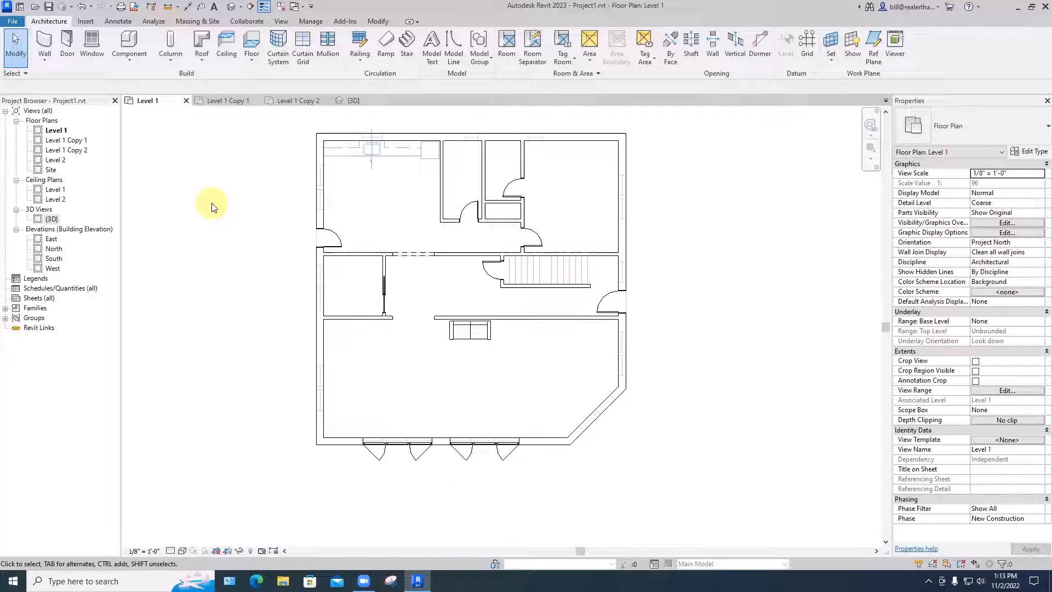
# Step: Review the Level 1 Copy 1 and Level 1 Copy 2 floor plans and the 3D view
pyautogui.click(227, 101)
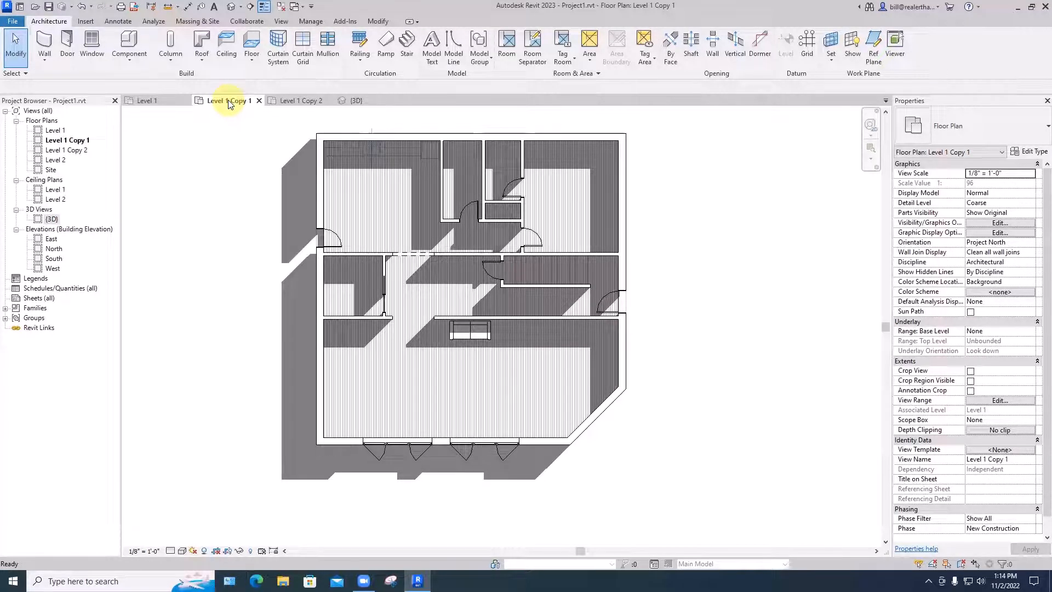
pyautogui.click(290, 101)
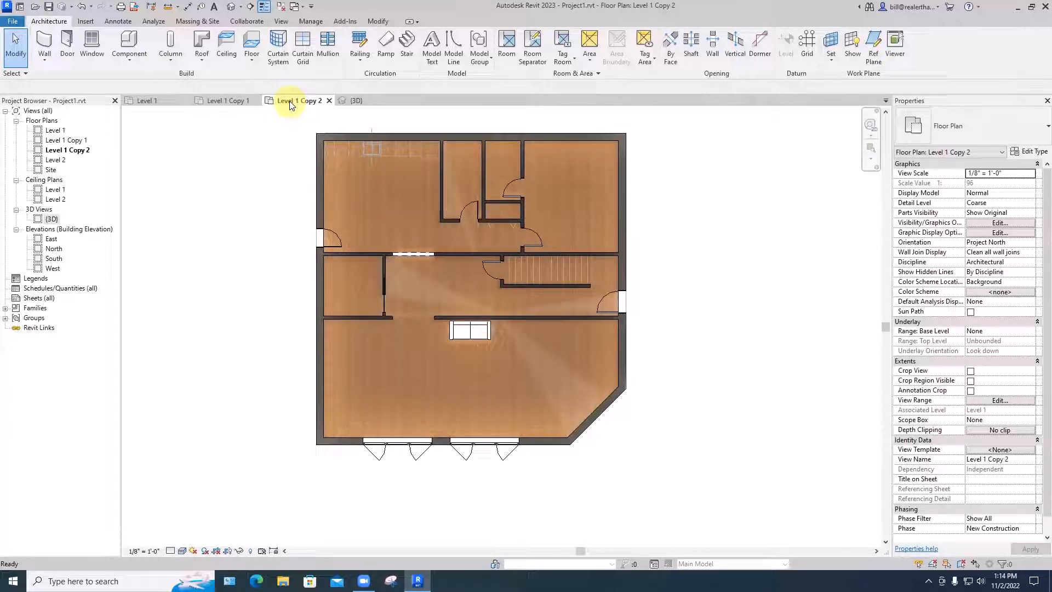
pyautogui.click(356, 101)
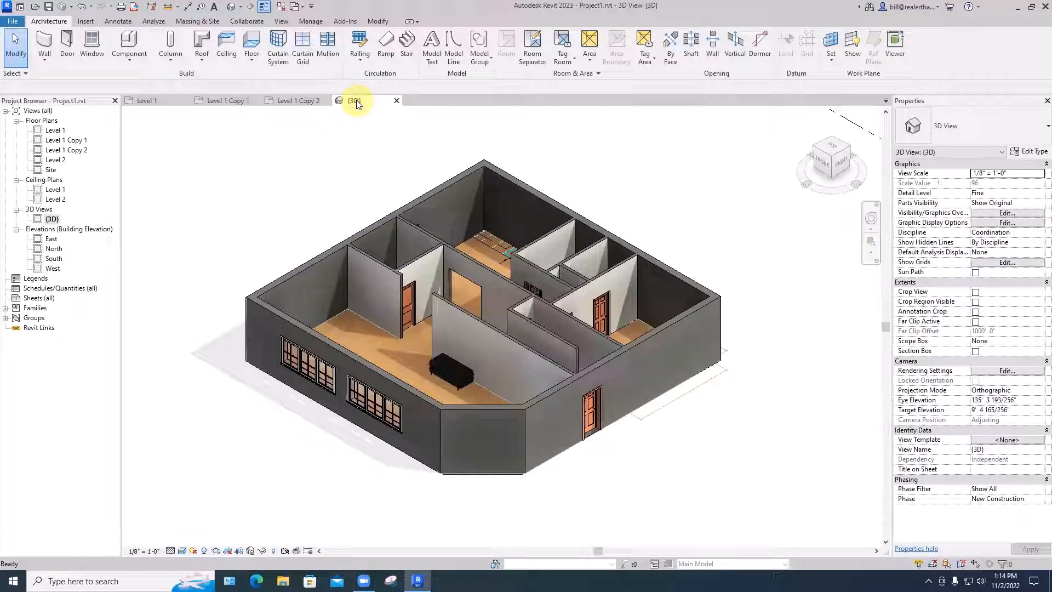
# Step: Set the 3D view's visual style to Hidden Line and enable sketchy lines with jitter 1 and extension 1
pyautogui.click(183, 551)
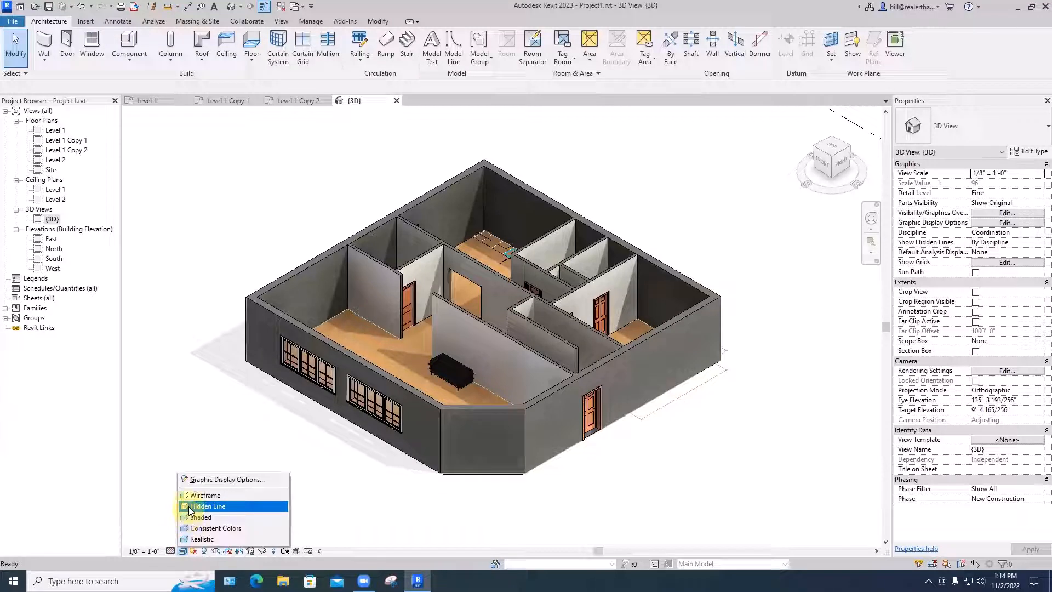
pyautogui.click(209, 506)
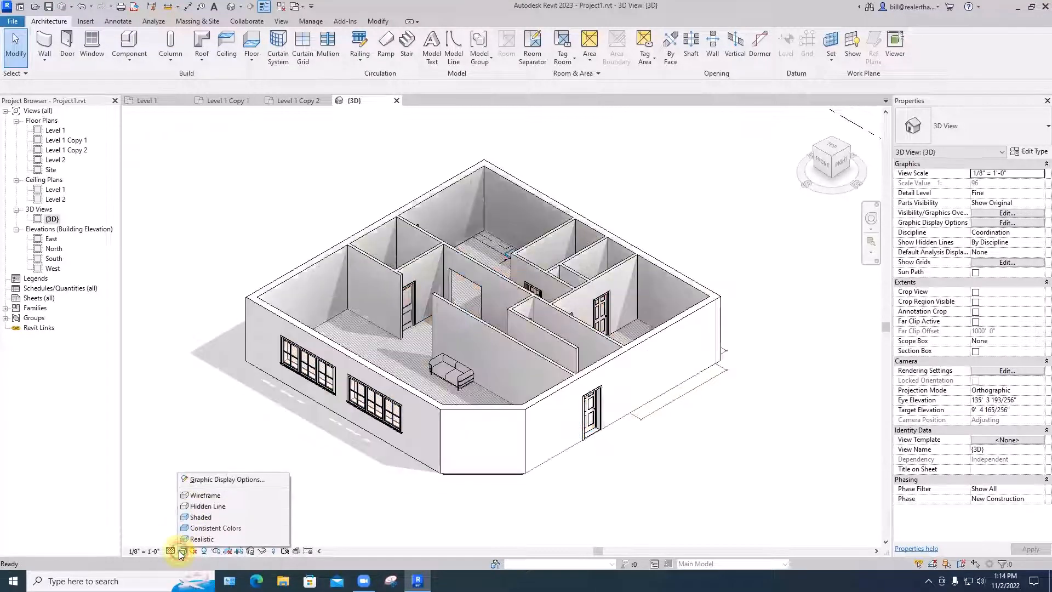
pyautogui.click(208, 478)
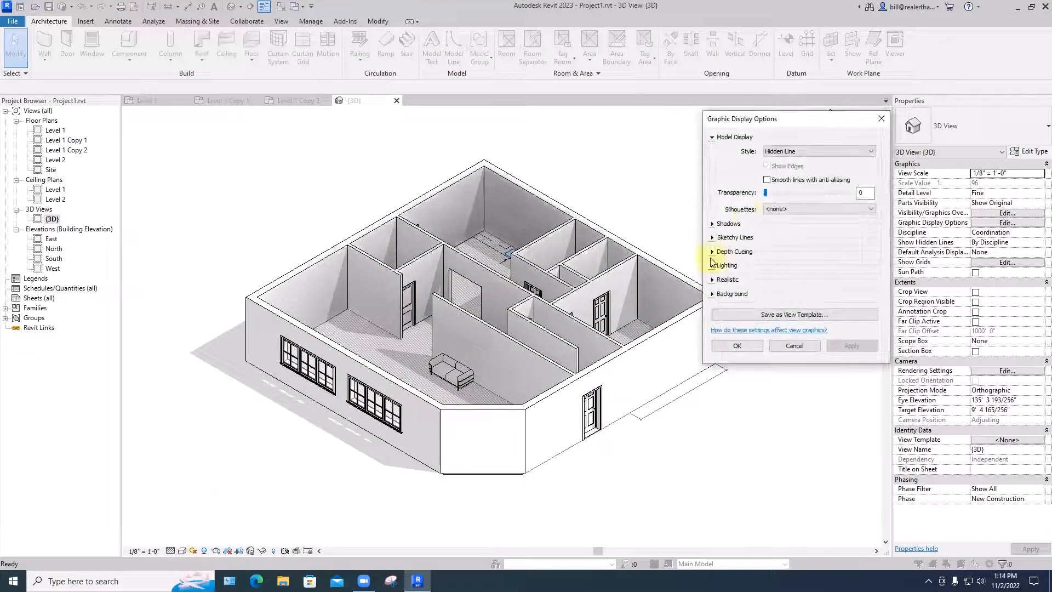
pyautogui.click(713, 237)
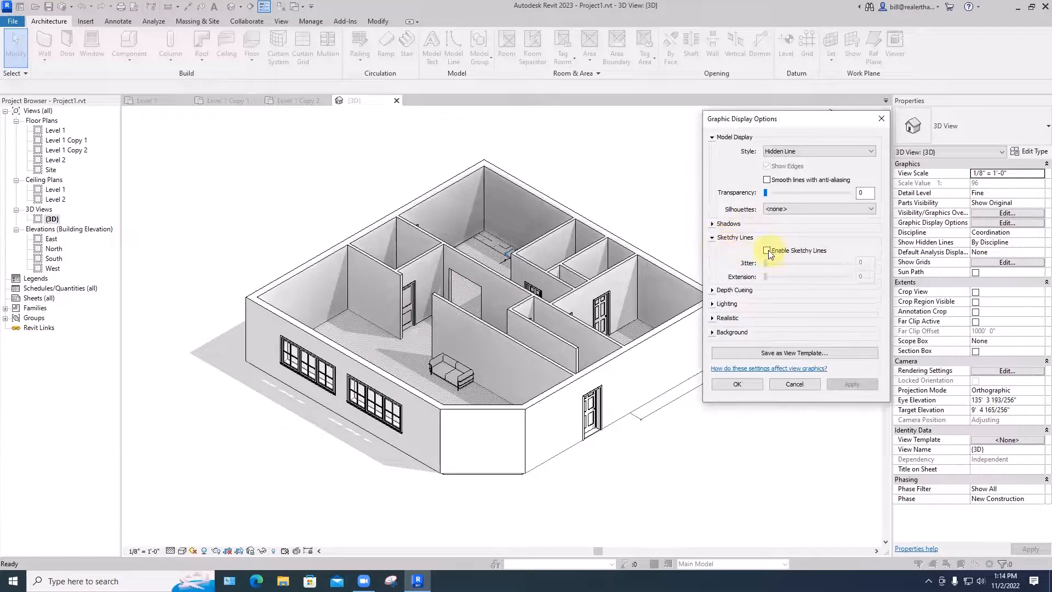
pyautogui.click(769, 252)
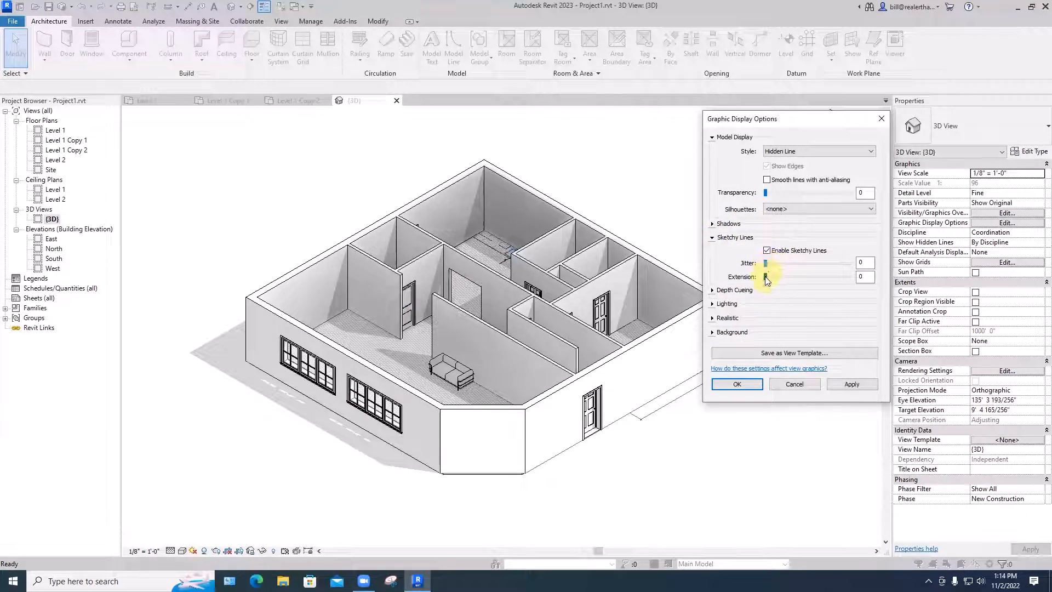
pyautogui.moveTo(766, 277); pyautogui.dragTo(770, 264)
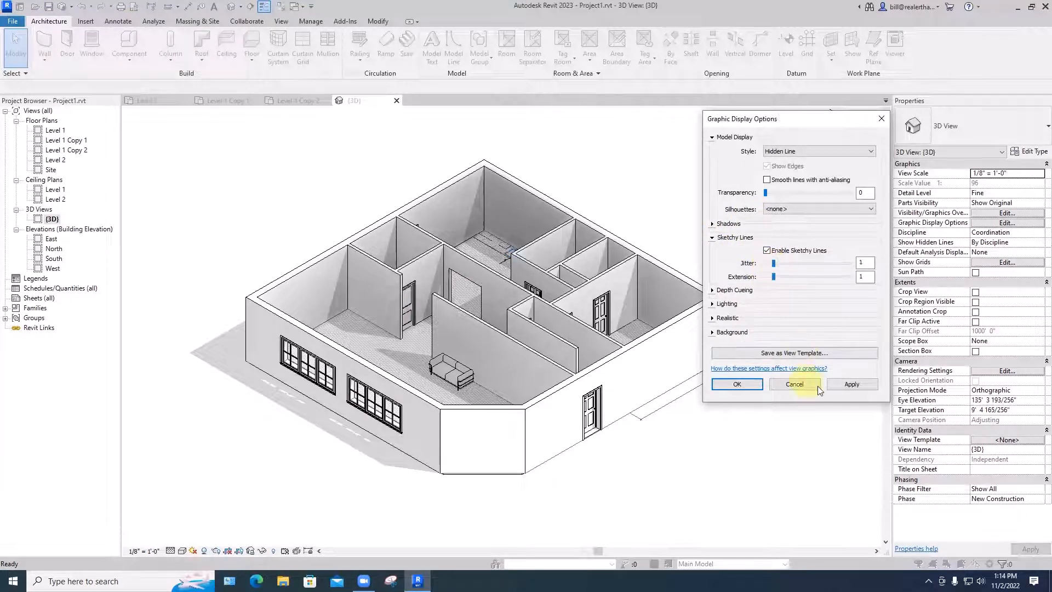
pyautogui.click(845, 386)
# Step: Set the sketchy lines' jitter and extension to 2, and change the 3D view's visual style to Realistic
pyautogui.click(783, 278)
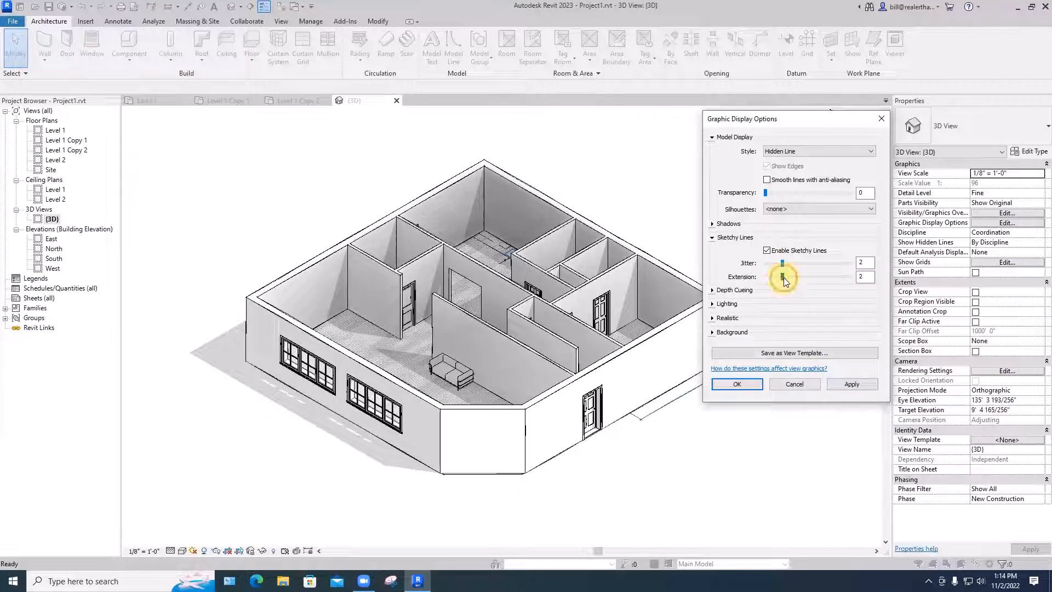
pyautogui.click(851, 384)
pyautogui.scroll(3, 612, 432)
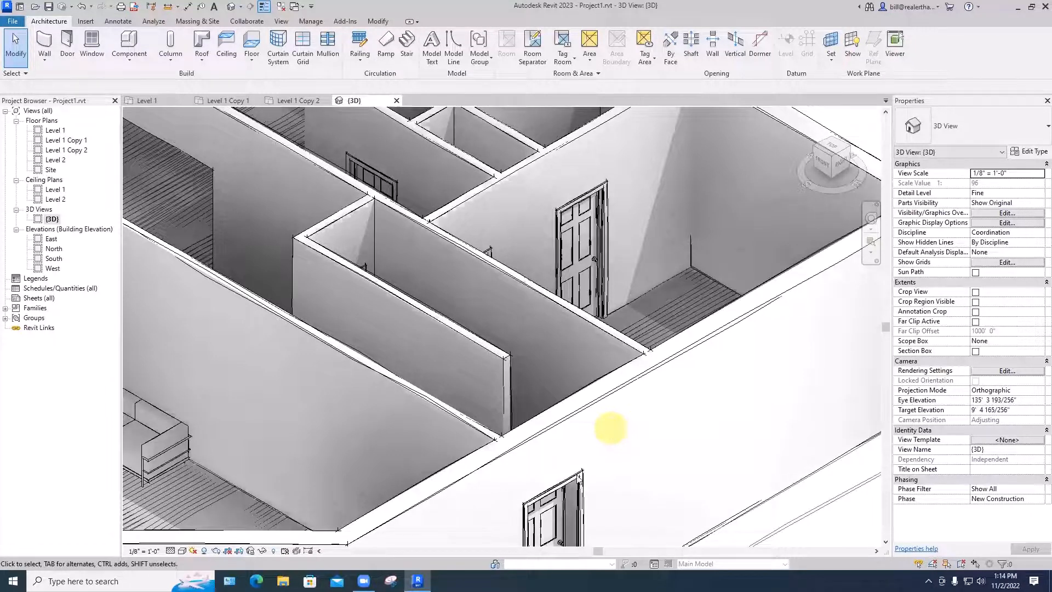
pyautogui.click(181, 552)
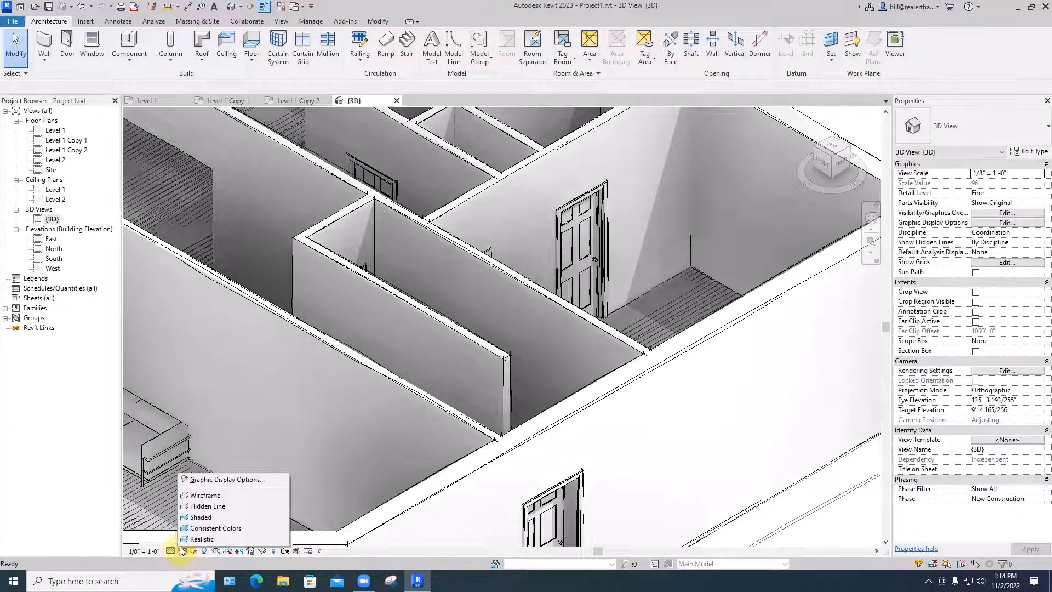
pyautogui.click(197, 539)
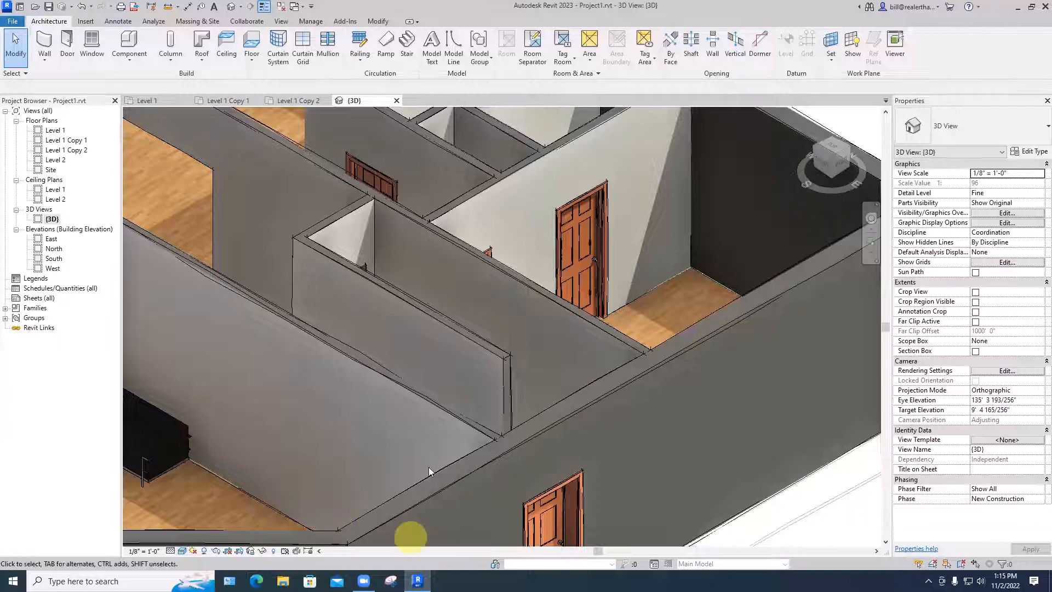
# Step: Close the 3D, Level 1 Copy 2 and Level 1 Copy 1 views, leaving only the Level 1 floor plan open
pyautogui.click(396, 101)
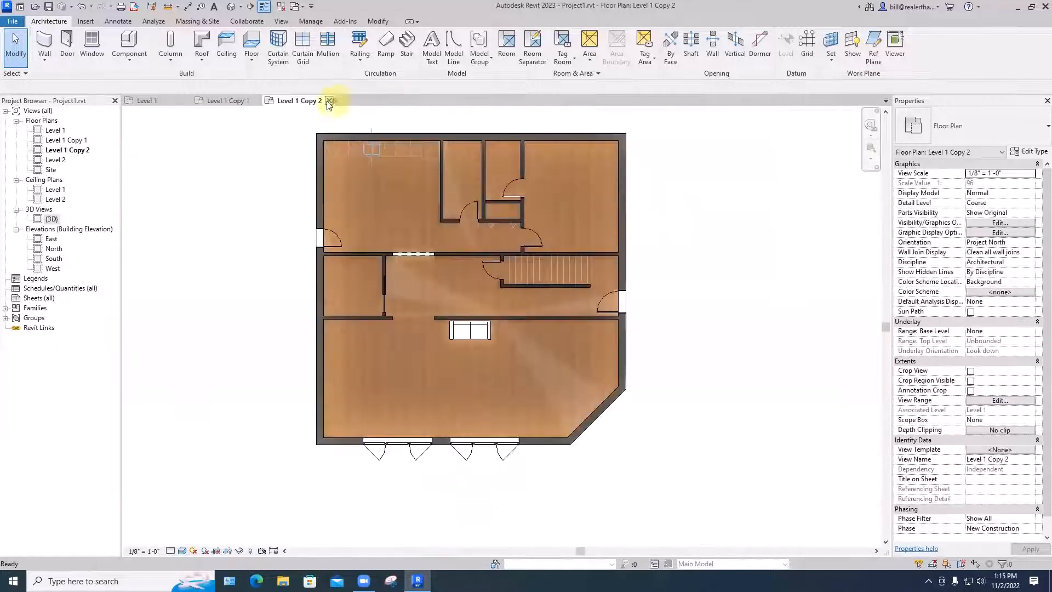
pyautogui.click(329, 101)
pyautogui.click(259, 102)
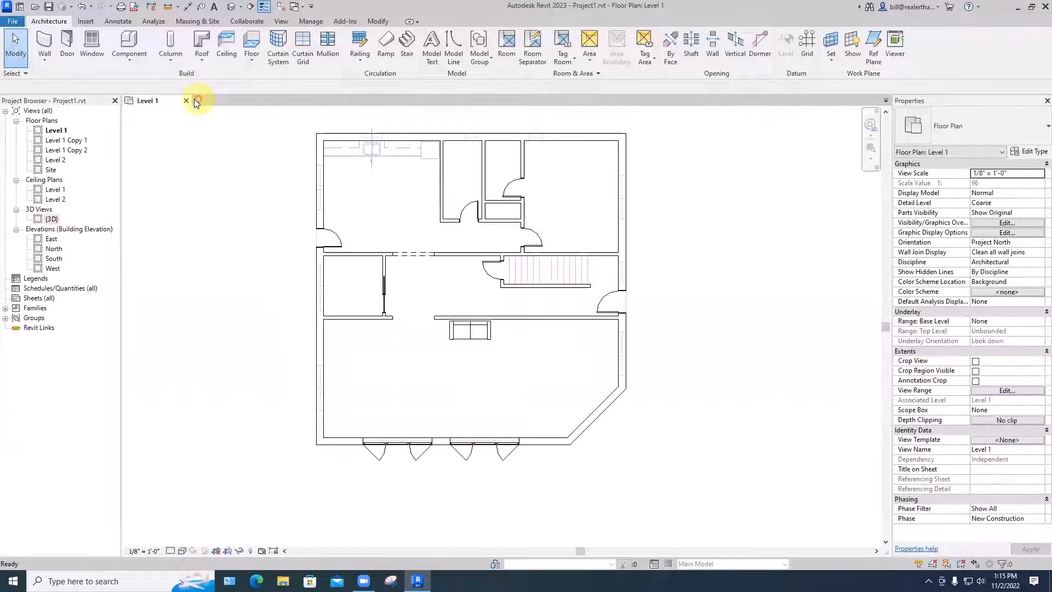
# Step: Delete the Level 1 Copy 1 and Level 1 Copy 2 floor plans from the project
pyautogui.click(55, 141)
pyautogui.rightClick(56, 142)
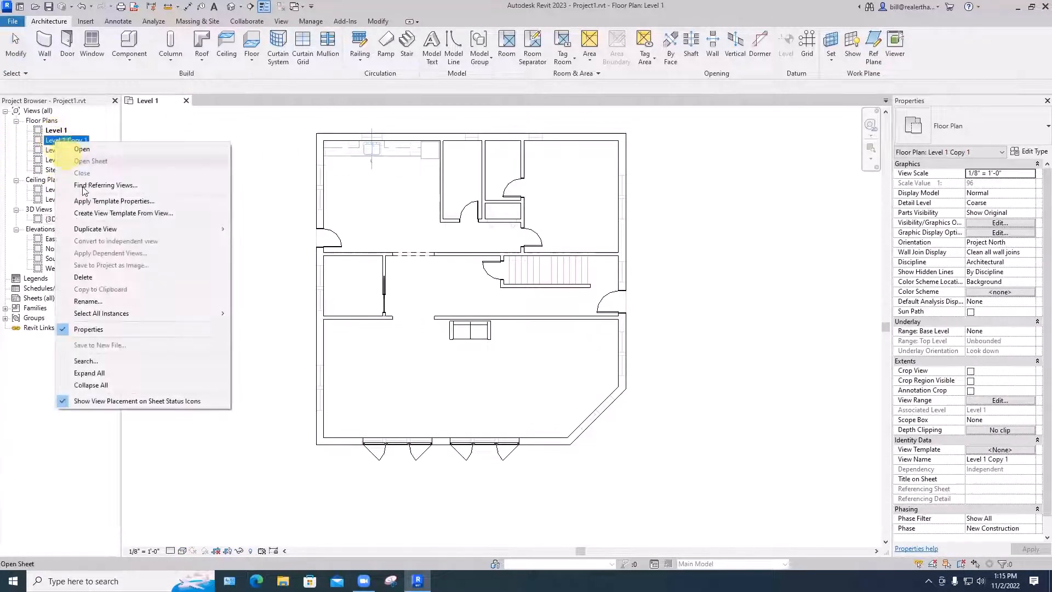
pyautogui.click(86, 277)
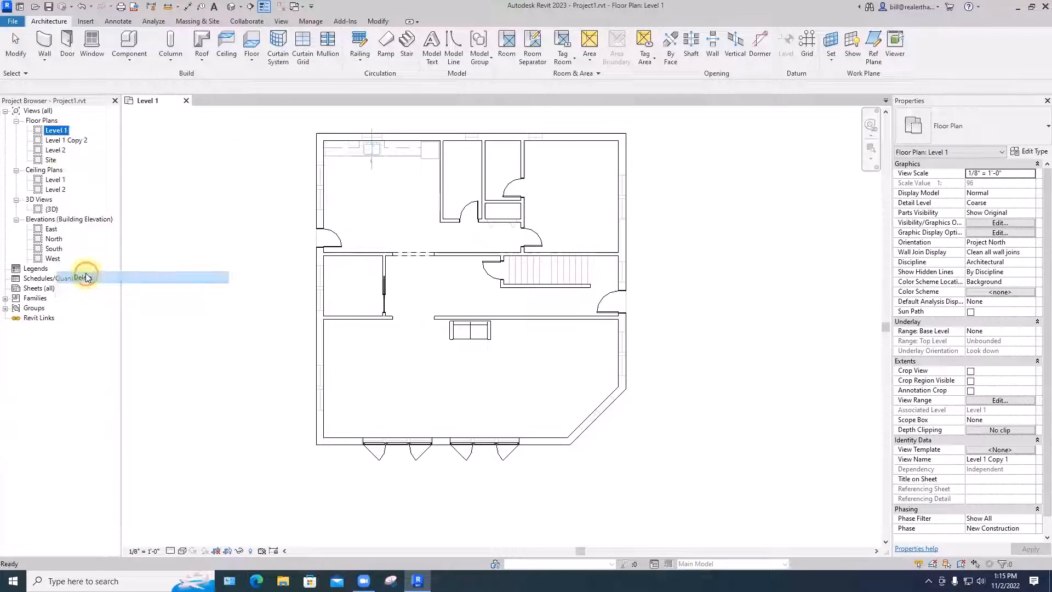
pyautogui.click(63, 142)
pyautogui.rightClick(63, 143)
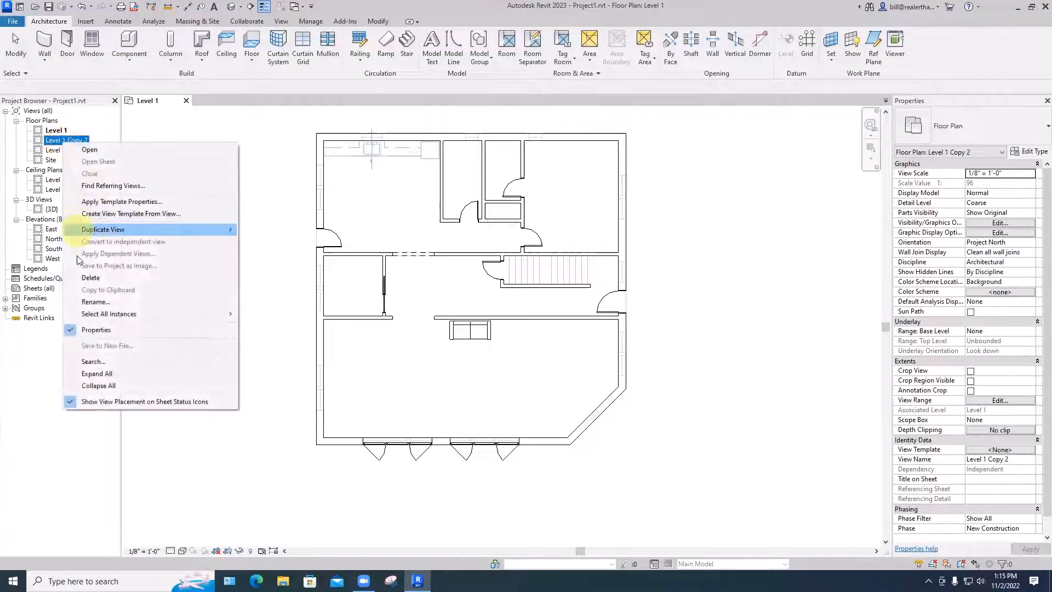
pyautogui.click(86, 277)
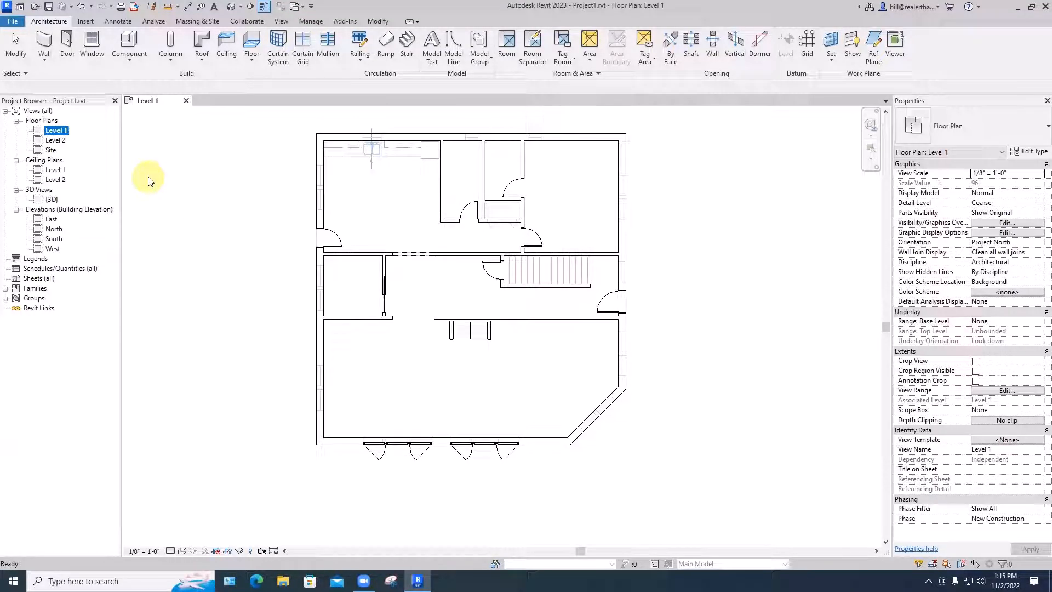
# Step: View the Level 1 and Level 2 ceiling plans, and inspect the whole building in the 3D view
pyautogui.doubleClick(54, 170)
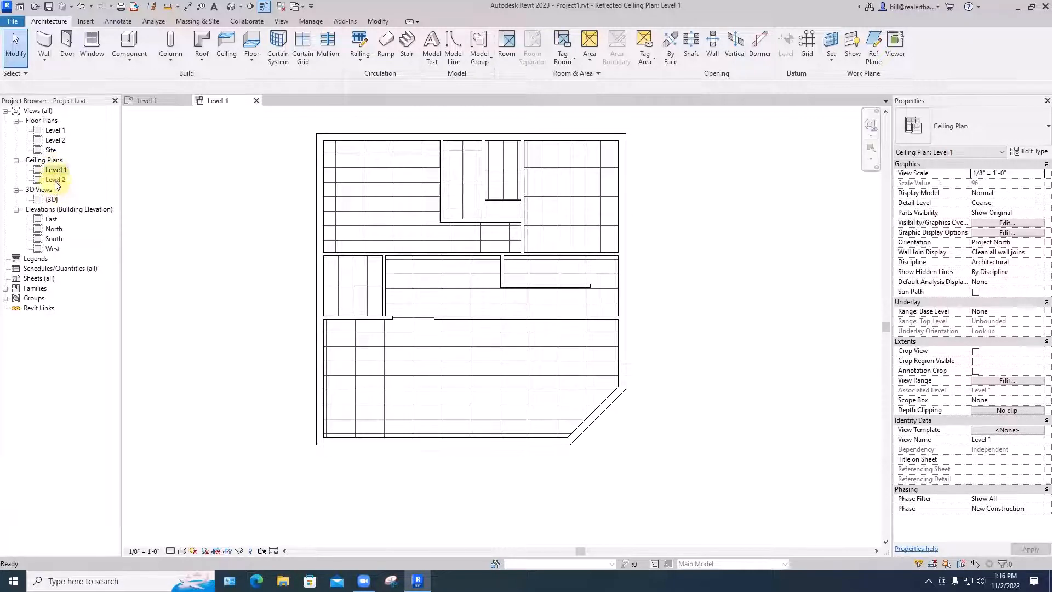
pyautogui.doubleClick(55, 181)
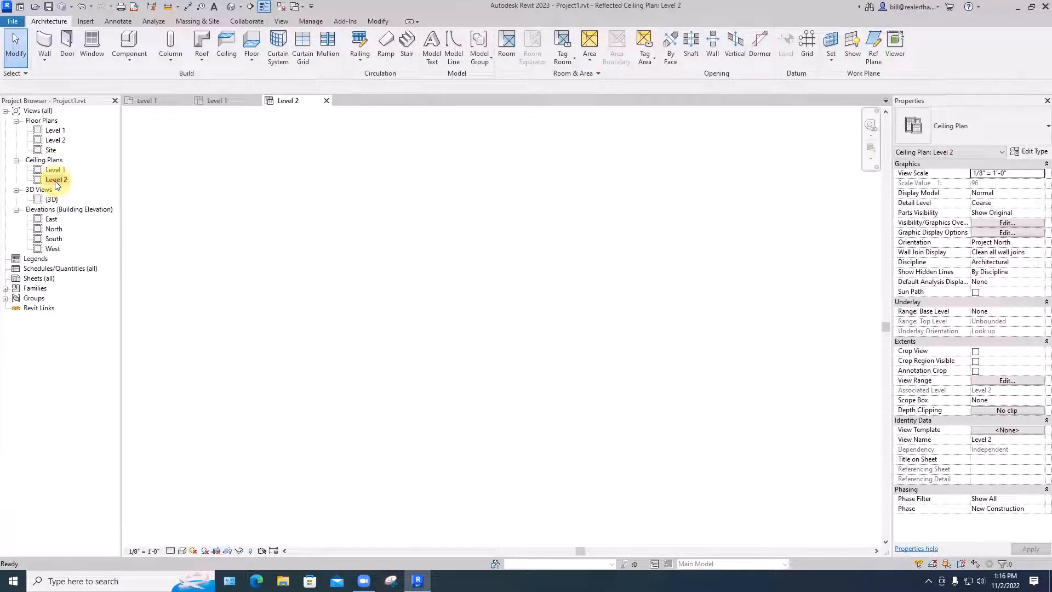
pyautogui.doubleClick(53, 170)
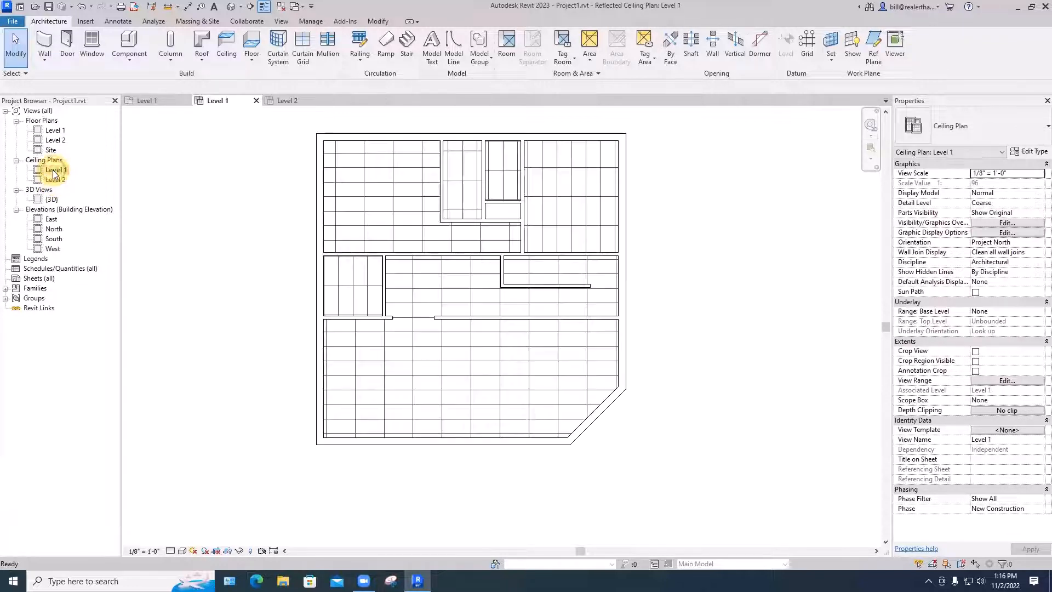
pyautogui.doubleClick(49, 199)
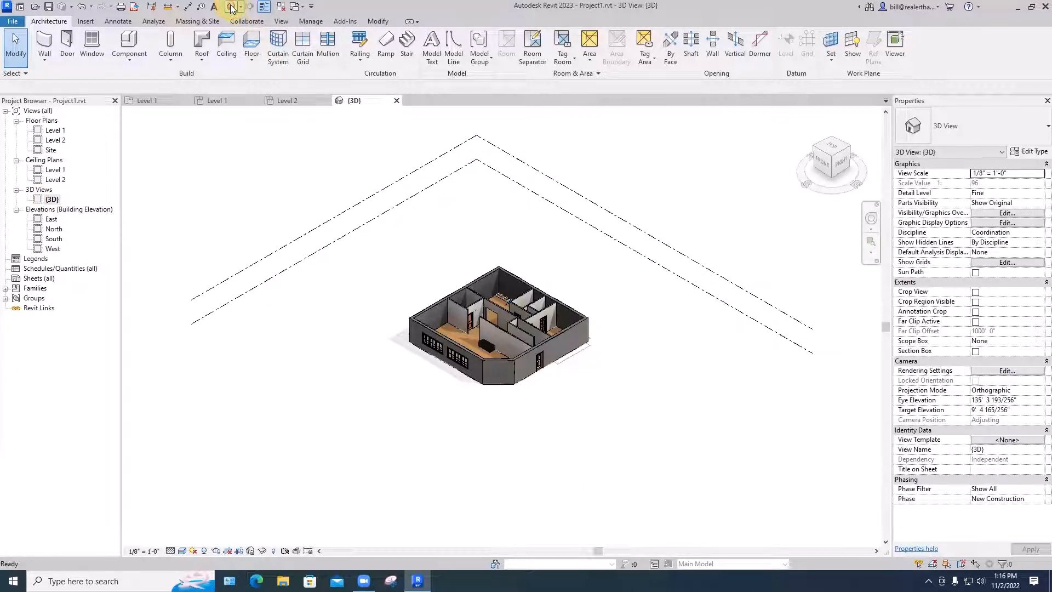
pyautogui.scroll(5, 495, 346)
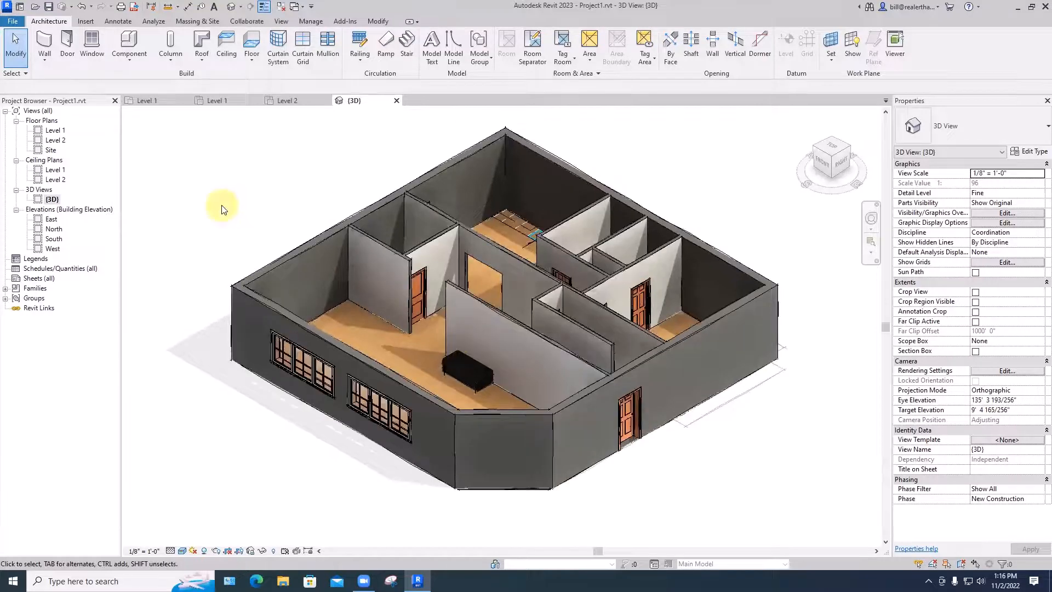
pyautogui.scroll(-3, 223, 206)
# Step: Open the South elevation from its elevation marker on the Level 1 floor plan and inspect it
pyautogui.click(146, 101)
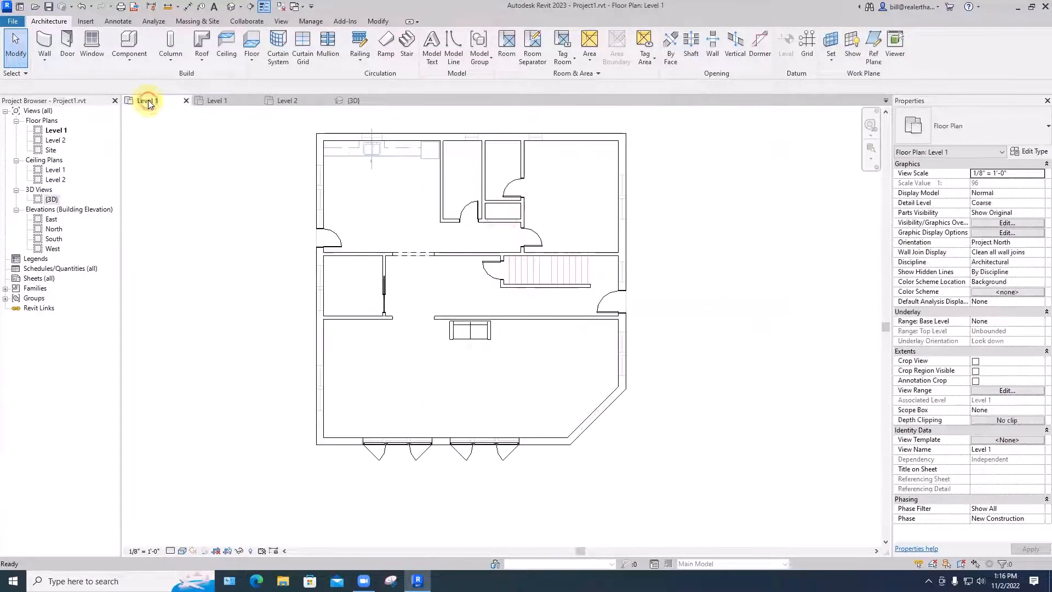
pyautogui.scroll(-2, 465, 164)
pyautogui.moveTo(500, 214); pyautogui.dragTo(496, 299, button='middle')
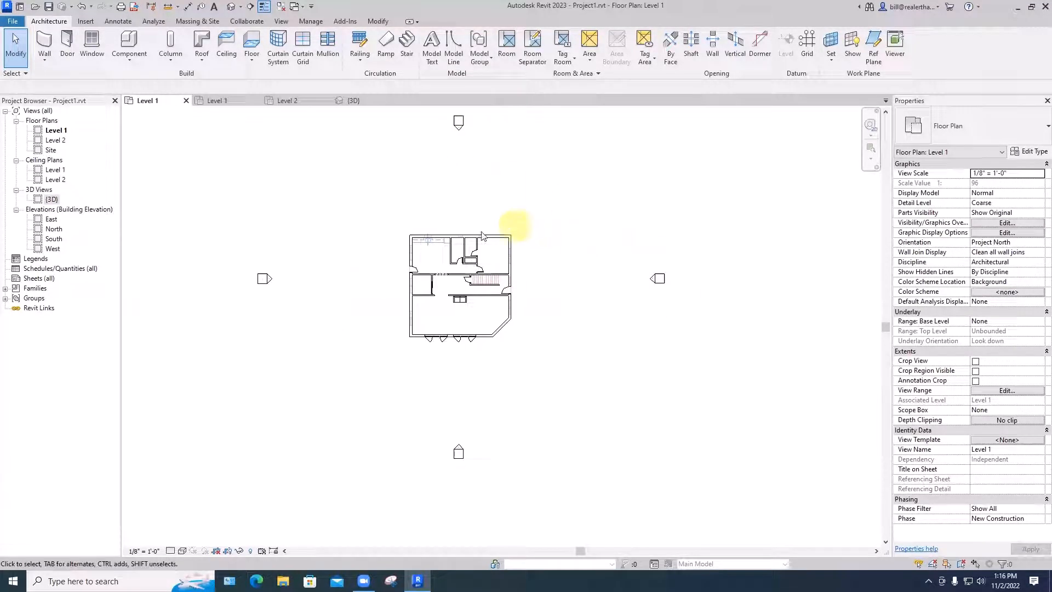
pyautogui.scroll(3, 458, 450)
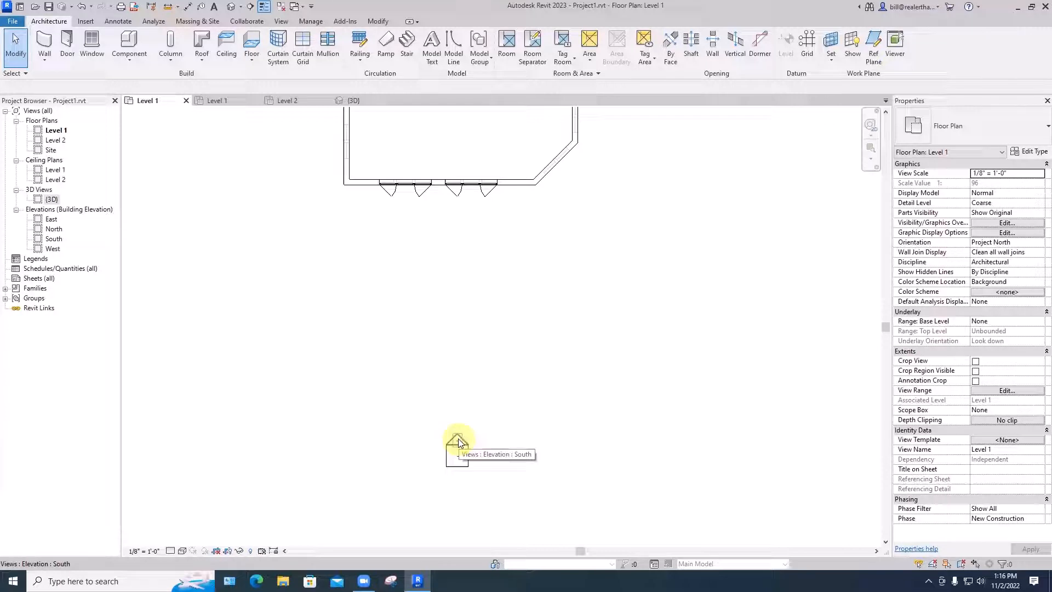
pyautogui.doubleClick(457, 441)
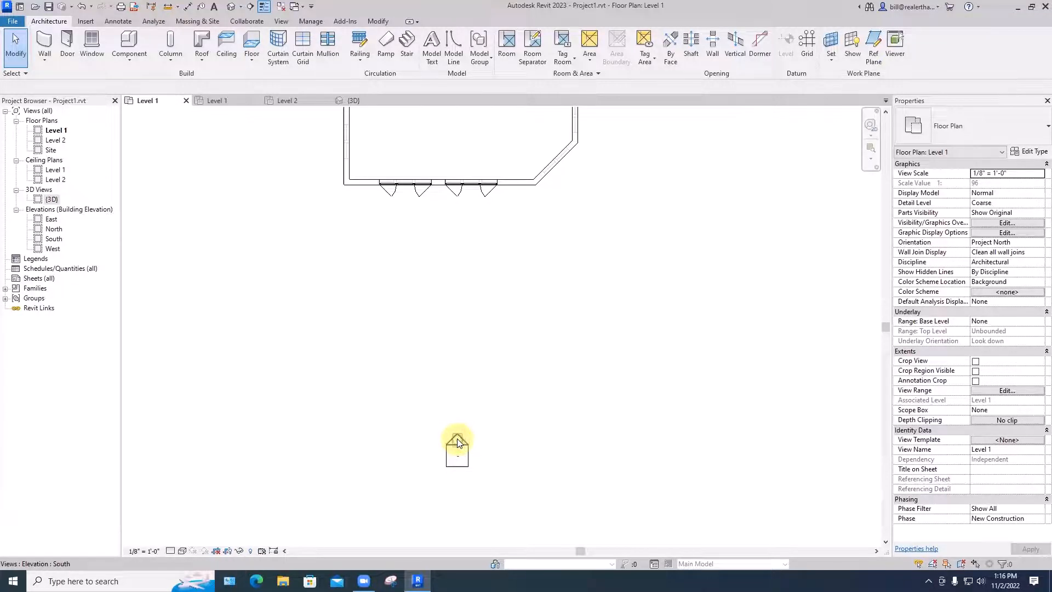
pyautogui.scroll(3, 510, 361)
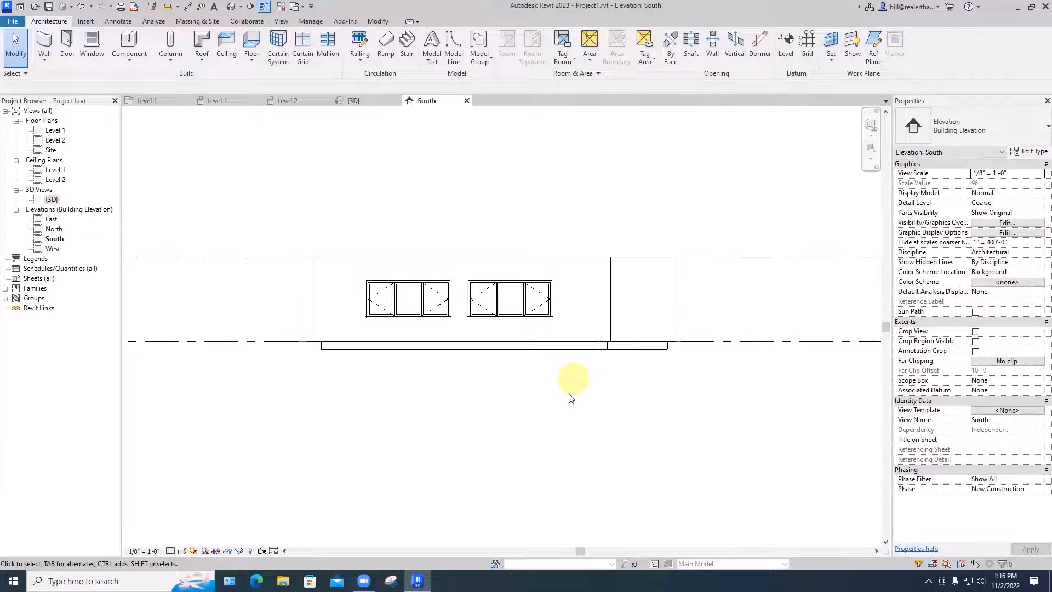
# Step: Place a south-facing building elevation in the kitchen of the Level 1 floor plan and select its arrow to show the view extents
pyautogui.click(149, 102)
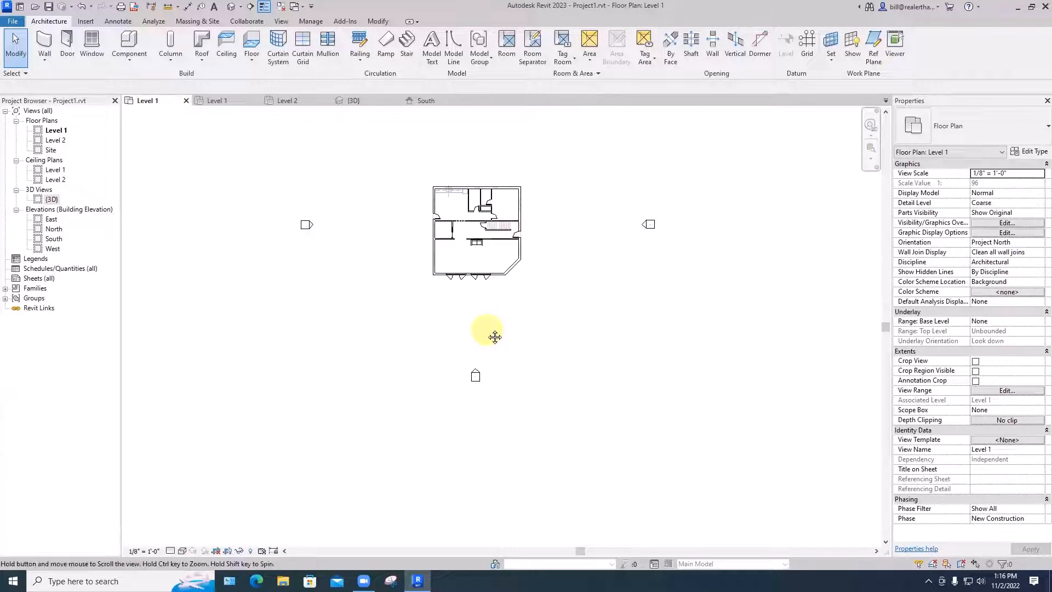
pyautogui.scroll(5, 488, 332)
pyautogui.moveTo(503, 332); pyautogui.dragTo(557, 352, button='middle')
pyautogui.scroll(-1, 496, 410)
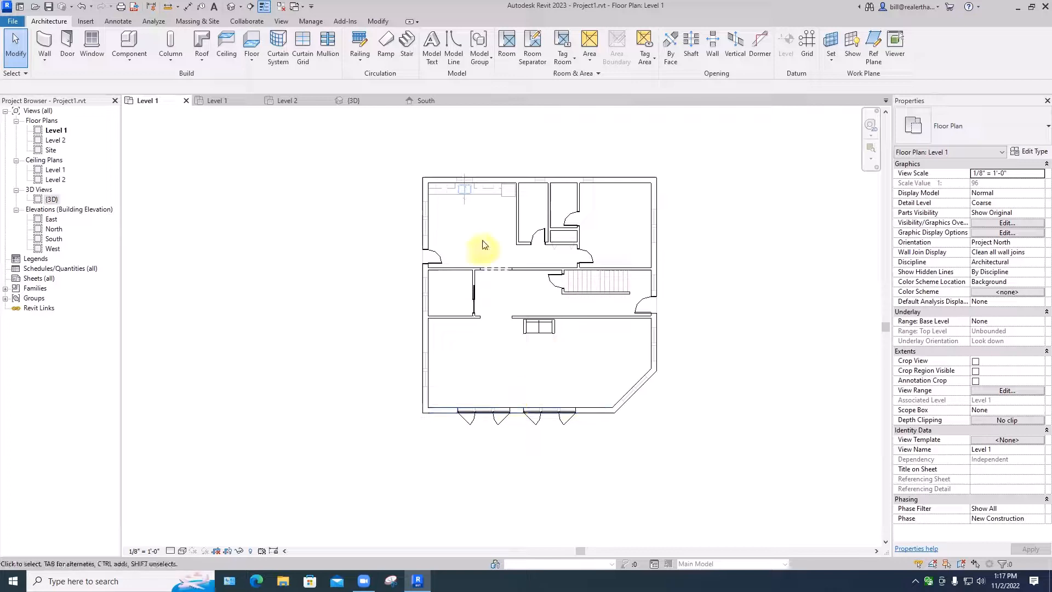
pyautogui.scroll(1, 474, 228)
pyautogui.scroll(1, 474, 228)
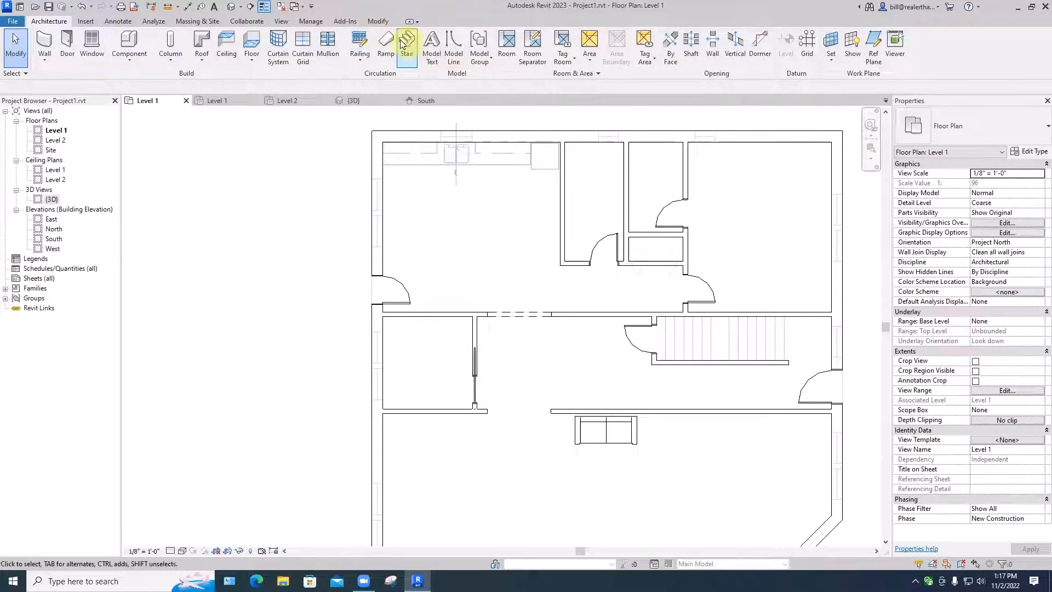
pyautogui.click(282, 22)
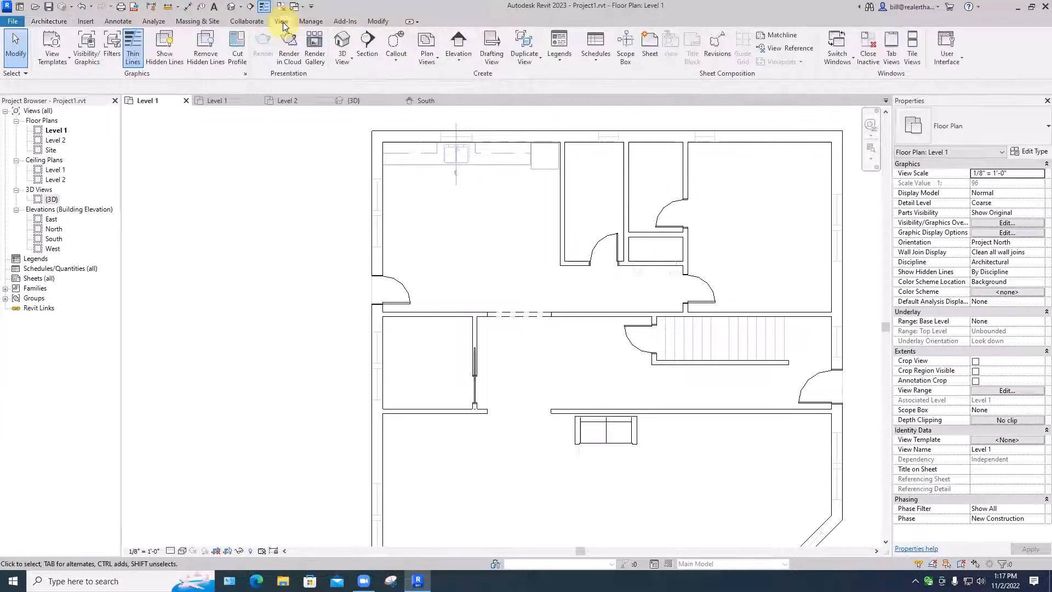
pyautogui.click(454, 62)
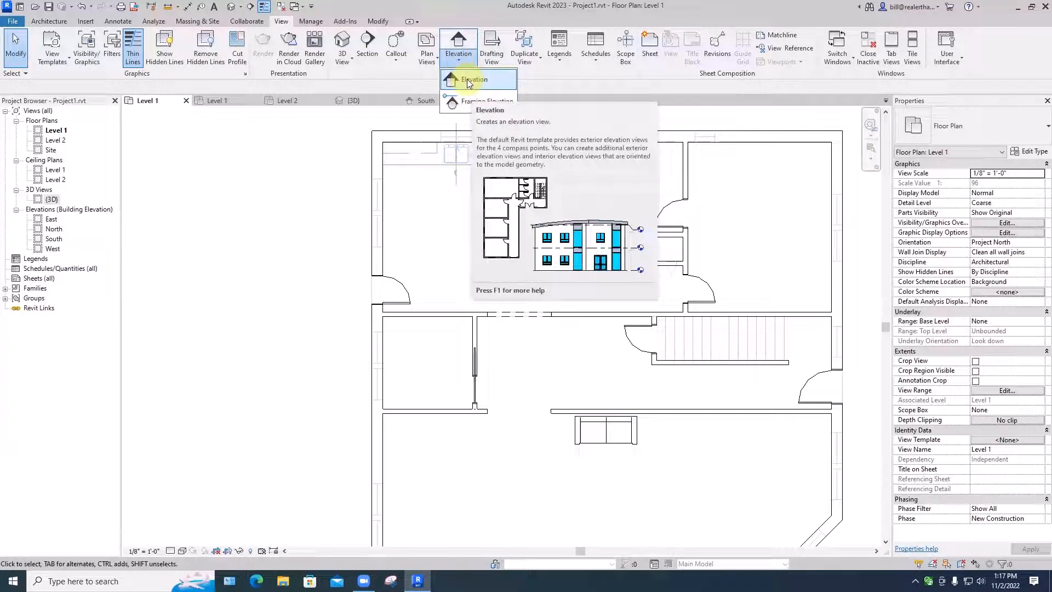
pyautogui.click(467, 79)
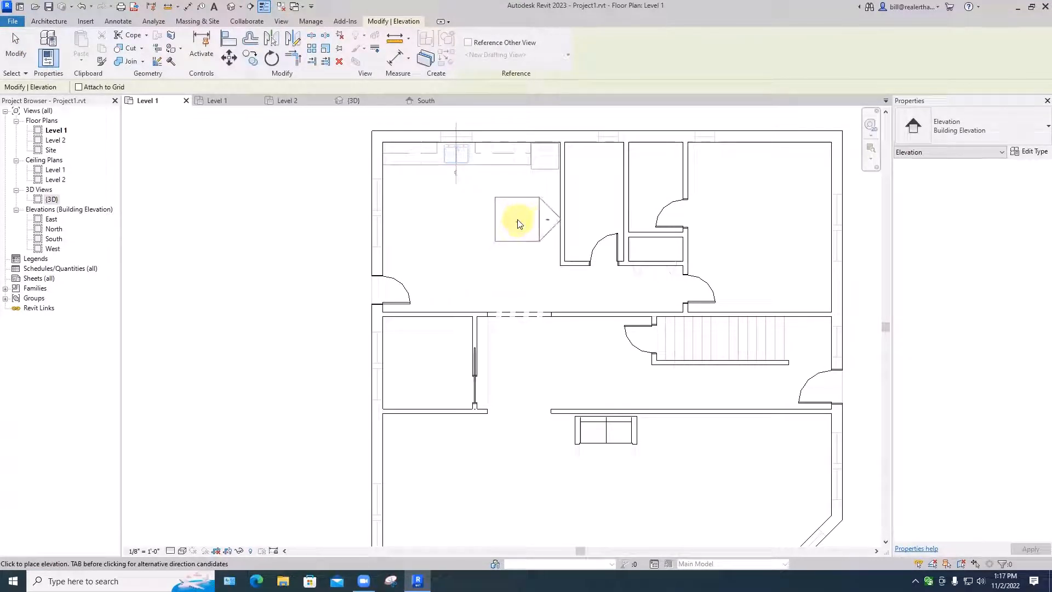
pyautogui.scroll(-2, 514, 224)
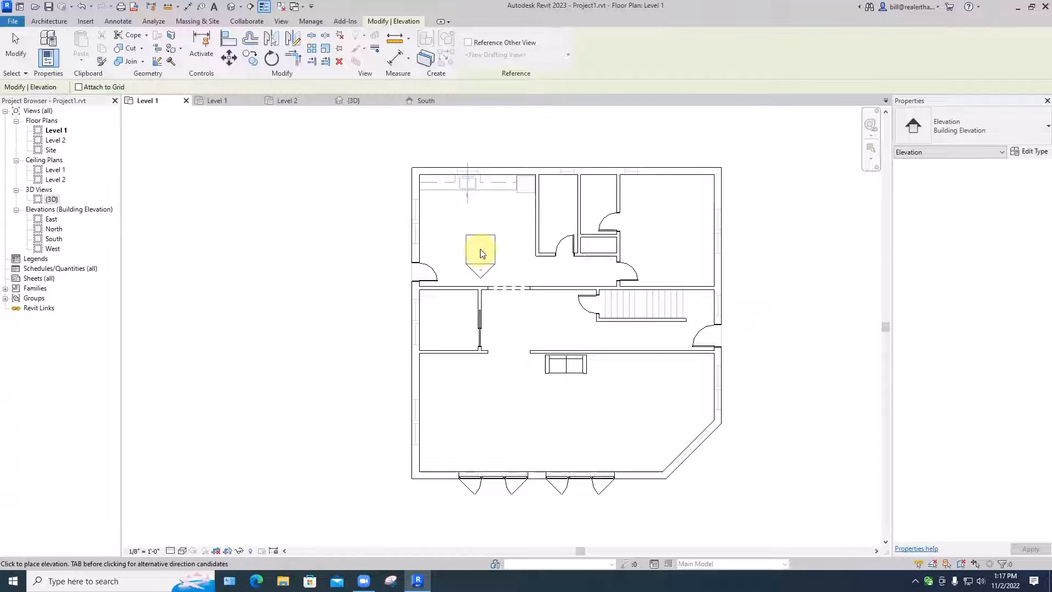
pyautogui.click(479, 253)
pyautogui.press('Escape')
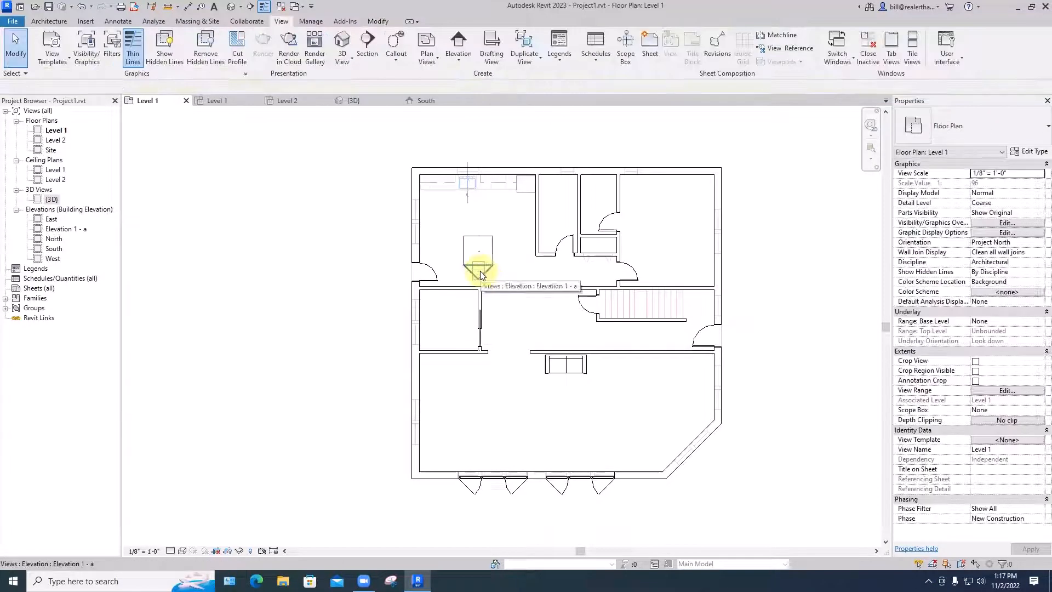
pyautogui.click(480, 273)
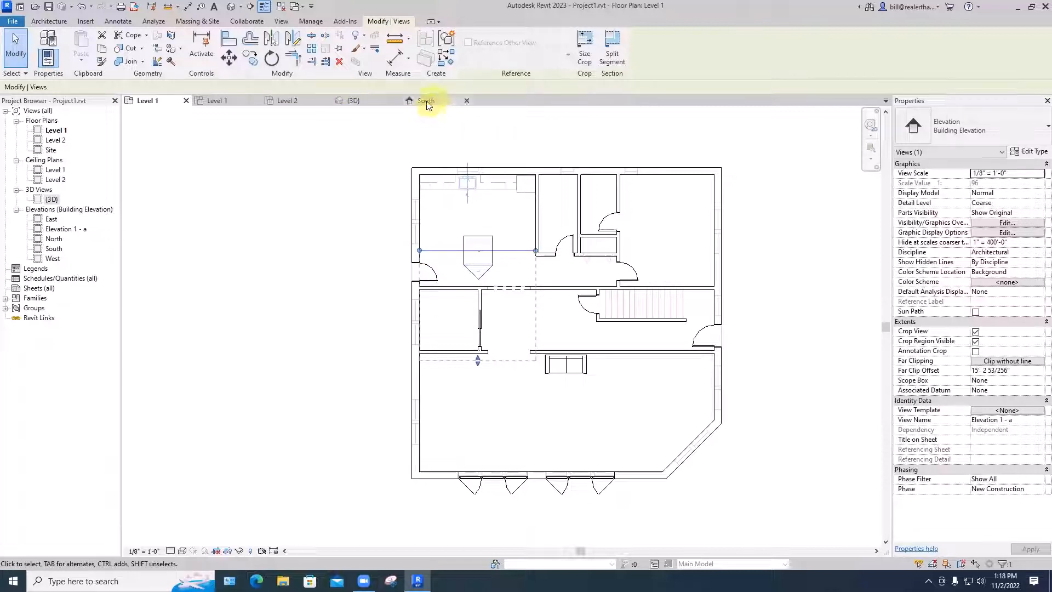
# Step: Close the South elevation, 3D view and both ceiling plans, leaving only the Level 1 floor plan open
pyautogui.click(466, 103)
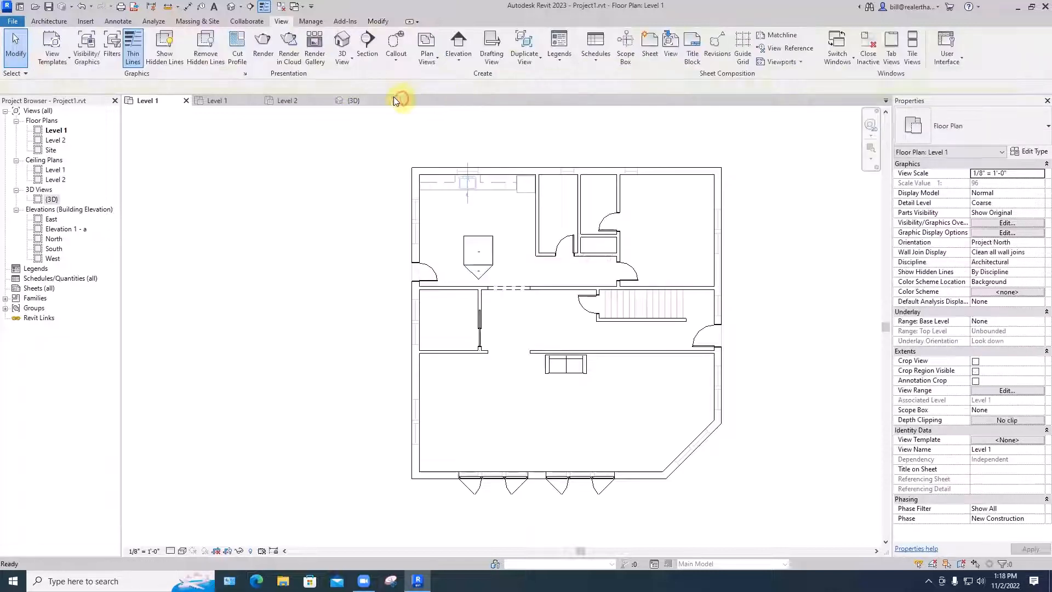
pyautogui.click(396, 99)
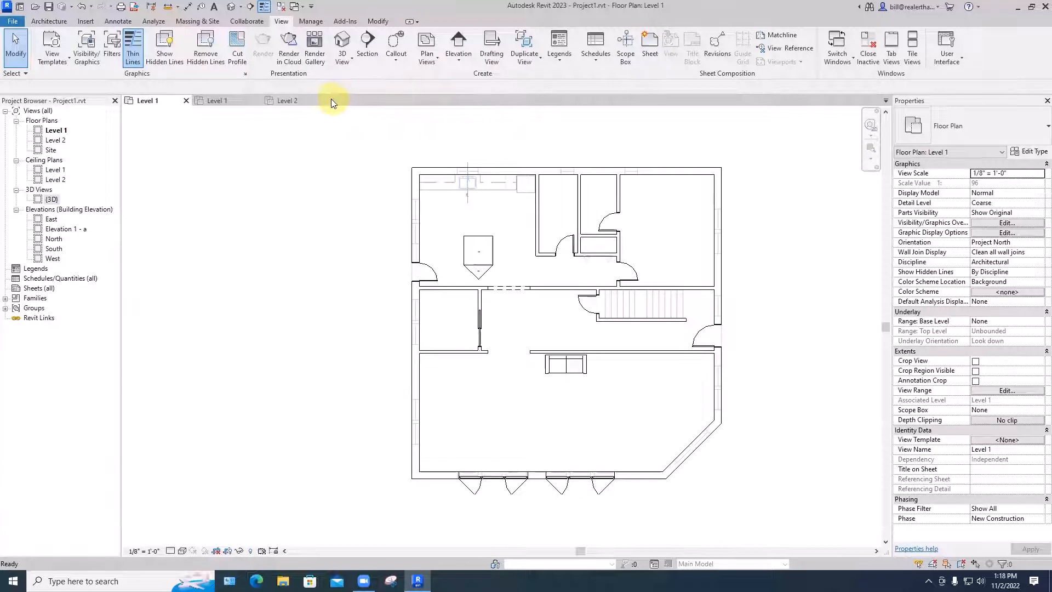
pyautogui.click(327, 101)
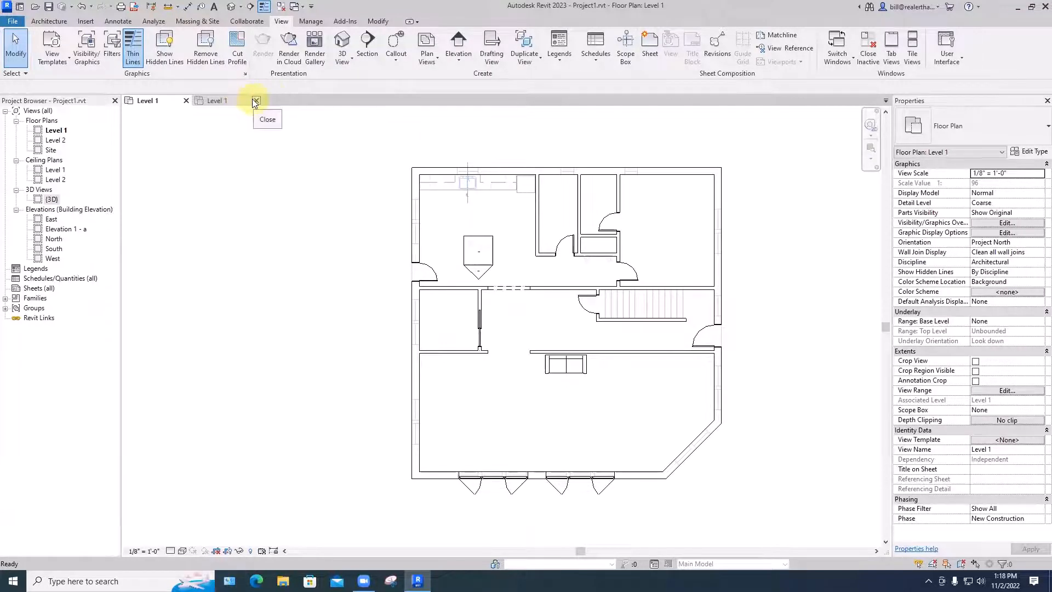
pyautogui.click(256, 101)
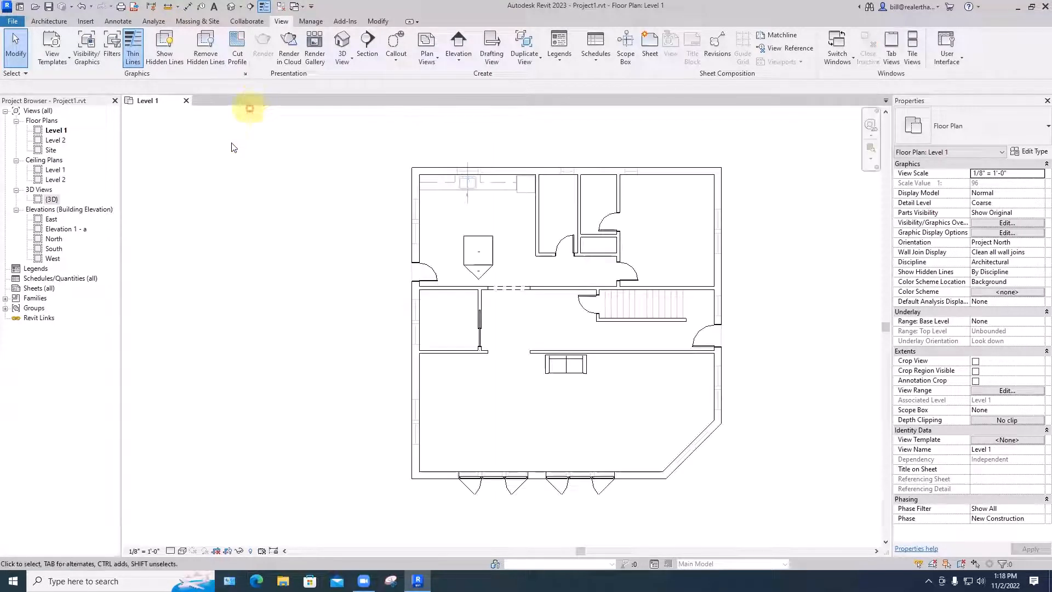
# Step: Open the Elevation 1 - a view, tile it beside the Level 1 floor plan, and fit both views to their windows
pyautogui.doubleClick(51, 230)
pyautogui.press('w')
pyautogui.press('t')
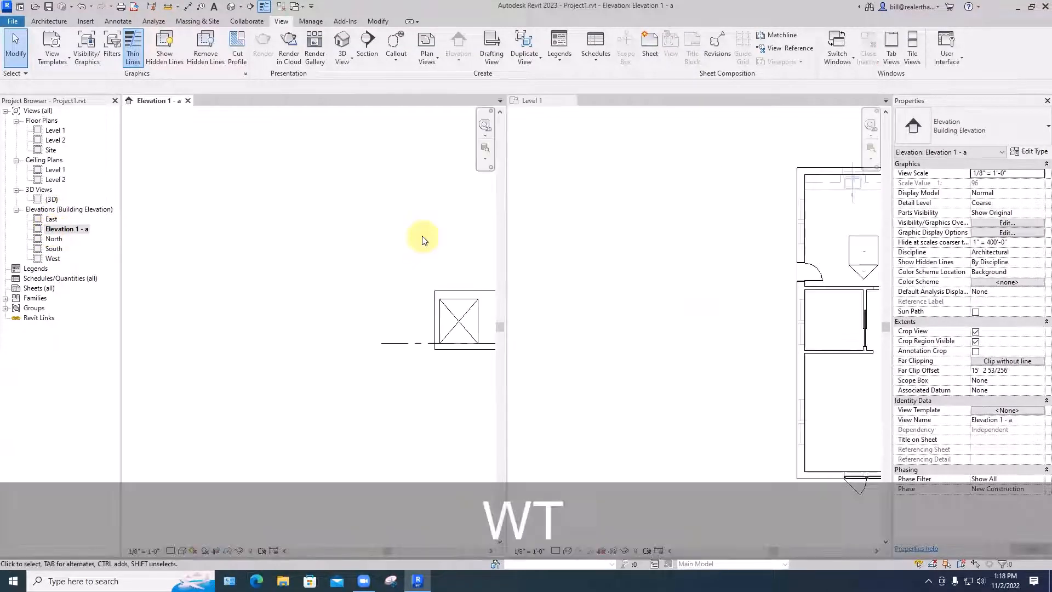
pyautogui.press('z')
pyautogui.press('a')
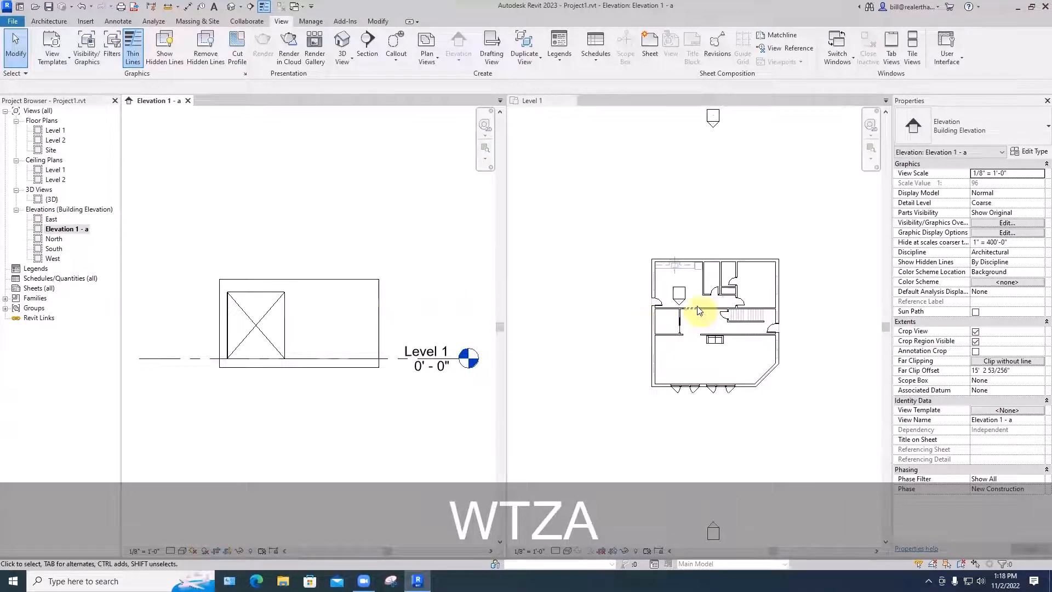
# Step: Move the kitchen elevation's cut line south, widen it across the hallway, and extend its far clip beyond the south exterior wall, about 32' 7"
pyautogui.scroll(3, 680, 309)
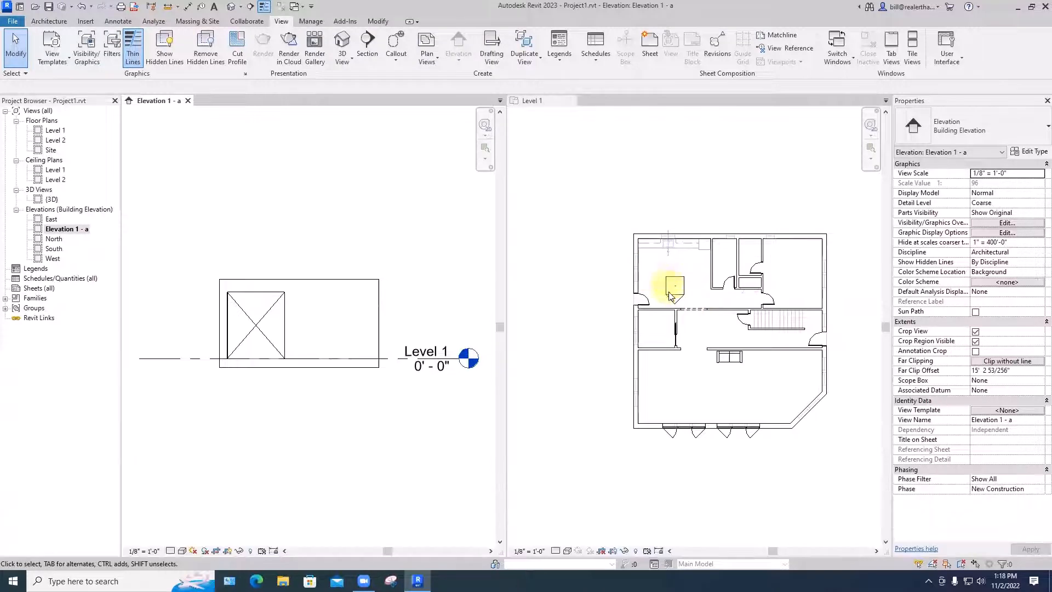
pyautogui.click(677, 301)
pyautogui.click(676, 299)
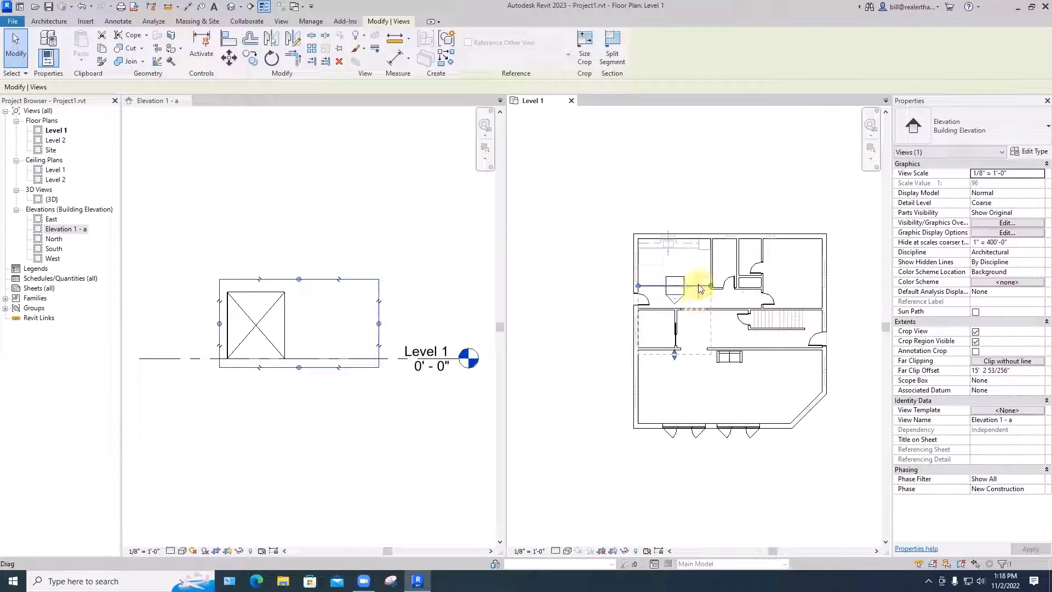
pyautogui.moveTo(699, 290)
pyautogui.mouseDown()
pyautogui.moveTo(705, 300)
pyautogui.moveTo(762, 300)
pyautogui.mouseUp()
pyautogui.click(387, 318)
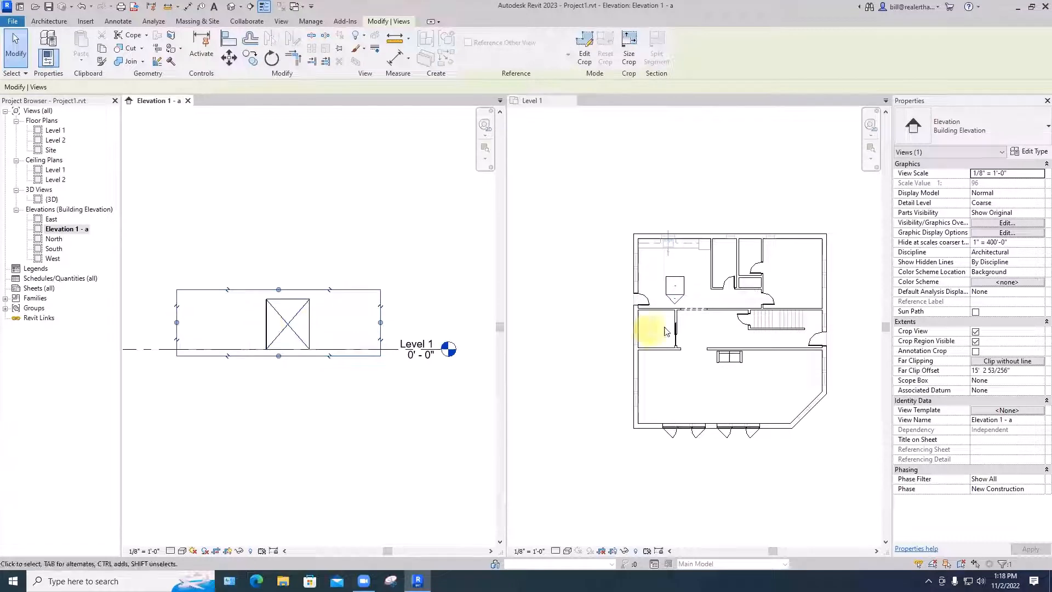
pyautogui.click(678, 299)
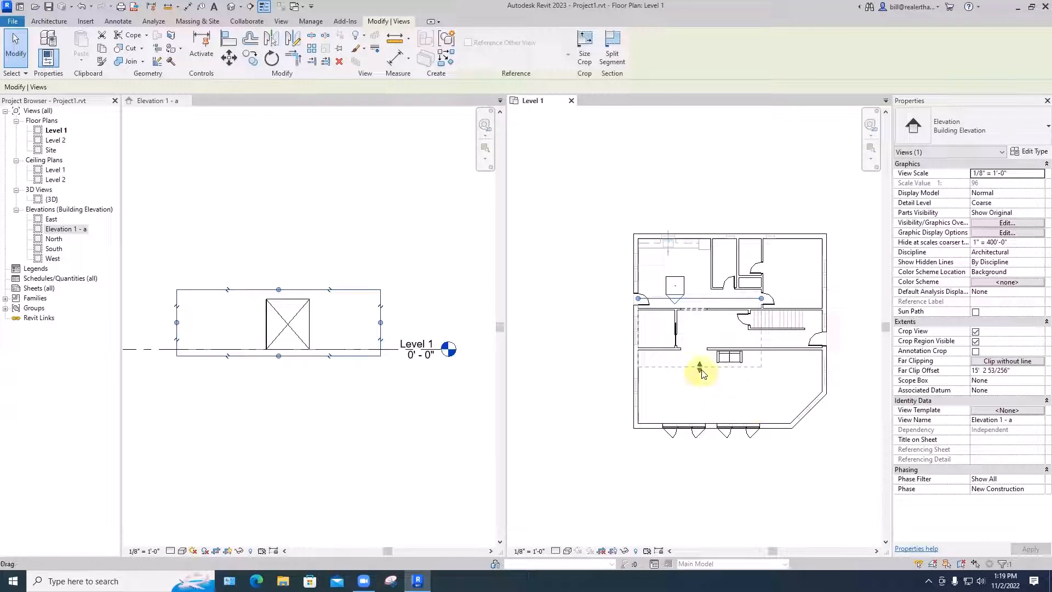
pyautogui.moveTo(700, 373); pyautogui.dragTo(699, 454)
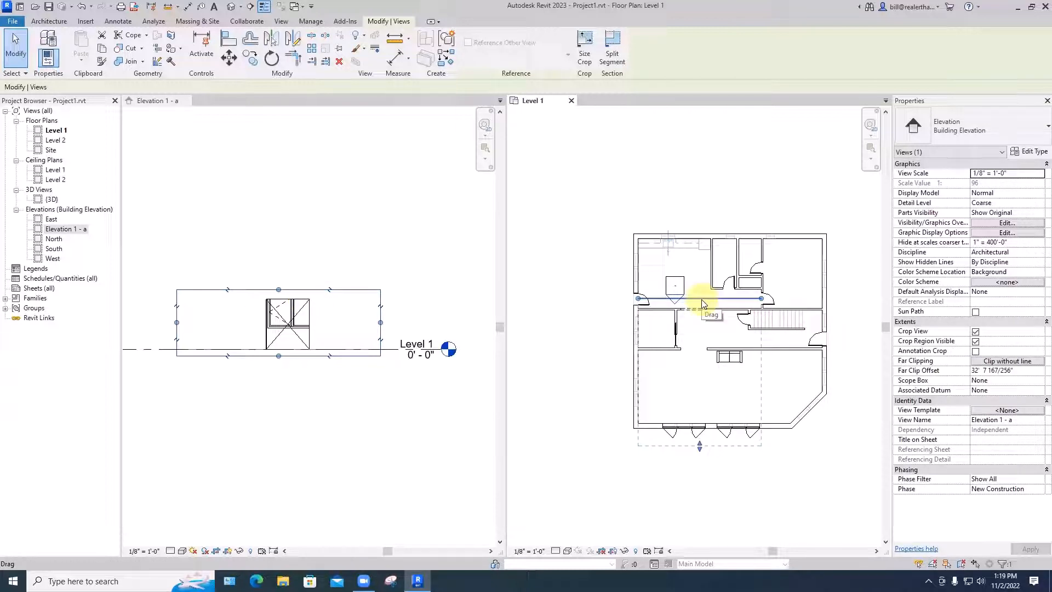
# Step: Enlarge the Elevation 1 - a crop region above Level 2, below the floor slab, and past the walls on both sides
pyautogui.click(278, 292)
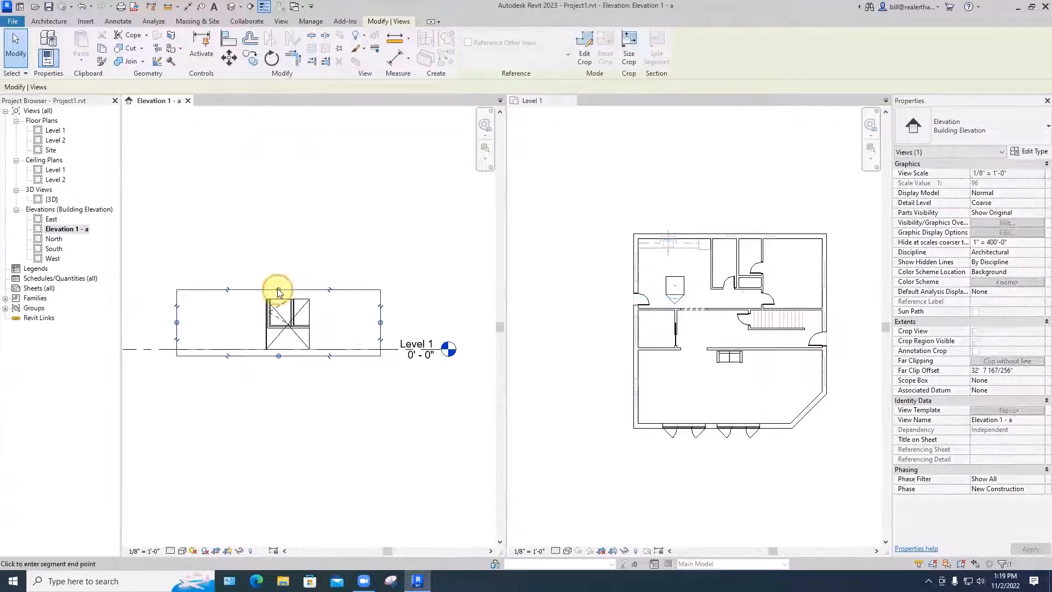
pyautogui.moveTo(278, 288); pyautogui.dragTo(279, 267)
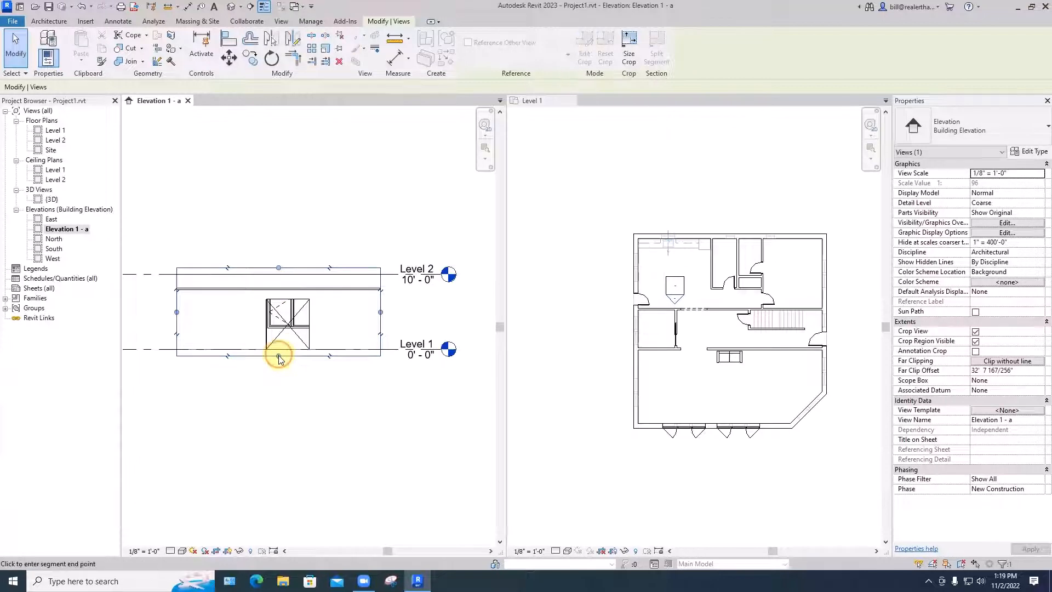
pyautogui.moveTo(279, 356); pyautogui.dragTo(278, 370)
pyautogui.moveTo(381, 319); pyautogui.dragTo(404, 319)
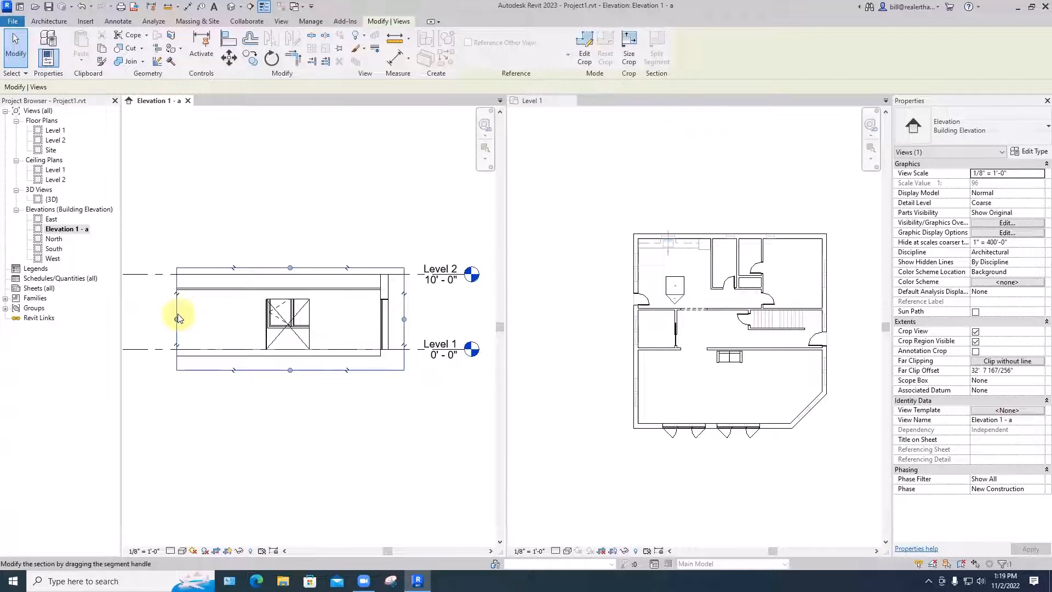
pyautogui.moveTo(176, 319); pyautogui.dragTo(158, 319)
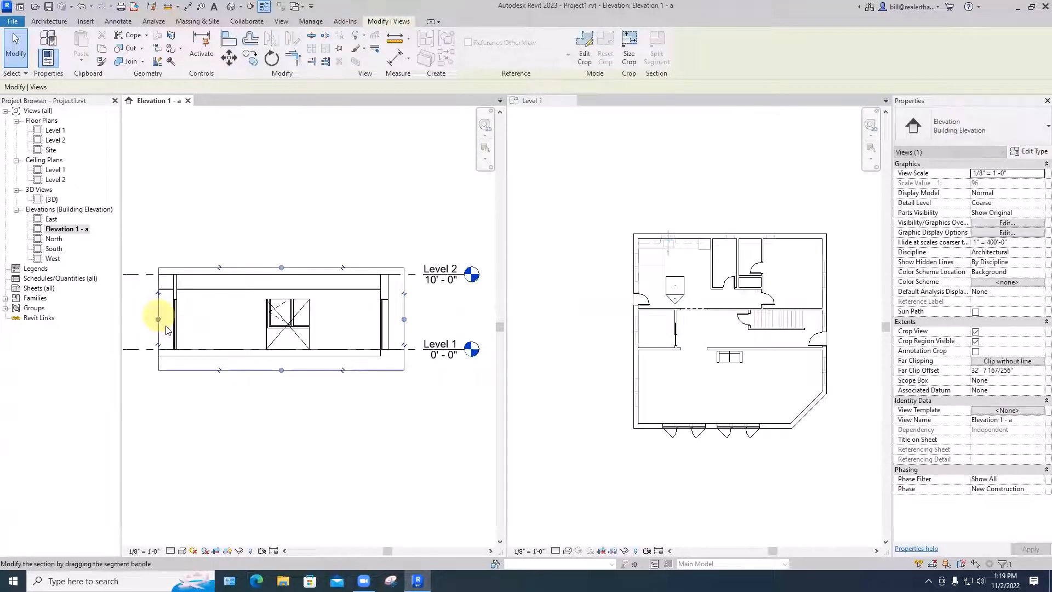
pyautogui.click(217, 410)
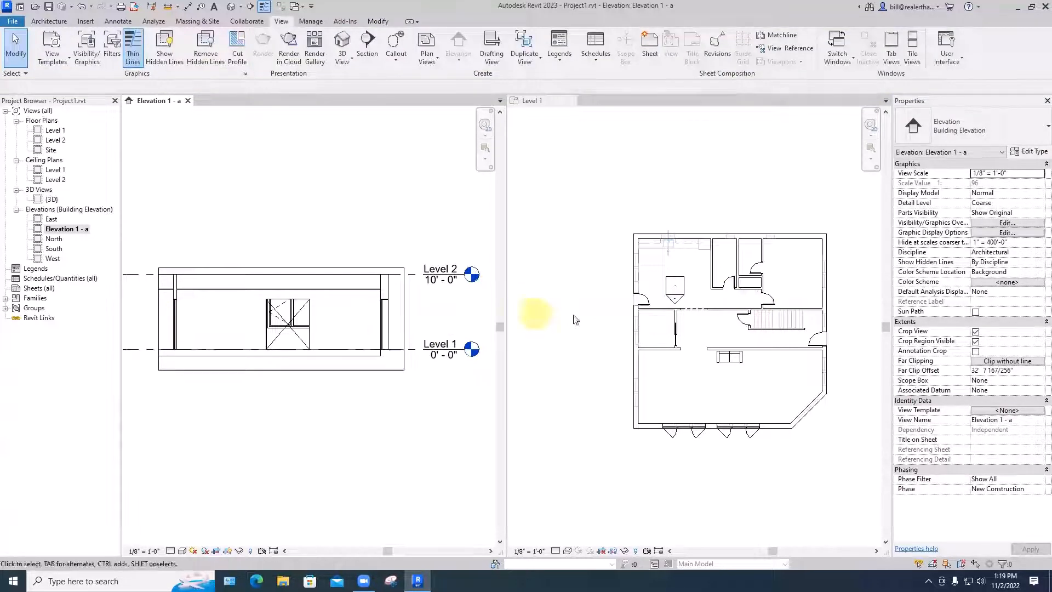
# Step: Move the elevation's cut line in the Level 1 plan slightly north so it clears the doors at both ends
pyautogui.click(638, 303)
pyautogui.click(675, 299)
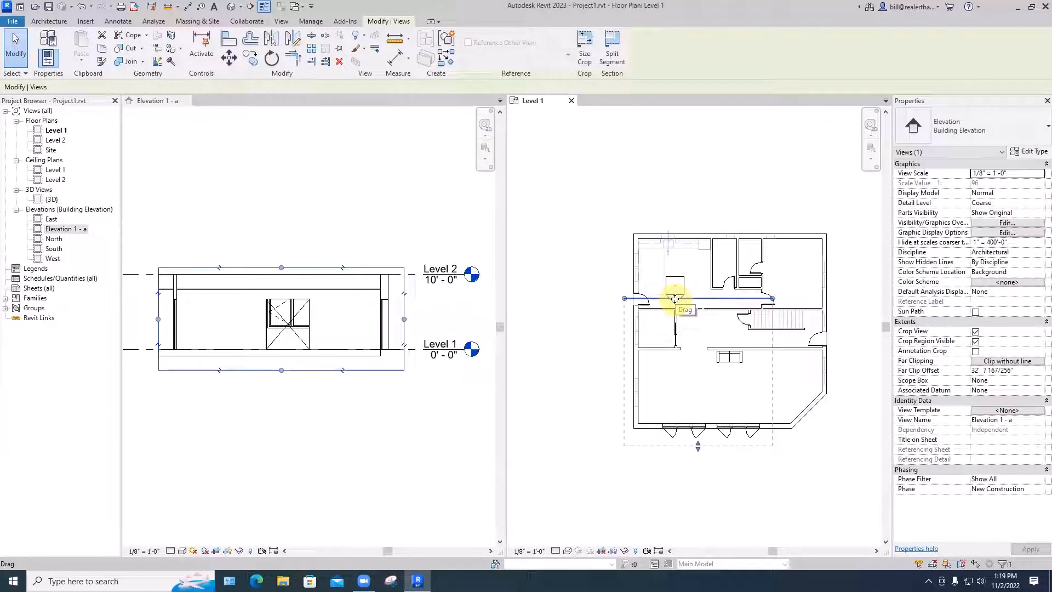
pyautogui.scroll(3, 675, 299)
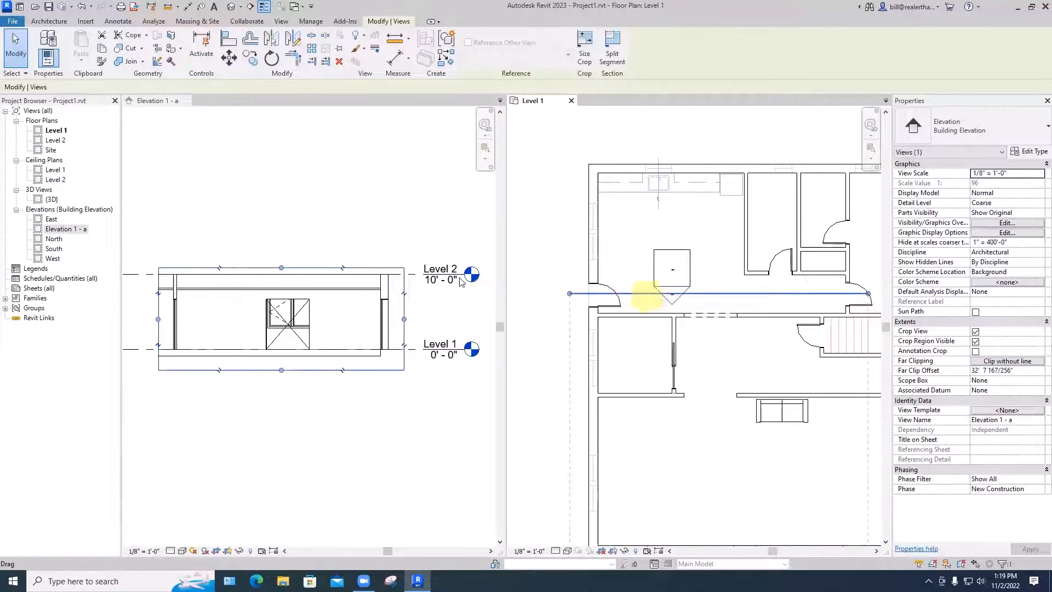
pyautogui.click(383, 320)
pyautogui.scroll(3, 384, 325)
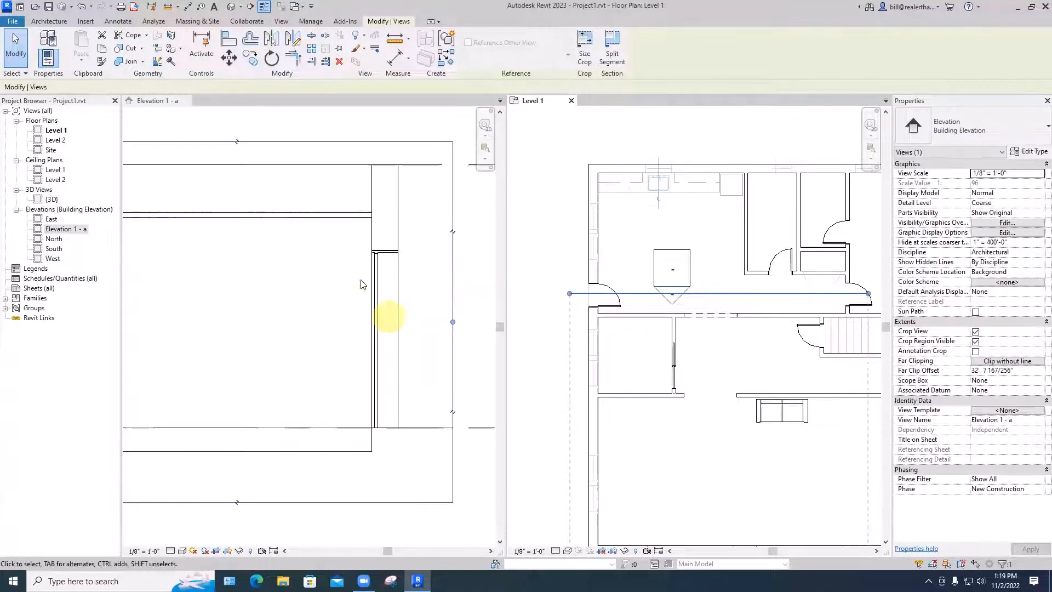
pyautogui.scroll(-1, 419, 290)
pyautogui.scroll(-1, 421, 292)
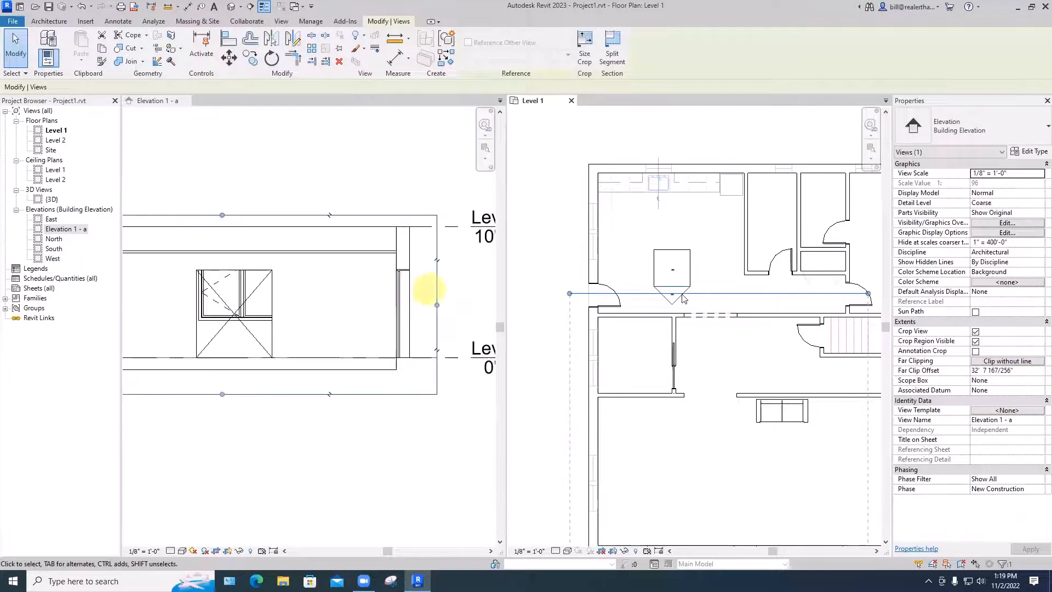
pyautogui.moveTo(700, 293); pyautogui.dragTo(701, 280)
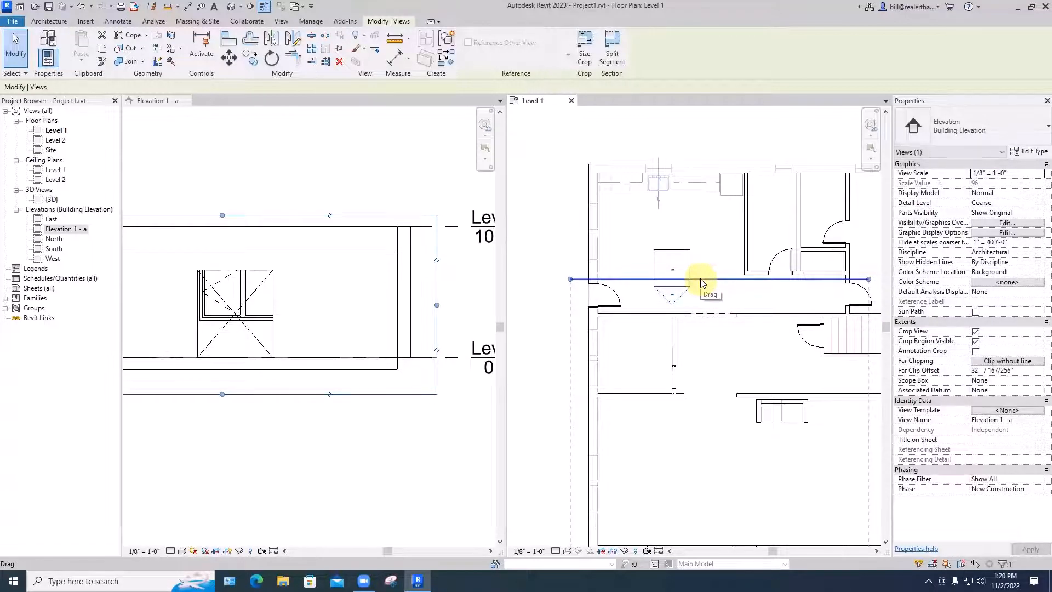
# Step: Shorten the elevation's far clip to about 17' 11" so it ends inside the living room just past the sofa
pyautogui.scroll(-1, 701, 278)
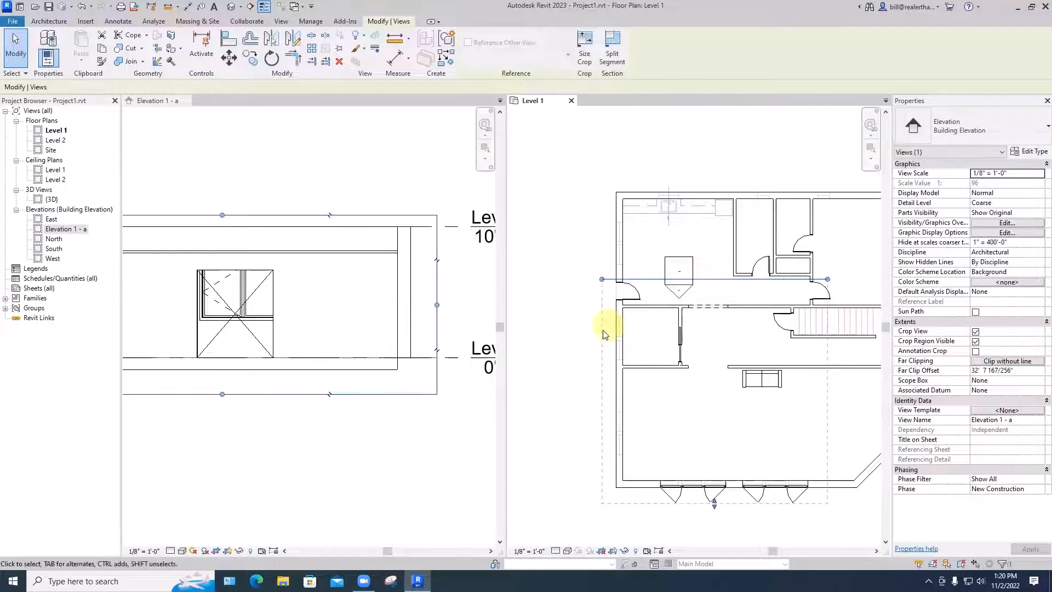
pyautogui.scroll(-2, 619, 359)
pyautogui.moveTo(619, 359); pyautogui.dragTo(596, 349, button='middle')
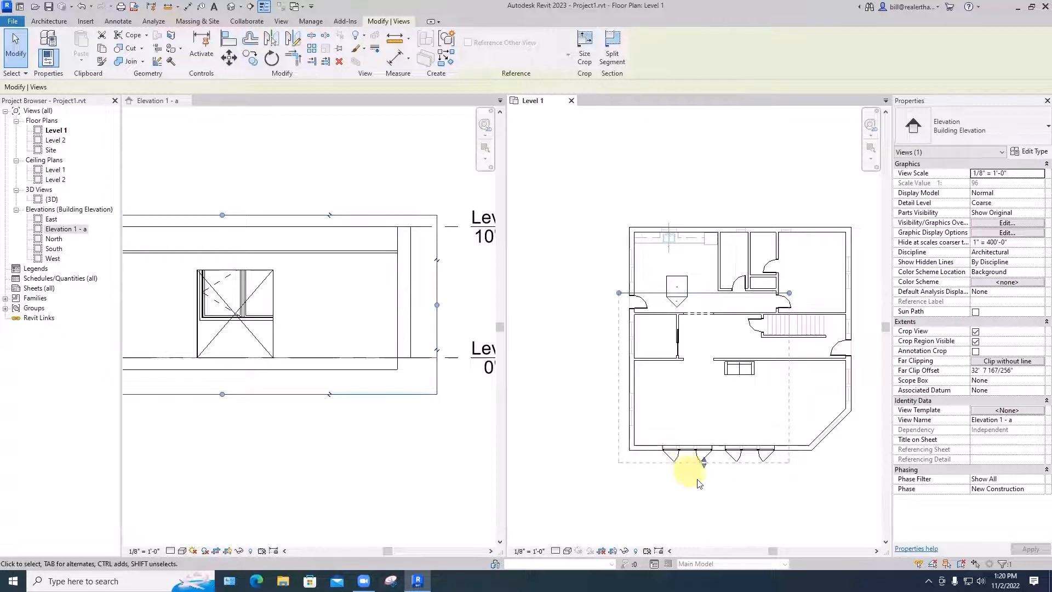
pyautogui.moveTo(705, 469); pyautogui.dragTo(704, 386)
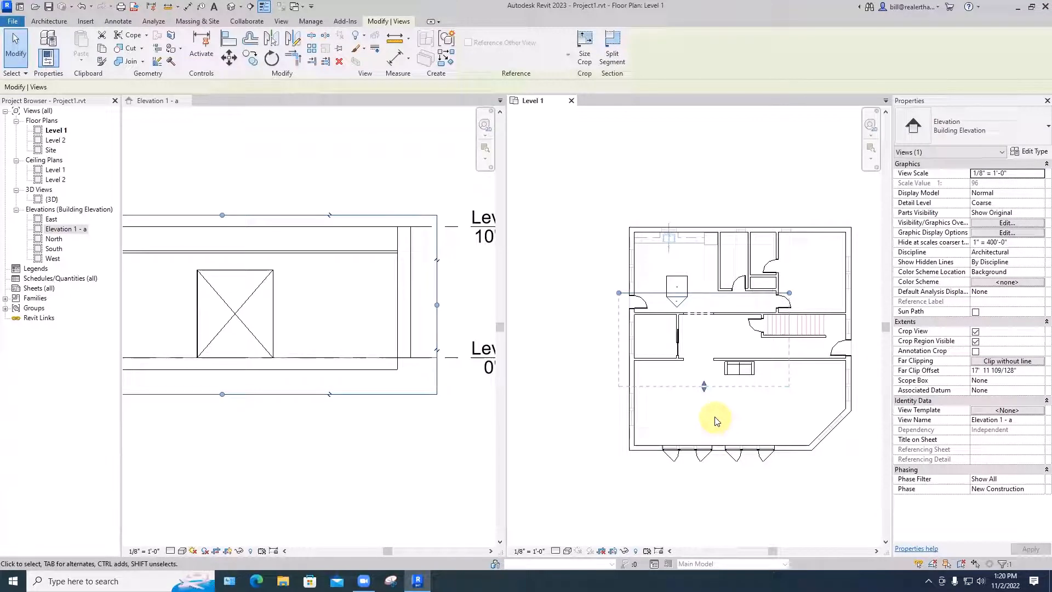
pyautogui.scroll(-3, 718, 419)
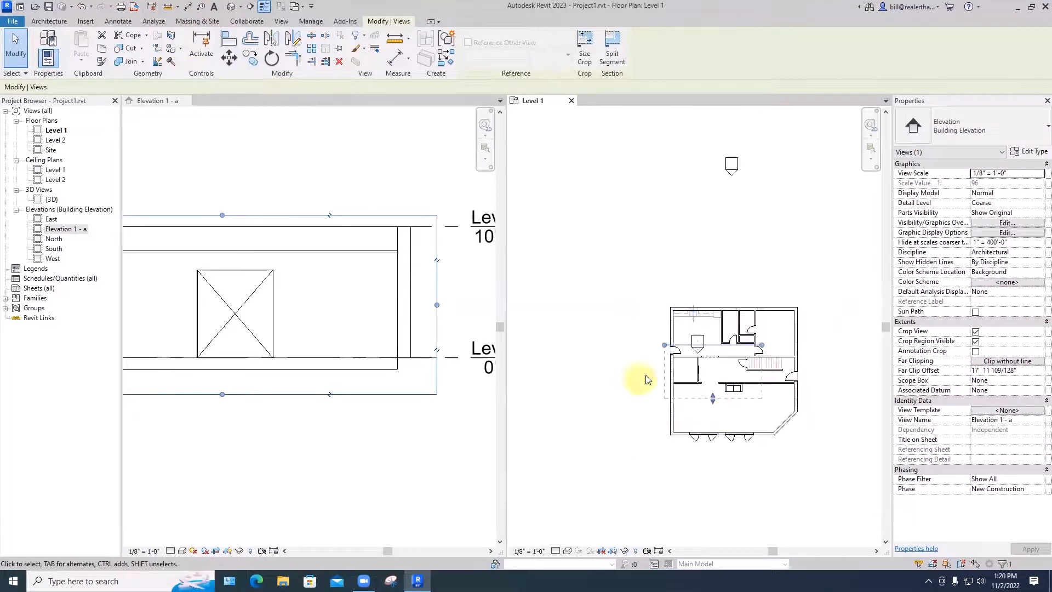
pyautogui.scroll(-2, 801, 425)
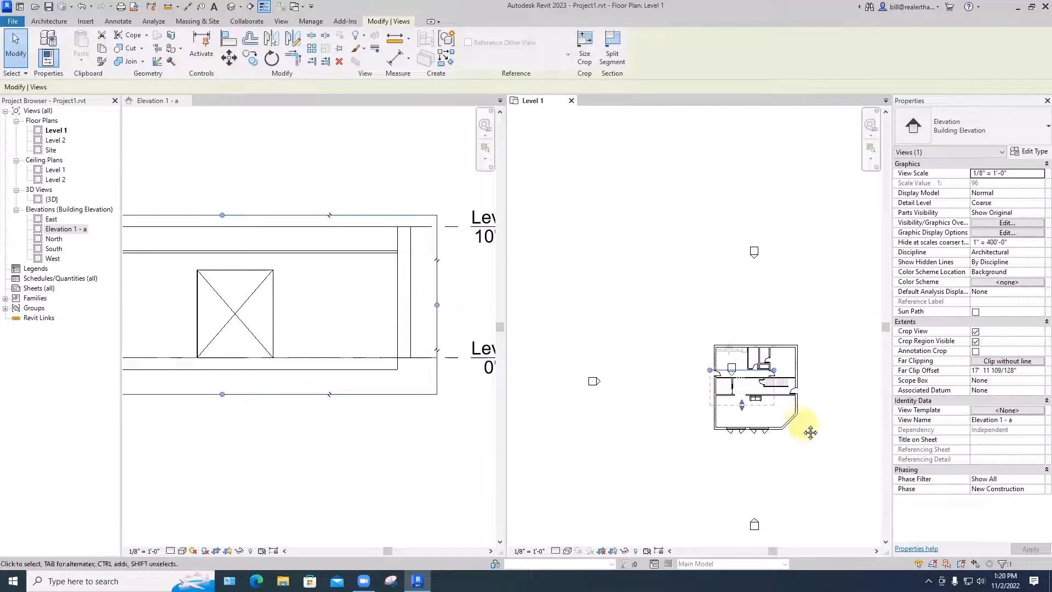
# Step: Delete the East building elevation marker from the Level 1 floor plan, together with its view
pyautogui.click(864, 357)
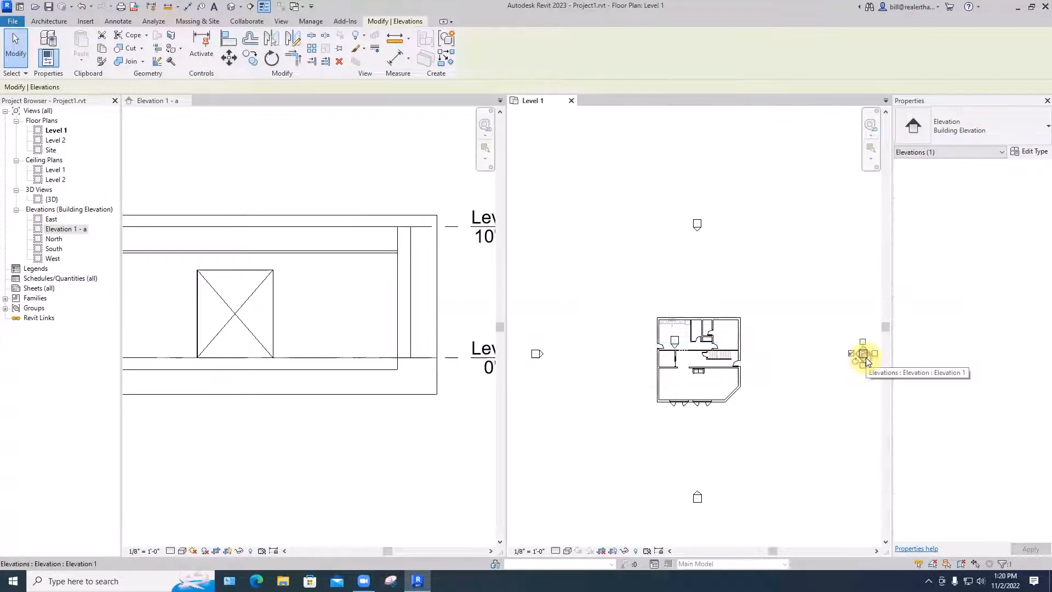
pyautogui.press('Delete')
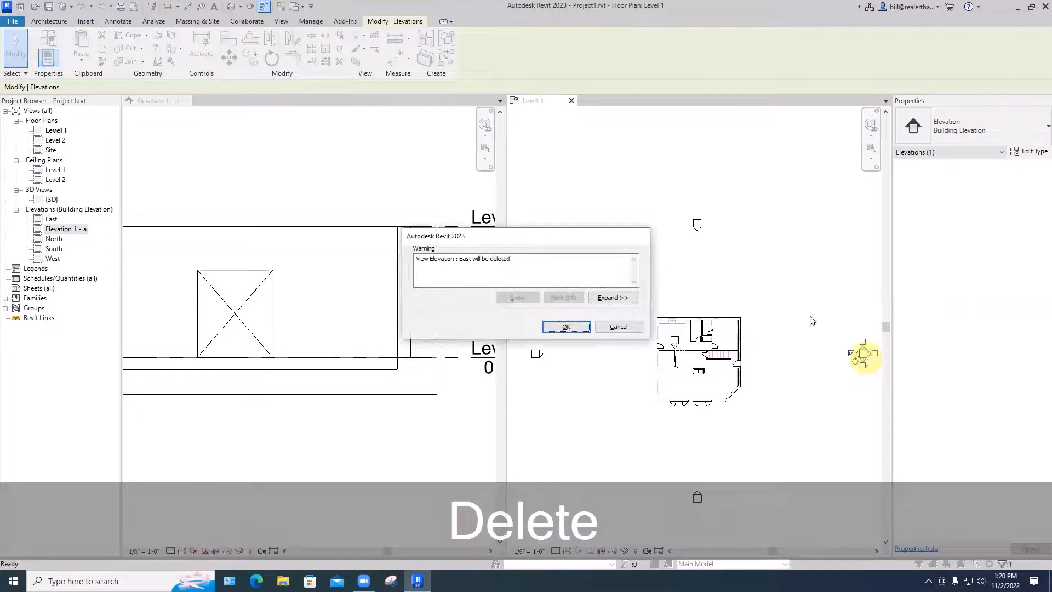
pyautogui.click(565, 327)
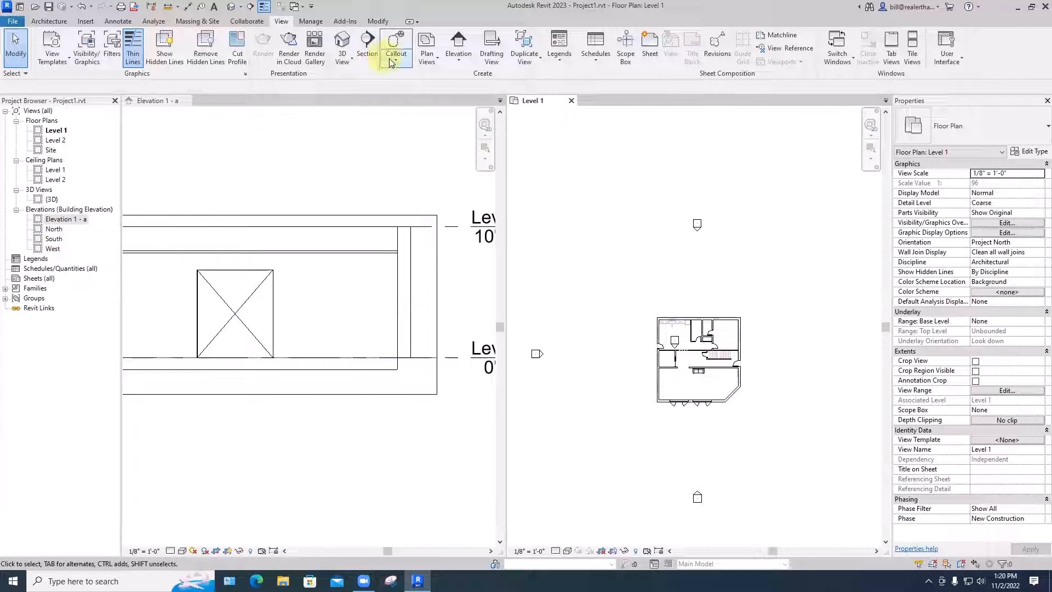
# Step: Place a new building elevation just outside the east exterior wall in the Level 1 floor plan, facing west
pyautogui.click(458, 59)
pyautogui.click(463, 78)
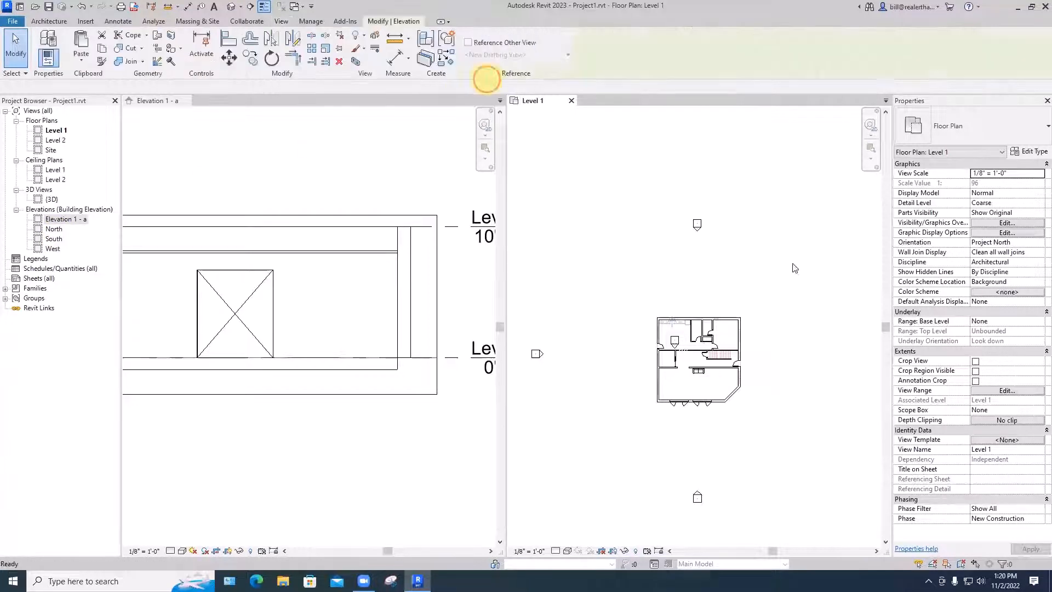
pyautogui.click(754, 347)
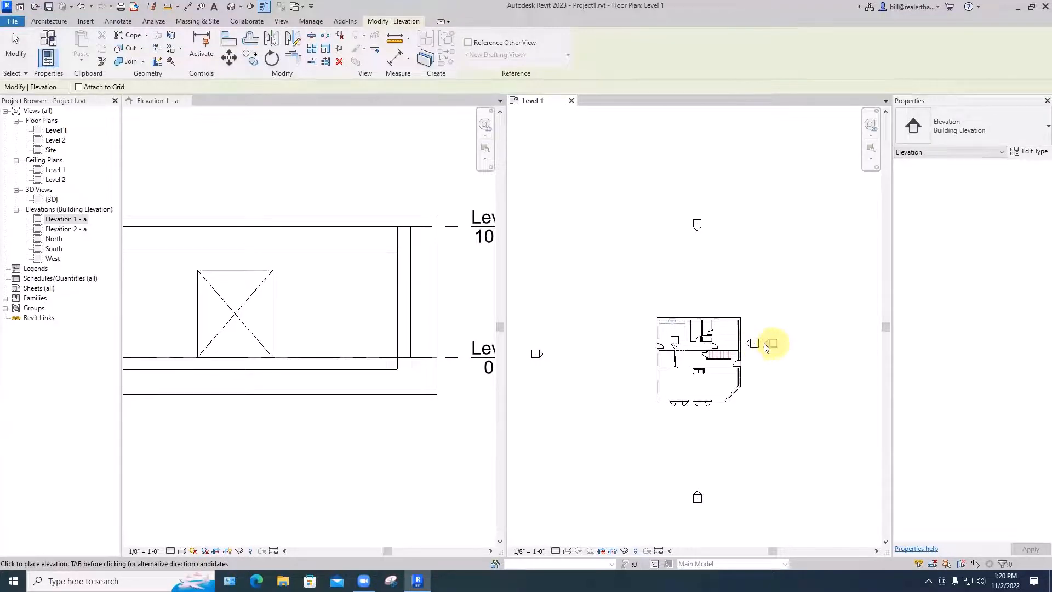
pyautogui.press('Escape')
pyautogui.press('Escape')
# Step: Check the new east-side elevation's cut line and depth in plan, and review its view Elevation 2 - a before closing it
pyautogui.click(749, 344)
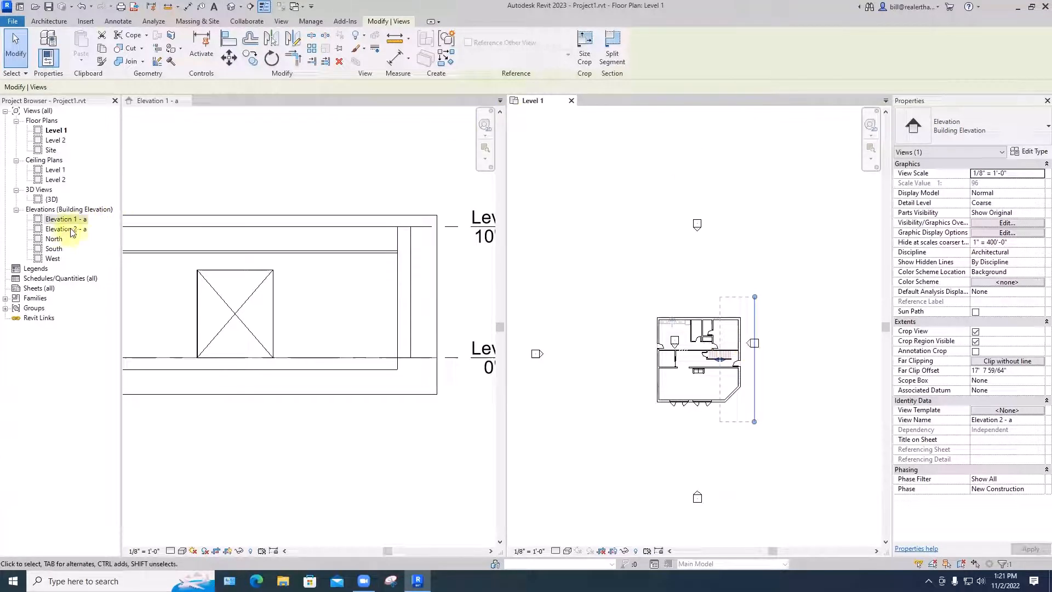
pyautogui.doubleClick(747, 343)
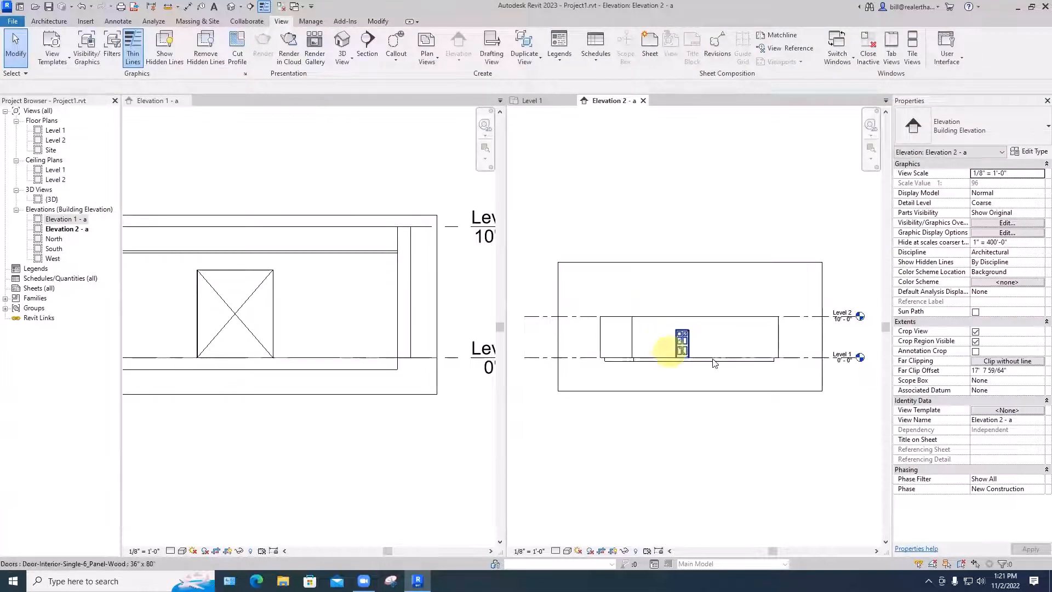
pyautogui.click(643, 101)
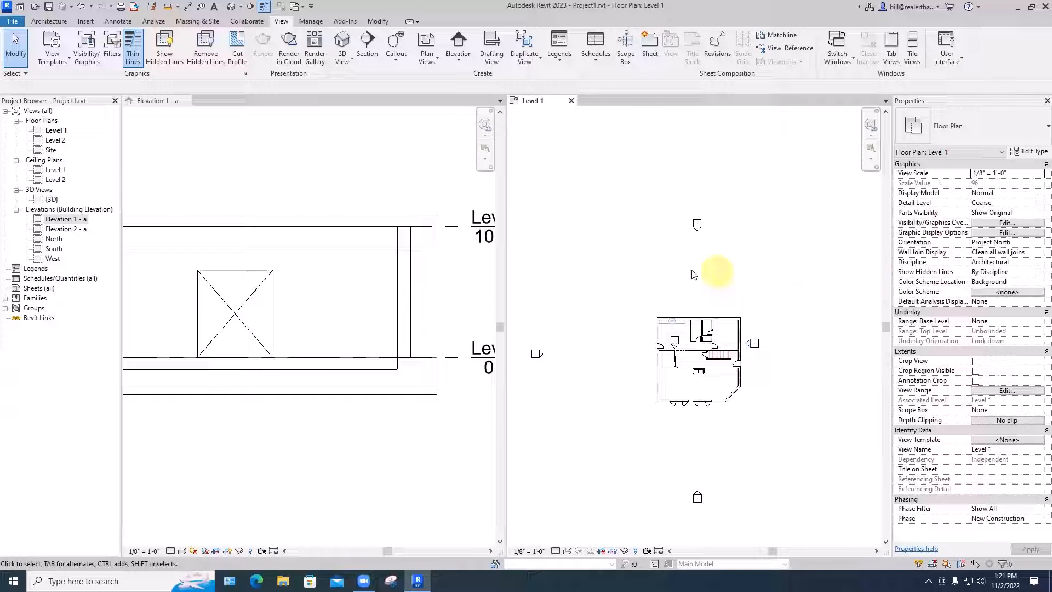
# Step: Close the Elevation 1 - a view so only the Level 1 floor plan stays open
pyautogui.scroll(-2, 698, 278)
pyautogui.moveTo(697, 278); pyautogui.dragTo(747, 243, button='middle')
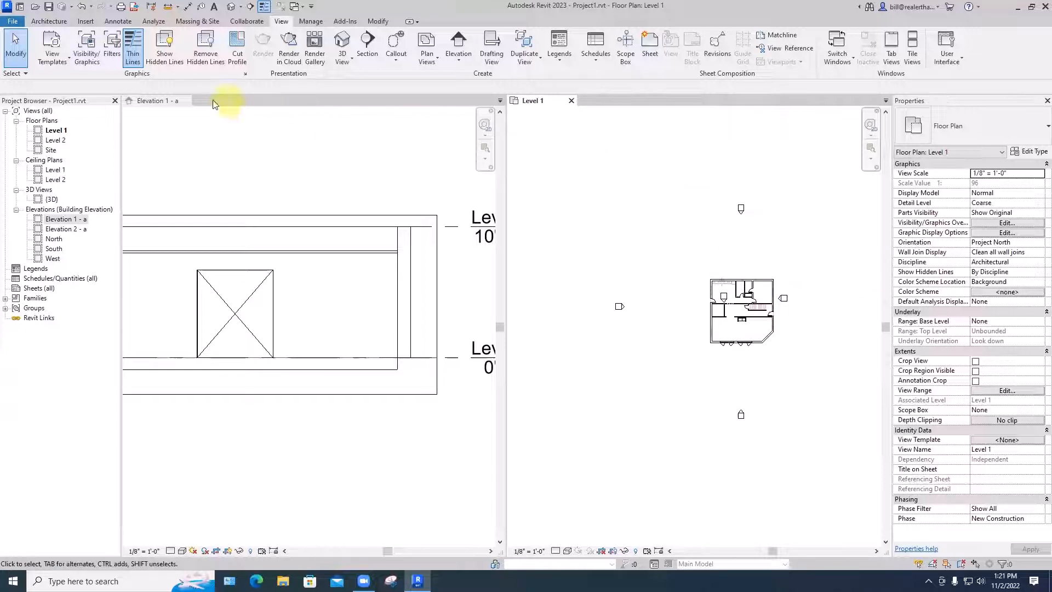
pyautogui.click(187, 100)
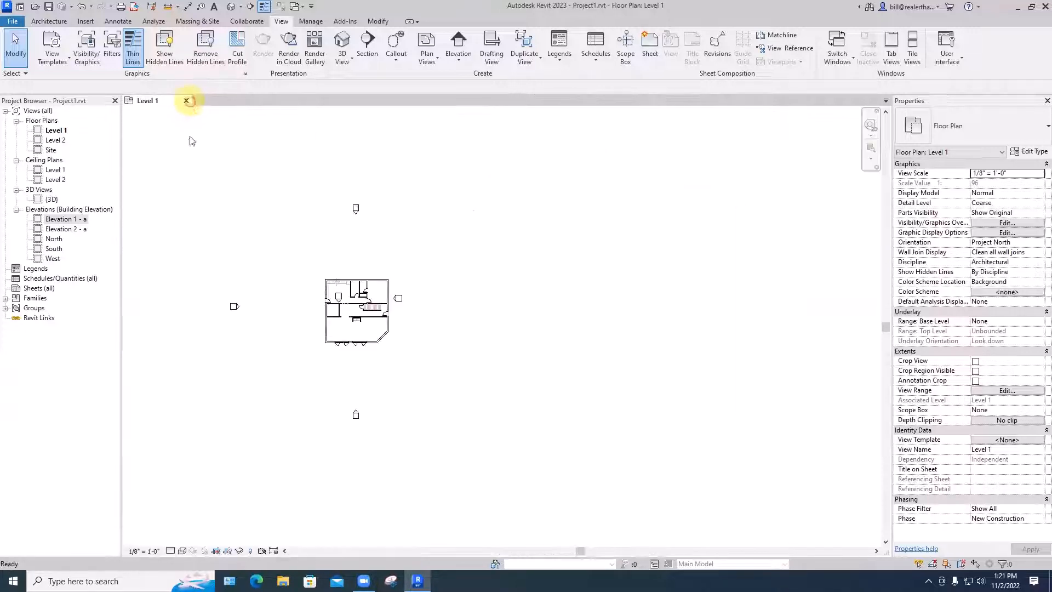
# Step: Open the Level 1 ceiling plan and tile it beside the Level 1 floor plan
pyautogui.doubleClick(54, 170)
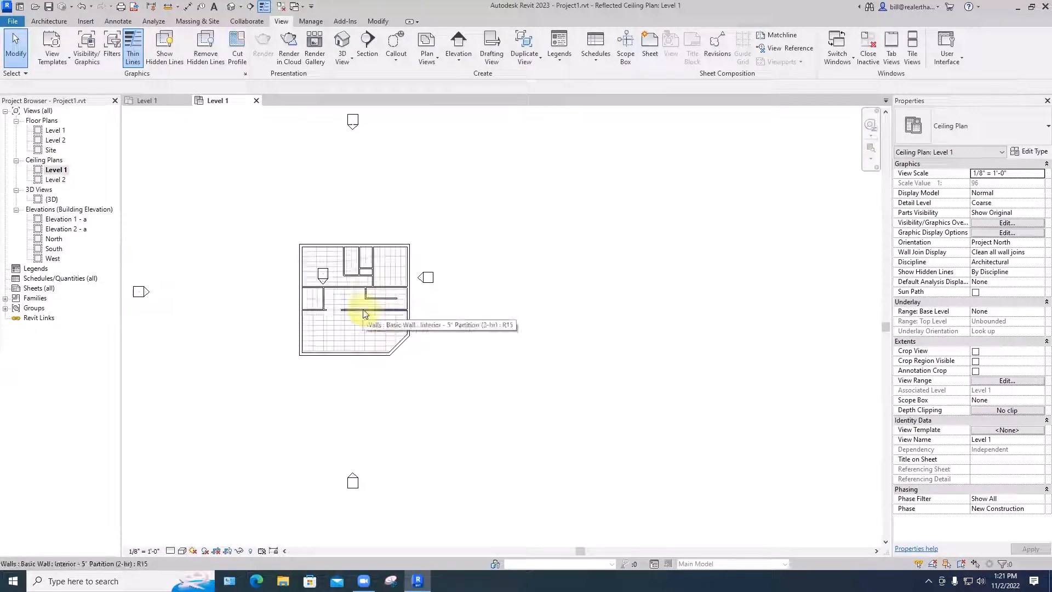
pyautogui.press('w')
pyautogui.press('t')
pyautogui.scroll(3, 418, 305)
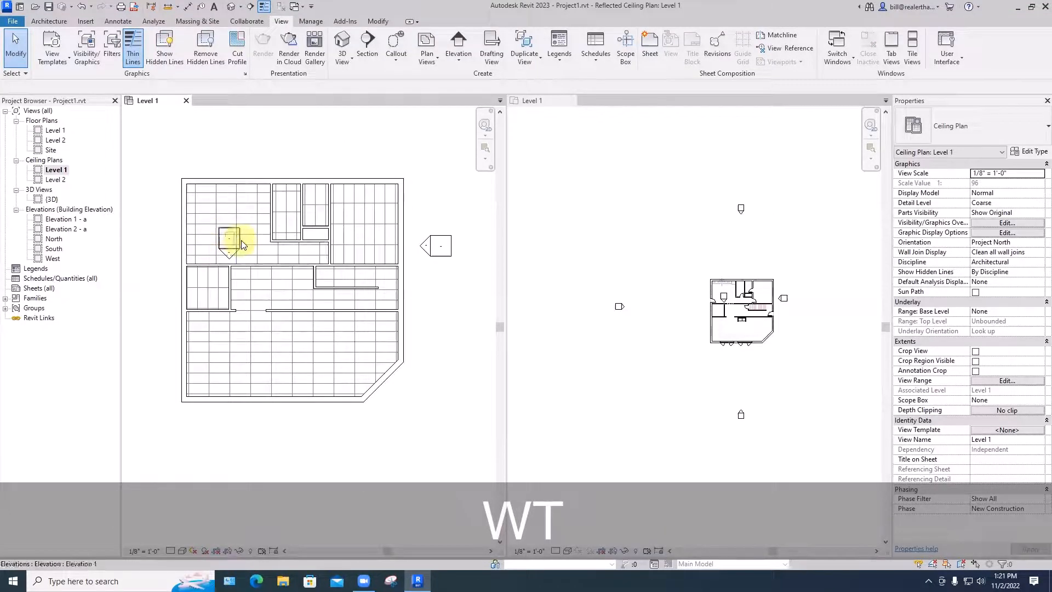
# Step: Move the elevation marker on the building's east side farther east in the Level 1 ceiling plan
pyautogui.click(235, 240)
pyautogui.click(355, 161)
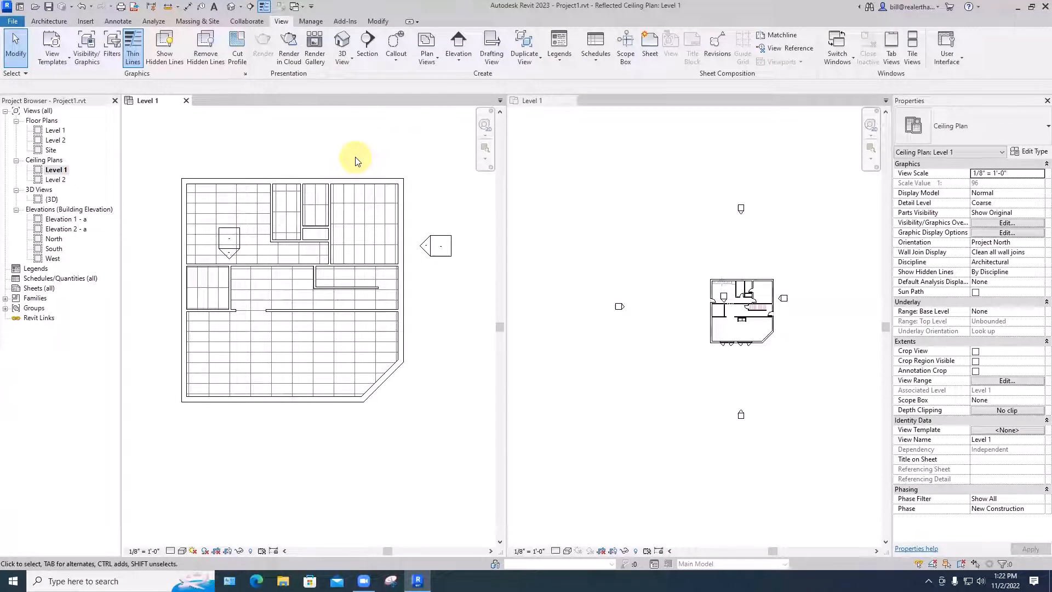
pyautogui.scroll(-5, 356, 158)
pyautogui.moveTo(404, 131); pyautogui.dragTo(416, 211, button='middle')
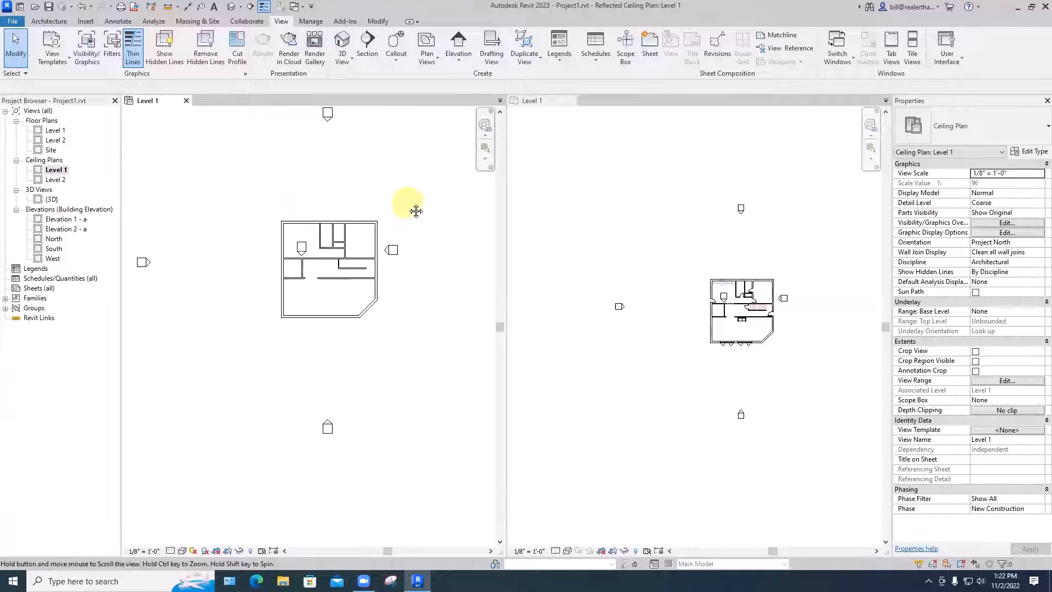
pyautogui.scroll(-2, 411, 209)
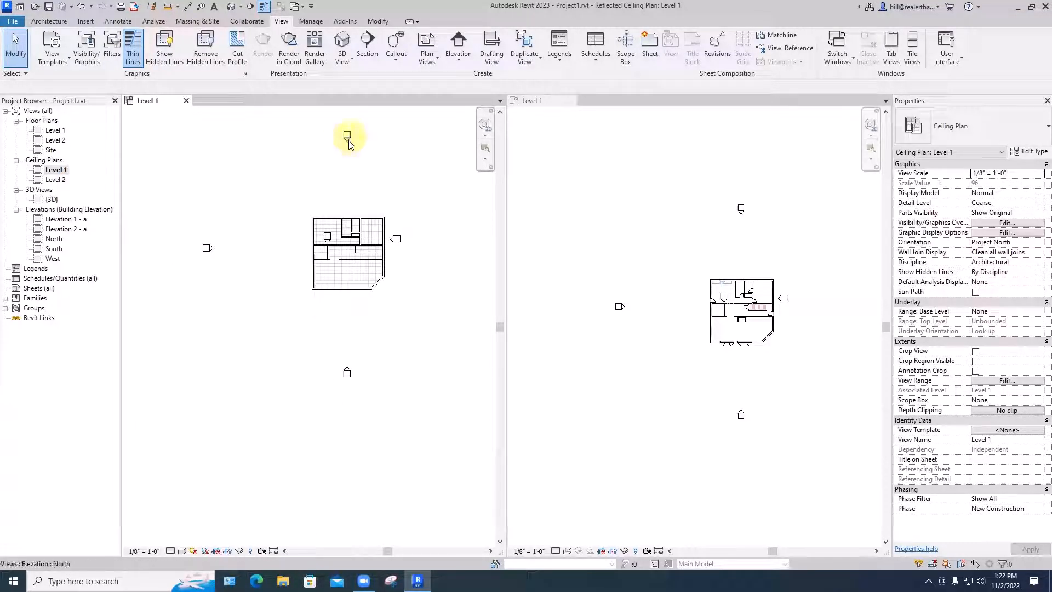
pyautogui.moveTo(396, 240); pyautogui.dragTo(452, 241)
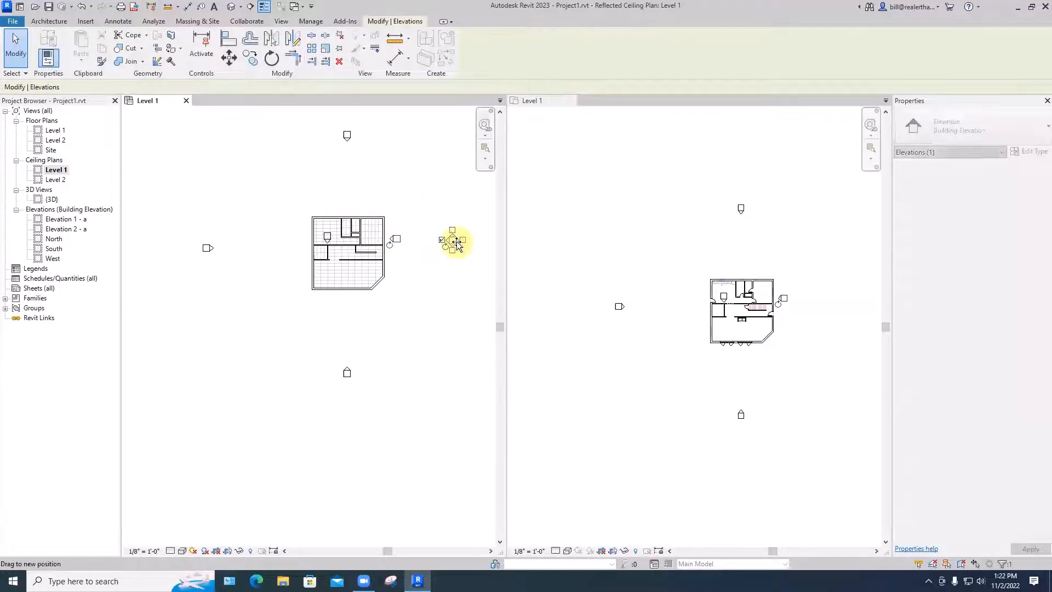
pyautogui.click(445, 278)
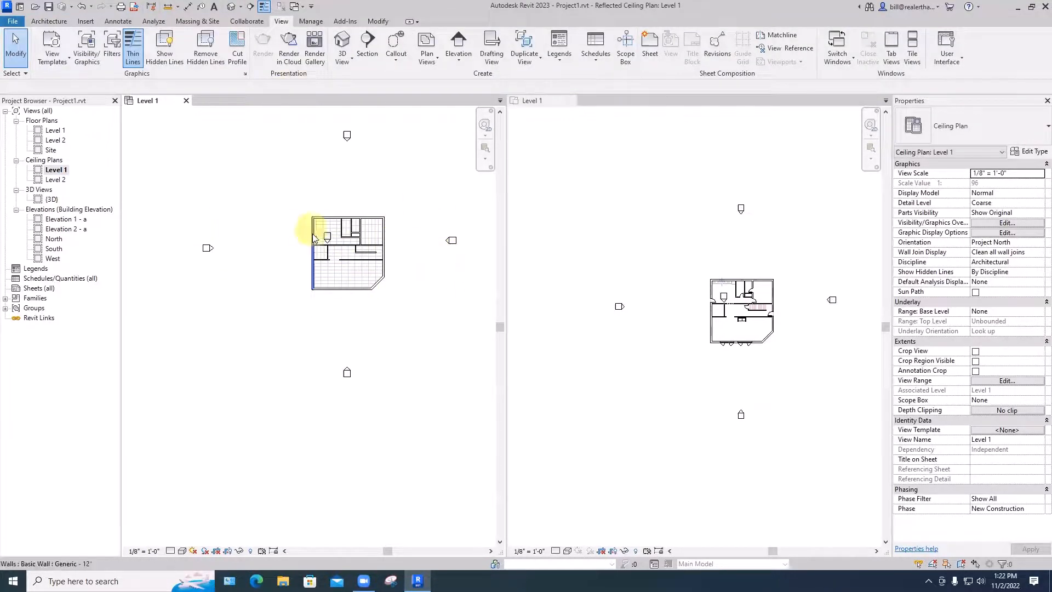
# Step: Hide the square body of the kitchen's Elevation 1 marker as an element in the Level 1 ceiling plan
pyautogui.scroll(5, 325, 236)
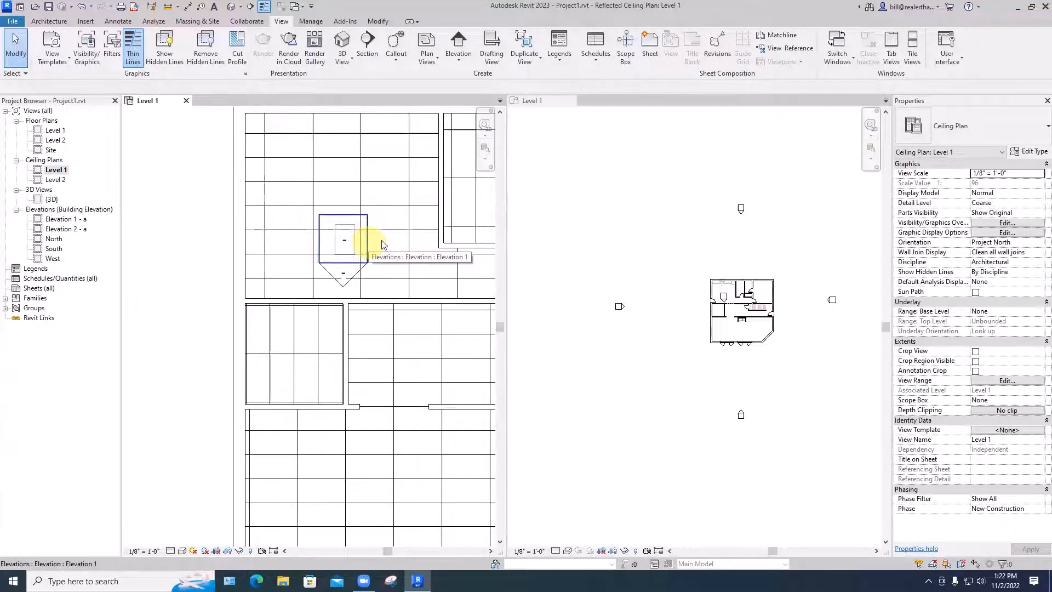
pyautogui.click(372, 244)
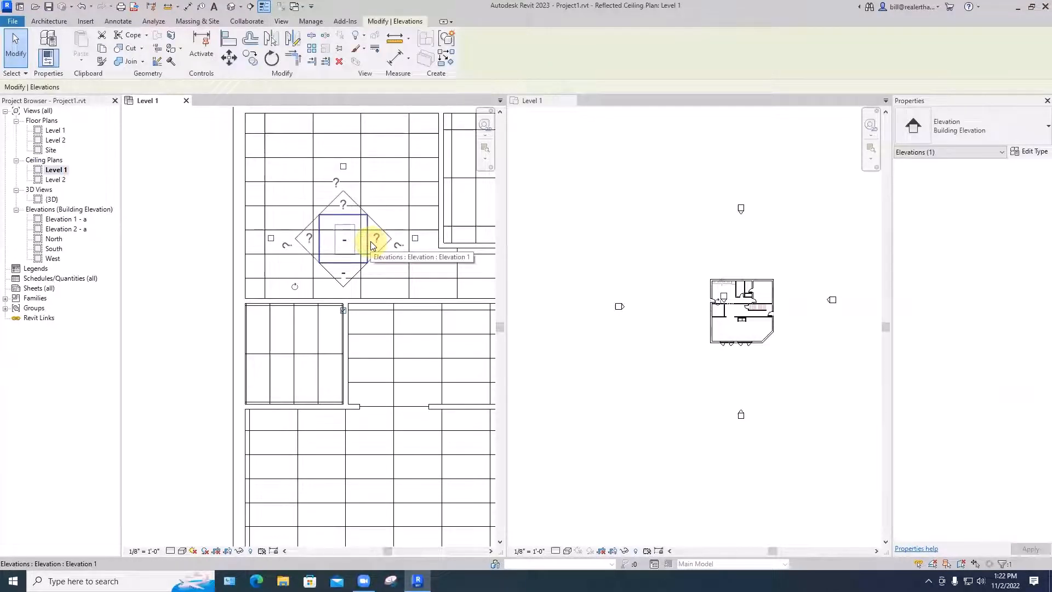
pyautogui.rightClick(371, 245)
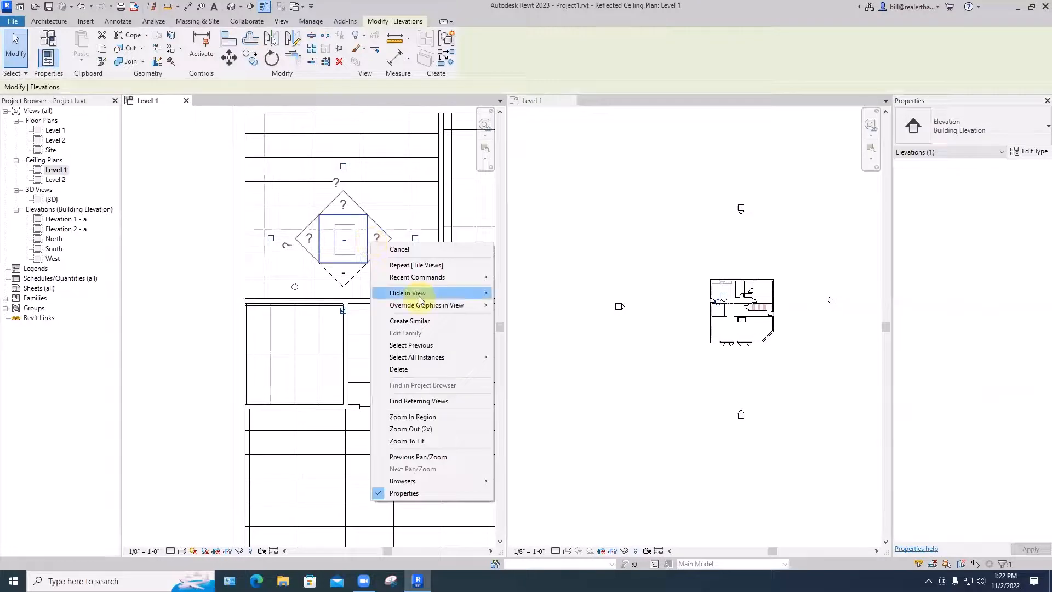
pyautogui.moveTo(421, 295)
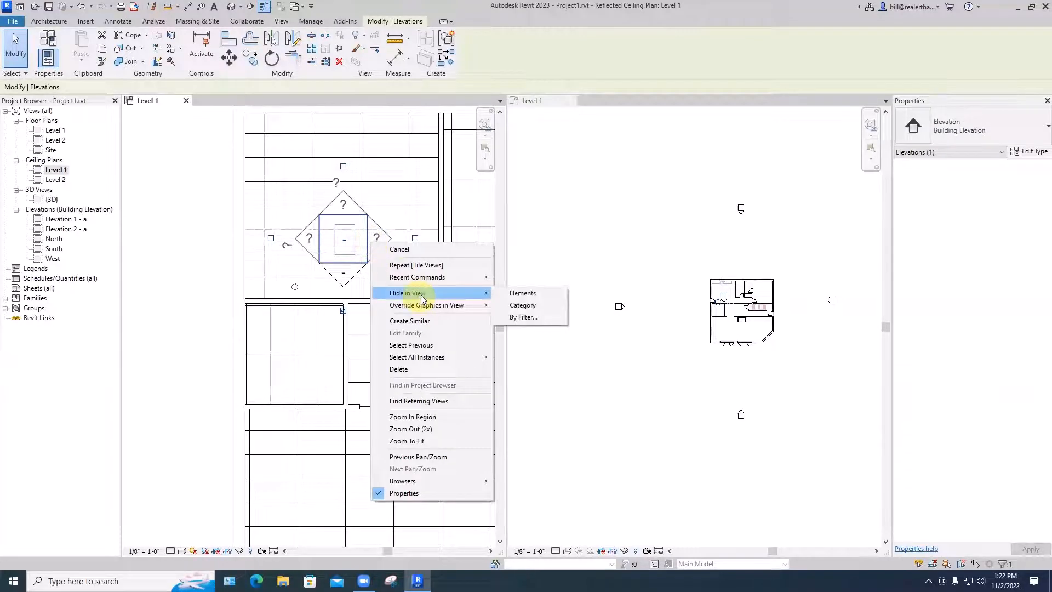
pyautogui.click(512, 298)
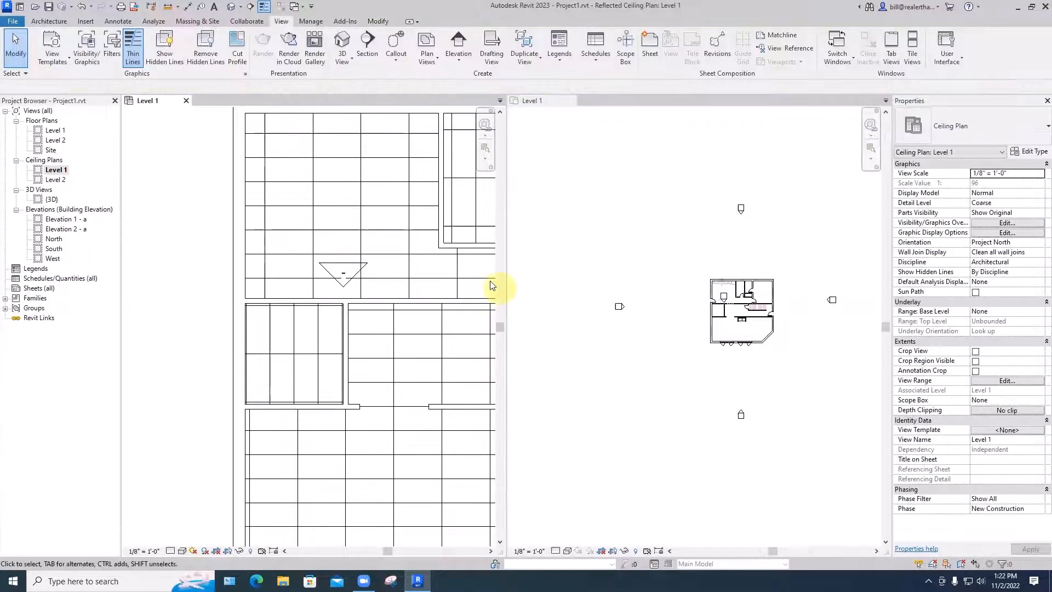
# Step: Hide the kitchen elevation marker's remaining view arrow in the Level 1 ceiling plan by repeating Hide Elements
pyautogui.click(340, 268)
pyautogui.rightClick(340, 267)
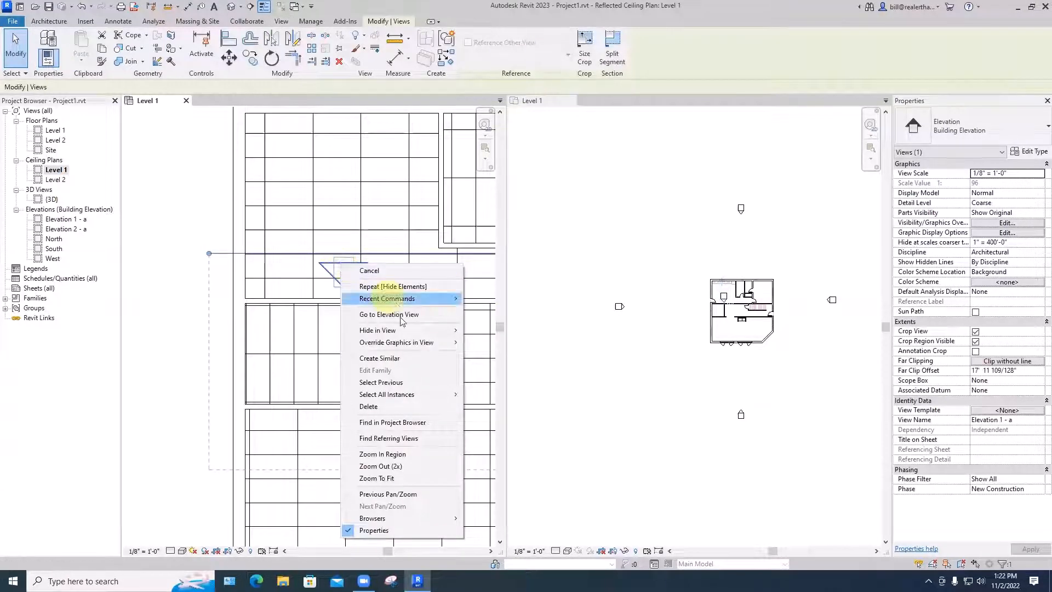
pyautogui.click(408, 287)
# Step: Compare the Level 1 ceiling plan with the floor plan to see where the kitchen elevation marker is displayed
pyautogui.scroll(-5, 545, 289)
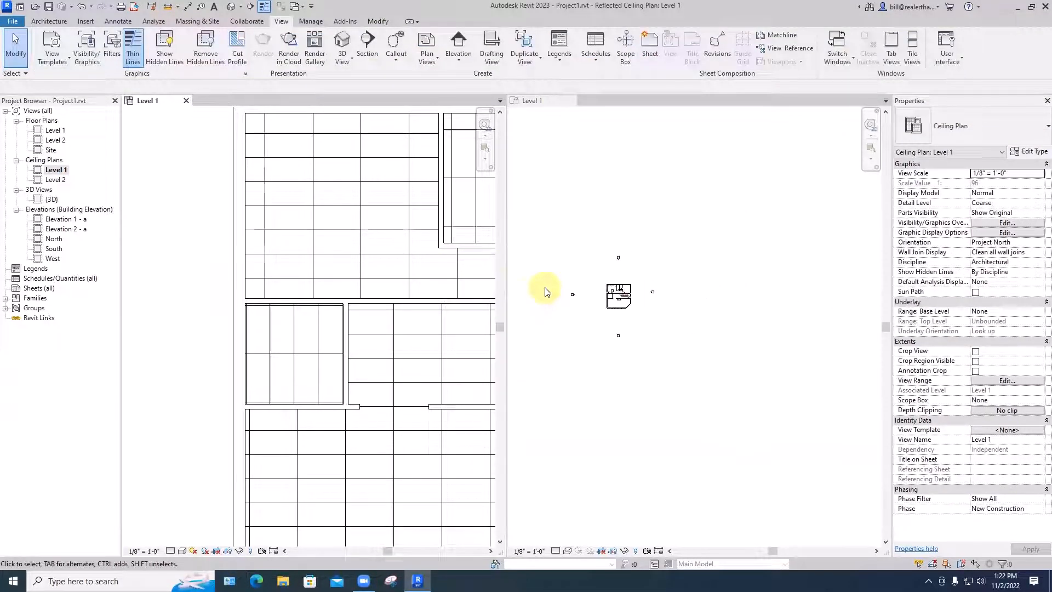
pyautogui.scroll(-5, 454, 314)
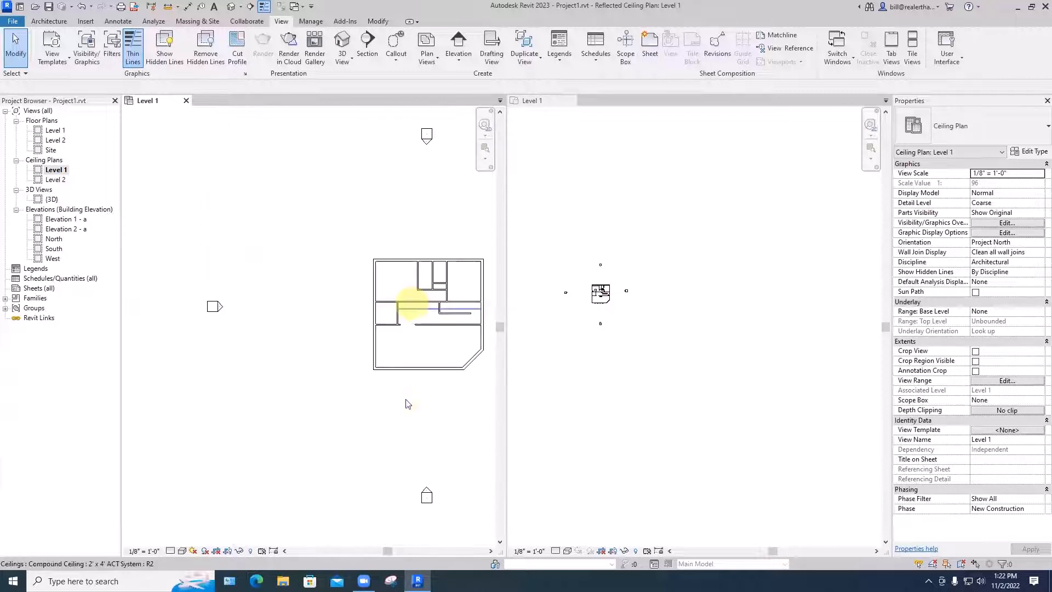
pyautogui.moveTo(455, 421); pyautogui.dragTo(414, 407, button='middle')
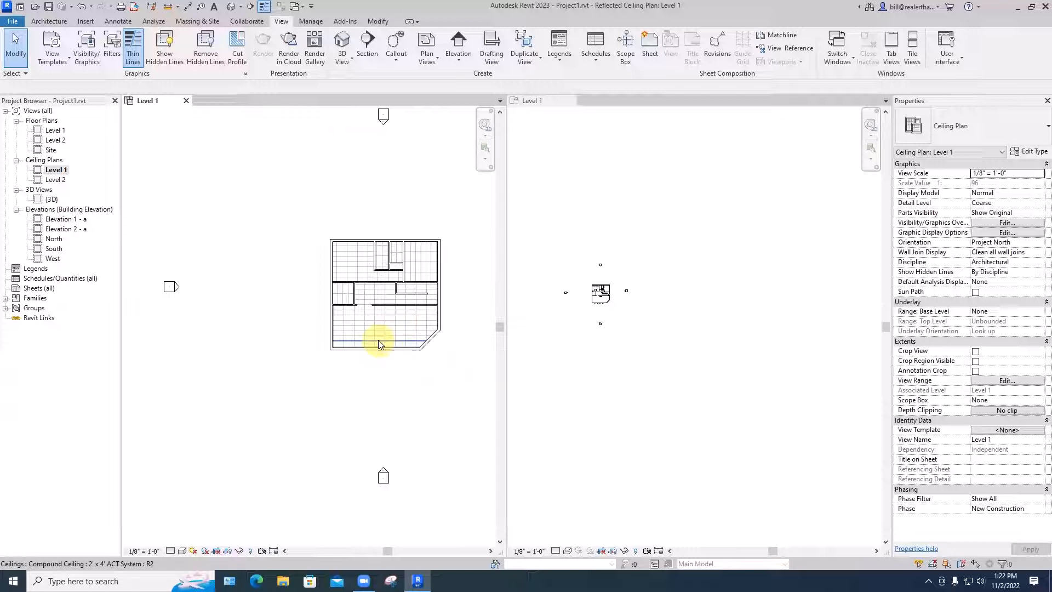
pyautogui.scroll(4, 380, 344)
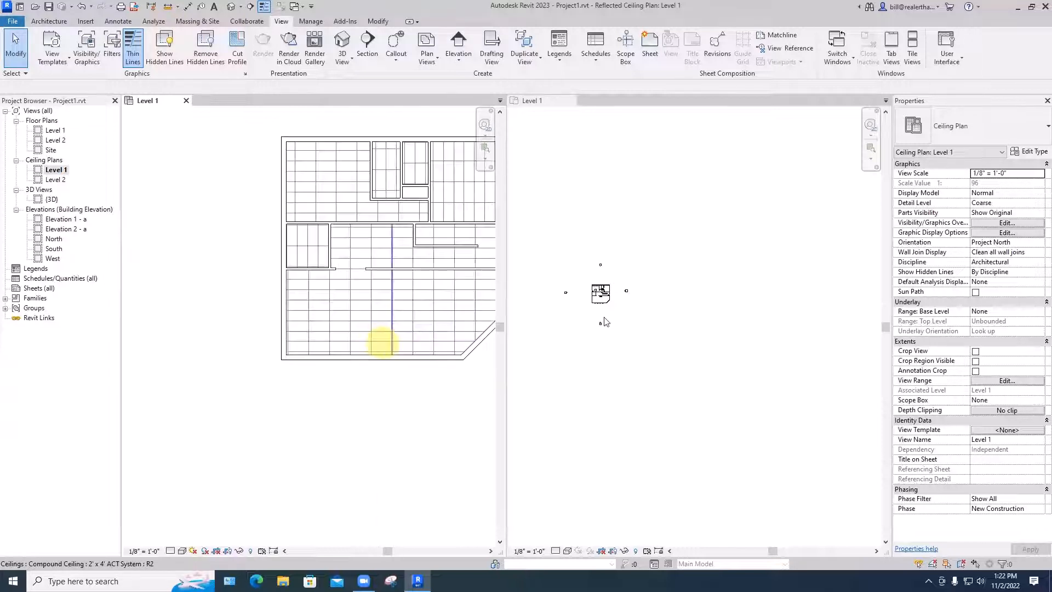
pyautogui.scroll(3, 610, 311)
pyautogui.scroll(5, 604, 314)
pyautogui.click(609, 334)
pyautogui.moveTo(587, 324); pyautogui.dragTo(729, 357, button='middle')
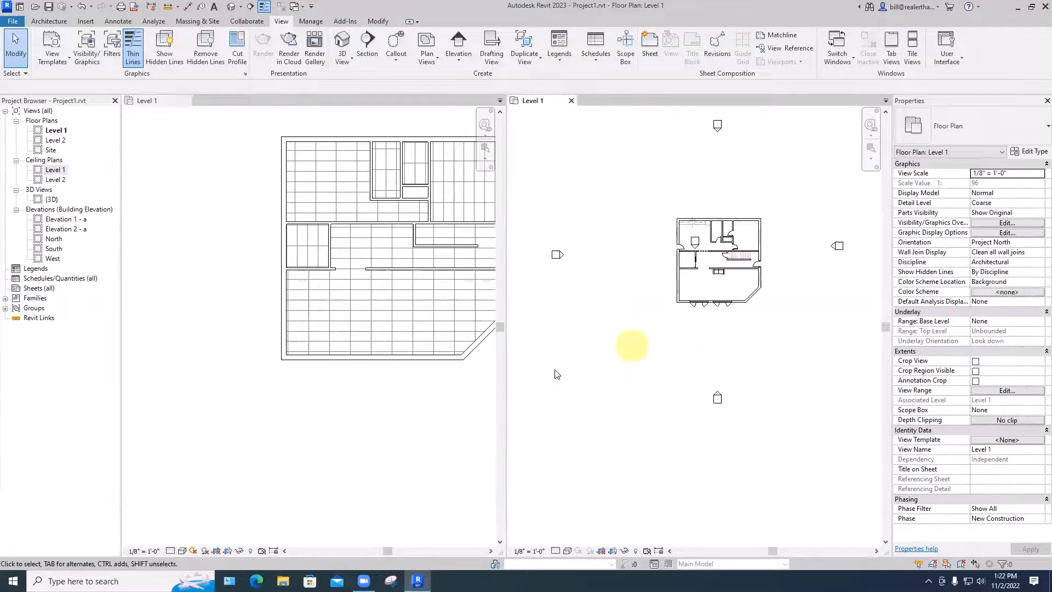
pyautogui.scroll(1, 469, 400)
pyautogui.scroll(1, 469, 398)
pyautogui.click(383, 464)
pyautogui.scroll(-2, 404, 432)
pyautogui.moveTo(406, 430); pyautogui.dragTo(407, 465, button='middle')
pyautogui.scroll(2, 332, 454)
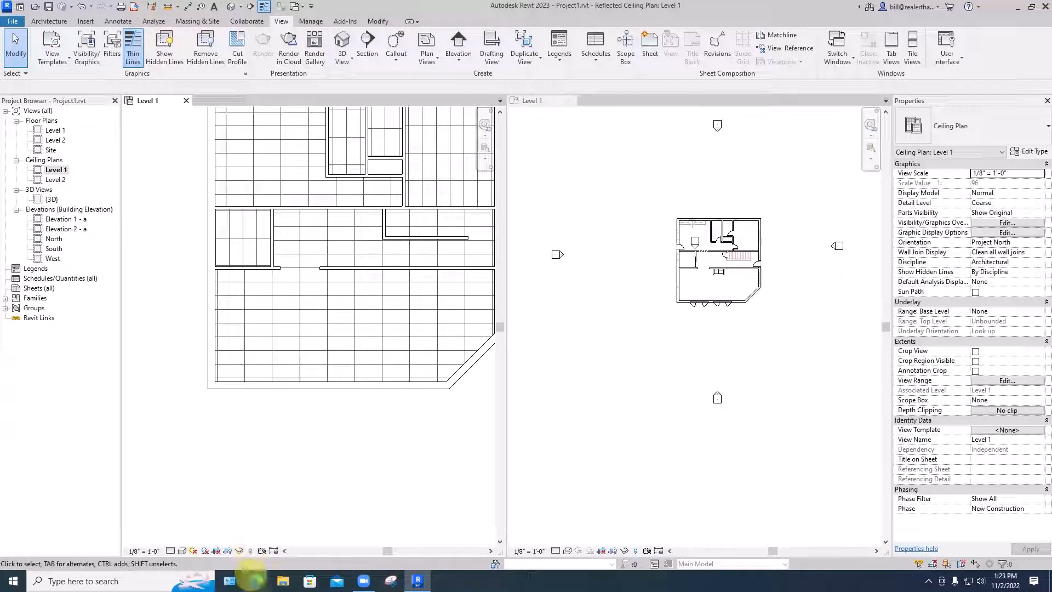
# Step: Reveal hidden elements in the Level 1 ceiling plan and unhide both the body and the arrow of the kitchen elevation marker
pyautogui.click(250, 550)
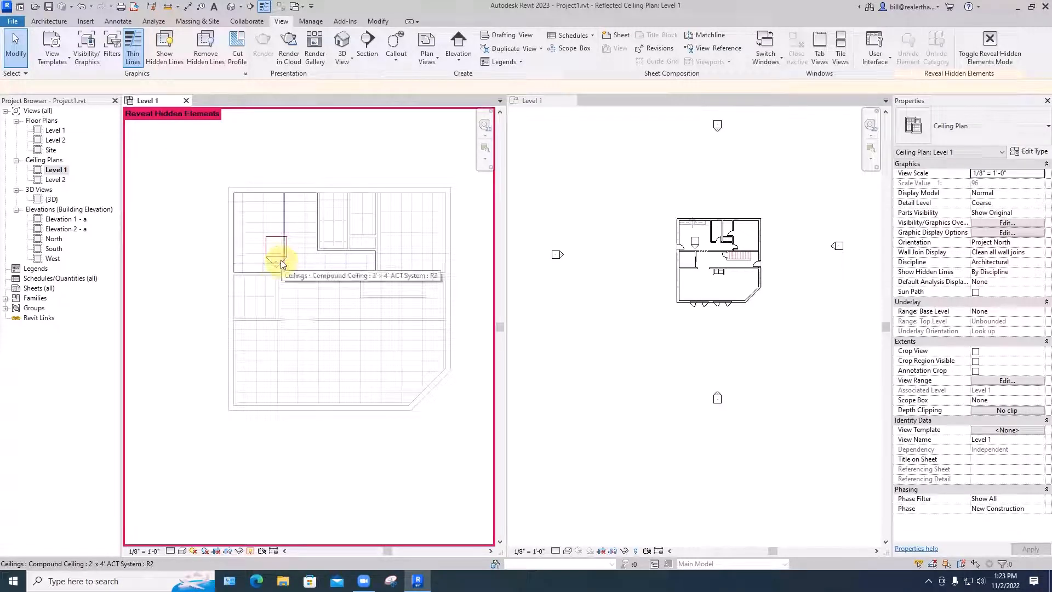
pyautogui.scroll(3, 281, 261)
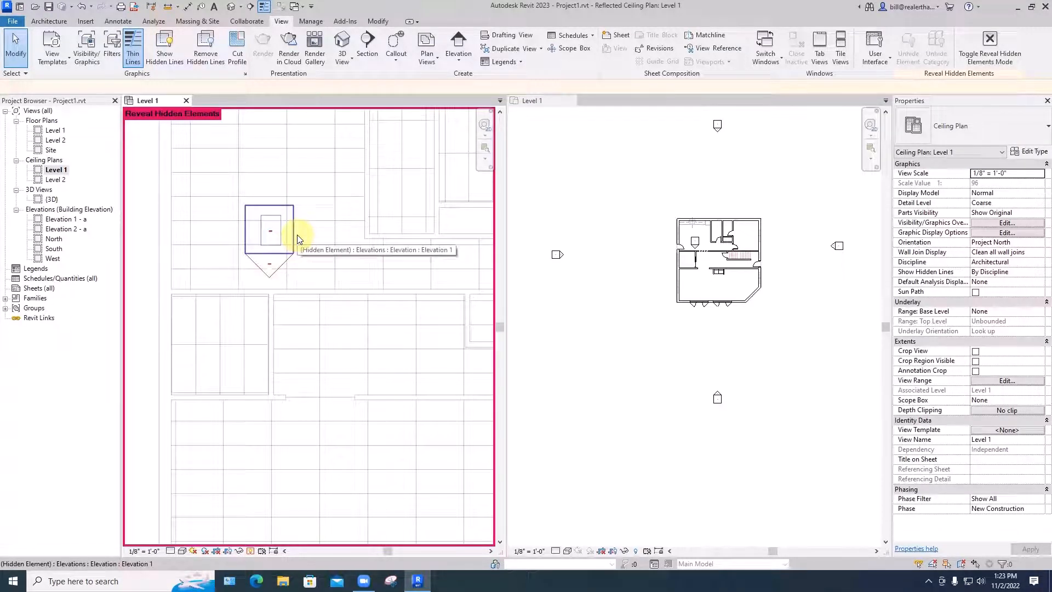
pyautogui.click(297, 236)
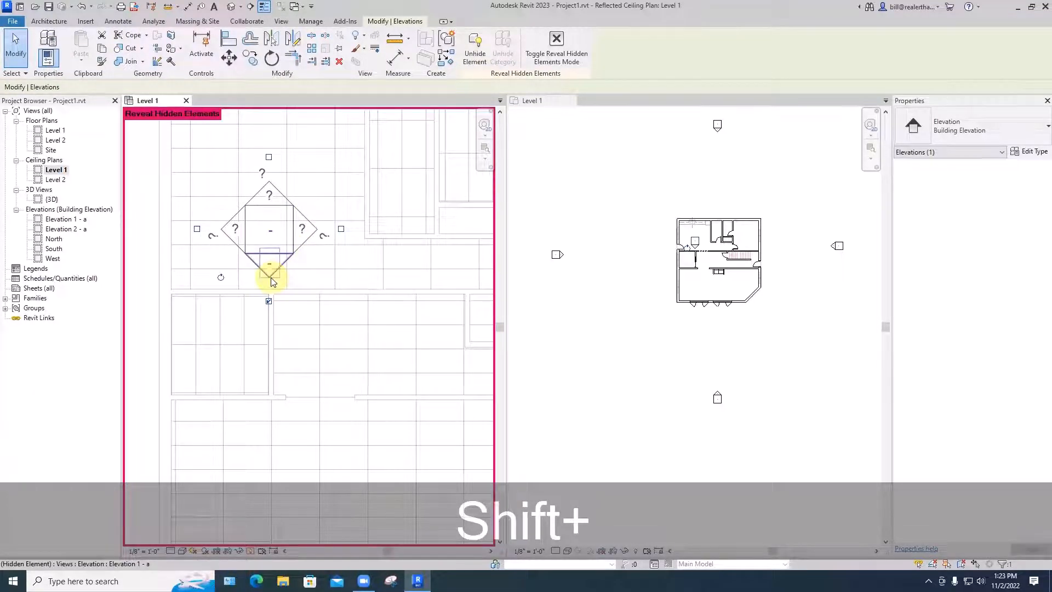
pyautogui.keyDown('ctrl'); pyautogui.keyDown('shift'); pyautogui.click(270, 278); pyautogui.keyUp('shift'); pyautogui.keyUp('ctrl')
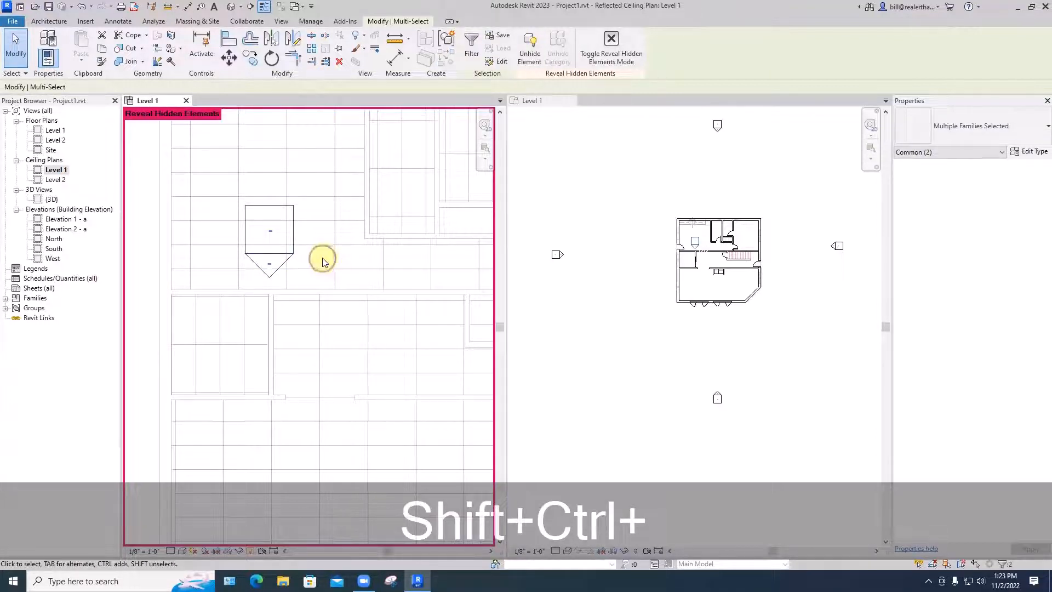
pyautogui.rightClick(324, 260)
pyautogui.moveTo(371, 323)
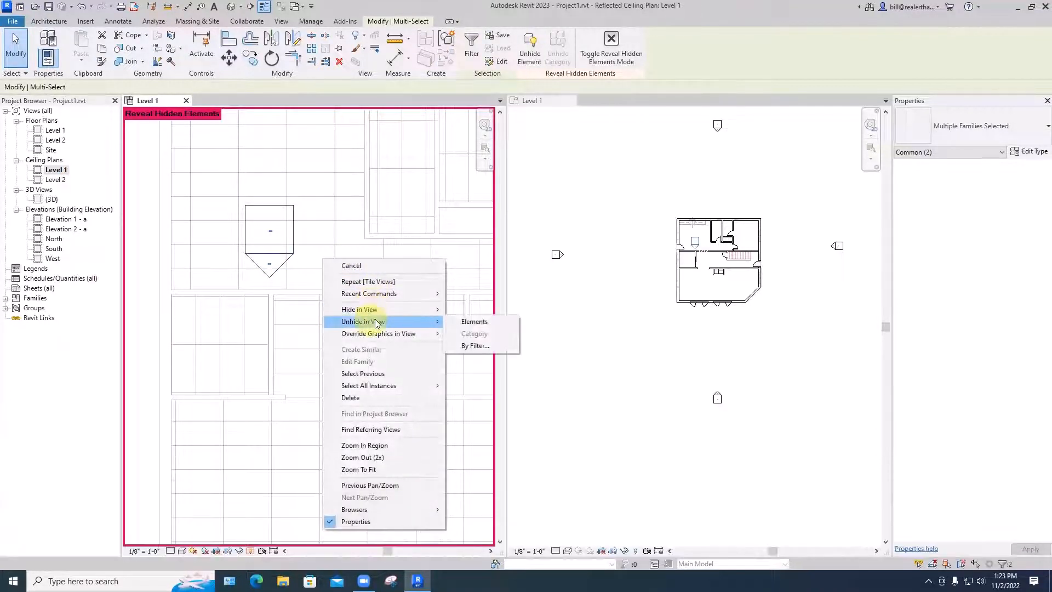
pyautogui.click(465, 323)
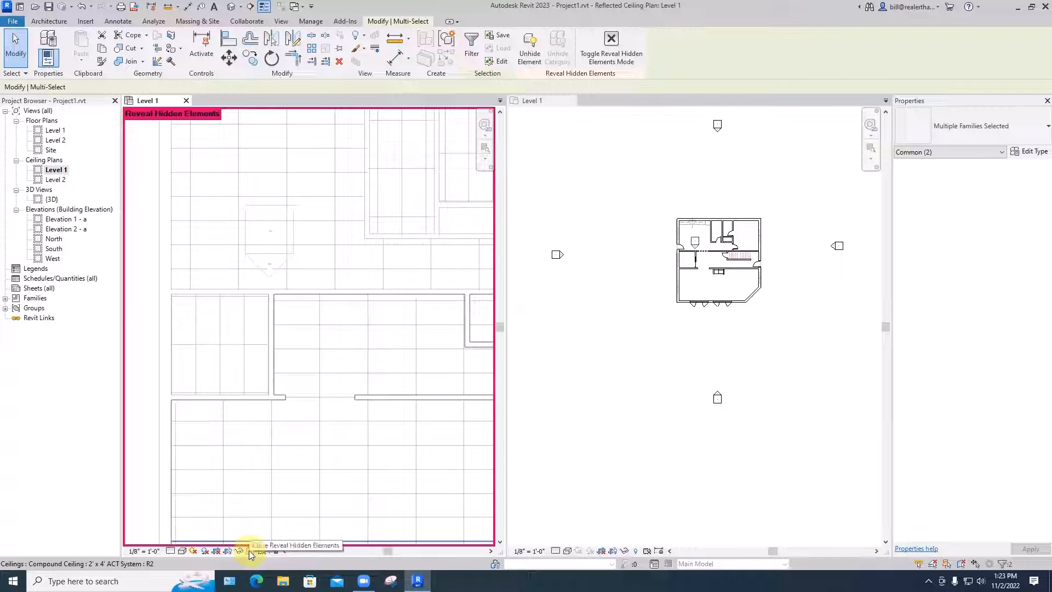
# Step: Leave the Reveal Hidden Elements mode in the Level 1 ceiling plan and frame the whole building
pyautogui.click(611, 43)
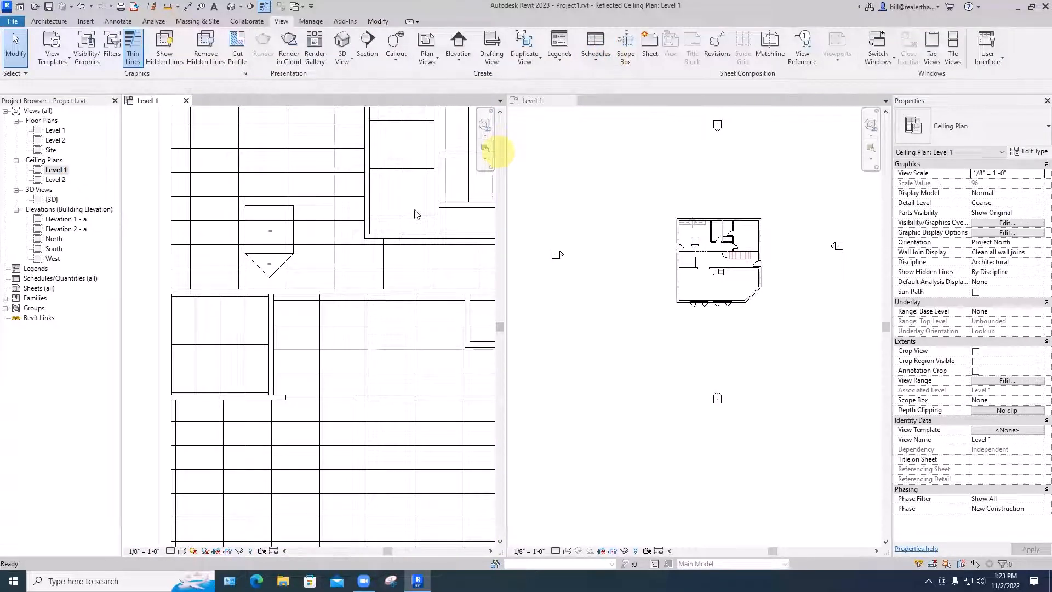
pyautogui.scroll(-5, 363, 226)
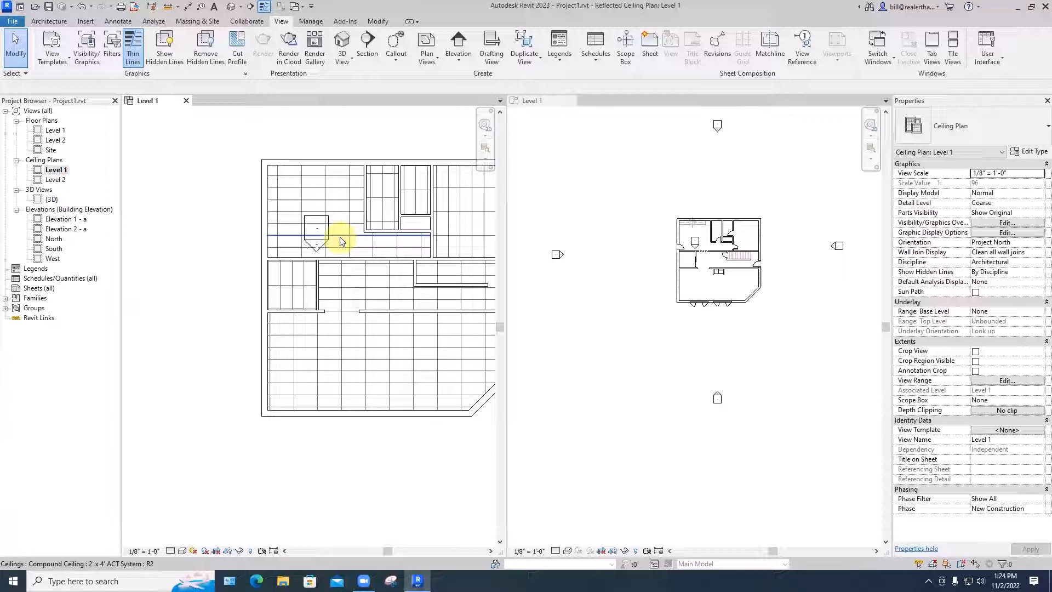
pyautogui.moveTo(373, 282); pyautogui.dragTo(315, 278, button='middle')
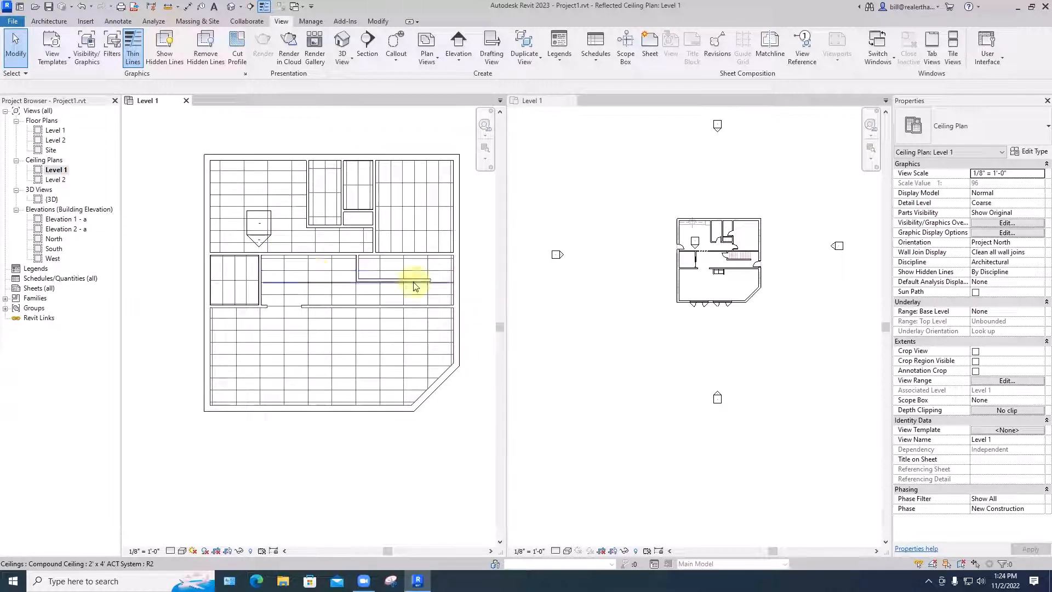
pyautogui.scroll(3, 639, 304)
# Step: Activate the Level 1 floor plan and frame the building at a size comparable to the ceiling plan
pyautogui.click(618, 363)
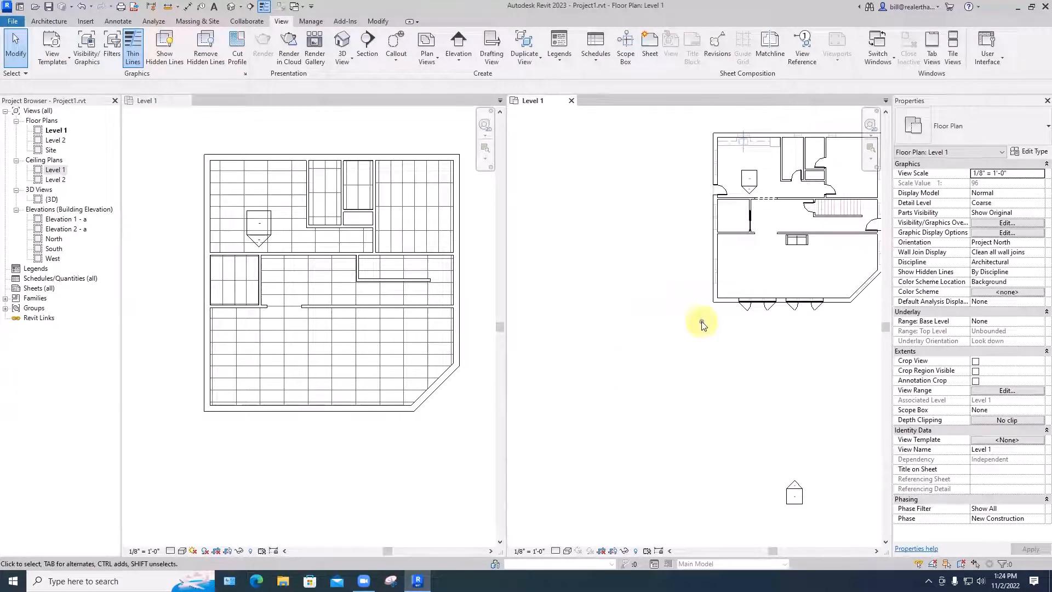
pyautogui.moveTo(697, 321); pyautogui.dragTo(603, 406, button='middle')
pyautogui.scroll(2, 614, 367)
pyautogui.scroll(-1, 602, 406)
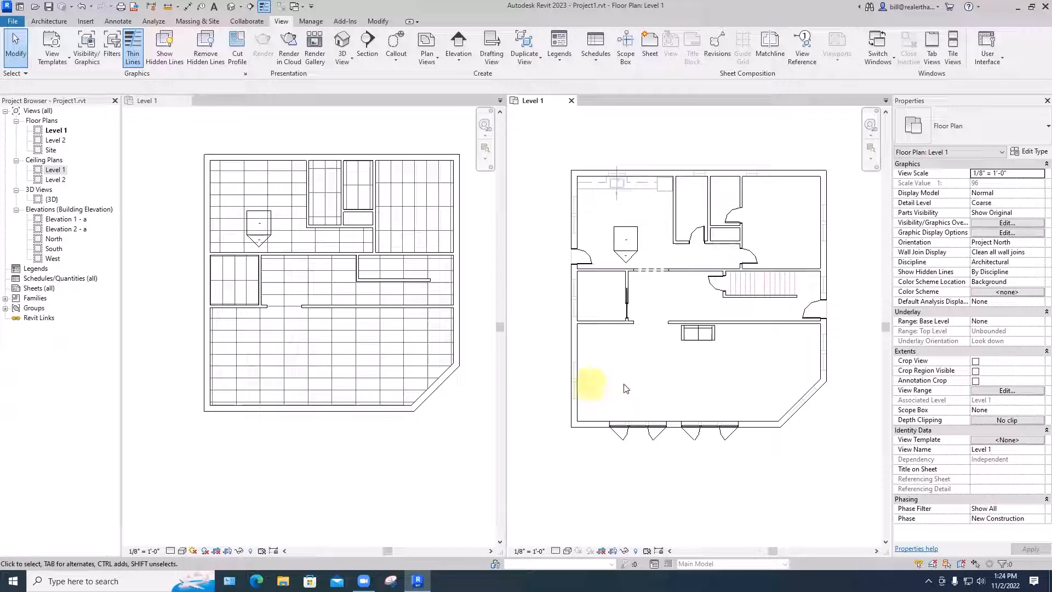
pyautogui.moveTo(656, 372); pyautogui.dragTo(651, 358, button='middle')
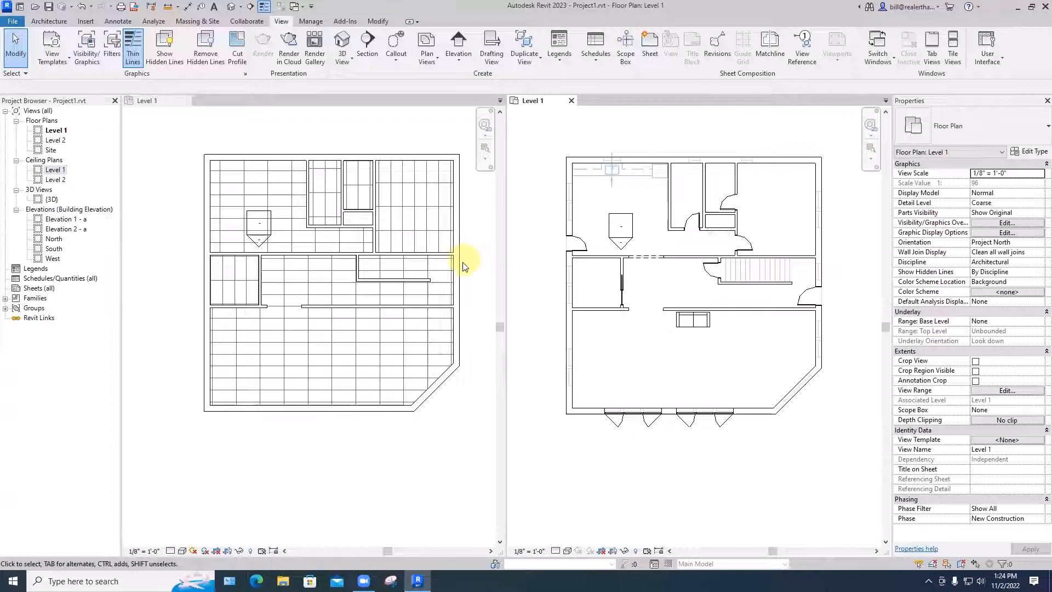
# Step: Set the cut plane offset to 6' in the view range of the Level 1 ceiling plan
pyautogui.click(382, 255)
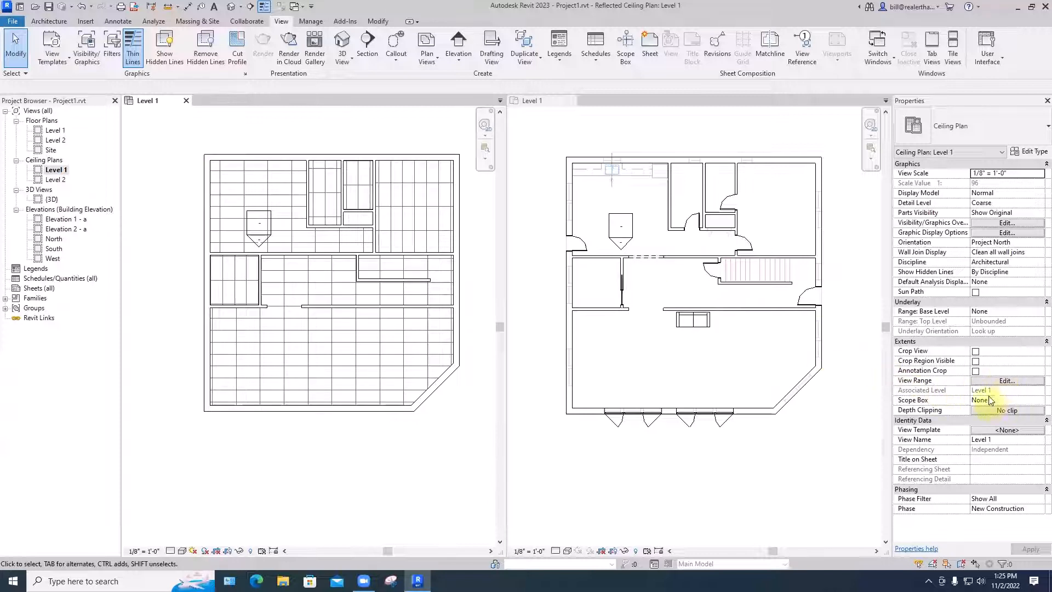
pyautogui.click(998, 380)
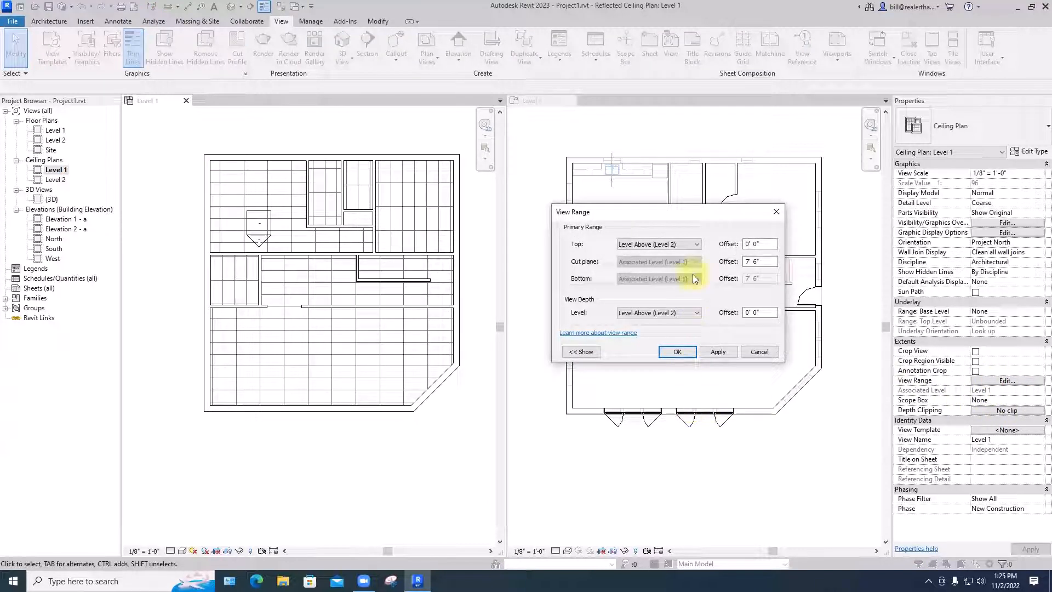
pyautogui.click(758, 261)
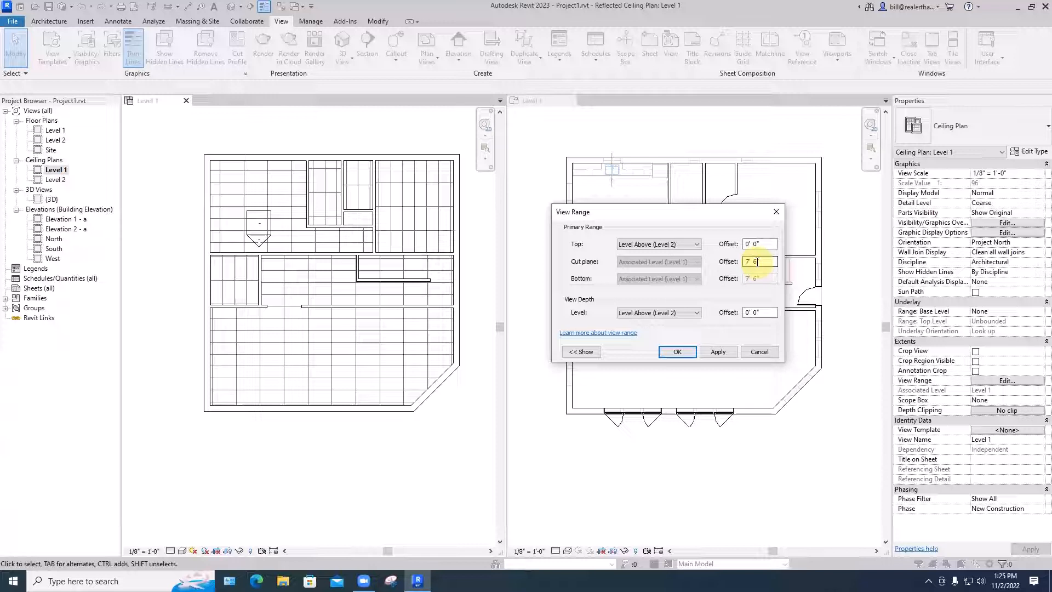
pyautogui.moveTo(758, 262); pyautogui.dragTo(744, 264)
pyautogui.write("6'")
pyautogui.press('Return')
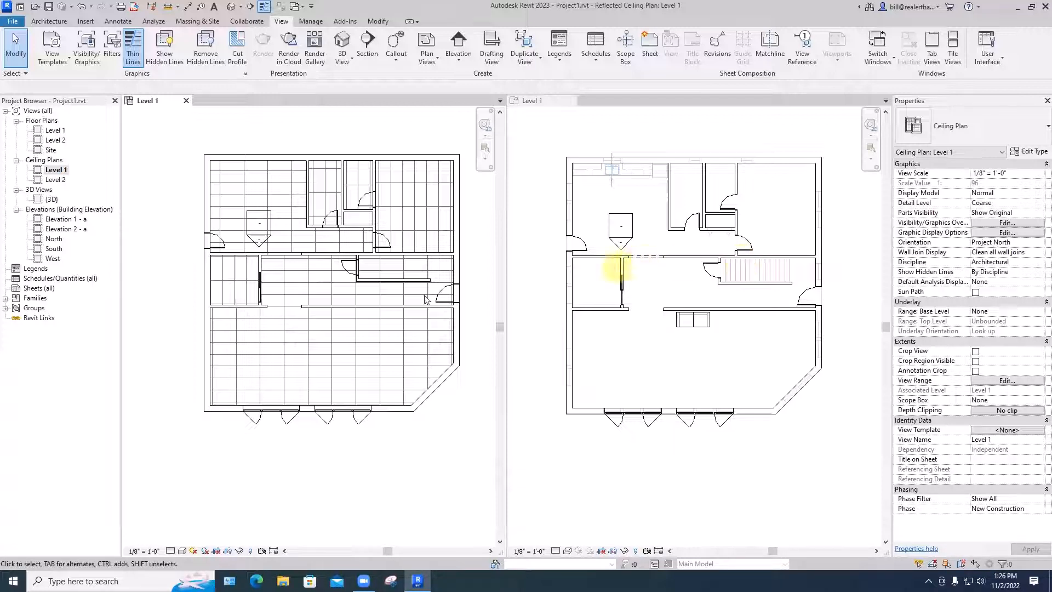
# Step: Override the door category's graphics in the Level 1 ceiling plan with Halftone, starting from the hallway's exterior door, and inspect the door swings
pyautogui.scroll(2, 443, 298)
pyautogui.scroll(2, 444, 298)
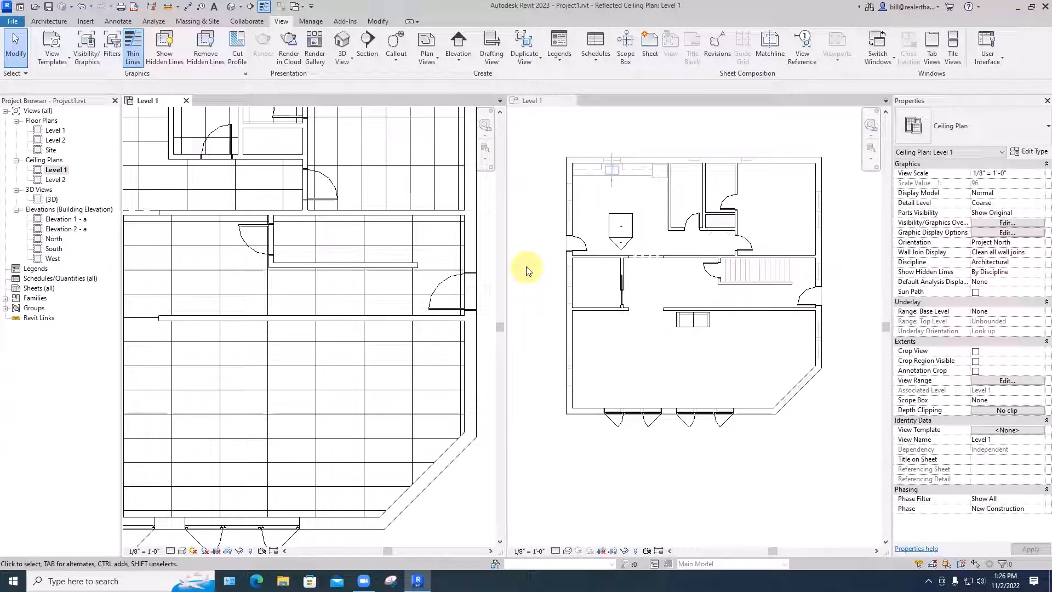
pyautogui.scroll(-3, 527, 270)
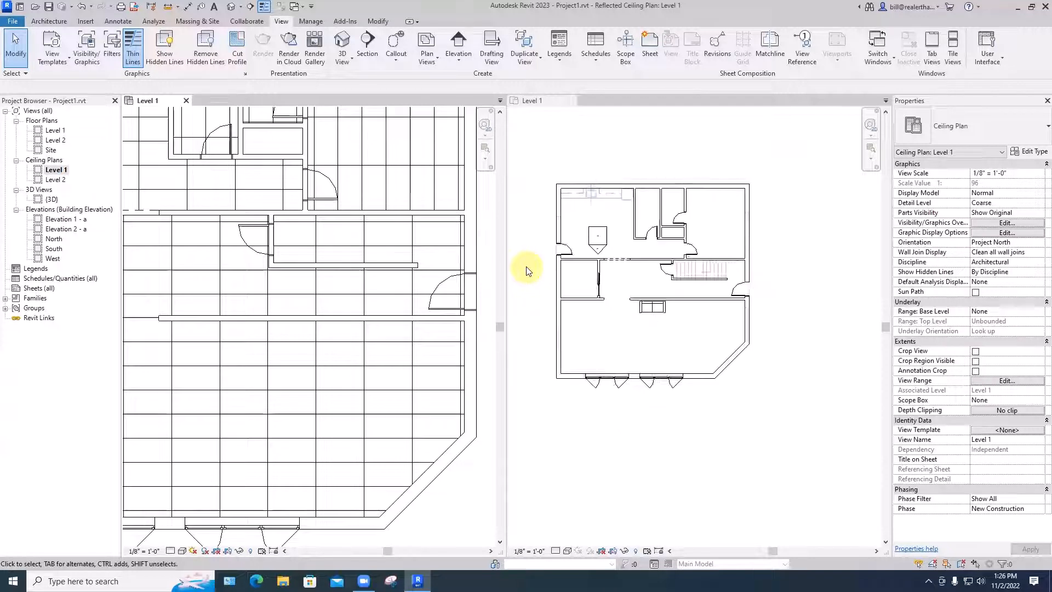
pyautogui.scroll(-3, 447, 287)
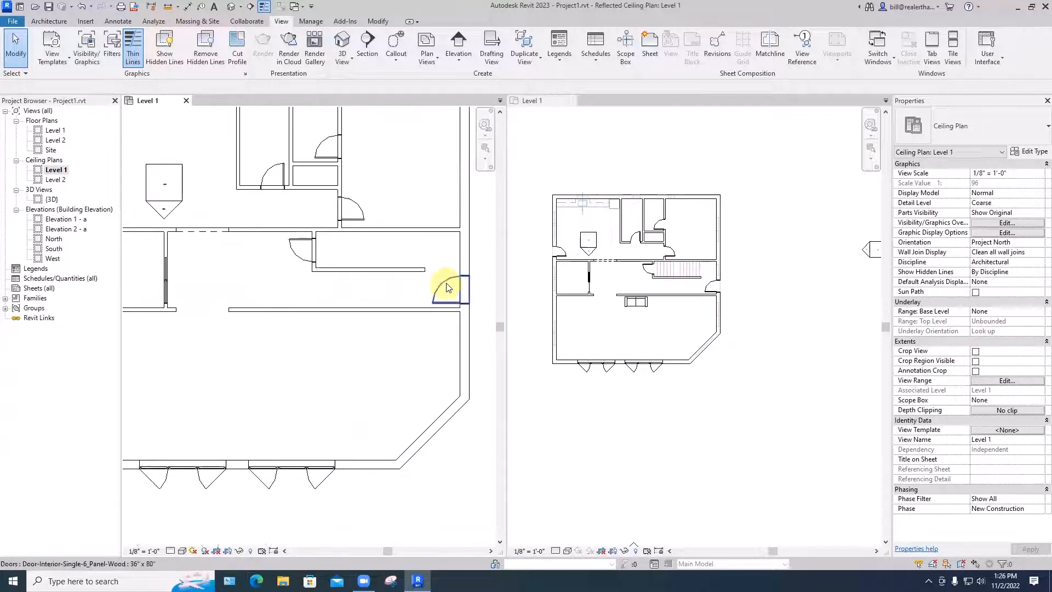
pyautogui.click(450, 289)
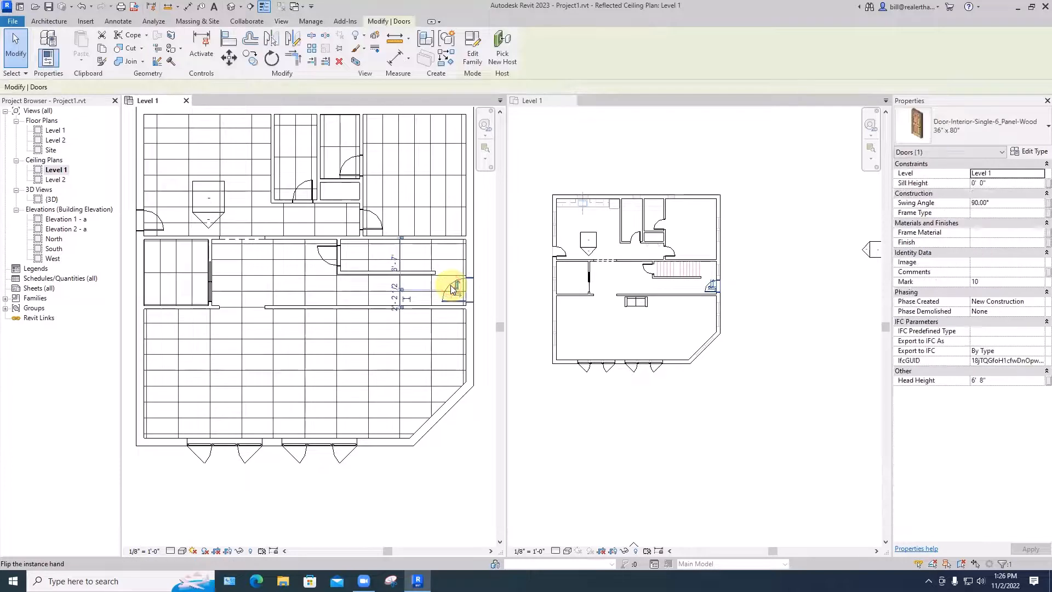
pyautogui.rightClick(451, 290)
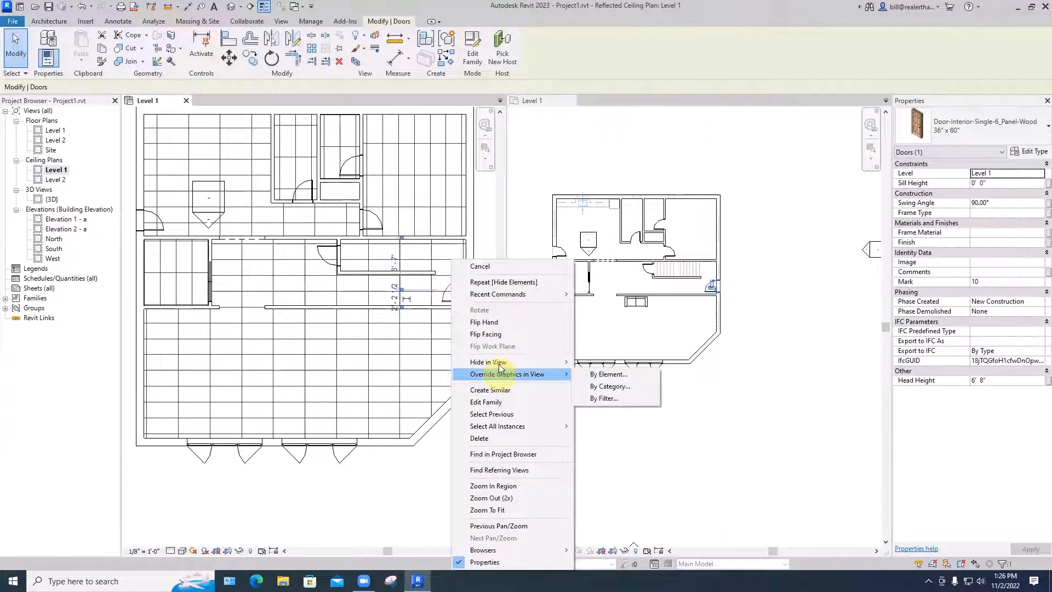
pyautogui.moveTo(500, 363)
pyautogui.click(610, 387)
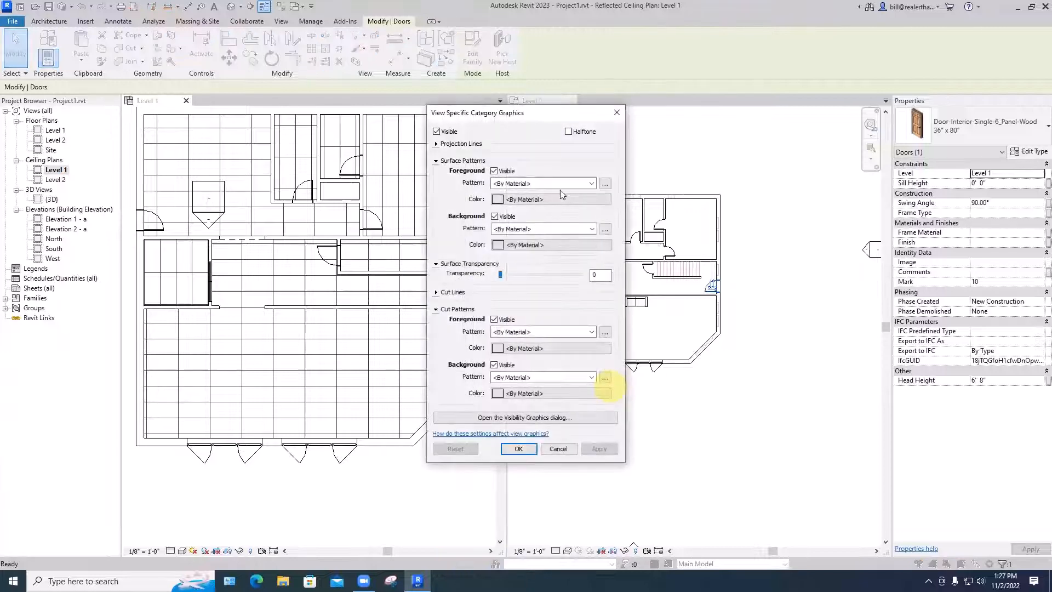
pyautogui.click(570, 132)
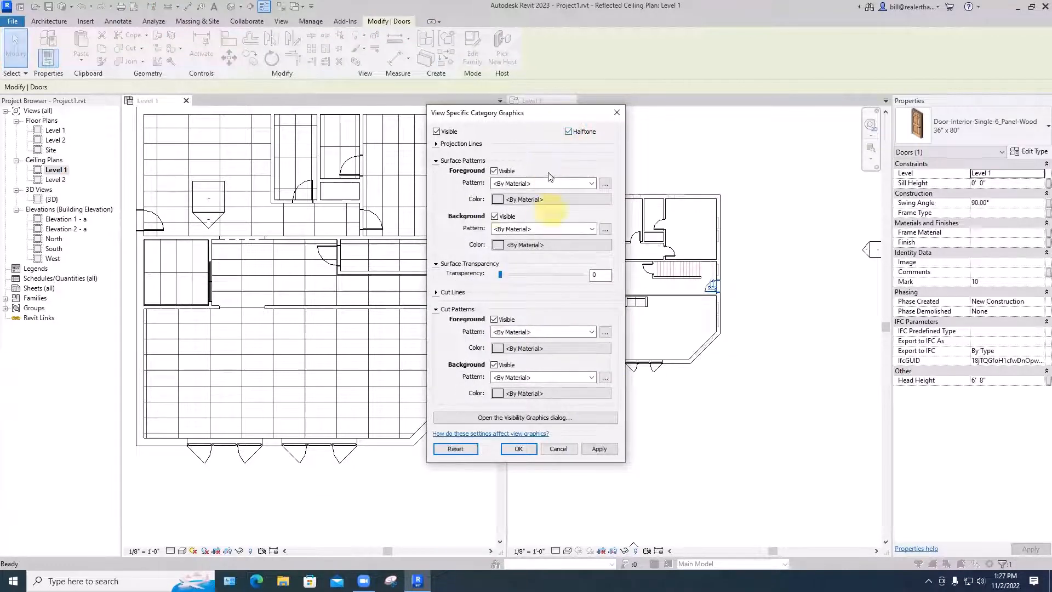
pyautogui.click(596, 451)
pyautogui.click(522, 450)
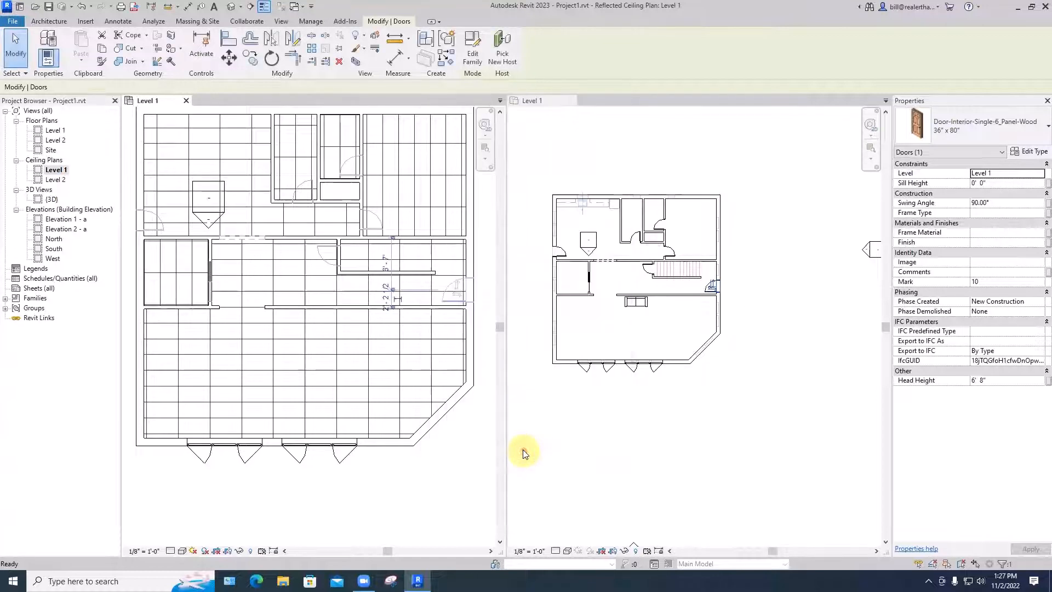
pyautogui.click(487, 365)
pyautogui.scroll(3, 461, 289)
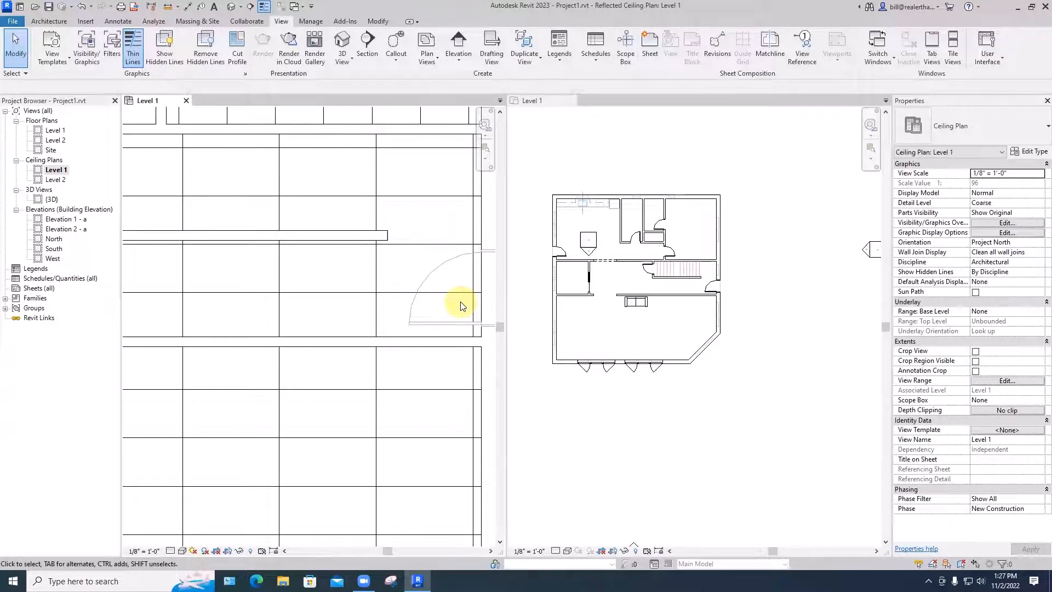
pyautogui.scroll(-4, 460, 306)
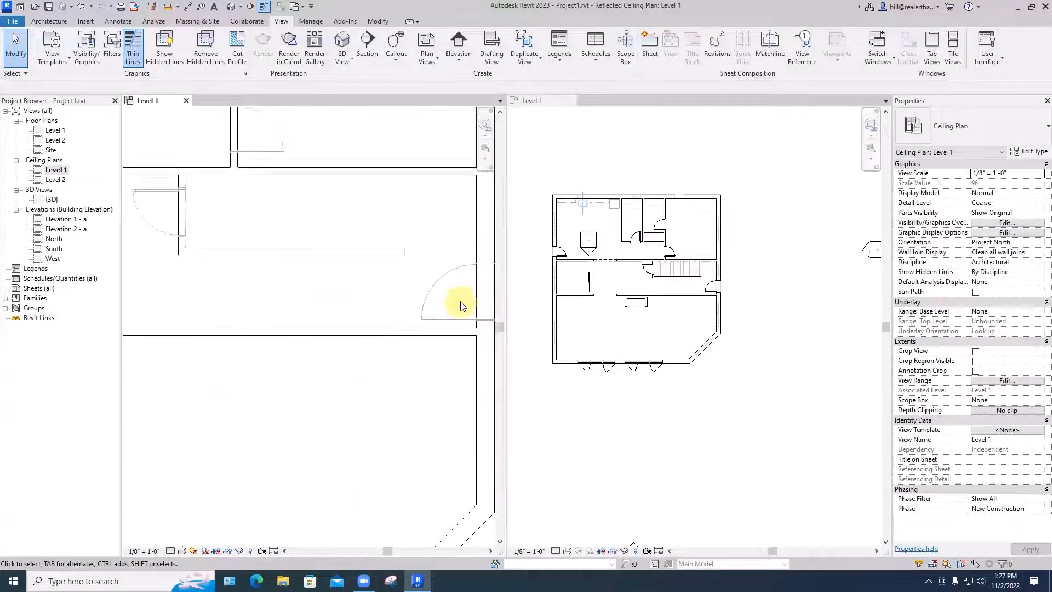
pyautogui.scroll(-2, 588, 438)
# Step: Activate the Level 1 floor plan and close the Level 1 ceiling plan view
pyautogui.click(588, 438)
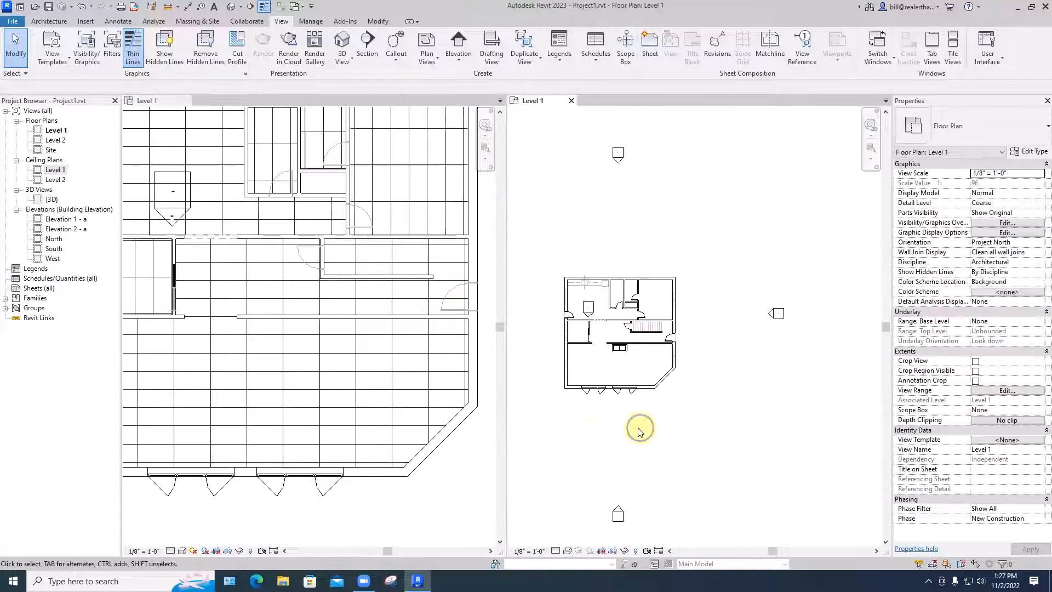
pyautogui.scroll(-1, 475, 411)
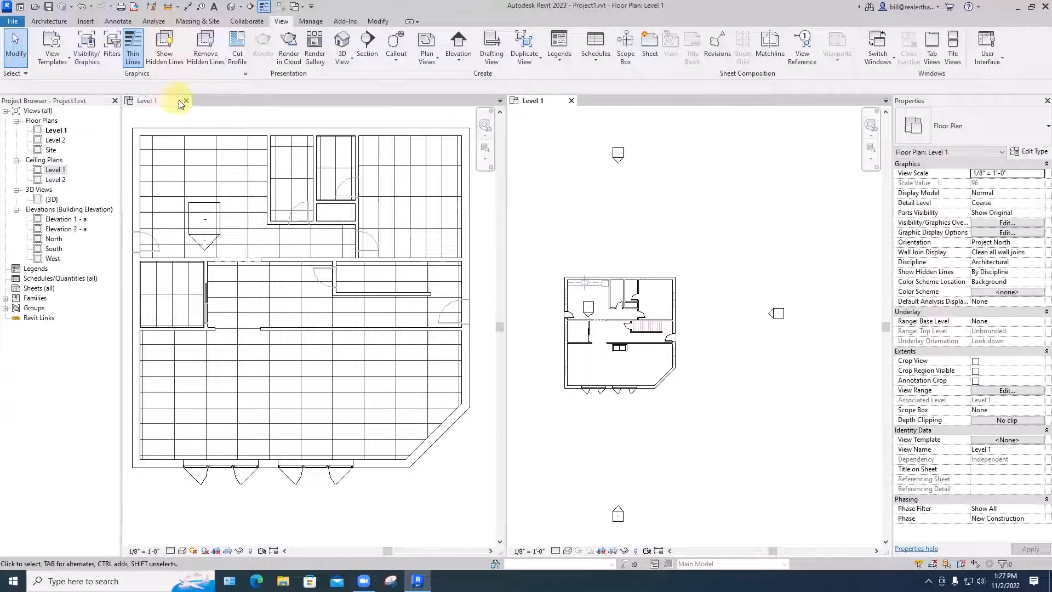
pyautogui.click(185, 100)
# Step: Place a rectangular callout around the narrow room beside the kitchen in the Level 1 floor plan
pyautogui.scroll(5, 521, 320)
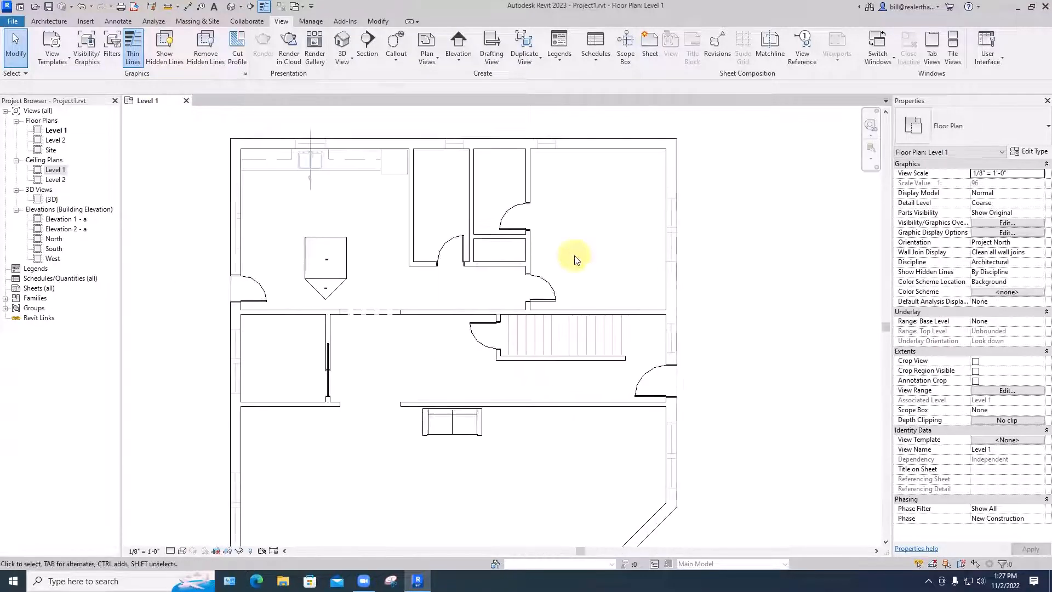
pyautogui.scroll(2, 574, 259)
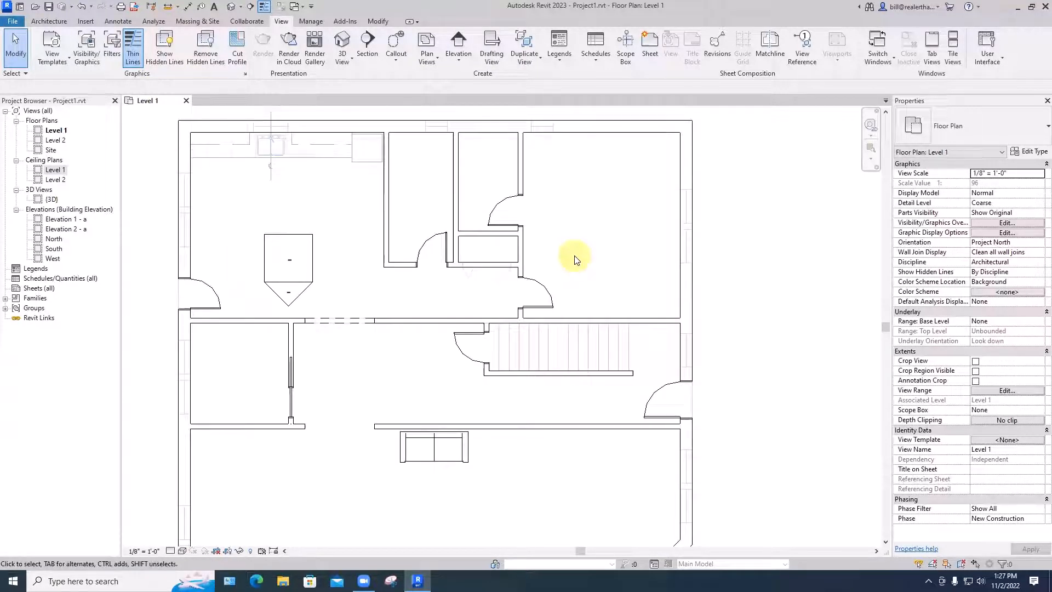
pyautogui.scroll(-4, 575, 259)
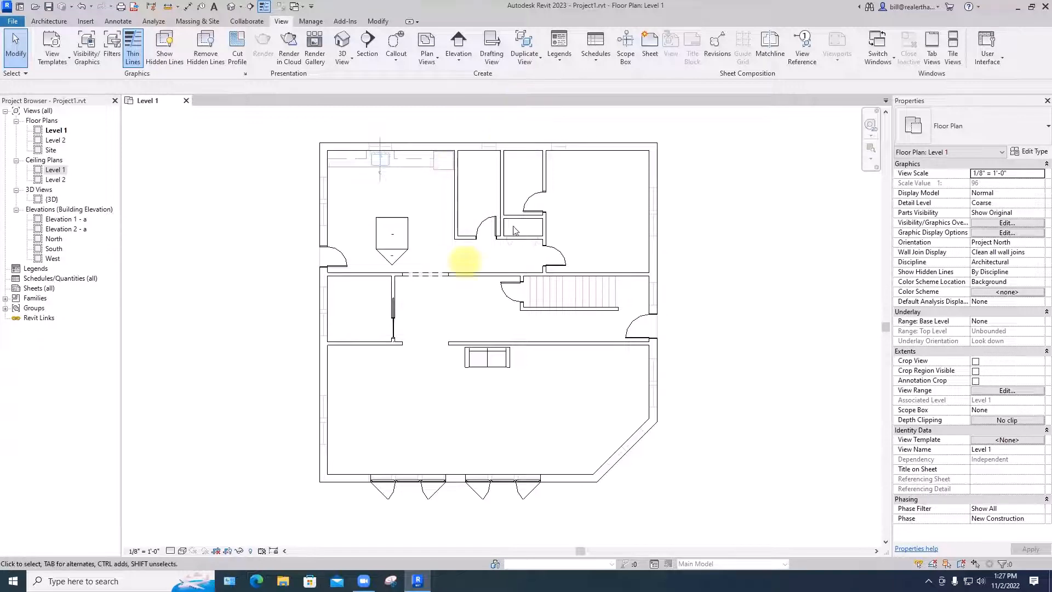
pyautogui.click(396, 44)
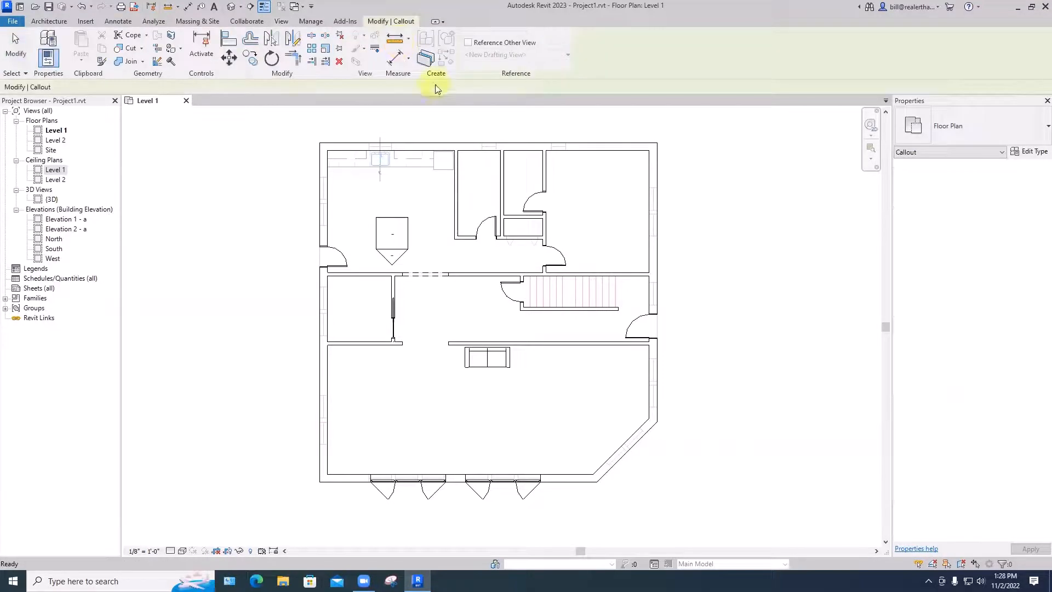
pyautogui.click(447, 134)
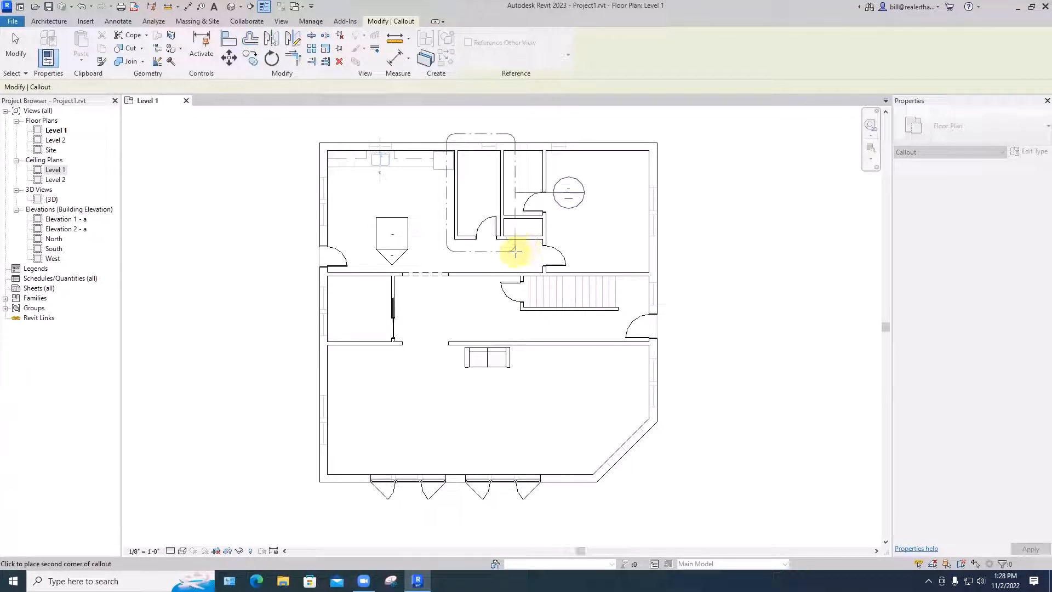
pyautogui.click(516, 250)
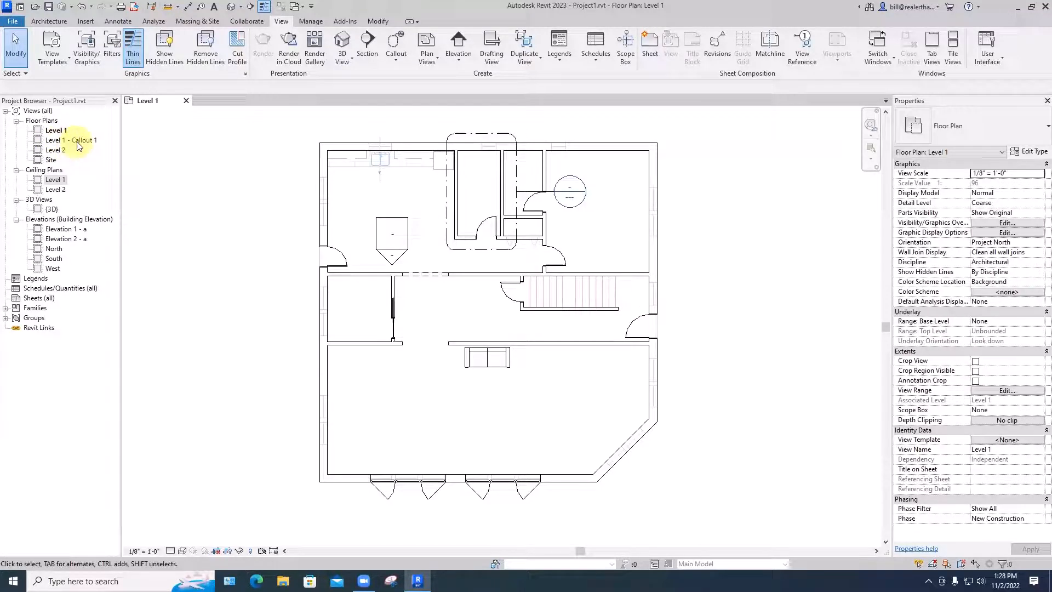
# Step: Open the callout view from its callout head and set the view scale to 1/2" = 1'-0"
pyautogui.doubleClick(570, 190)
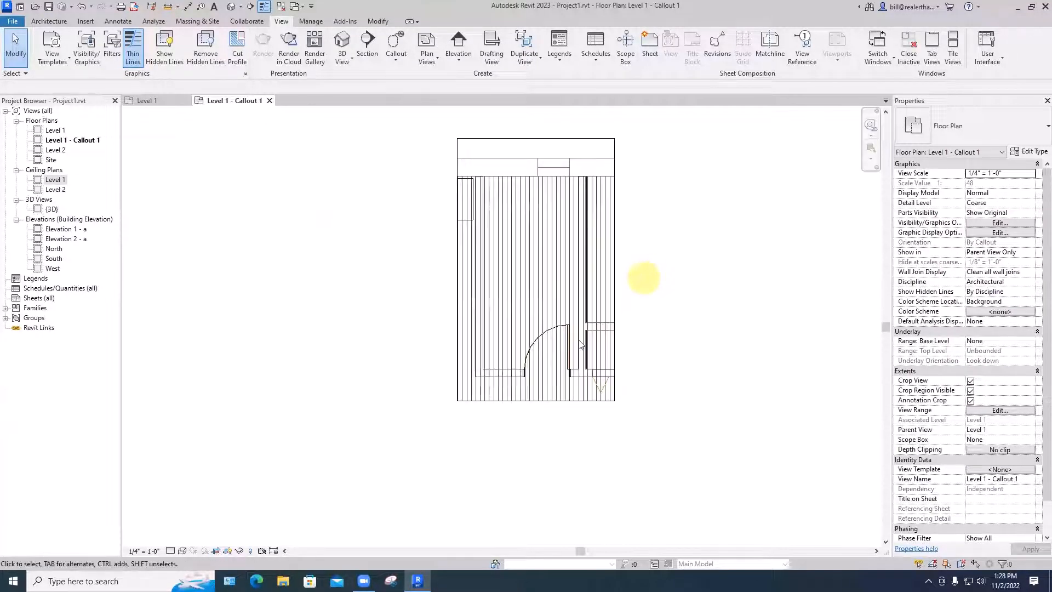
pyautogui.click(146, 552)
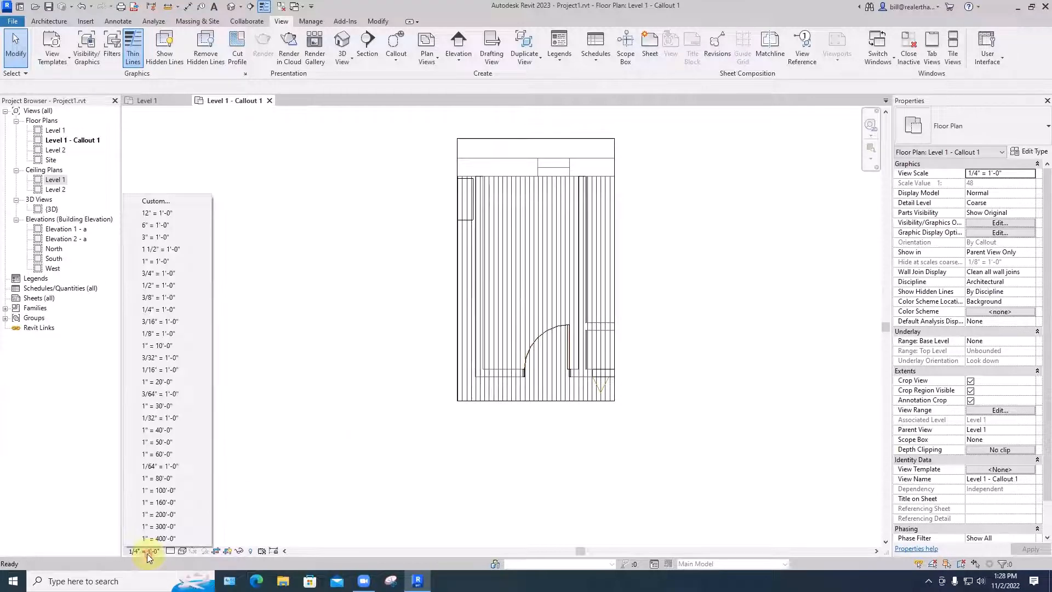
pyautogui.click(170, 380)
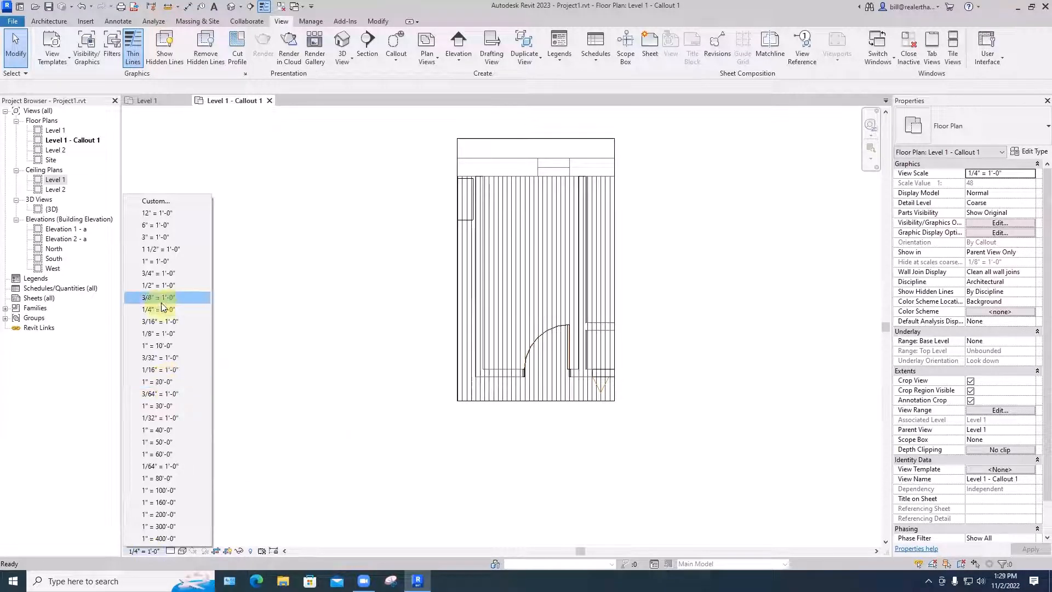
pyautogui.click(166, 286)
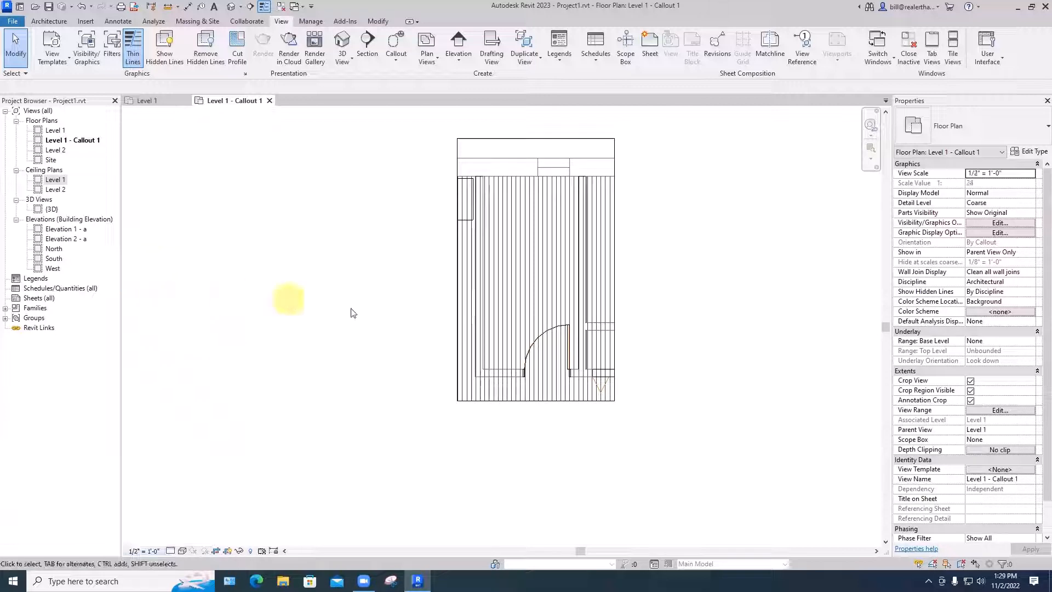
# Step: Hide the floor's category in the callout view, starting from the wood joist floor with the striped pattern
pyautogui.scroll(3, 528, 404)
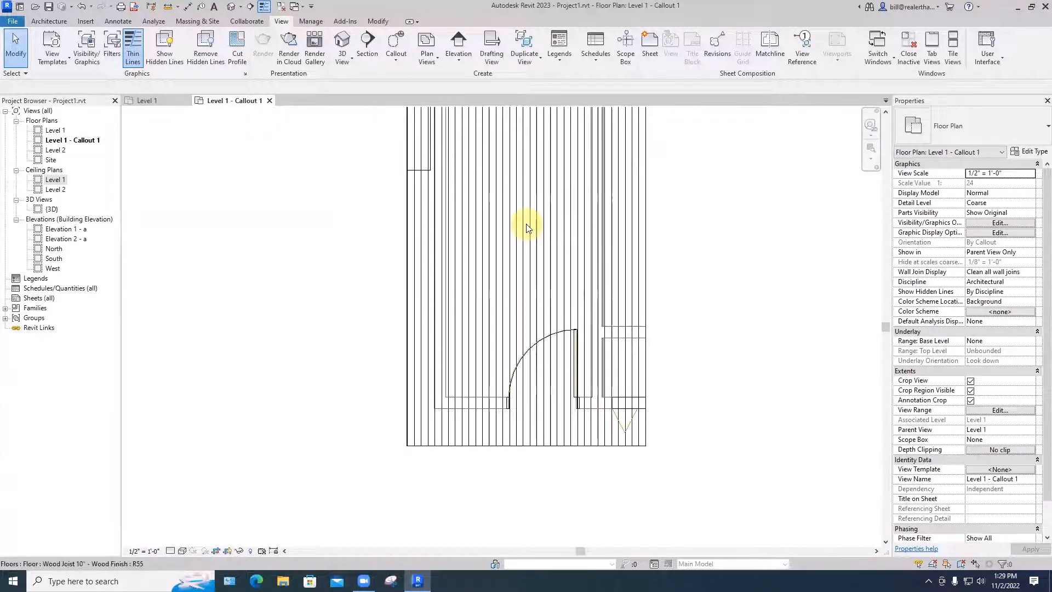
pyautogui.moveTo(527, 224); pyautogui.dragTo(510, 302, button='middle')
pyautogui.click(510, 186)
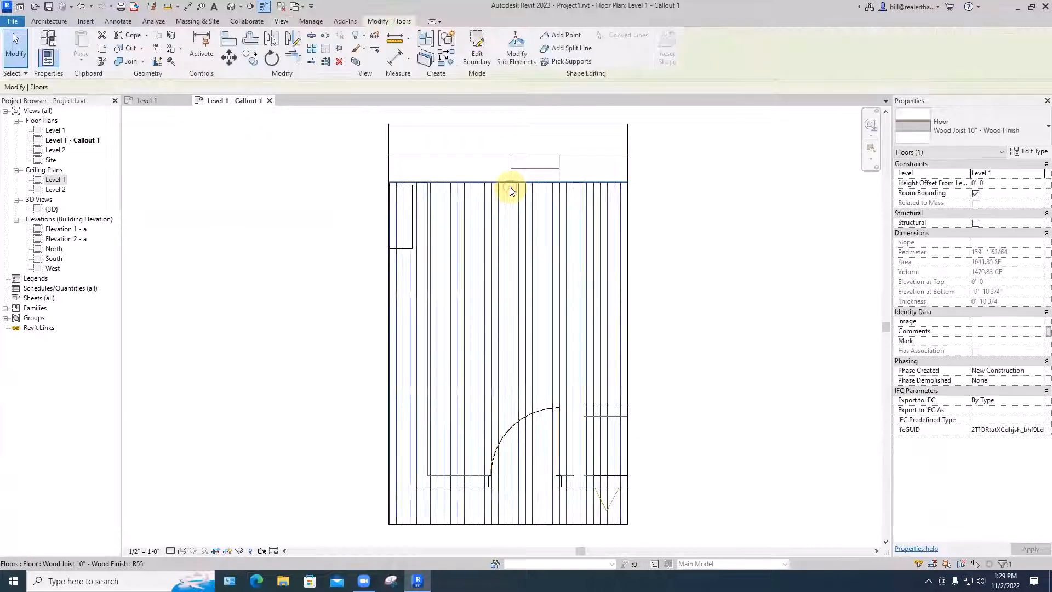
pyautogui.rightClick(510, 186)
pyautogui.moveTo(550, 240)
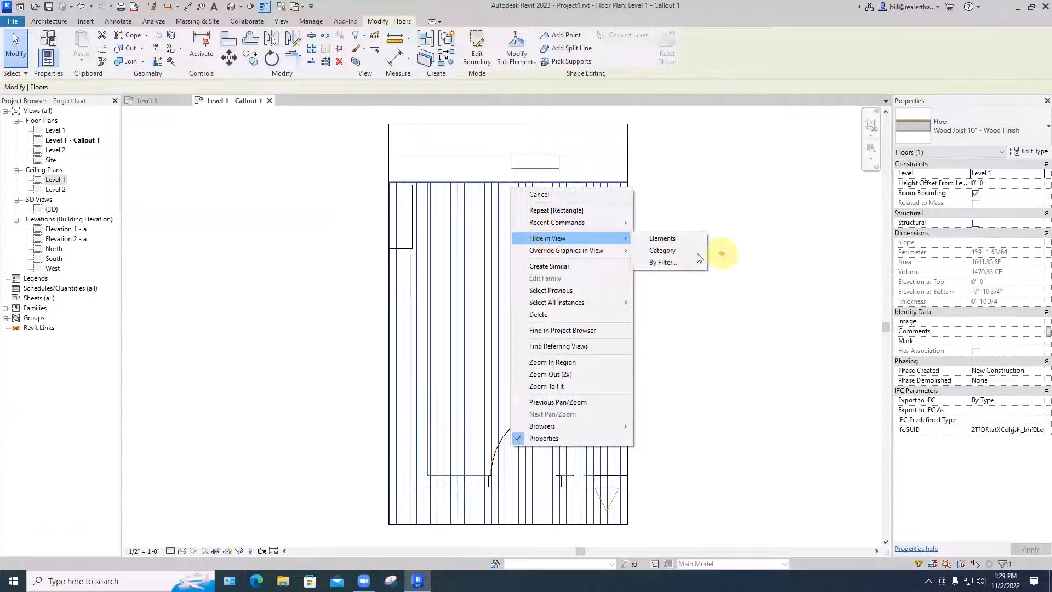
pyautogui.click(676, 251)
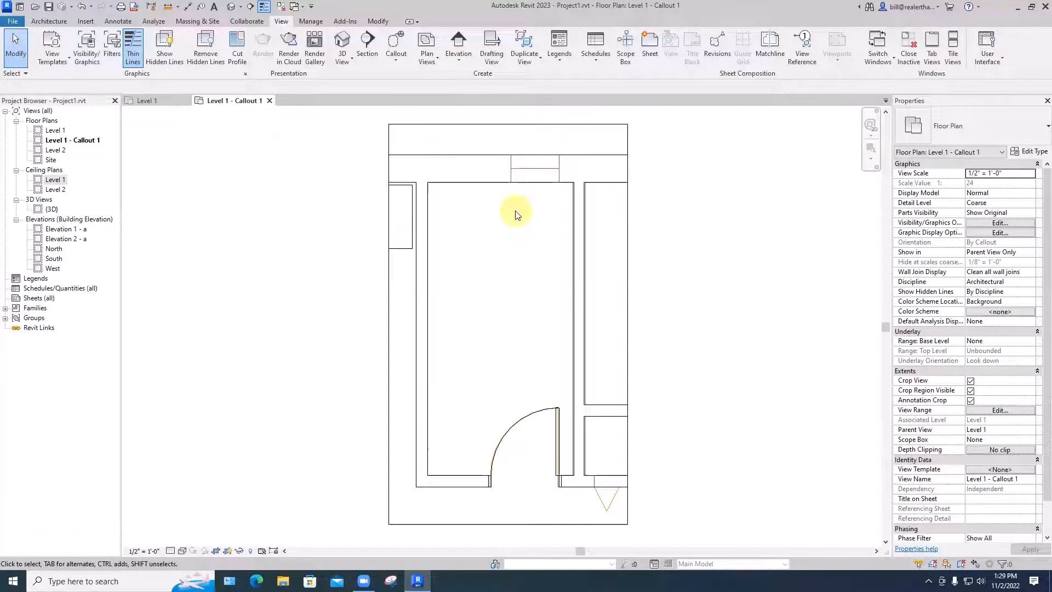
# Step: Dimension the narrow room's width between the inside faces of its two side walls, placing the dimension near the window end
pyautogui.press('d')
pyautogui.press('i')
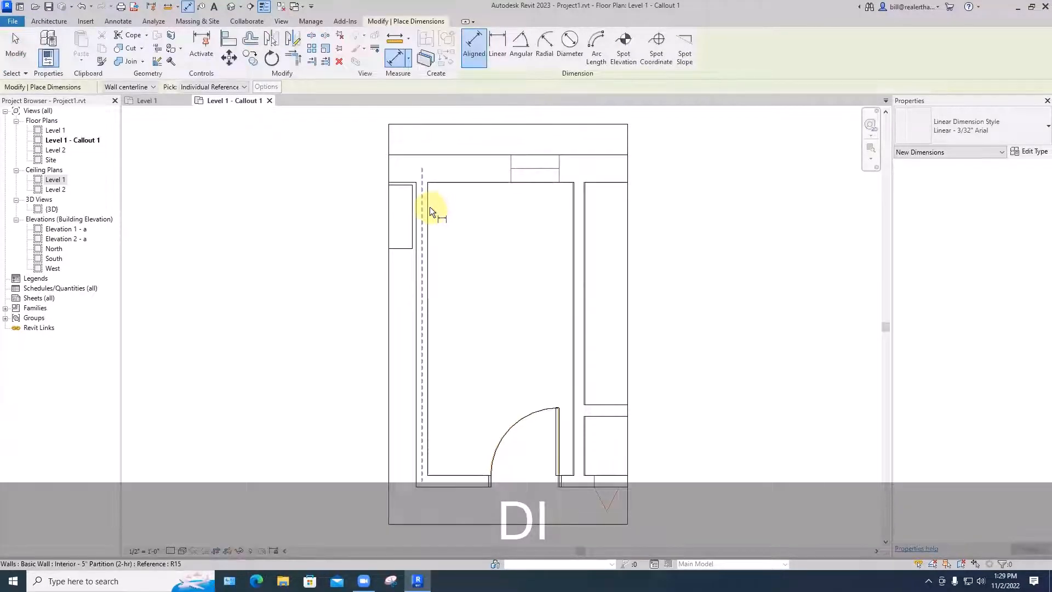
pyautogui.press('Tab')
pyautogui.click(429, 206)
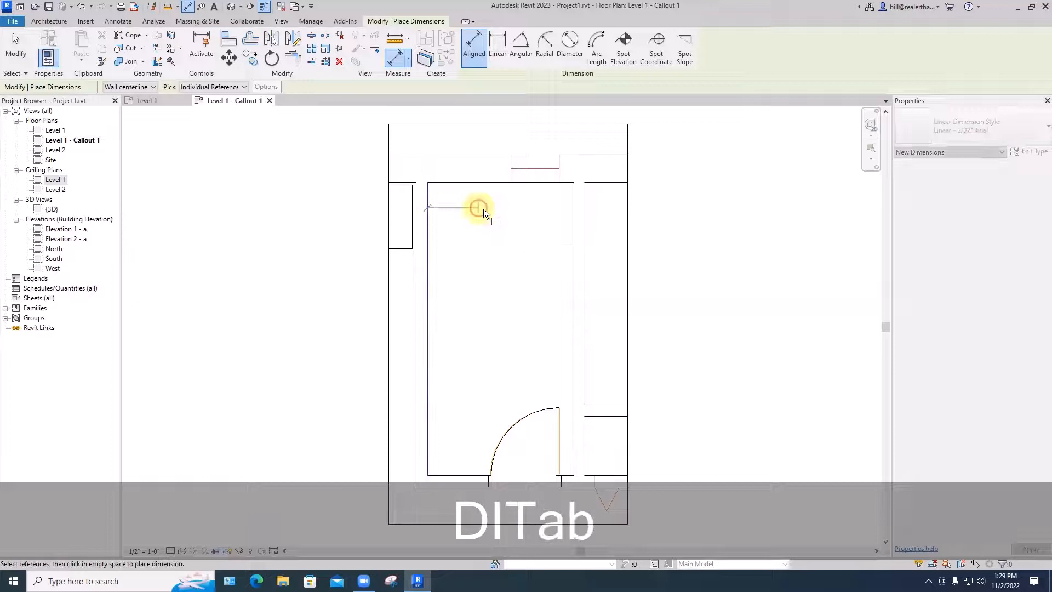
pyautogui.press('Tab')
pyautogui.click(569, 231)
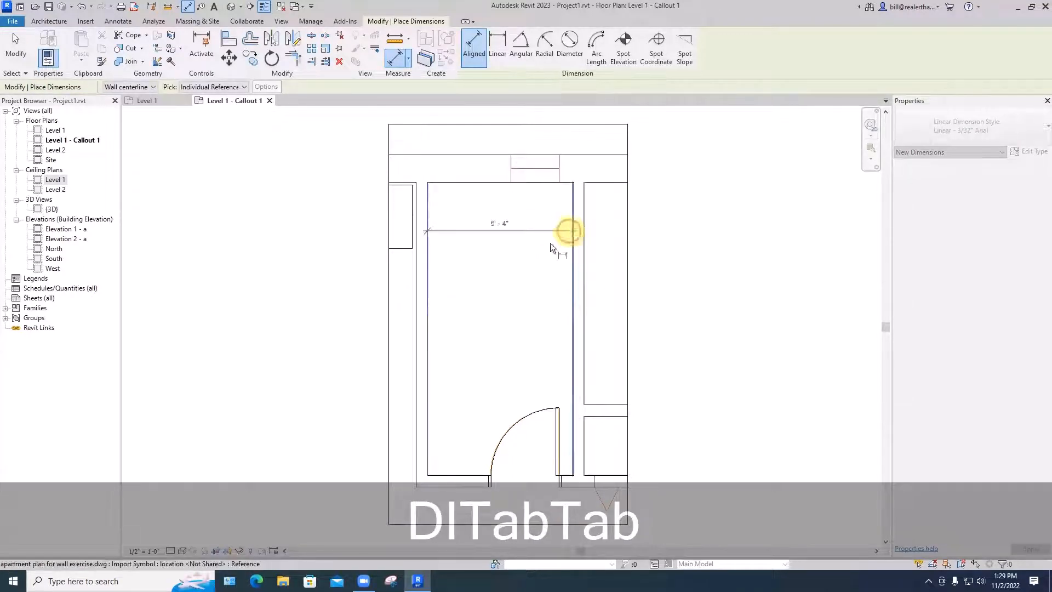
pyautogui.click(527, 206)
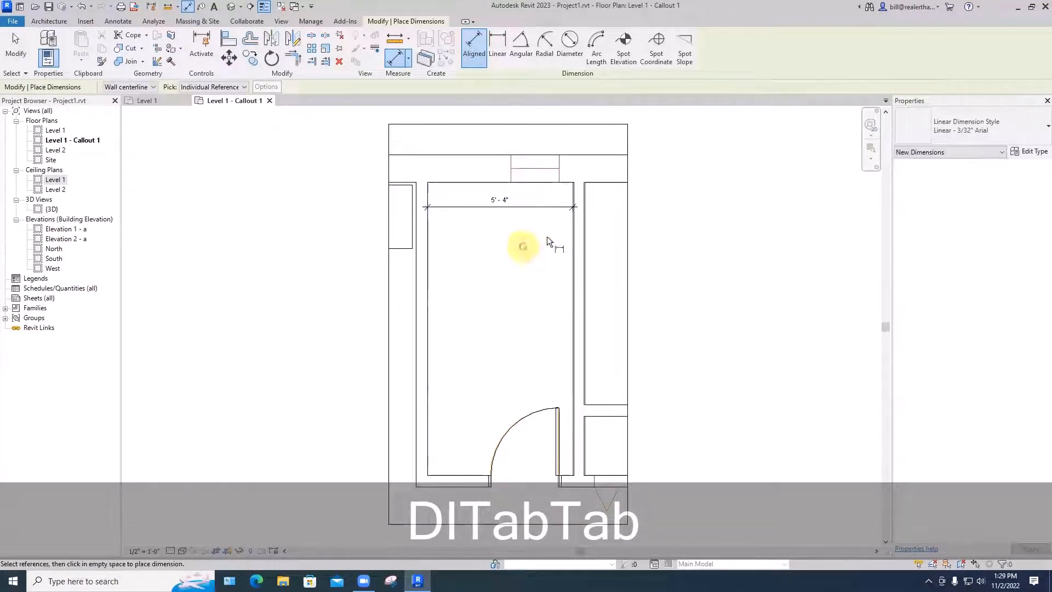
# Step: Create a new drafting view with the name Drafting 1 and a scale of 1 1/2" = 1'-0"
pyautogui.scroll(-2, 536, 239)
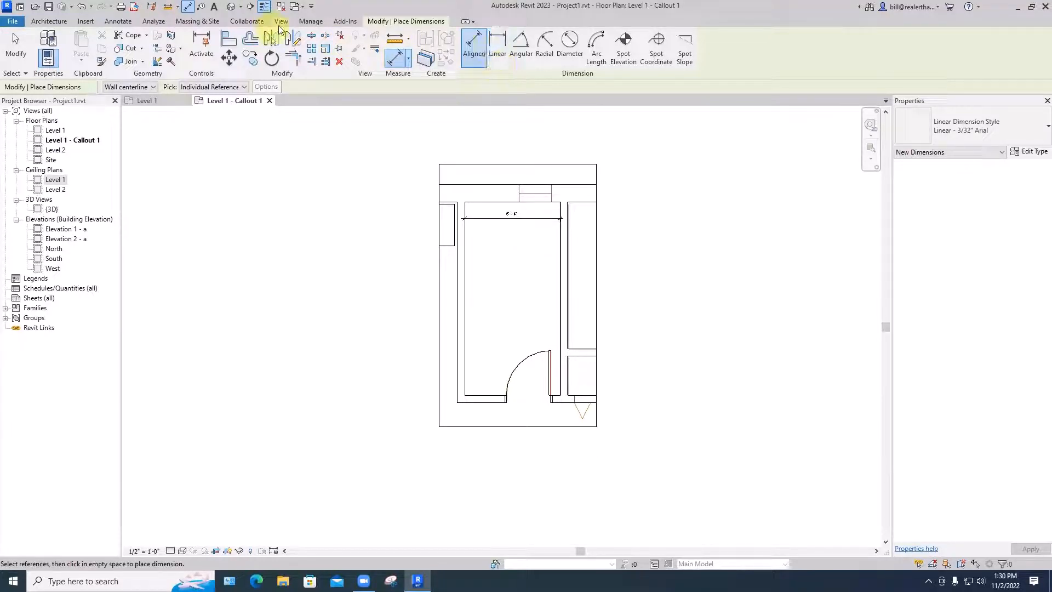
pyautogui.click(281, 22)
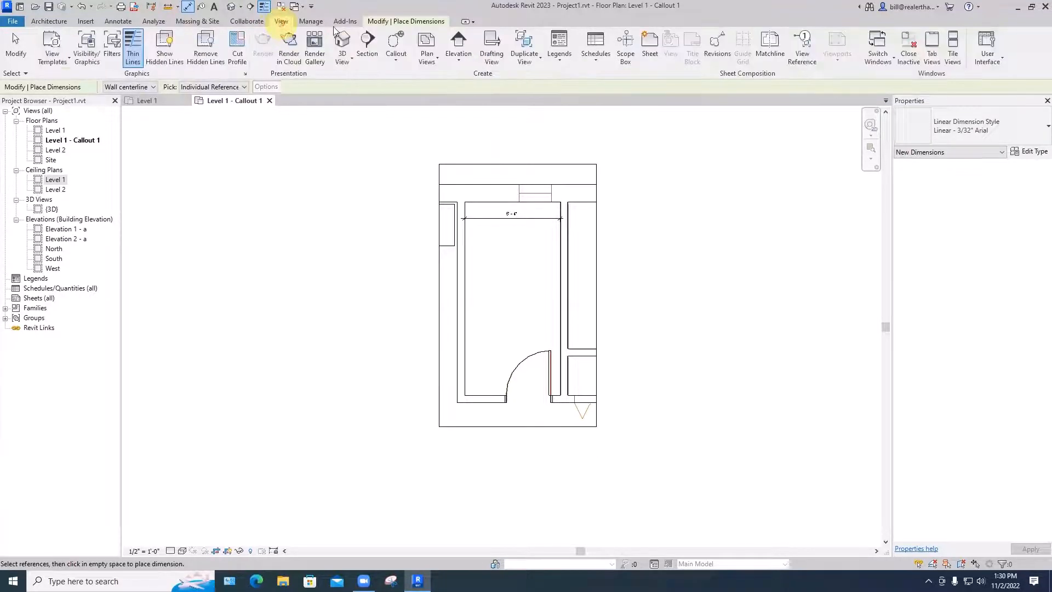
pyautogui.click(492, 48)
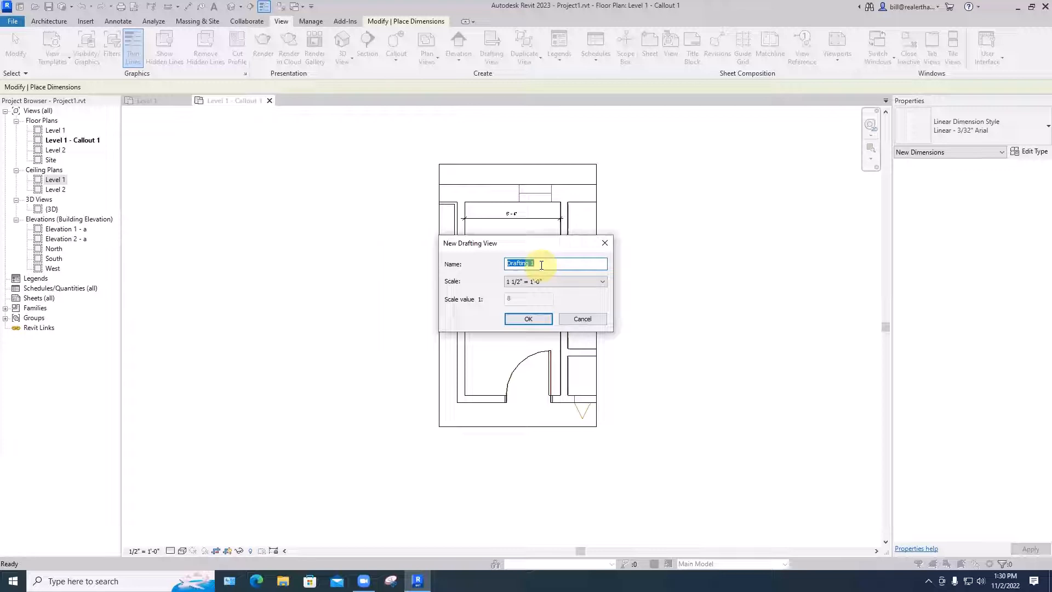
pyautogui.click(532, 319)
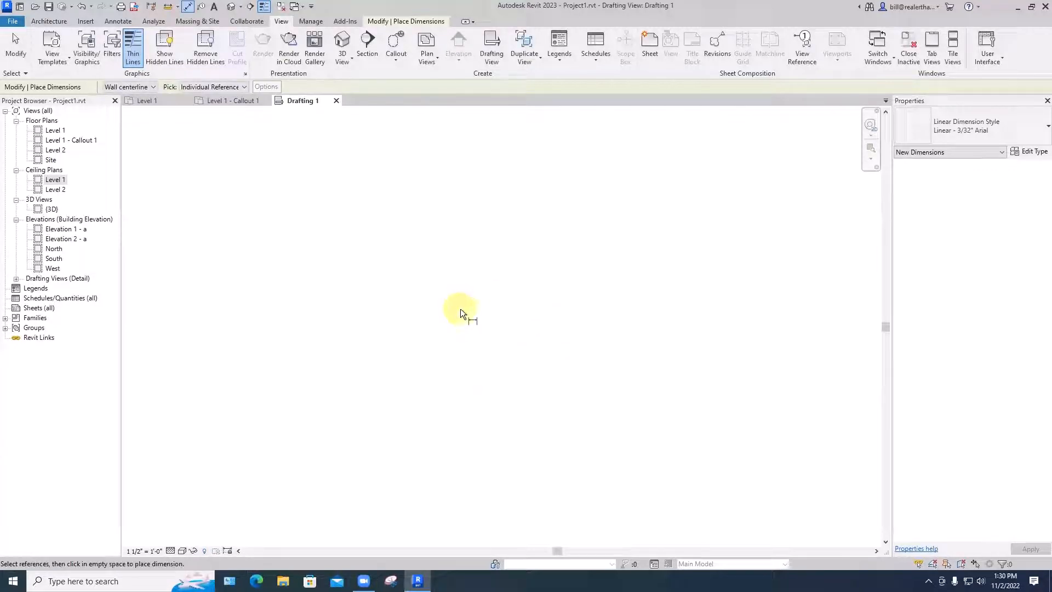
pyautogui.press('r')
pyautogui.press('e')
pyautogui.press('Escape')
pyautogui.press('Escape')
# Step: Draw an upright detail-line rectangle about 1'-1" wide and 3'-5" high in the drafting view
pyautogui.press('d')
pyautogui.press('l')
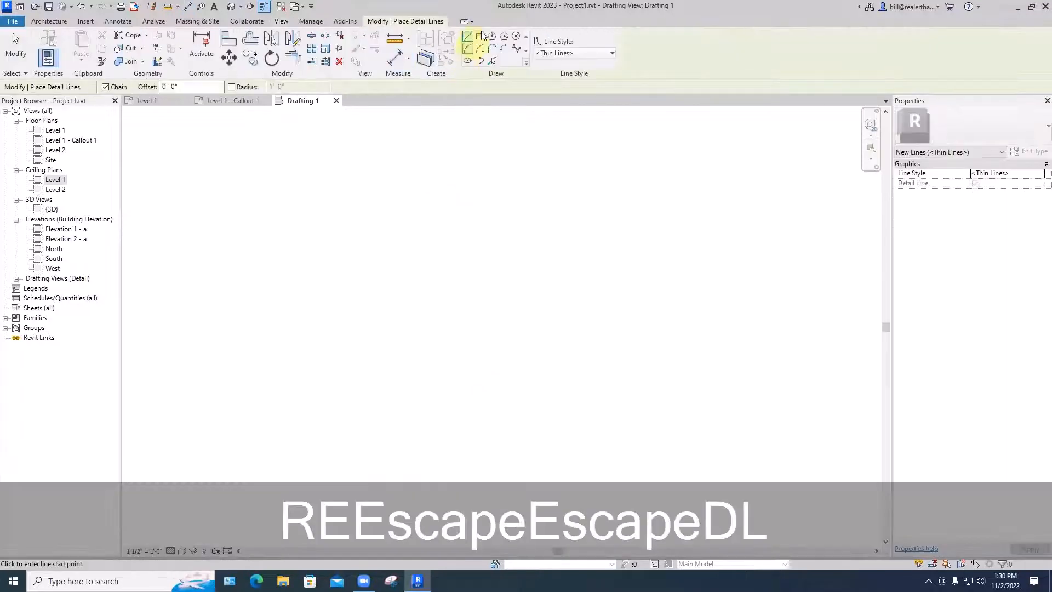
pyautogui.click(480, 36)
pyautogui.click(449, 336)
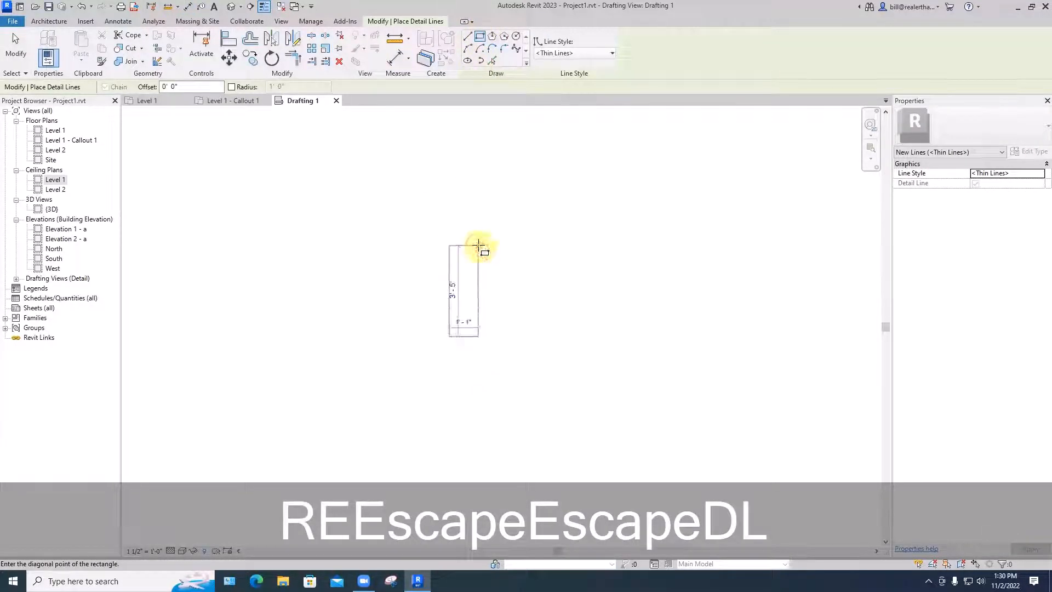
pyautogui.click(478, 245)
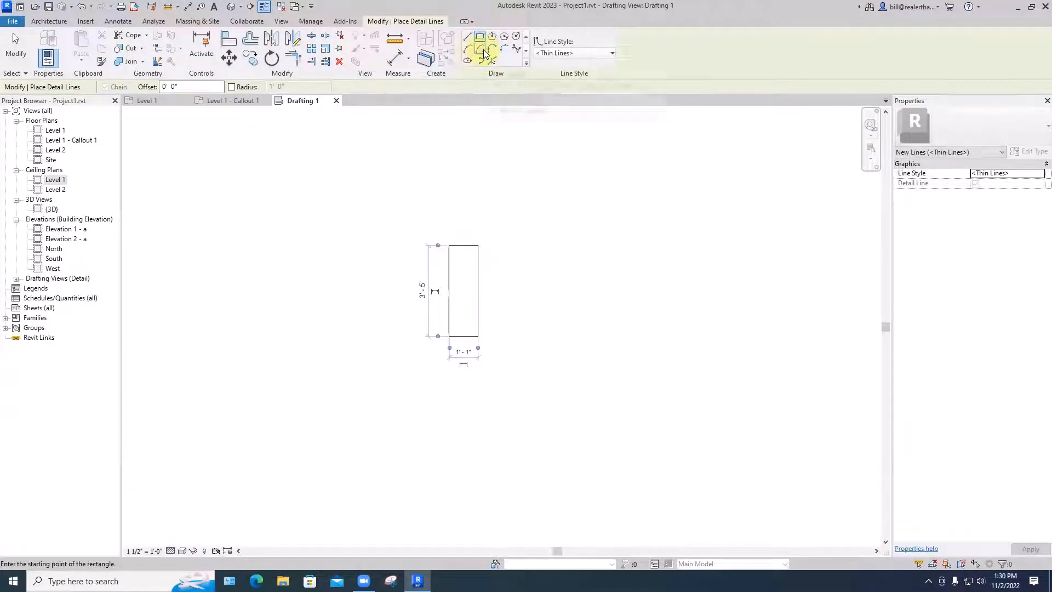
pyautogui.press('Escape')
pyautogui.press('Escape')
# Step: Draw a roughly semicircular detail-line arc bulging outward between the two ends of the rectangle's right edge
pyautogui.press('d')
pyautogui.press('l')
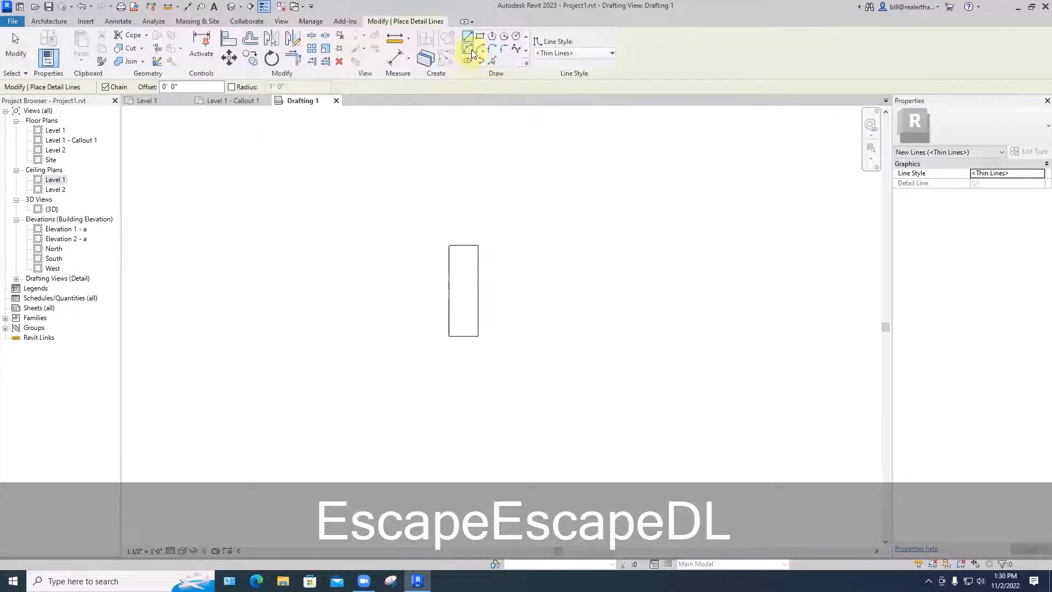
pyautogui.click(468, 49)
pyautogui.click(477, 336)
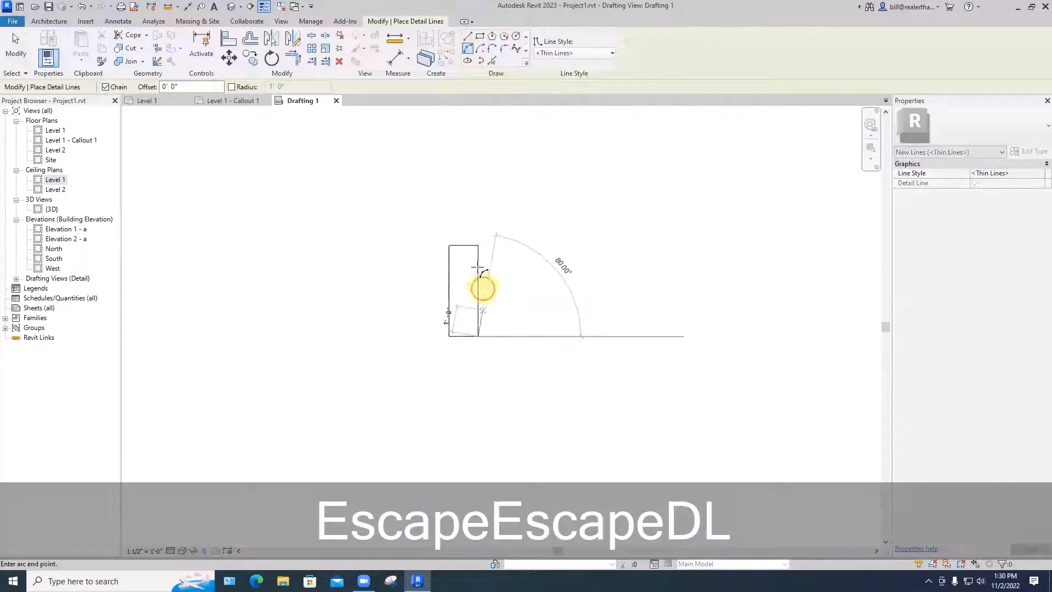
pyautogui.click(478, 244)
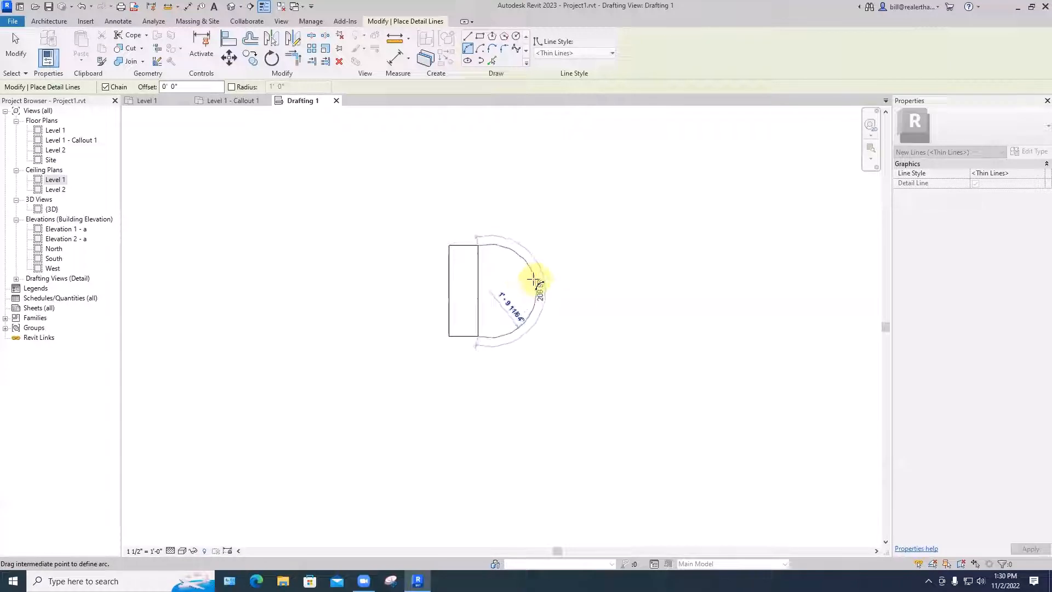
pyautogui.click(534, 271)
pyautogui.press('Escape')
pyautogui.press('Escape')
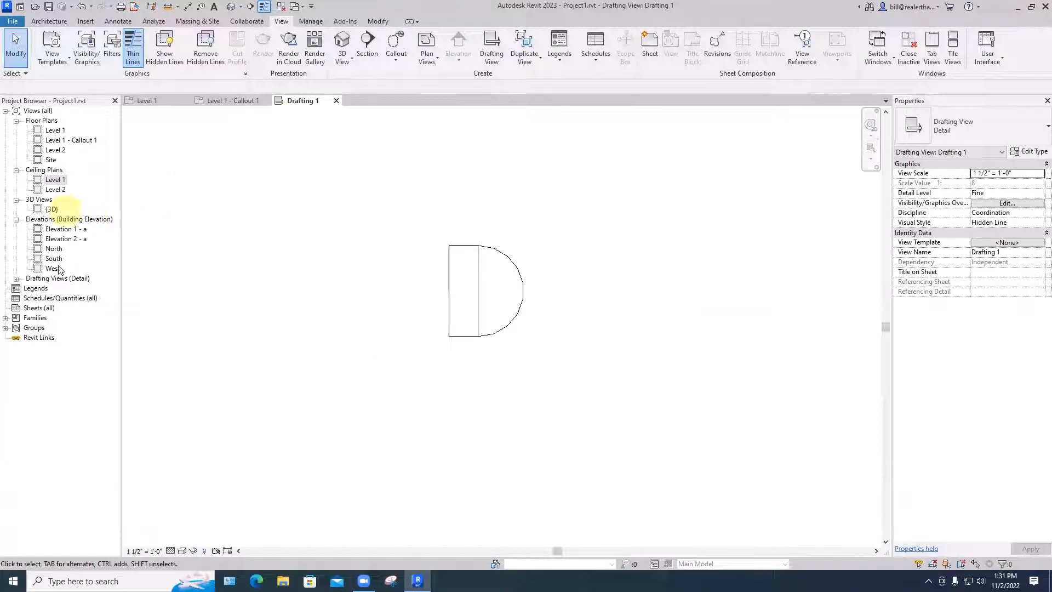
# Step: Expand the Drafting Views group and stretch the rectangle's left edge outward so the rectangle is about 9'-5" wide
pyautogui.click(17, 279)
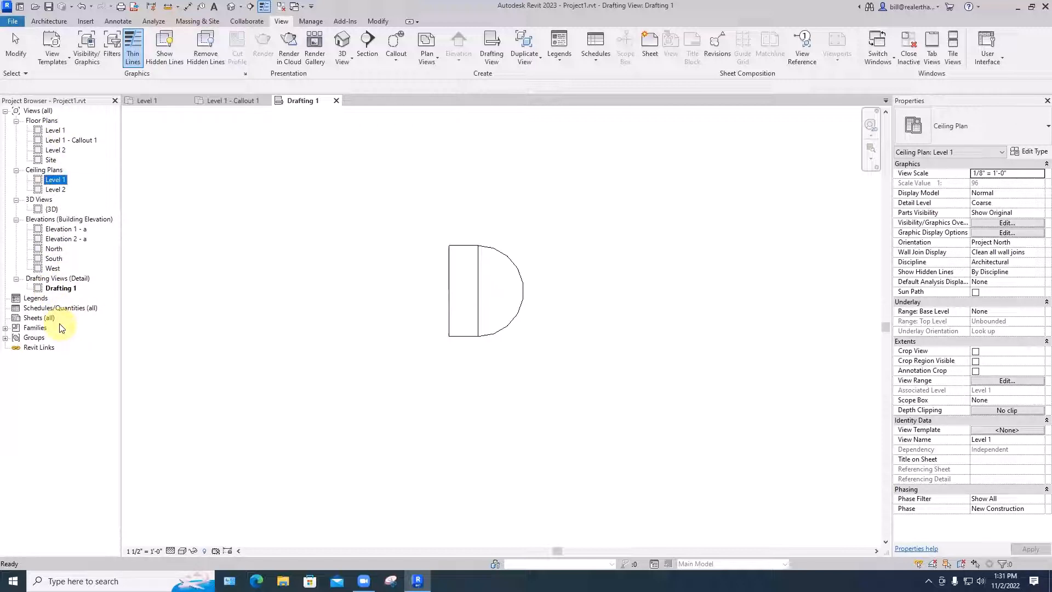
pyautogui.click(447, 307)
pyautogui.moveTo(447, 306); pyautogui.dragTo(227, 308)
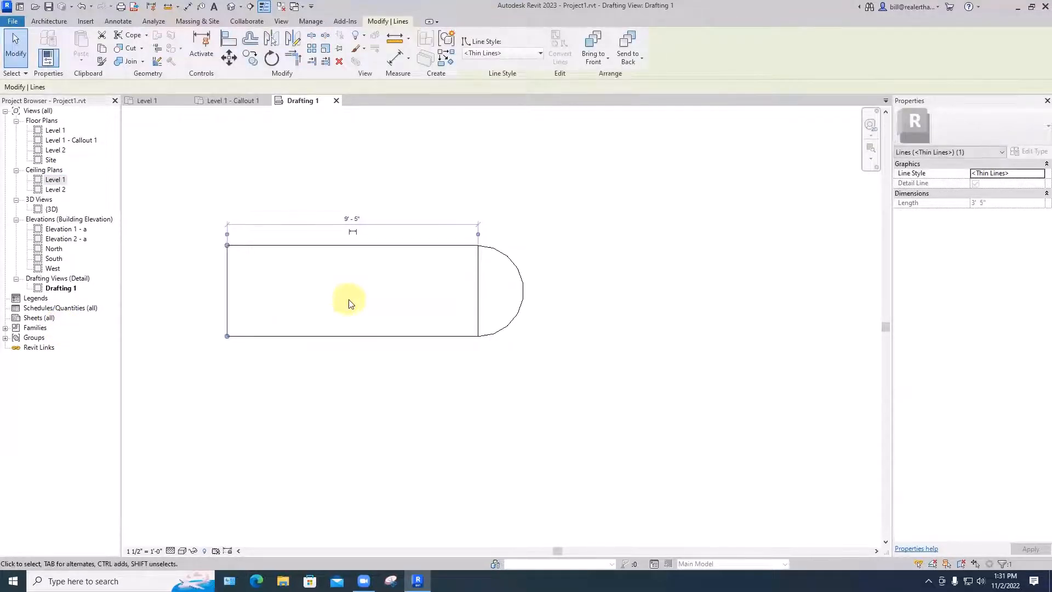
pyautogui.click(351, 304)
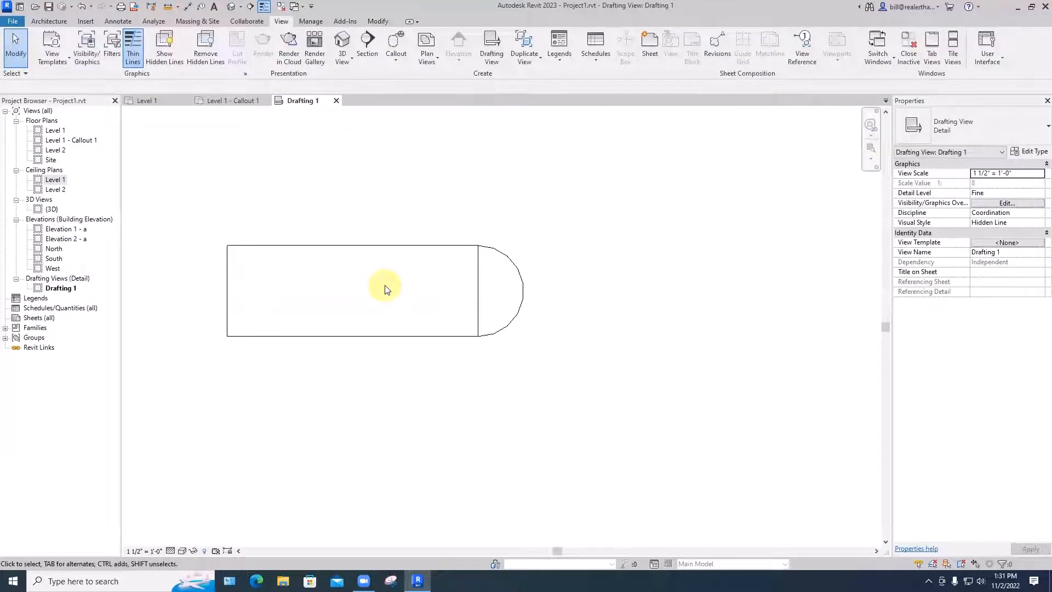
# Step: Rename the drafting view as Countertop Edge Detail
pyautogui.click(57, 289)
pyautogui.click(57, 289)
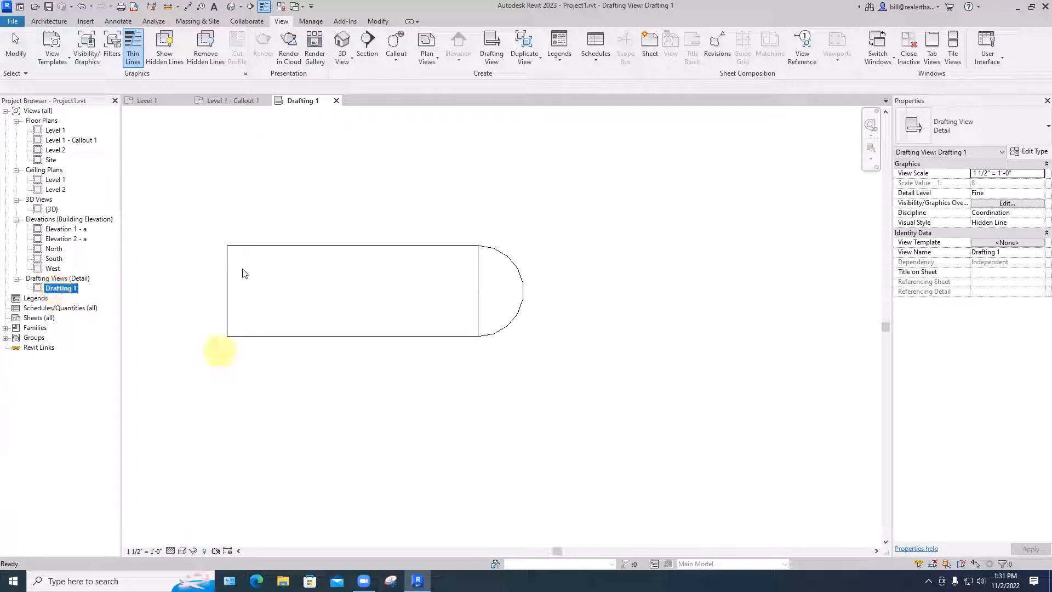
pyautogui.click(269, 287)
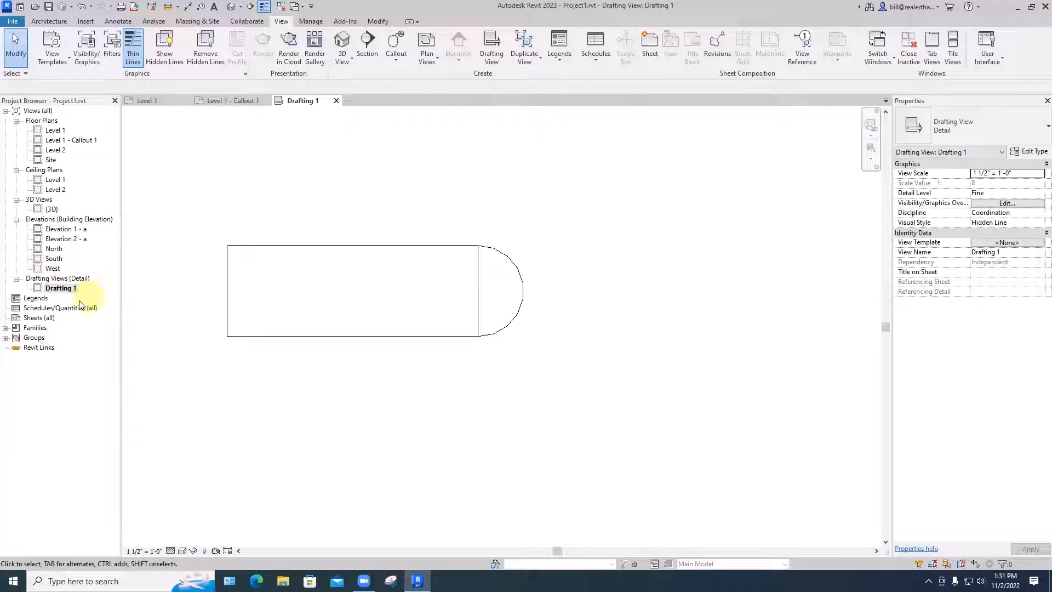
pyautogui.click(64, 289)
pyautogui.click(66, 289)
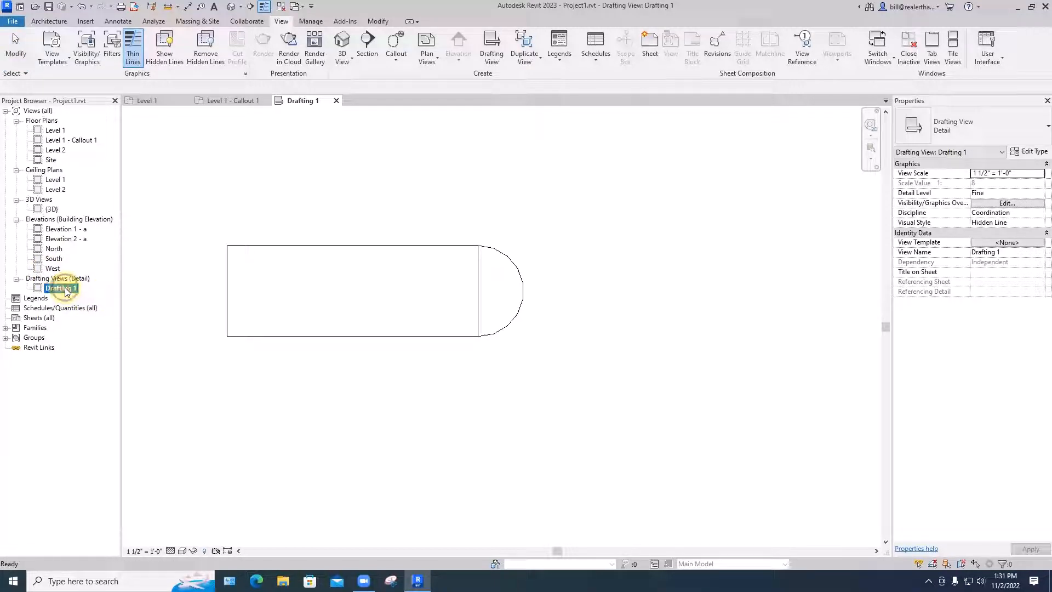
pyautogui.rightClick(66, 289)
pyautogui.click(101, 448)
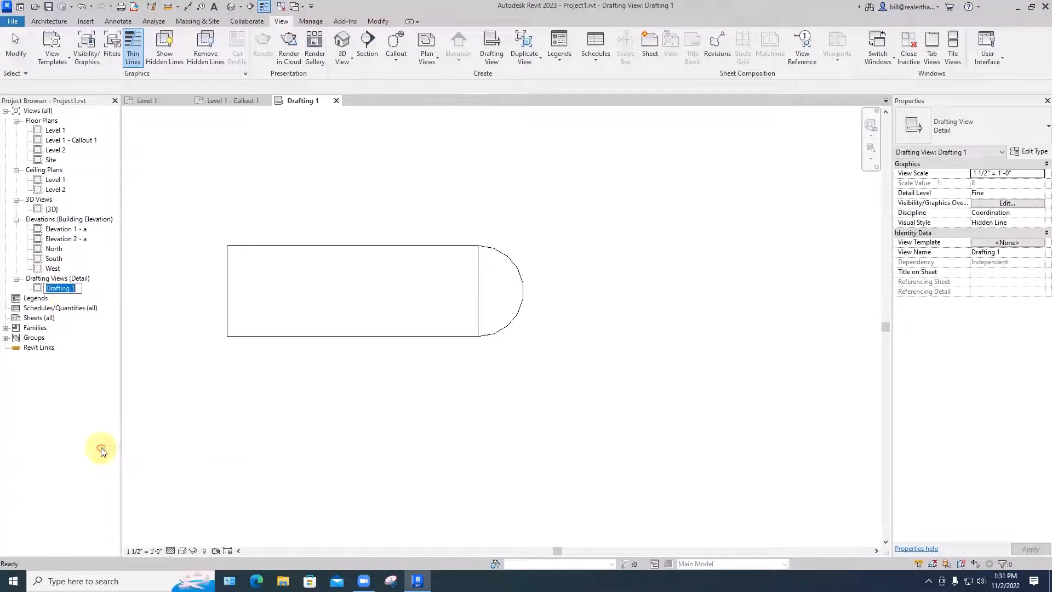
pyautogui.write('Coun')
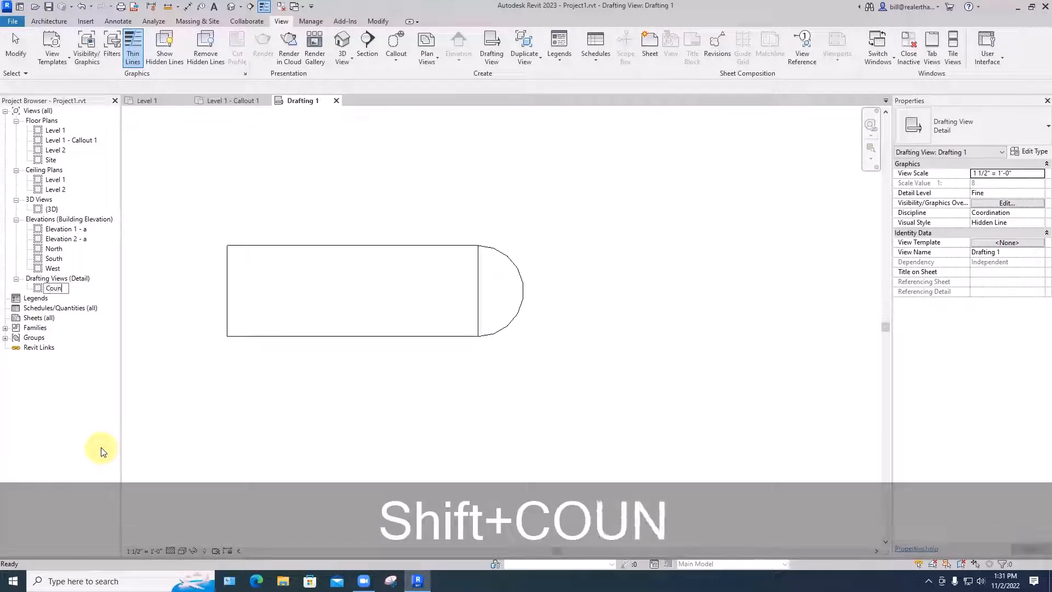
pyautogui.write('tertop')
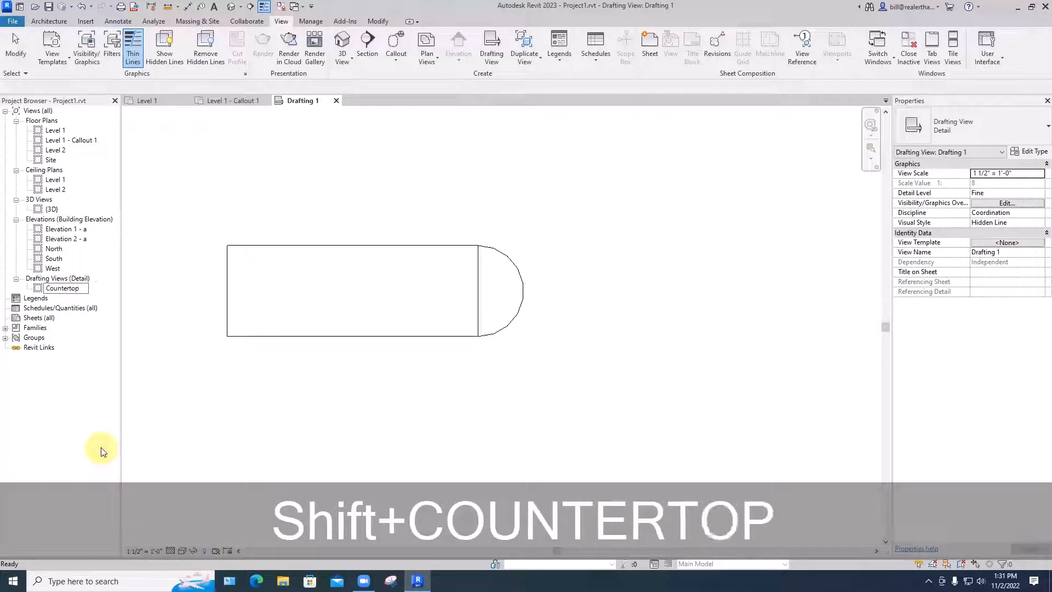
pyautogui.write(' Edge De')
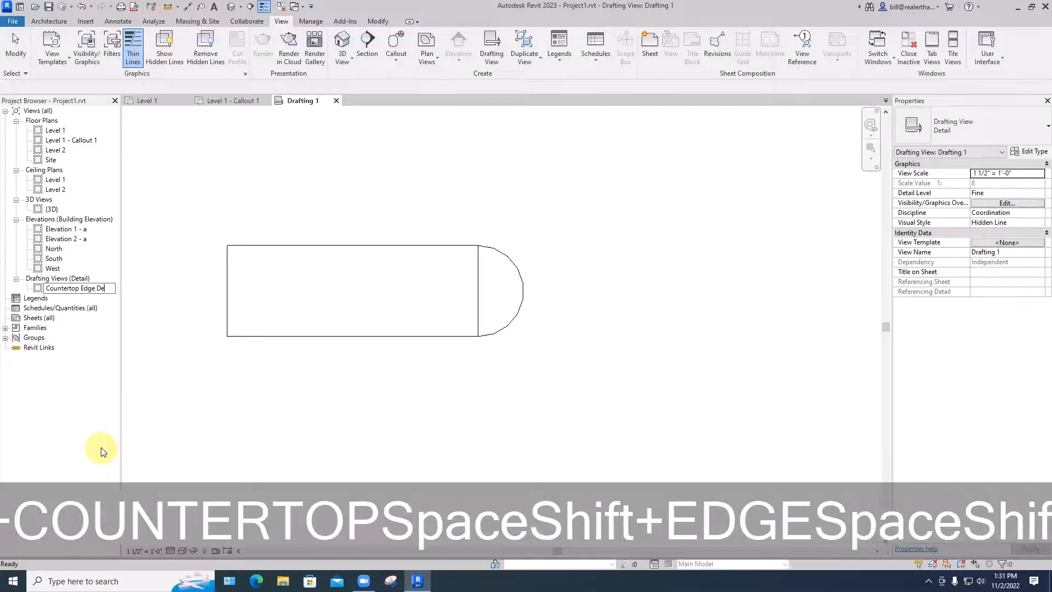
pyautogui.write('tail')
pyautogui.press('Return')
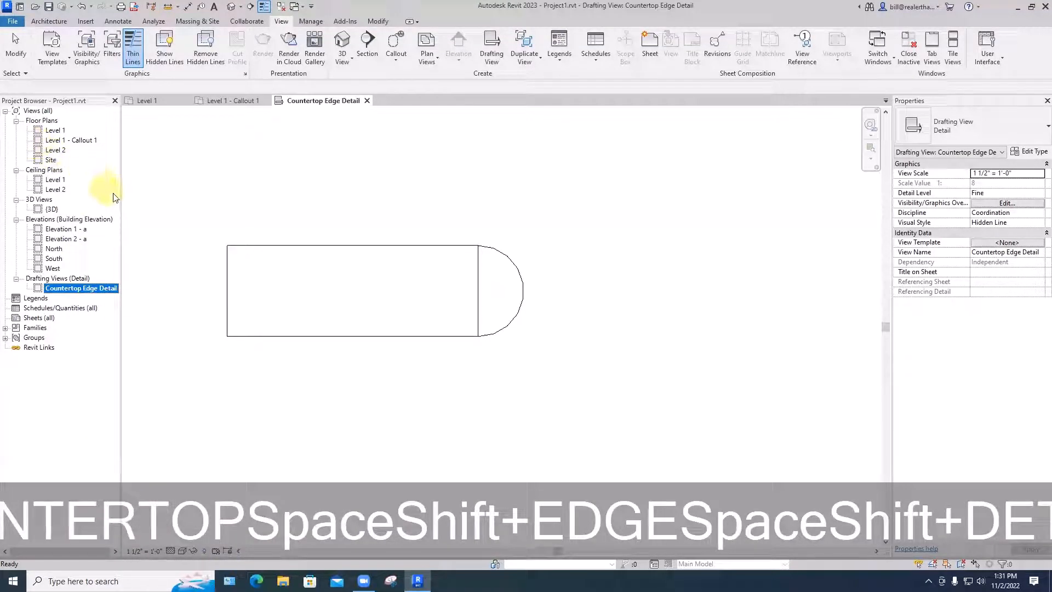
# Step: Widen the Project Browser, then compare the Level 1 - Callout 1 view with the Countertop Edge Detail view
pyautogui.moveTo(122, 192); pyautogui.dragTo(172, 194)
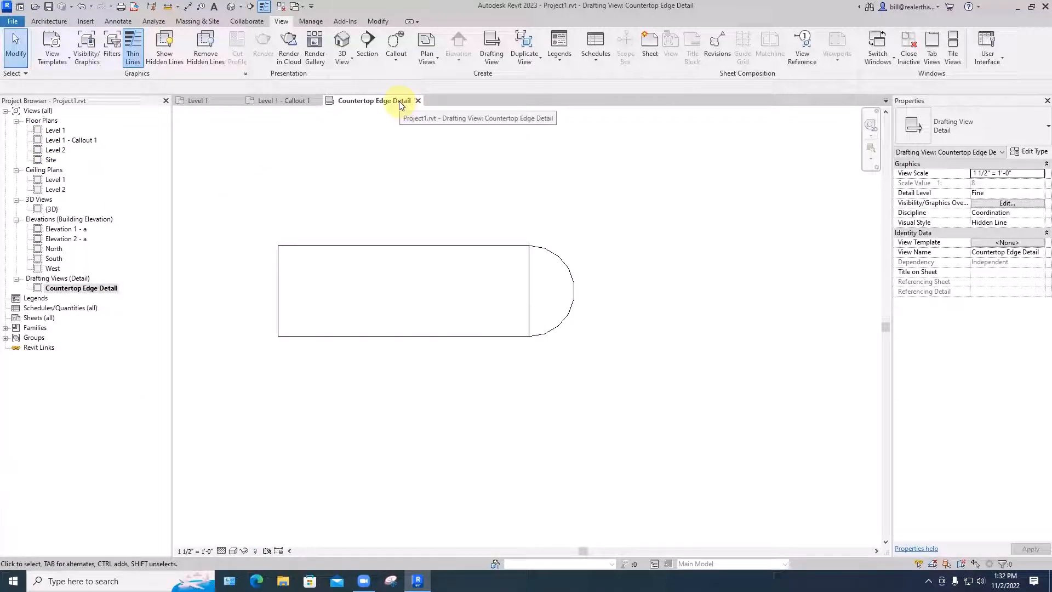
pyautogui.click(267, 101)
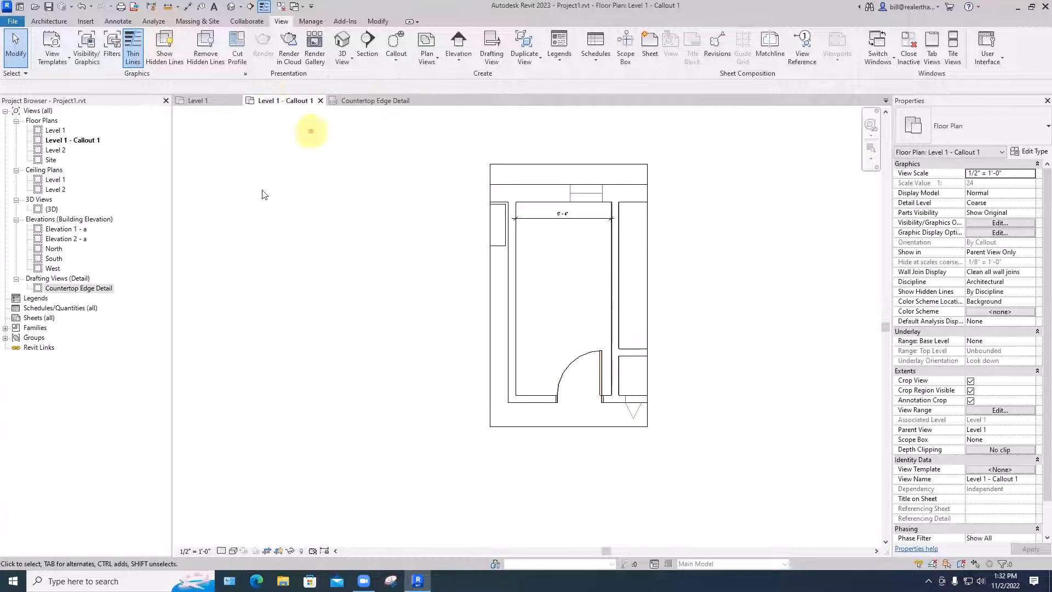
pyautogui.click(373, 100)
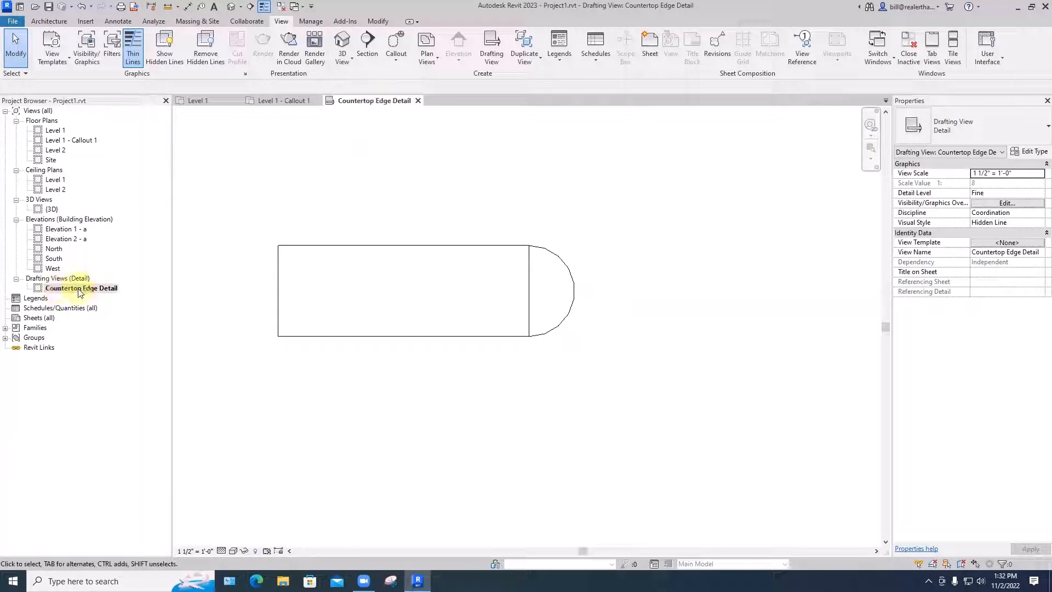
# Step: Open the Level 1 floor plan and copy the sofa near the angled corner and along the upper wall of the large room
pyautogui.doubleClick(61, 132)
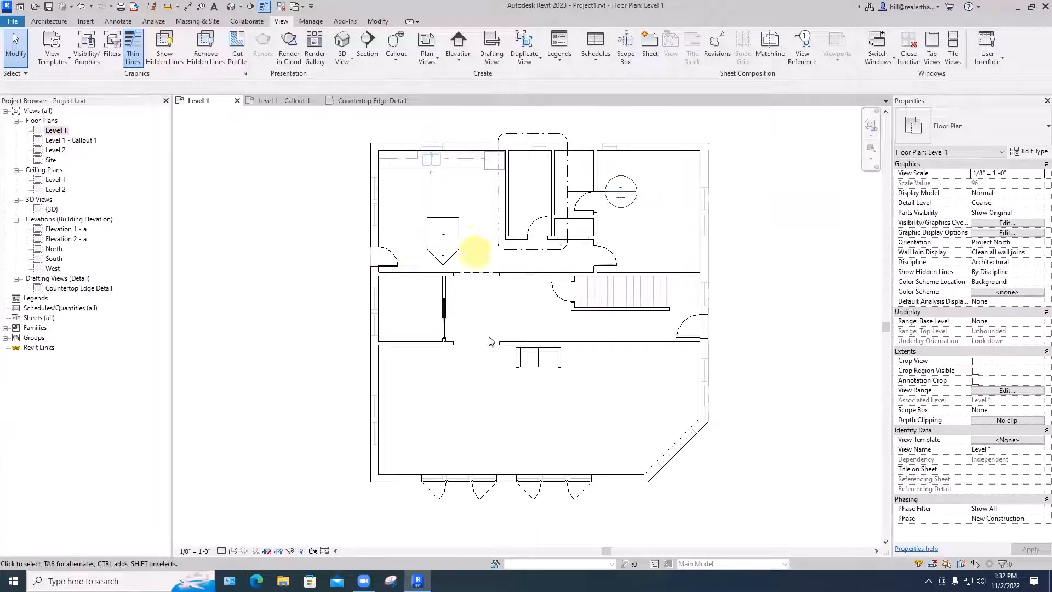
pyautogui.click(529, 369)
pyautogui.keyDown('ctrl'); pyautogui.moveTo(529, 368); pyautogui.dragTo(654, 438); pyautogui.keyUp('ctrl')
pyautogui.click(636, 392)
pyautogui.moveTo(629, 385); pyautogui.dragTo(569, 373, button='middle')
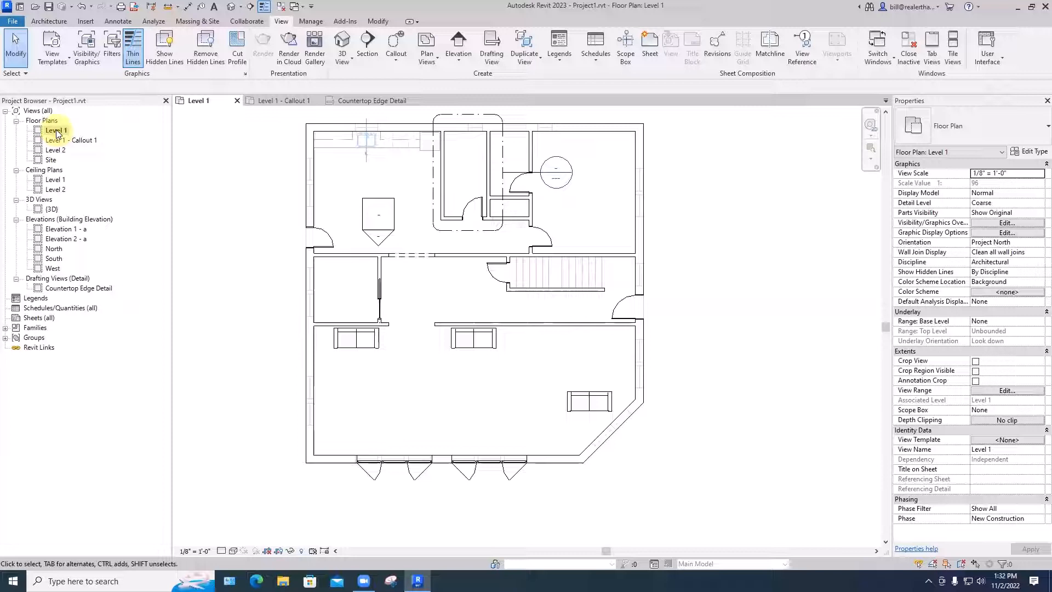
# Step: Rename the Level 1 floor plan view as Level 1 Furniture Plan, without renaming the corresponding level and views
pyautogui.rightClick(57, 131)
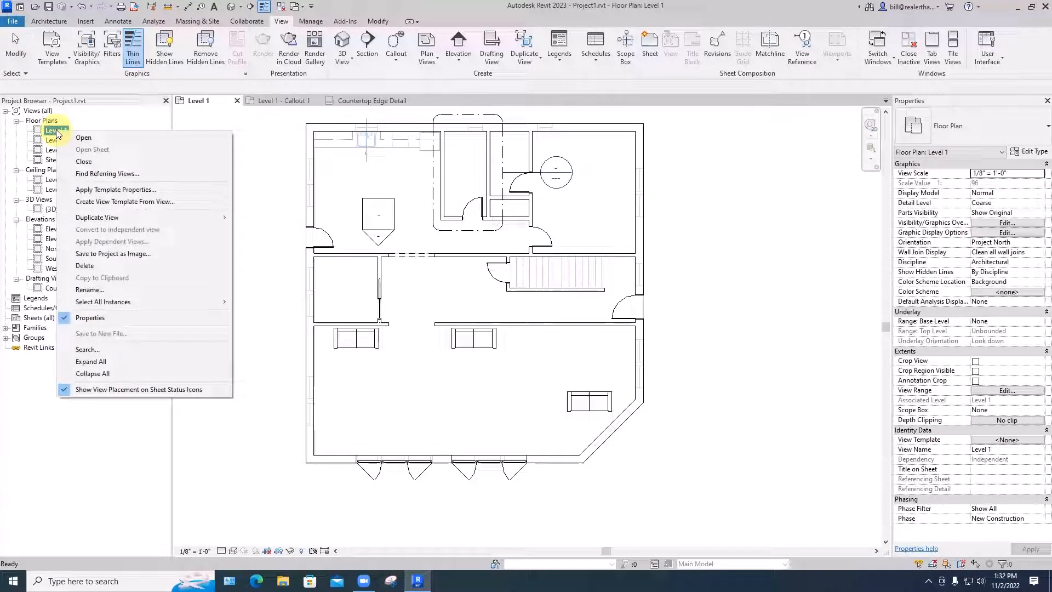
pyautogui.click(99, 290)
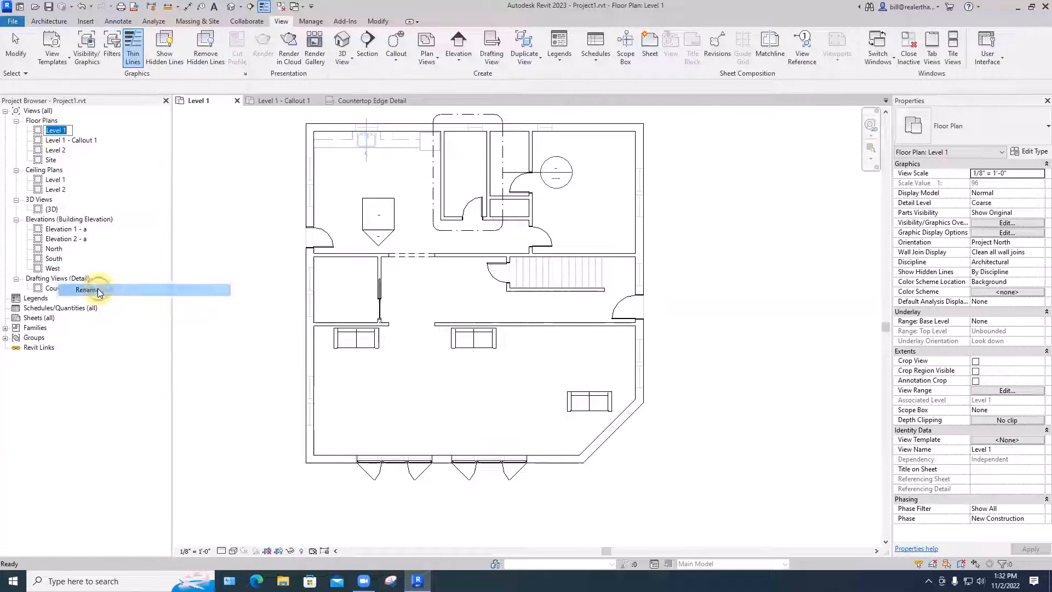
pyautogui.click(67, 131)
pyautogui.write('F')
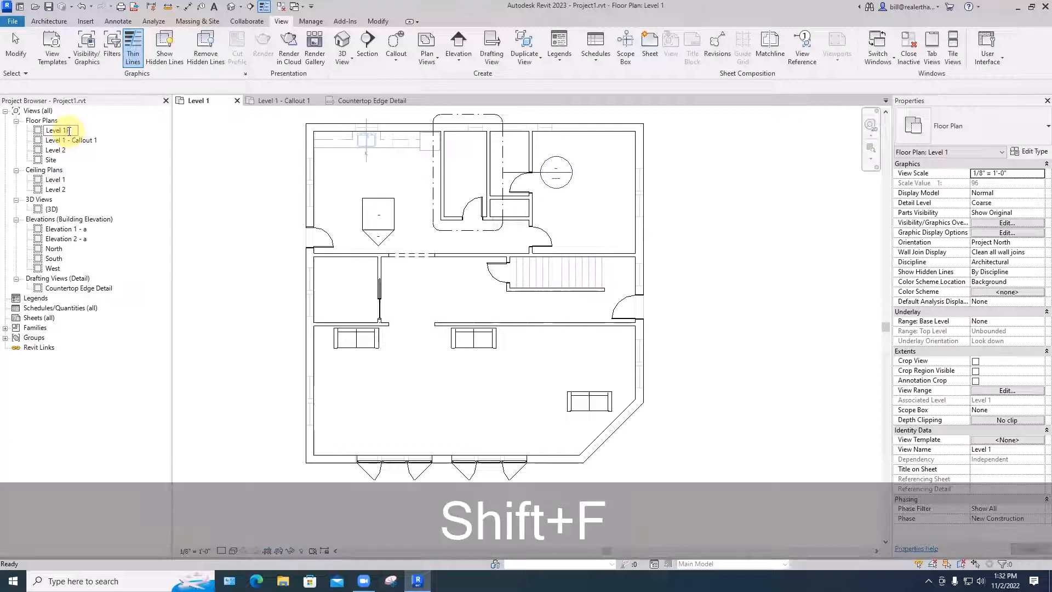
pyautogui.write('urnitu')
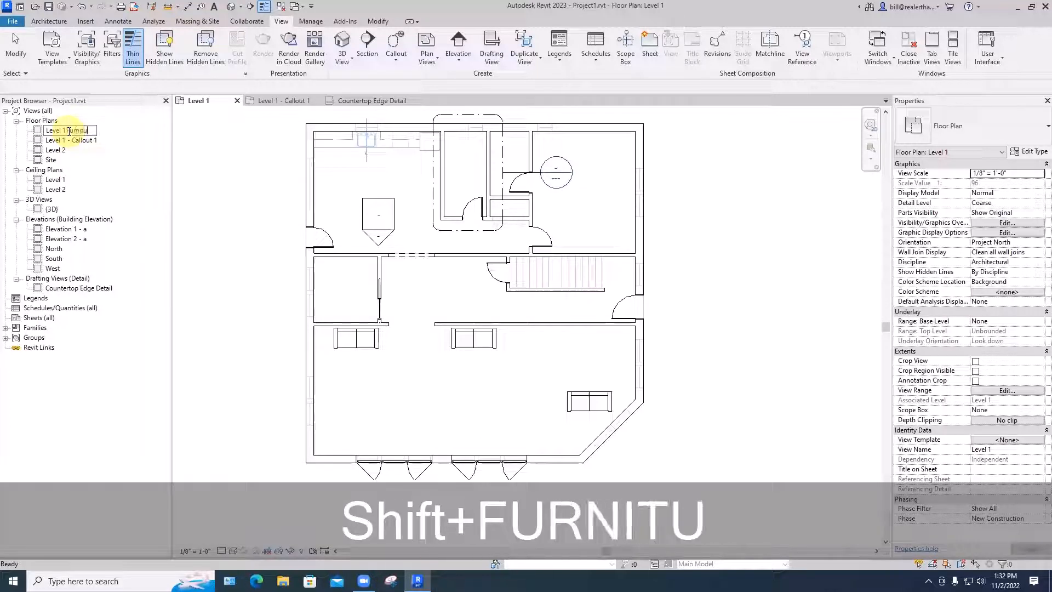
pyautogui.write('re Plan')
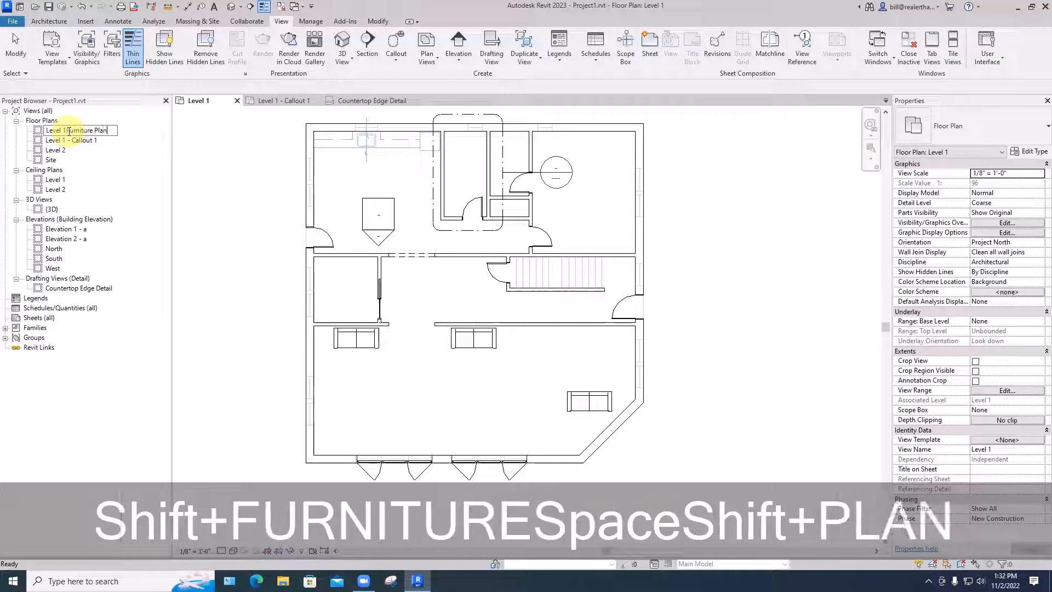
pyautogui.press('Return')
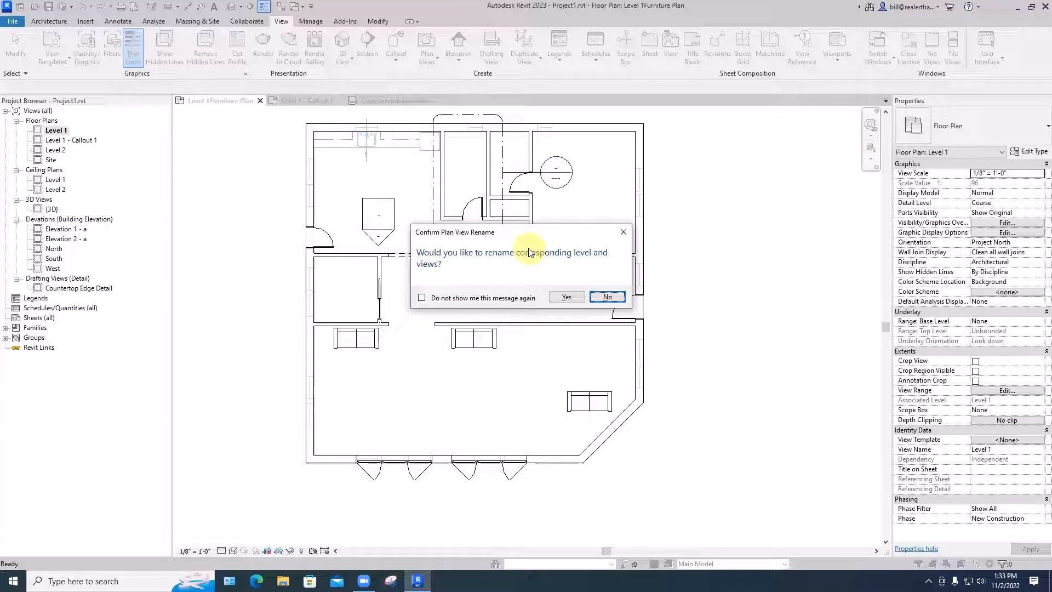
pyautogui.click(617, 297)
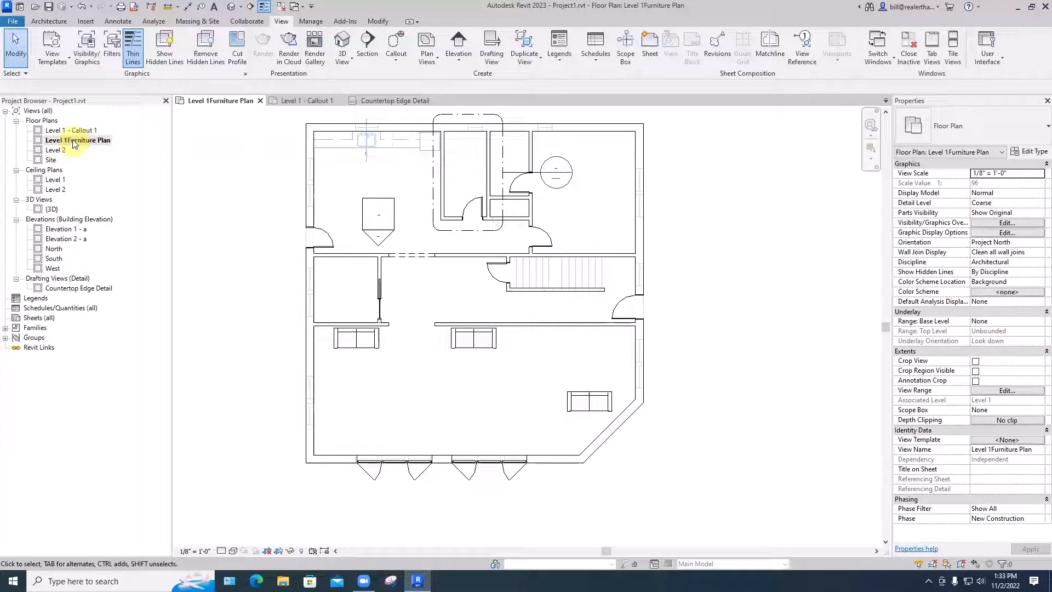
pyautogui.click(75, 141)
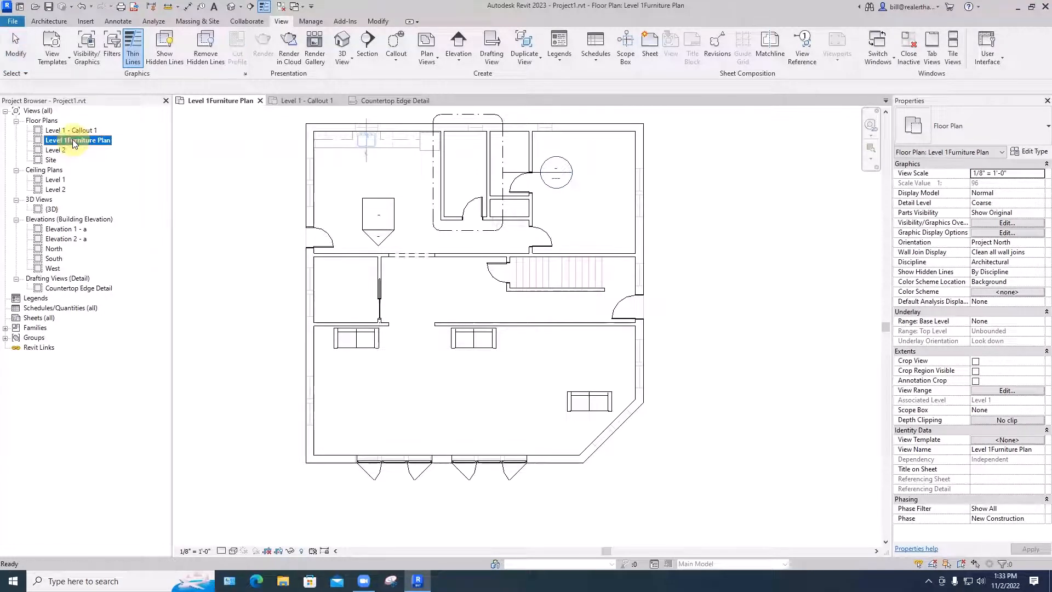
pyautogui.click(68, 140)
pyautogui.click(67, 141)
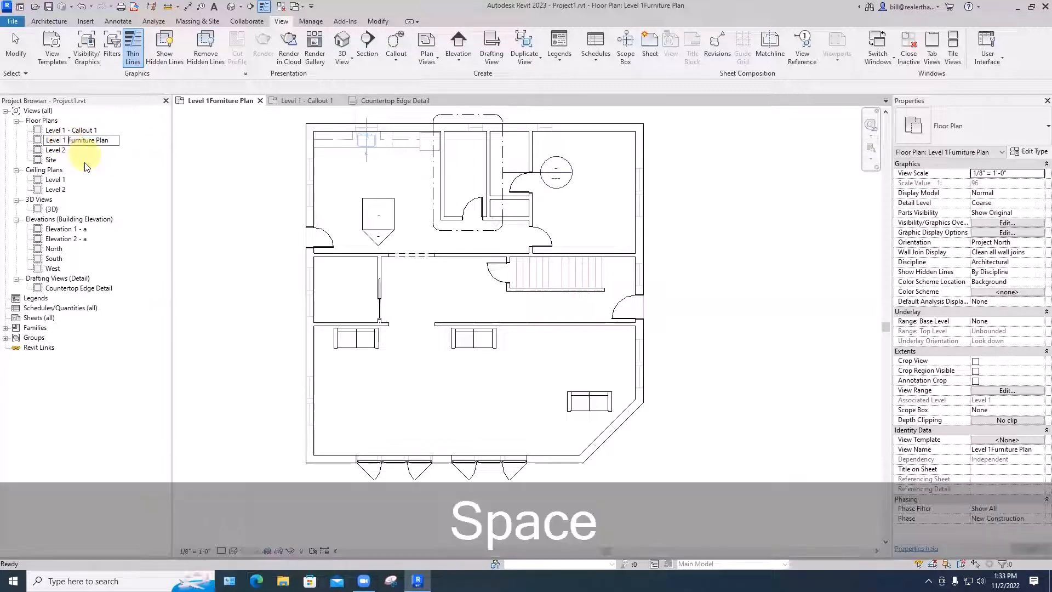
pyautogui.press('Return')
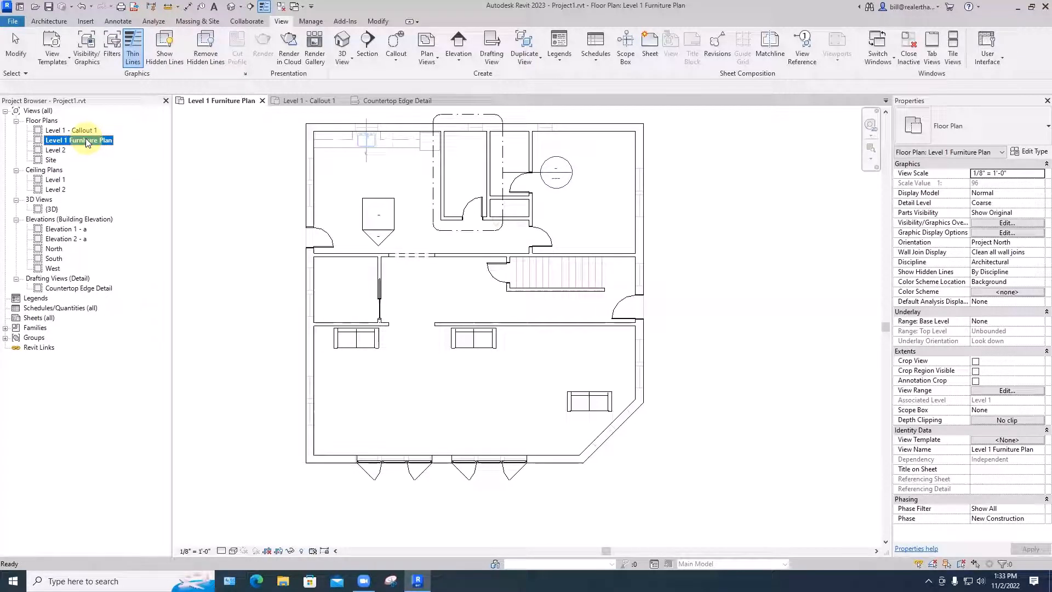
# Step: Duplicate the Level 1 Furniture Plan view with detailing
pyautogui.rightClick(86, 139)
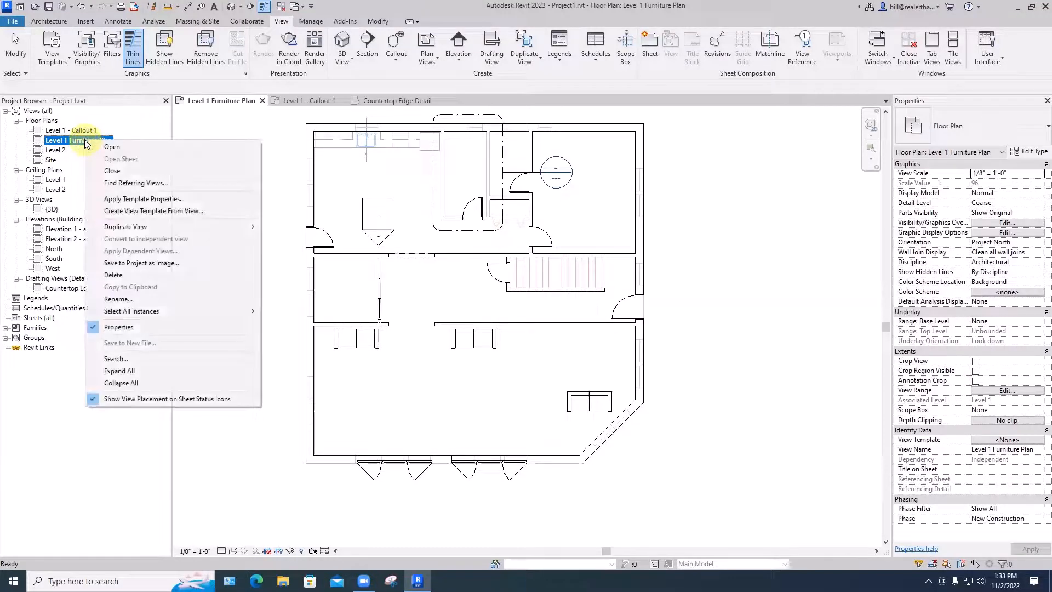
pyautogui.moveTo(124, 228)
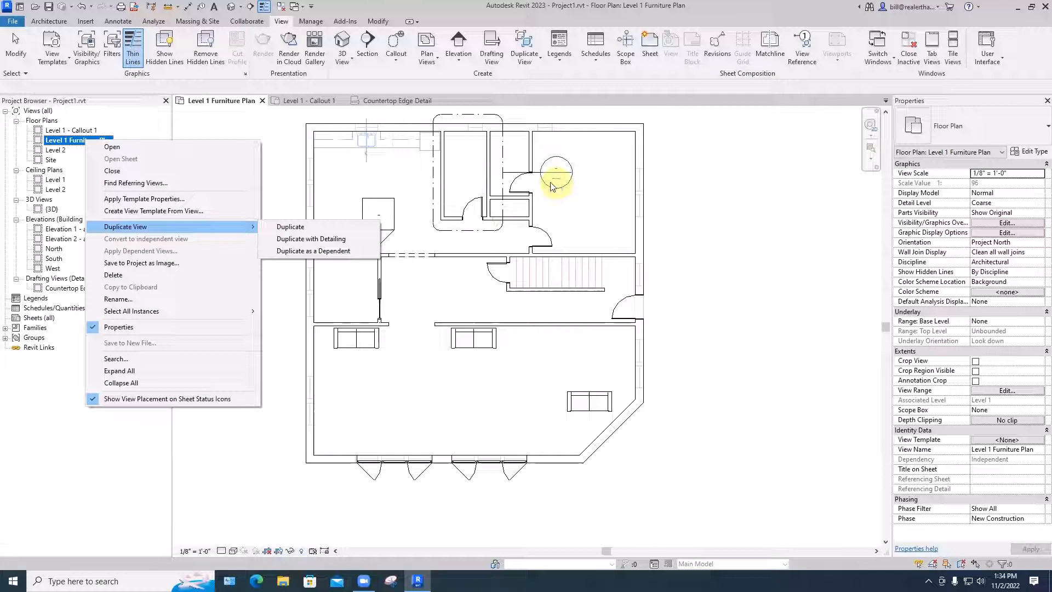
pyautogui.click(297, 241)
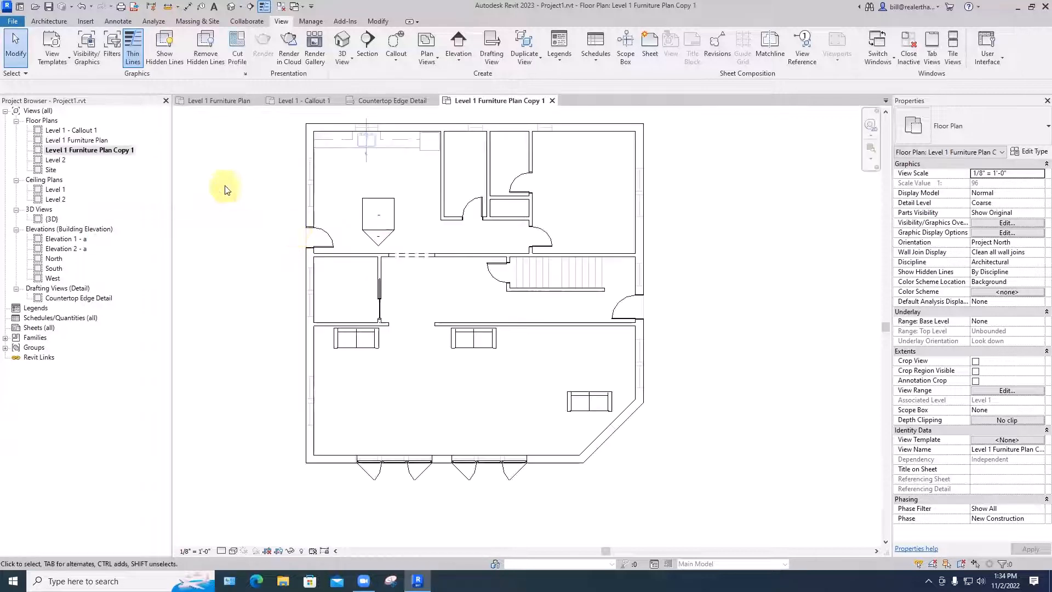
# Step: Rename the duplicated floor plan view as Level 1 Framing Plan
pyautogui.click(84, 149)
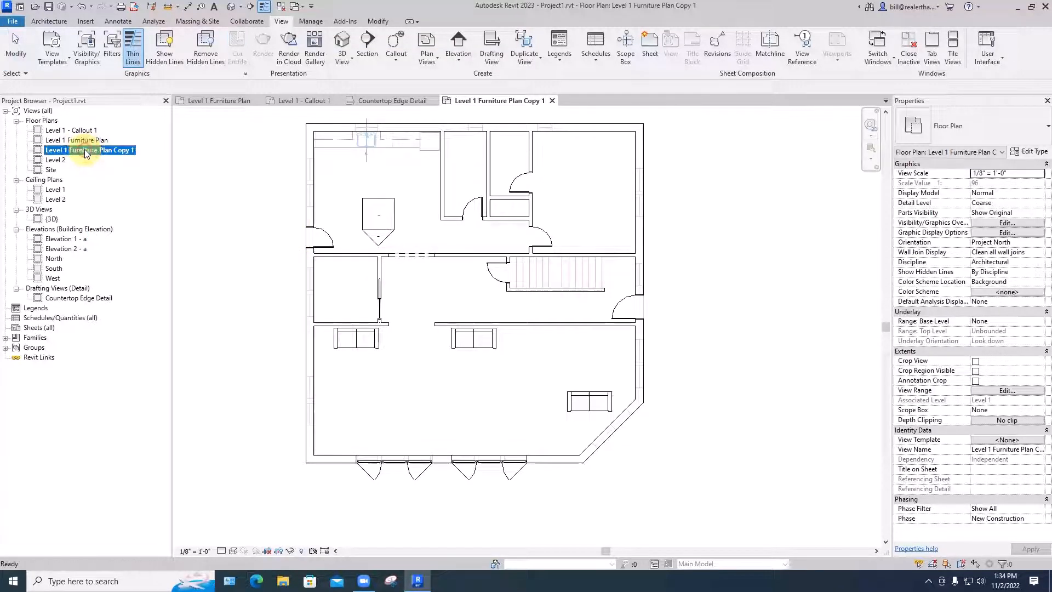
pyautogui.click(84, 149)
pyautogui.moveTo(67, 149); pyautogui.dragTo(129, 153)
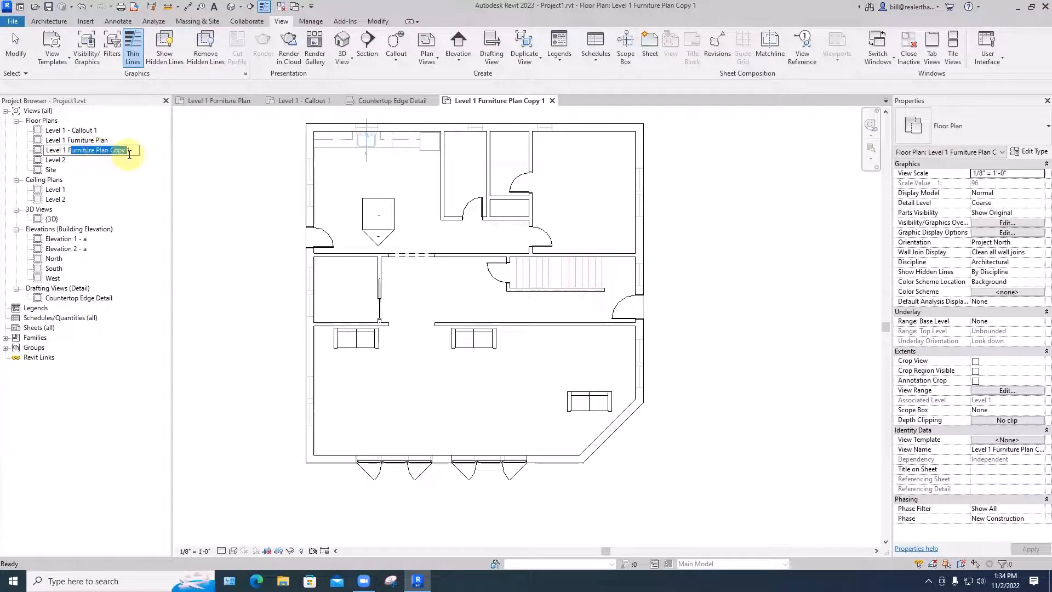
pyautogui.write('Framing')
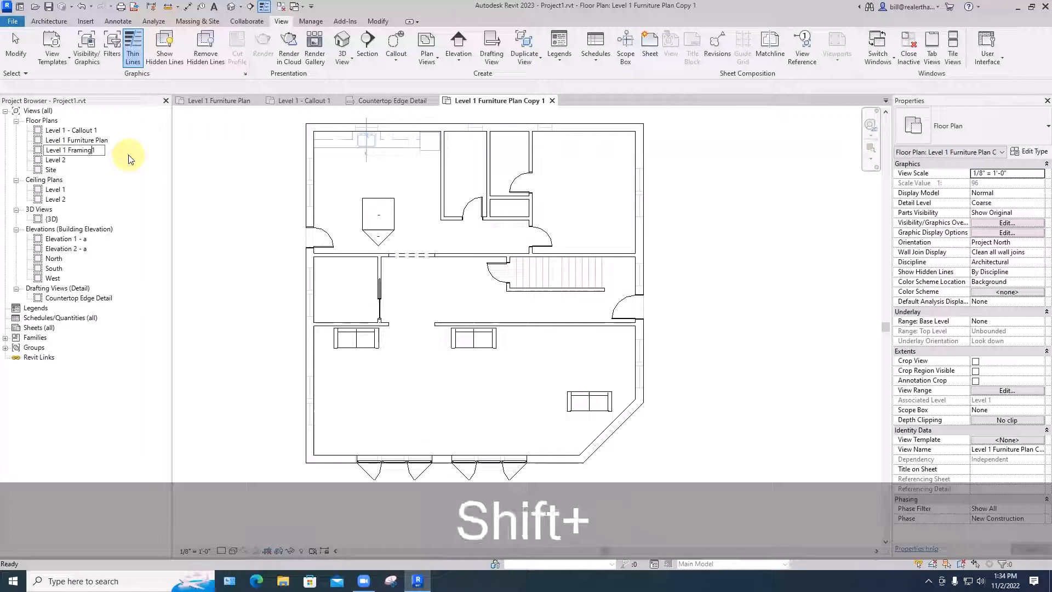
pyautogui.write('Plan')
pyautogui.press('Return')
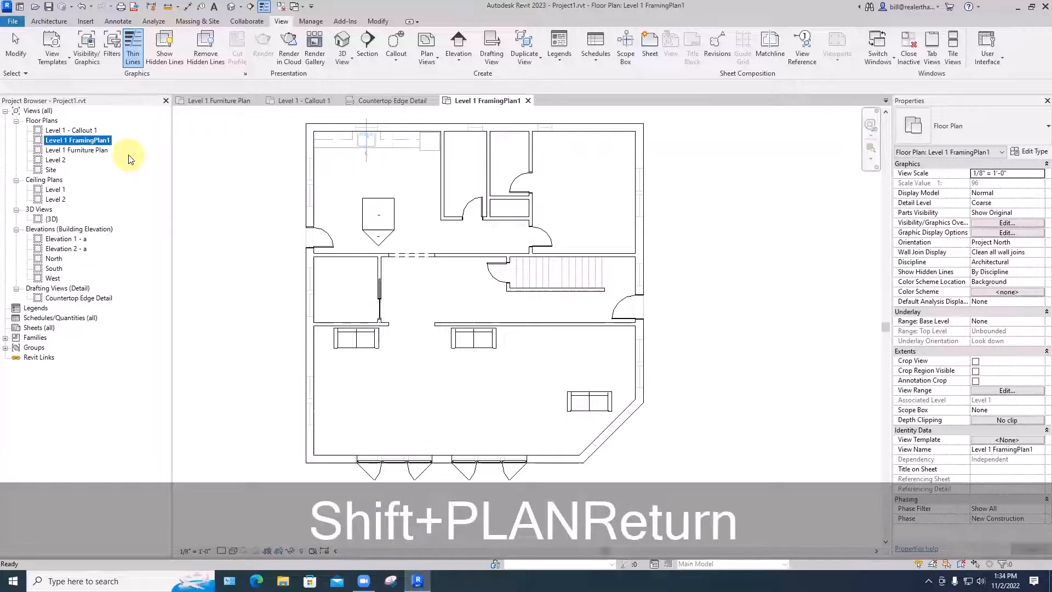
pyautogui.click(95, 140)
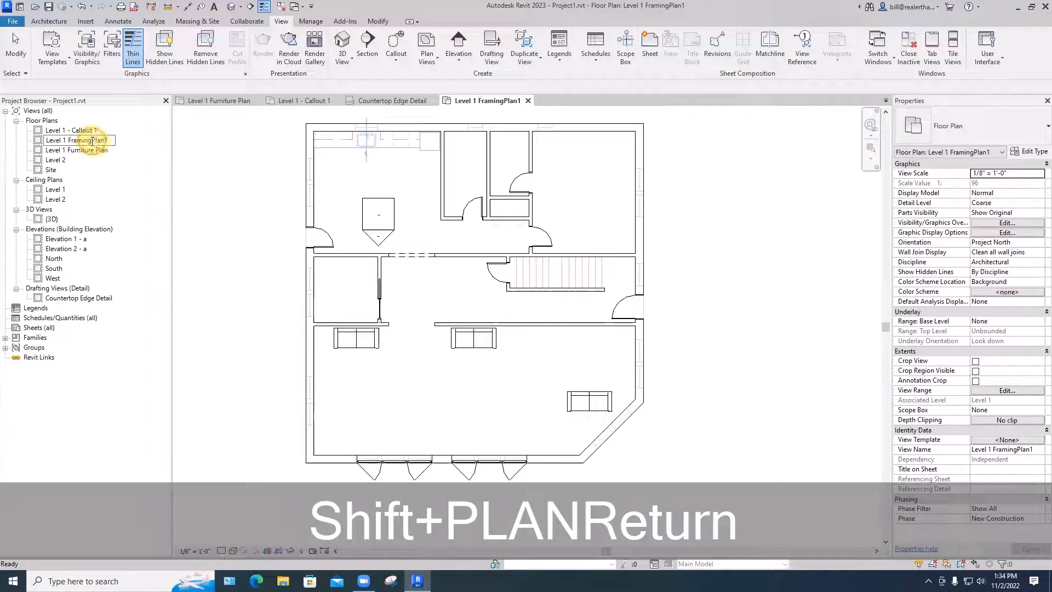
pyautogui.press('BackSpace')
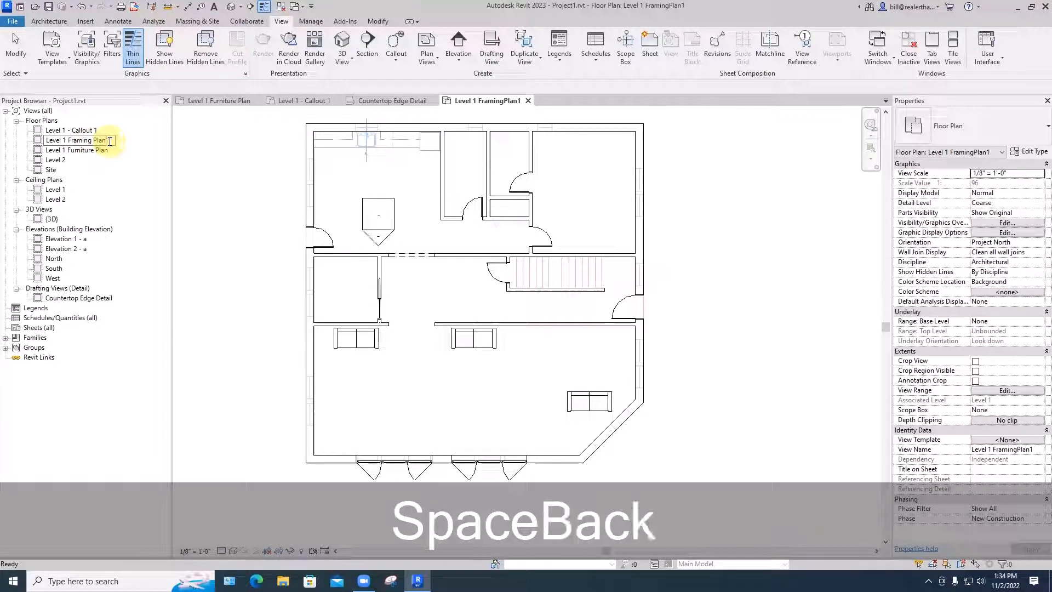
pyautogui.press('Return')
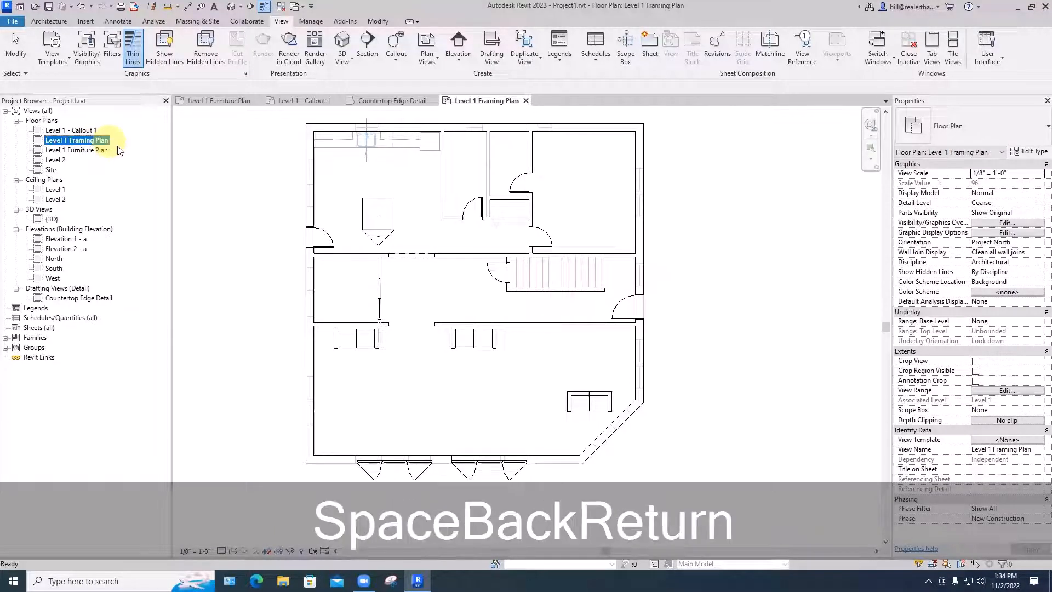
pyautogui.click(190, 281)
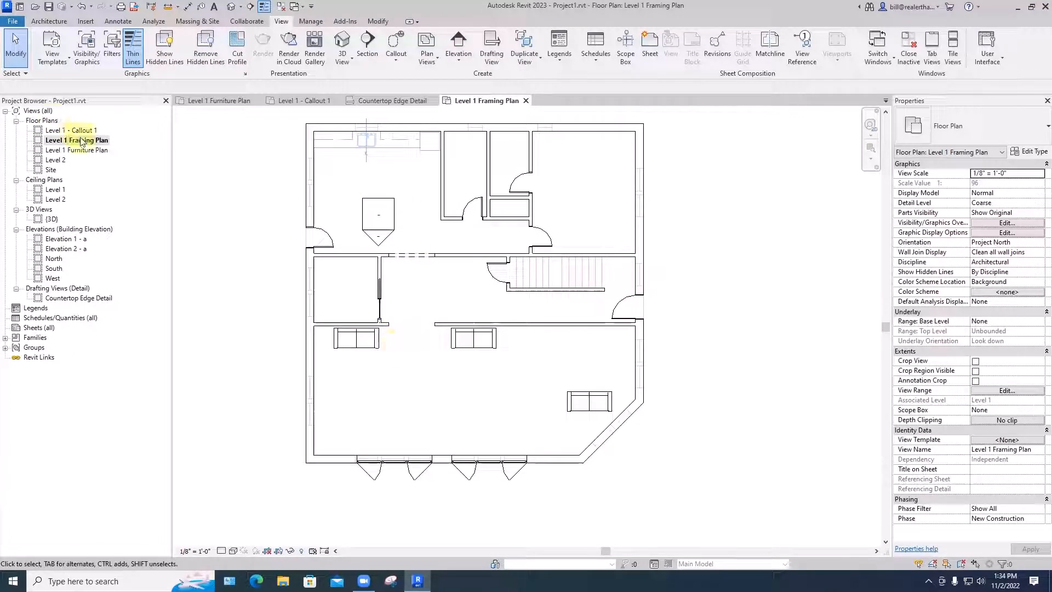
# Step: Hide the entire furniture category in the Level 1 Framing Plan, using one of the sofas
pyautogui.click(357, 355)
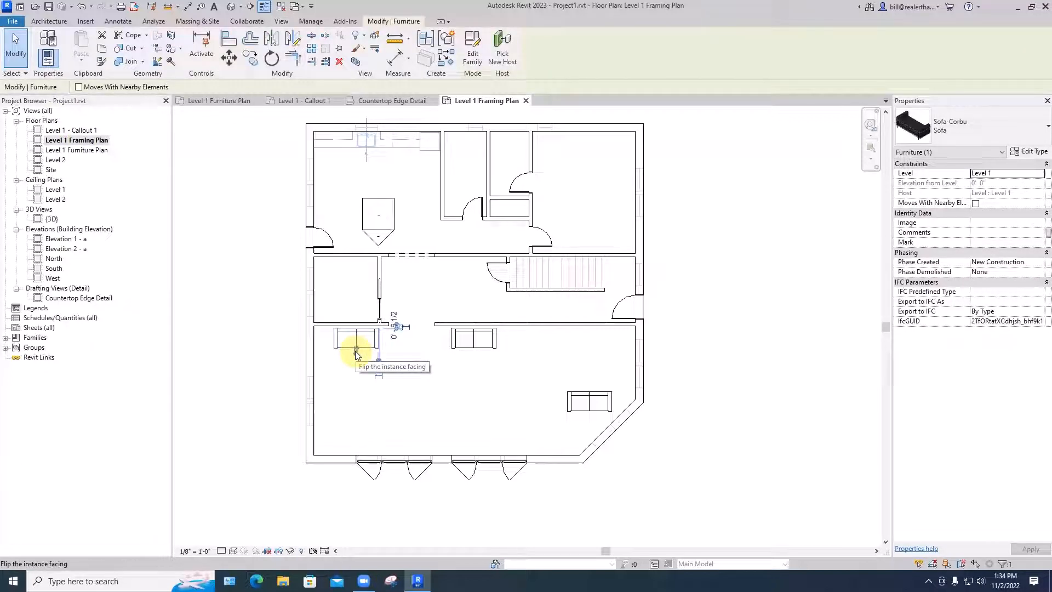
pyautogui.rightClick(357, 355)
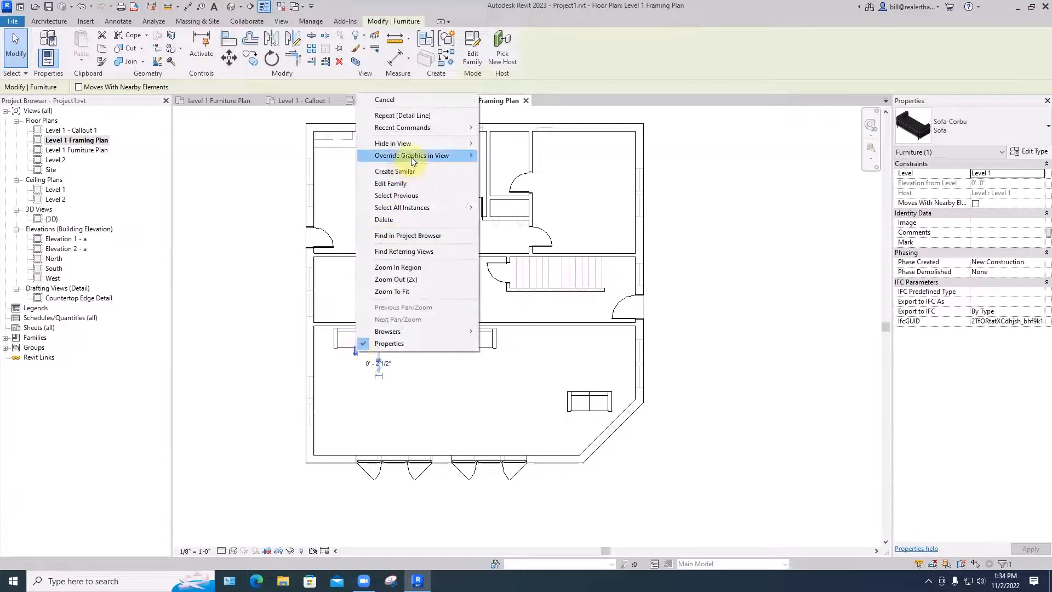
pyautogui.moveTo(420, 146)
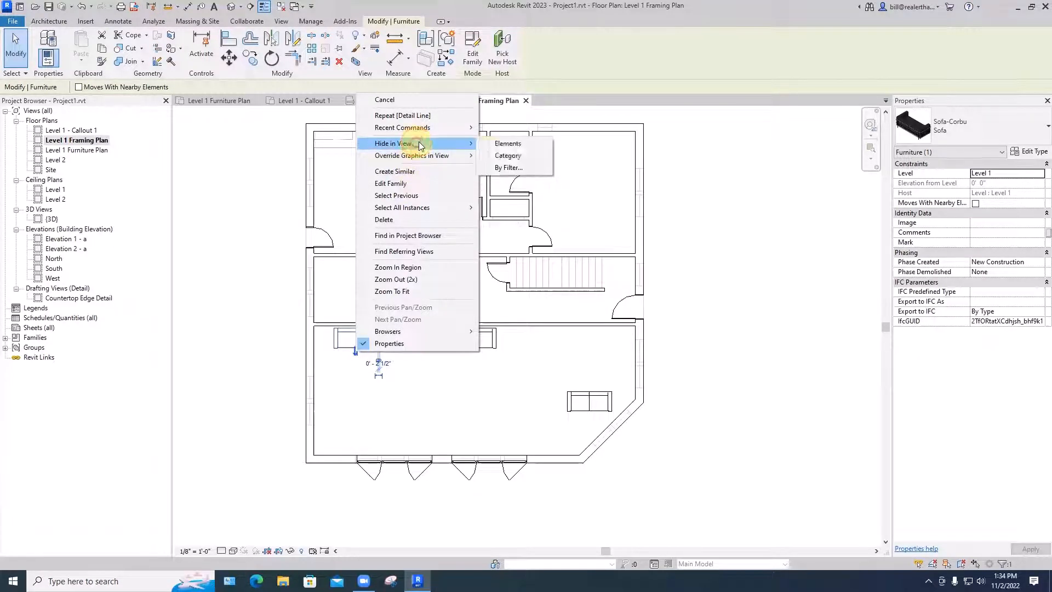
pyautogui.click(509, 156)
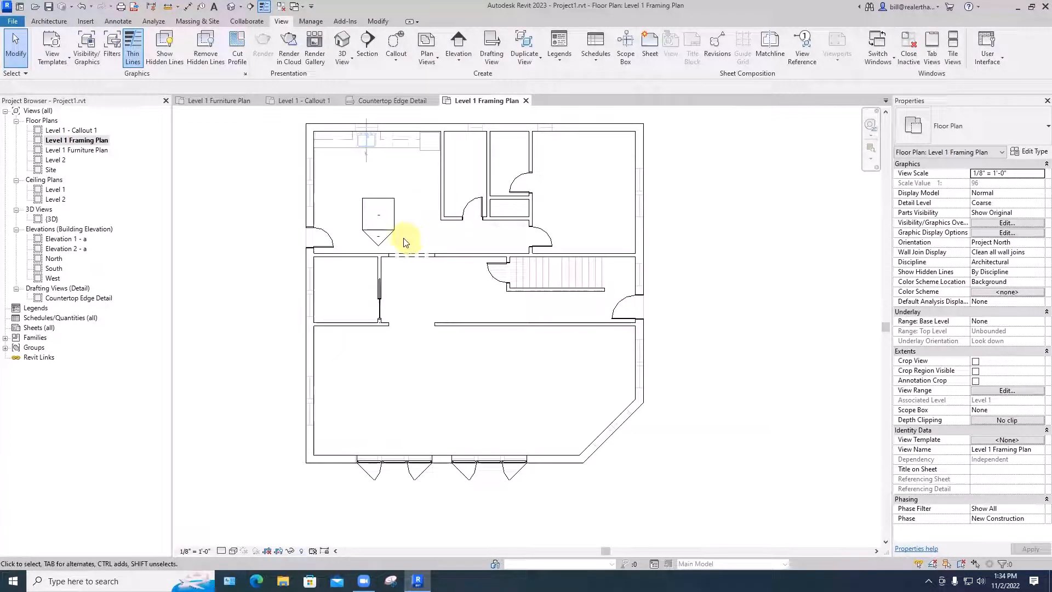
# Step: Hide only the elevation marker elements in the kitchen area of the Level 1 Framing Plan
pyautogui.click(371, 207)
pyautogui.rightClick(368, 208)
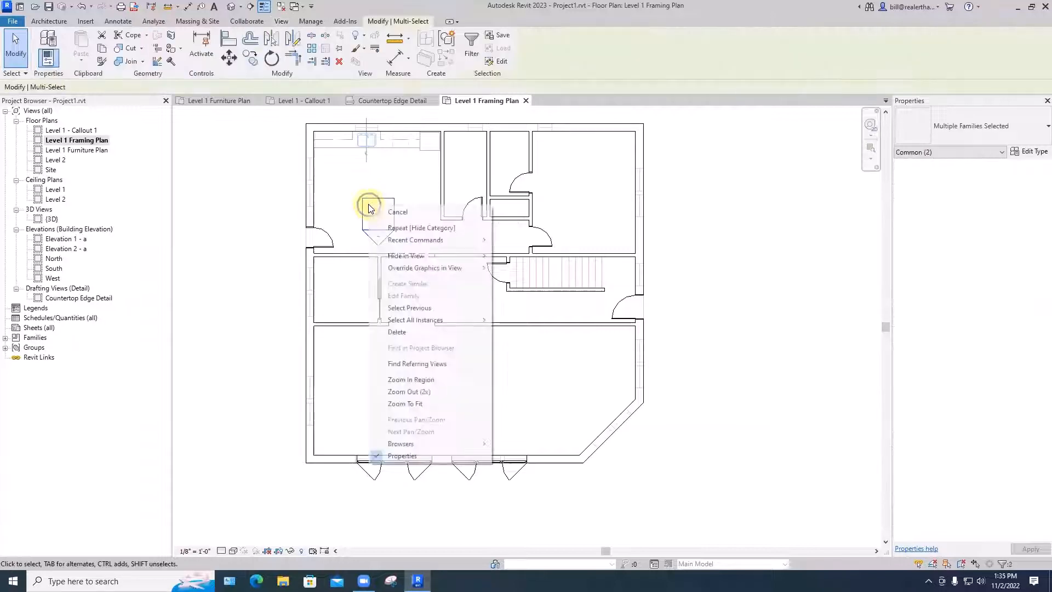
pyautogui.moveTo(419, 272)
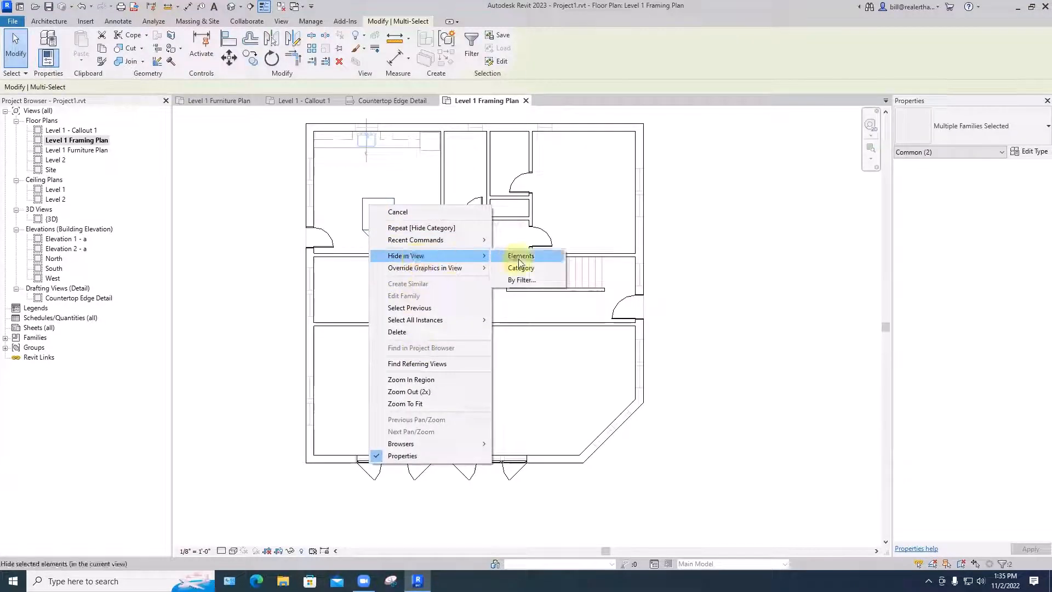
pyautogui.click(518, 259)
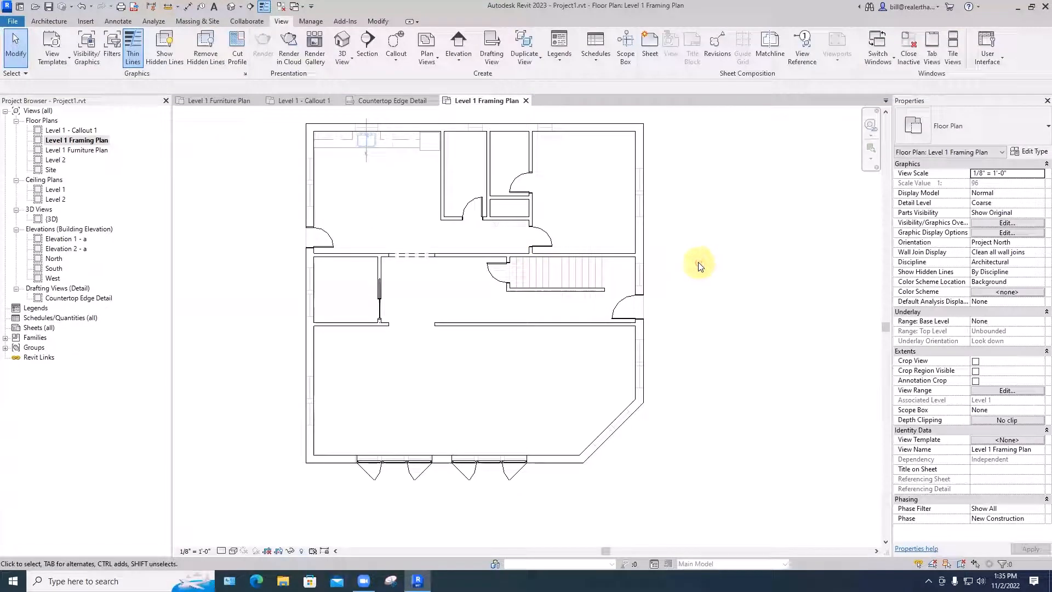
pyautogui.scroll(-4, 698, 266)
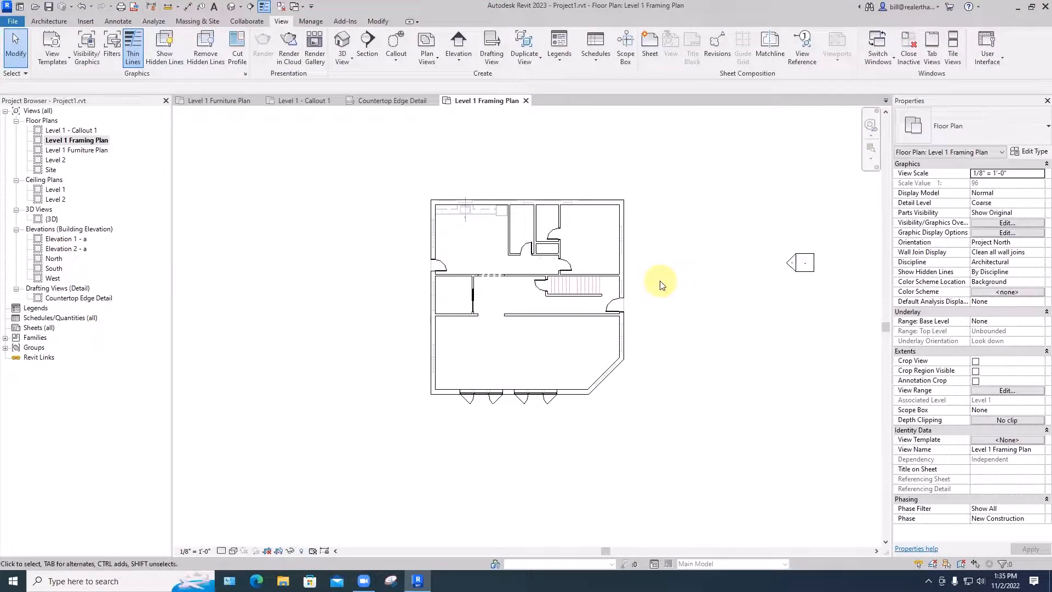
pyautogui.scroll(1, 662, 284)
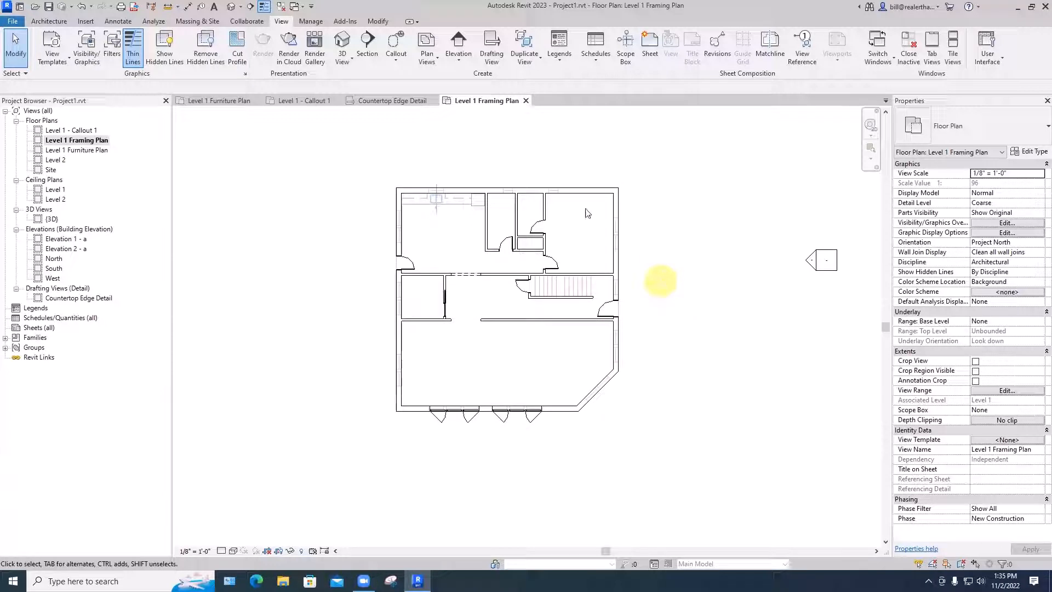
# Step: Hide only the kitchen-area elevation marker and its view arrow as elements in the Level 1 Furniture Plan
pyautogui.click(224, 104)
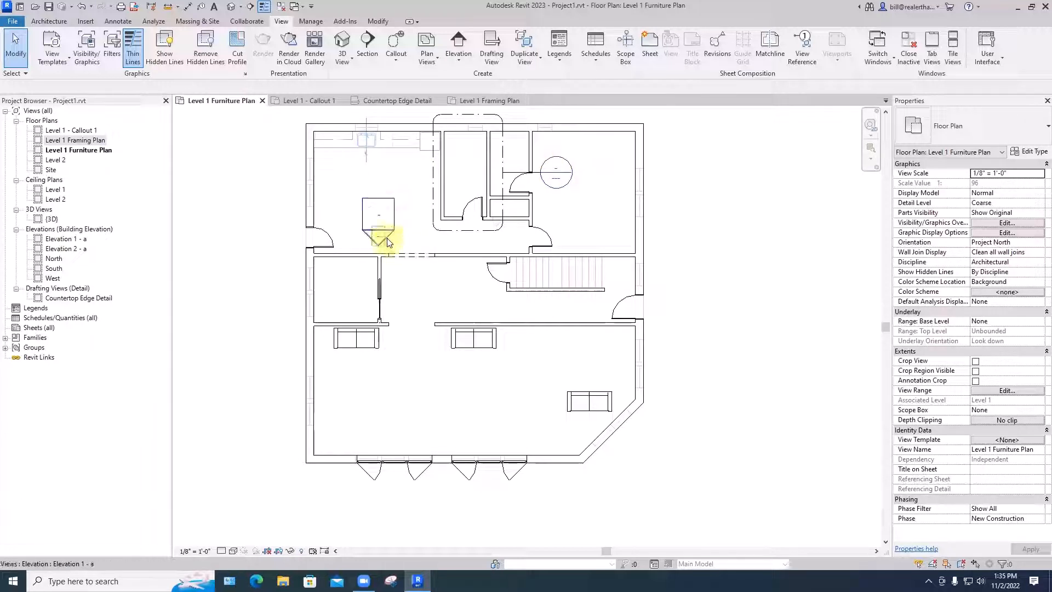
pyautogui.click(433, 187)
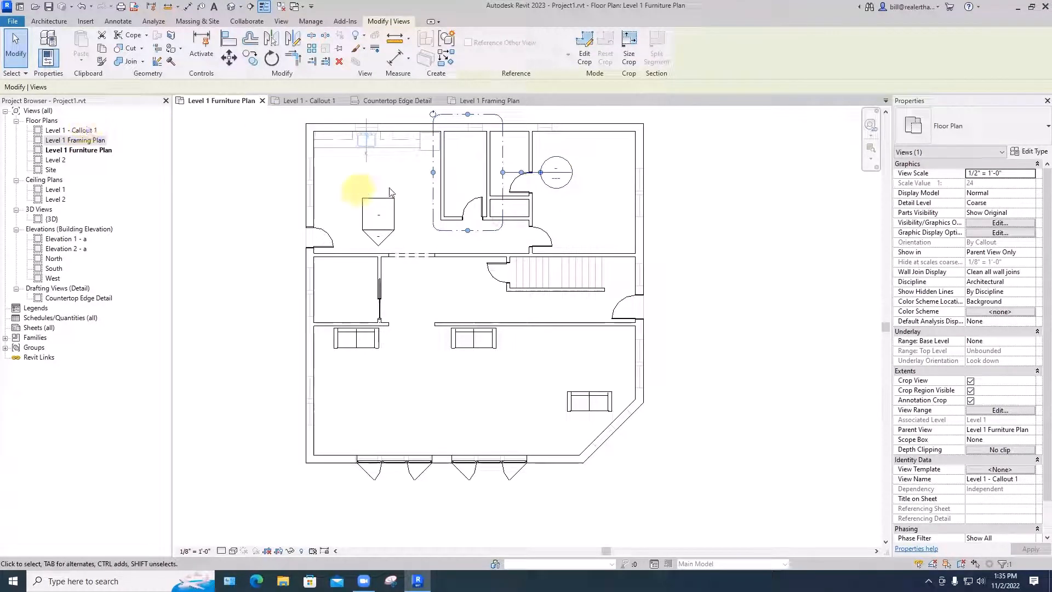
pyautogui.click(378, 197)
pyautogui.rightClick(378, 197)
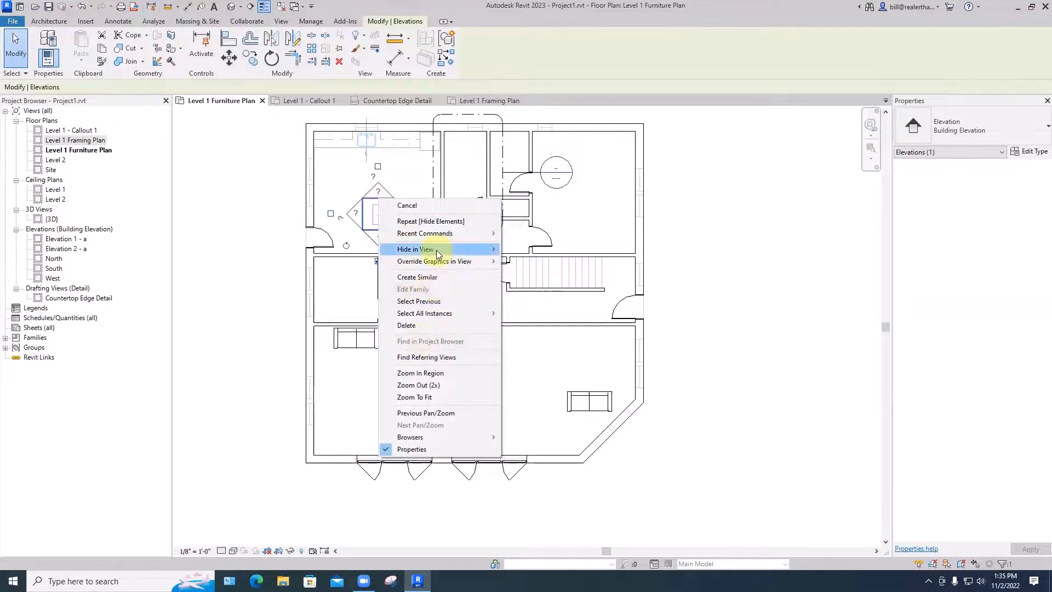
pyautogui.moveTo(435, 249)
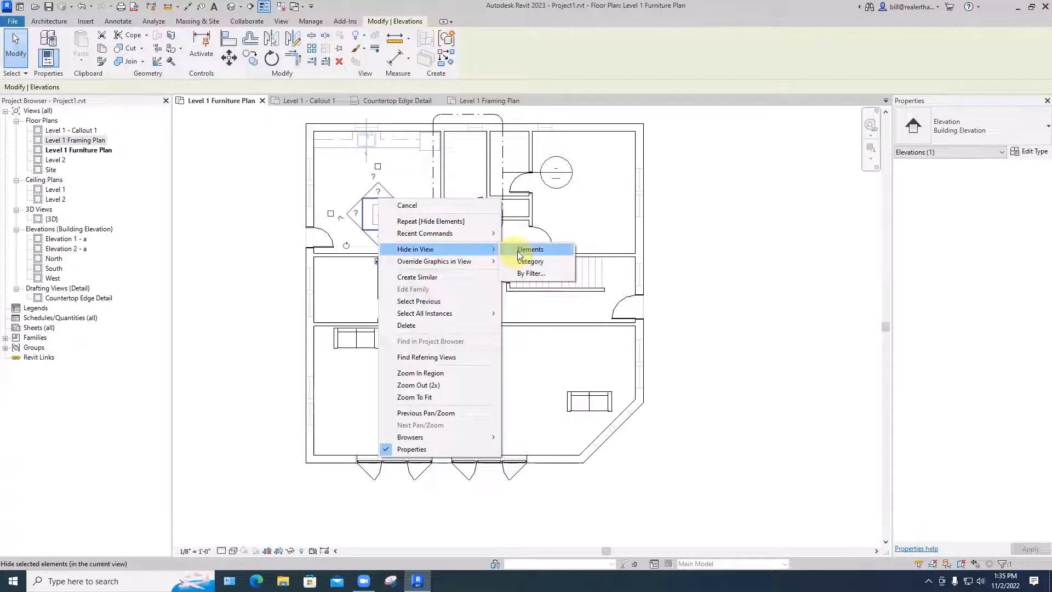
pyautogui.click(529, 250)
pyautogui.click(389, 235)
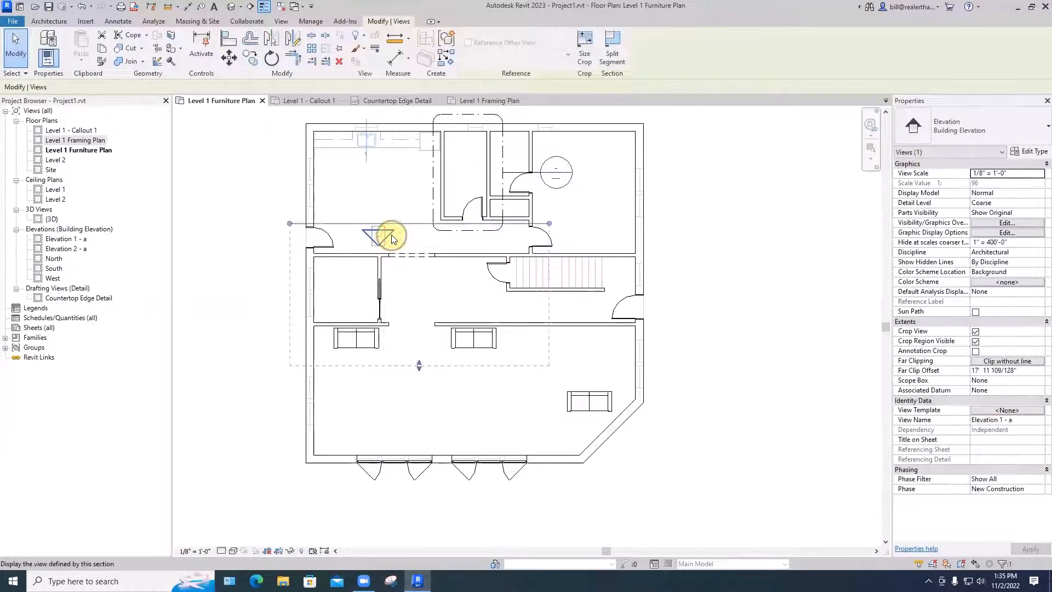
pyautogui.rightClick(392, 238)
pyautogui.click(441, 258)
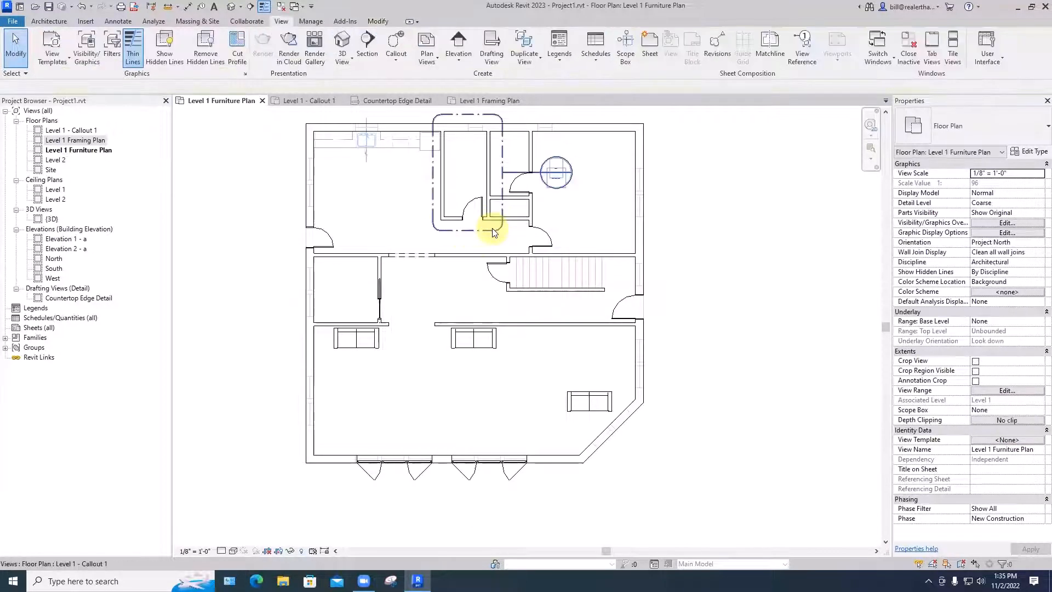
# Step: Hide the callout around the small rooms in the Level 1 Furniture Plan as an individual element
pyautogui.click(493, 230)
pyautogui.rightClick(493, 231)
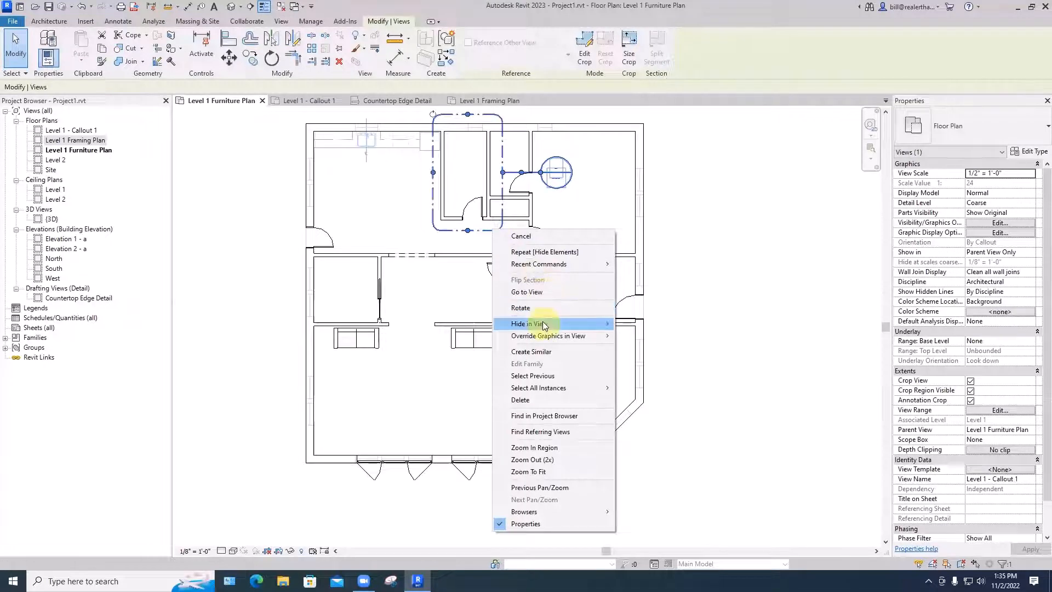
pyautogui.moveTo(544, 325)
pyautogui.click(625, 323)
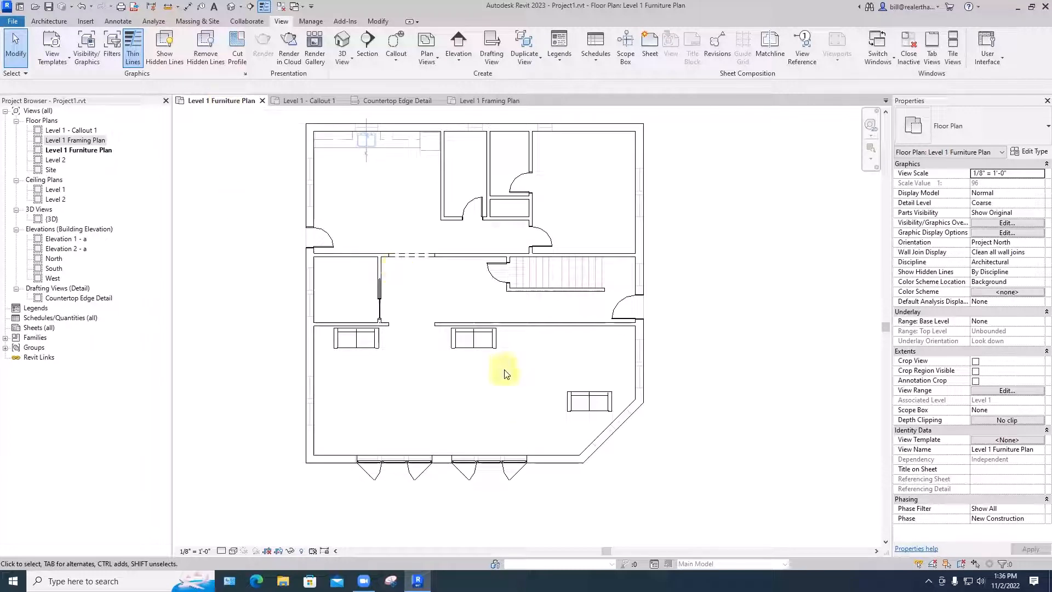
# Step: Place an aligned dimension in the Level 1 Framing Plan across the large lower room, between the inner faces of its west and east exterior walls
pyautogui.doubleClick(85, 141)
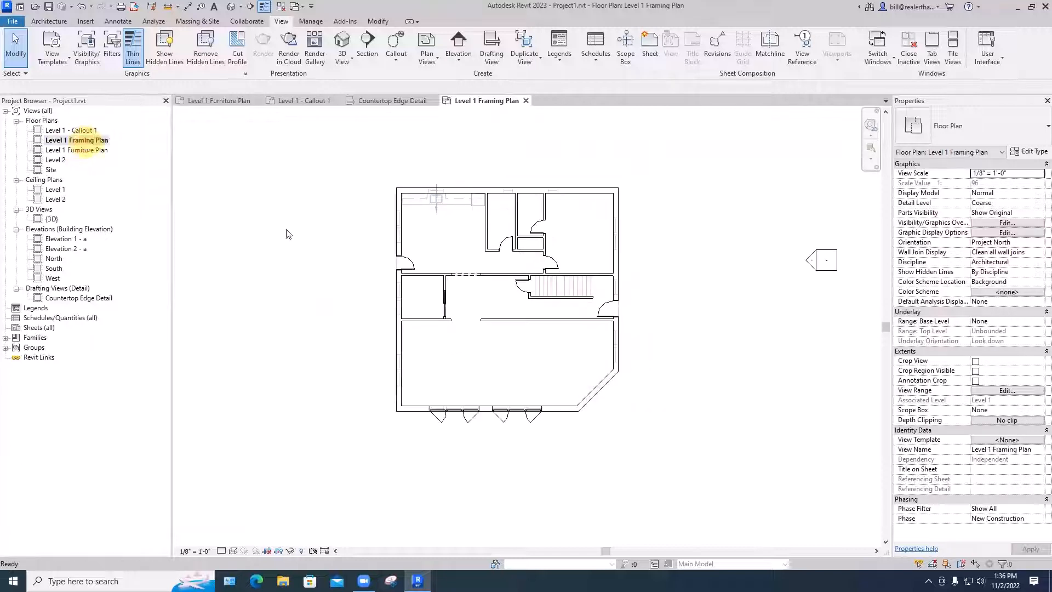
pyautogui.scroll(2, 435, 361)
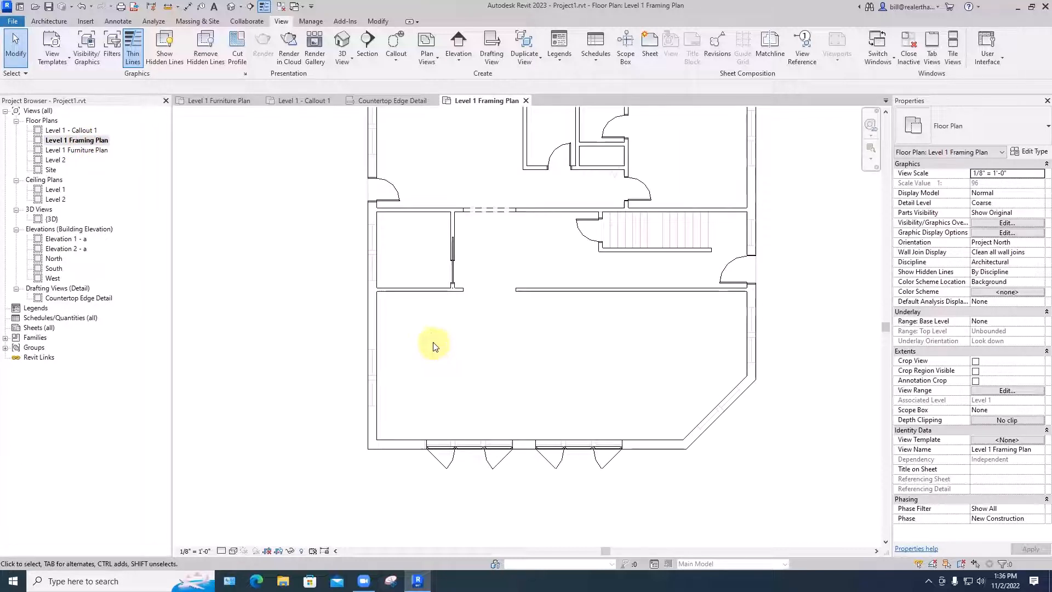
pyautogui.press('d')
pyautogui.press('i')
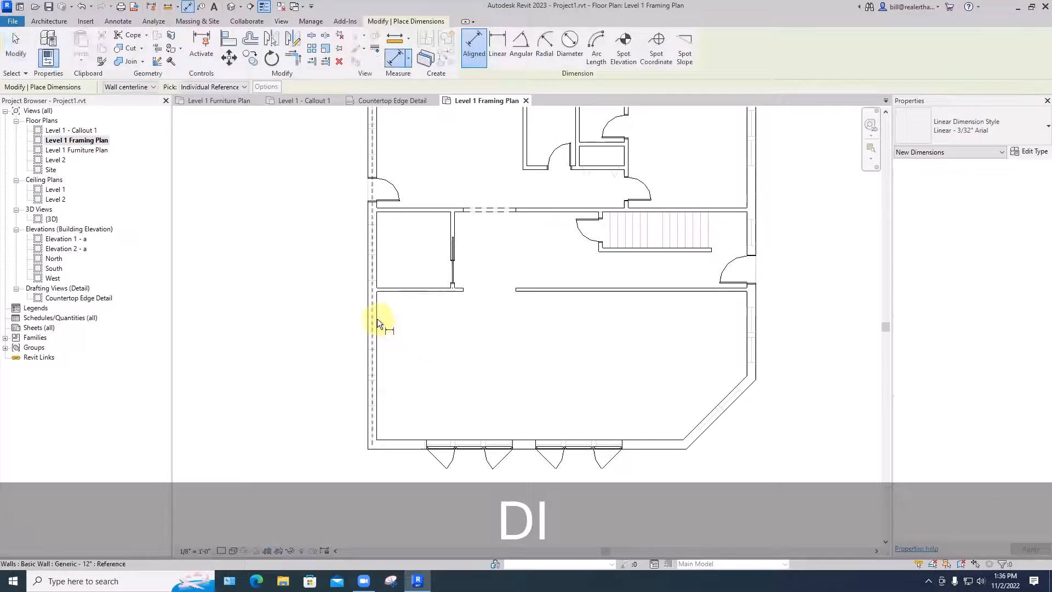
pyautogui.press('Tab')
pyautogui.click(377, 320)
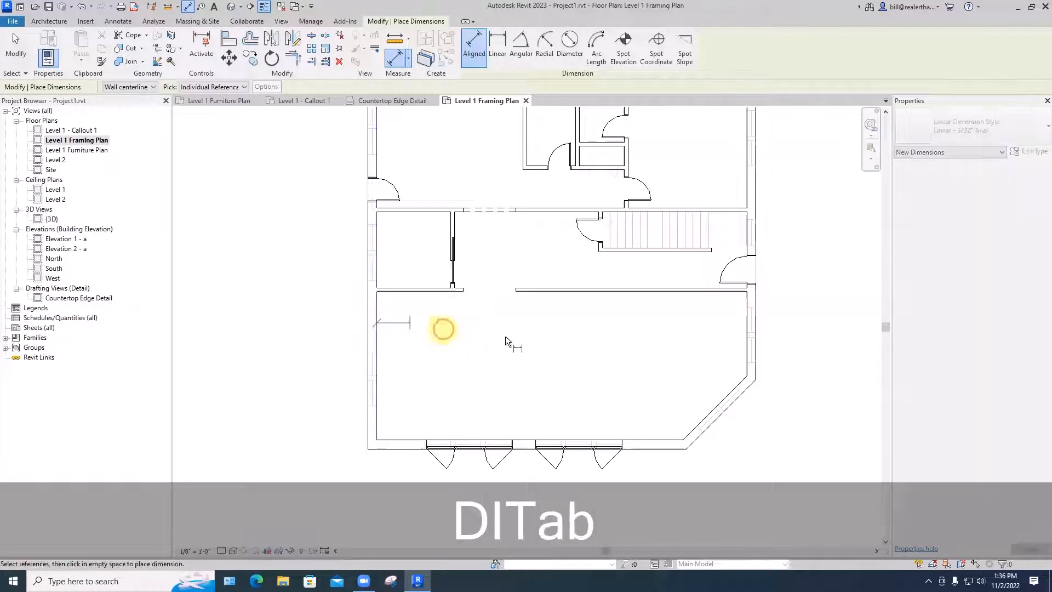
pyautogui.press('Tab')
pyautogui.click(746, 325)
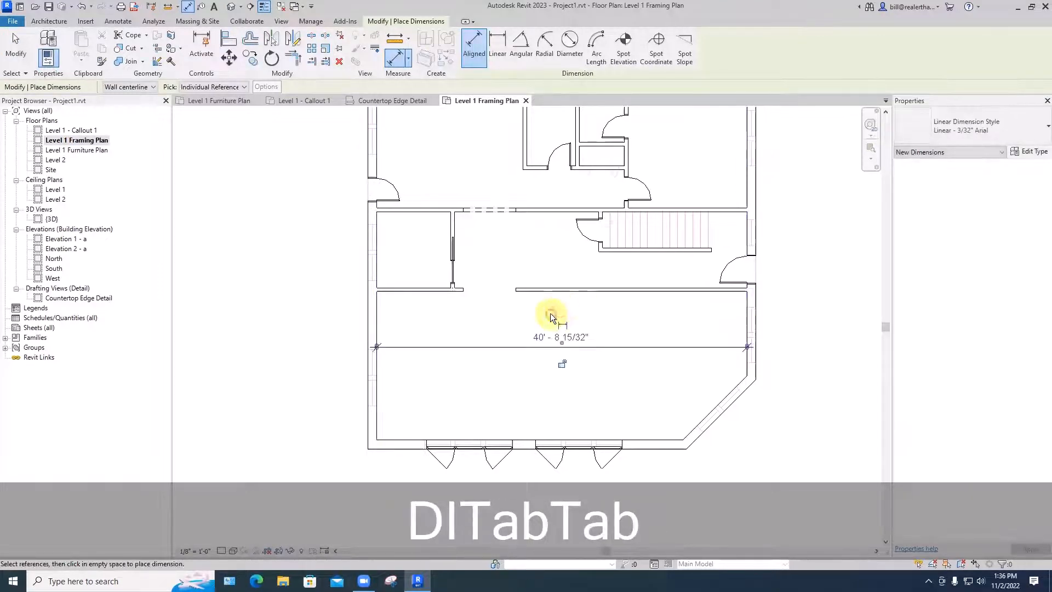
pyautogui.click(619, 347)
pyautogui.press('Escape')
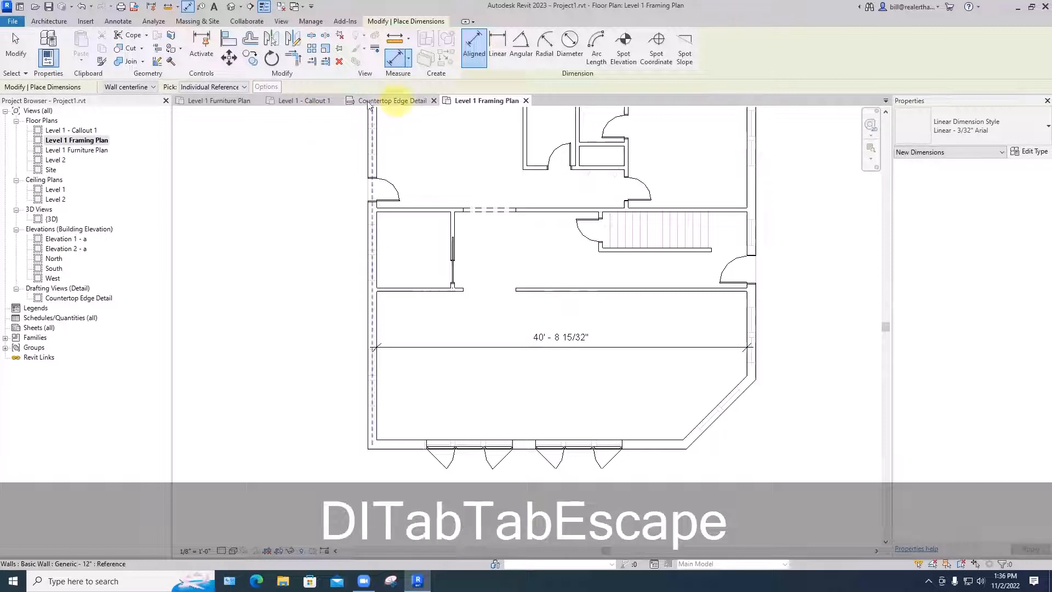
# Step: Close the Countertop Edge Detail and Level 1 - Callout 1 views and tile the Framing and Furniture Plans side by side for comparison
pyautogui.click(433, 101)
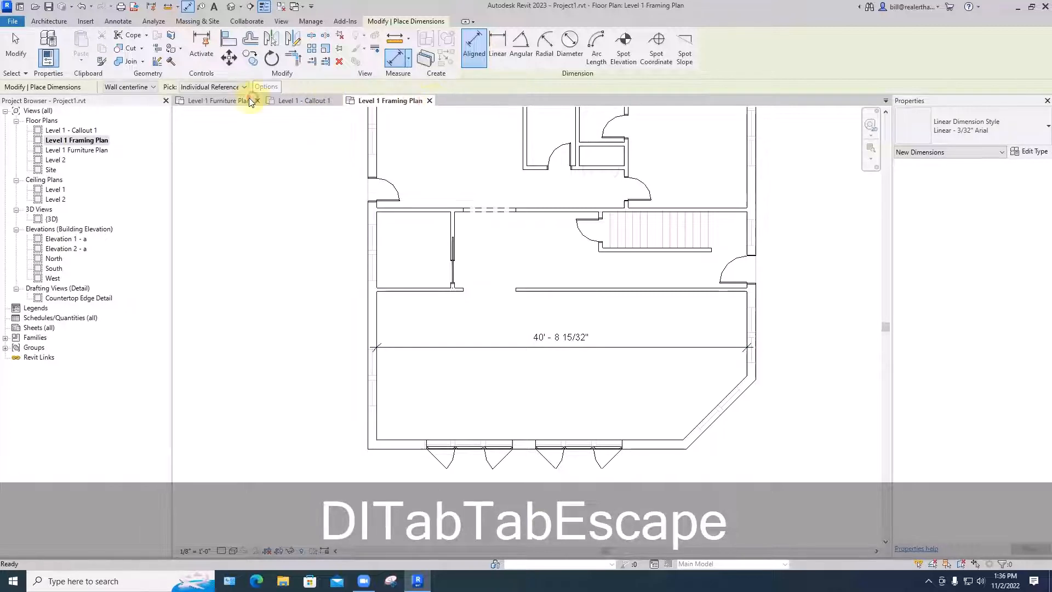
pyautogui.click(337, 101)
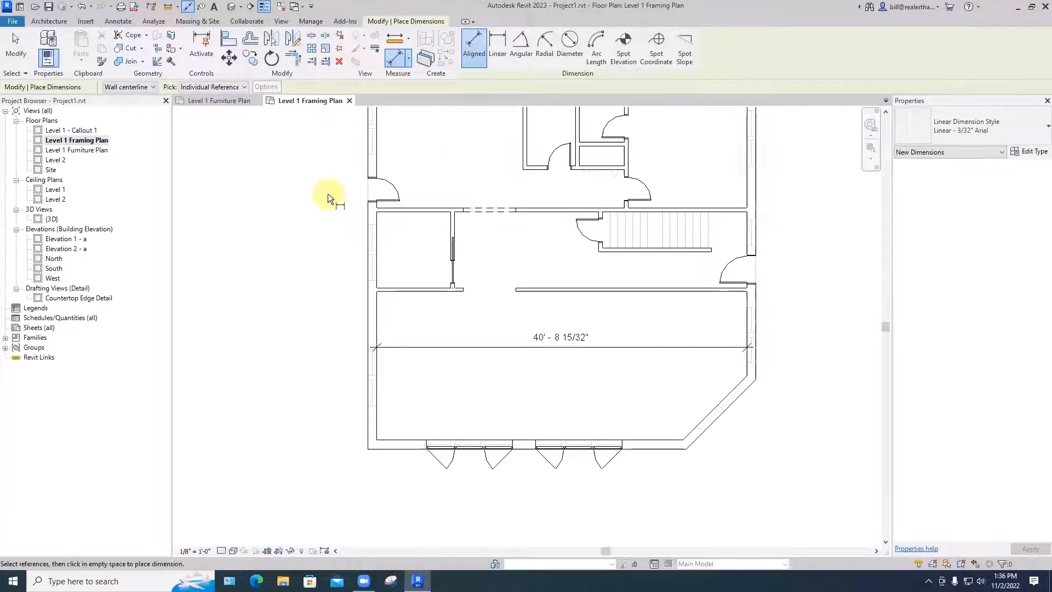
pyautogui.press('w')
pyautogui.press('t')
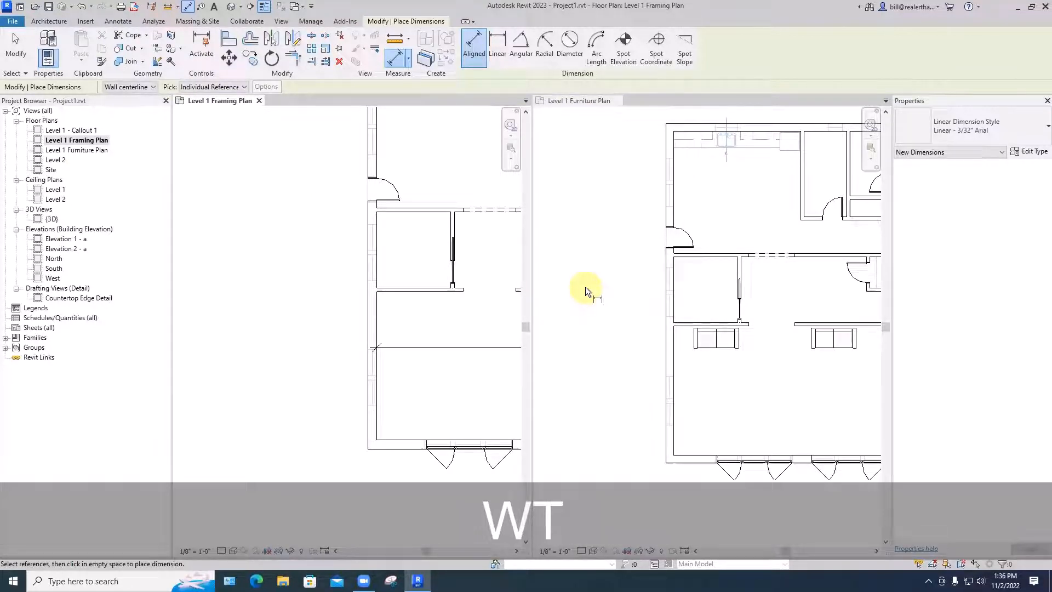
pyautogui.press('z')
pyautogui.press('a')
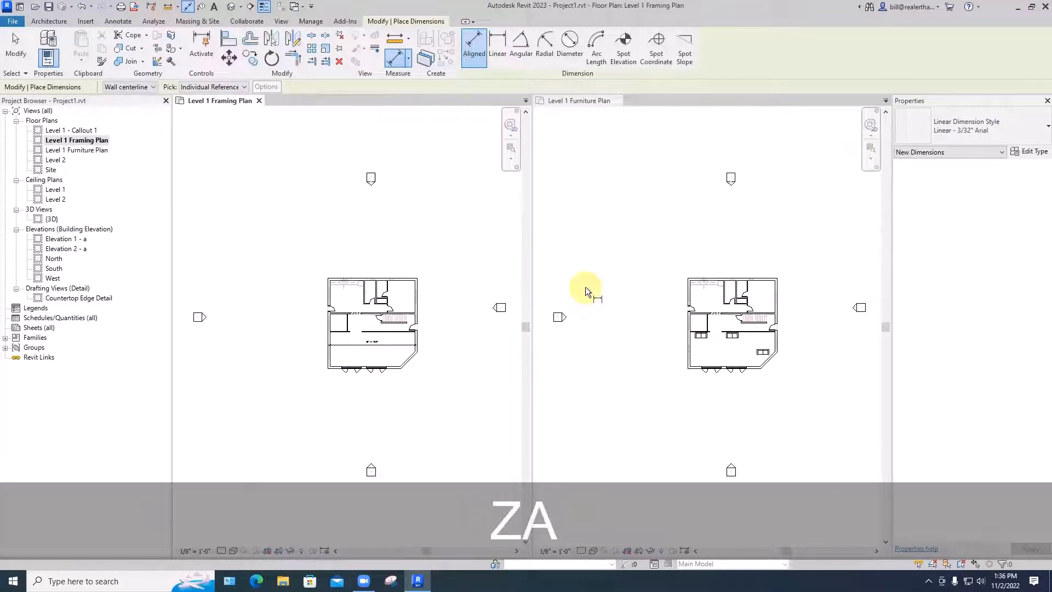
pyautogui.press('space')
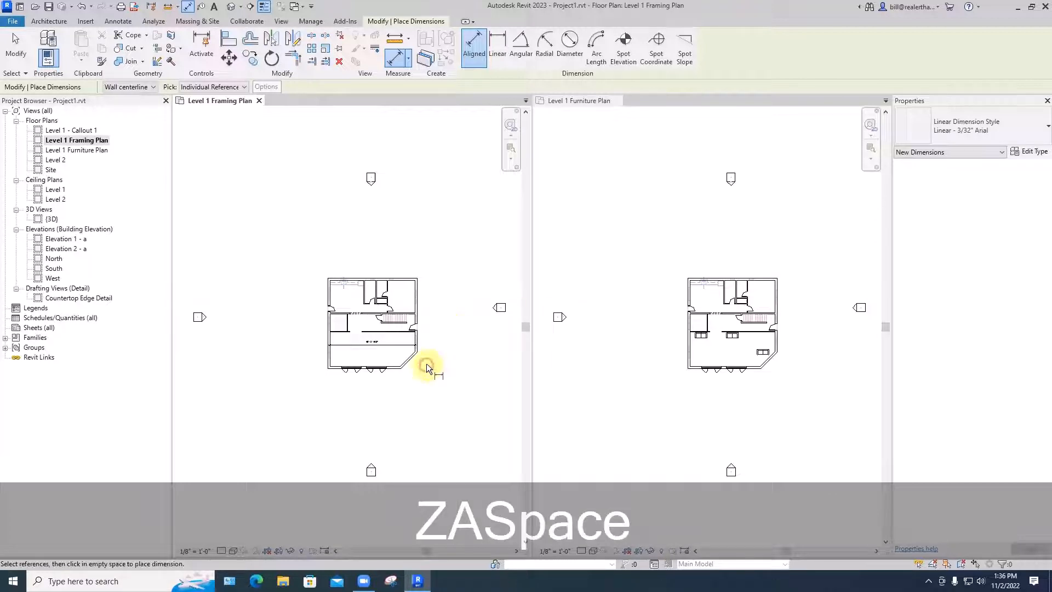
pyautogui.scroll(3, 422, 350)
pyautogui.scroll(4, 731, 343)
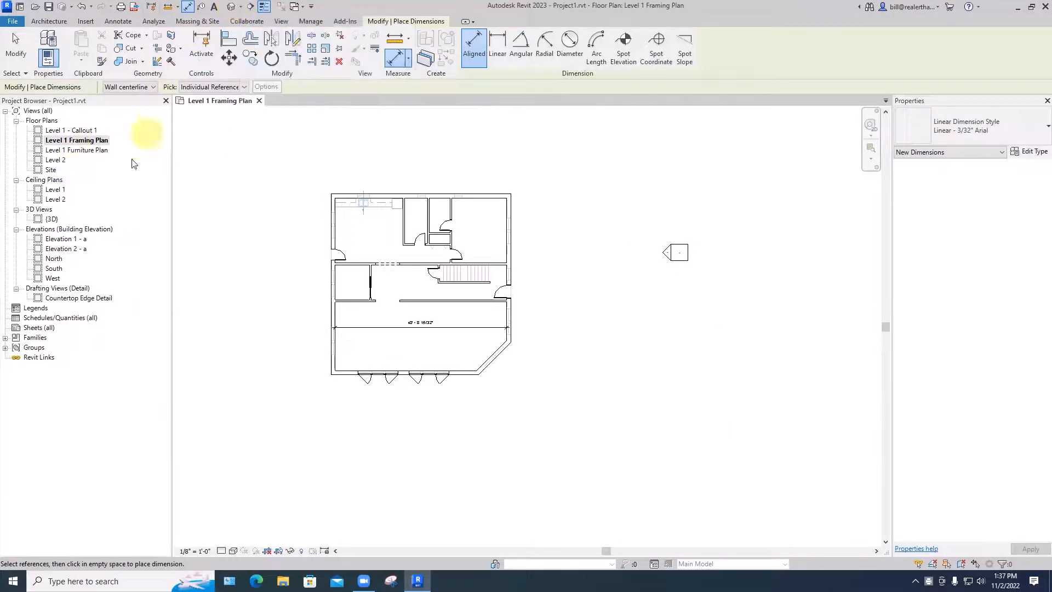
# Step: Delete the existing {3D} view from the project's 3D Views
pyautogui.click(52, 218)
pyautogui.rightClick(52, 218)
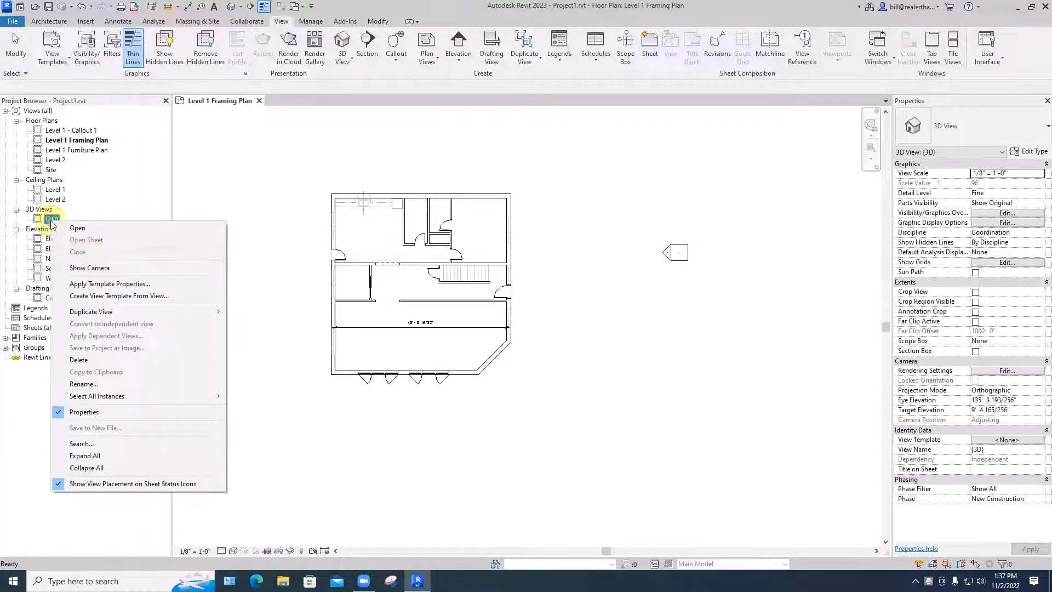
pyautogui.click(77, 359)
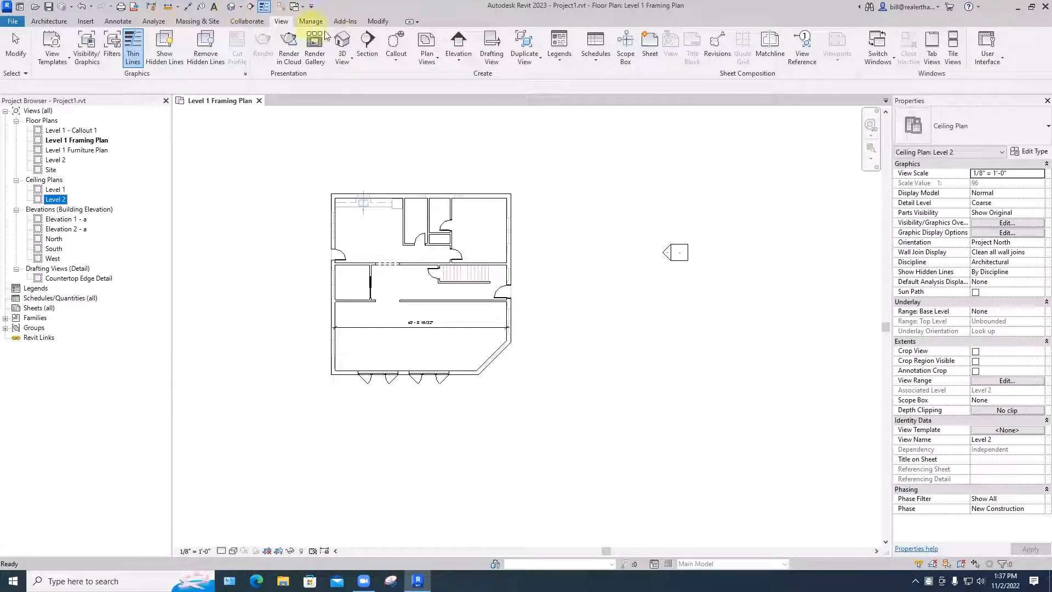
# Step: Create a new default 3D view and examine the Level 1 and Level 2 markers and the building
pyautogui.click(341, 41)
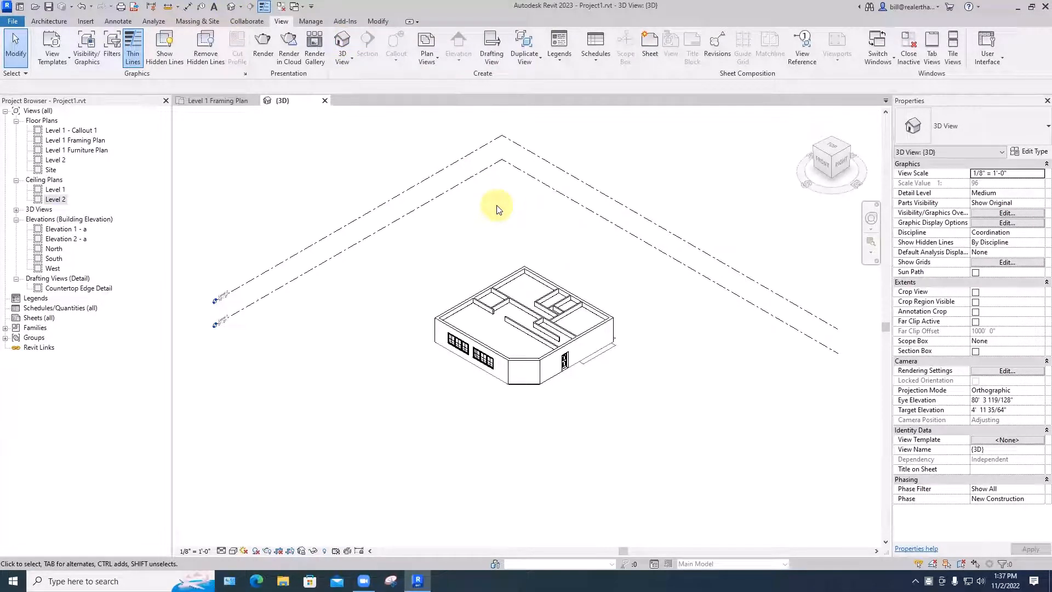
pyautogui.scroll(1, 226, 314)
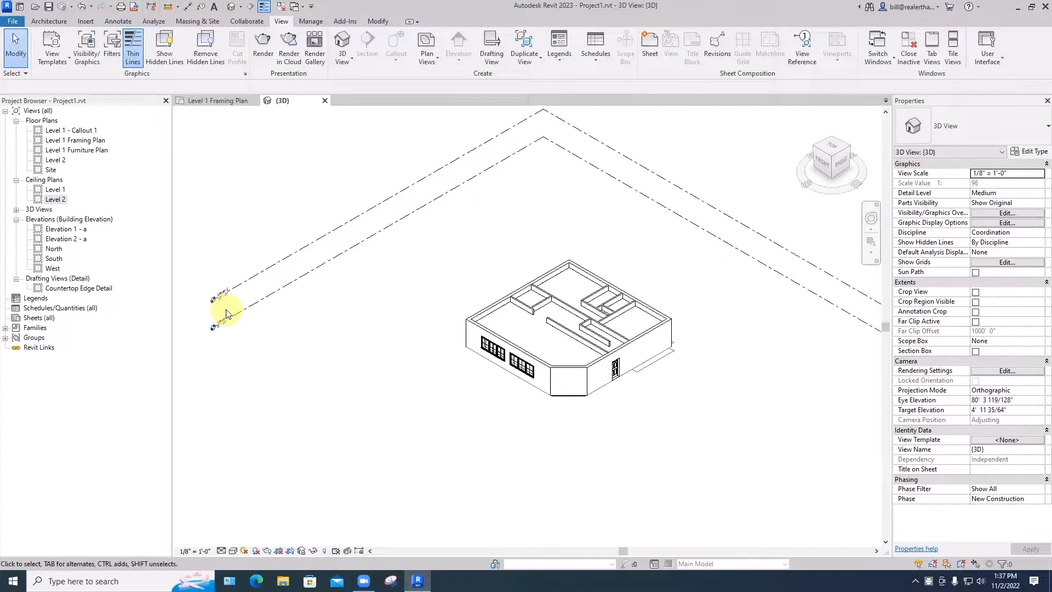
pyautogui.scroll(5, 226, 314)
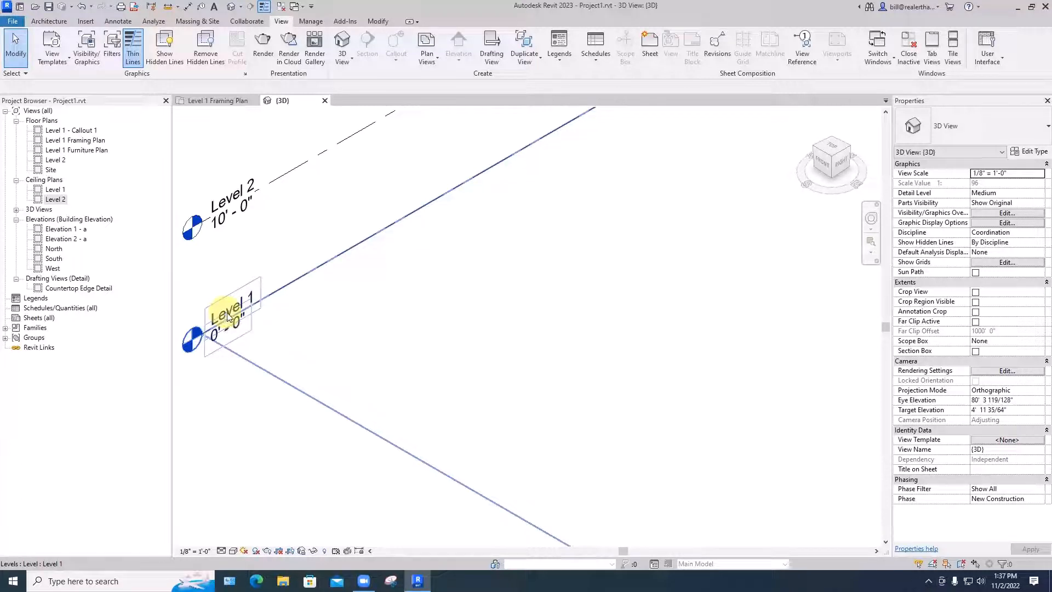
pyautogui.scroll(-3, 272, 215)
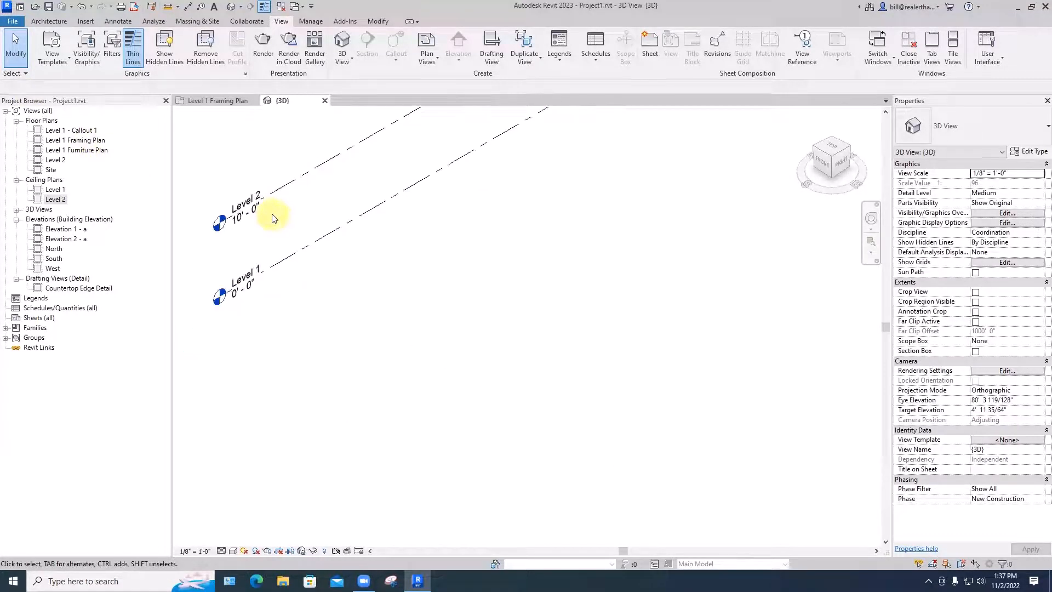
pyautogui.scroll(-6, 387, 241)
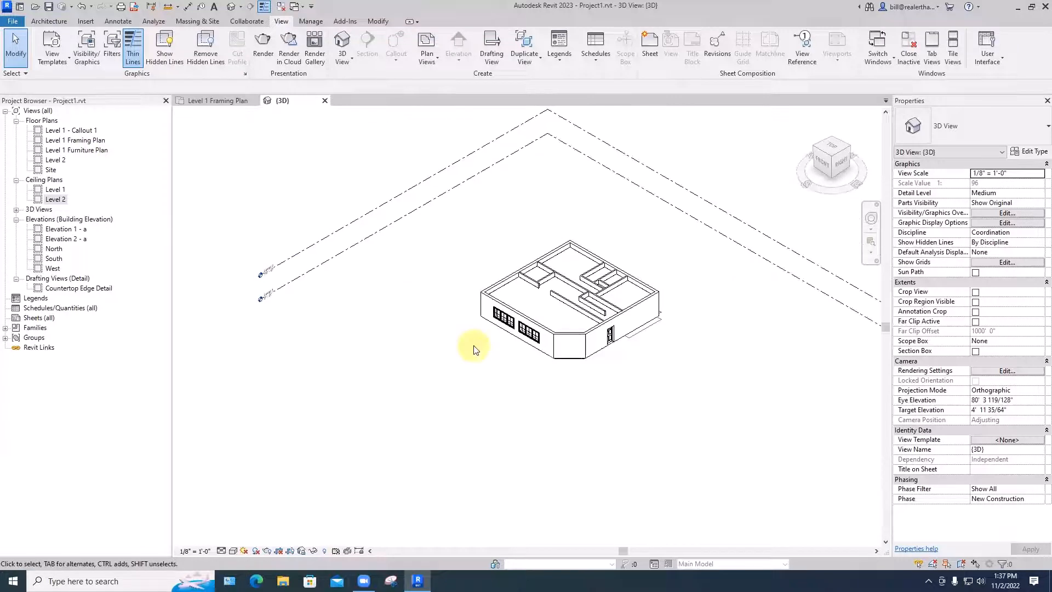
pyautogui.scroll(5, 474, 350)
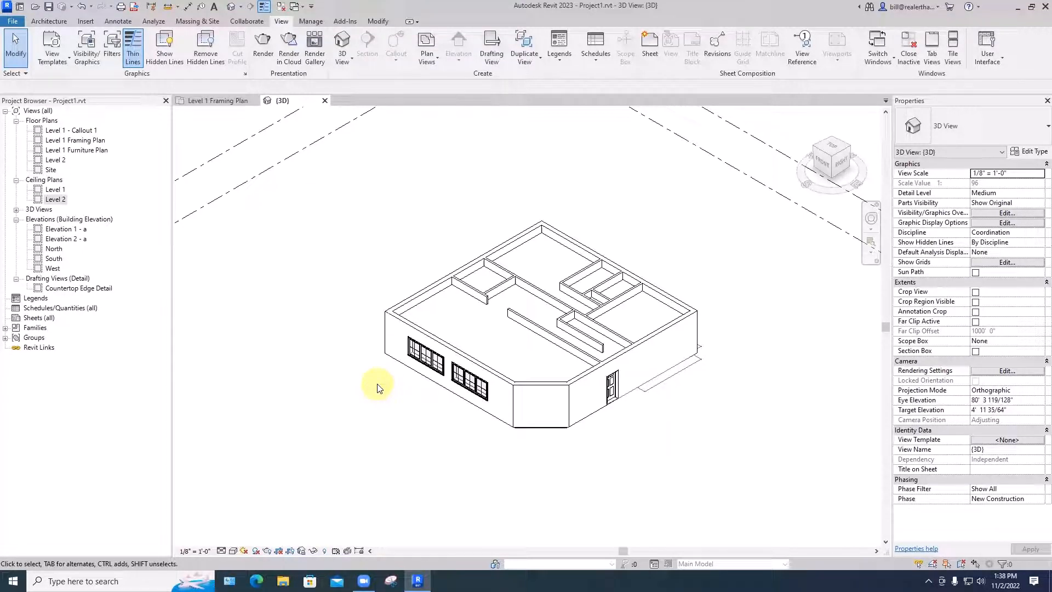
# Step: Hide the entire ceilings category in the 3D view, using the large room's ceiling, and view the interior from above
pyautogui.click(438, 295)
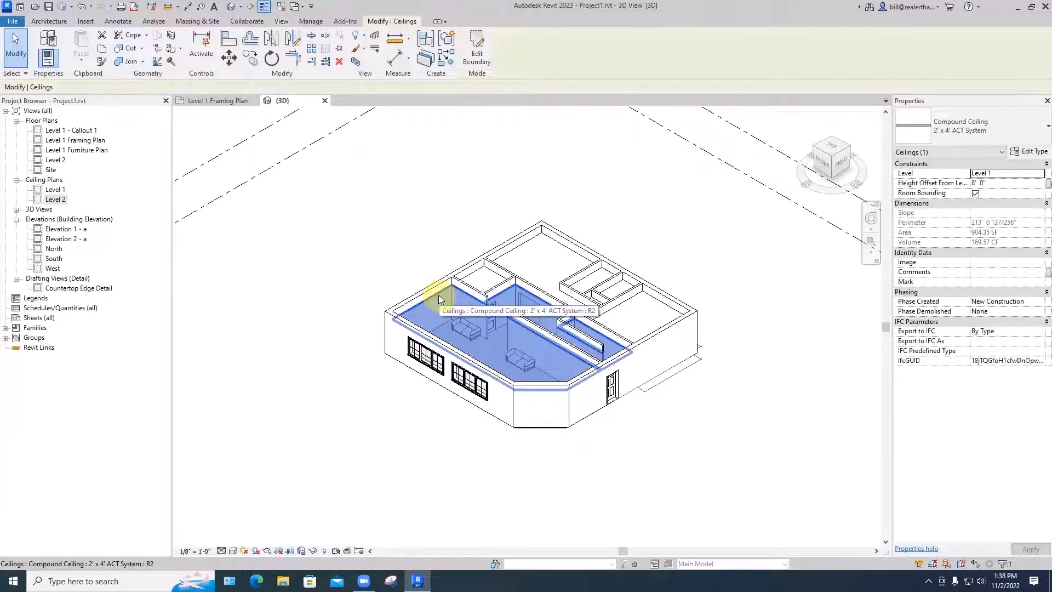
pyautogui.rightClick(439, 295)
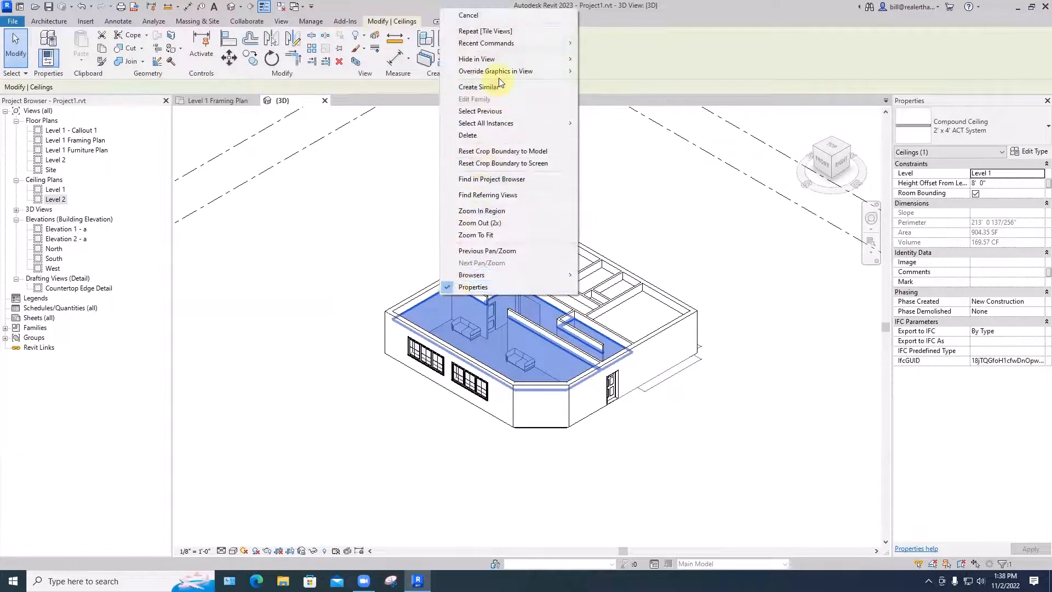
pyautogui.moveTo(500, 59)
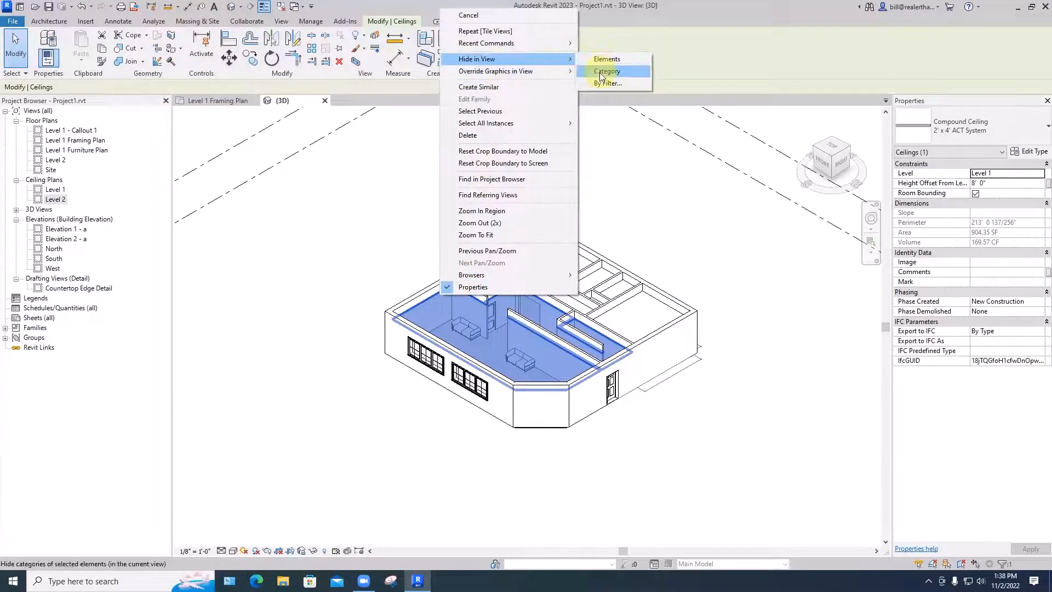
pyautogui.click(599, 72)
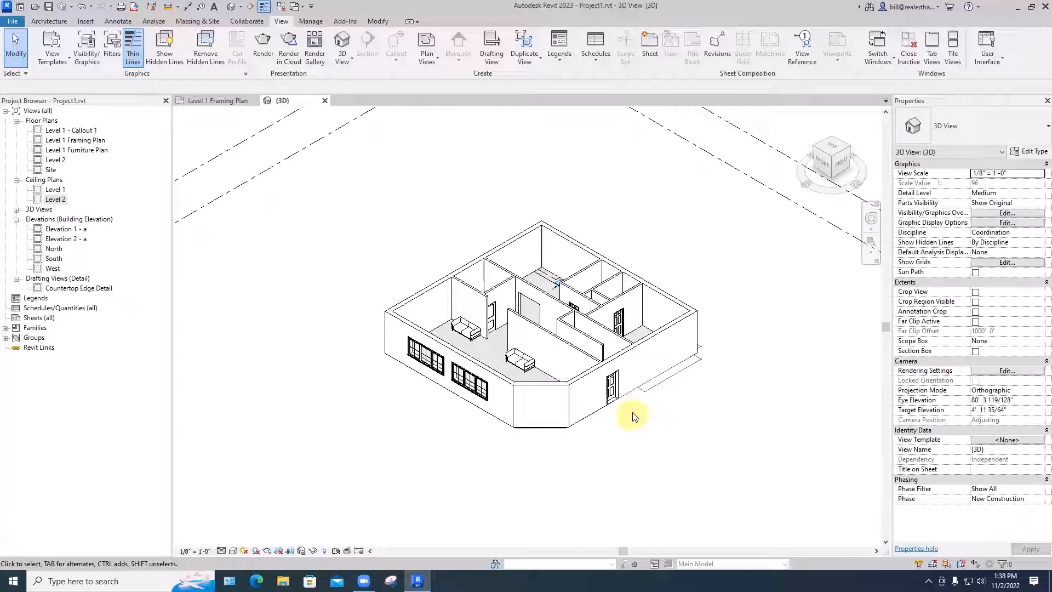
pyautogui.moveTo(632, 416)
pyautogui.keyDown('shift'); pyautogui.mouseDown(button='middle')
pyautogui.moveTo(629, 449)
pyautogui.moveTo(629, 415)
pyautogui.mouseUp(button='middle'); pyautogui.keyUp('shift')
pyautogui.scroll(3, 630, 441)
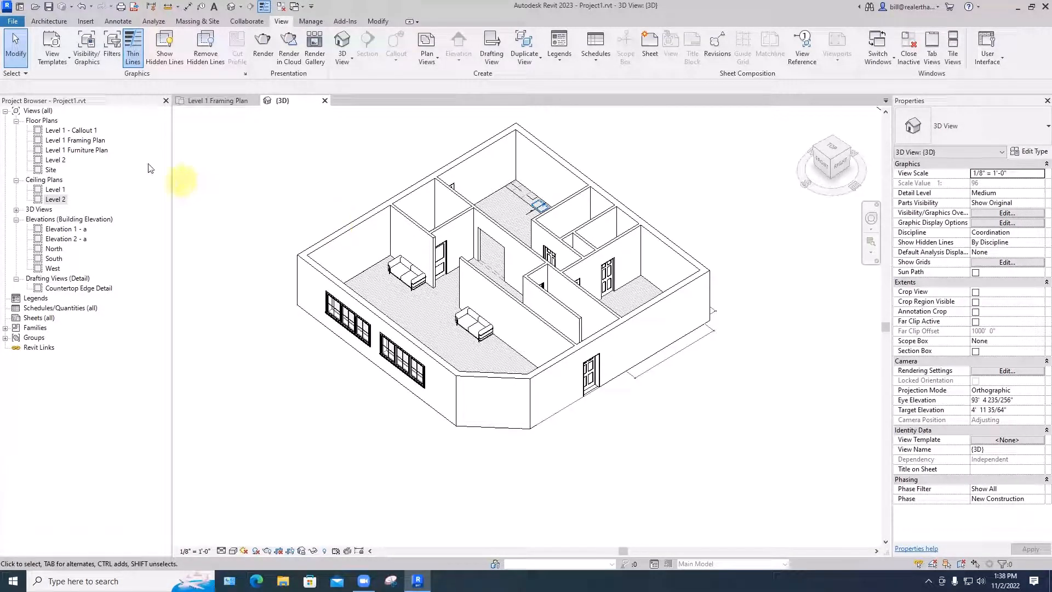
# Step: Save the project and place a camera in Level 1 Framing Plan, outside the angled corner and aimed into the large room
pyautogui.doubleClick(82, 141)
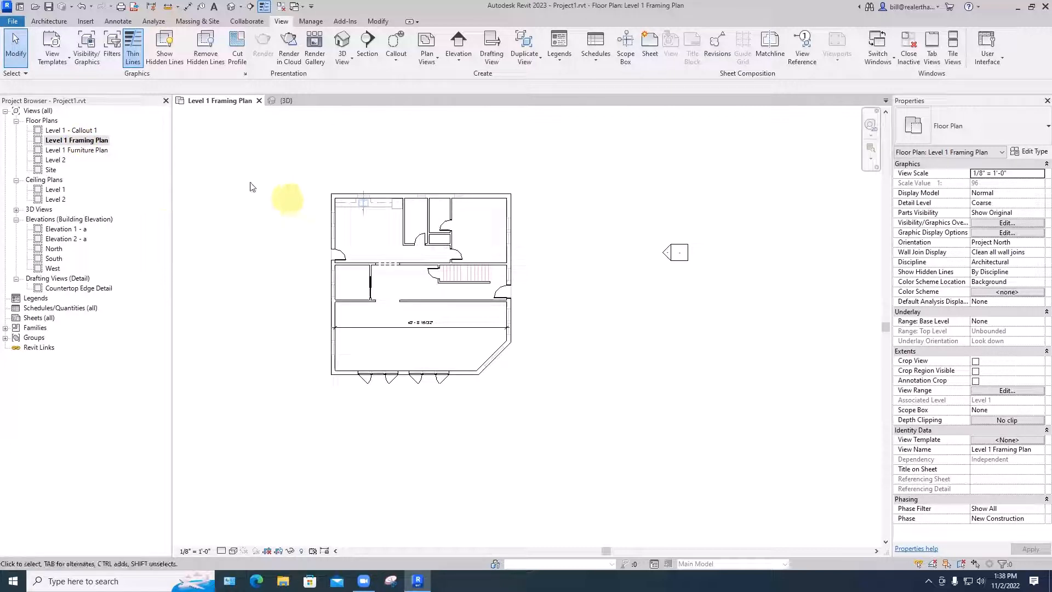
pyautogui.click(240, 8)
pyautogui.click(237, 34)
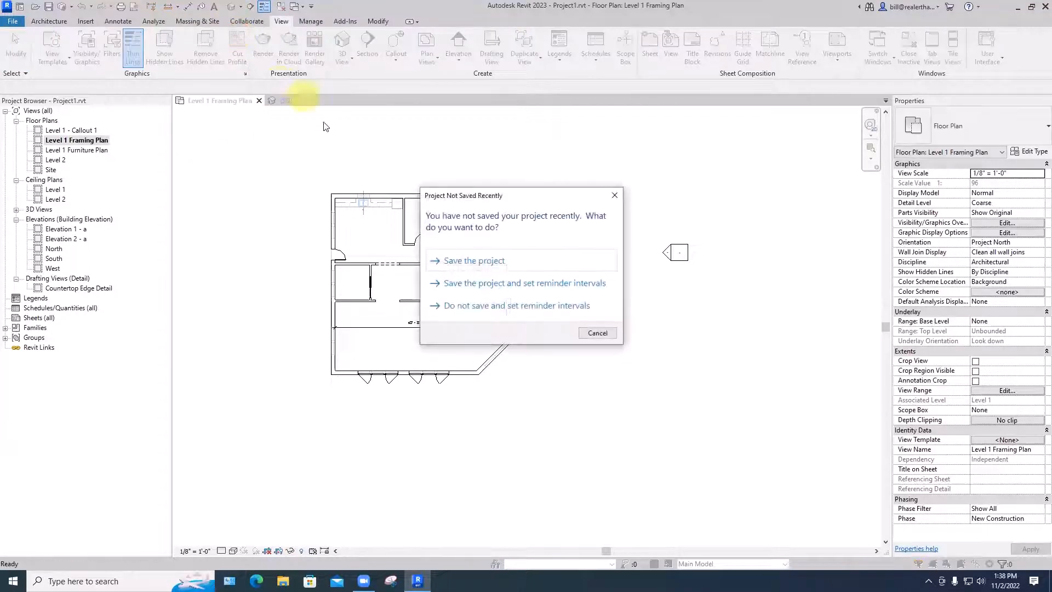
pyautogui.click(454, 262)
pyautogui.click(567, 467)
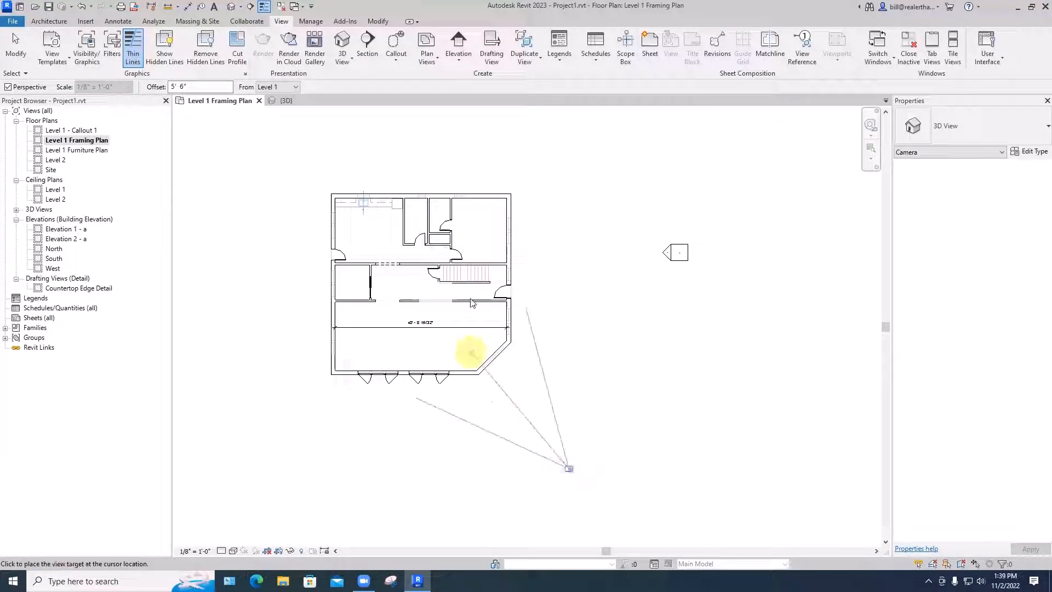
pyautogui.click(453, 336)
pyautogui.scroll(-3, 454, 335)
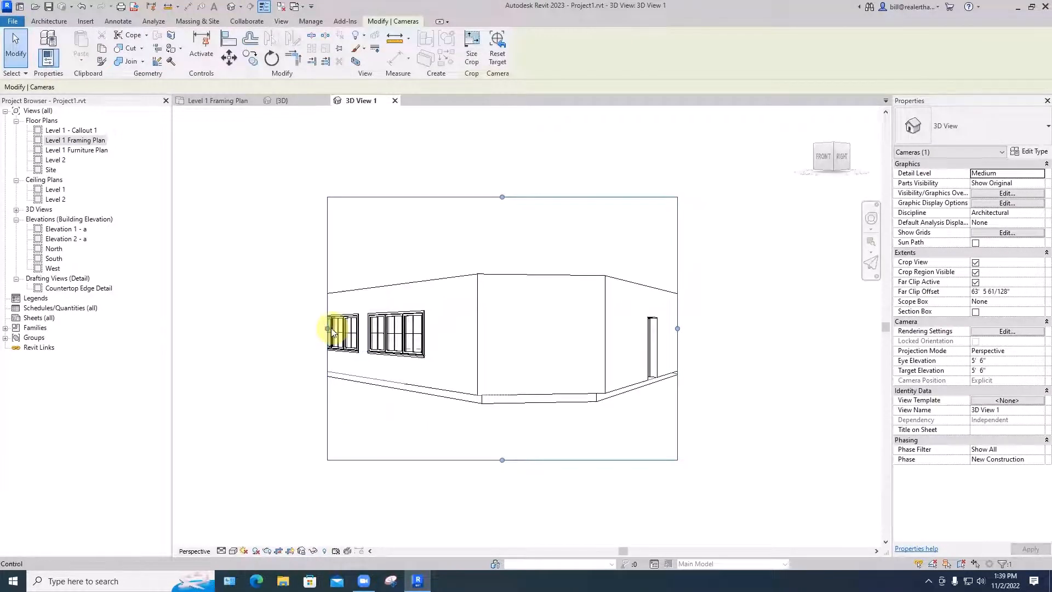
# Step: Widen the new camera view's crop region on both sides to take in the full width of the building
pyautogui.moveTo(327, 328); pyautogui.dragTo(277, 340)
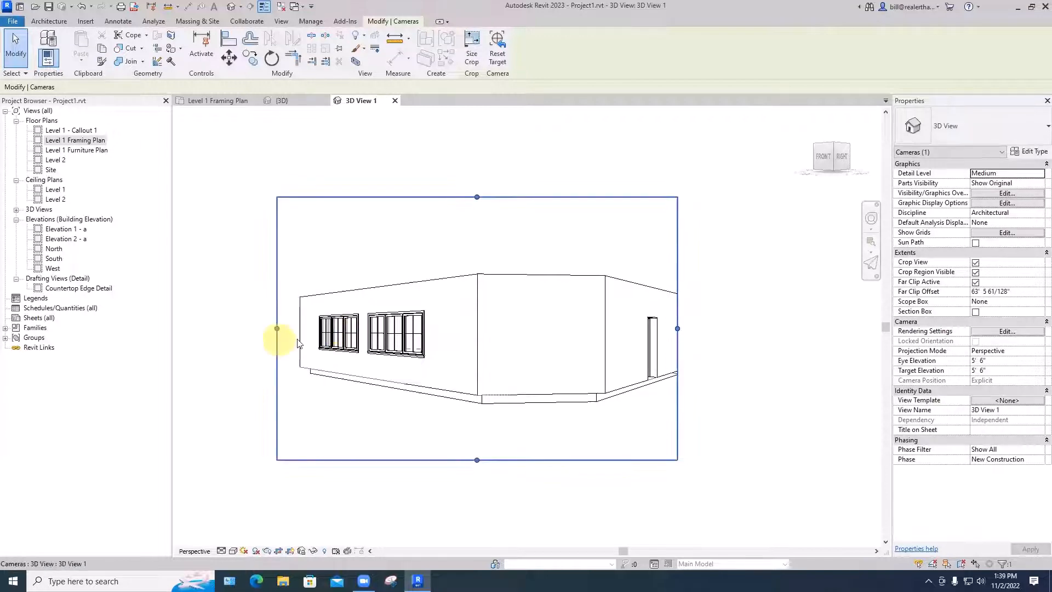
pyautogui.moveTo(677, 328); pyautogui.dragTo(713, 328)
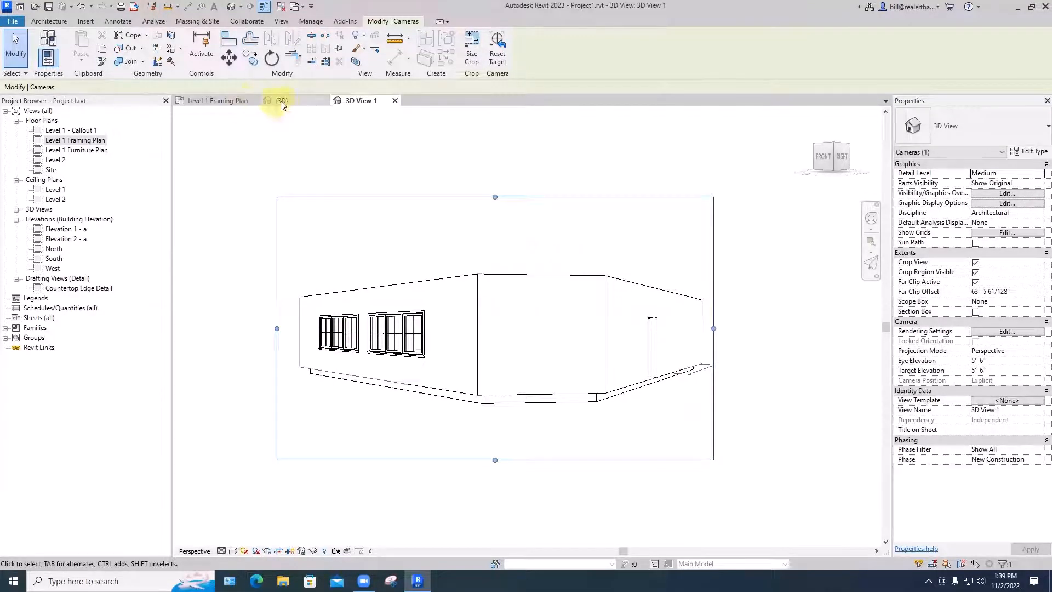
# Step: Close the {3D} view and tile Level 1 Framing Plan and 3D View 1 side by side, each fitted to its window
pyautogui.click(238, 102)
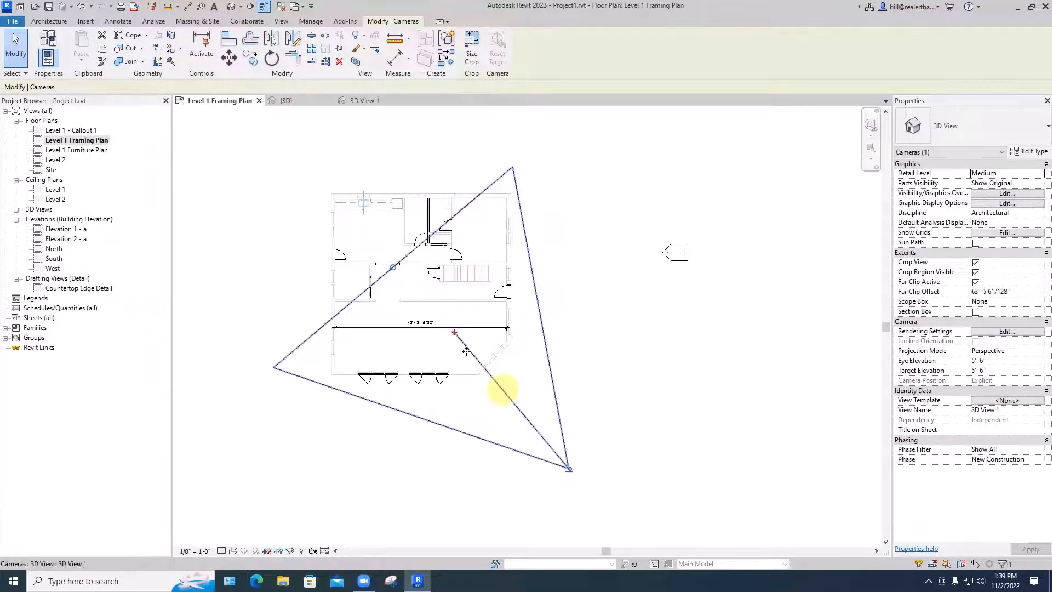
pyautogui.click(391, 266)
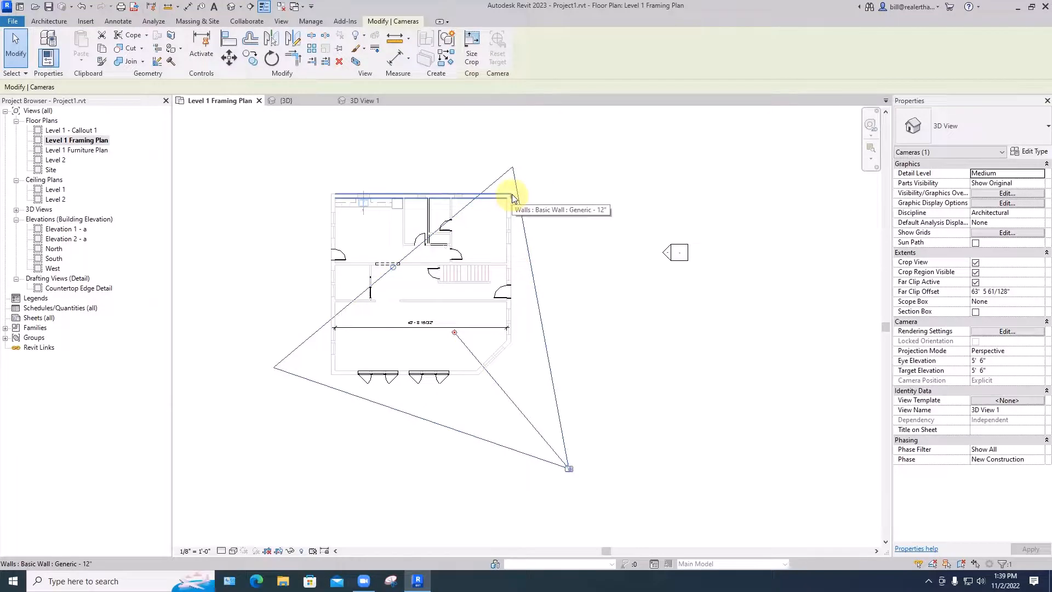
pyautogui.click(327, 100)
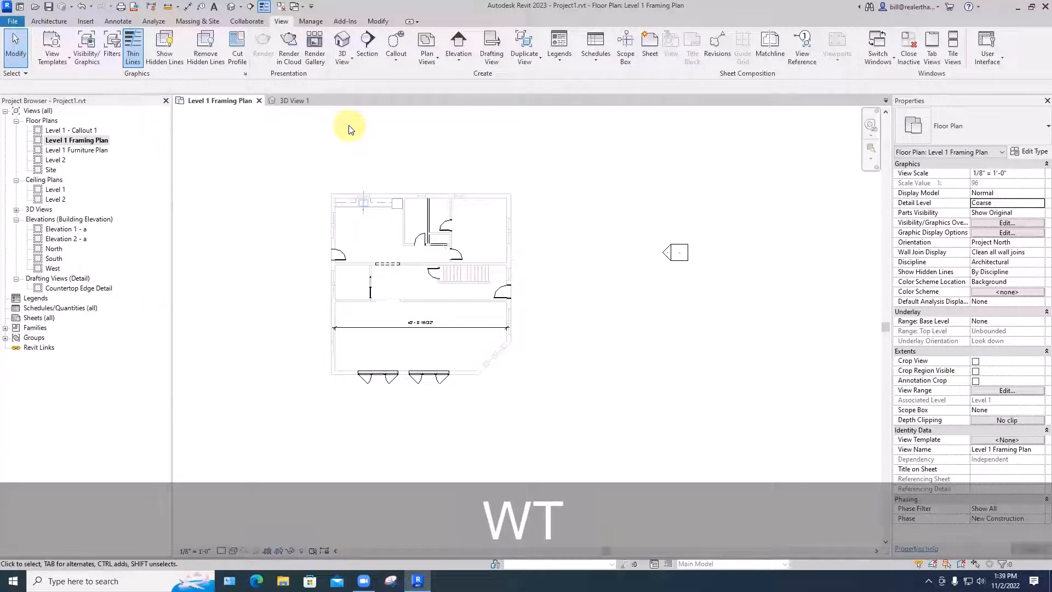
pyautogui.press('Escape')
pyautogui.press('Escape')
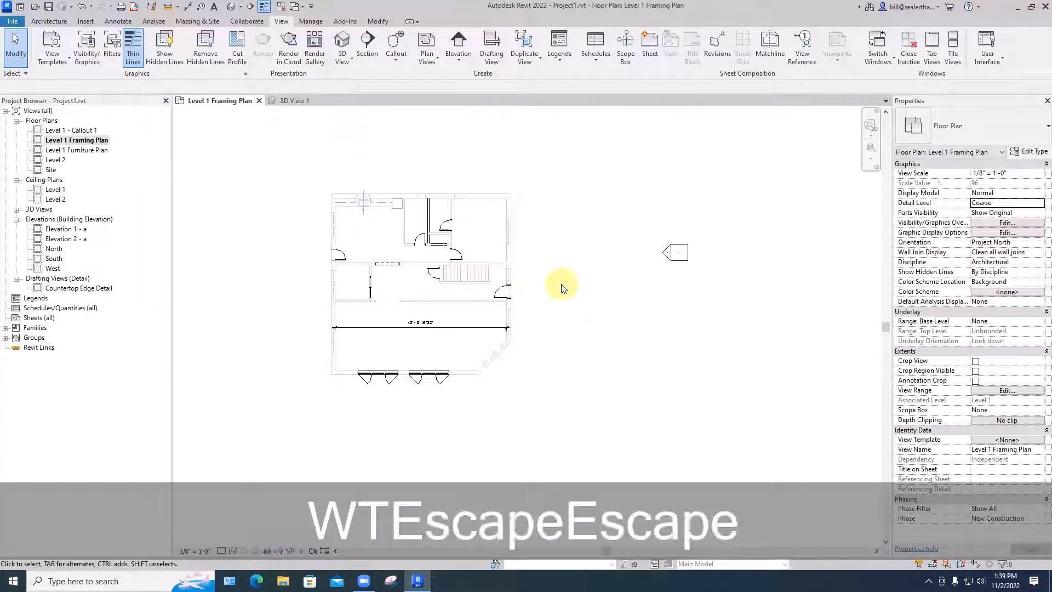
pyautogui.press('w')
pyautogui.press('t')
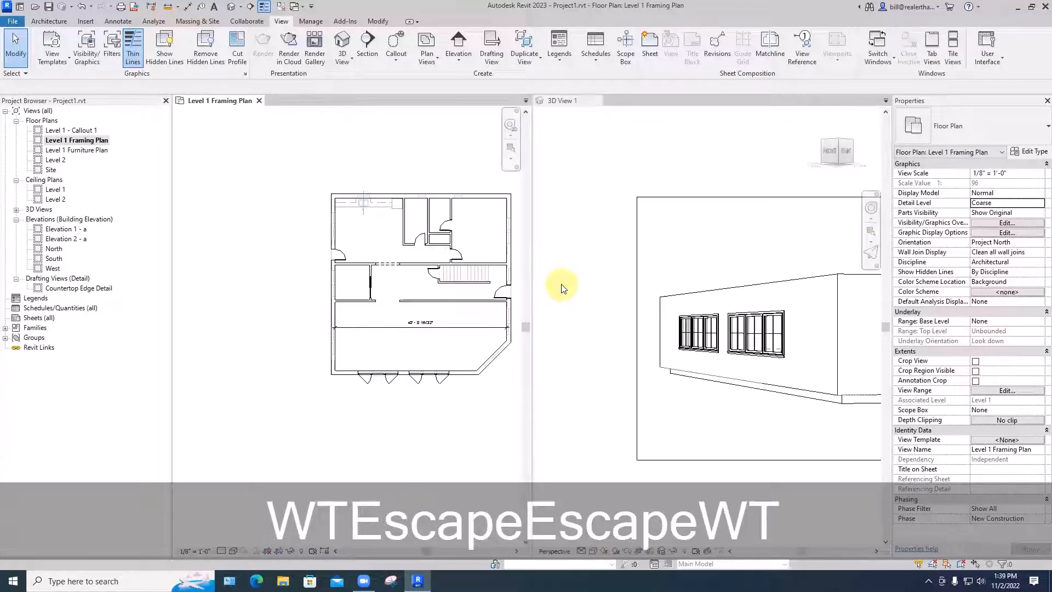
pyautogui.press('z')
pyautogui.press('a')
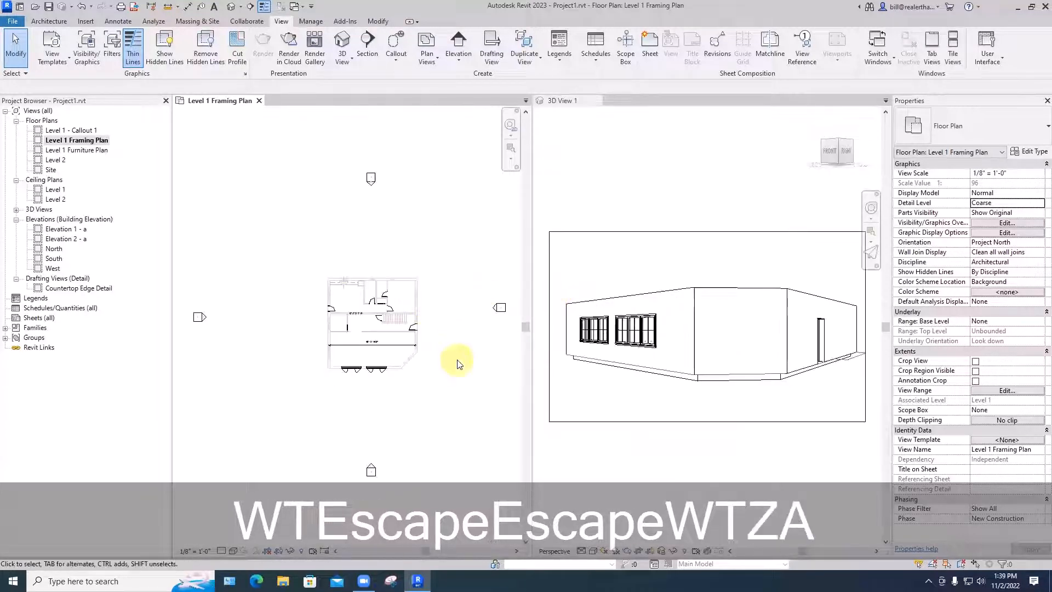
pyautogui.scroll(2, 401, 380)
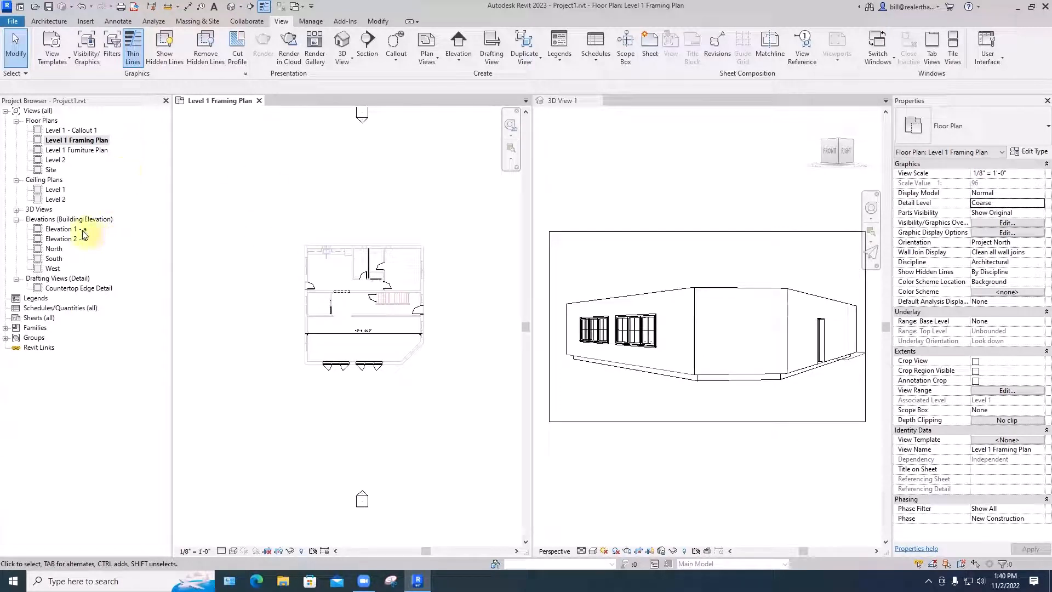
# Step: Show the 3D View 1 camera in the framing plan and shorten its far clip offset to about 51' 1"
pyautogui.click(16, 210)
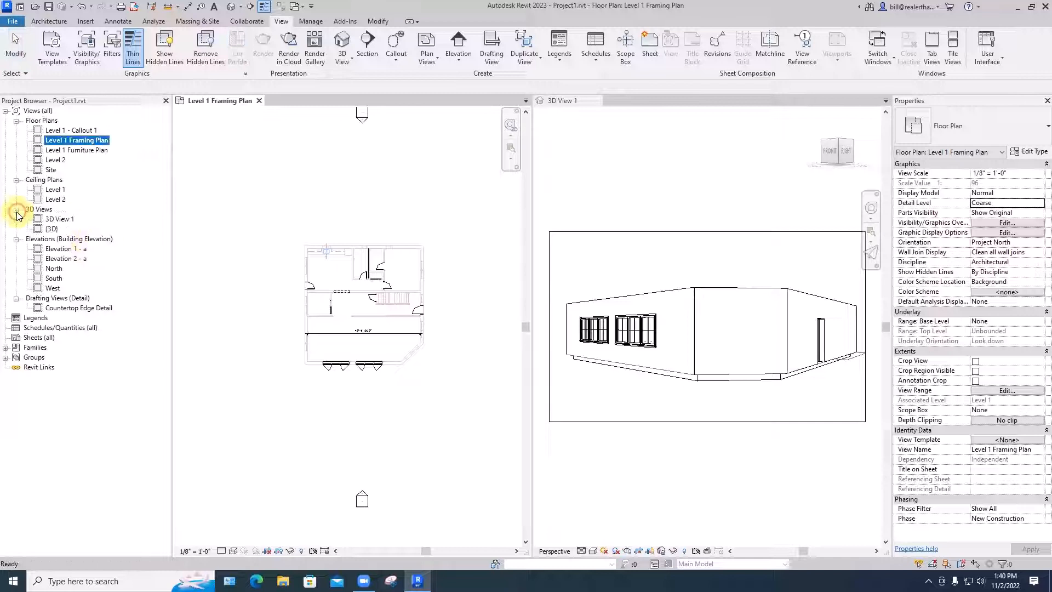
pyautogui.rightClick(57, 220)
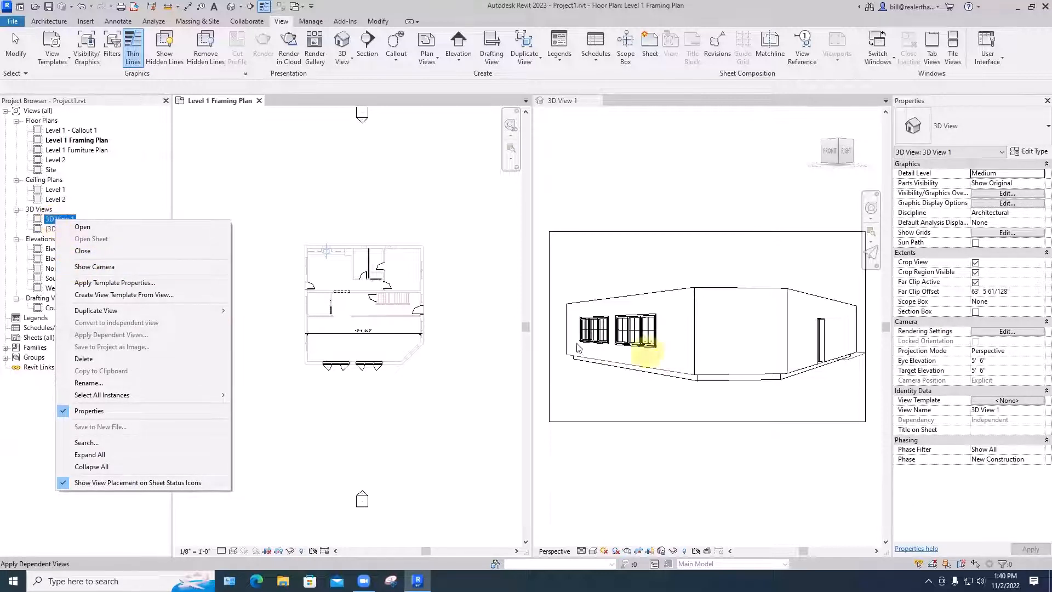
pyautogui.click(102, 267)
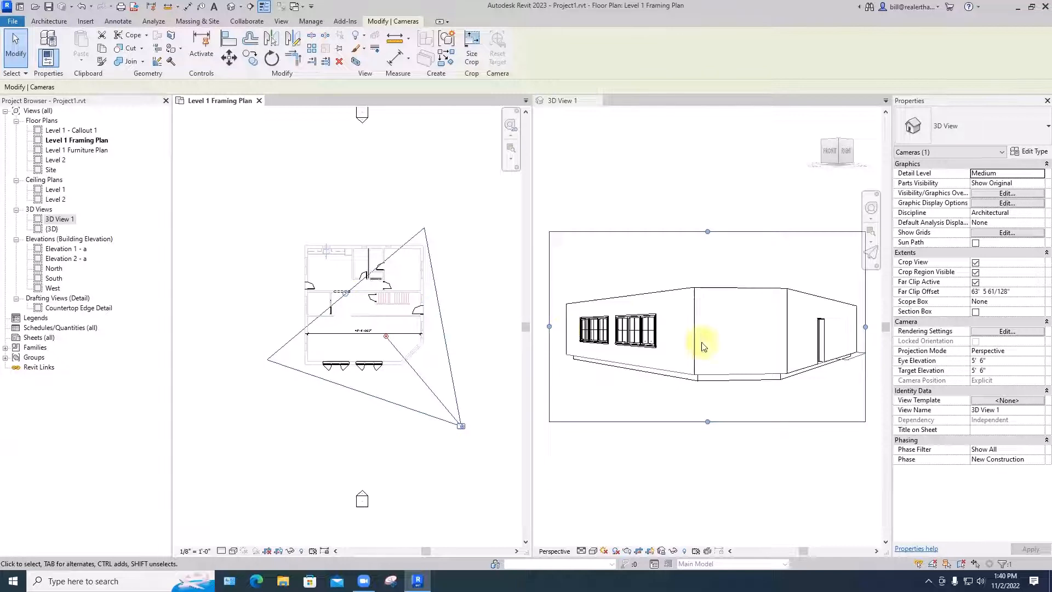
pyautogui.moveTo(345, 293); pyautogui.dragTo(363, 328)
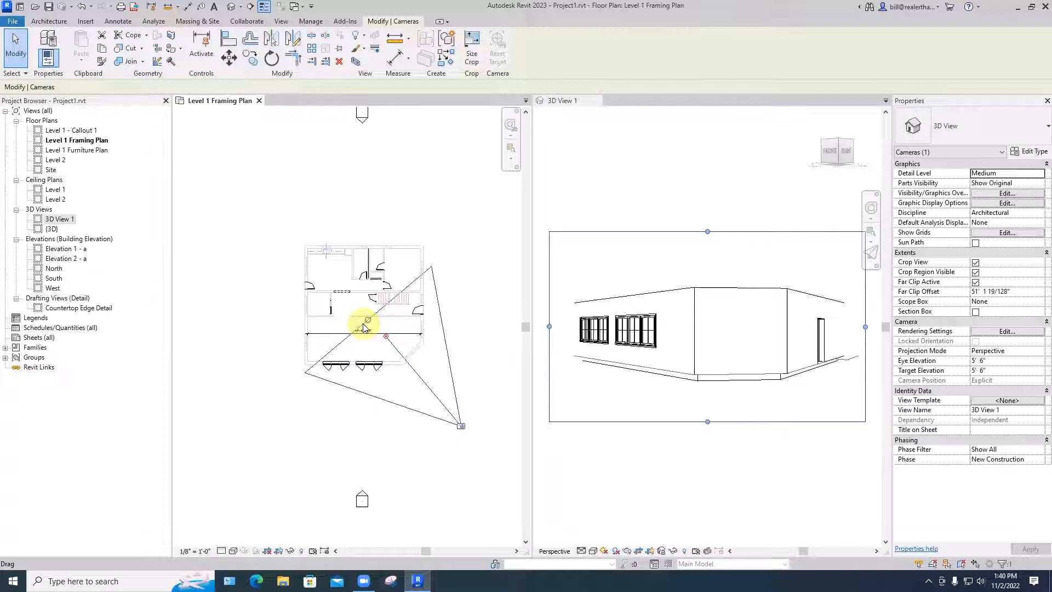
# Step: Turn off Far Clip Active for 3D View 1
pyautogui.click(448, 262)
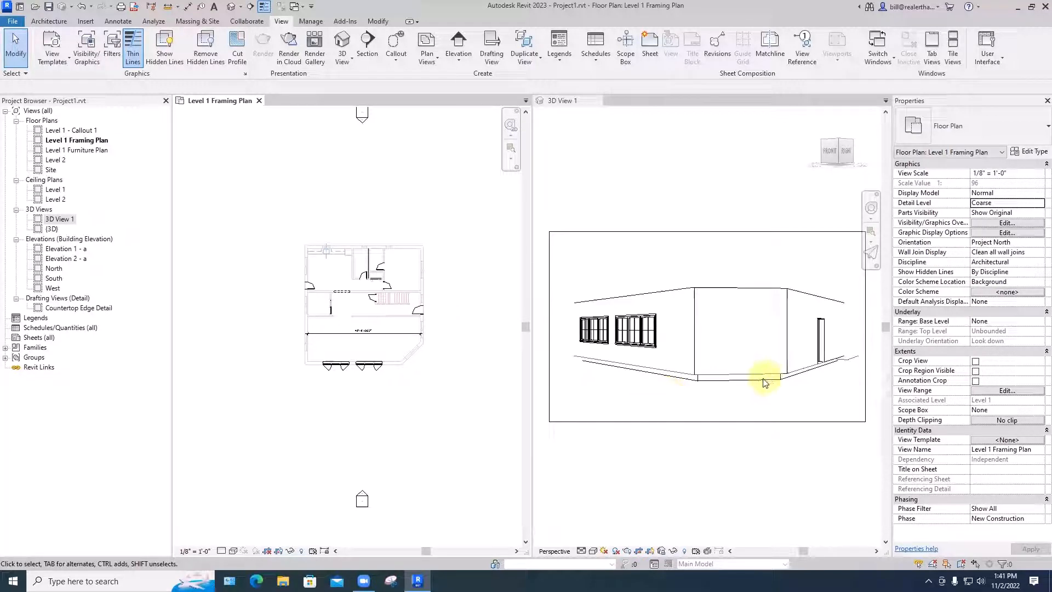
pyautogui.click(736, 212)
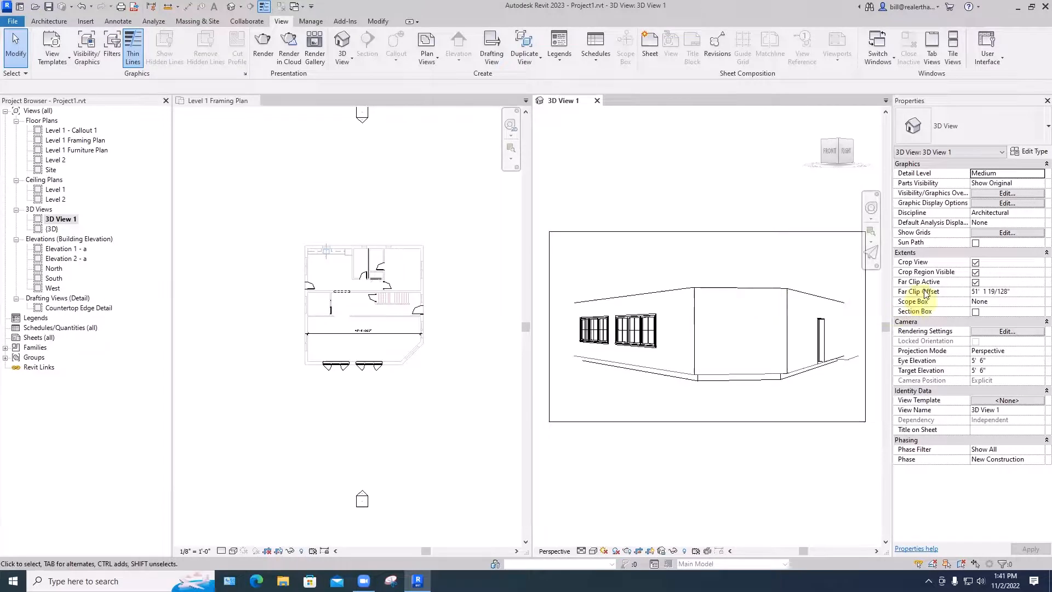
pyautogui.moveTo(926, 286)
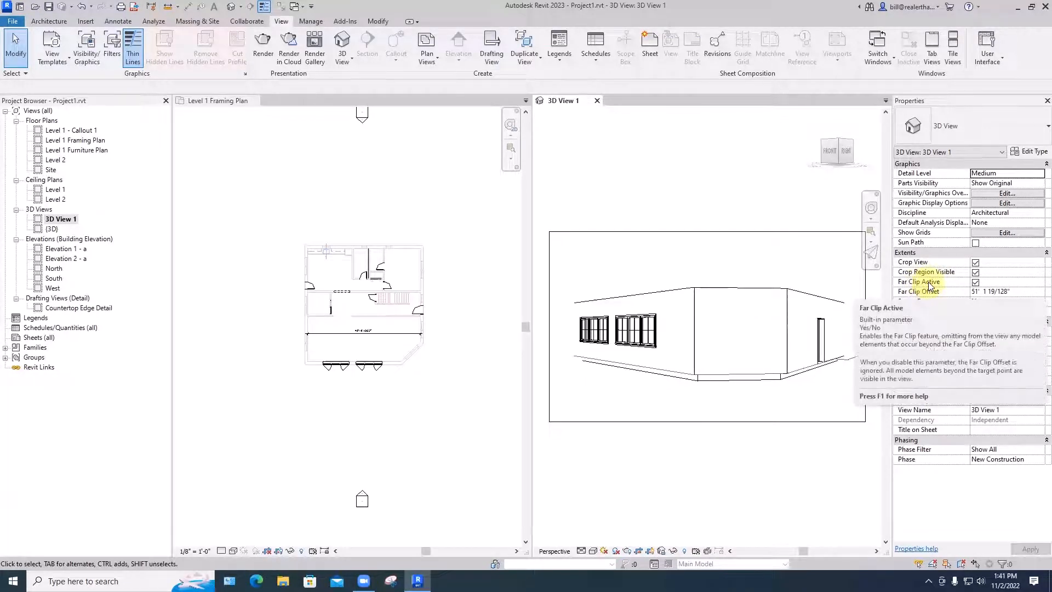
pyautogui.click(975, 283)
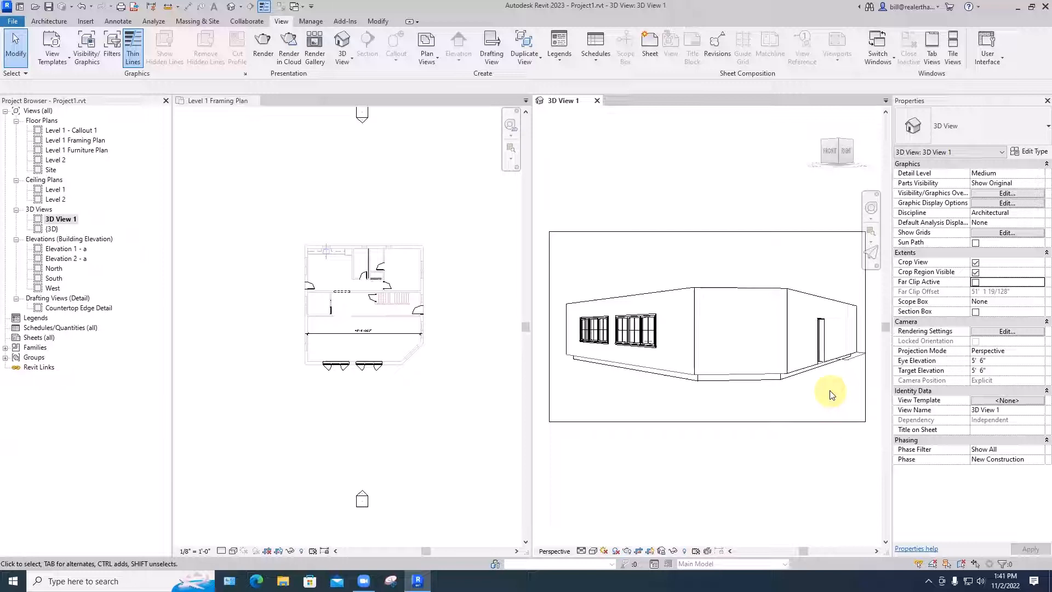
# Step: Show the 3D View 1 camera in the framing plan again and reposition its eye point and target near the angled corner
pyautogui.click(404, 366)
pyautogui.click(453, 323)
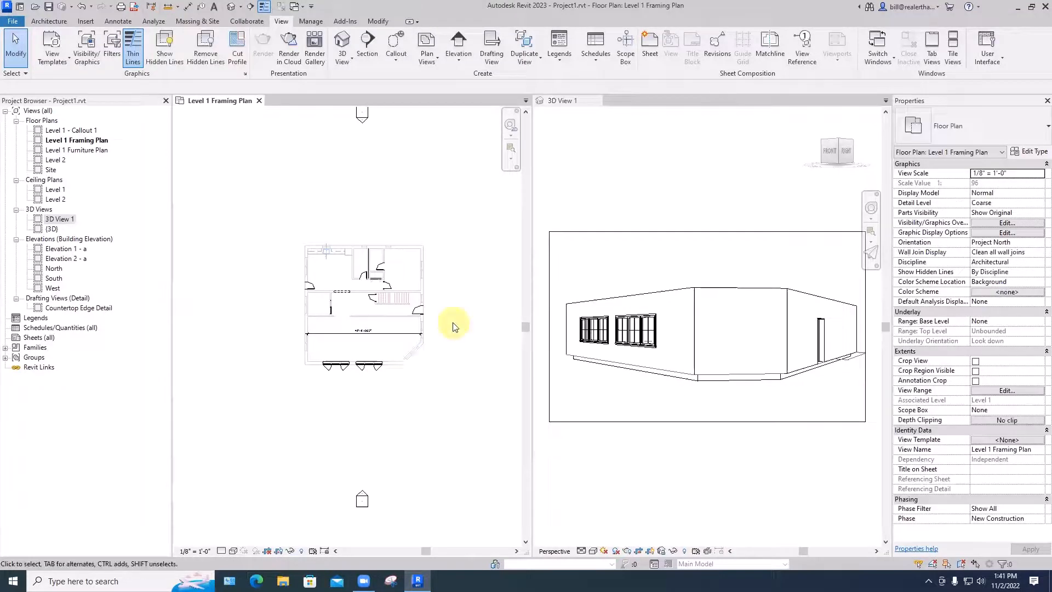
pyautogui.click(64, 222)
pyautogui.rightClick(63, 221)
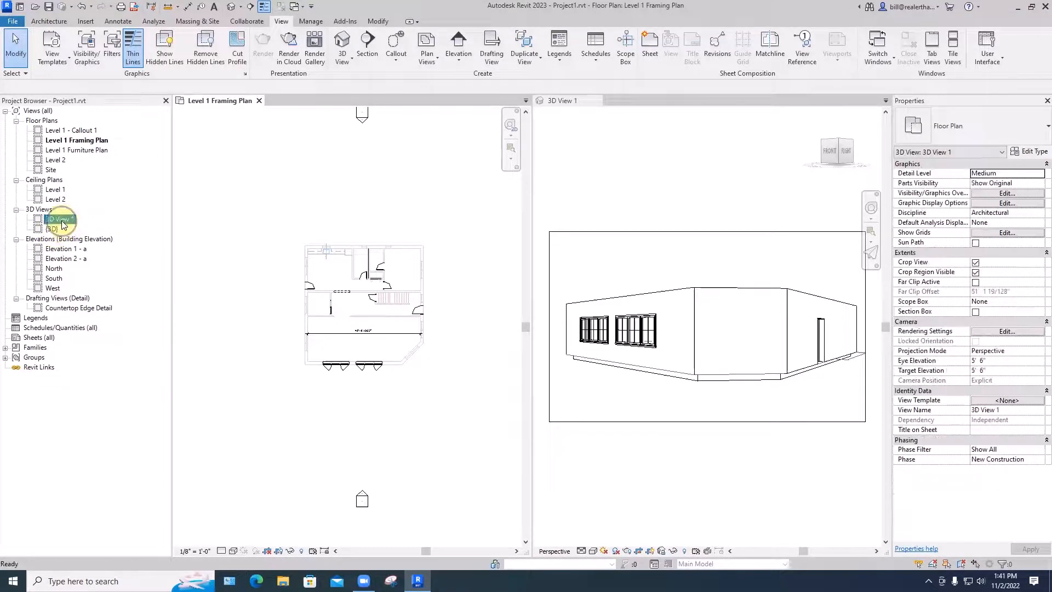
pyautogui.click(96, 268)
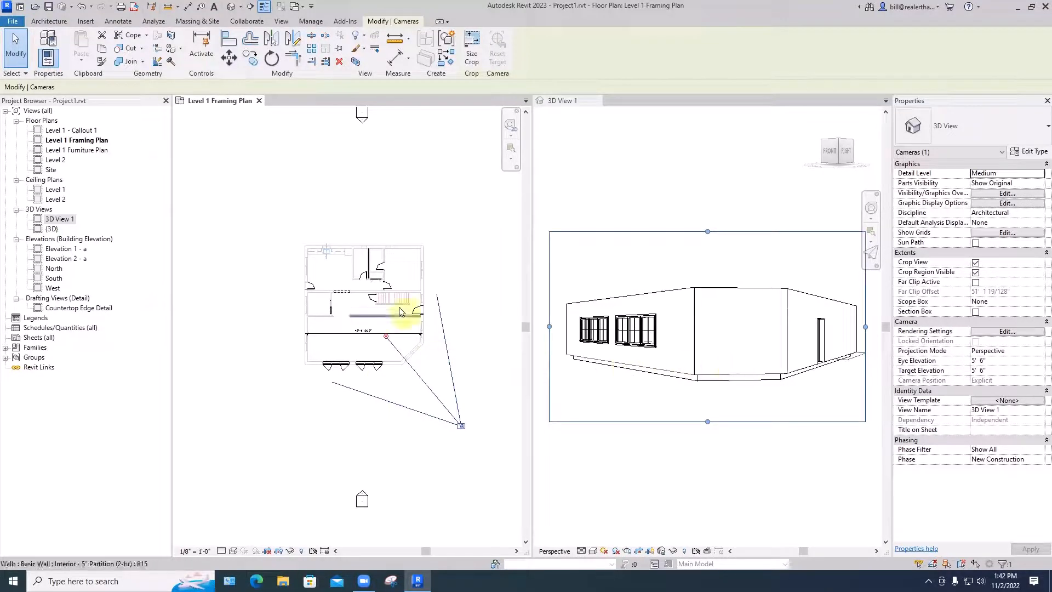
pyautogui.moveTo(460, 426)
pyautogui.mouseDown()
pyautogui.moveTo(418, 435)
pyautogui.moveTo(447, 424)
pyautogui.mouseUp()
pyautogui.moveTo(386, 335)
pyautogui.mouseDown()
pyautogui.moveTo(371, 355)
pyautogui.moveTo(394, 339)
pyautogui.mouseUp()
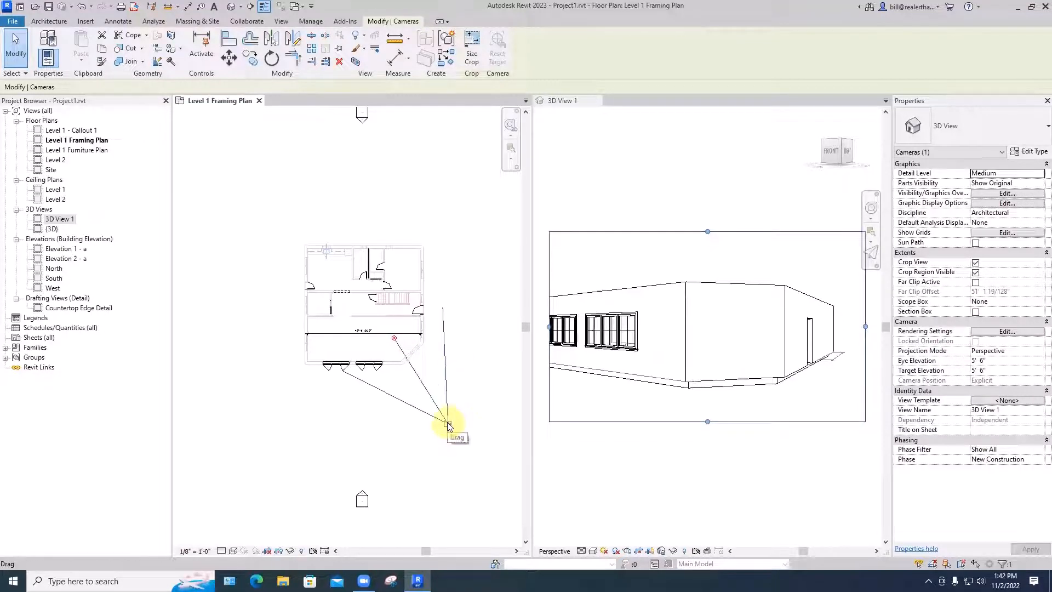
pyautogui.moveTo(448, 424)
pyautogui.mouseDown()
pyautogui.moveTo(467, 405)
pyautogui.moveTo(460, 414)
pyautogui.mouseUp()
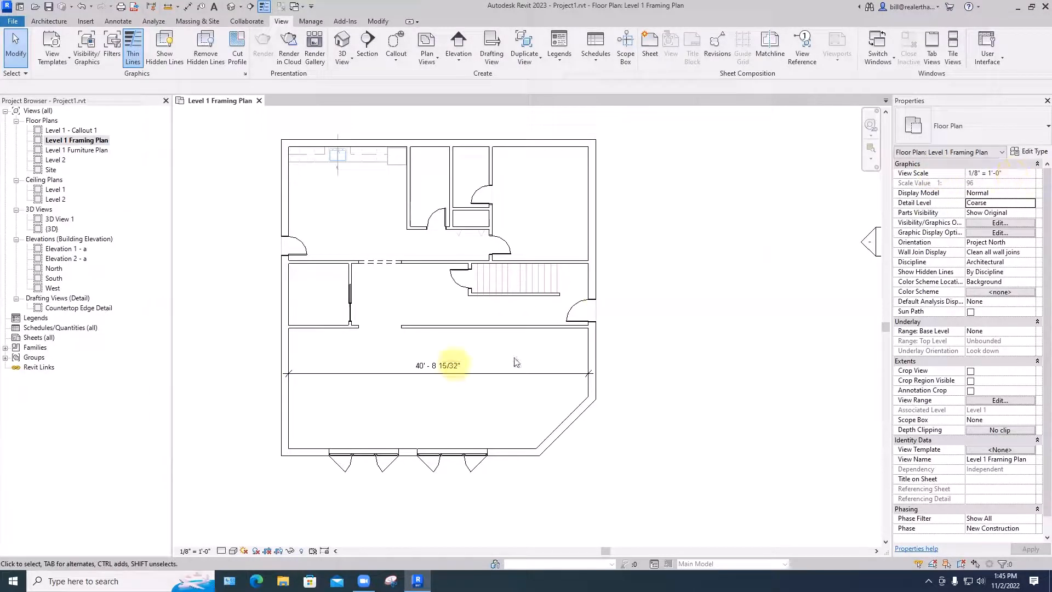
# Step: Set the view scale of Level 1 Framing Plan to 1/4" = 1'-0"
pyautogui.click(1008, 174)
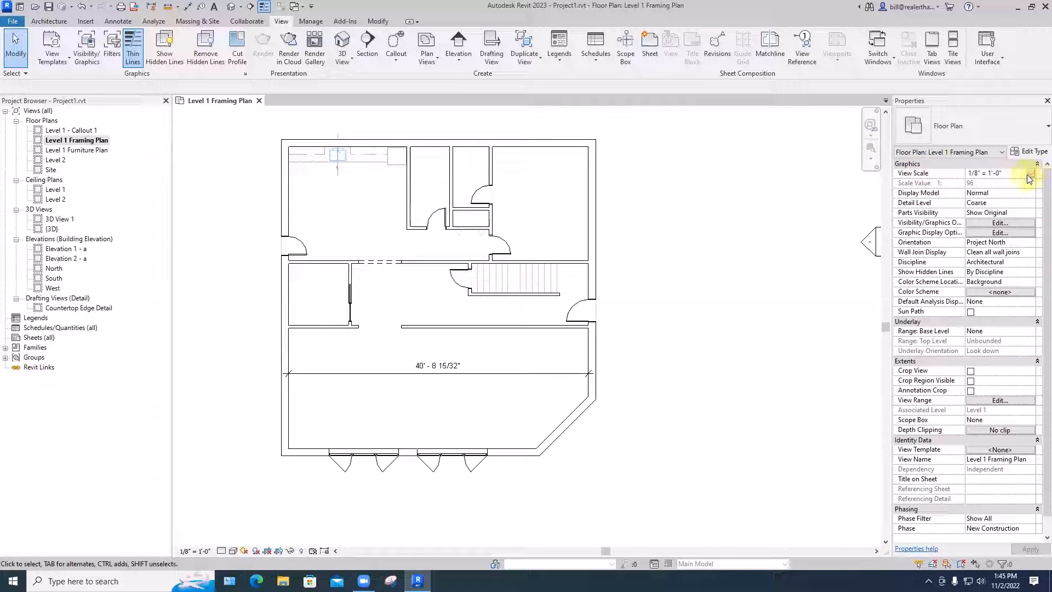
pyautogui.click(1031, 174)
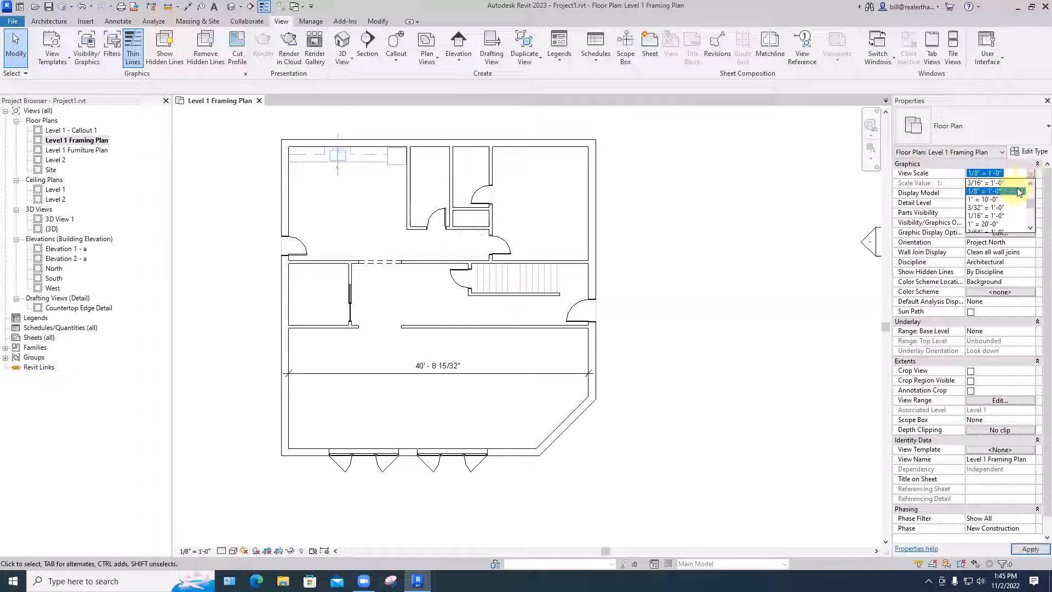
pyautogui.scroll(2, 1000, 197)
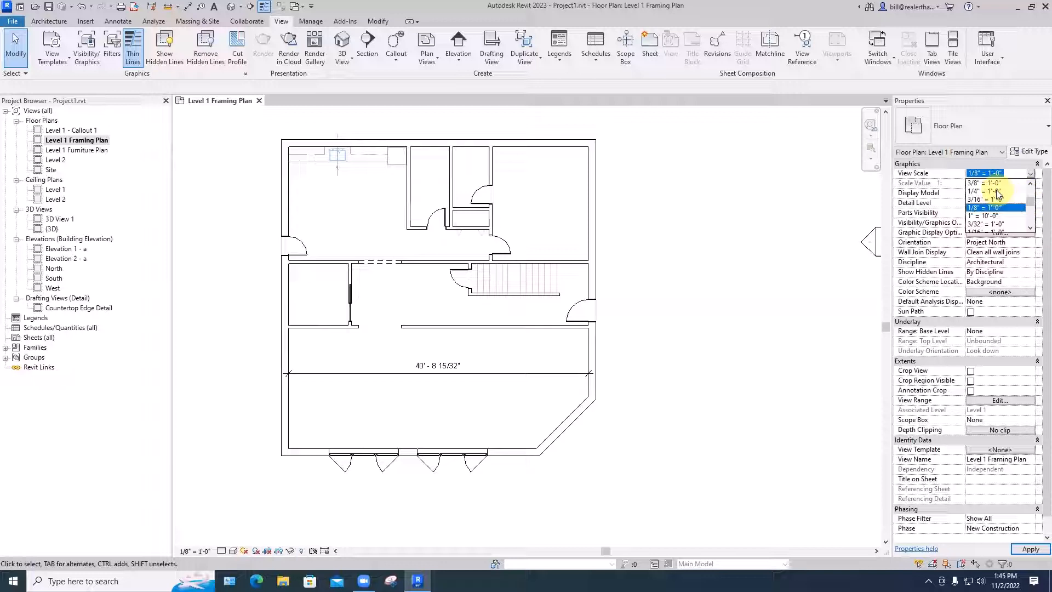
pyautogui.click(996, 191)
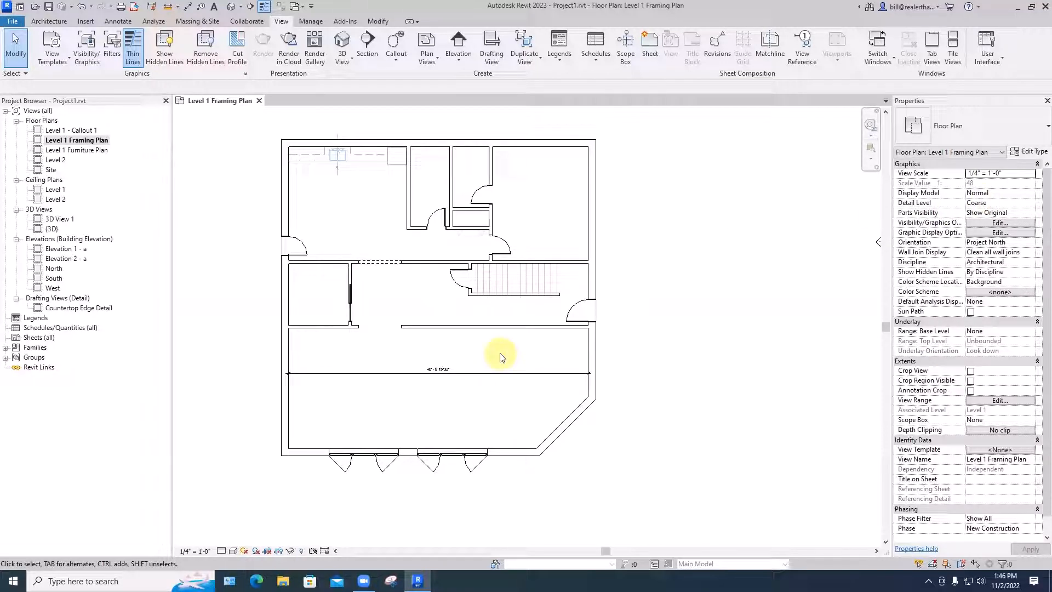
# Step: Review the Display Model options in Level 1 Framing Plan and try an alternative setting in Level 1 Furniture Plan
pyautogui.click(1031, 194)
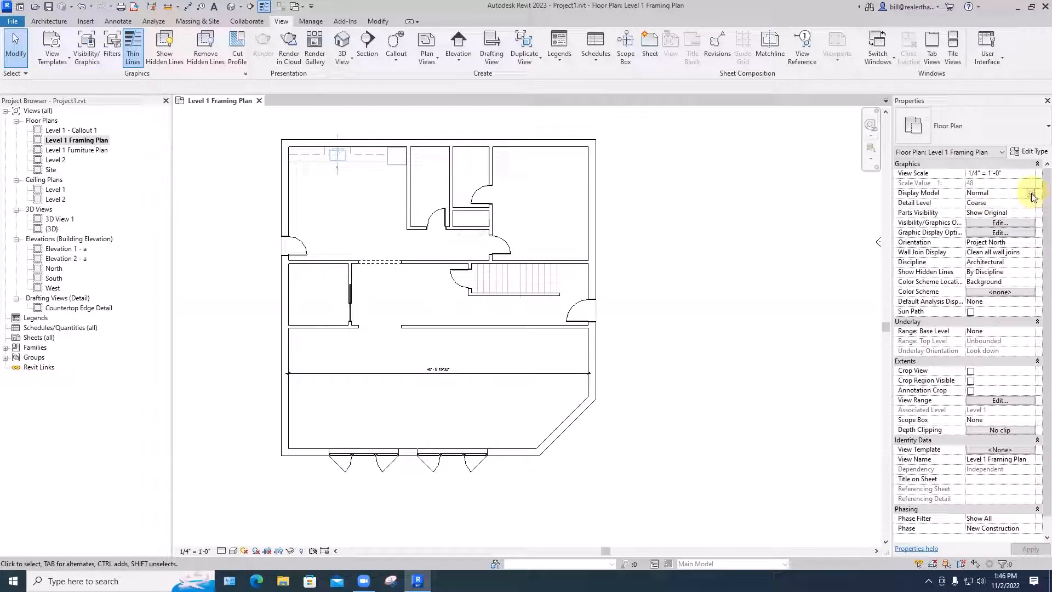
pyautogui.click(1031, 196)
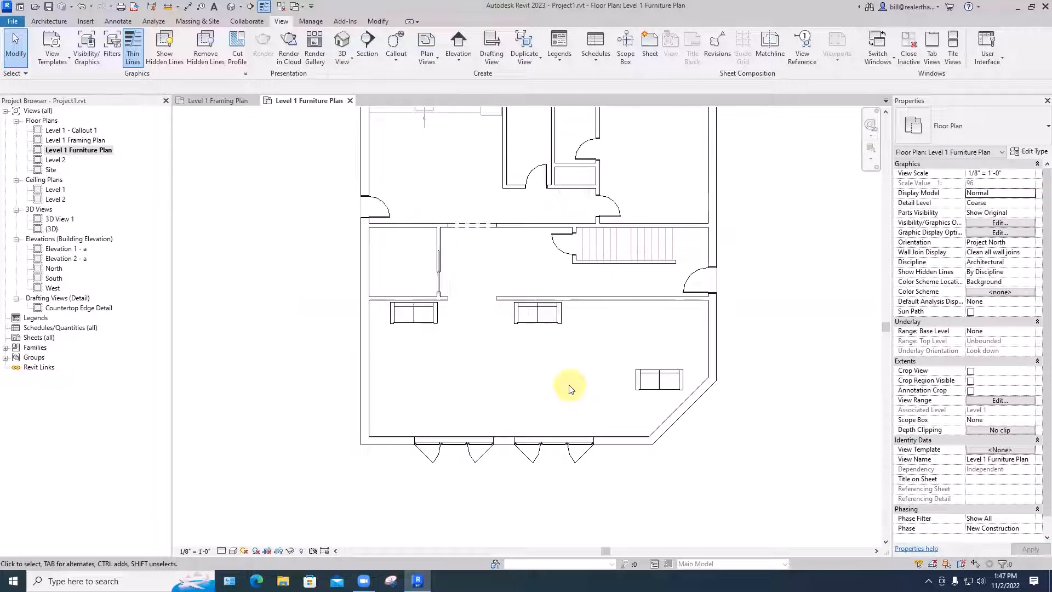
pyautogui.moveTo(568, 385); pyautogui.dragTo(577, 409, button='middle')
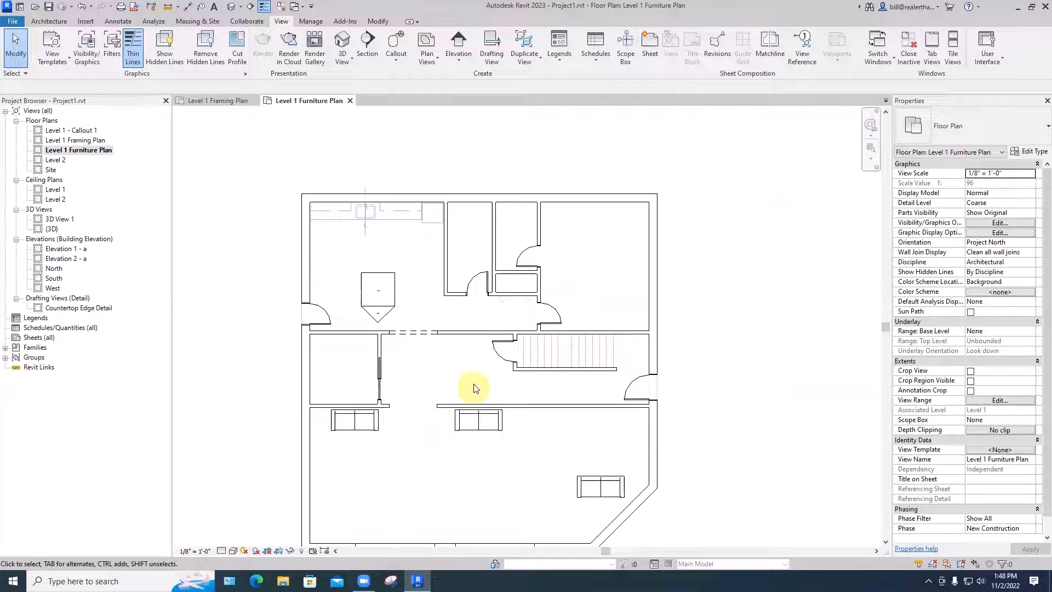
pyautogui.moveTo(406, 287); pyautogui.dragTo(414, 248, button='middle')
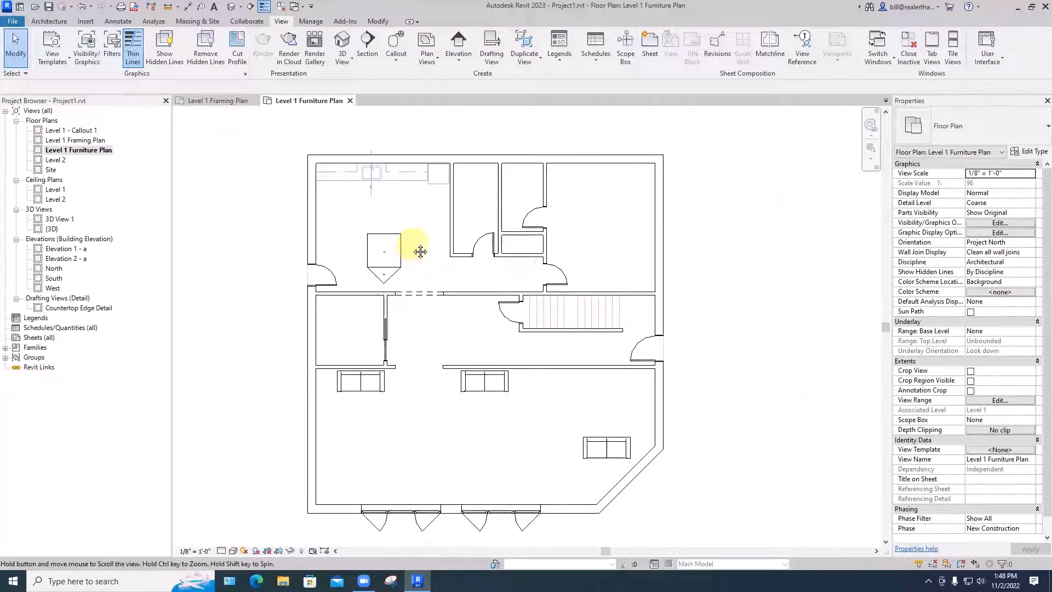
pyautogui.scroll(-2, 414, 248)
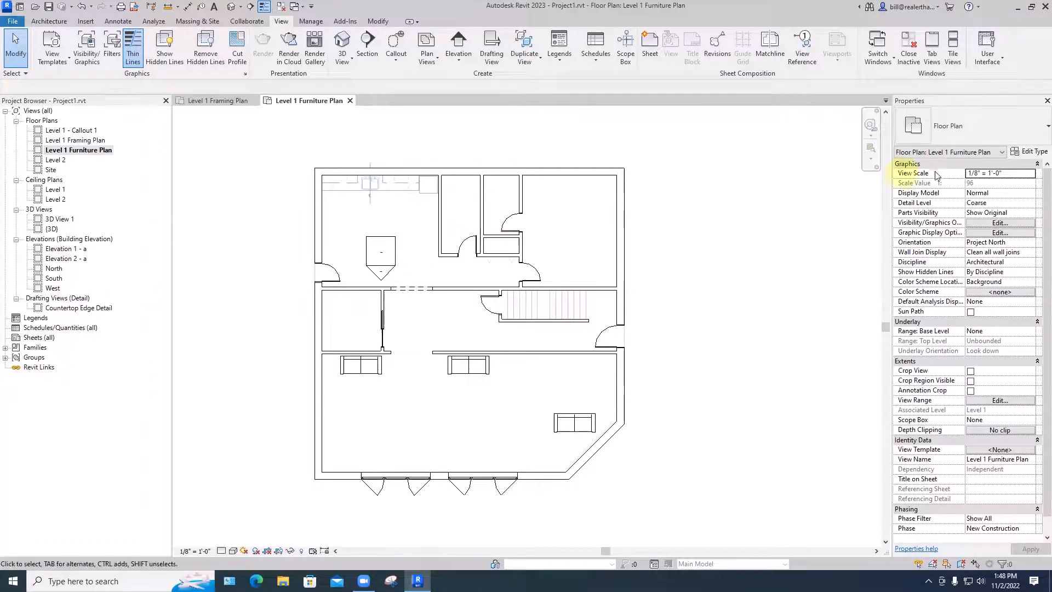
pyautogui.click(977, 194)
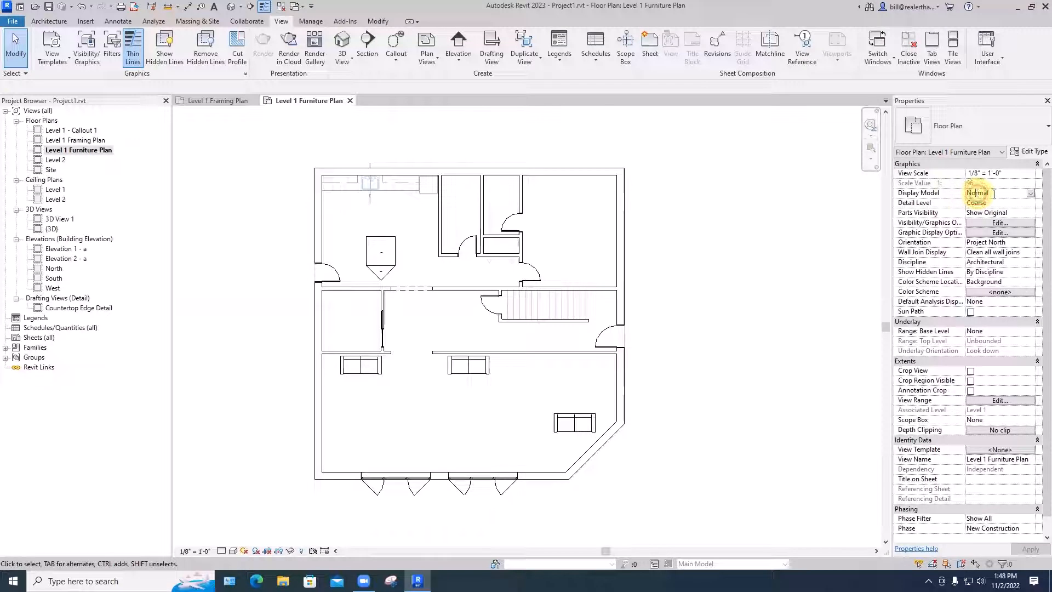
pyautogui.click(1033, 193)
pyautogui.click(978, 211)
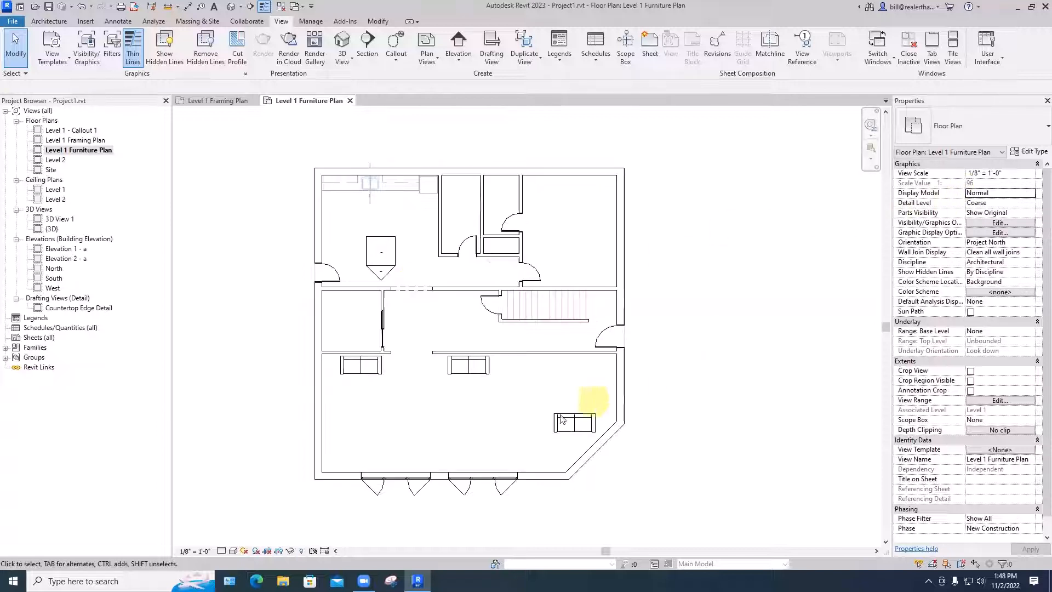
# Step: Open the Detail Level options of Level 1 Furniture Plan with the walls of the upper-right room in close view
pyautogui.click(988, 204)
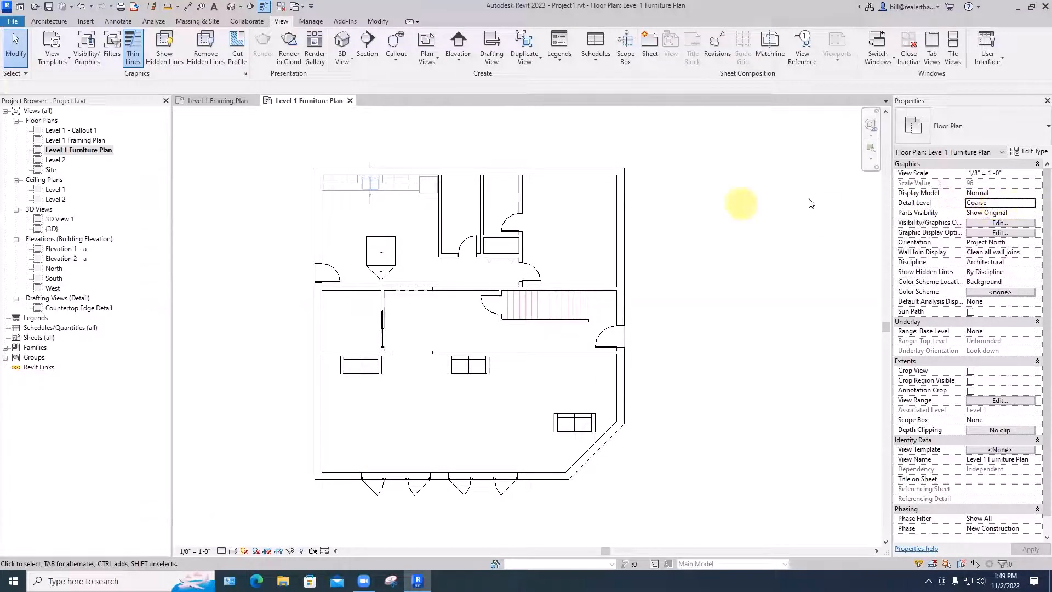
pyautogui.scroll(5, 658, 186)
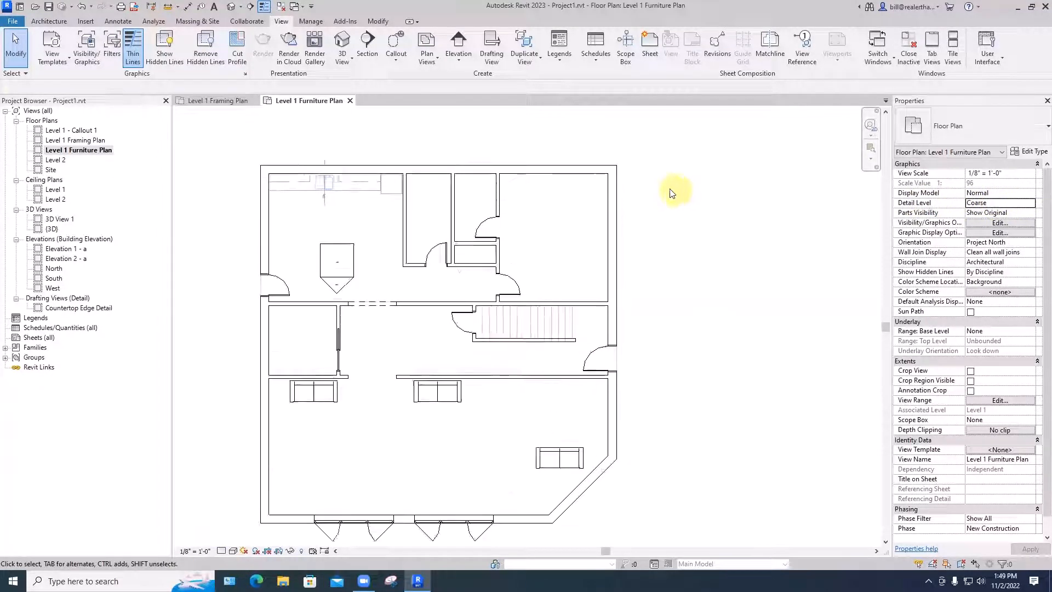
pyautogui.click(993, 204)
pyautogui.click(1030, 203)
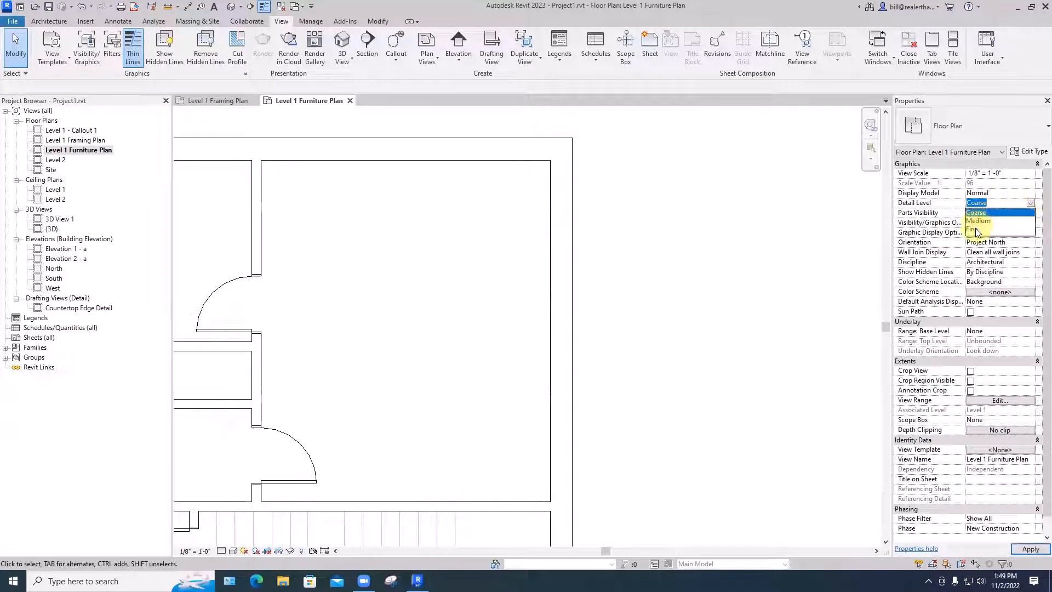
# Step: Set the Level 1 Furniture Plan's detail level to Fine and inspect the interior wall layers
pyautogui.click(975, 230)
pyautogui.moveTo(575, 188); pyautogui.dragTo(743, 215, button='middle')
pyautogui.scroll(3, 476, 191)
pyautogui.moveTo(495, 197); pyautogui.dragTo(564, 173, button='middle')
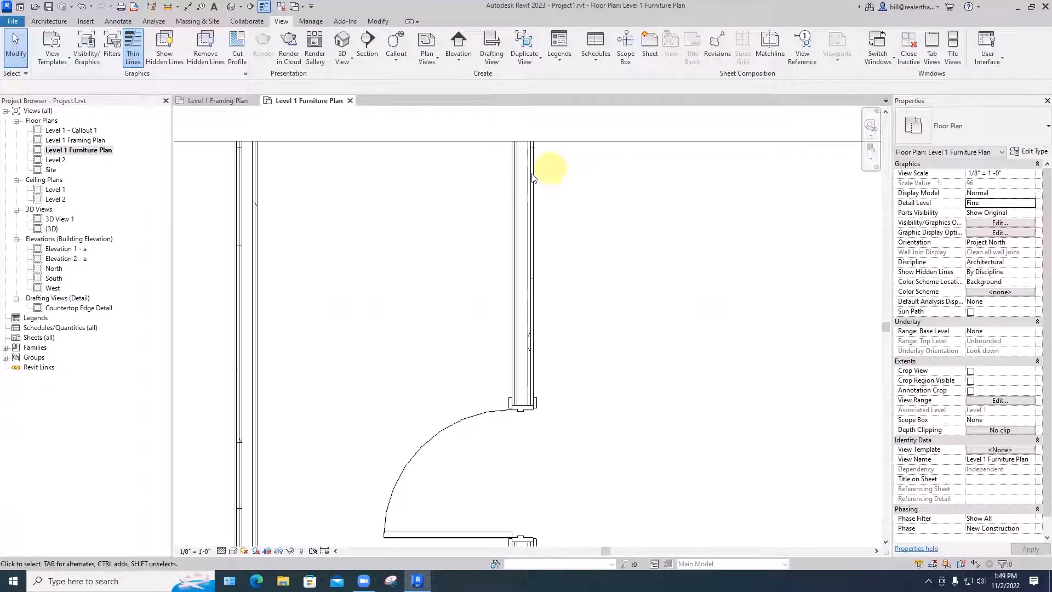
# Step: Set the Level 1 Furniture Plan's detail level to Coarse and bring the whole plan into view
pyautogui.click(1009, 204)
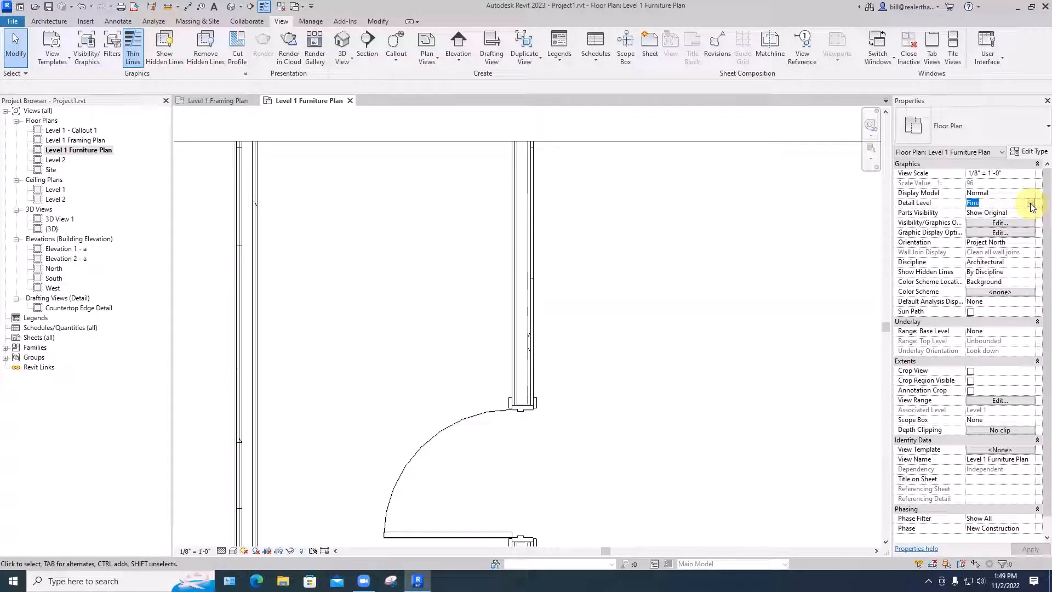
pyautogui.click(1032, 207)
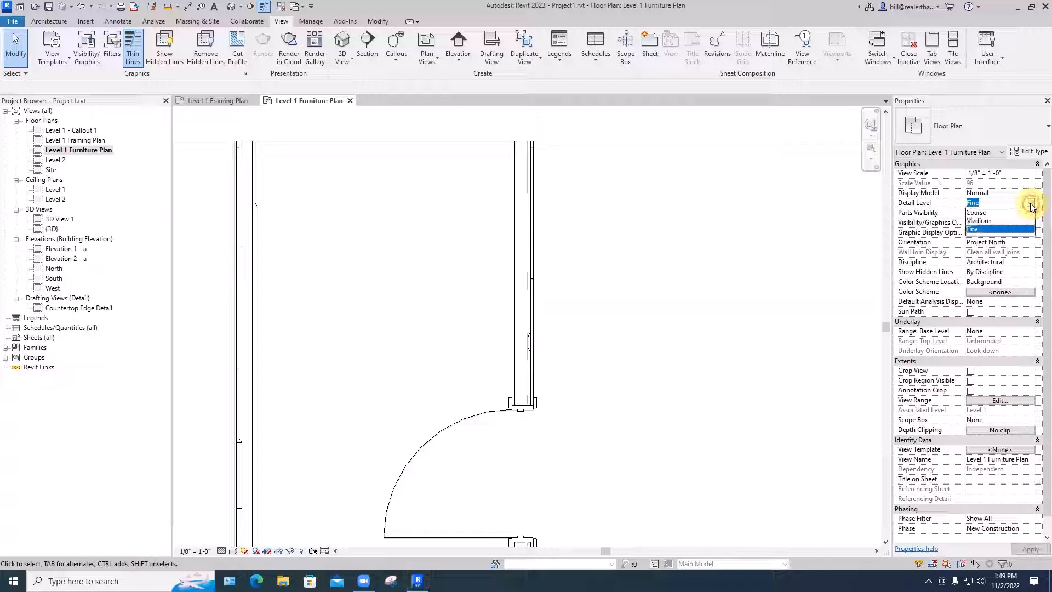
pyautogui.click(978, 213)
pyautogui.scroll(-5, 683, 233)
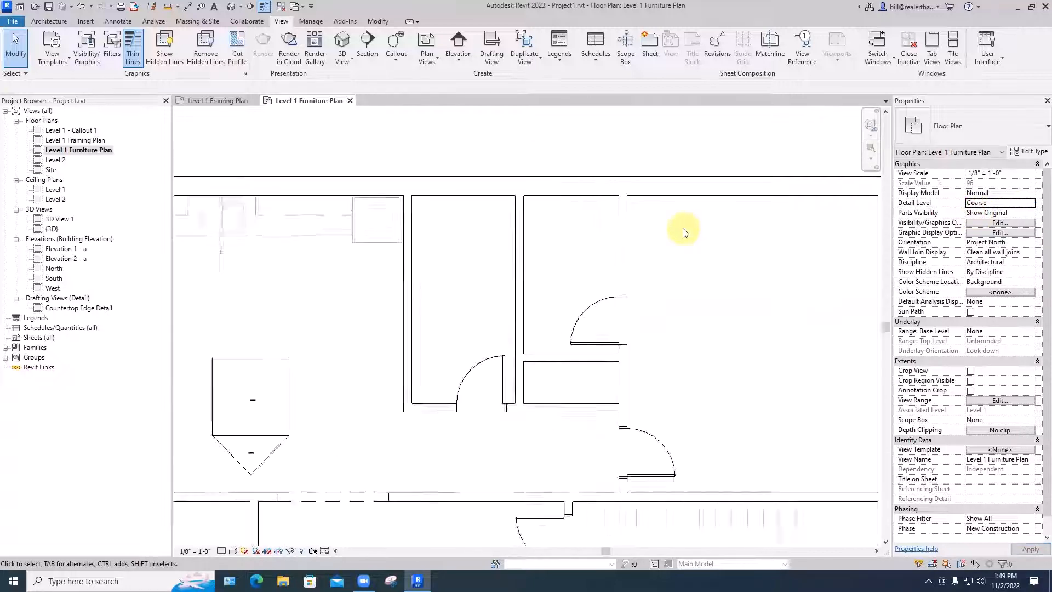
pyautogui.moveTo(683, 232)
pyautogui.mouseDown(button='middle')
pyautogui.moveTo(693, 272)
pyautogui.moveTo(688, 232)
pyautogui.mouseUp(button='middle')
pyautogui.scroll(-2, 720, 237)
pyautogui.scroll(1, 721, 236)
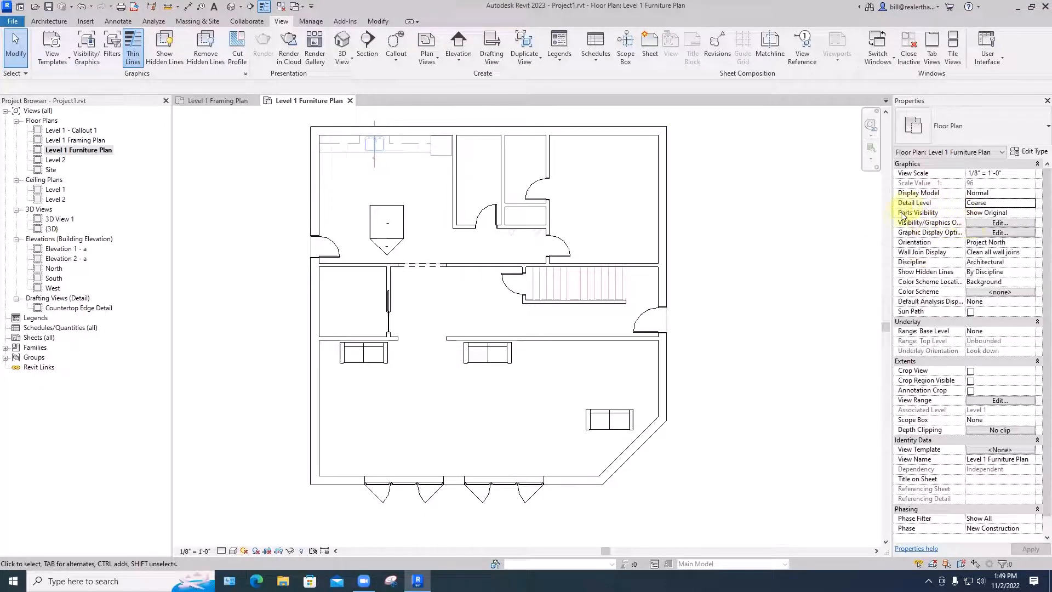
# Step: Hide the Ceilings, Doors and Floors model categories in the Level 1 Furniture Plan through its visibility/graphics overrides
pyautogui.moveTo(894, 221); pyautogui.dragTo(837, 221)
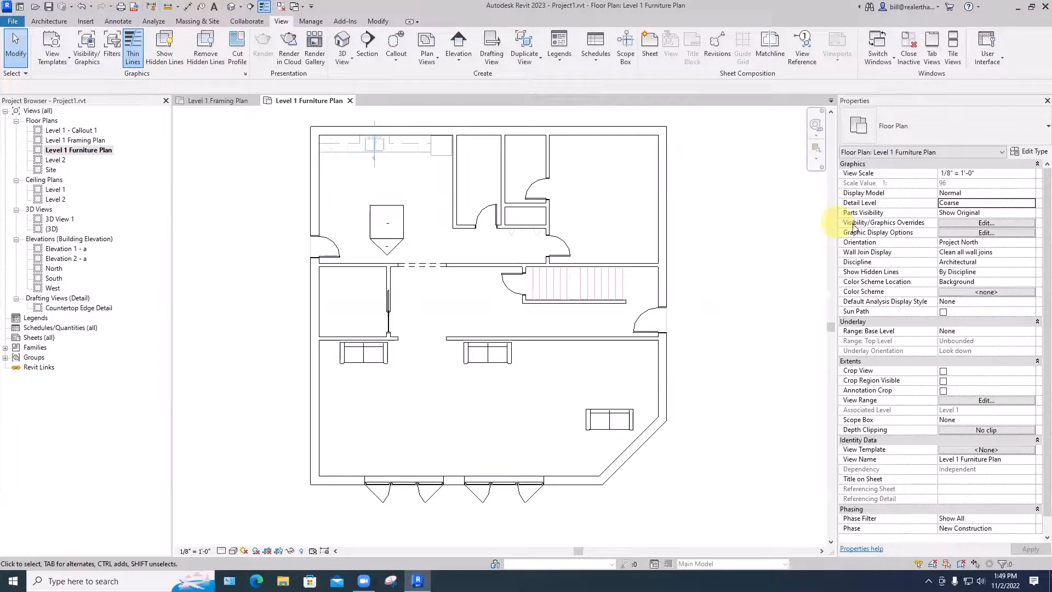
pyautogui.click(949, 222)
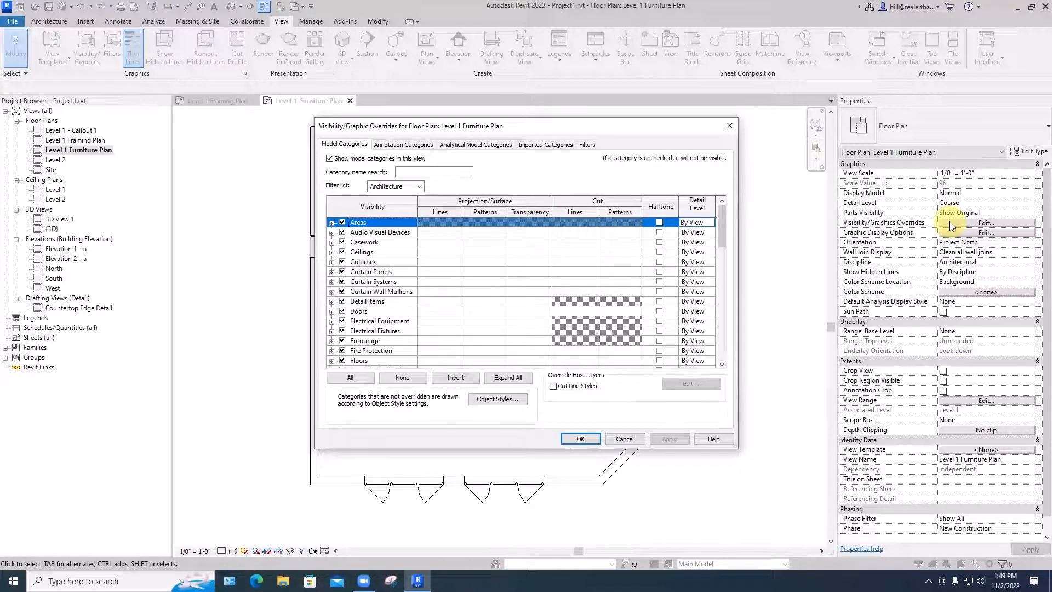
pyautogui.click(342, 252)
pyautogui.click(342, 311)
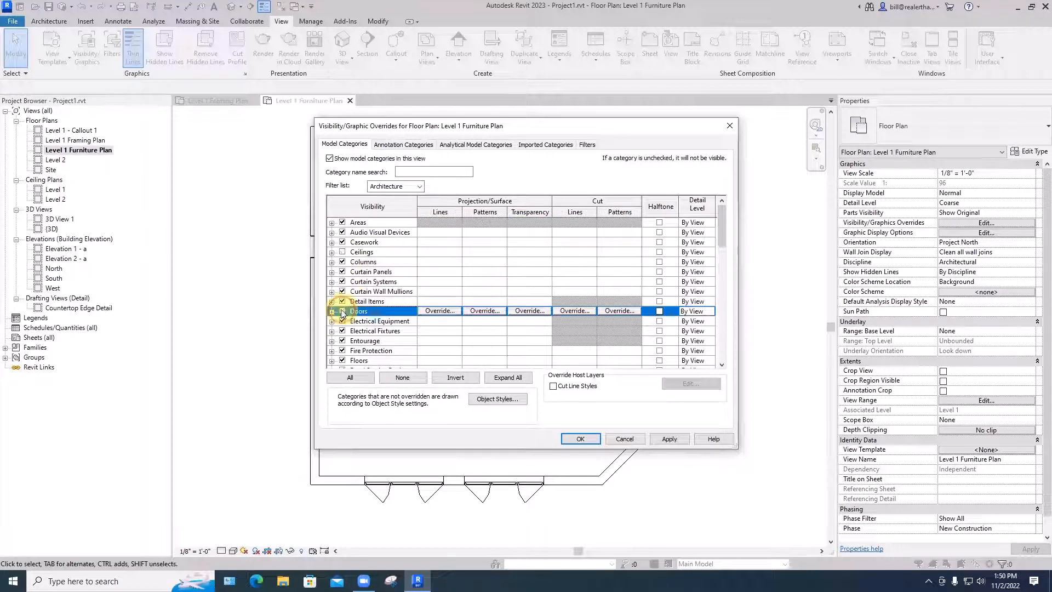
pyautogui.click(342, 360)
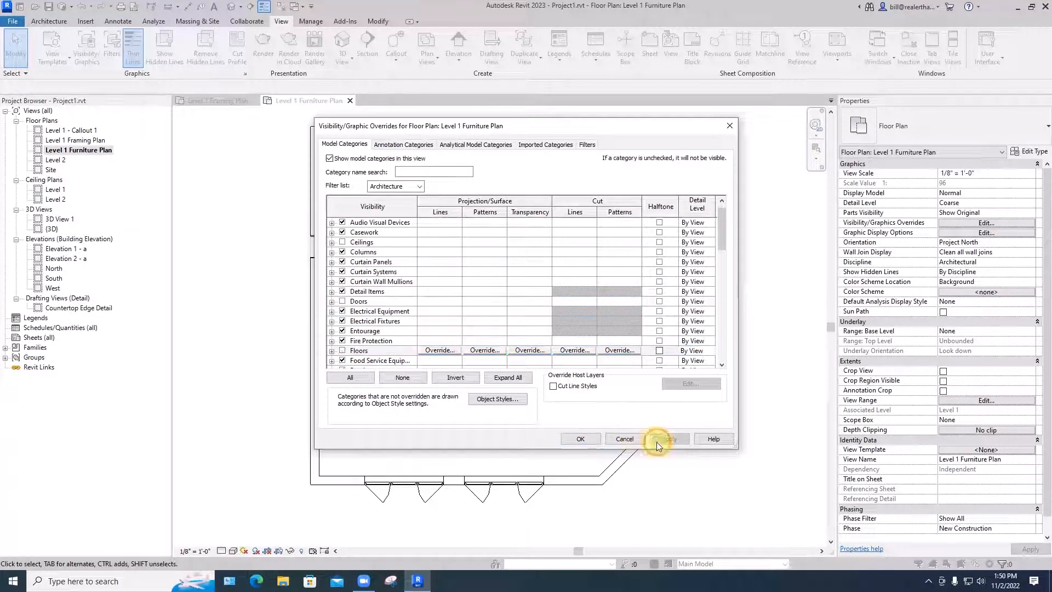
pyautogui.click(580, 438)
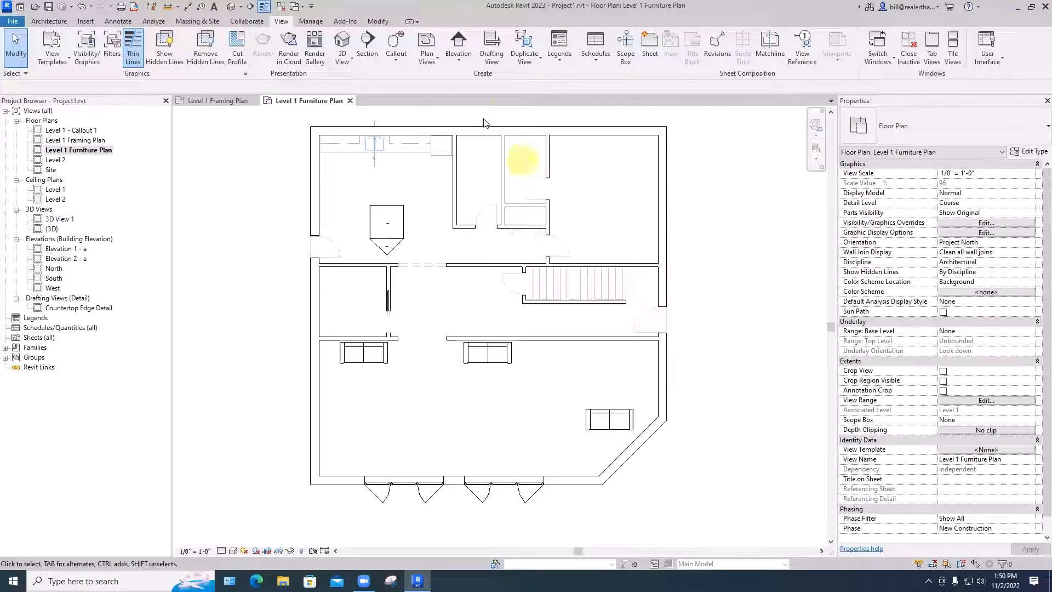
# Step: Examine the annotation, analytical model and imported categories in the view's overrides, including the layers of apartment plan for wall exercise.dwg
pyautogui.click(961, 222)
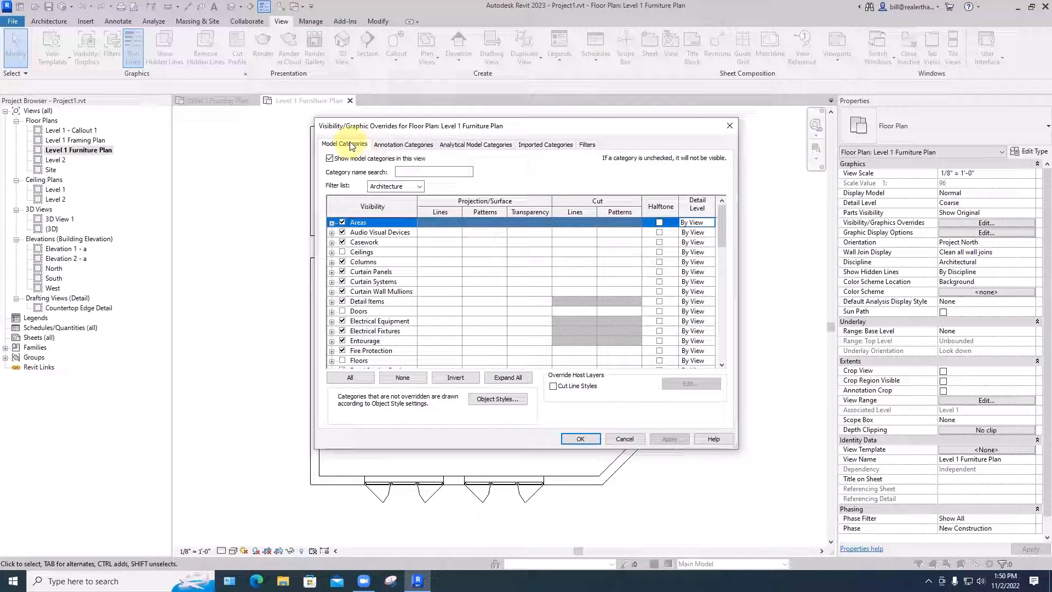
pyautogui.click(408, 146)
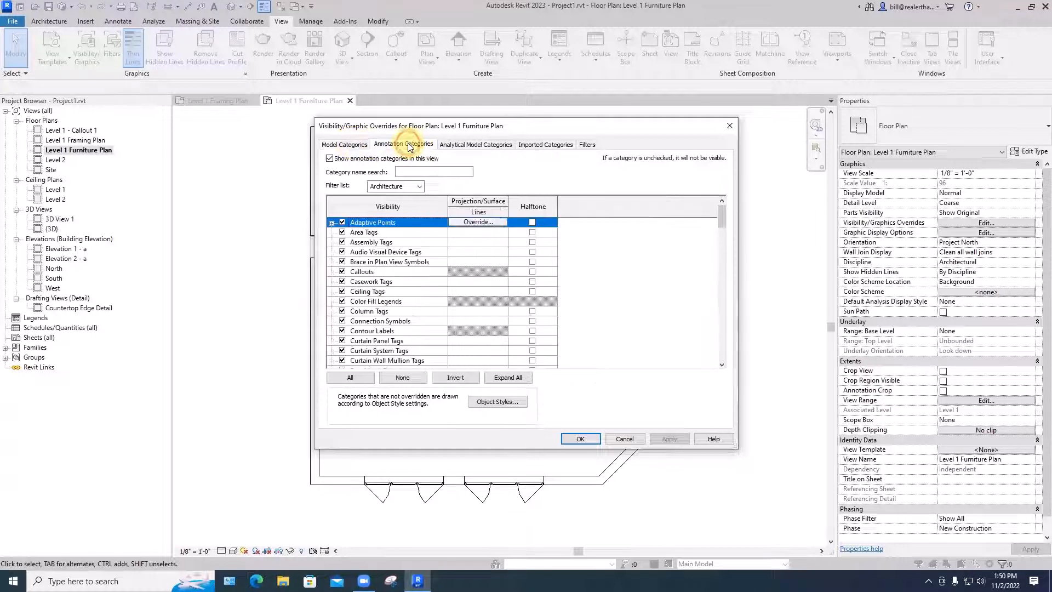
pyautogui.click(457, 145)
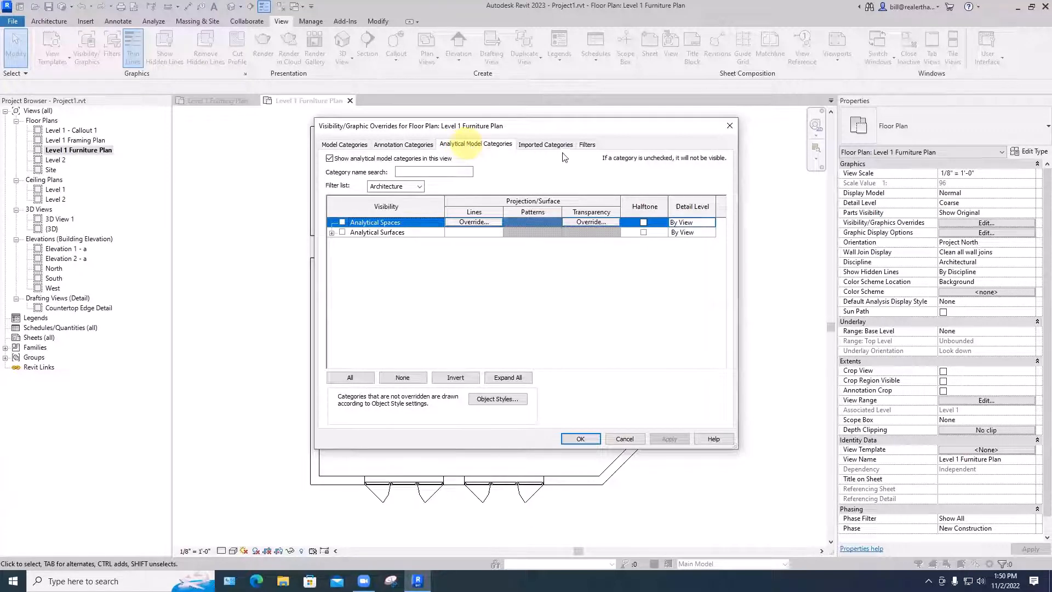
pyautogui.click(541, 145)
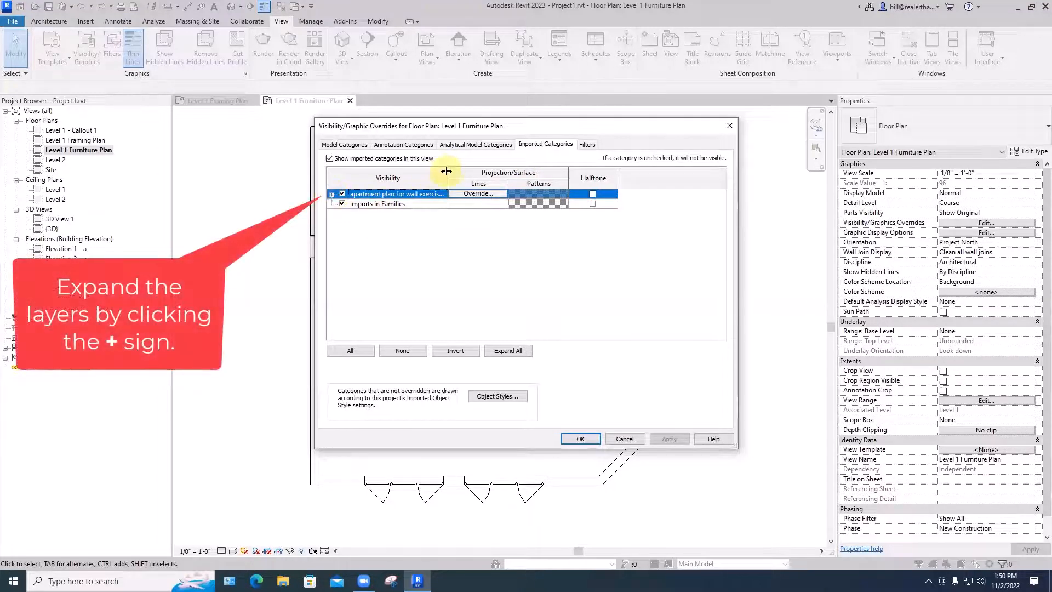
pyautogui.moveTo(447, 177); pyautogui.dragTo(519, 189)
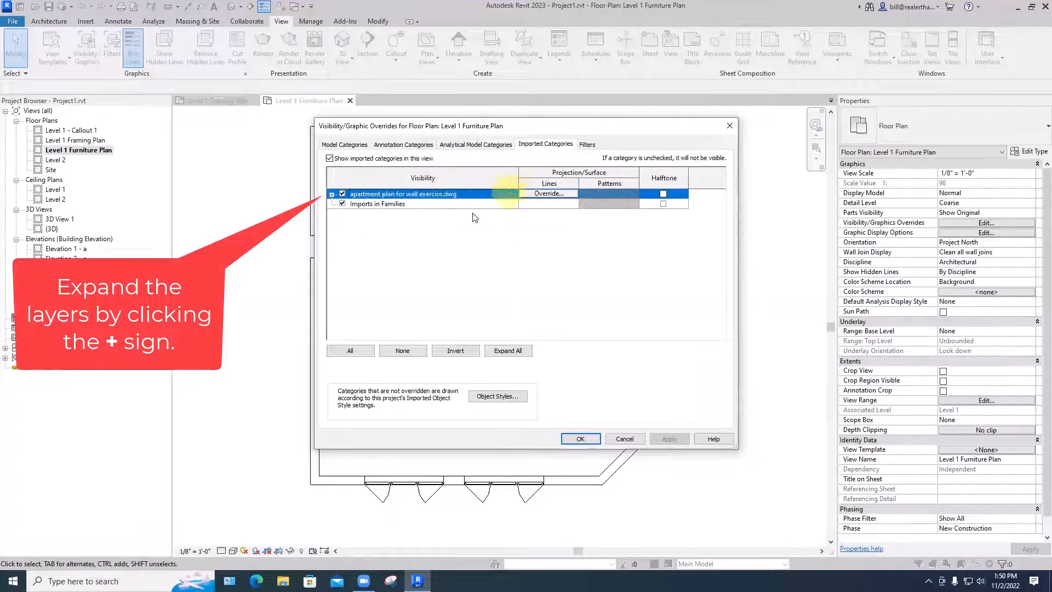
pyautogui.click(331, 194)
pyautogui.scroll(-1, 365, 208)
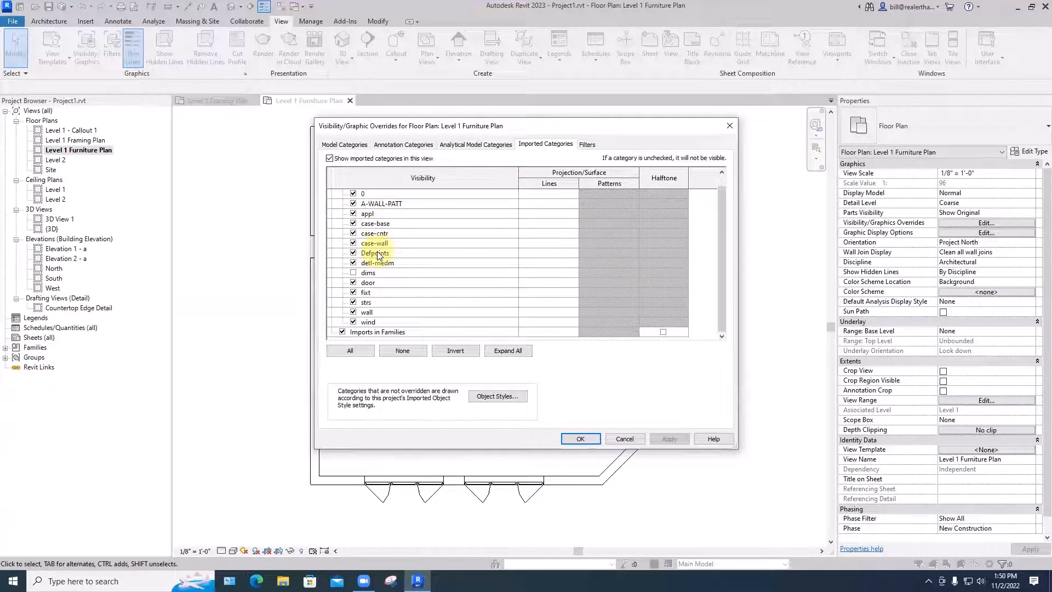
pyautogui.scroll(1, 379, 256)
pyautogui.scroll(-1, 379, 256)
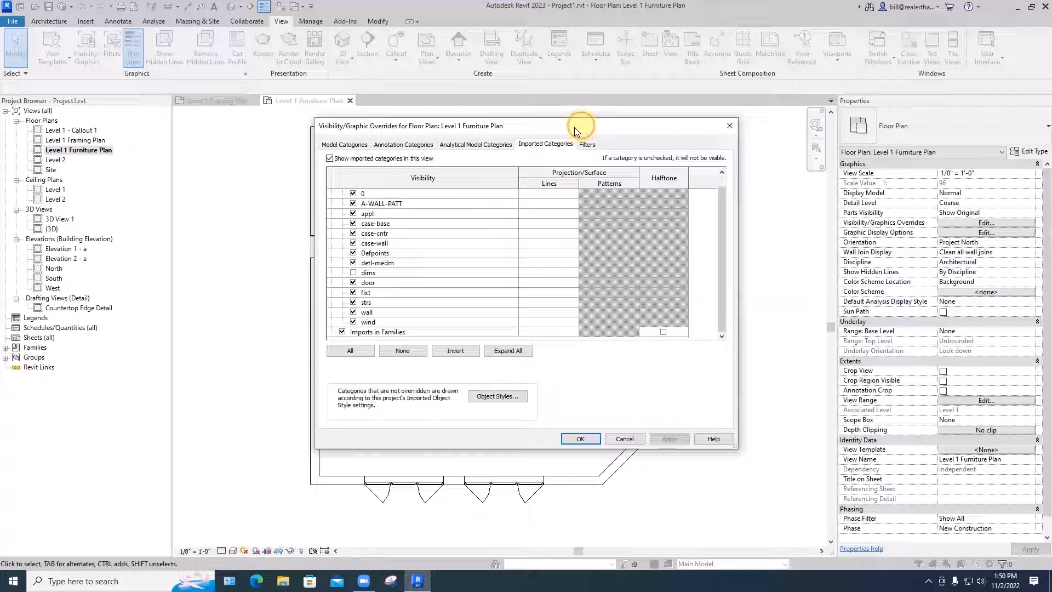
# Step: Hide the imported DWG's door layer in the Level 1 Furniture Plan and apply the visibility overrides
pyautogui.moveTo(575, 128); pyautogui.dragTo(168, 126)
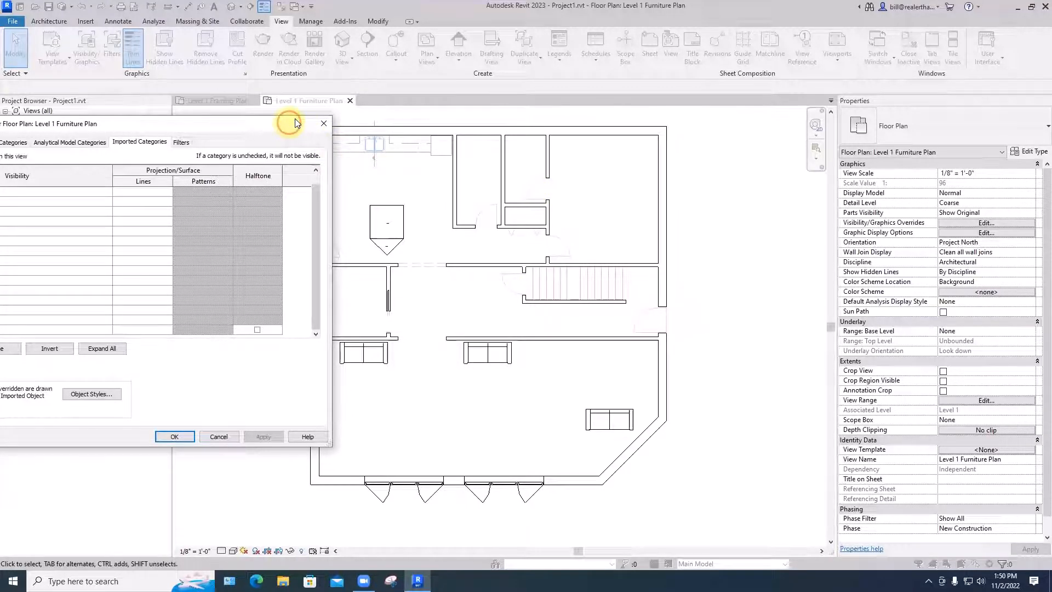
pyautogui.moveTo(295, 118); pyautogui.dragTo(368, 75)
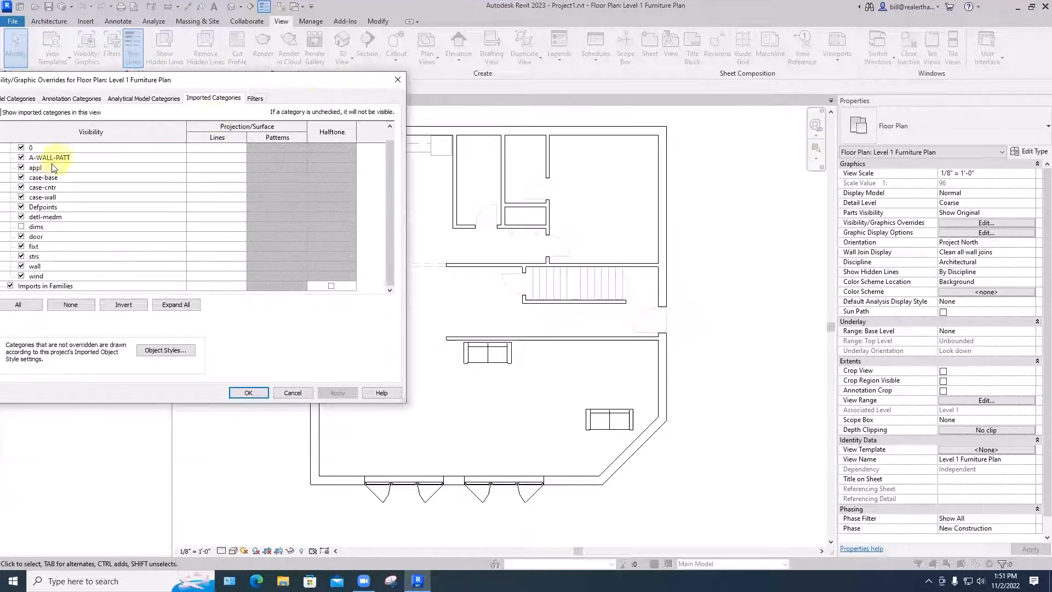
pyautogui.click(21, 237)
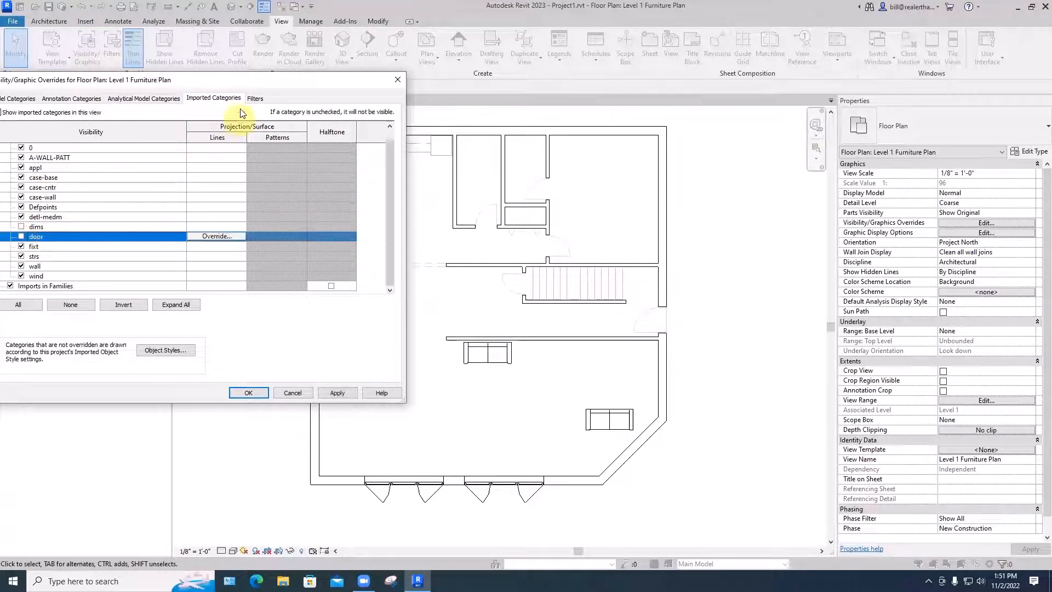
pyautogui.click(338, 393)
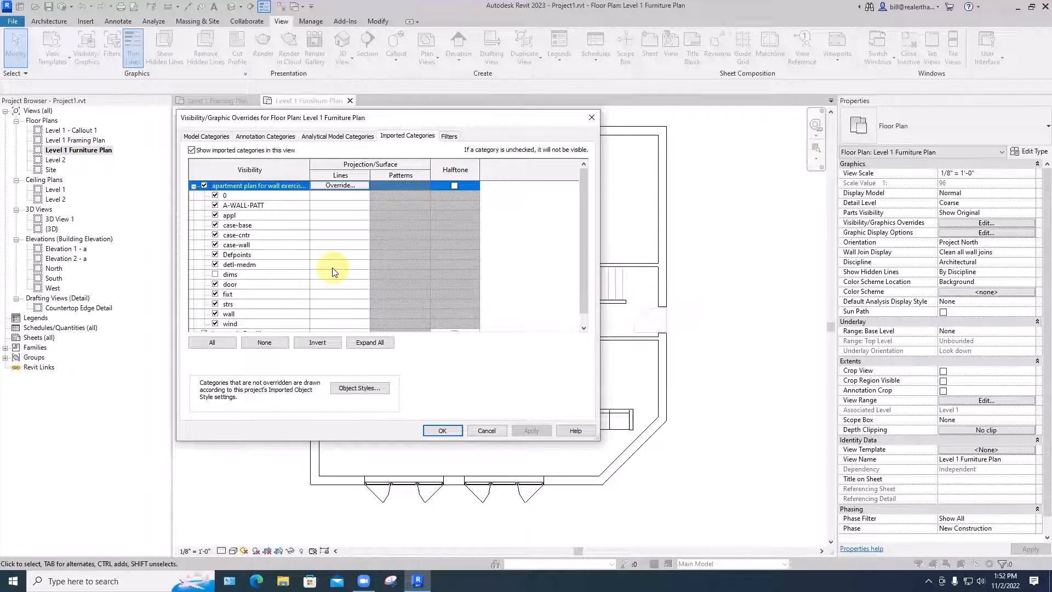
pyautogui.press('Return')
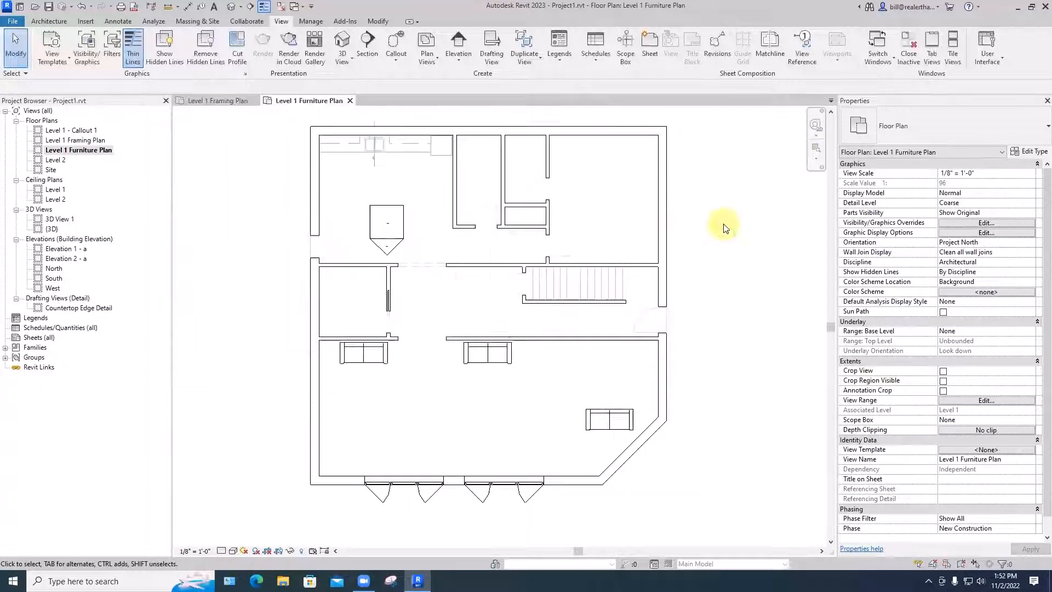
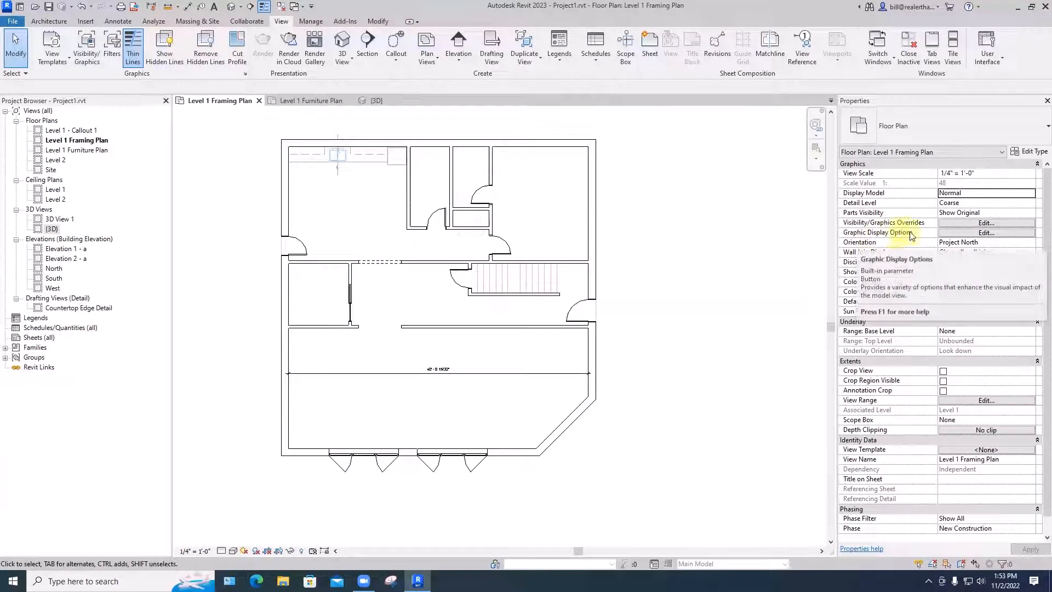
# Step: Set the Level 1 Framing Plan's model display style to Wireframe in its graphic display options
pyautogui.click(972, 234)
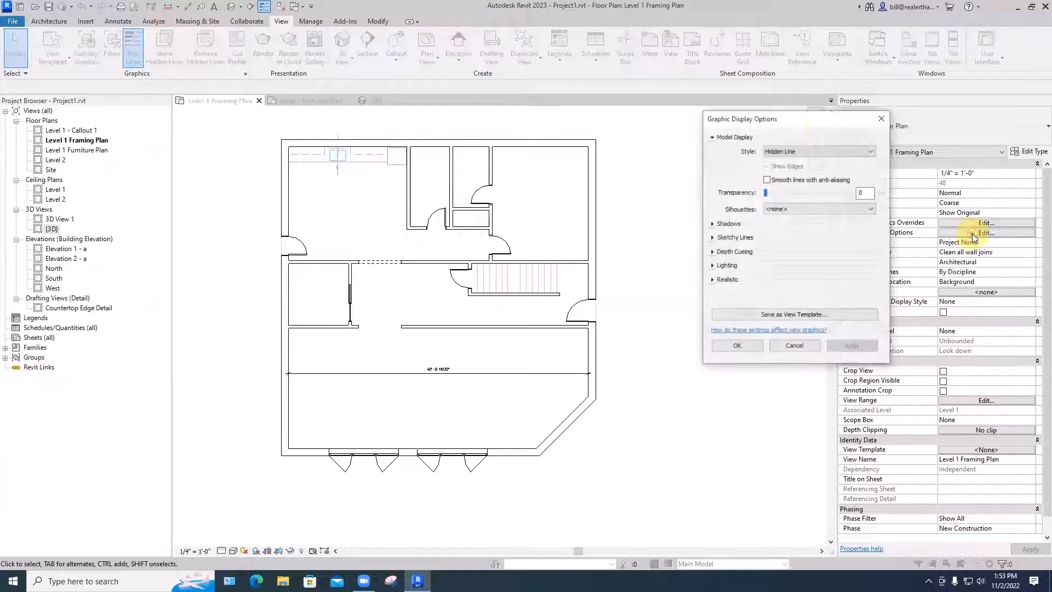
pyautogui.moveTo(816, 123); pyautogui.dragTo(754, 128)
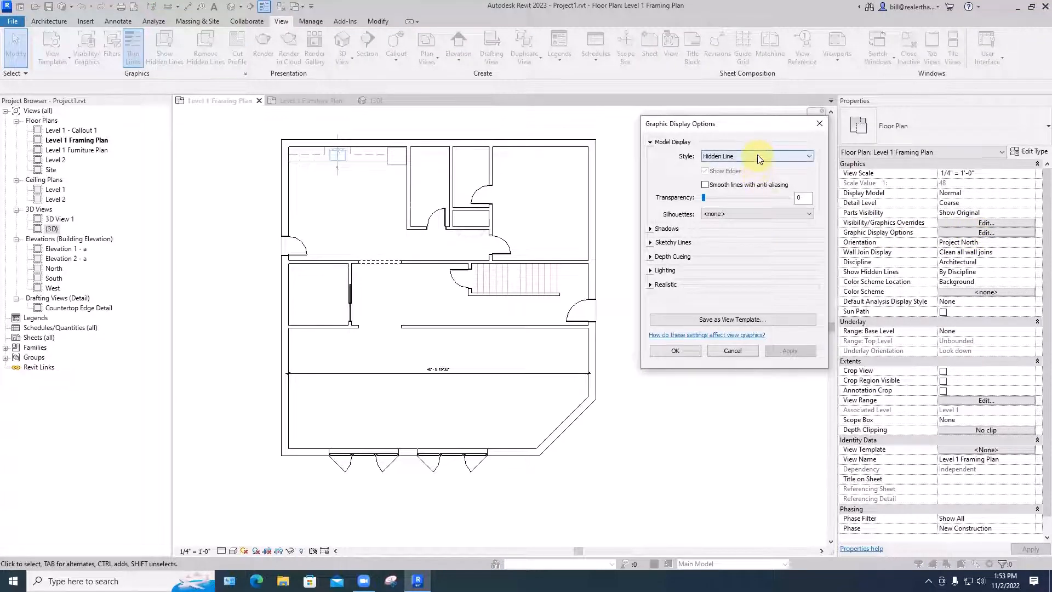
pyautogui.click(757, 158)
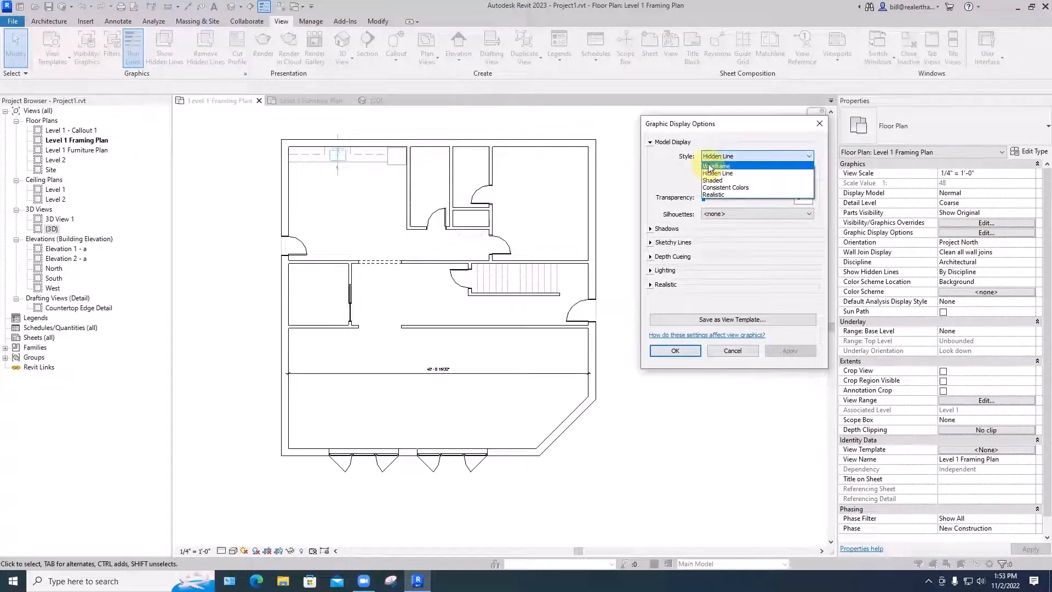
pyautogui.click(710, 166)
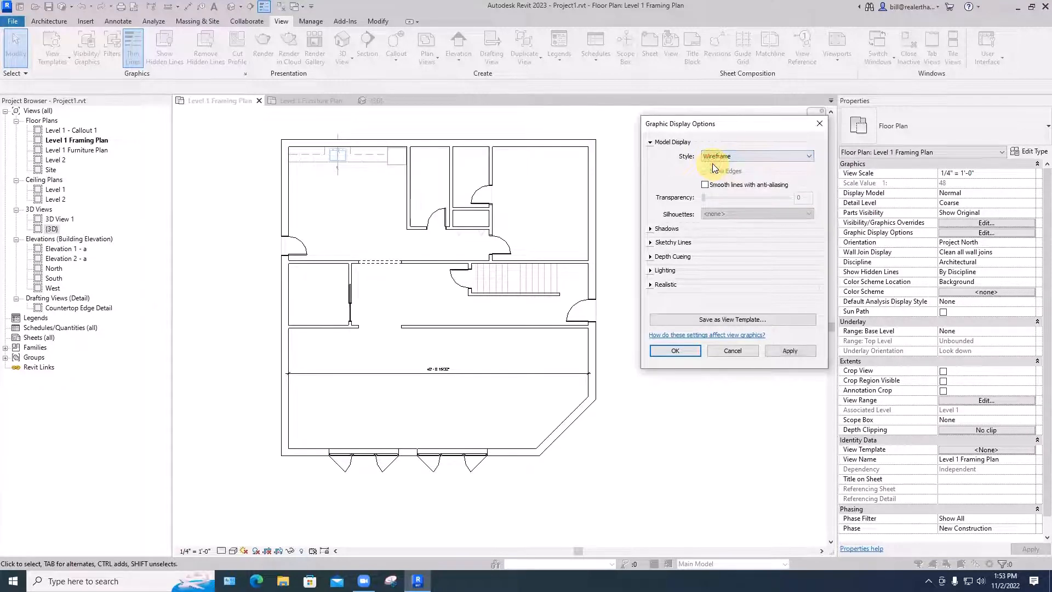
pyautogui.click(793, 350)
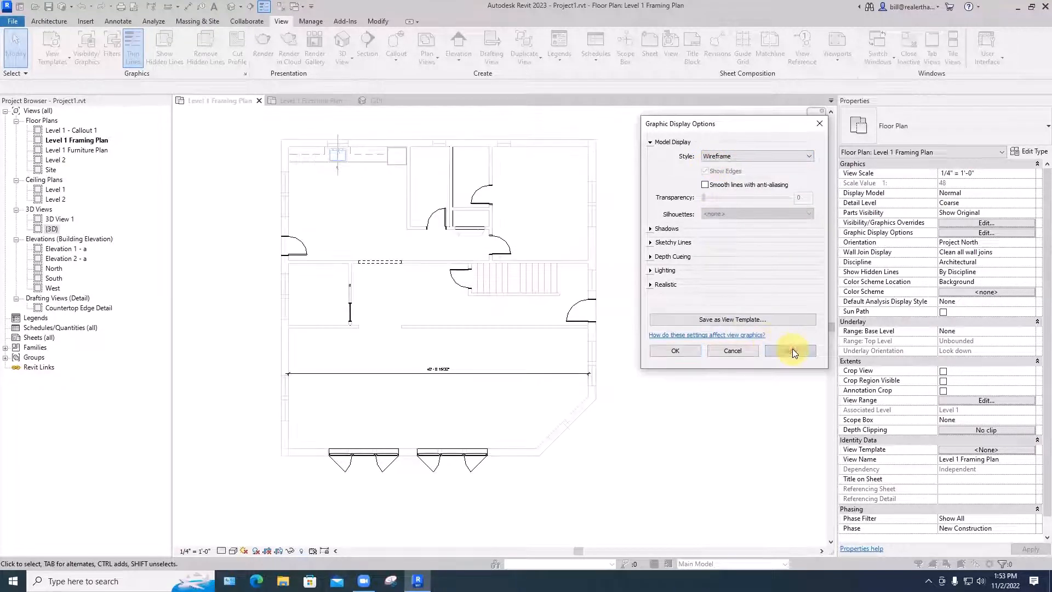
pyautogui.click(670, 352)
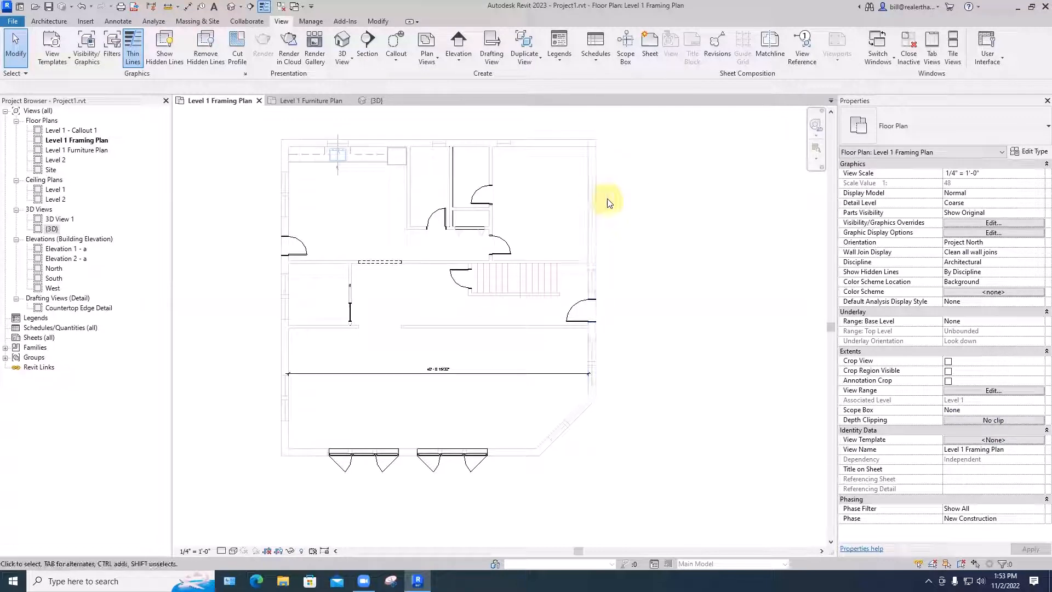
# Step: Set the Level 1 Framing Plan's model display style to Hidden Line and apply it
pyautogui.click(969, 233)
pyautogui.click(714, 158)
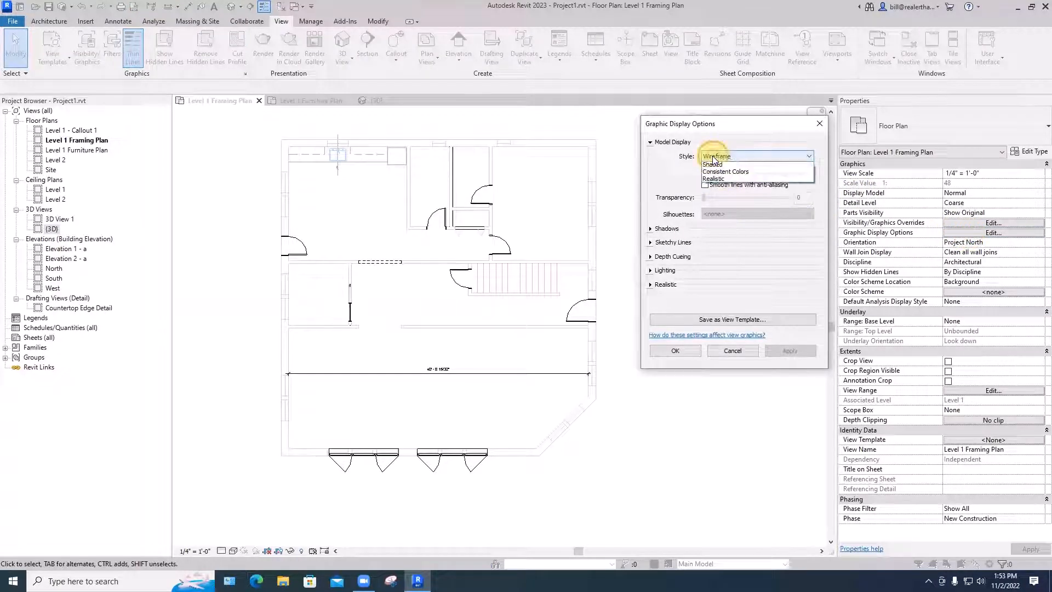
pyautogui.click(707, 173)
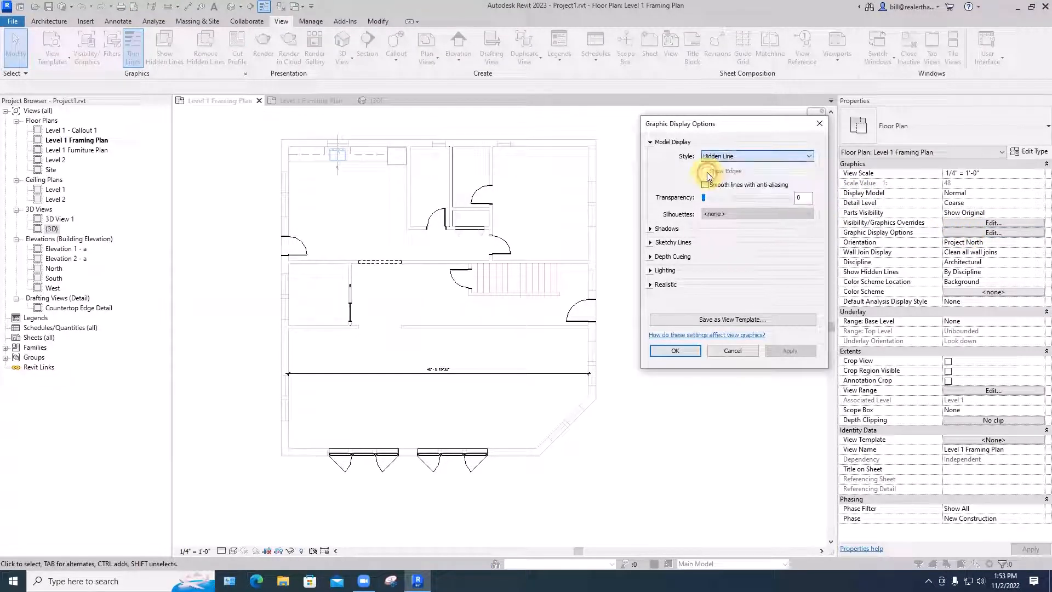
pyautogui.click(794, 352)
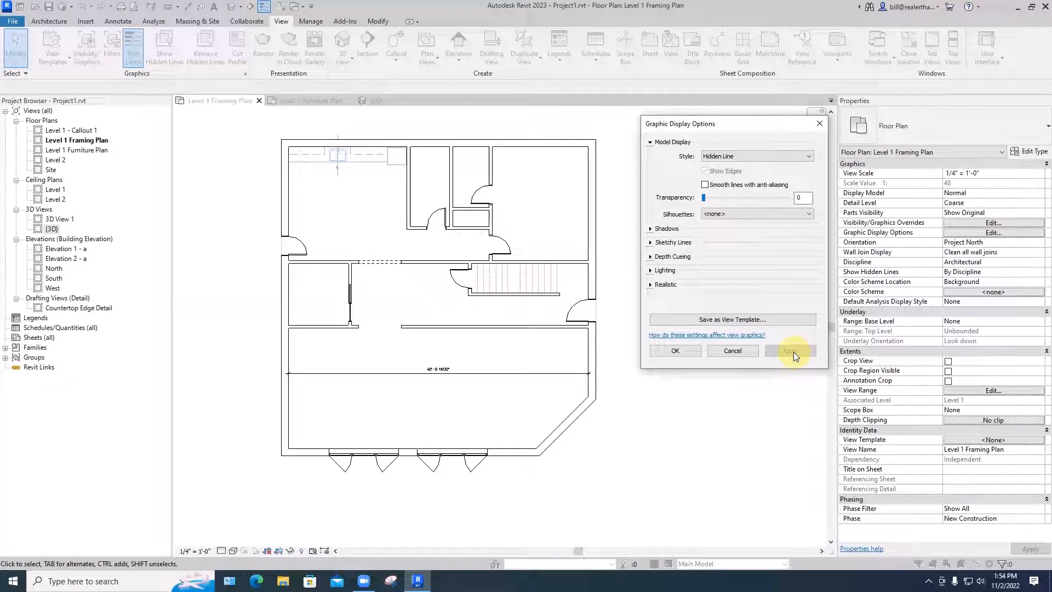
# Step: Enable Cast Shadows in the Level 1 Framing Plan's graphic display options and apply the change
pyautogui.click(651, 229)
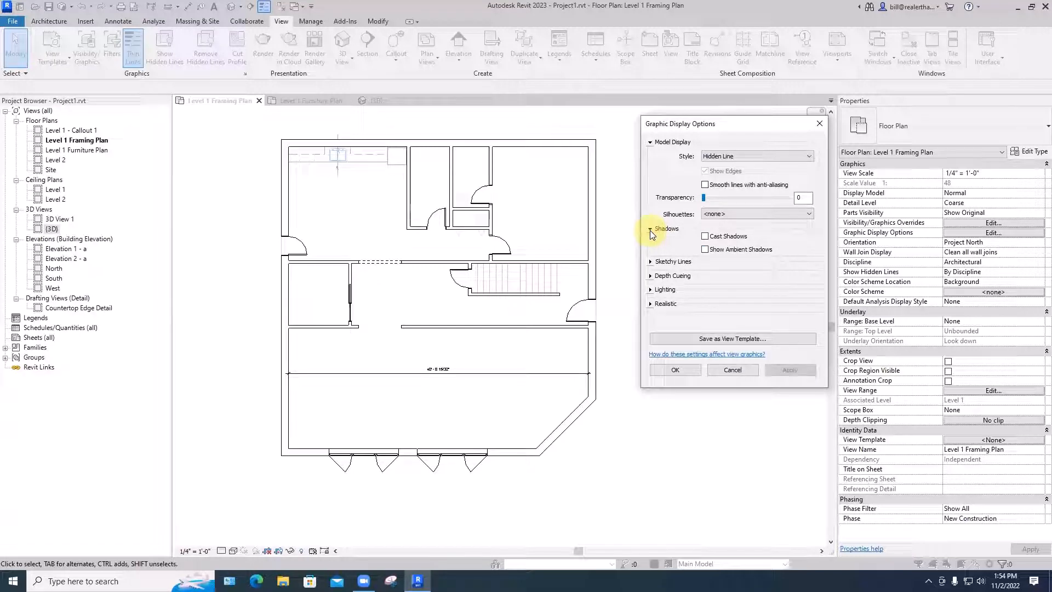
pyautogui.click(704, 236)
pyautogui.click(789, 369)
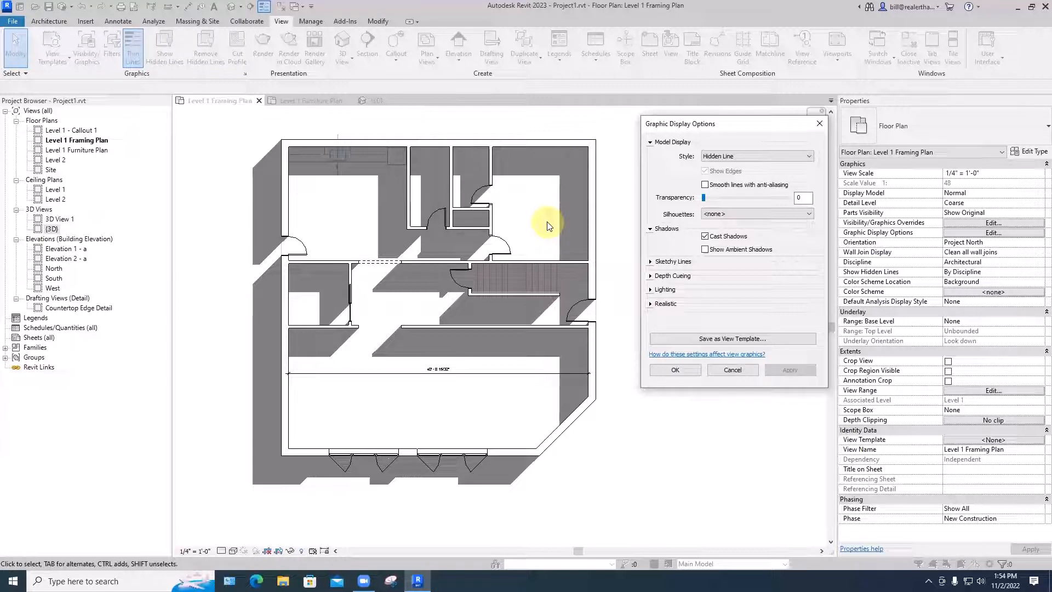
# Step: Lower the shadow intensity to 16 in the Level 1 Framing Plan's lighting options and apply it
pyautogui.click(654, 290)
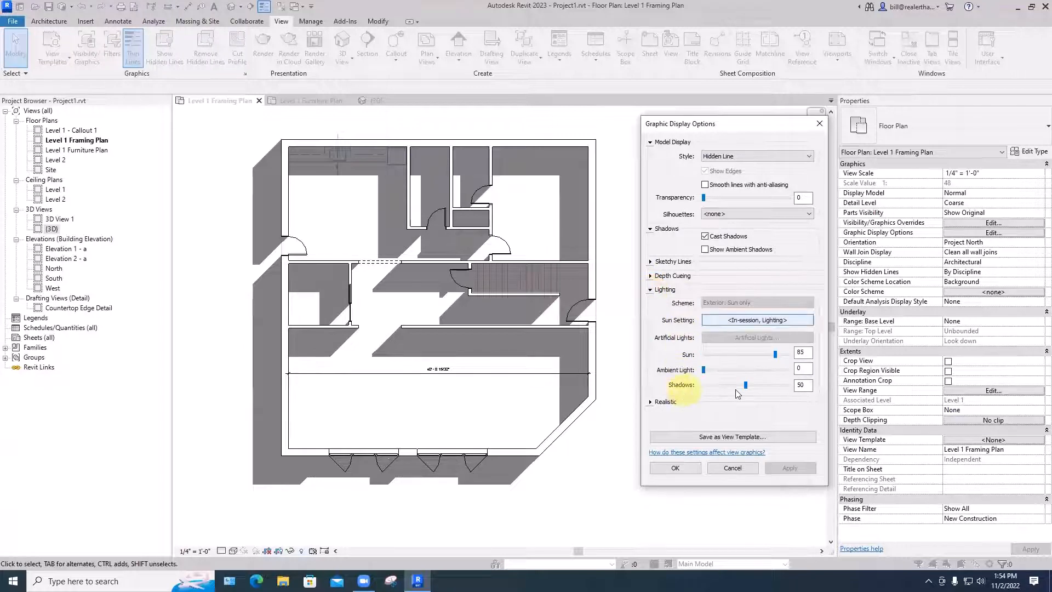
pyautogui.moveTo(745, 385); pyautogui.dragTo(716, 386)
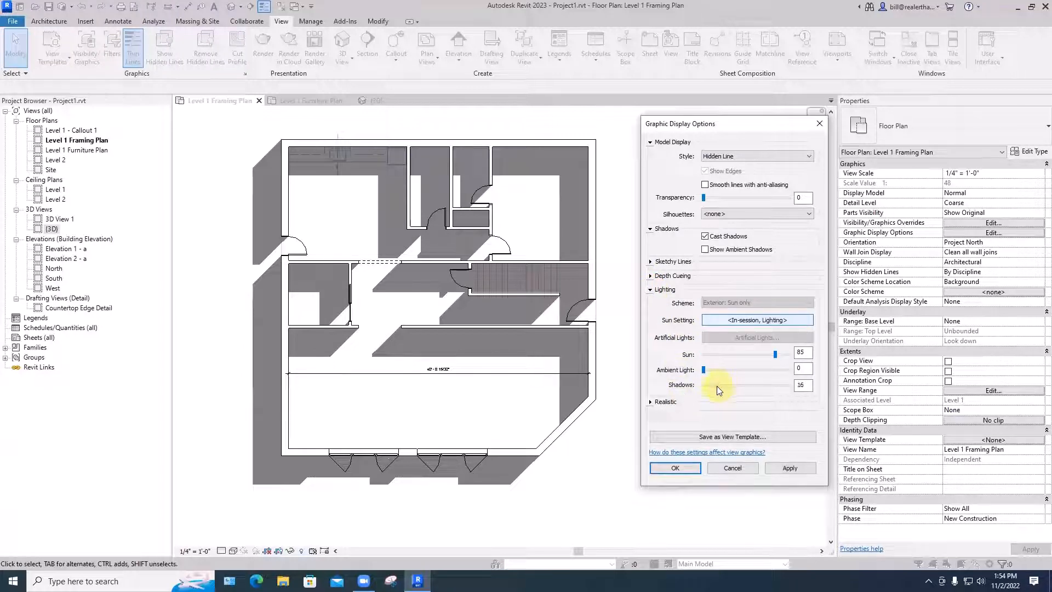
pyautogui.click(781, 467)
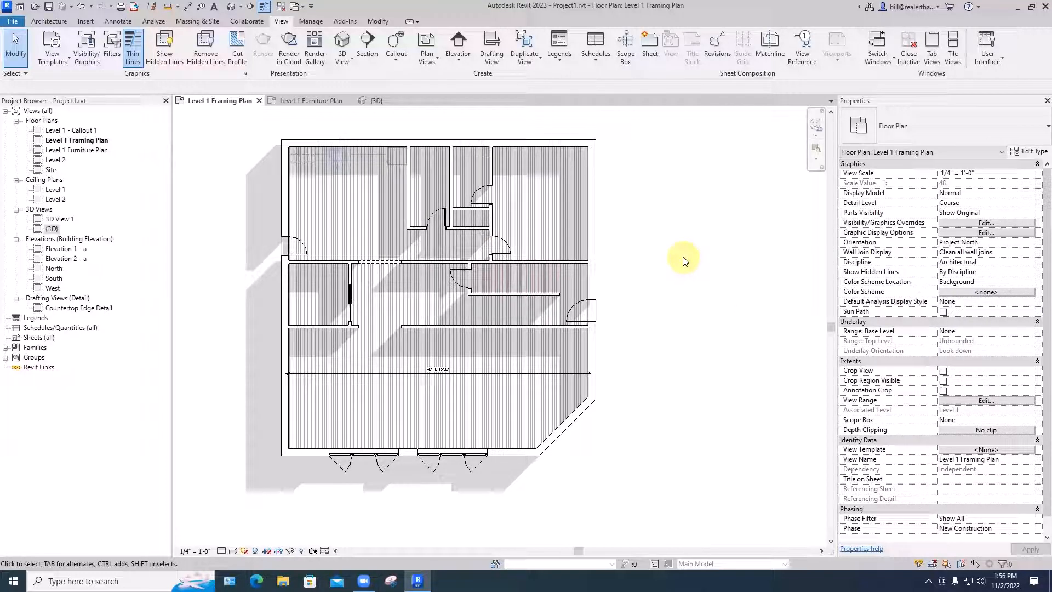
# Step: Turn off Relative to View in the Level 1 Framing Plan's sun settings and apply the change
pyautogui.click(953, 234)
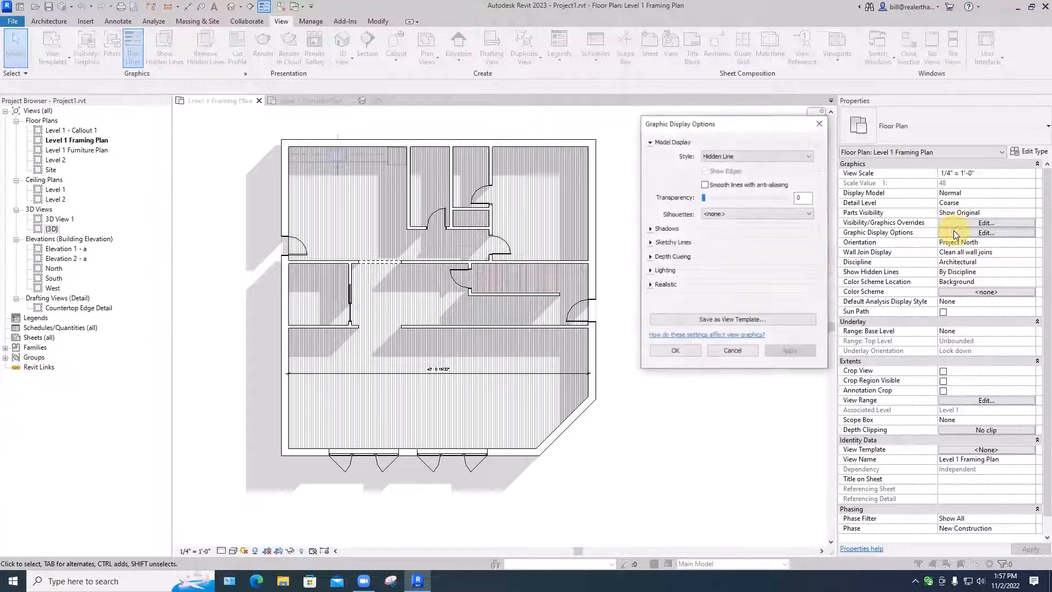
pyautogui.click(651, 271)
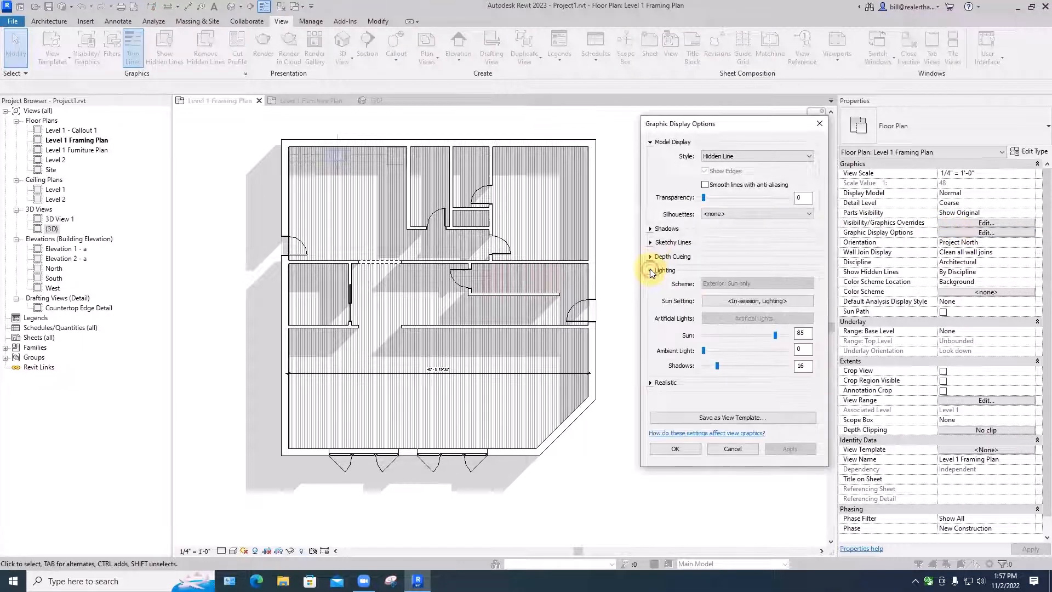
pyautogui.click(719, 300)
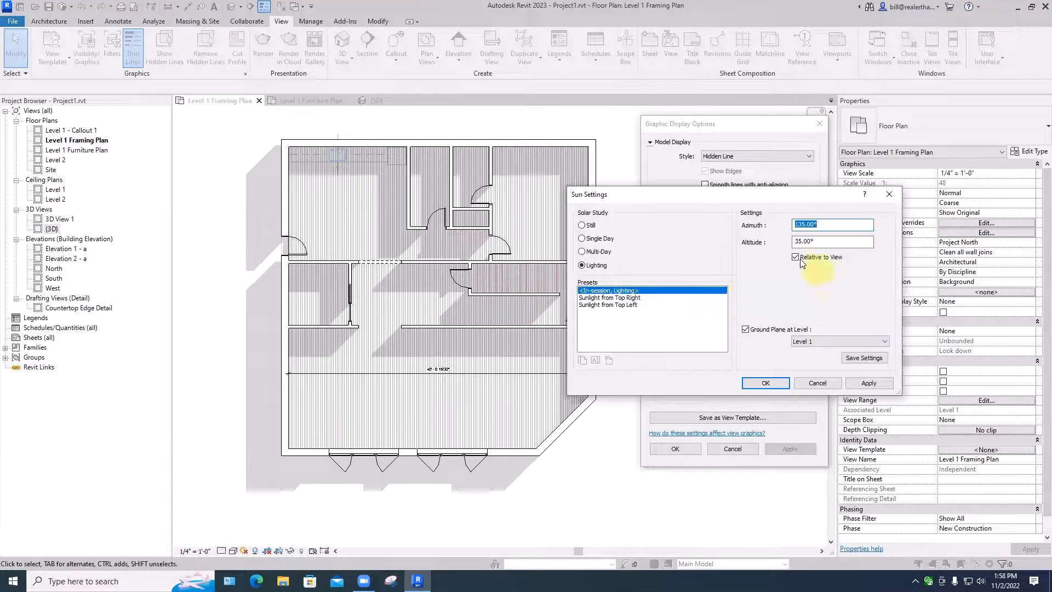
pyautogui.click(795, 257)
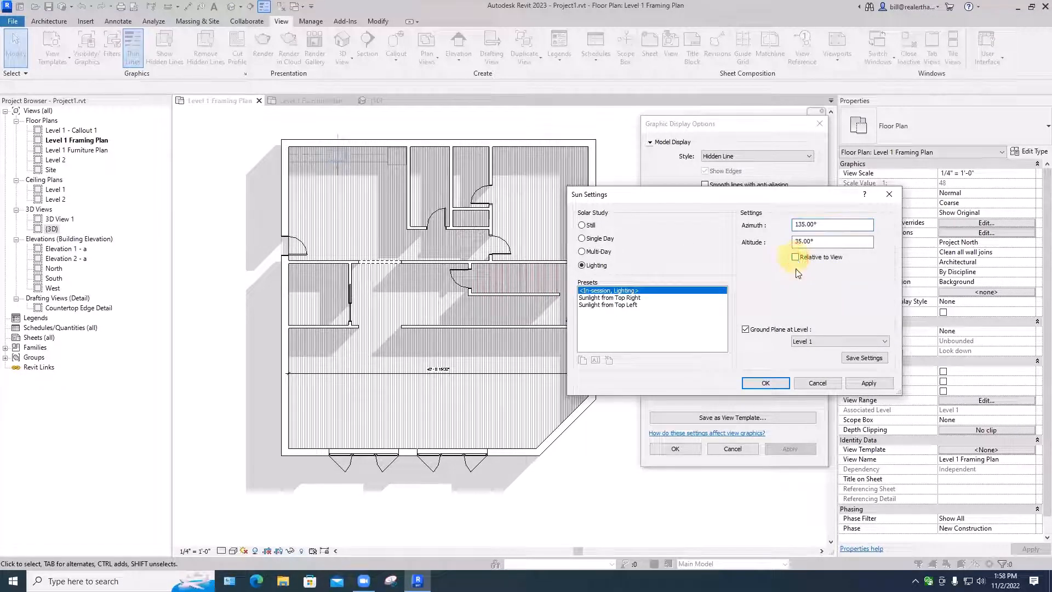
pyautogui.click(869, 383)
pyautogui.click(763, 386)
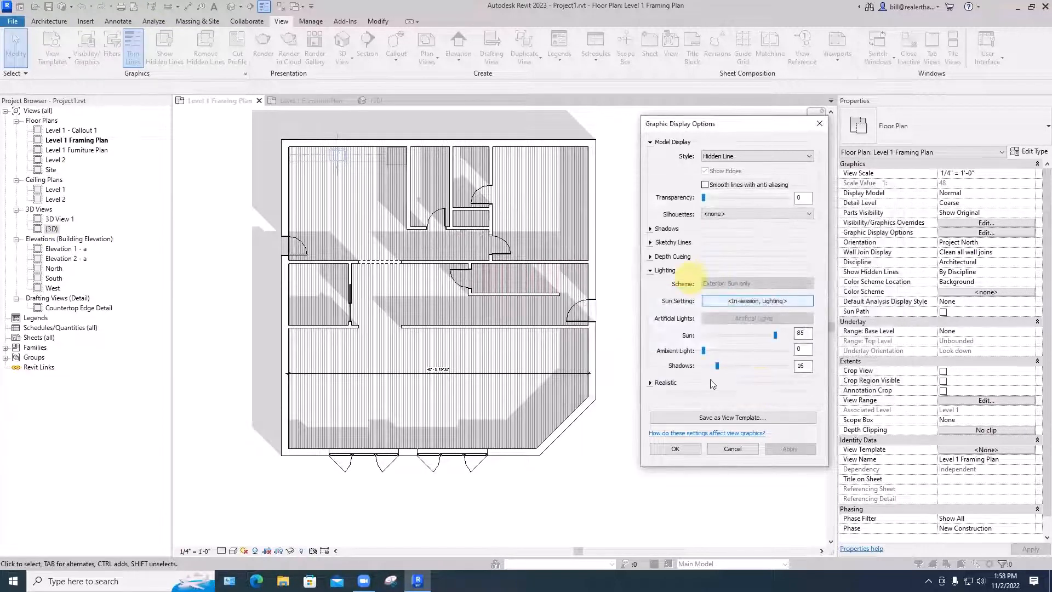
pyautogui.click(675, 449)
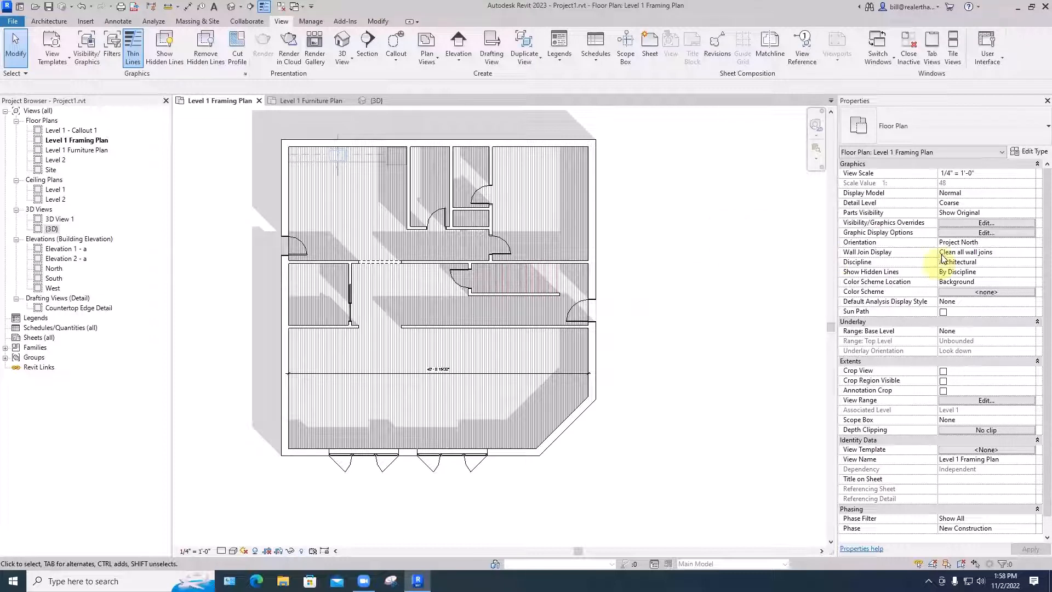
# Step: Set the sun altitude to 60° in the Level 1 Framing Plan's in-session lighting sun settings
pyautogui.click(957, 232)
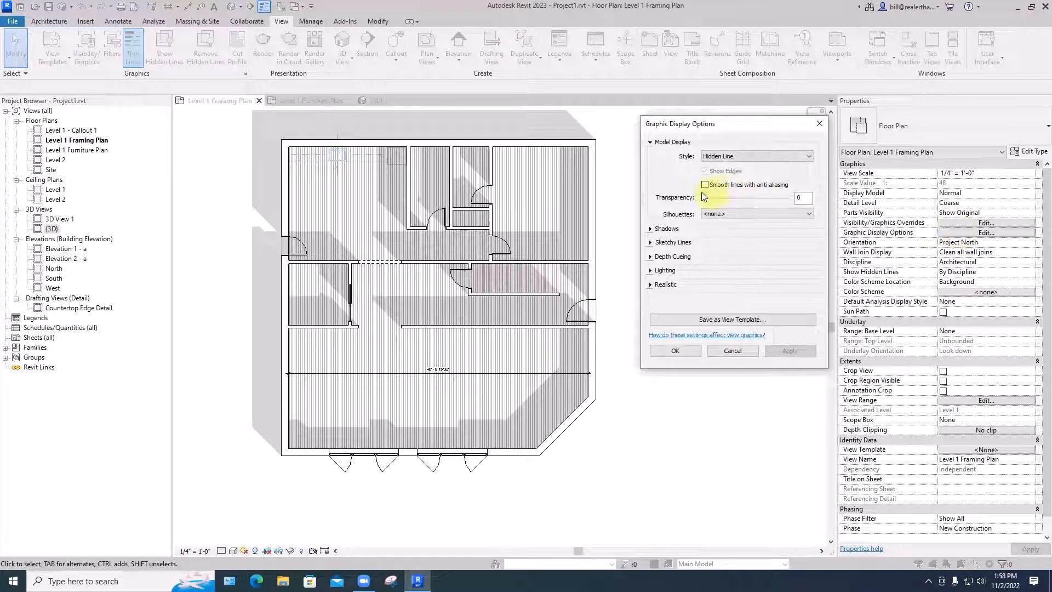
pyautogui.click(650, 271)
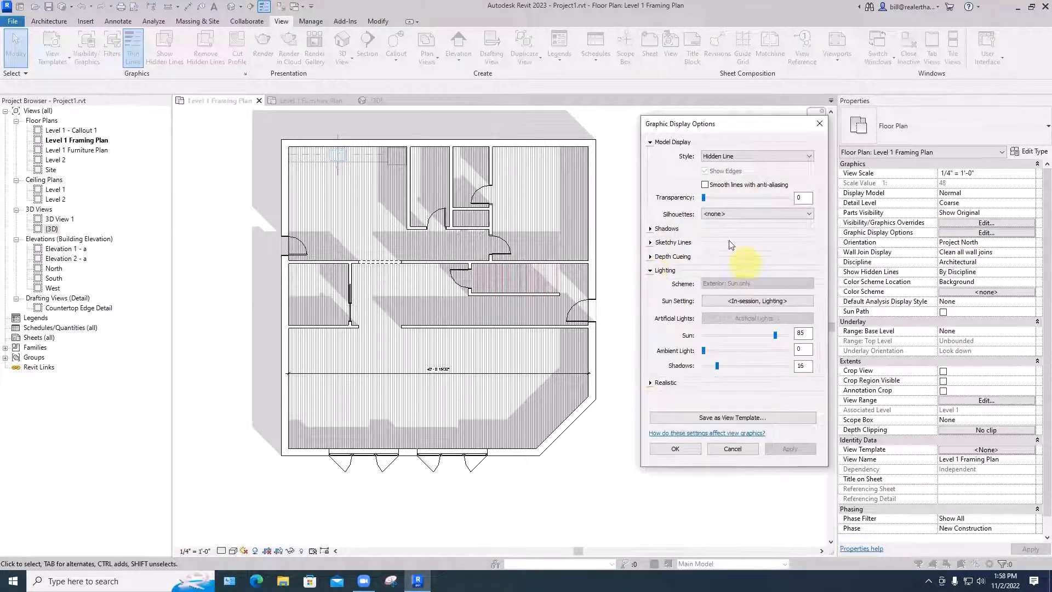
pyautogui.click(749, 301)
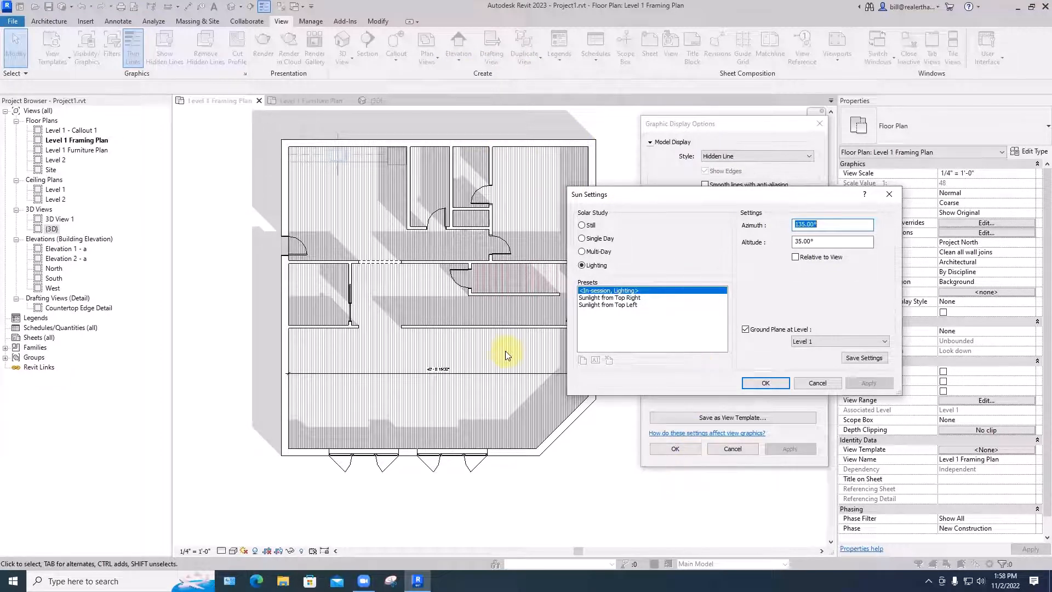
pyautogui.click(808, 241)
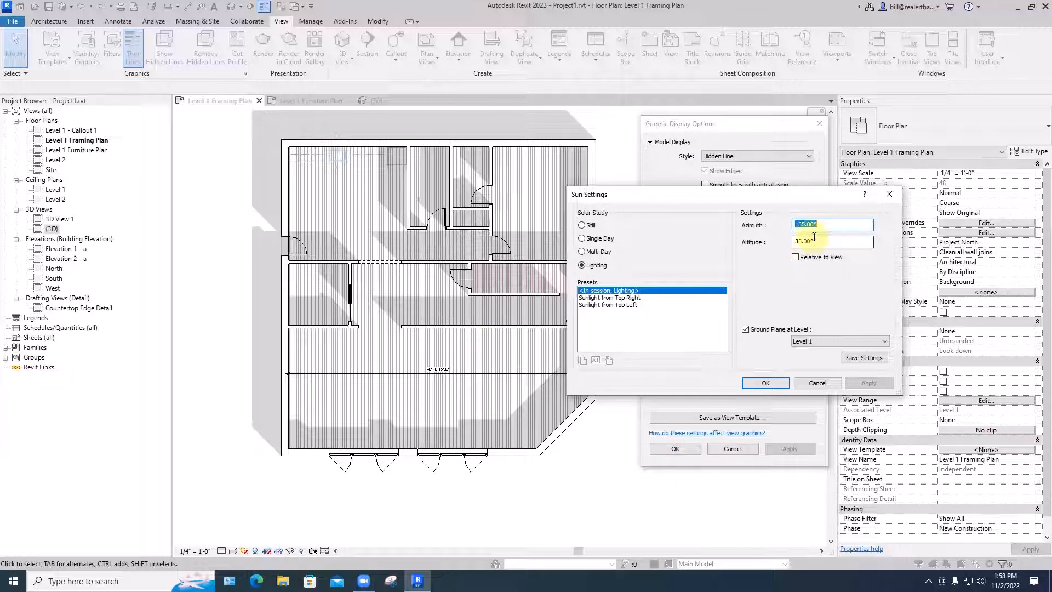
pyautogui.moveTo(816, 241); pyautogui.dragTo(794, 241)
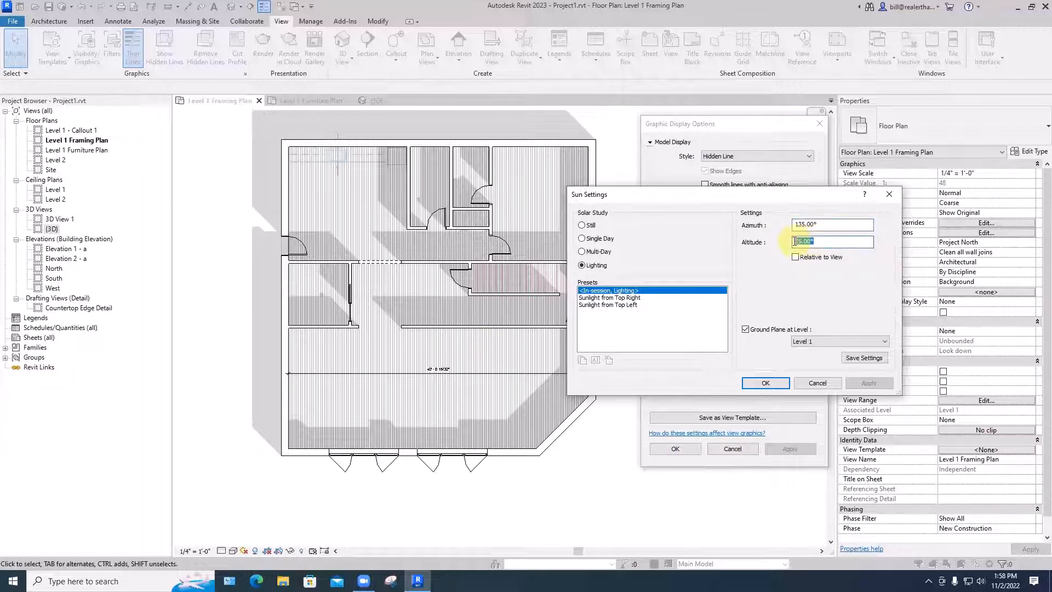
pyautogui.write('60')
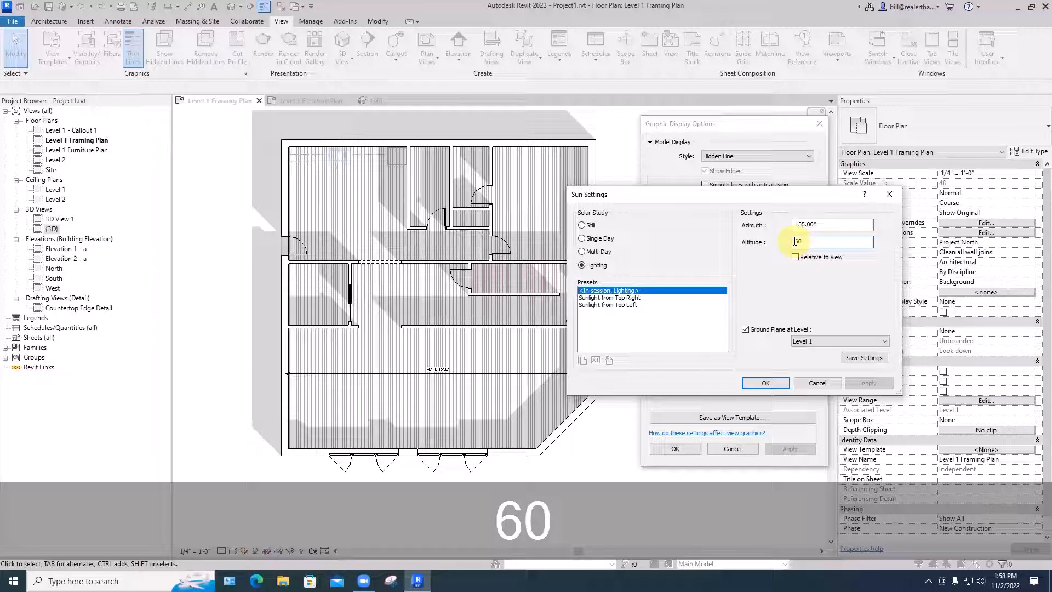
pyautogui.click(766, 382)
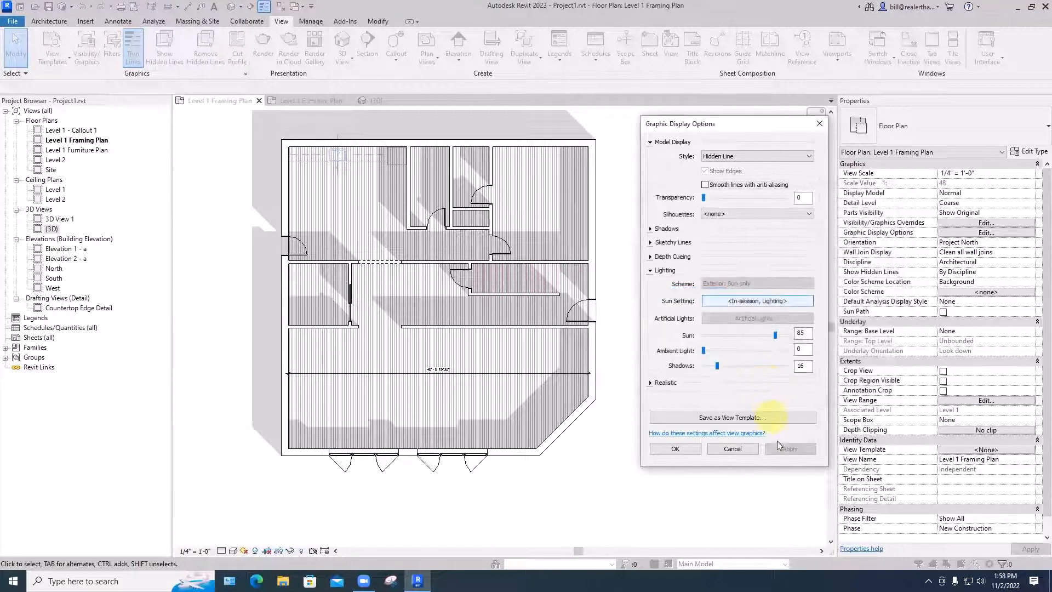
pyautogui.click(698, 452)
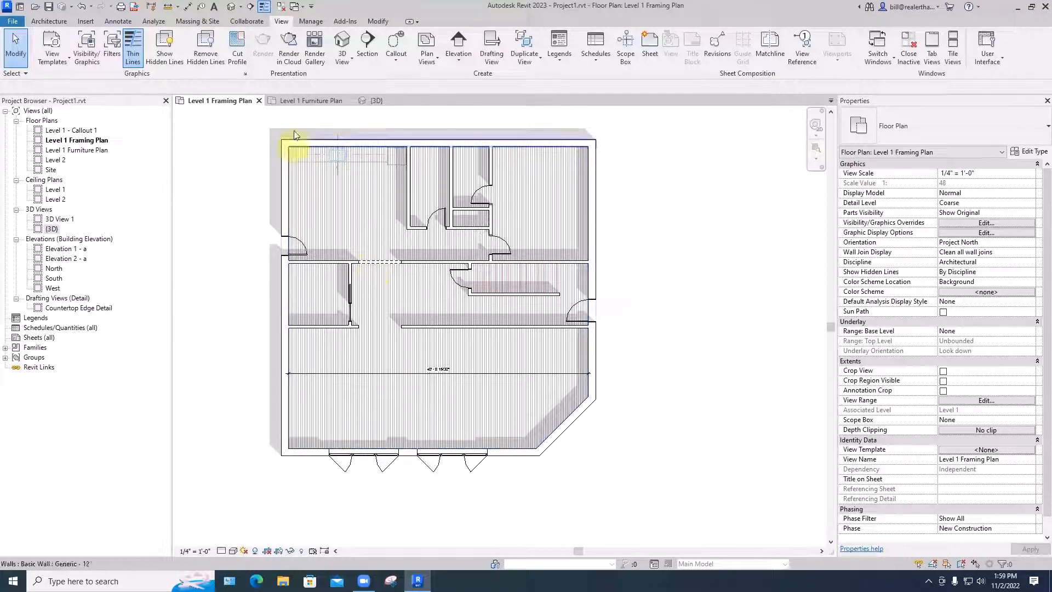
# Step: In the Level 1 Furniture Plan, place the middle sofa in the large room's lower-left area rotated 180°, and shift the upper-left sofa off the wall
pyautogui.click(299, 102)
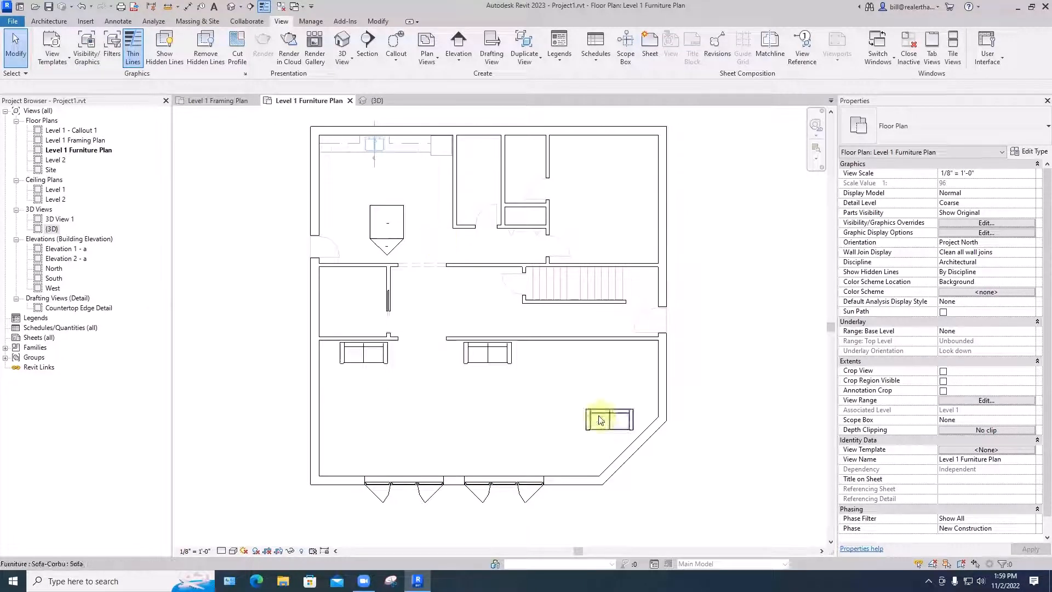
pyautogui.moveTo(482, 366); pyautogui.dragTo(364, 461)
pyautogui.press('r')
pyautogui.press('o')
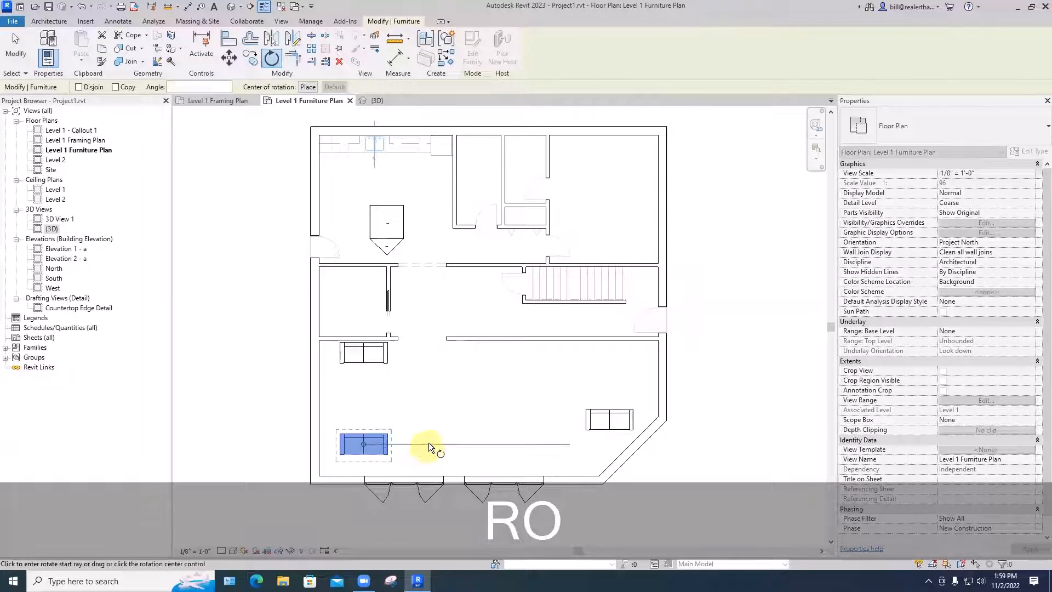
pyautogui.click(430, 442)
pyautogui.click(258, 449)
pyautogui.click(416, 403)
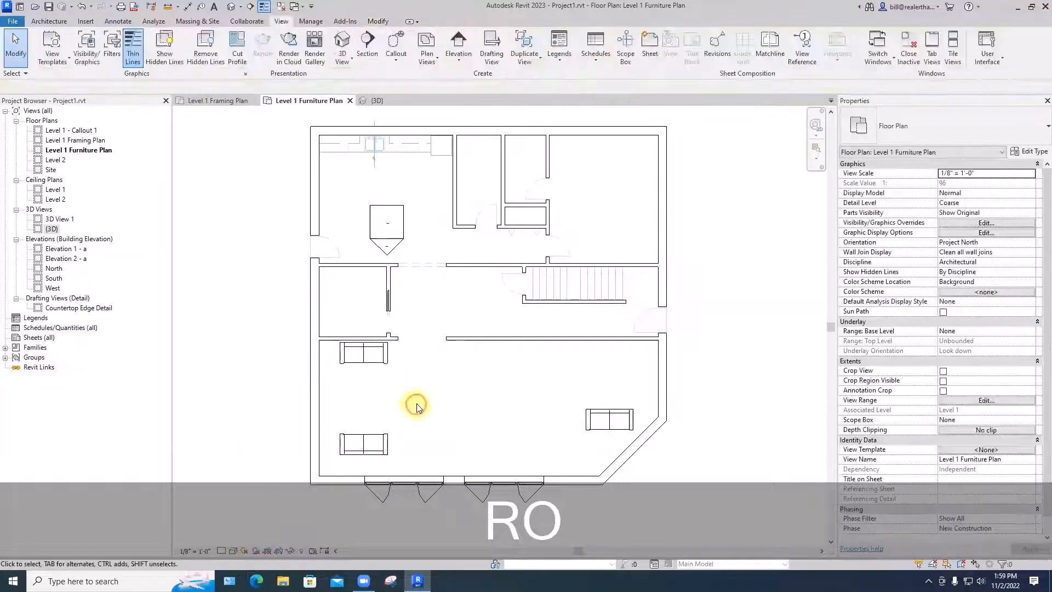
pyautogui.moveTo(362, 366)
pyautogui.mouseDown()
pyautogui.moveTo(362, 388)
pyautogui.moveTo(362, 379)
pyautogui.mouseUp()
pyautogui.click(410, 400)
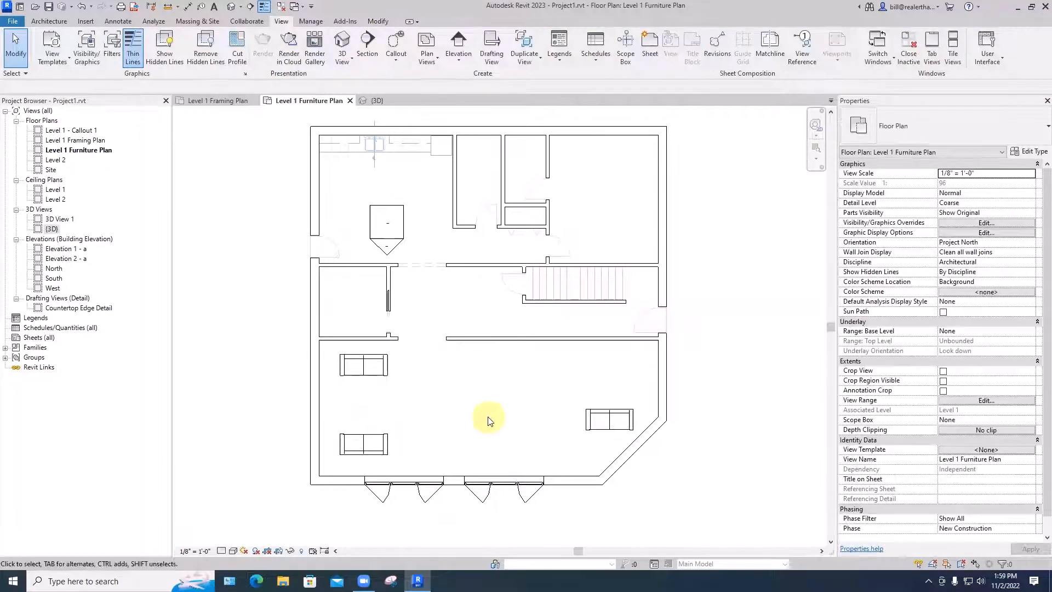
# Step: Set the underlay base level of the Level 1 ceiling plan to Level 1
pyautogui.doubleClick(54, 190)
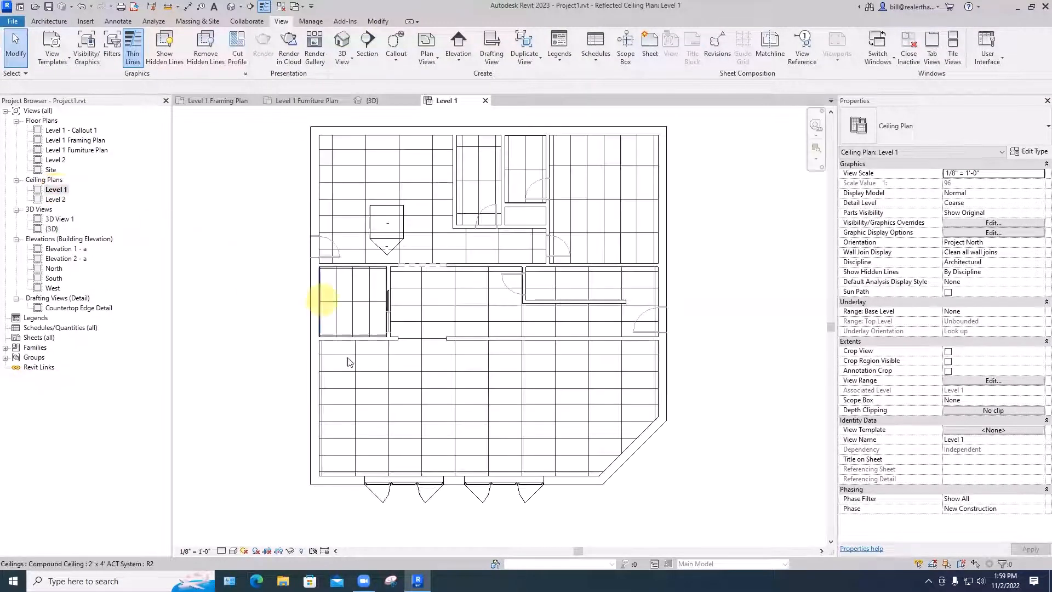
pyautogui.moveTo(376, 381); pyautogui.dragTo(378, 380, button='middle')
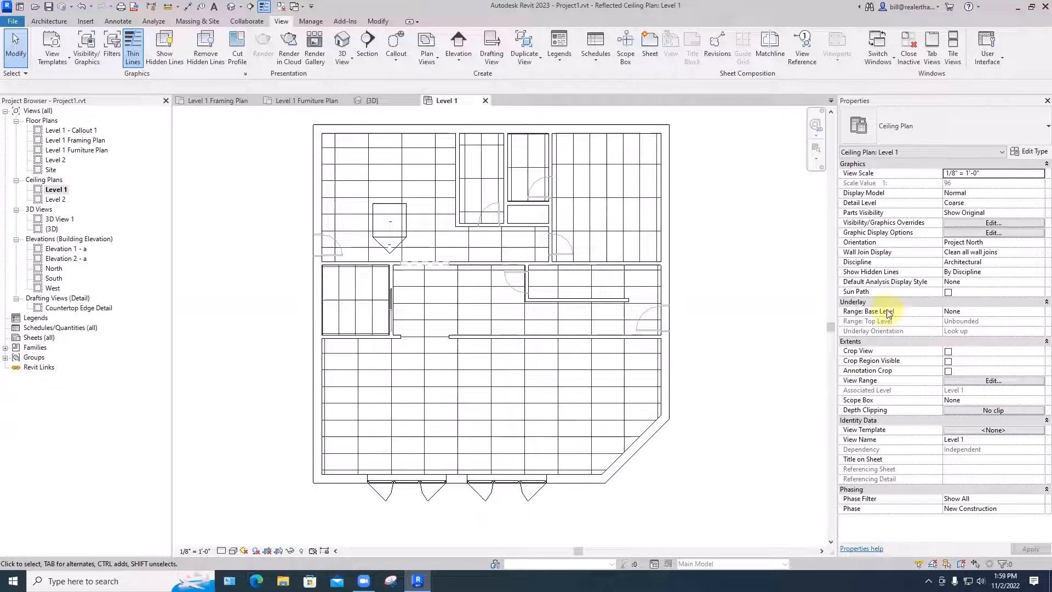
pyautogui.moveTo(887, 313)
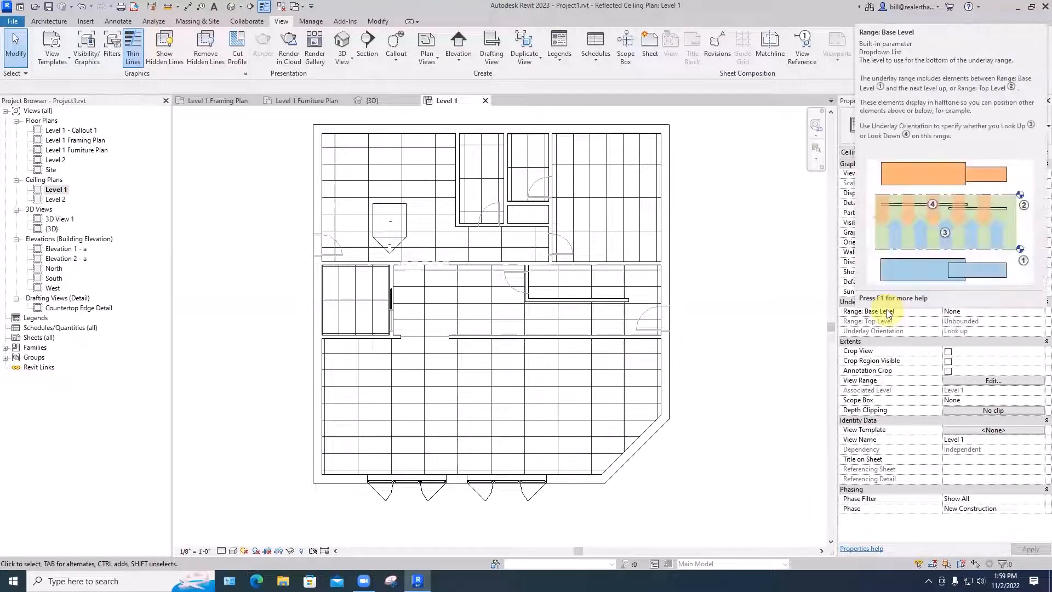
pyautogui.click(955, 312)
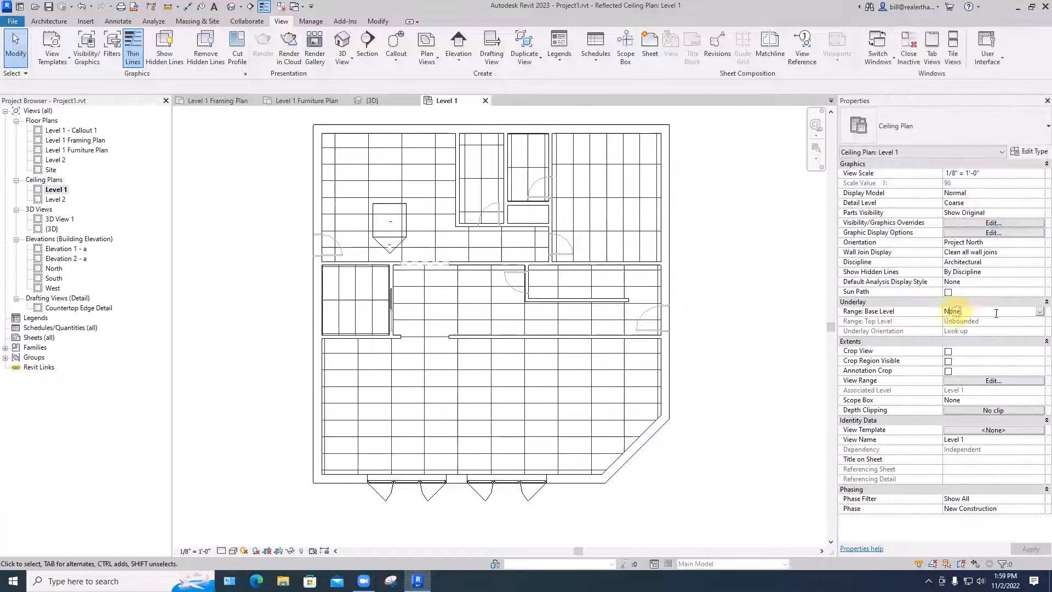
pyautogui.click(1039, 312)
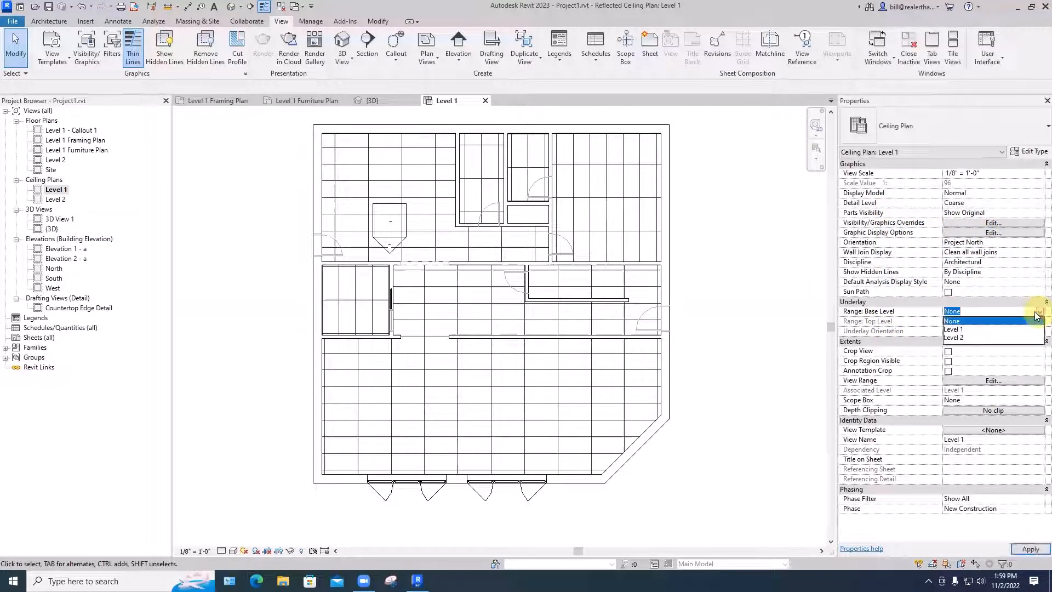
pyautogui.click(950, 329)
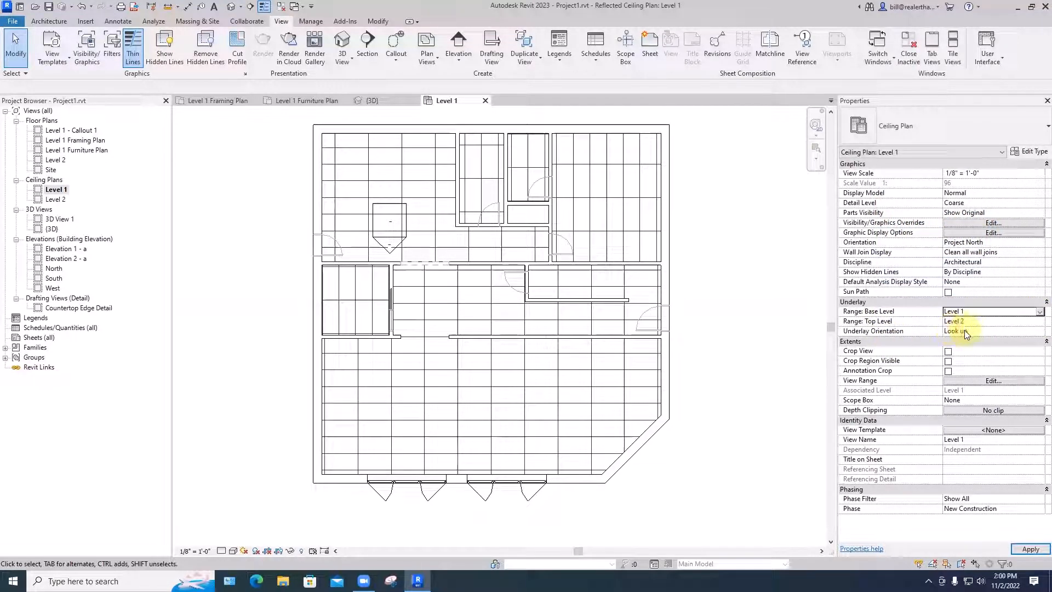
# Step: Set the Level 1 ceiling plan's underlay orientation to Look down
pyautogui.click(964, 331)
pyautogui.click(1039, 331)
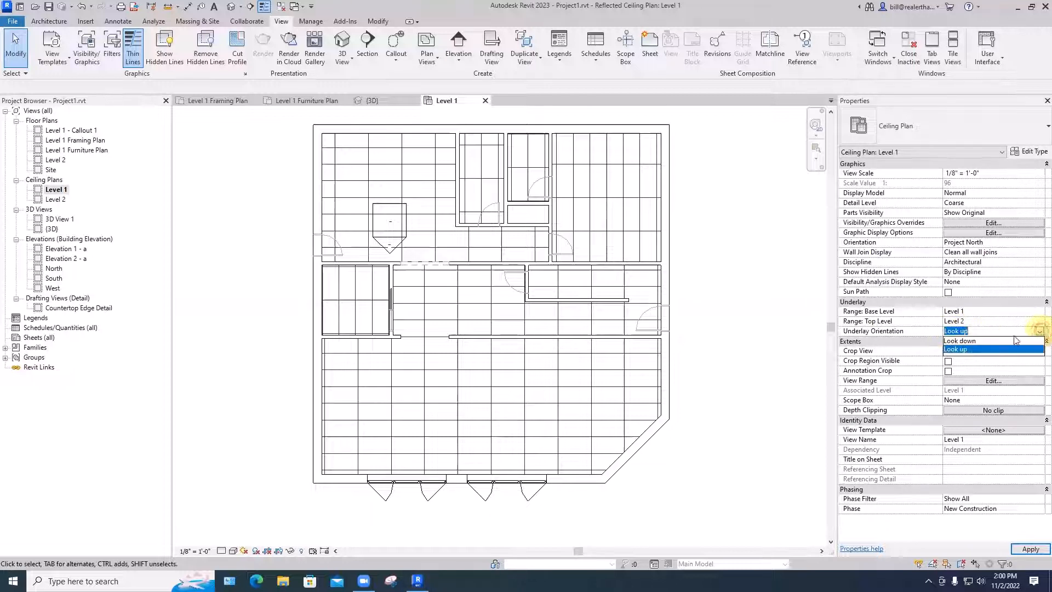
pyautogui.click(975, 340)
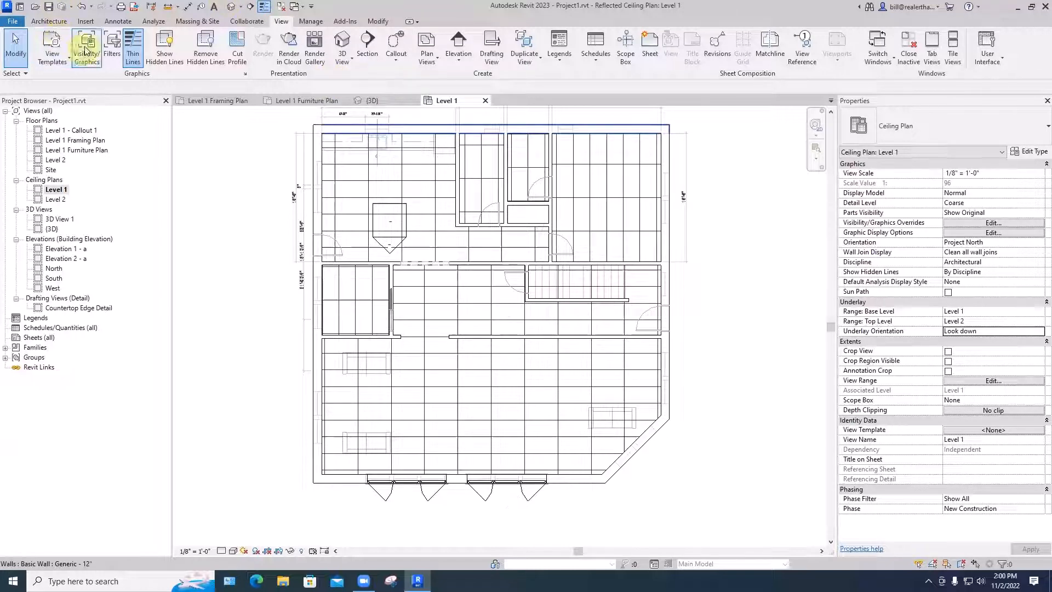
# Step: Load the Ceiling Light - Flat Round family from the imperial library's Lighting > Architectural > Internal folder for component placement
pyautogui.click(49, 21)
pyautogui.click(134, 61)
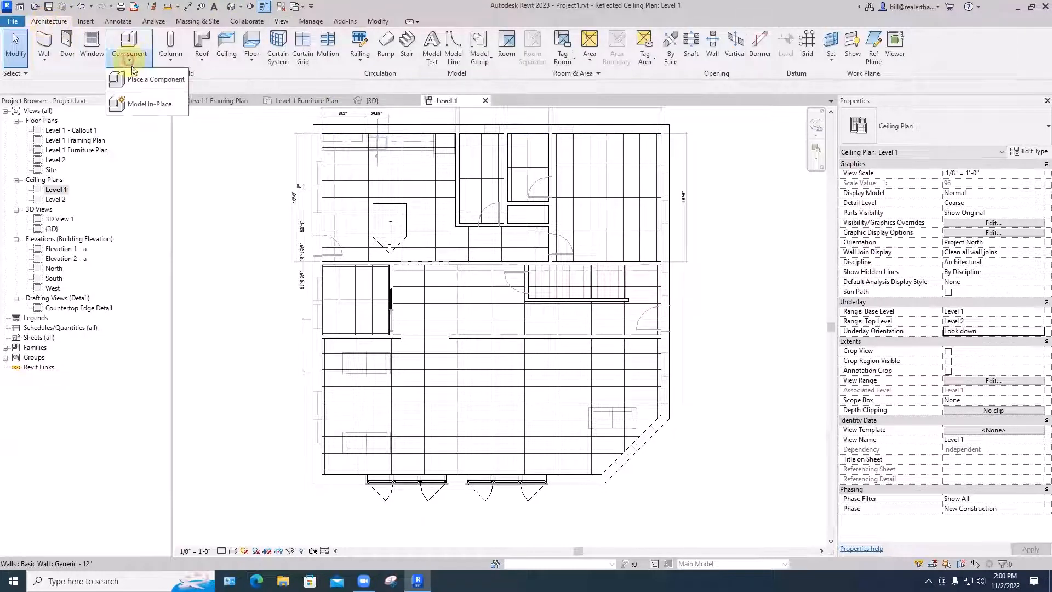
pyautogui.click(137, 80)
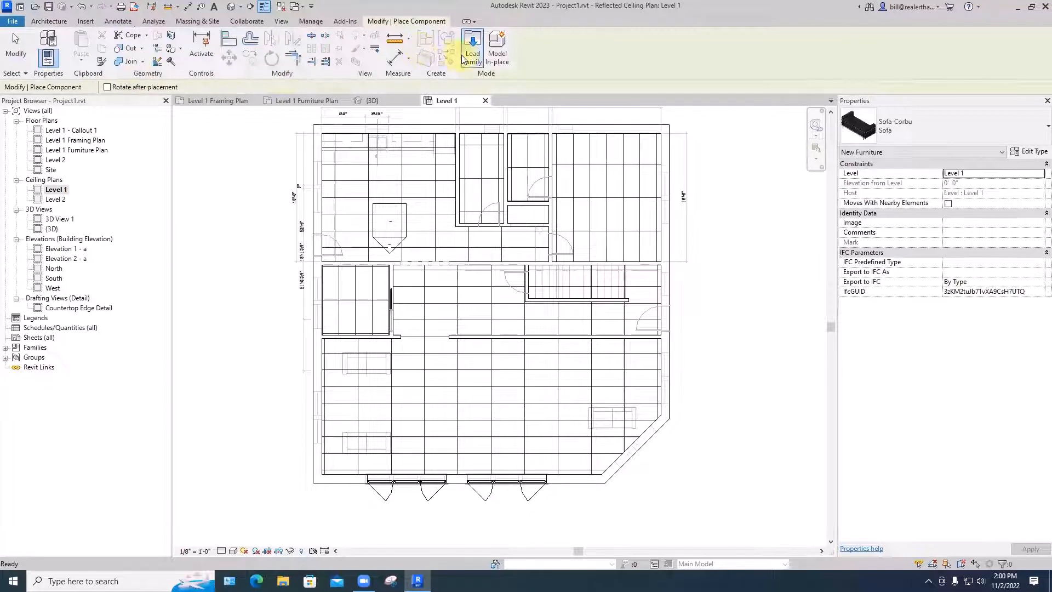
pyautogui.click(465, 57)
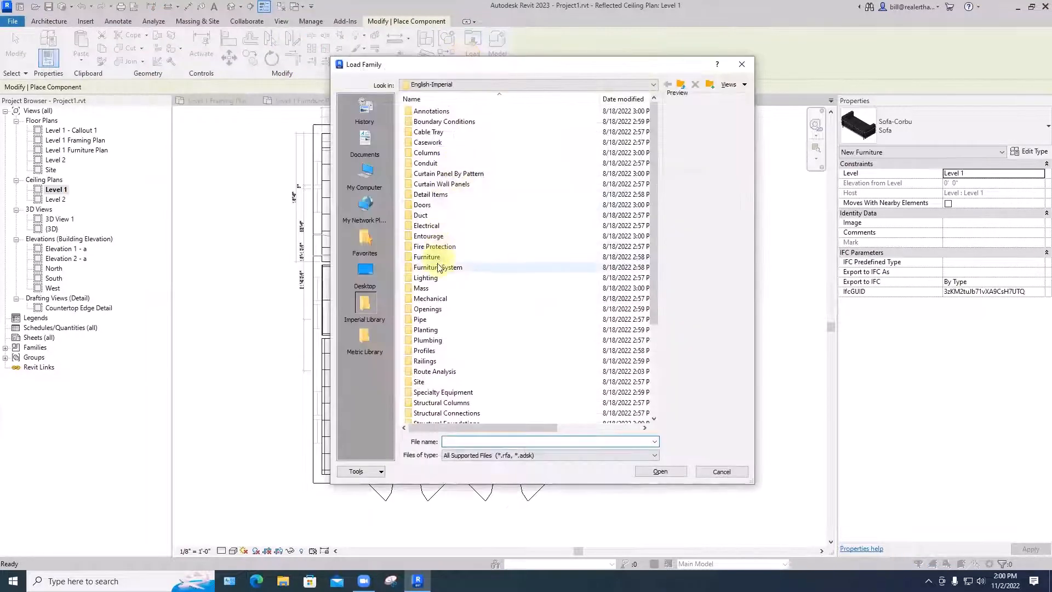
pyautogui.click(426, 277)
pyautogui.doubleClick(426, 278)
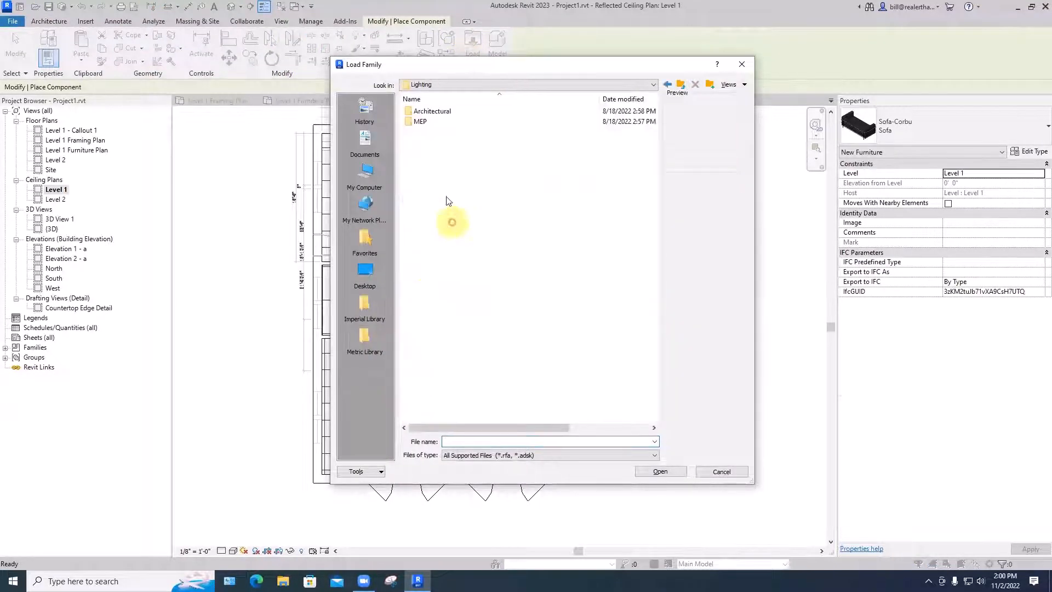
pyautogui.doubleClick(429, 112)
pyautogui.doubleClick(424, 121)
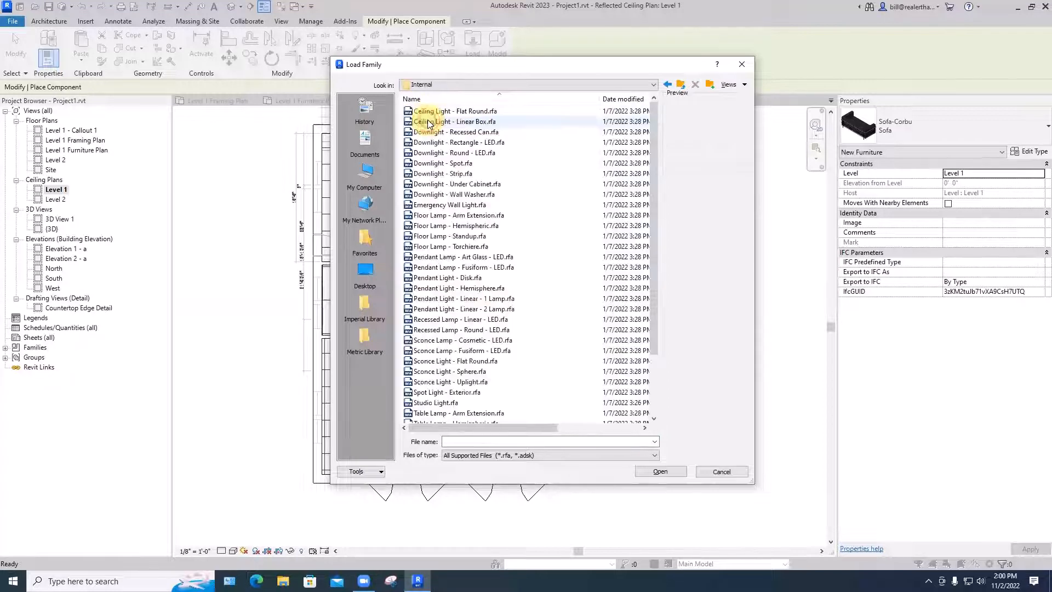
pyautogui.click(455, 111)
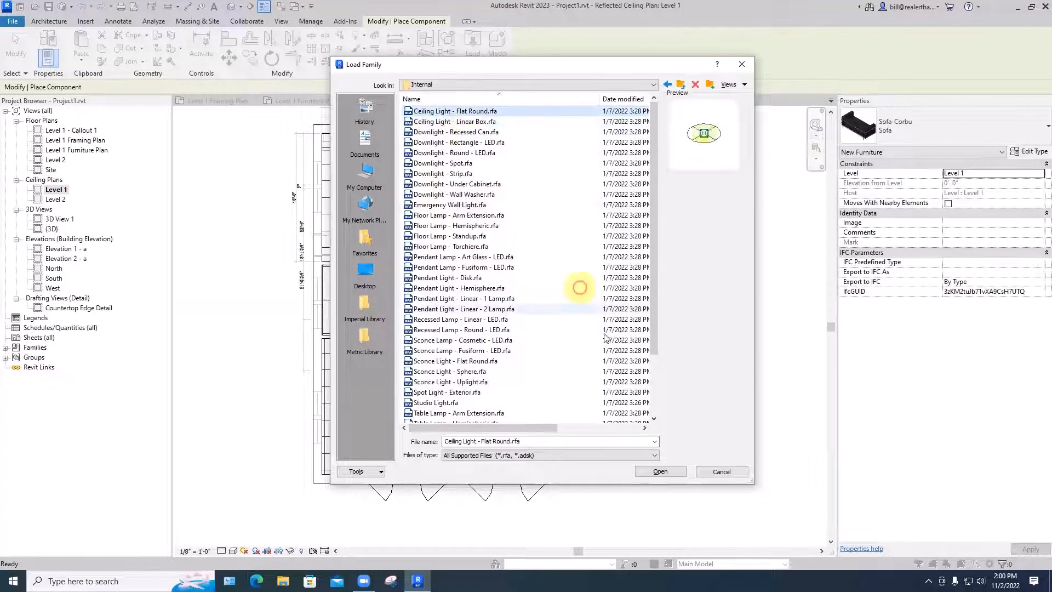
pyautogui.click(648, 470)
# Step: Place four flat round 60W - 120V ceiling lights in the large room, one at each end of the two left-hand sofas
pyautogui.scroll(4, 370, 377)
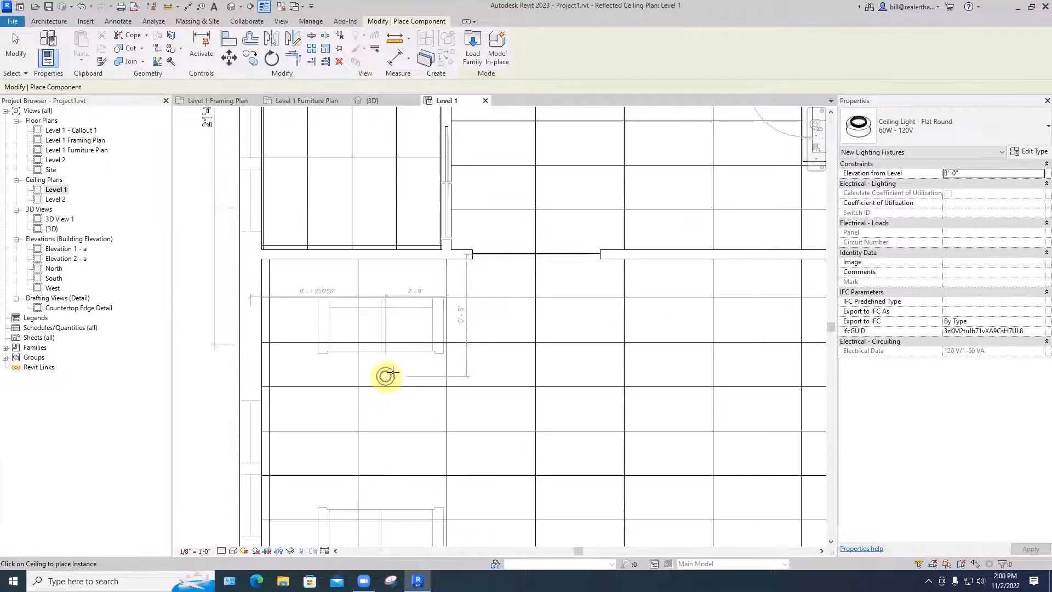
pyautogui.click(478, 322)
pyautogui.scroll(-2, 479, 334)
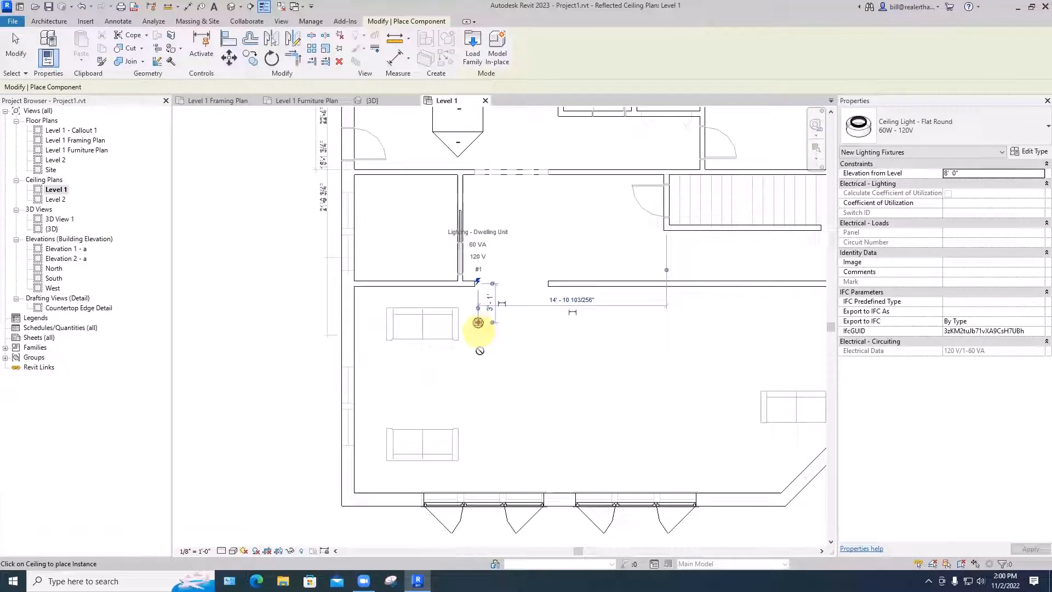
pyautogui.click(478, 448)
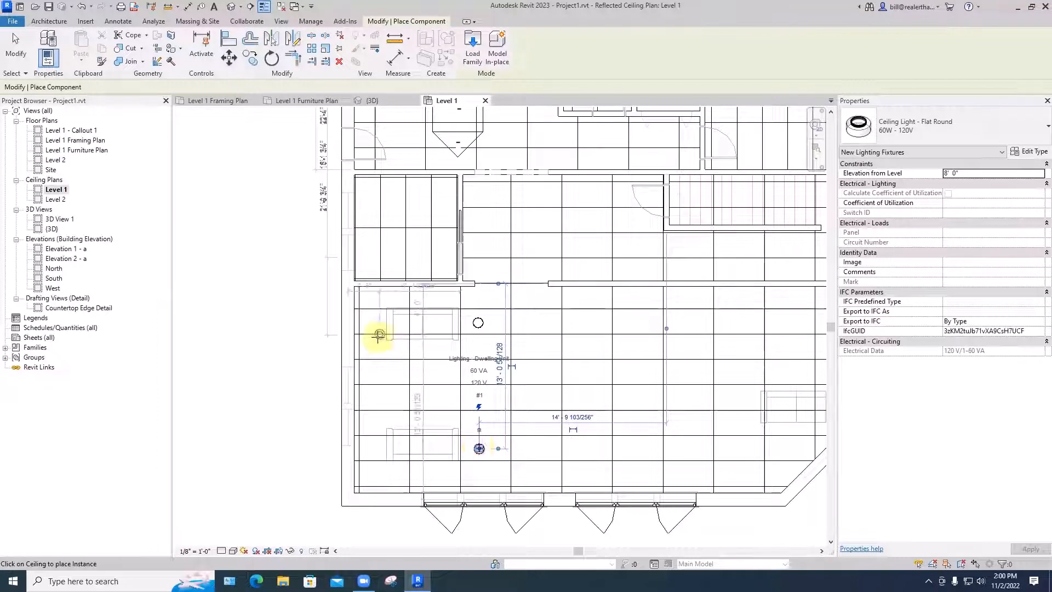
pyautogui.click(367, 321)
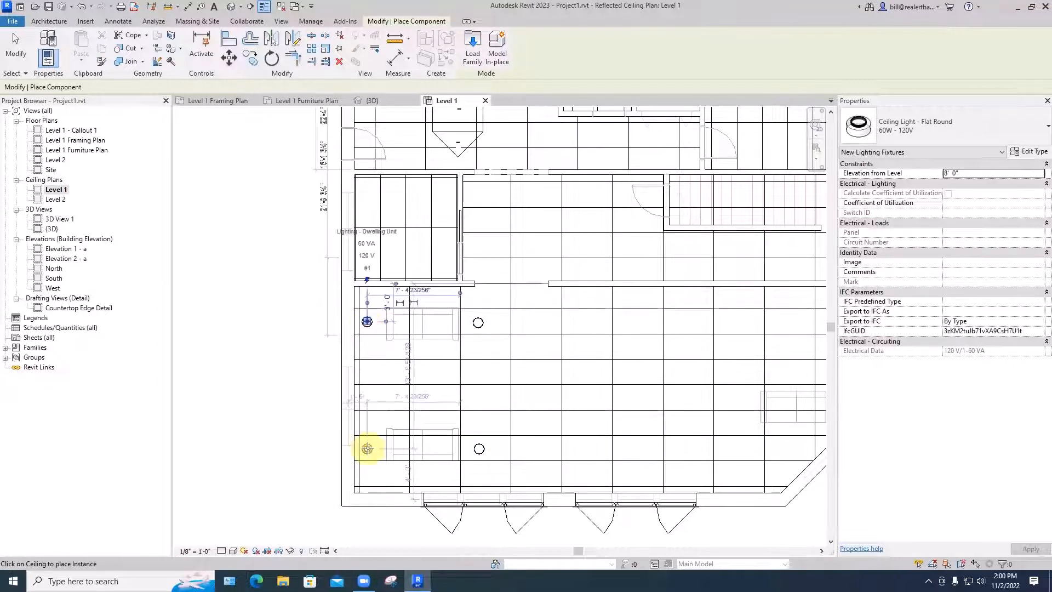
pyautogui.click(367, 448)
pyautogui.press('Escape')
pyautogui.scroll(-1, 434, 418)
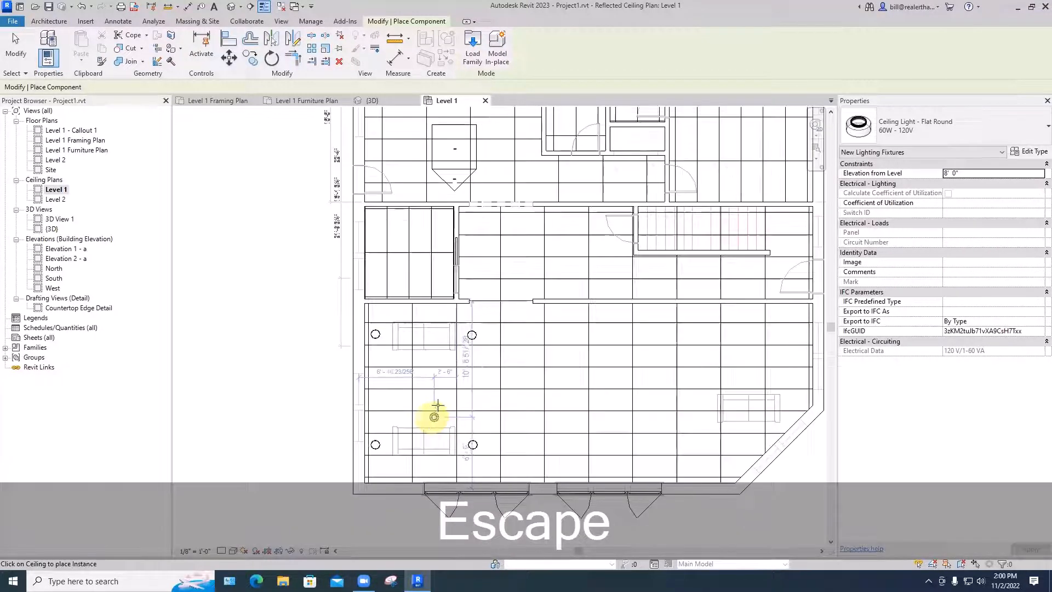
pyautogui.press('Escape')
pyautogui.press('Escape')
# Step: Set the underlay base level of the Level 1 ceiling plan to None
pyautogui.scroll(-3, 438, 408)
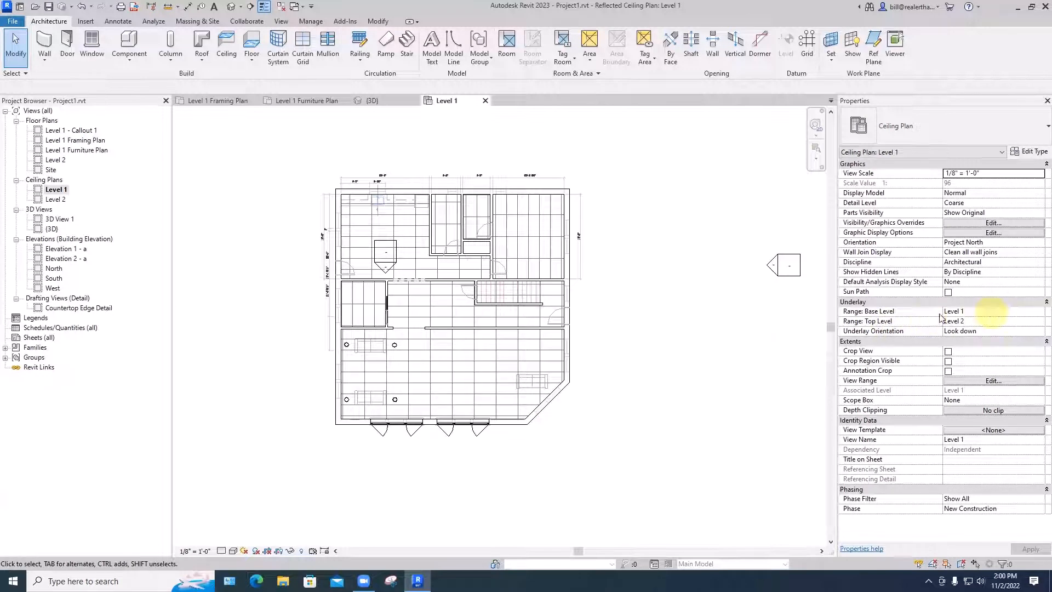
pyautogui.click(1000, 312)
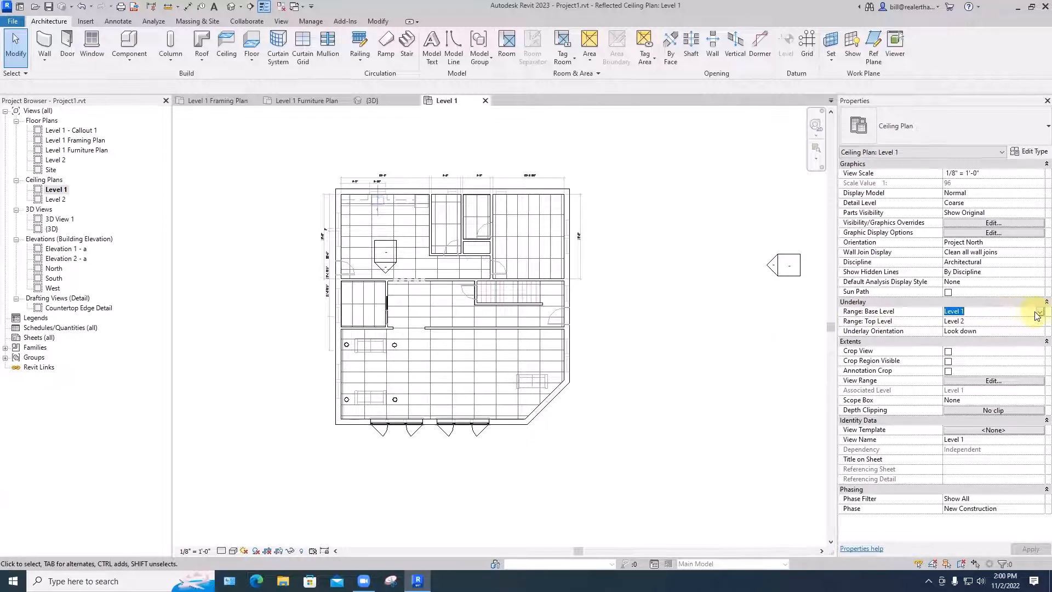
pyautogui.click(1038, 314)
pyautogui.click(959, 322)
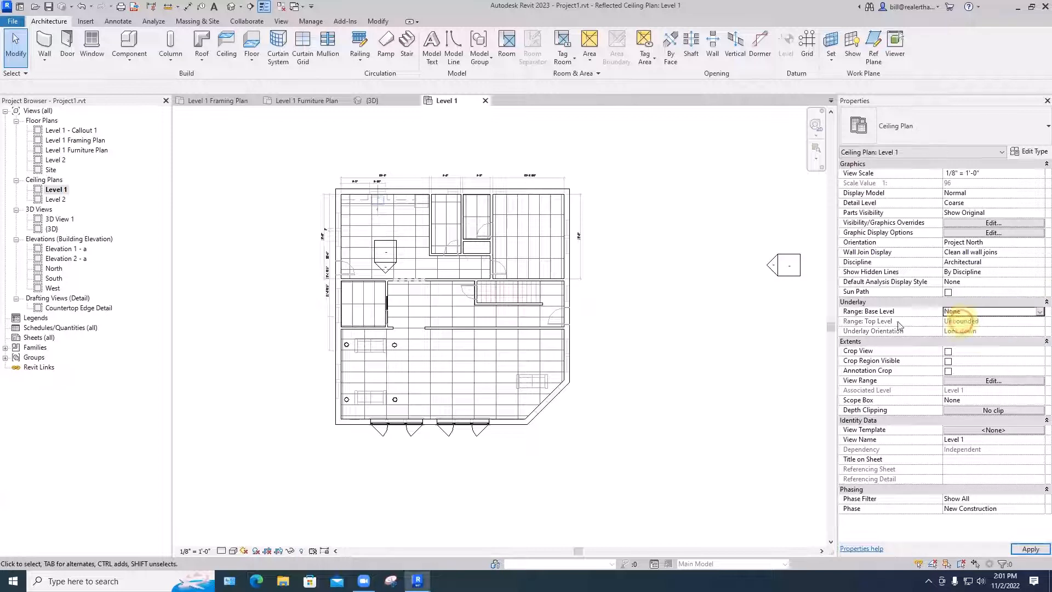
pyautogui.click(720, 334)
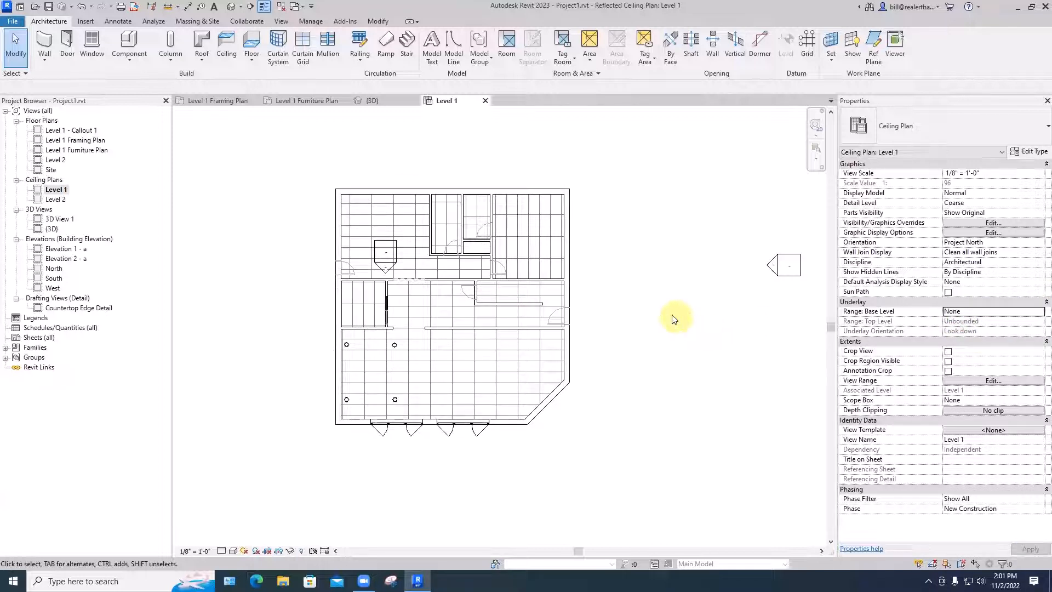
pyautogui.scroll(-3, 652, 301)
pyautogui.scroll(-2, 652, 300)
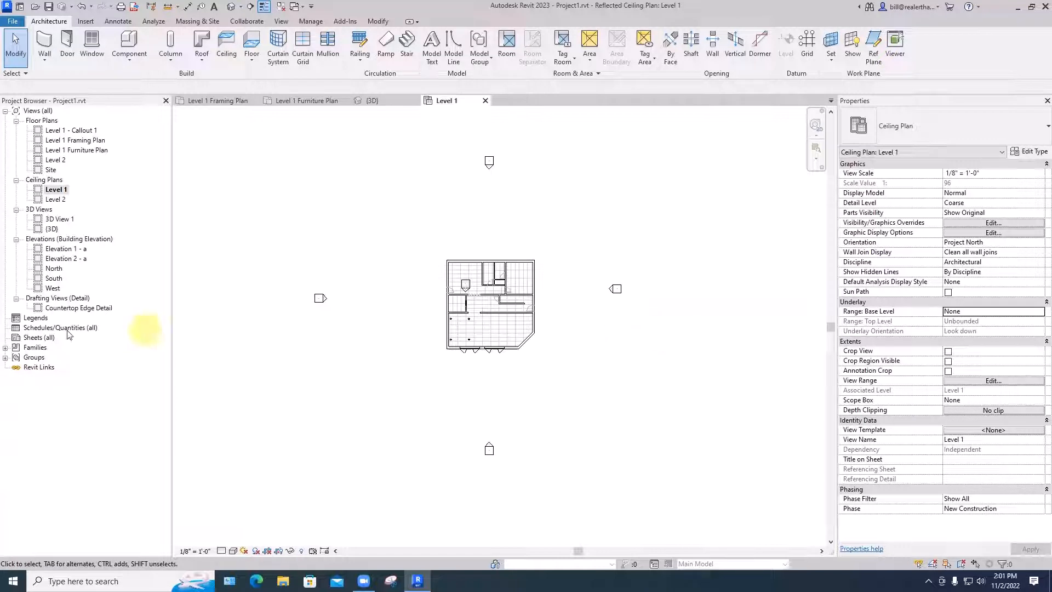
# Step: Create a new sheet with the E1 30x42 Horizontal titleblock
pyautogui.click(38, 337)
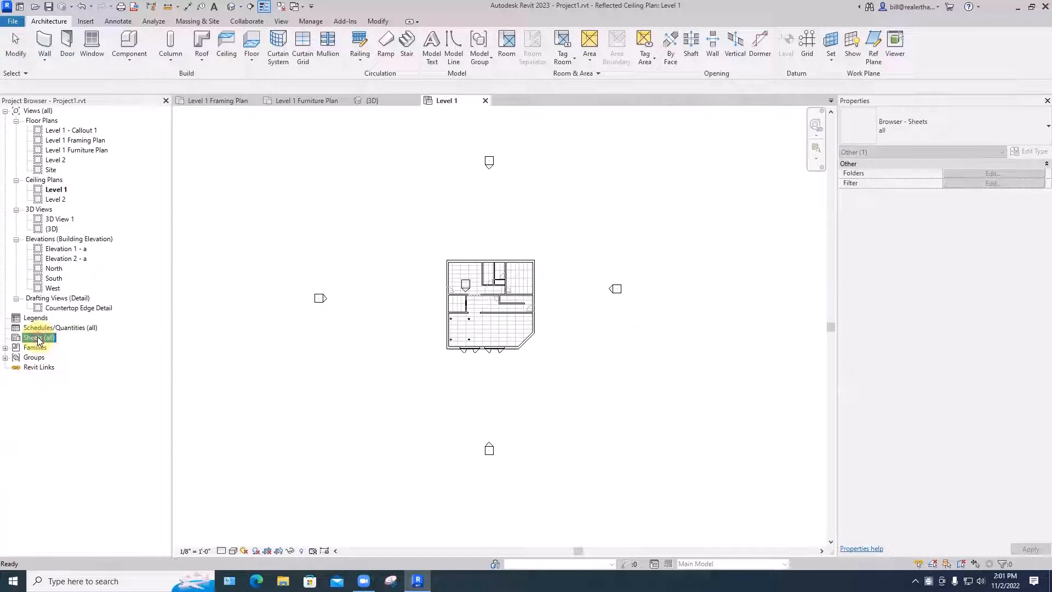
pyautogui.rightClick(38, 339)
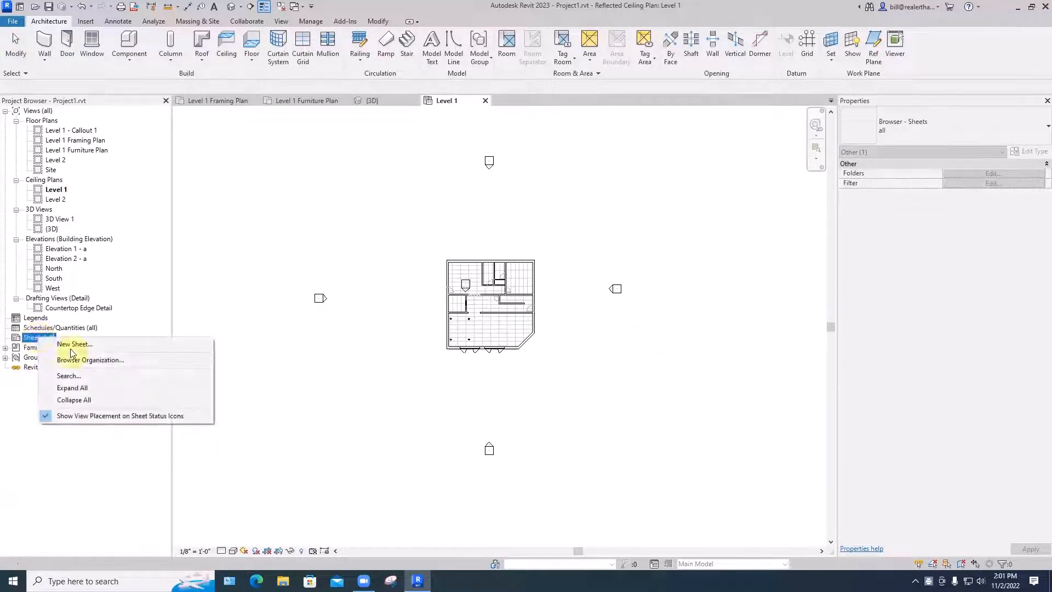
pyautogui.click(73, 344)
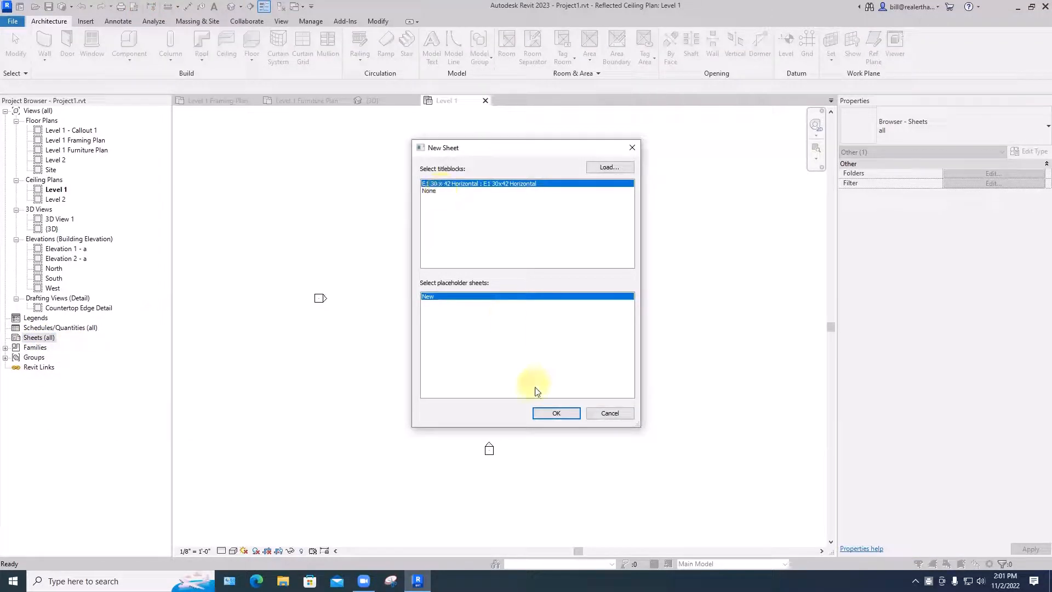
pyautogui.click(548, 413)
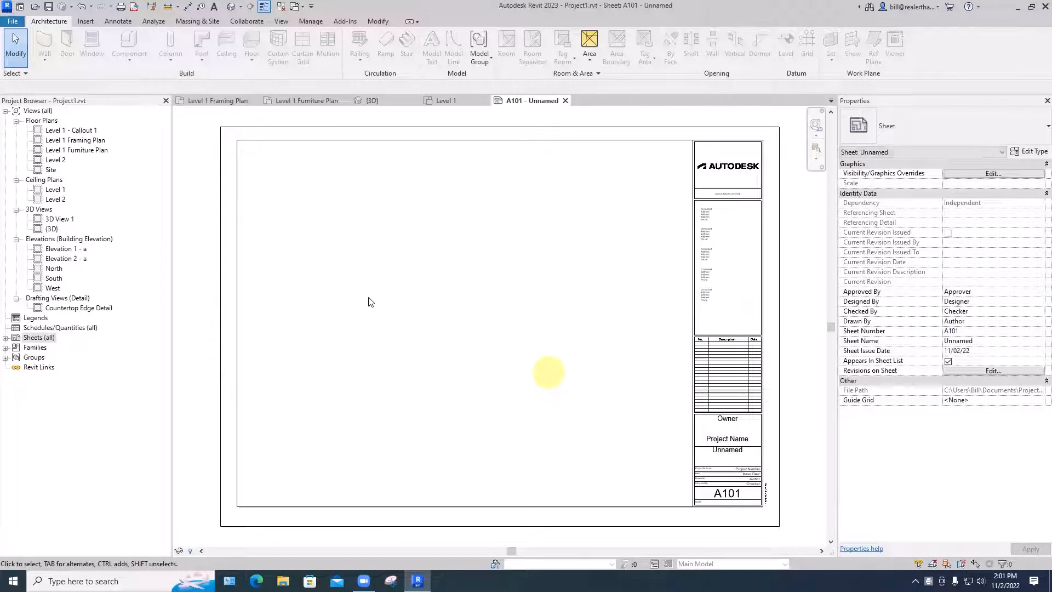
# Step: Place the Level 1 Framing Plan view on sheet A101, with the building in the upper middle of the sheet
pyautogui.click(75, 142)
pyautogui.moveTo(75, 145); pyautogui.dragTo(334, 240)
pyautogui.click(400, 249)
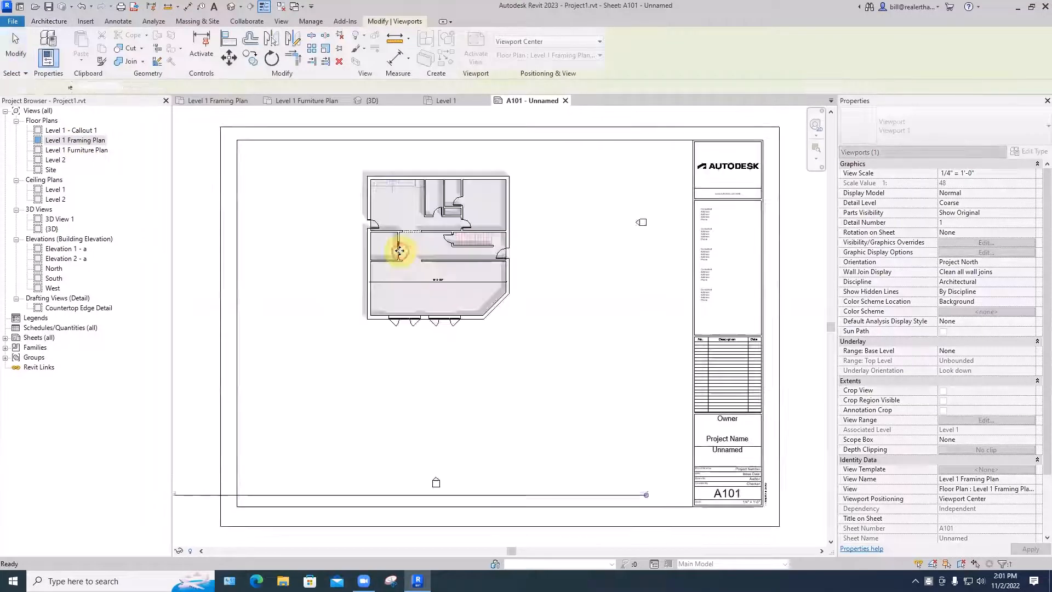
pyautogui.scroll(-3, 399, 250)
pyautogui.click(622, 241)
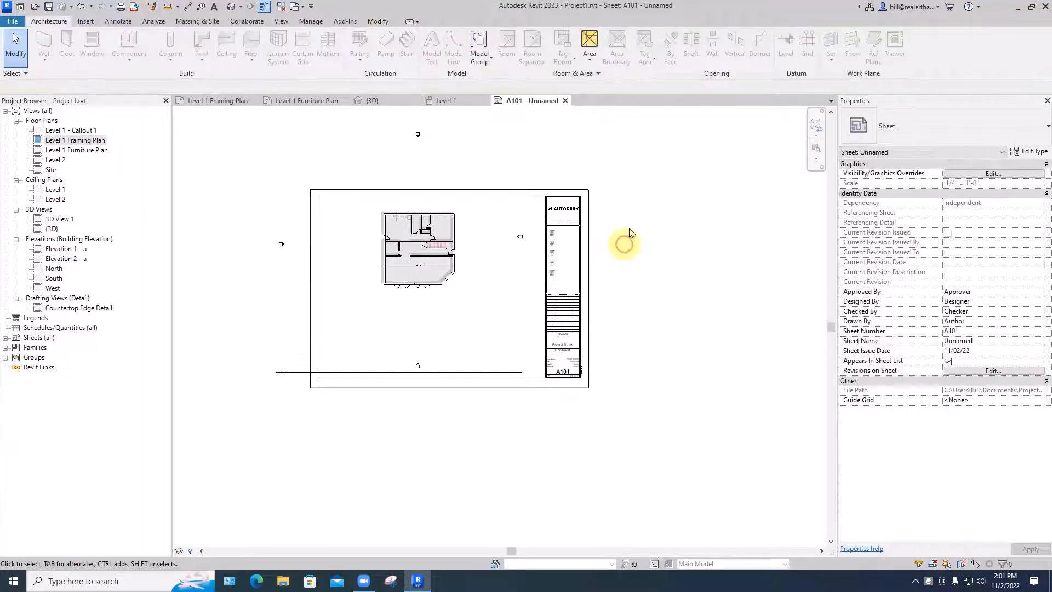
# Step: Turn on Crop View and Crop Region Visible for the Level 1 Framing Plan viewport on the sheet
pyautogui.click(517, 173)
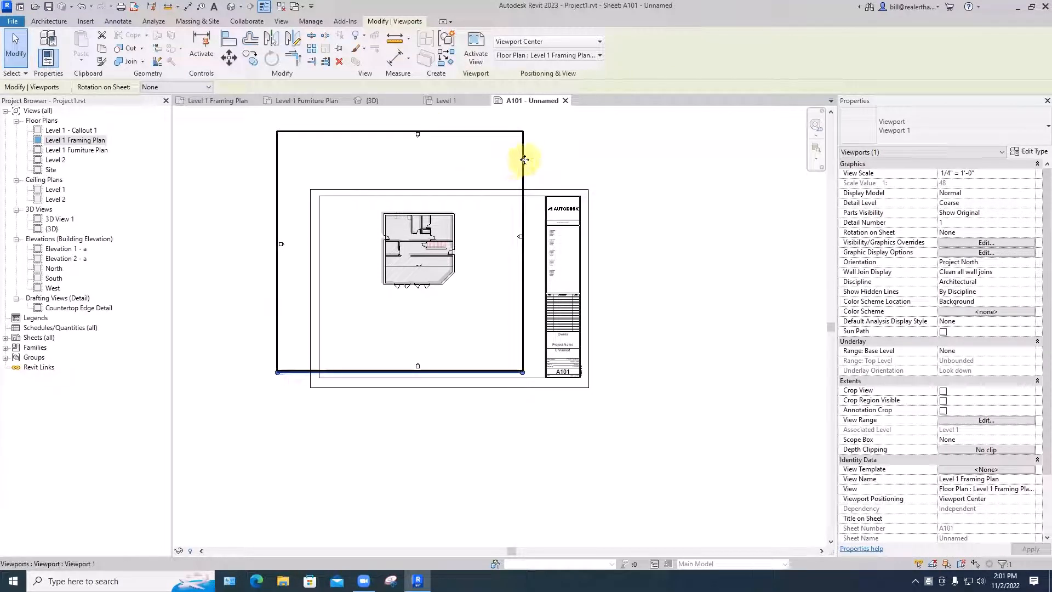
pyautogui.click(554, 157)
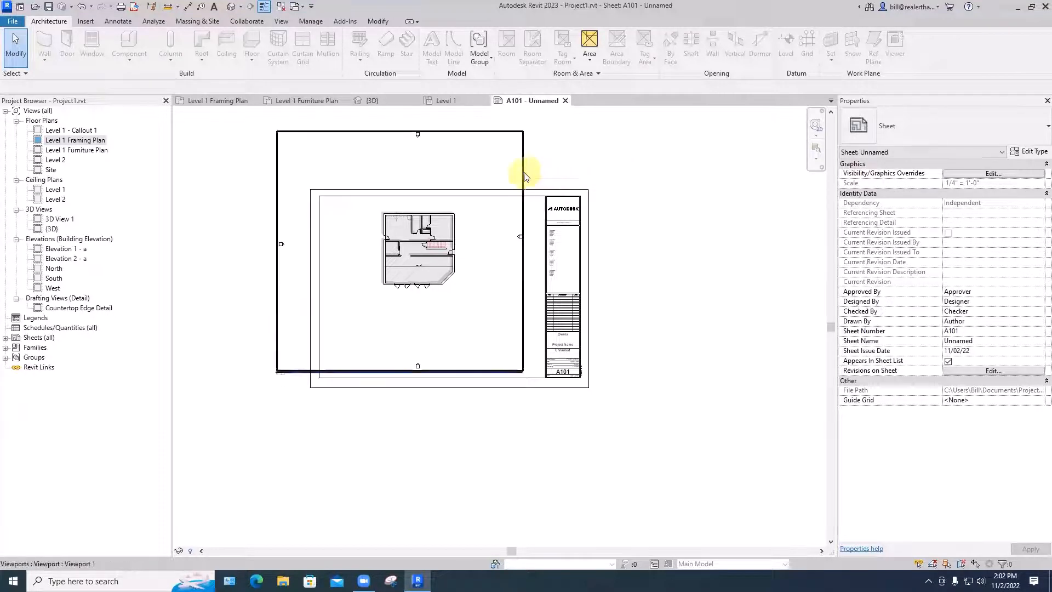
pyautogui.click(531, 171)
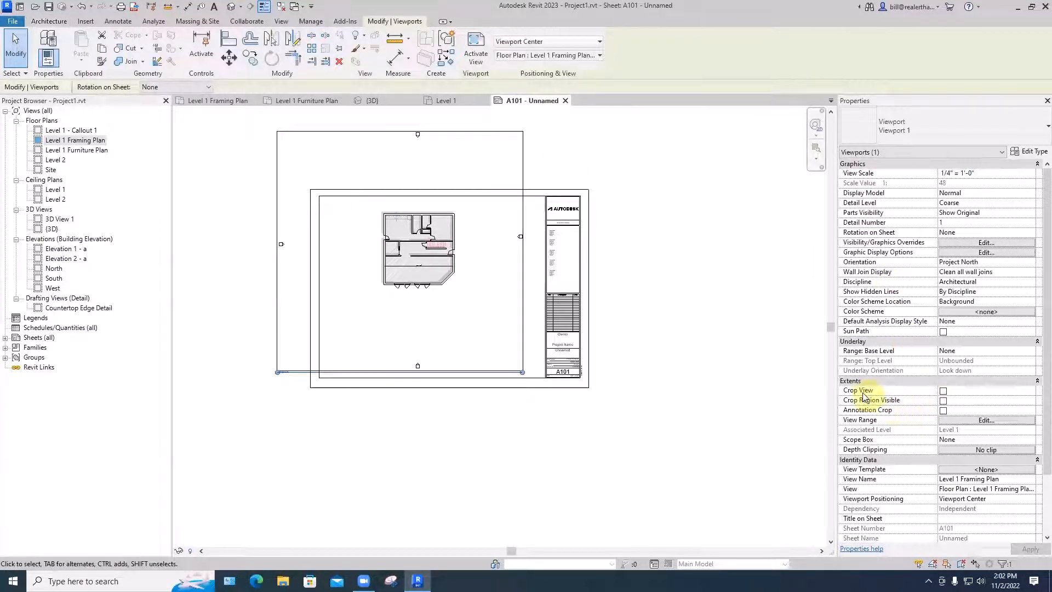
pyautogui.moveTo(868, 393)
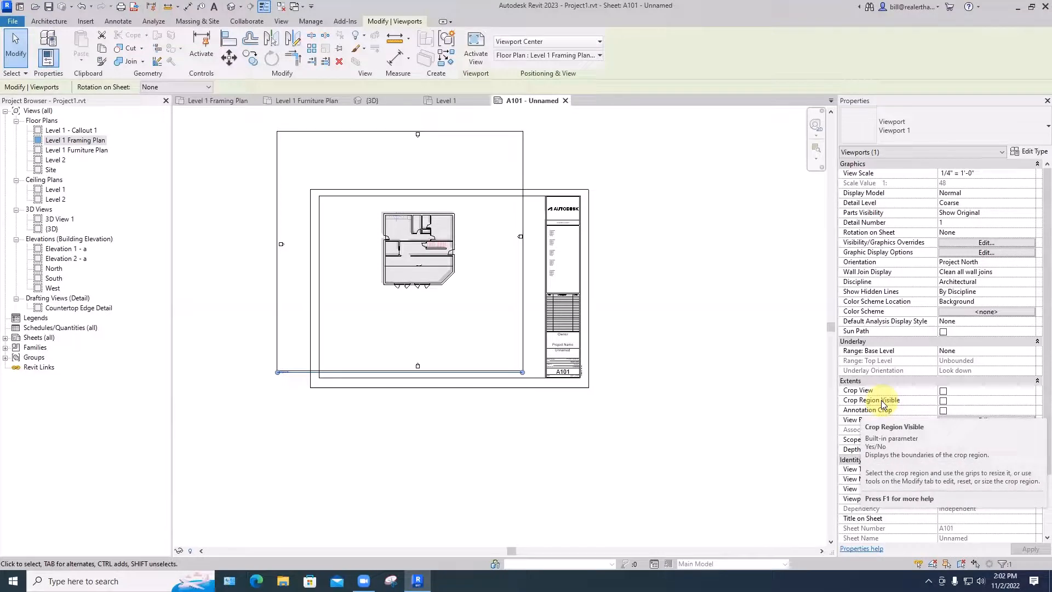
pyautogui.click(942, 400)
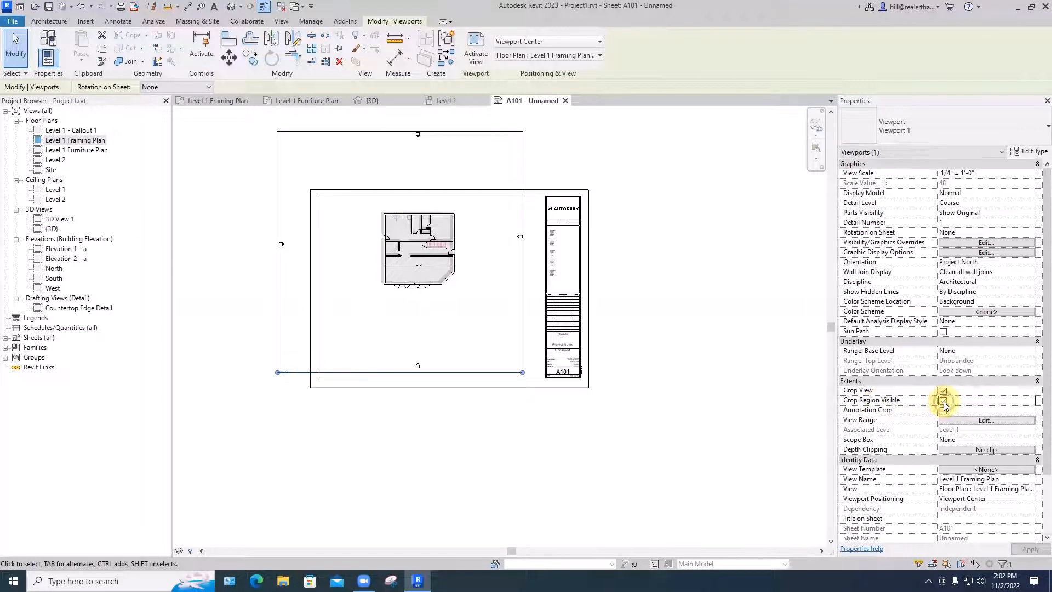
pyautogui.click(681, 263)
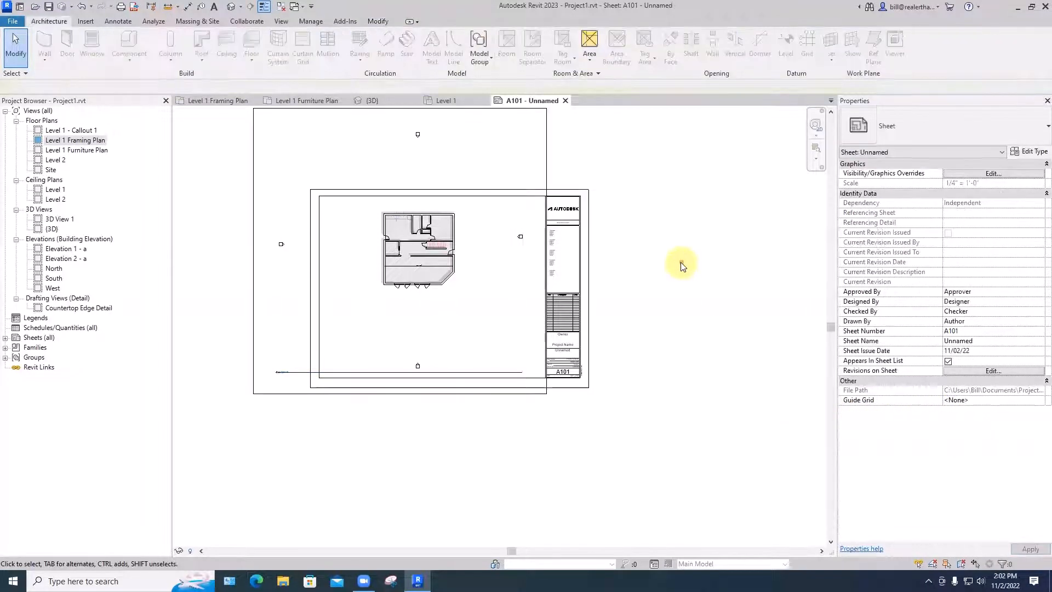
# Step: Activate the framing plan viewport and shrink all four sides of its crop region closely around the building, excluding the elevation markers
pyautogui.click(544, 142)
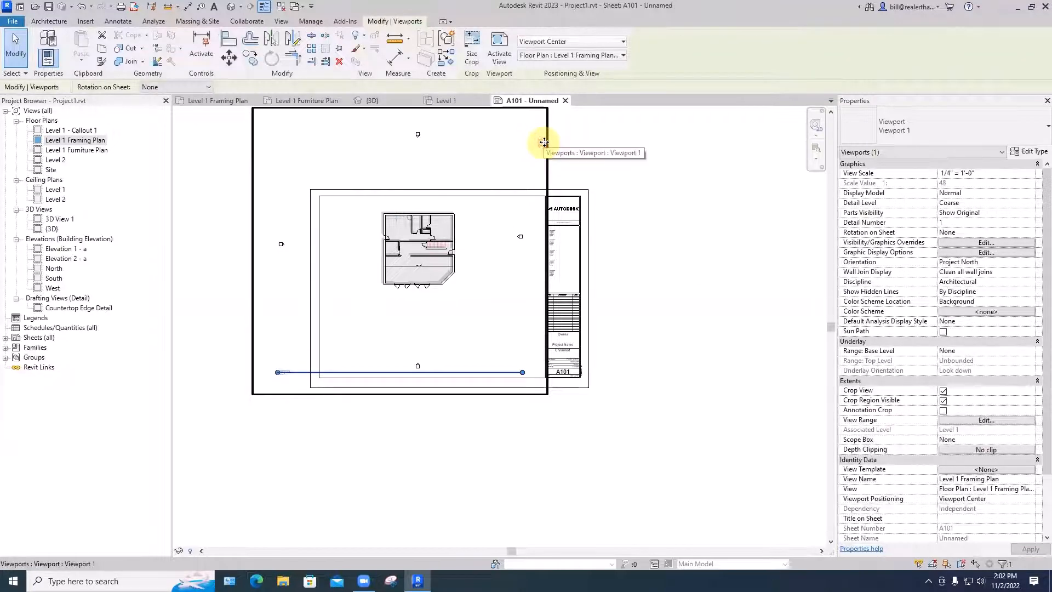
pyautogui.doubleClick(544, 143)
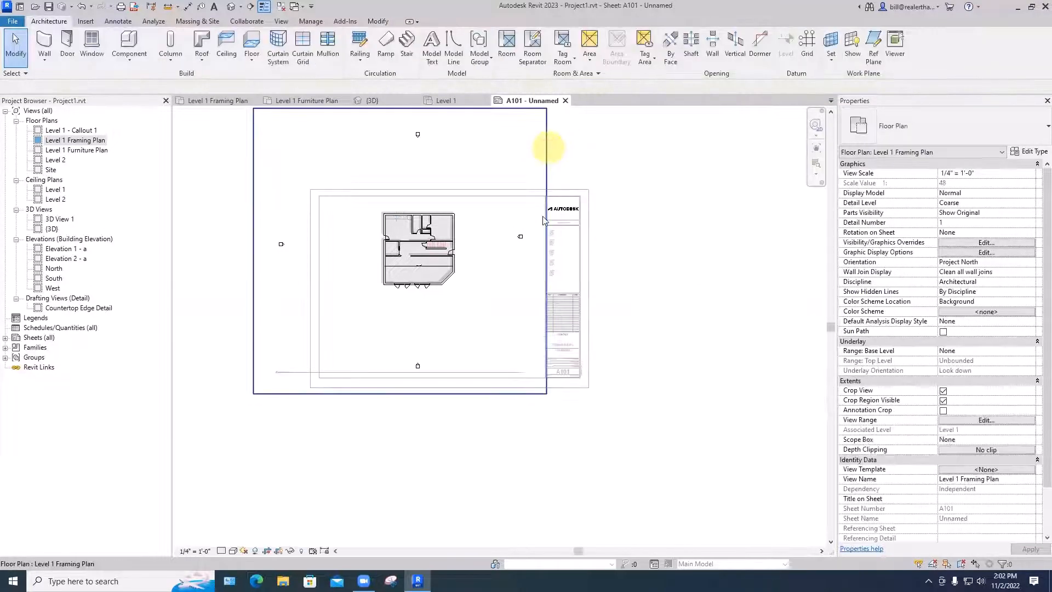
pyautogui.click(546, 173)
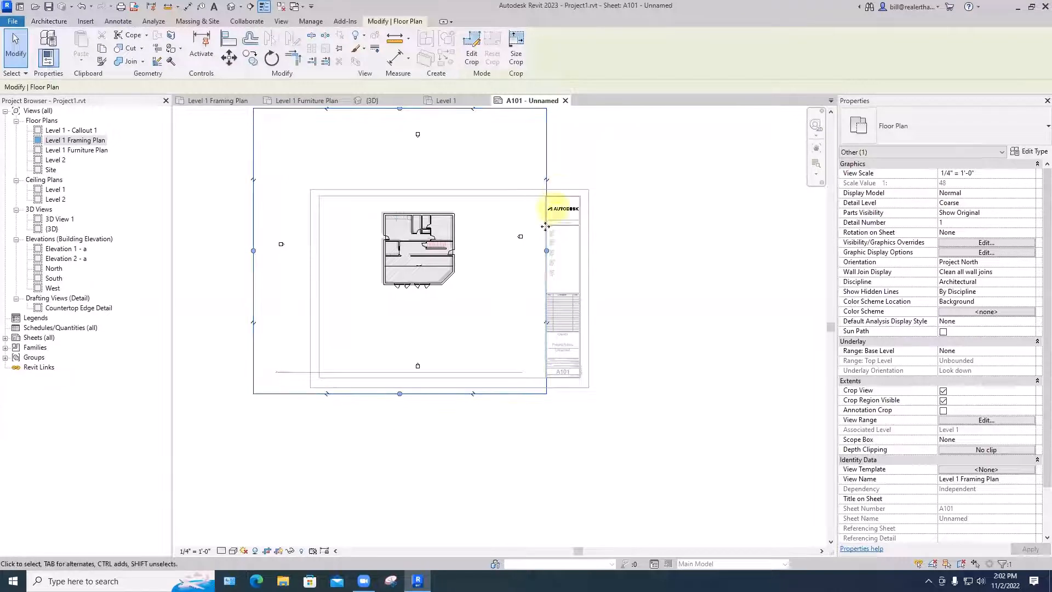
pyautogui.moveTo(546, 250); pyautogui.dragTo(466, 264)
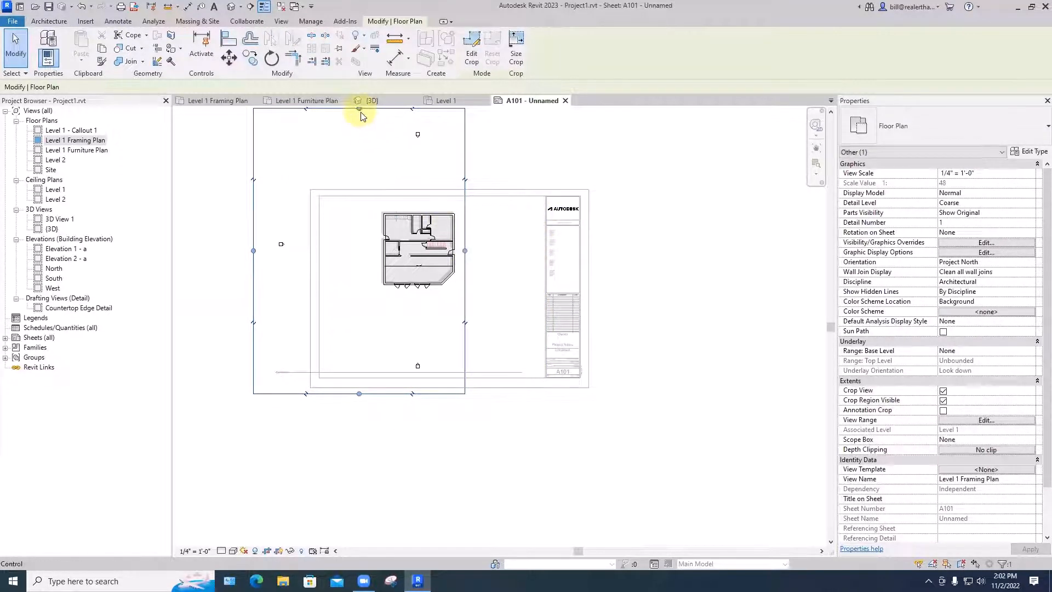
pyautogui.moveTo(358, 110); pyautogui.dragTo(354, 204)
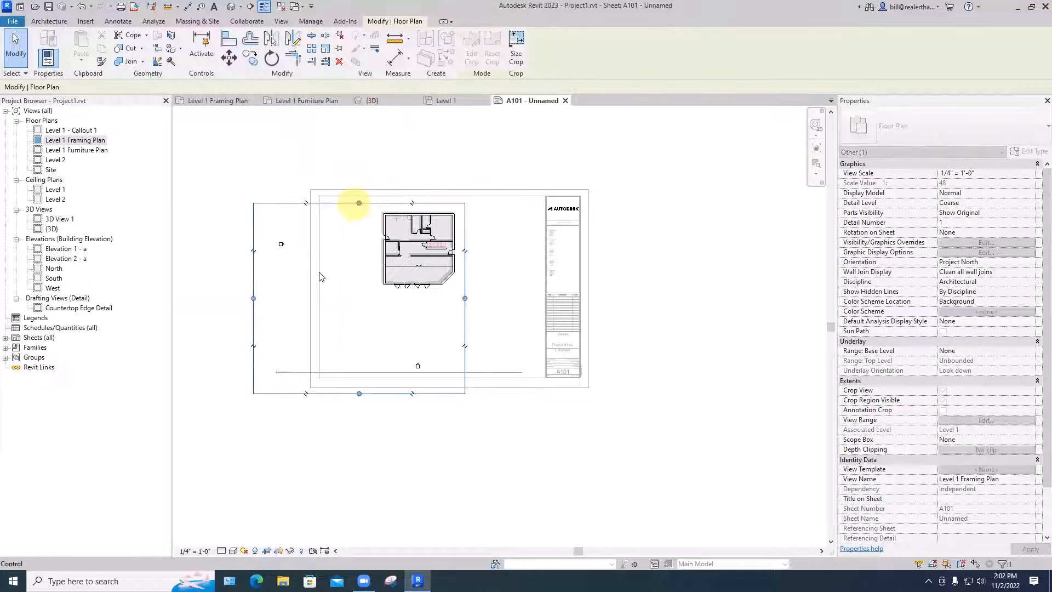
pyautogui.moveTo(254, 298); pyautogui.dragTo(370, 298)
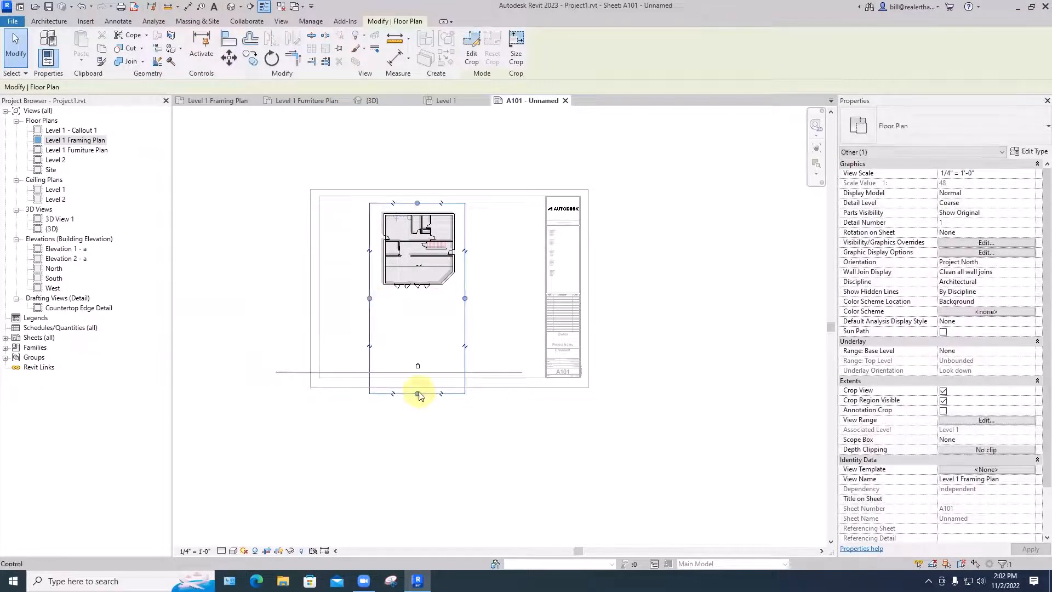
pyautogui.moveTo(417, 393); pyautogui.dragTo(425, 301)
pyautogui.click(485, 305)
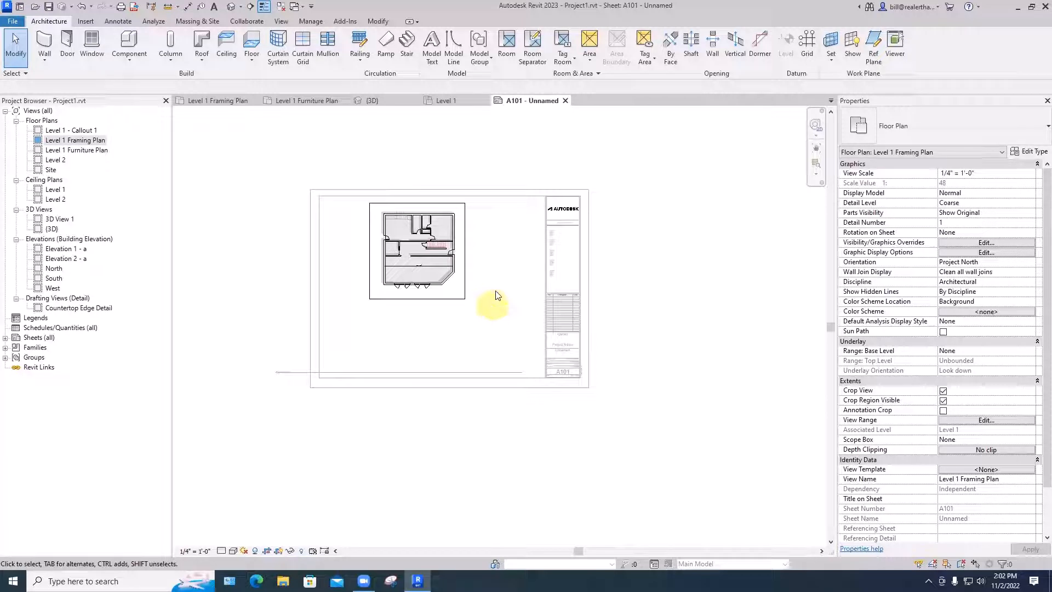
# Step: Try to move the framing plan's crop region toward the sheet's left border, and undo that move
pyautogui.click(466, 237)
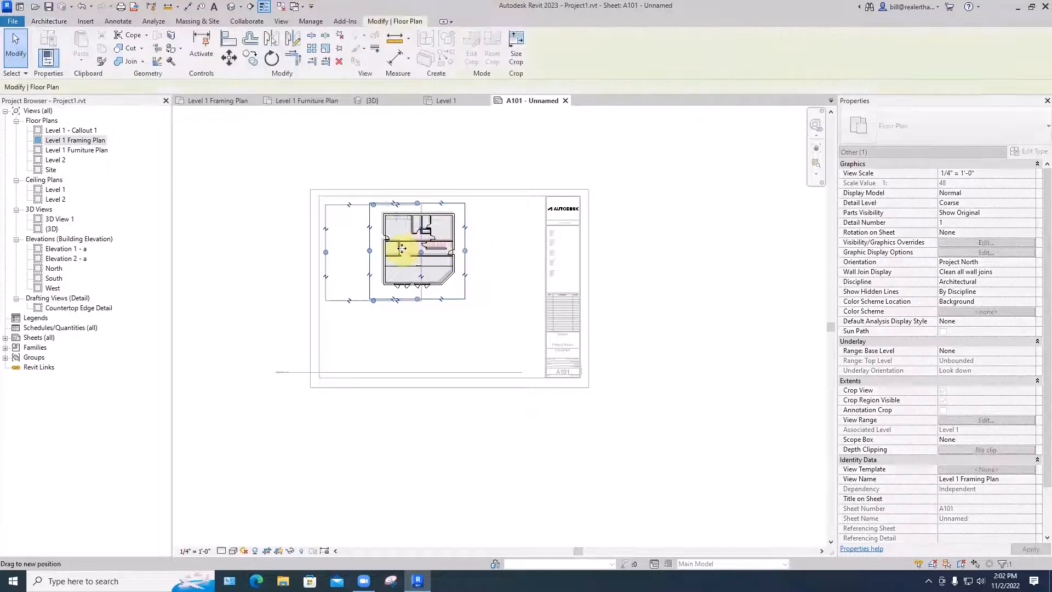
pyautogui.moveTo(402, 248); pyautogui.dragTo(400, 242)
pyautogui.click(470, 254)
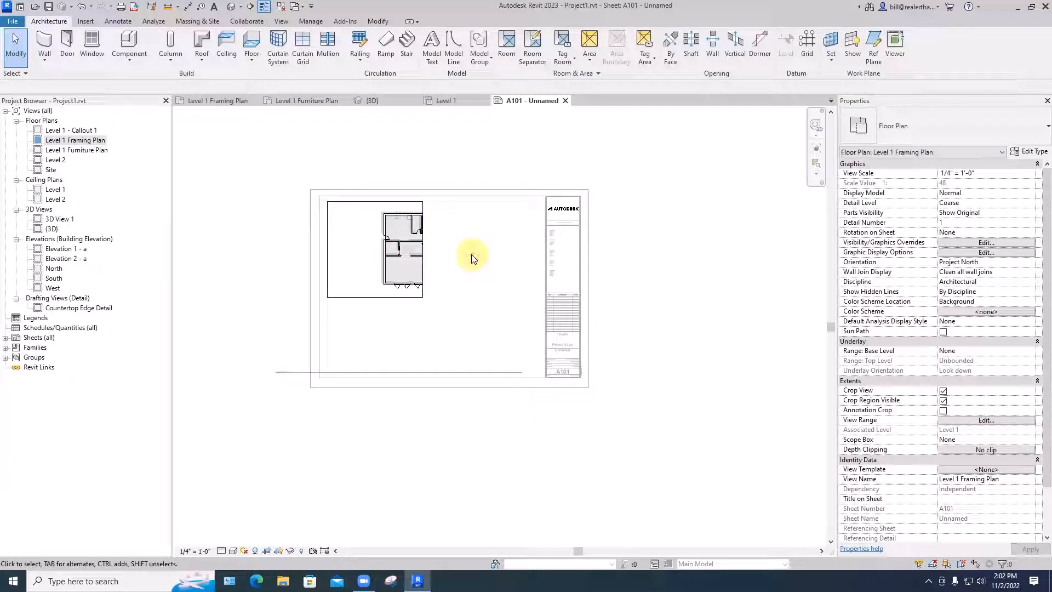
pyautogui.hotkey('ctrl', 'z')
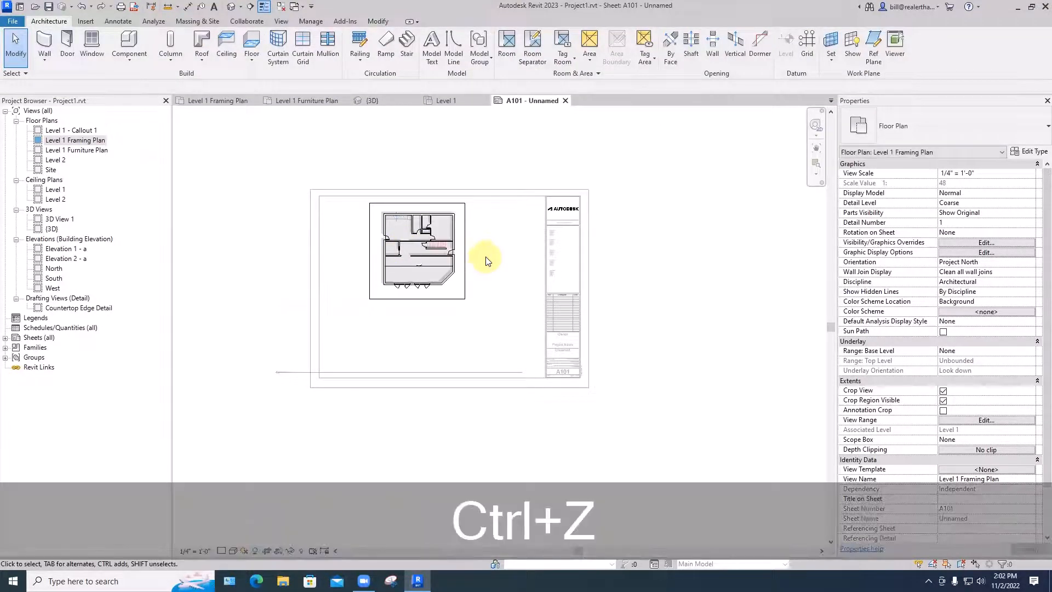
# Step: Move the framing plan viewport toward the sheet's left border and bring its view title up just below the building
pyautogui.click(449, 252)
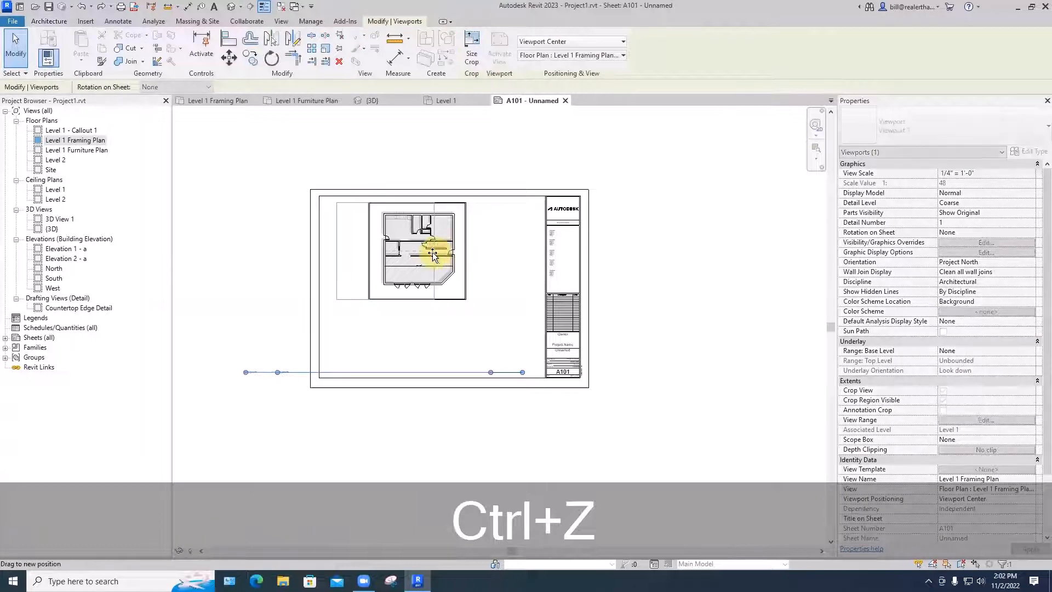
pyautogui.hotkey('ctrl', 'z')
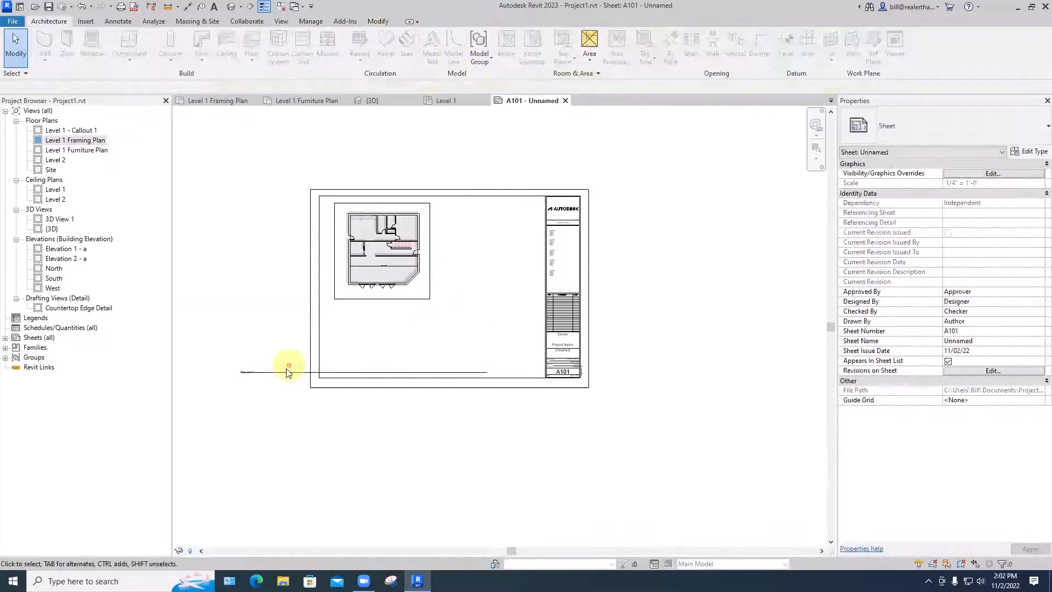
pyautogui.moveTo(289, 373); pyautogui.dragTo(381, 296)
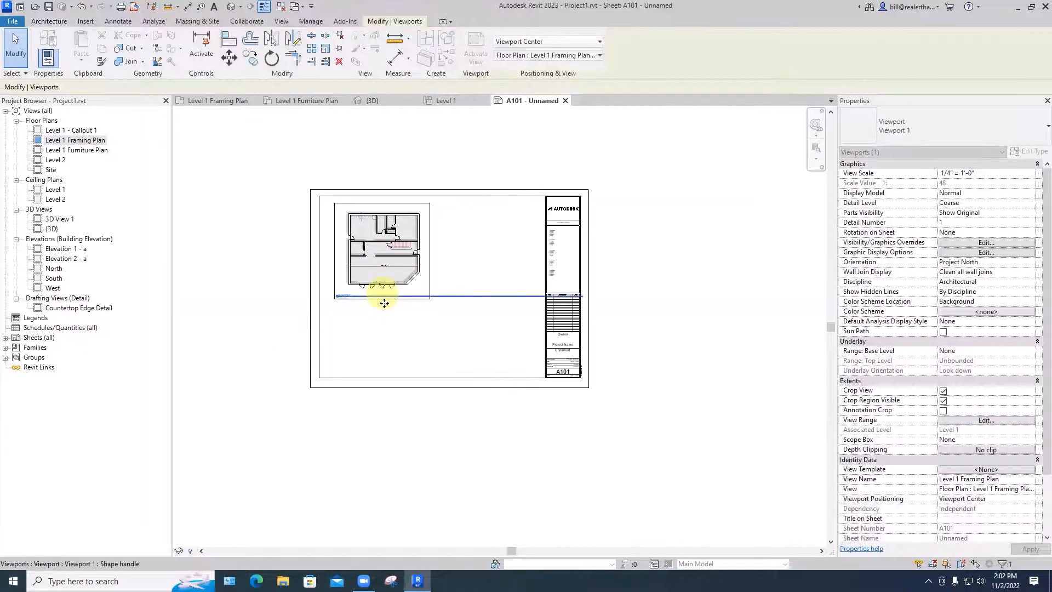
pyautogui.click(399, 340)
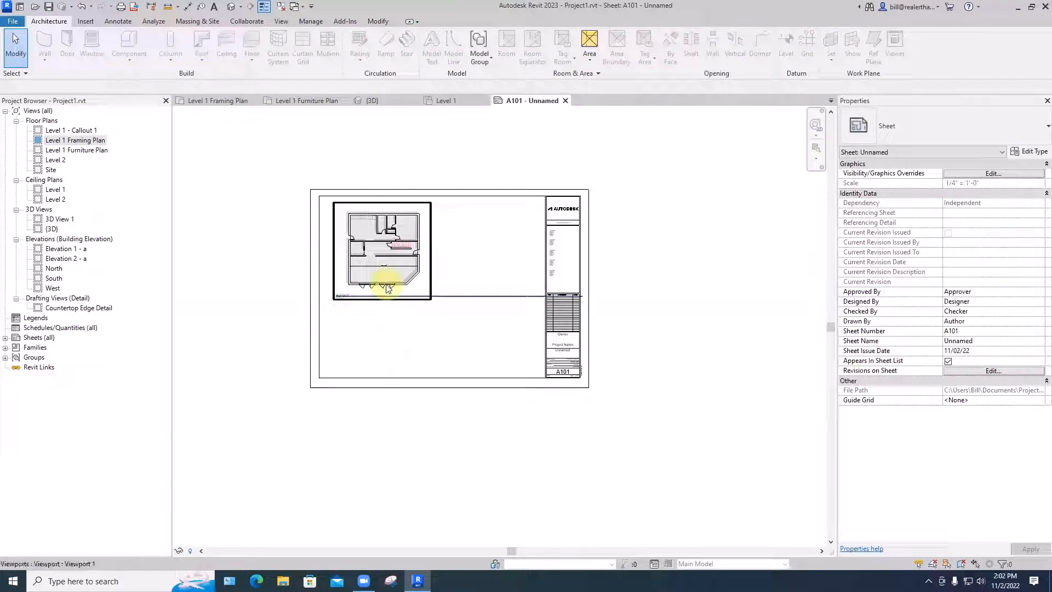
# Step: Turn off Crop Region Visible for the Level 1 Framing Plan viewport on sheet A101
pyautogui.scroll(3, 384, 291)
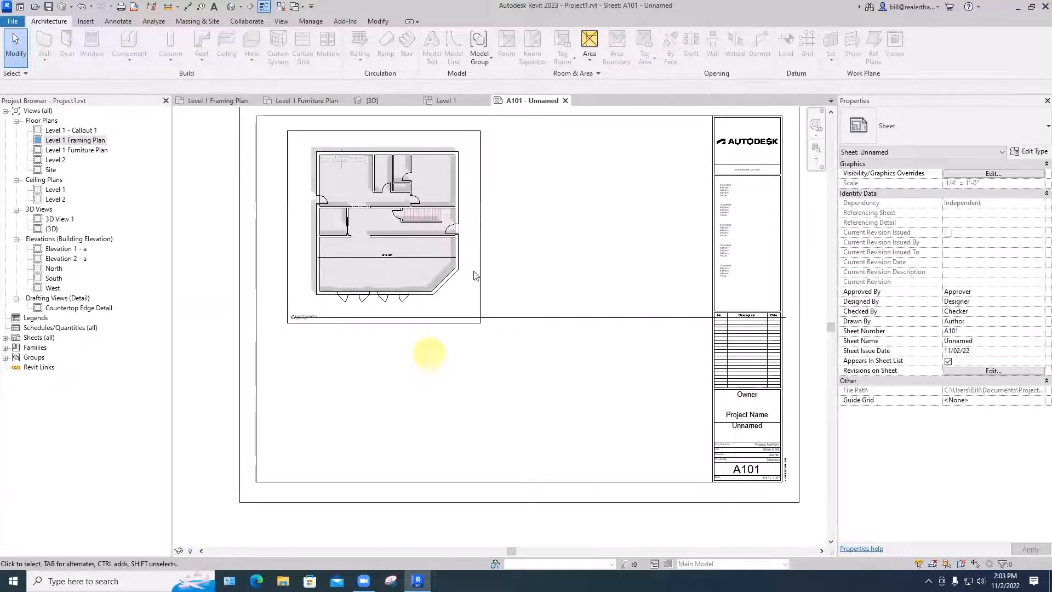
pyautogui.click(480, 241)
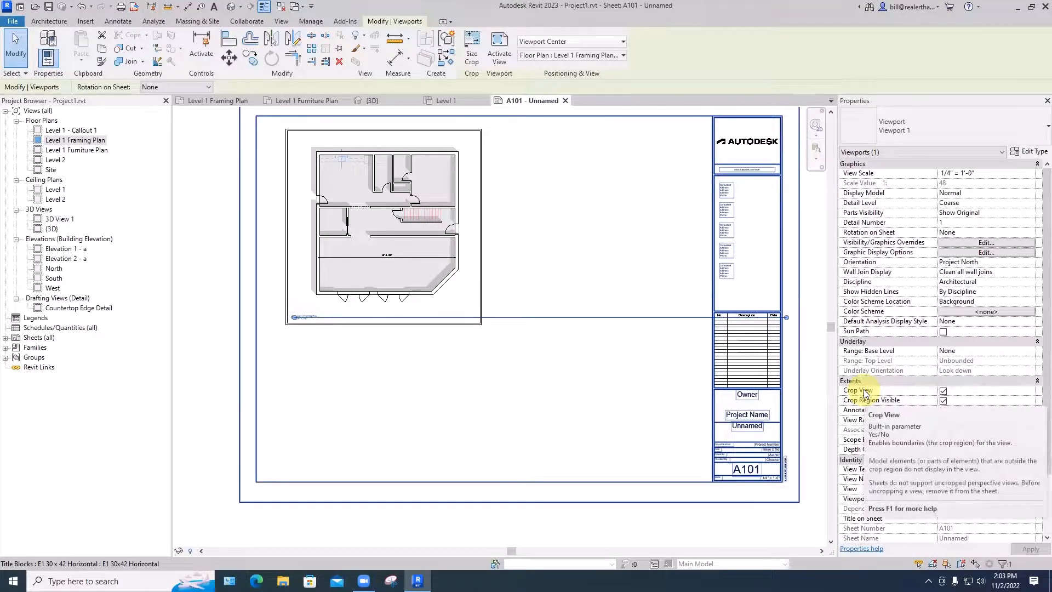
pyautogui.click(942, 401)
pyautogui.click(566, 371)
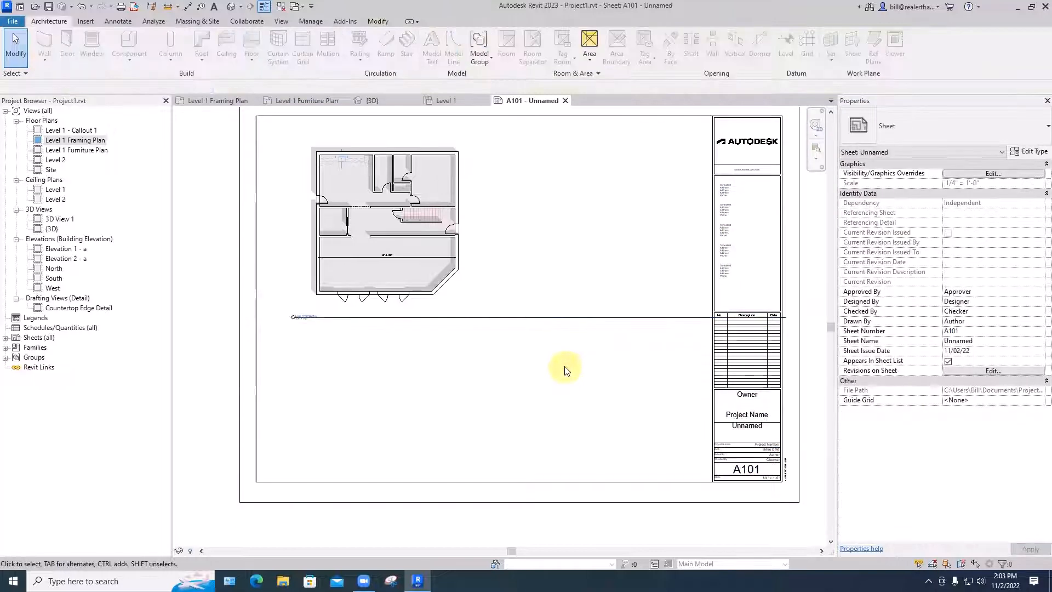
# Step: Shorten the framing plan's view title line to about the title text's length and place the title directly beneath the building's lower-left corner
pyautogui.click(388, 251)
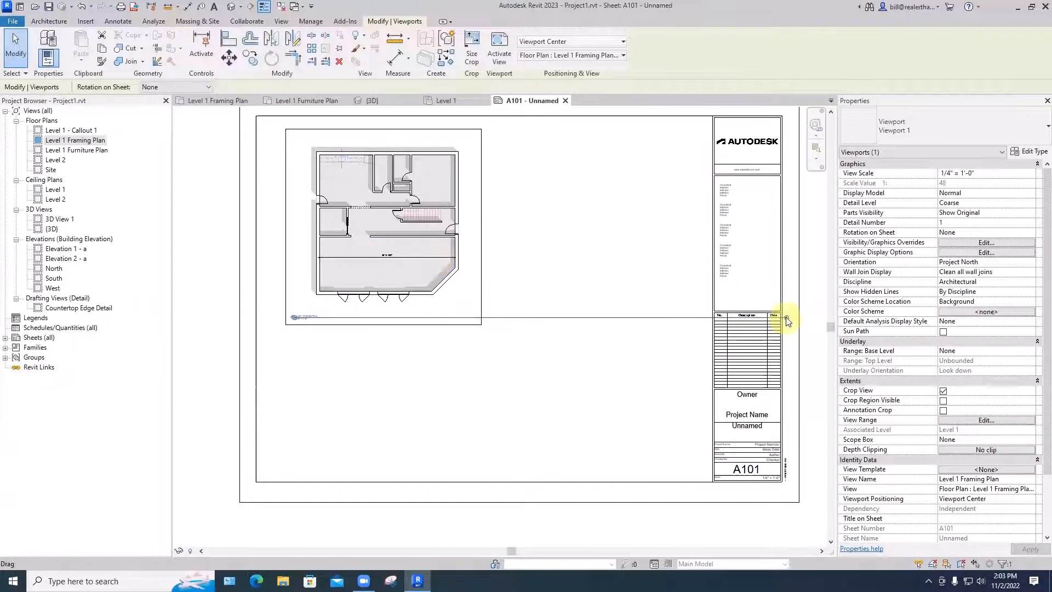
pyautogui.moveTo(786, 317); pyautogui.dragTo(329, 334)
pyautogui.click(340, 367)
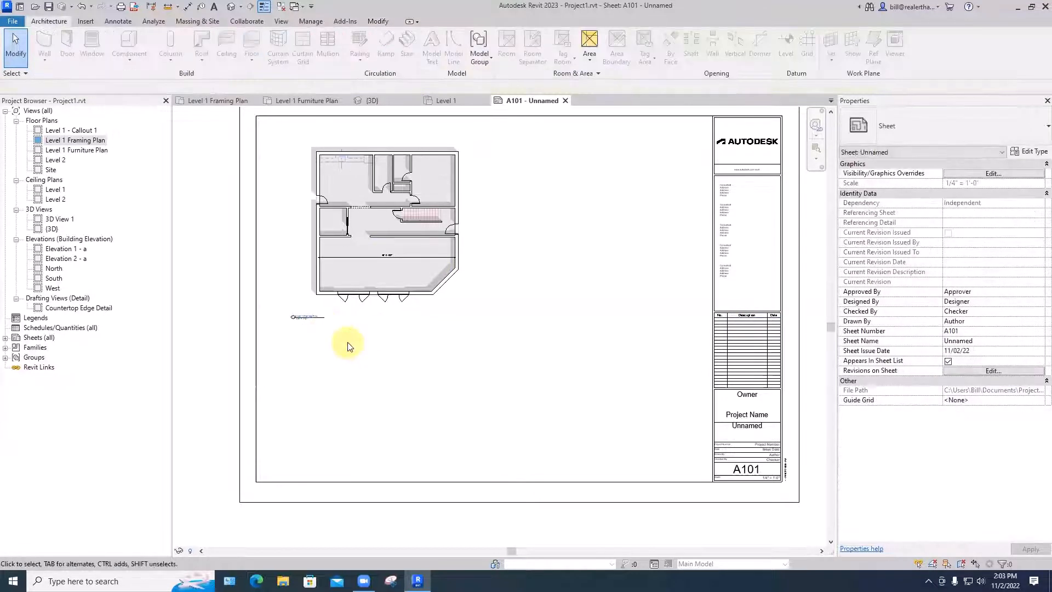
pyautogui.click(316, 364)
pyautogui.scroll(2, 305, 327)
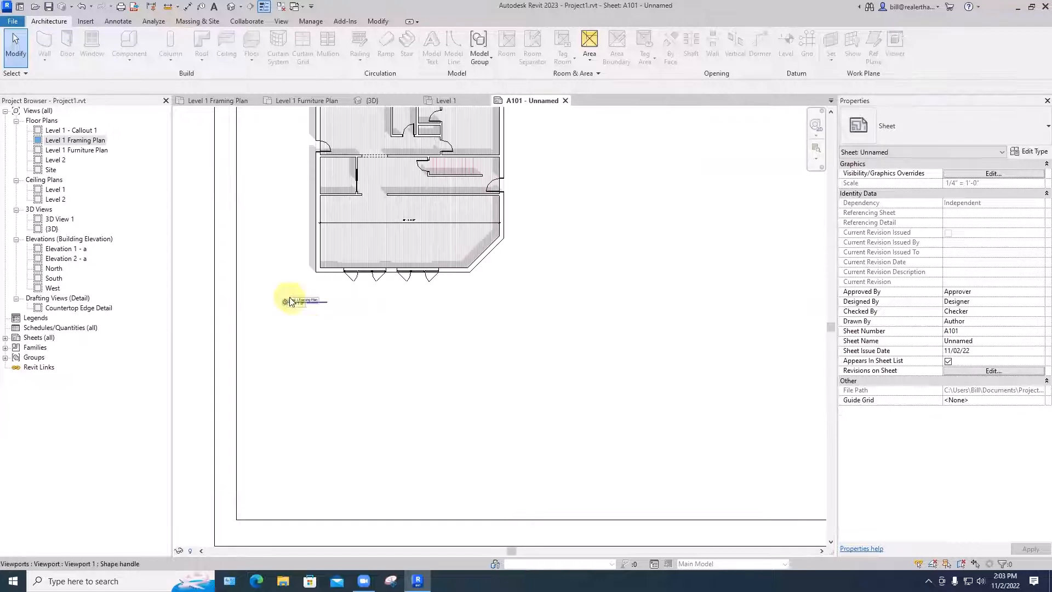
pyautogui.click(313, 290)
pyautogui.click(323, 325)
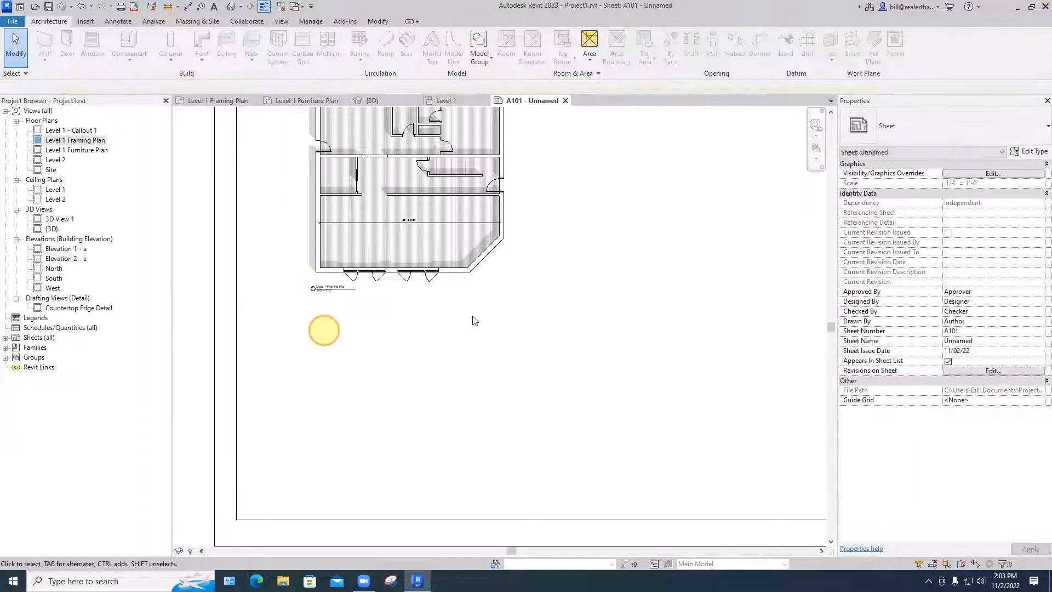
pyautogui.scroll(-3, 472, 320)
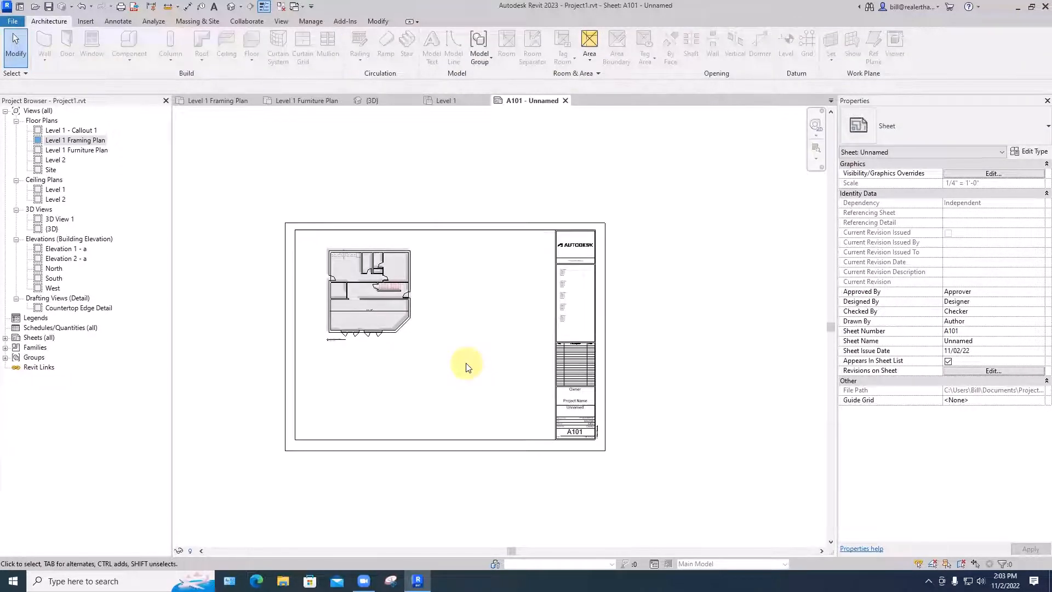
# Step: Turn Crop Region Visible back on for the Level 1 Framing Plan
pyautogui.scroll(3, 466, 366)
pyautogui.click(550, 278)
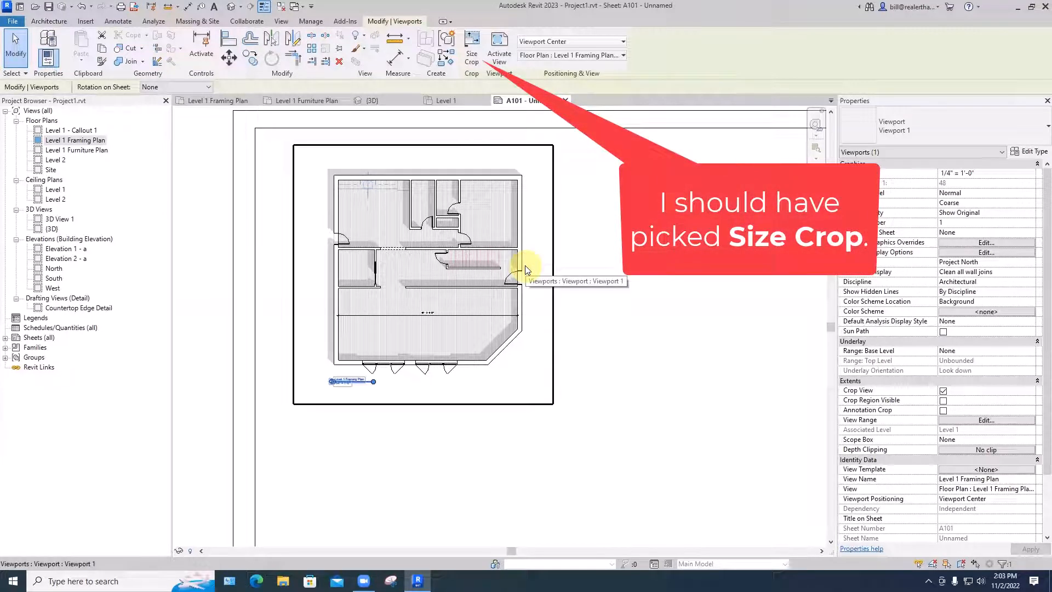
pyautogui.click(943, 402)
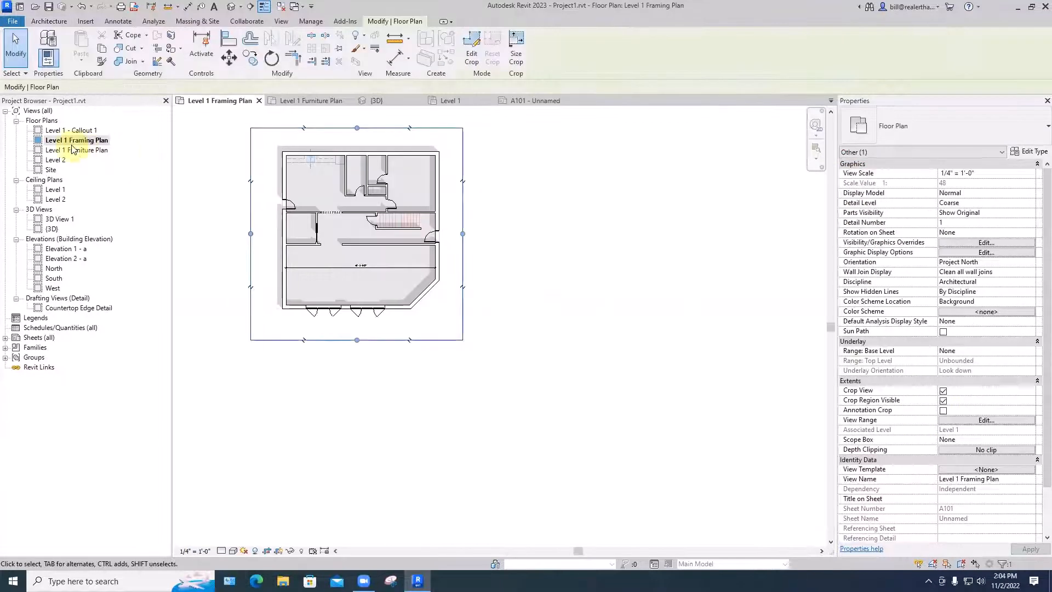
# Step: Open the Level 1 Furniture Plan and display its crop boundary with Crop View and Crop Region Visible turned on
pyautogui.doubleClick(74, 152)
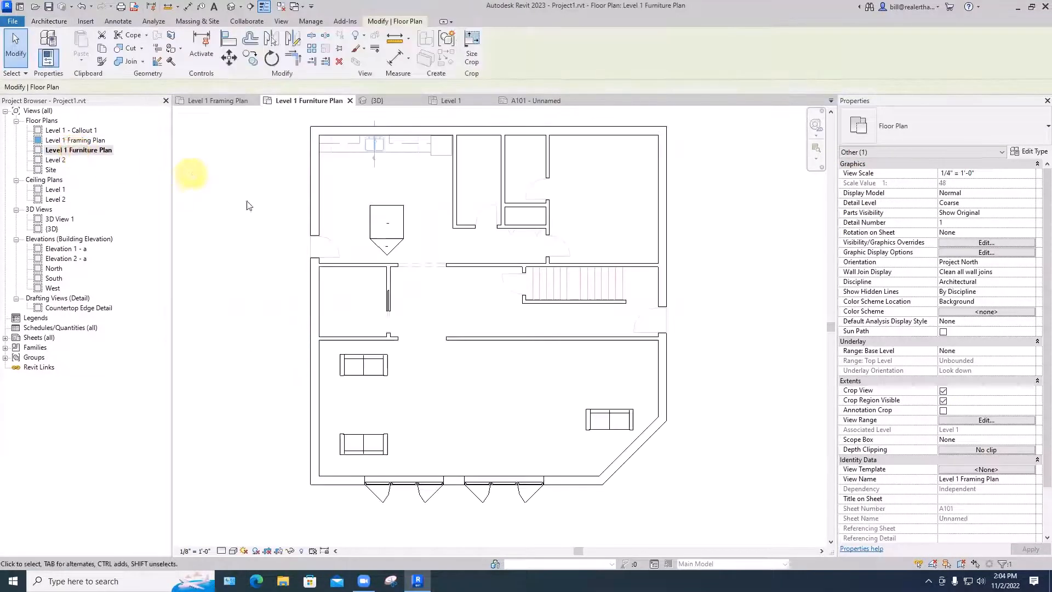
pyautogui.scroll(-2, 939, 404)
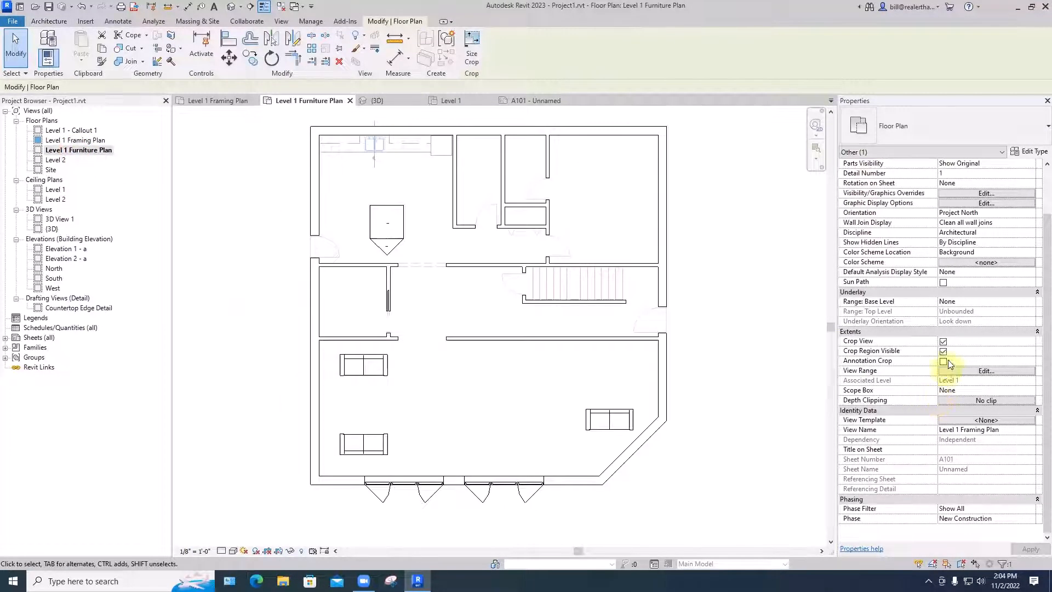
pyautogui.scroll(-4, 761, 335)
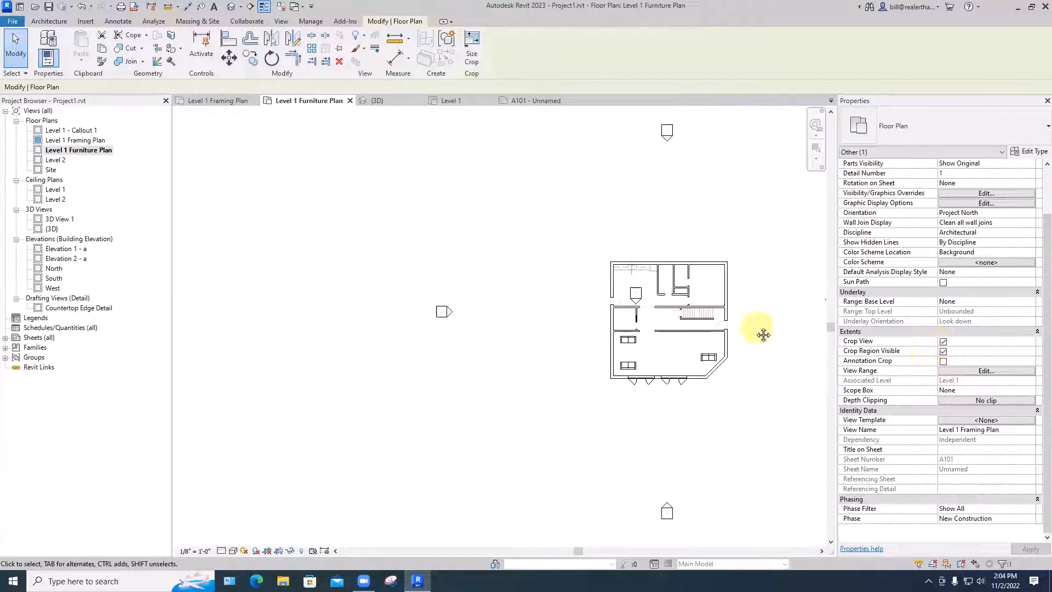
pyautogui.moveTo(764, 334); pyautogui.dragTo(606, 345, button='middle')
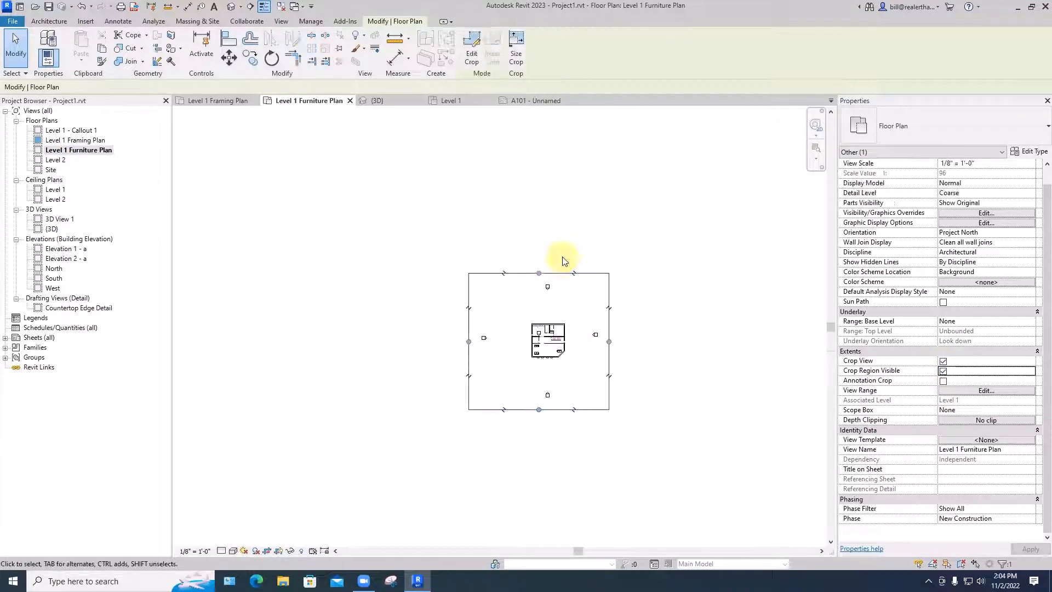
pyautogui.click(562, 257)
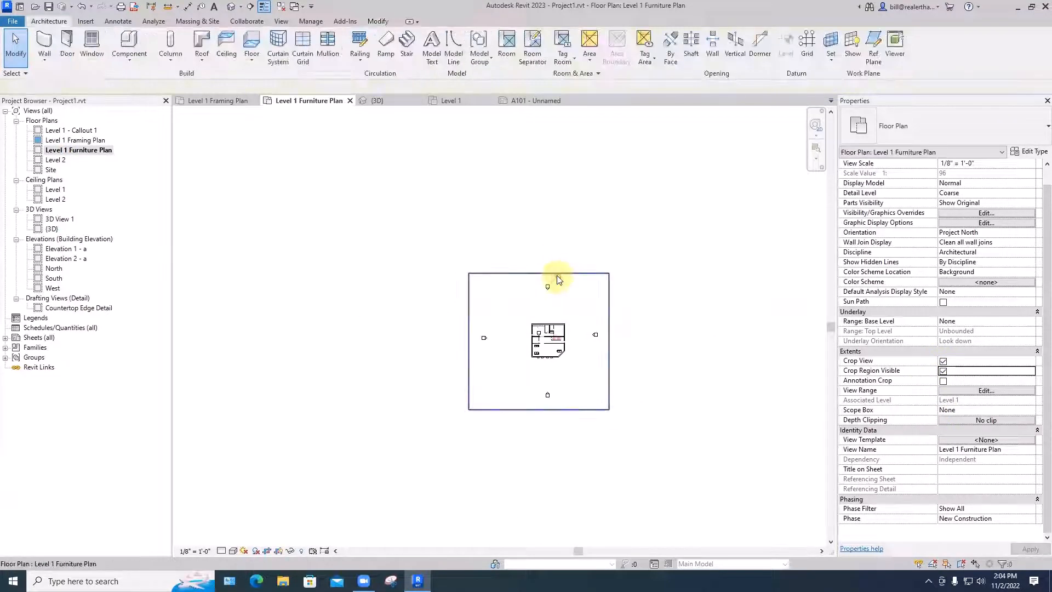
# Step: Edit the furniture plan's crop profile, sketching a line about 84' down from the top edge into the building and across to the left edge
pyautogui.doubleClick(557, 275)
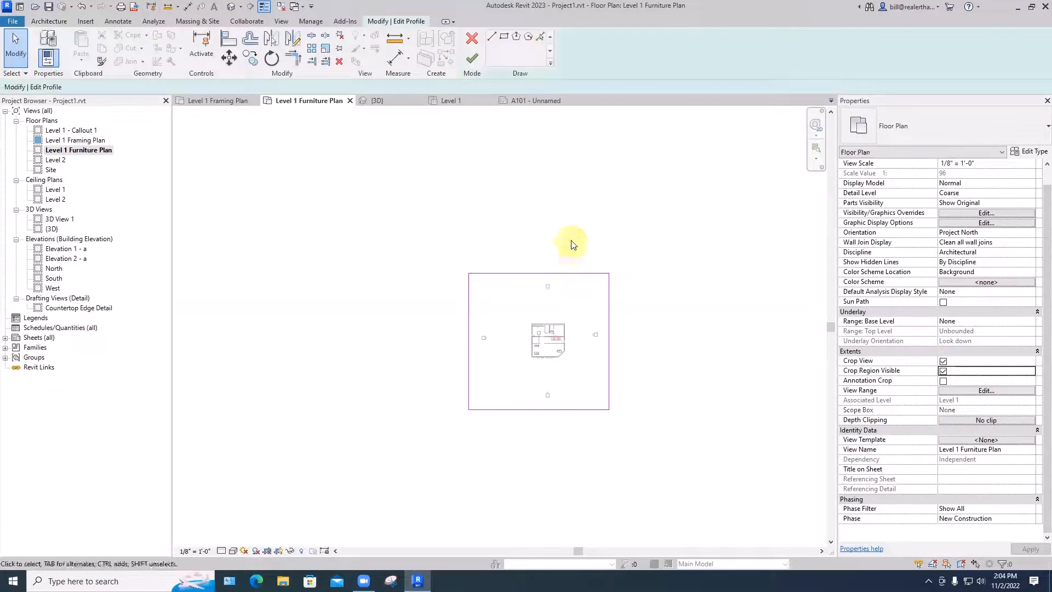
pyautogui.click(492, 36)
pyautogui.click(544, 273)
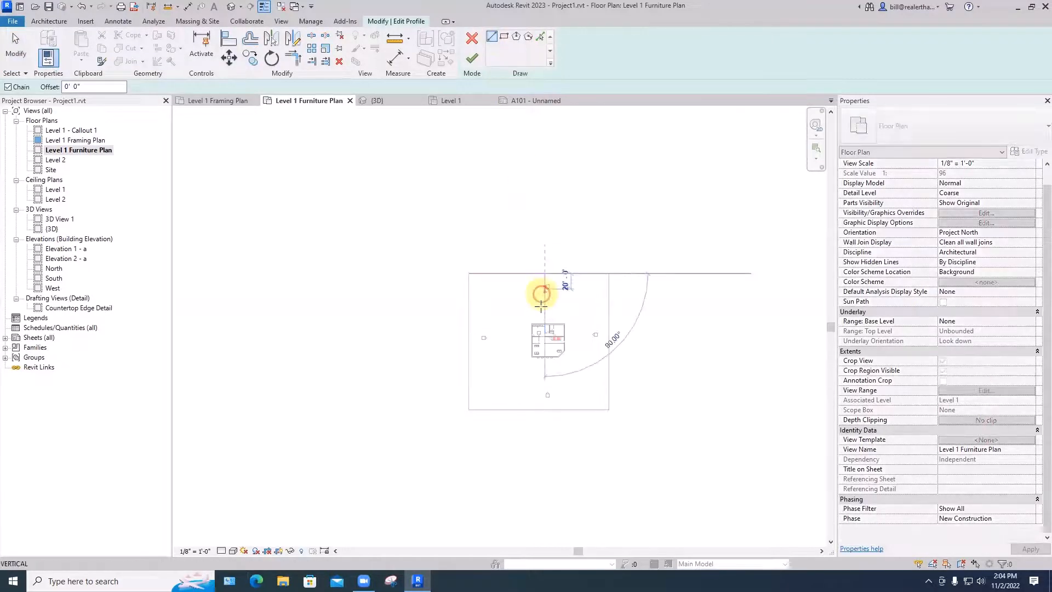
pyautogui.scroll(4, 540, 329)
pyautogui.click(550, 349)
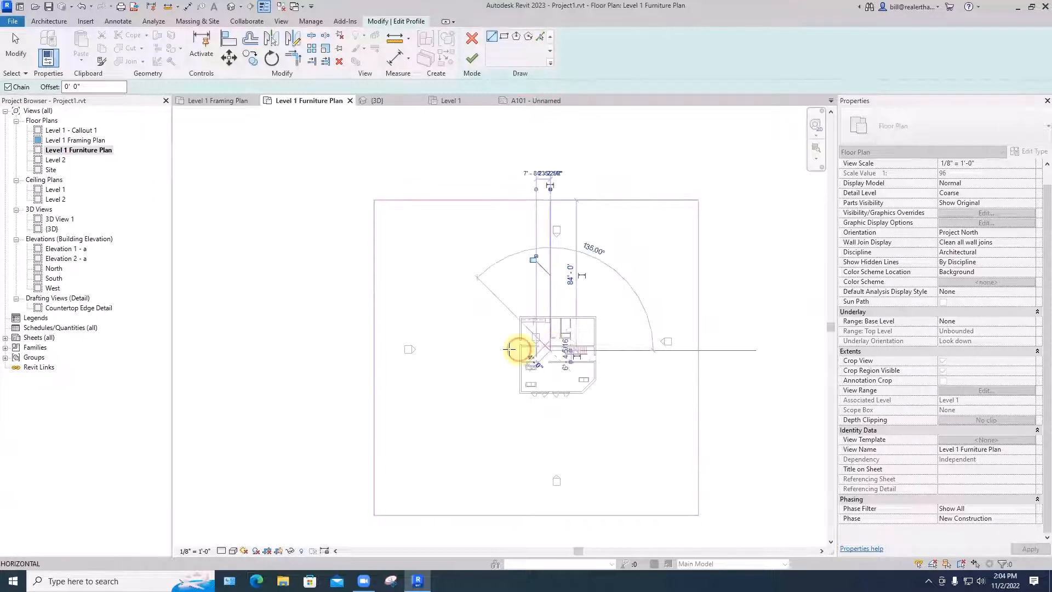
pyautogui.click(373, 350)
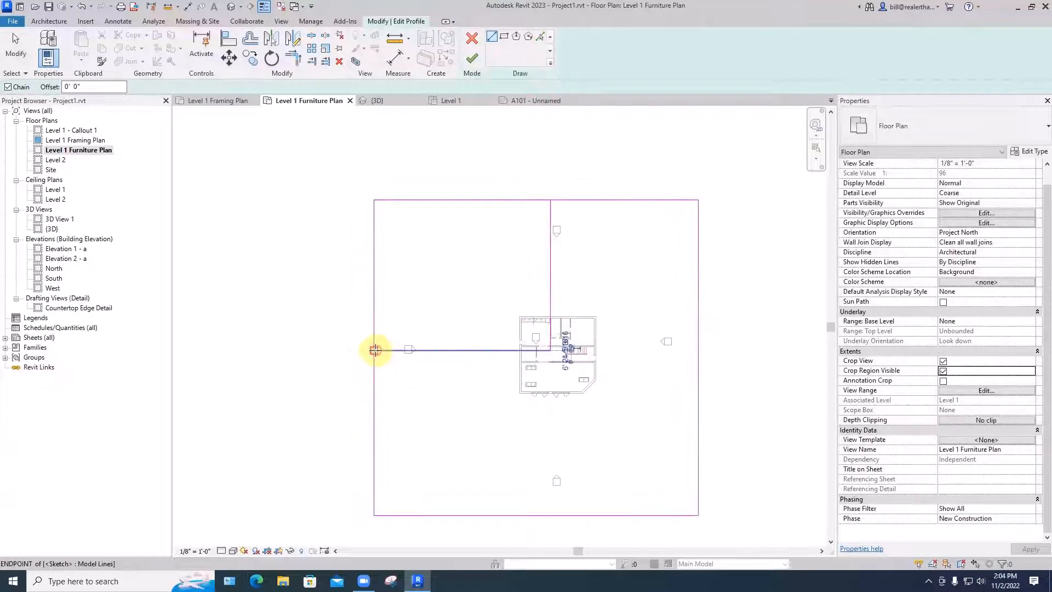
# Step: Trim the crop profile's top and left edges to the new lines, cutting out the upper-left corner to leave an L-shaped boundary
pyautogui.press('Escape')
pyautogui.press('Escape')
pyautogui.press('t')
pyautogui.press('r')
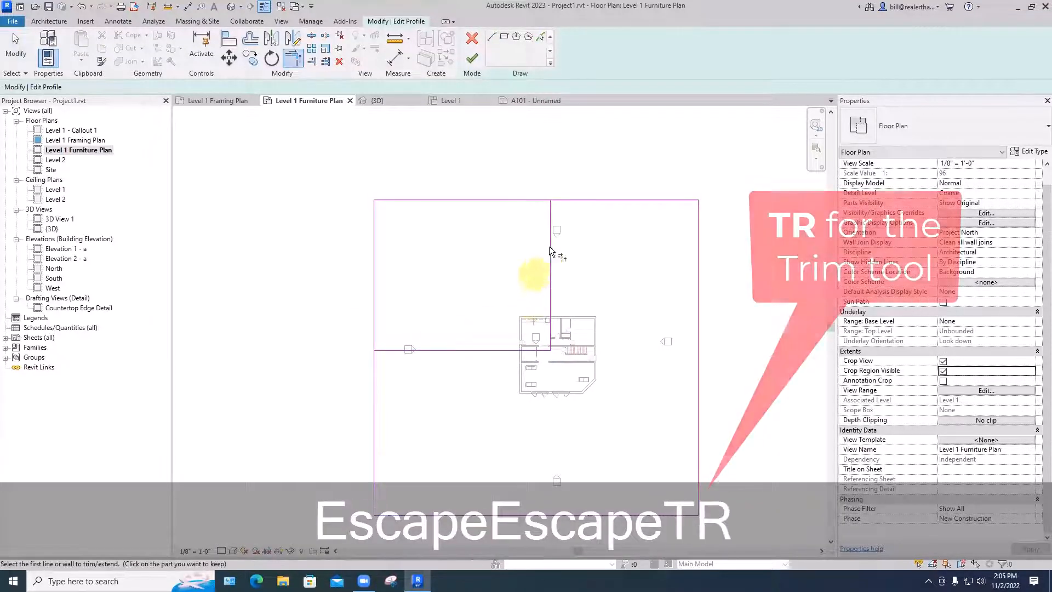
pyautogui.click(591, 200)
pyautogui.click(549, 254)
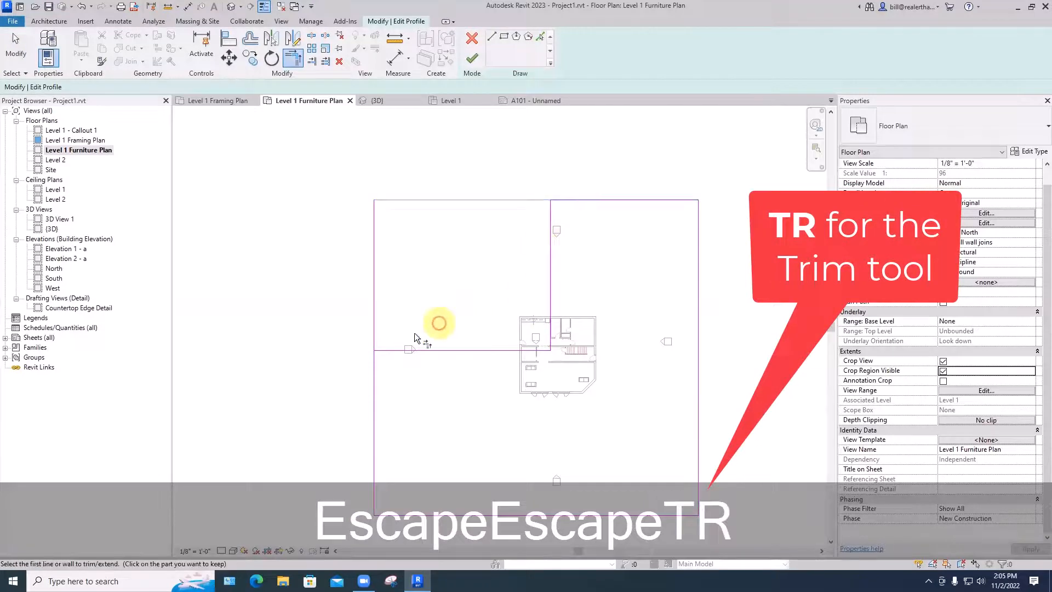
pyautogui.click(388, 351)
pyautogui.click(374, 366)
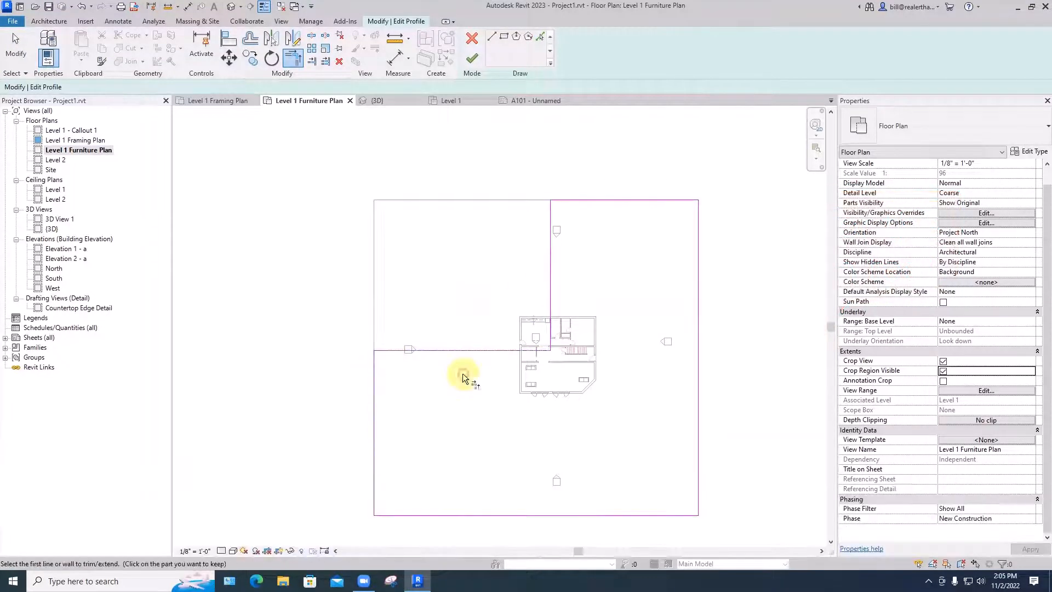
# Step: Move the horizontal line of the crop profile's notch up slightly to line up with the interior wall above the stairs
pyautogui.scroll(4, 530, 337)
pyautogui.scroll(1, 529, 336)
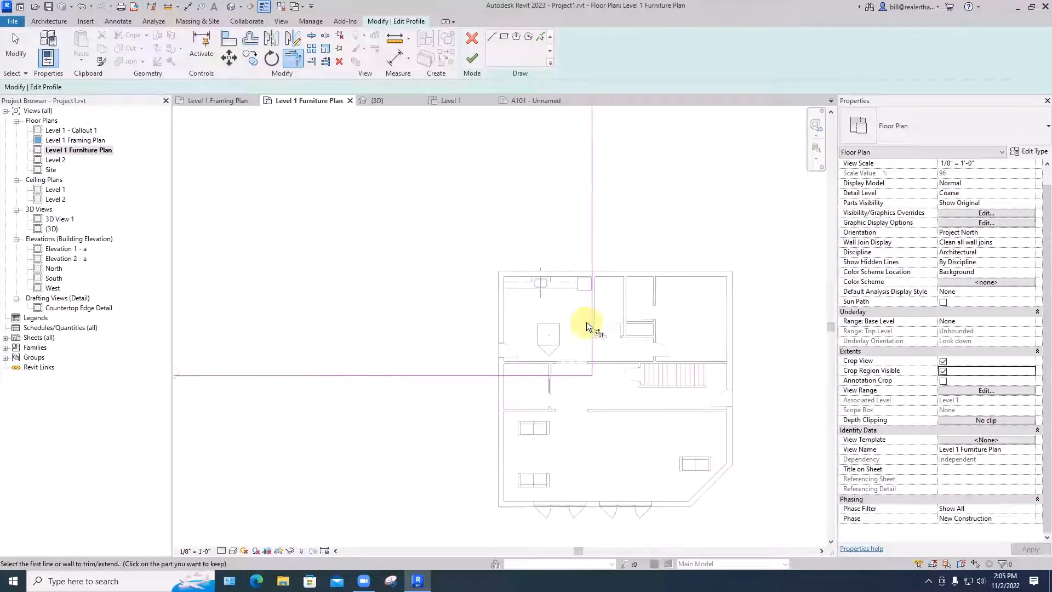
pyautogui.click(485, 375)
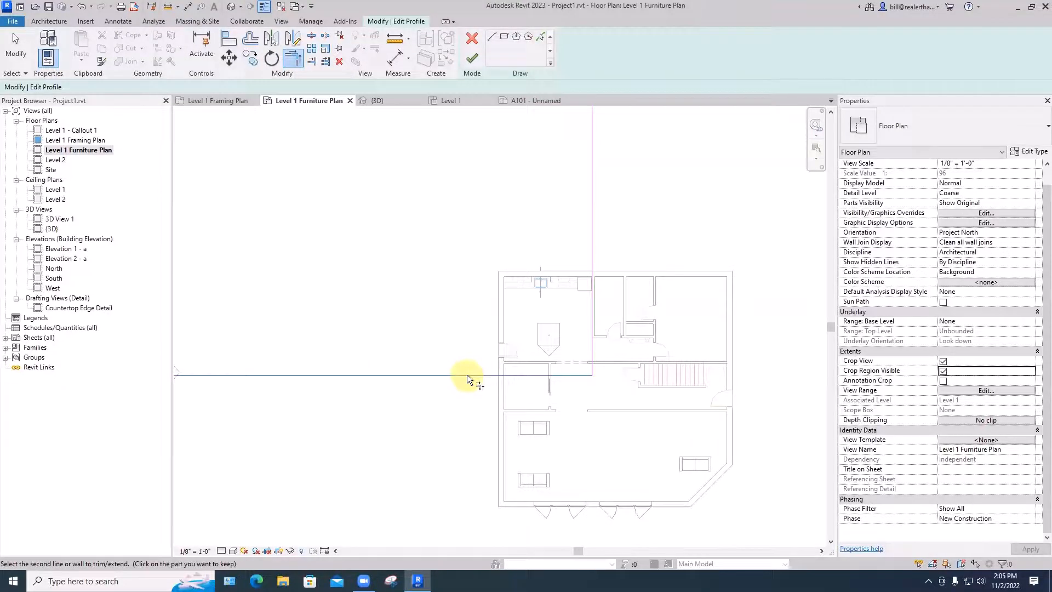
pyautogui.press('Escape')
pyautogui.press('Escape')
pyautogui.moveTo(467, 375)
pyautogui.mouseDown()
pyautogui.moveTo(469, 346)
pyautogui.moveTo(467, 361)
pyautogui.mouseUp()
# Step: Pull the top, right, bottom and left lines of the crop profile in close around the building and finish the profile
pyautogui.scroll(-5, 598, 248)
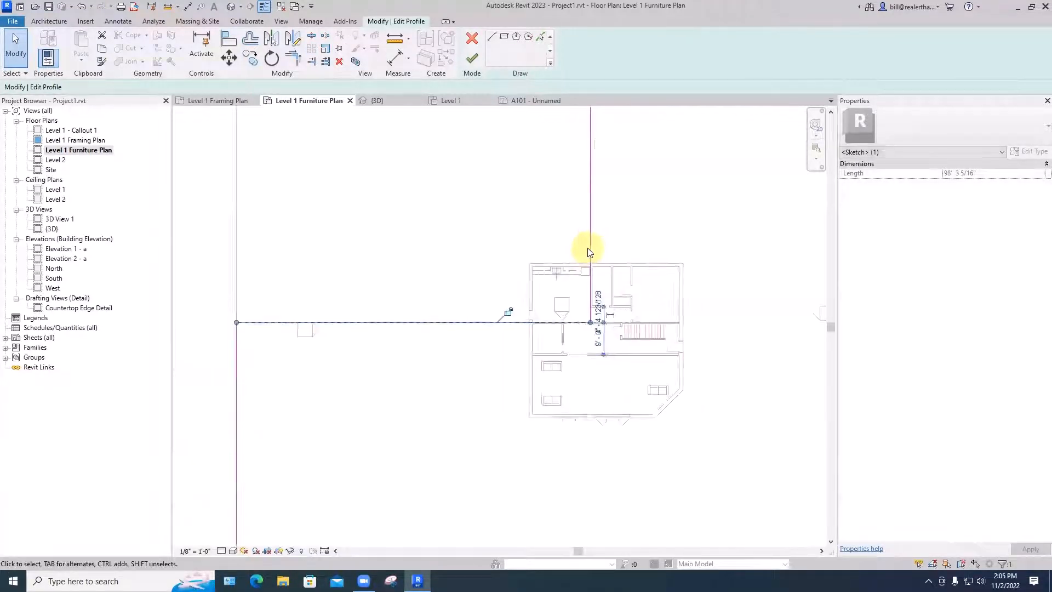
pyautogui.moveTo(642, 170); pyautogui.dragTo(636, 249)
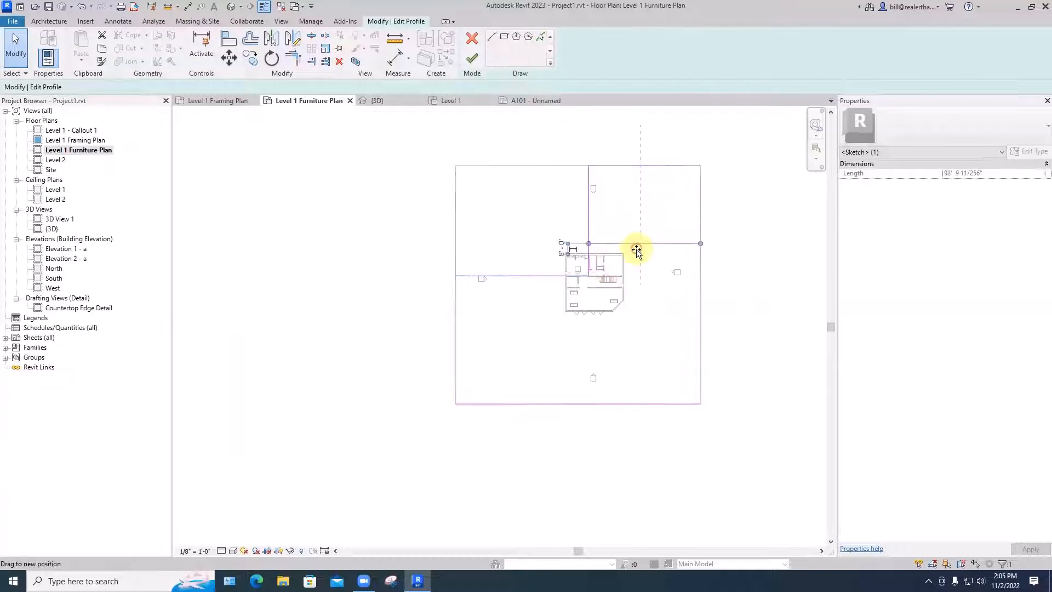
pyautogui.moveTo(701, 304); pyautogui.dragTo(634, 301)
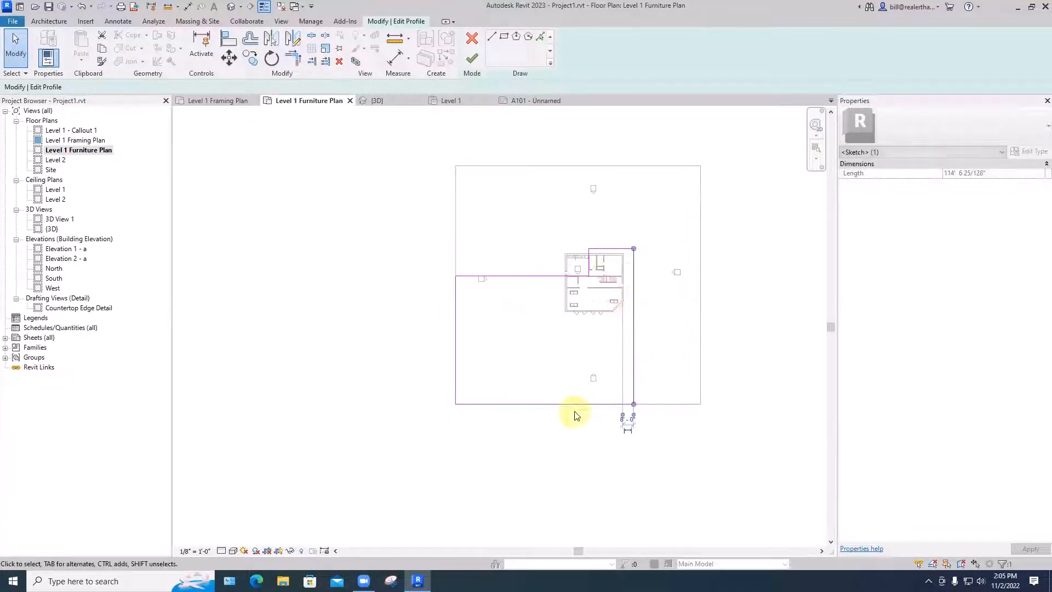
pyautogui.moveTo(573, 404); pyautogui.dragTo(585, 321)
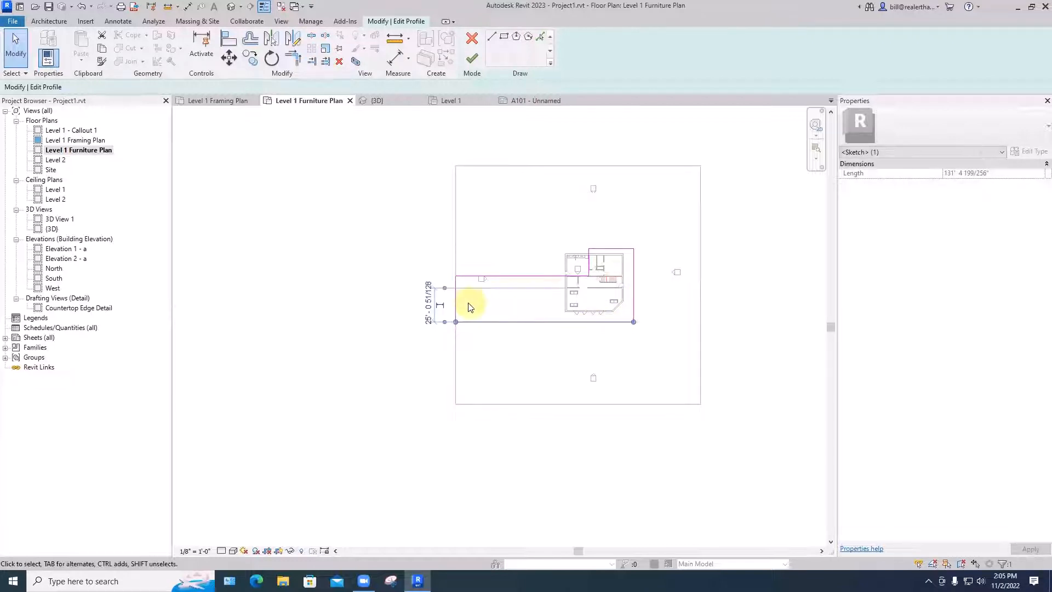
pyautogui.moveTo(457, 304); pyautogui.dragTo(549, 299)
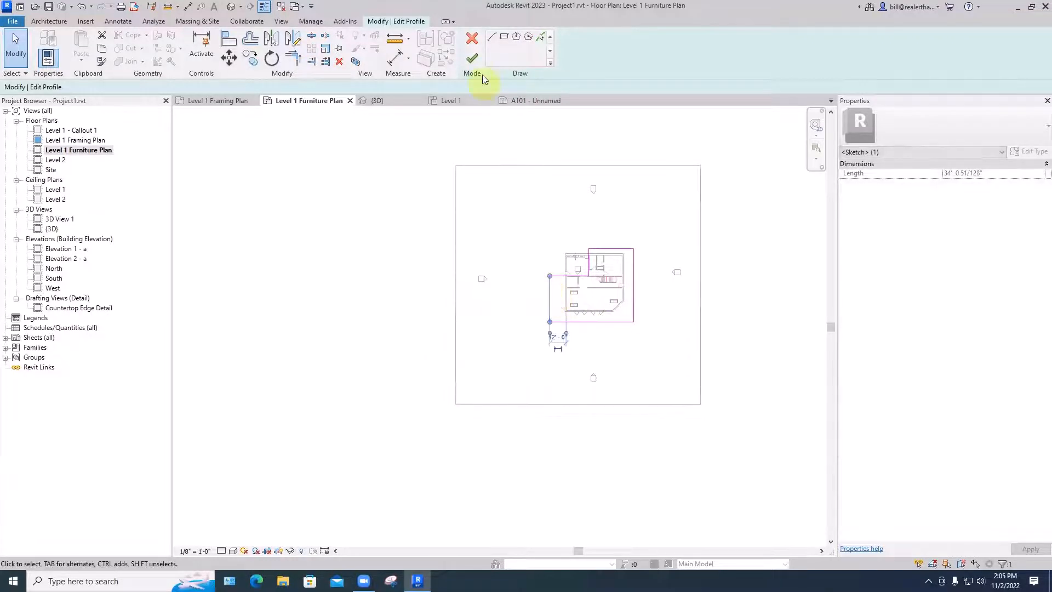
pyautogui.click(473, 58)
pyautogui.click(666, 252)
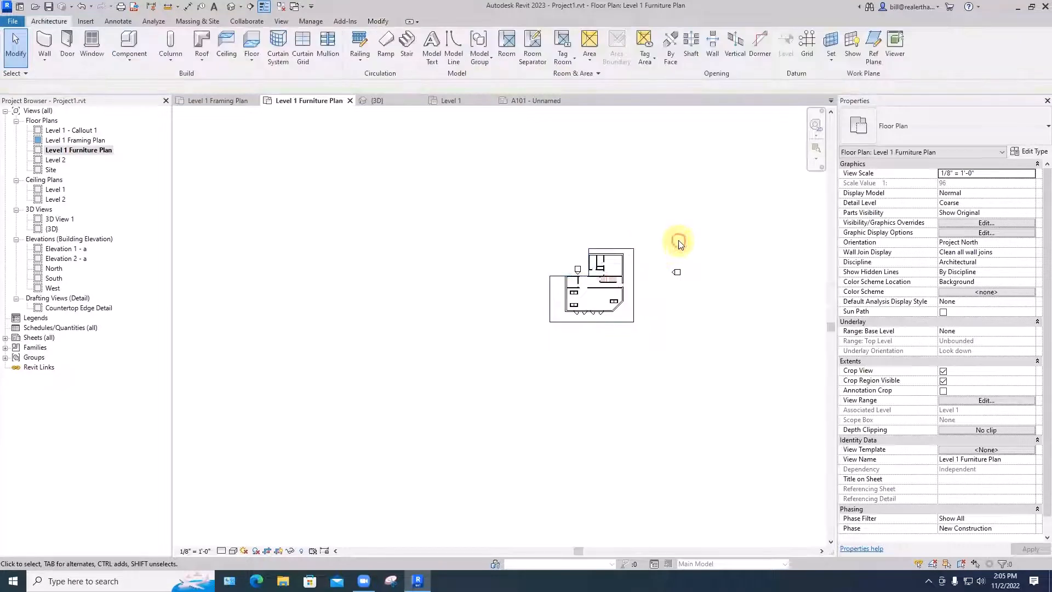
# Step: Place the Level 1 Furniture Plan on sheet A101 beside the Level 1 Framing Plan and inspect its L-shaped crop
pyautogui.click(541, 102)
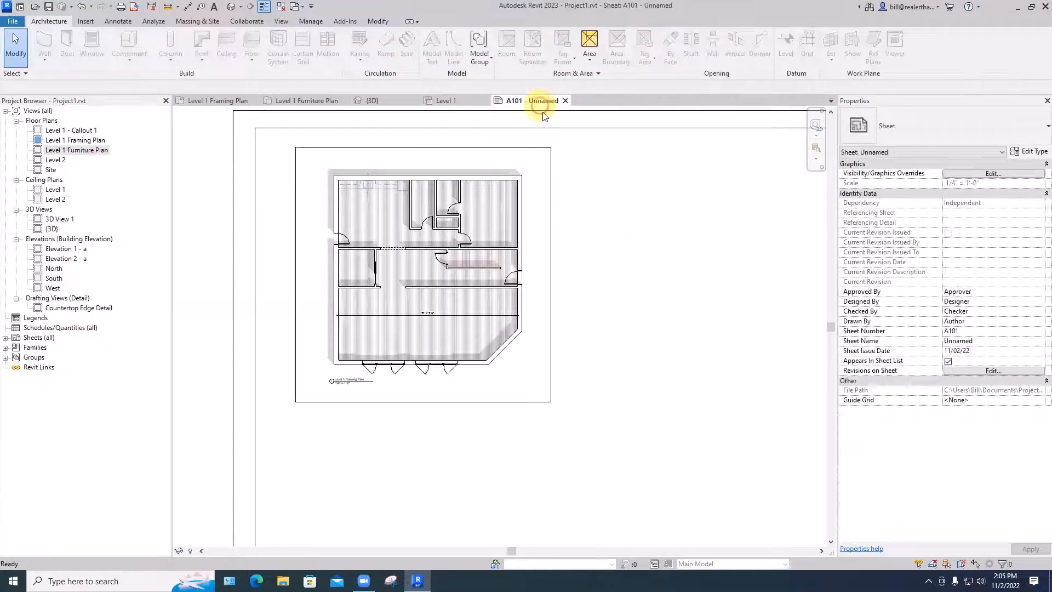
pyautogui.click(76, 140)
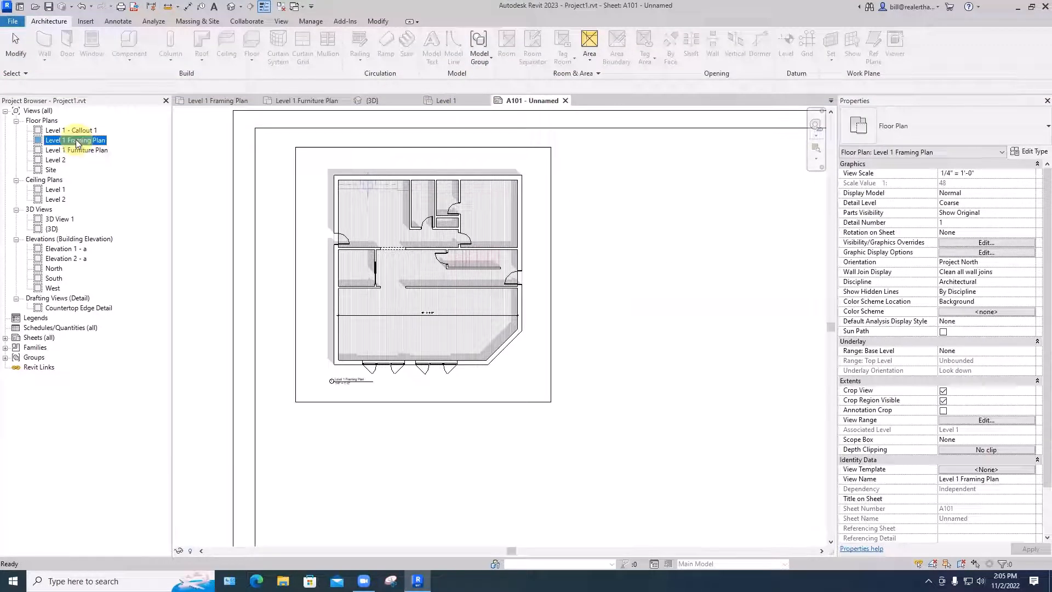
pyautogui.click(75, 151)
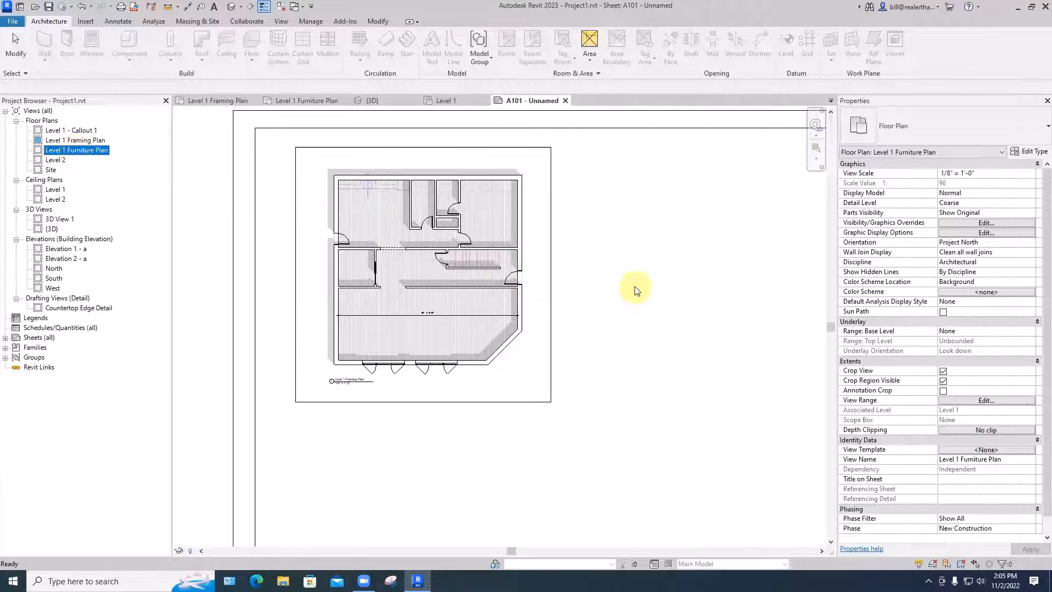
pyautogui.moveTo(635, 290); pyautogui.dragTo(658, 287)
pyautogui.click(679, 265)
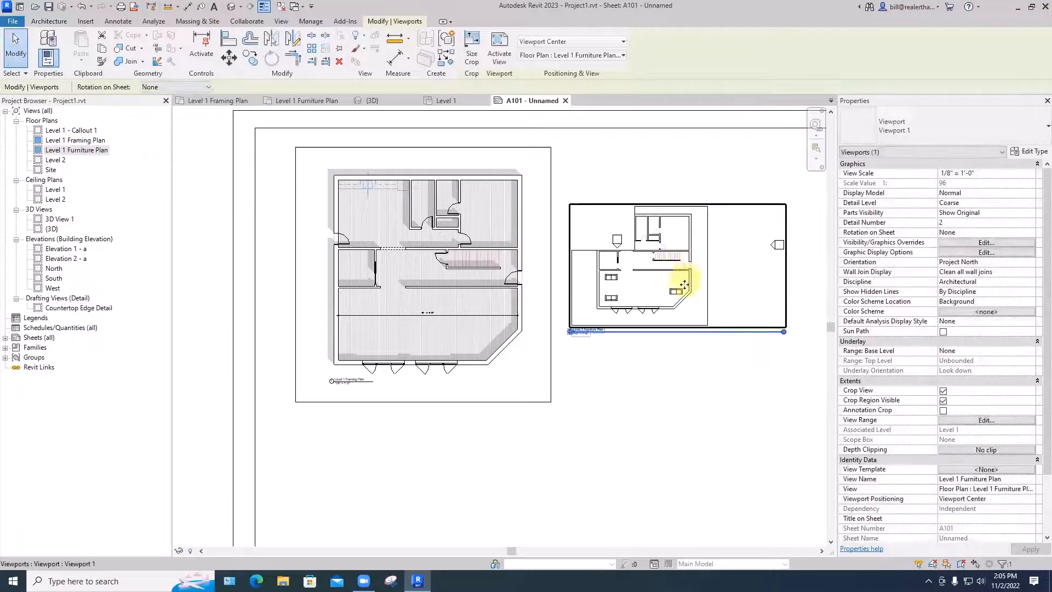
pyautogui.click(681, 394)
pyautogui.scroll(2, 698, 305)
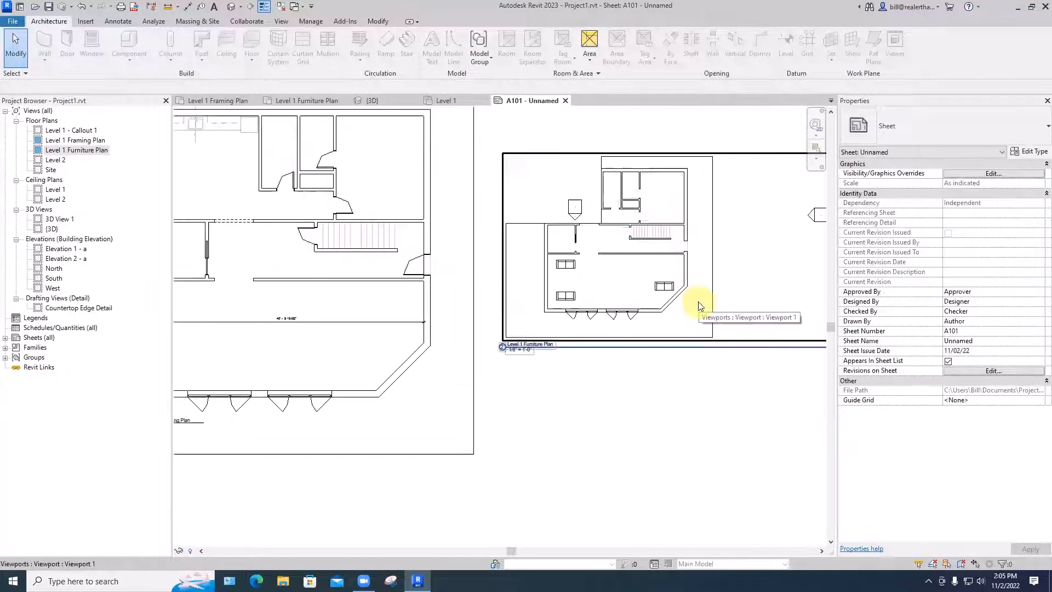
pyautogui.scroll(-2, 700, 385)
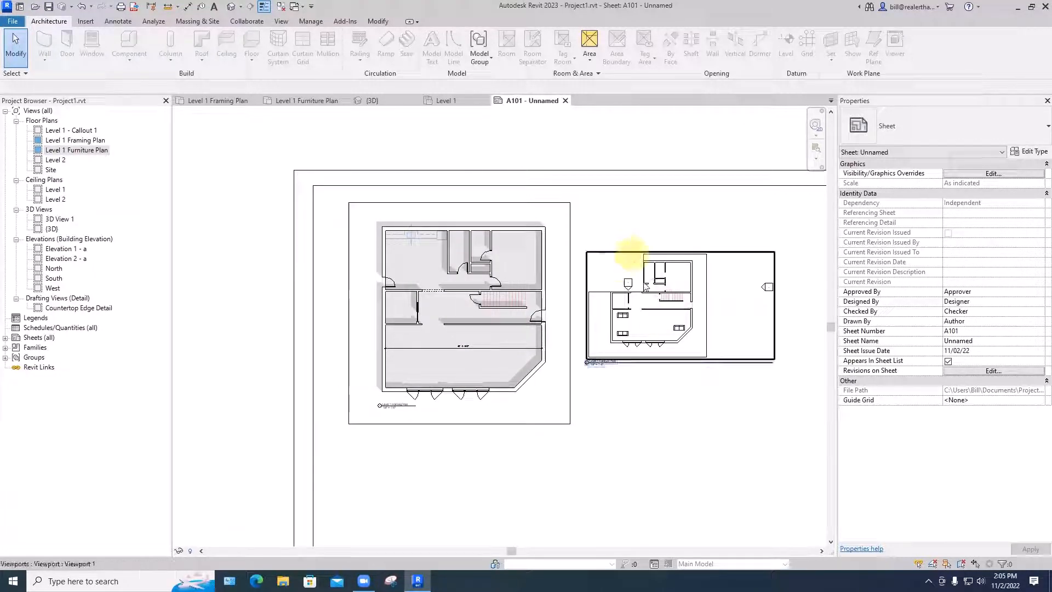
# Step: Edit the furniture plan's crop profile, sketching a circumscribed 6-sided polygon with a radius of about 14'-6" over the building's lower half
pyautogui.doubleClick(67, 150)
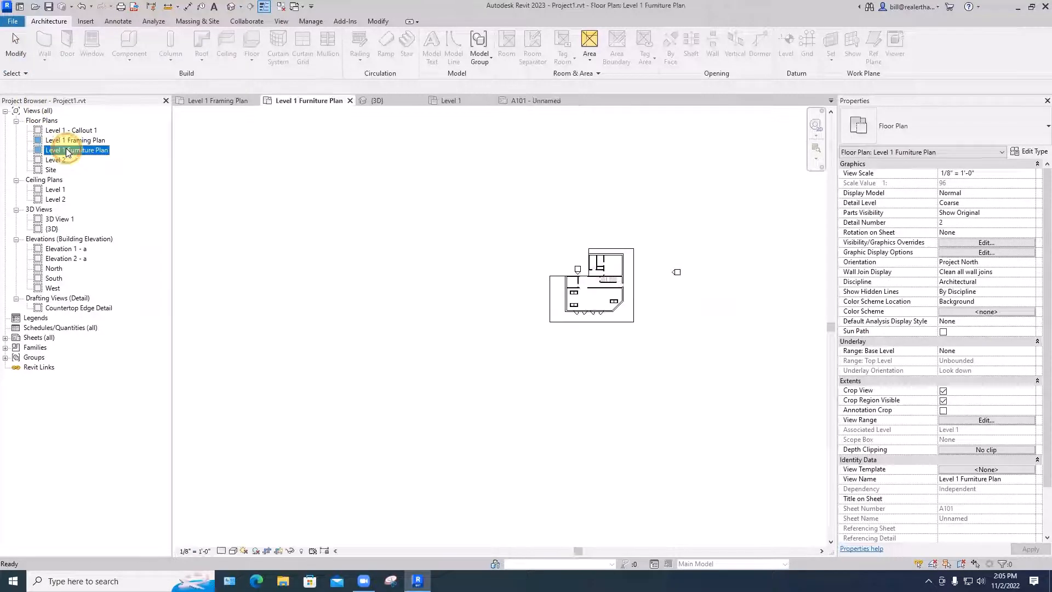
pyautogui.click(633, 296)
pyautogui.scroll(6, 632, 294)
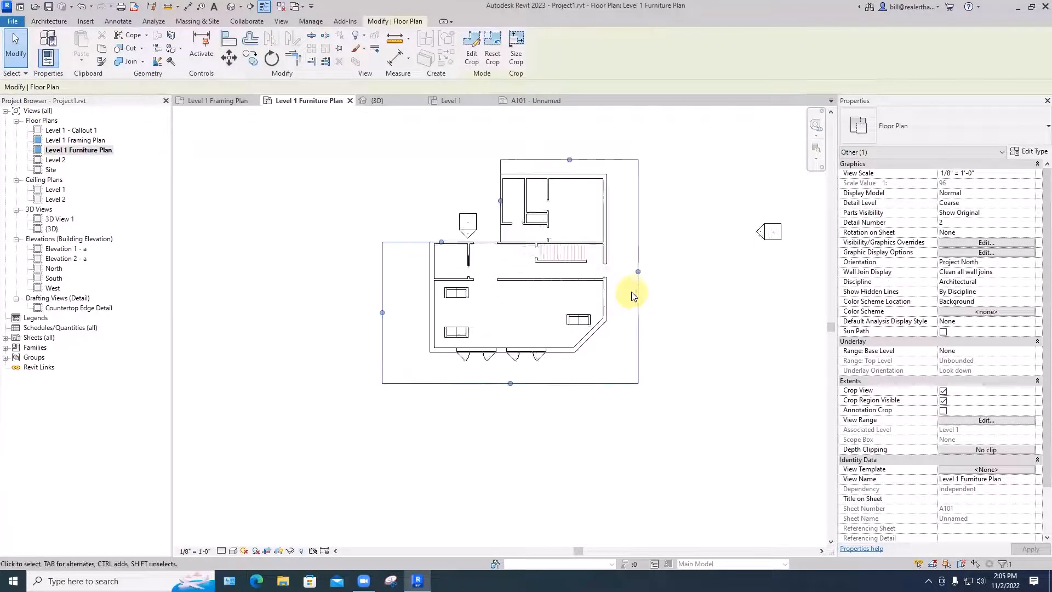
pyautogui.click(472, 49)
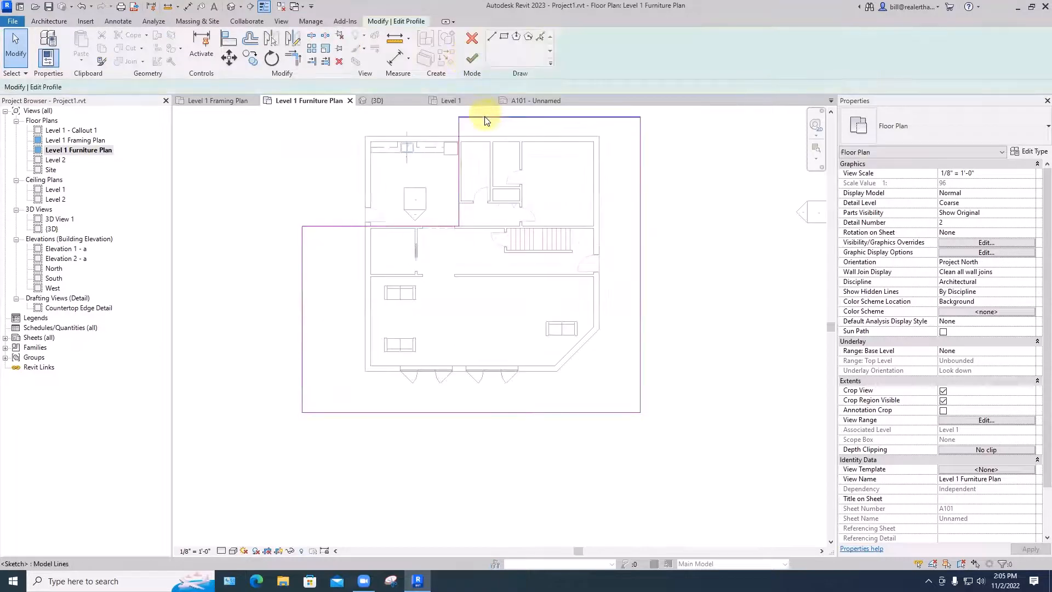
pyautogui.click(528, 36)
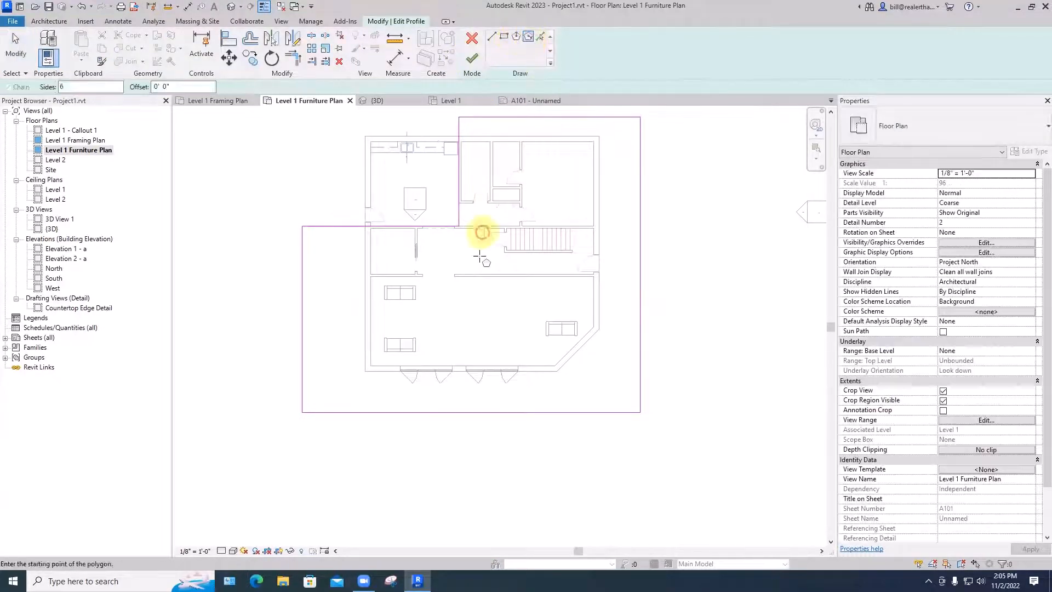
pyautogui.click(480, 313)
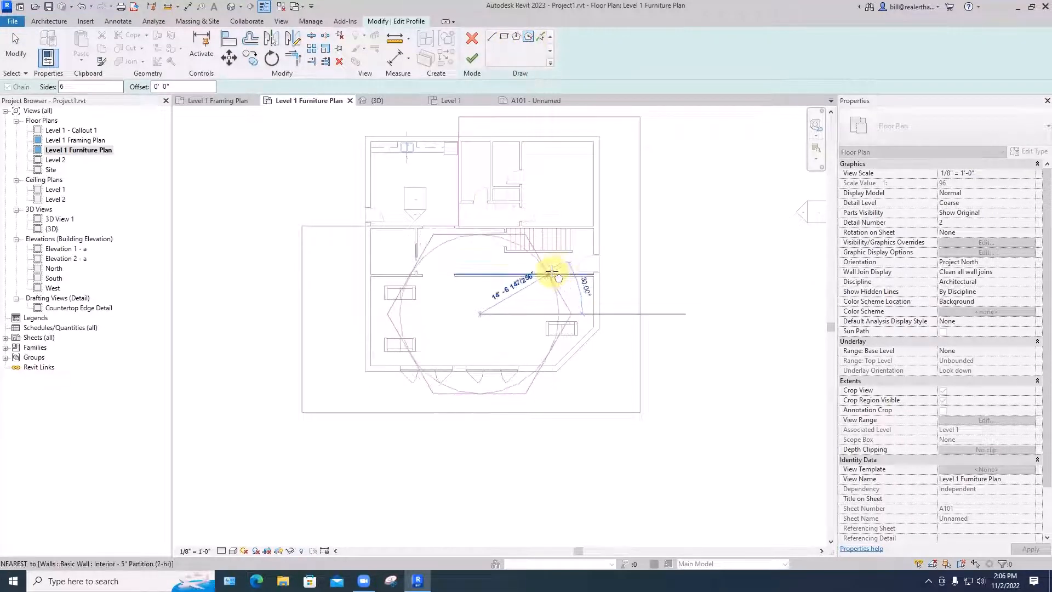
pyautogui.click(552, 273)
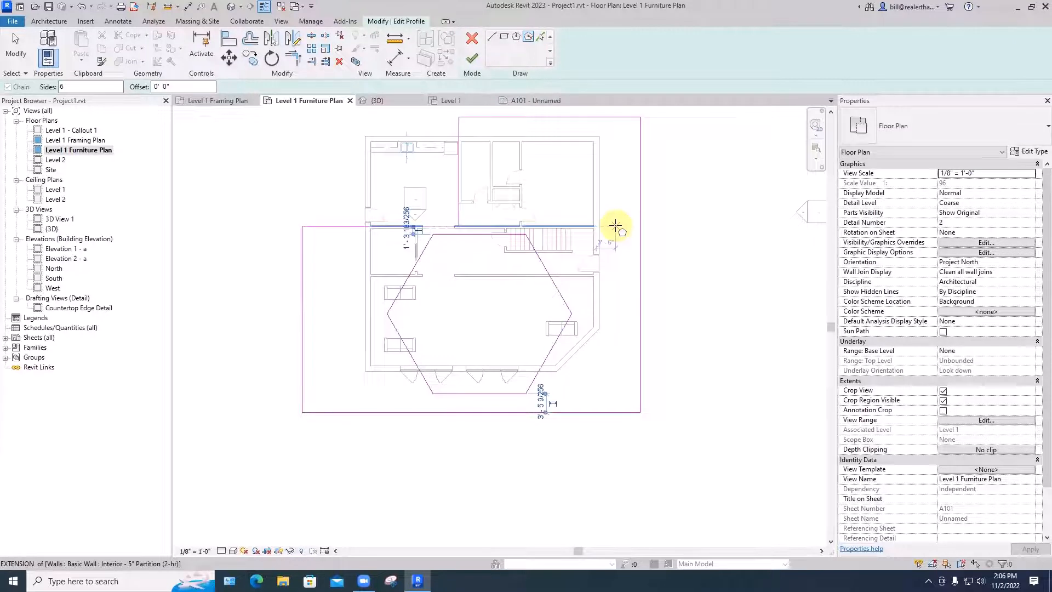
pyautogui.press('Escape')
pyautogui.press('Escape')
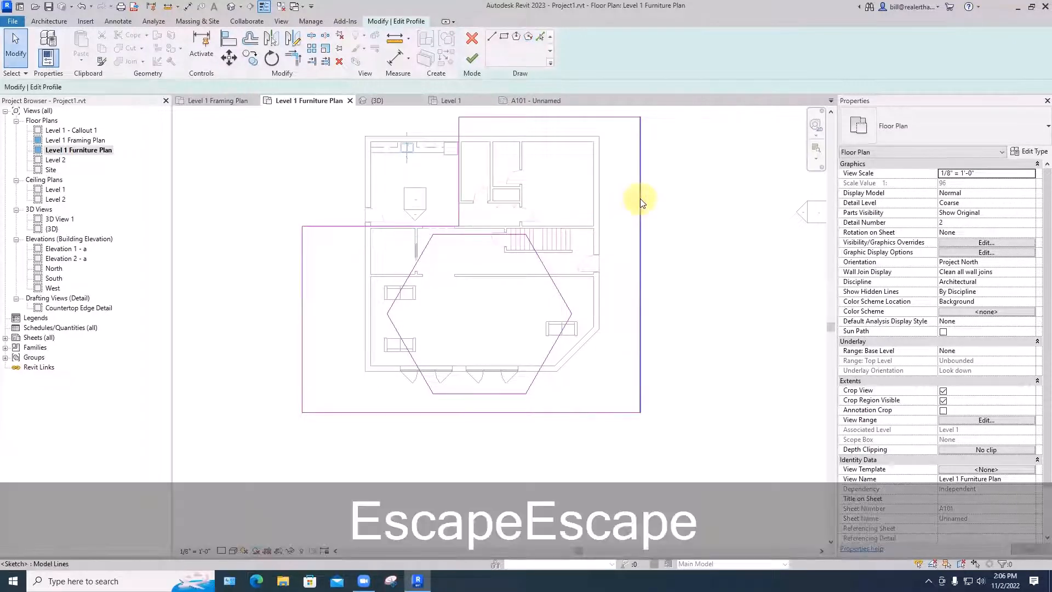
# Step: Delete the L-shaped boundary, and move the hexagon up over the upper rooms to finish it as the crop profile
pyautogui.press('Tab')
pyautogui.press('BackSpace')
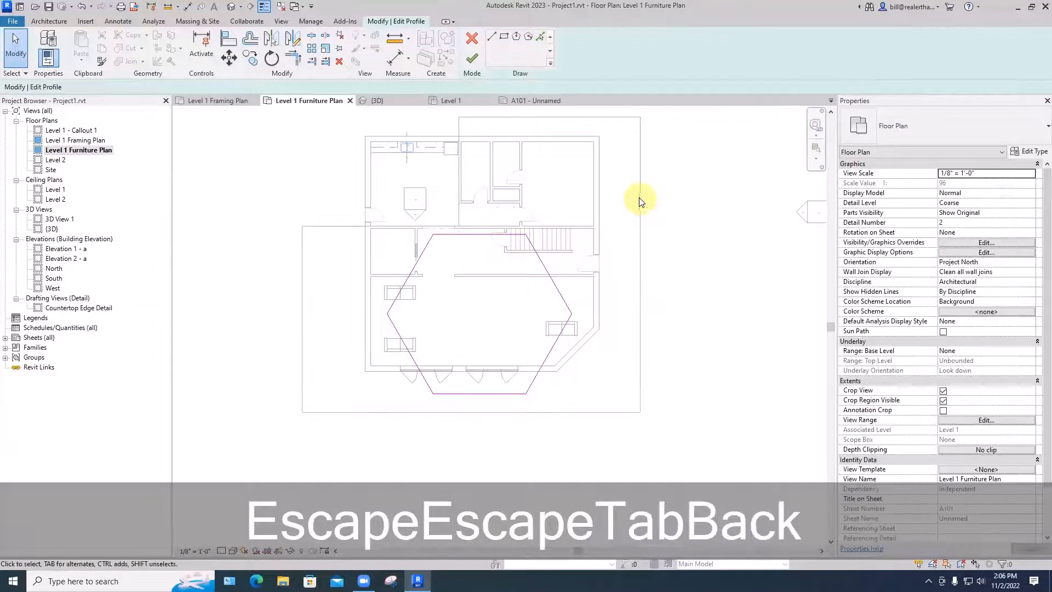
pyautogui.press('Tab')
pyautogui.click(459, 237)
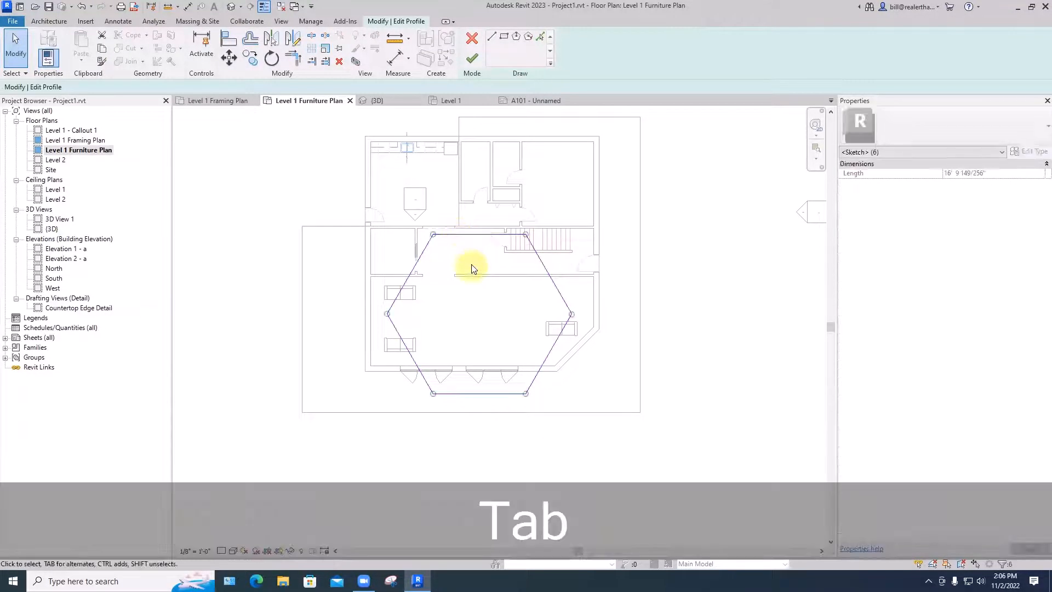
pyautogui.moveTo(478, 235); pyautogui.dragTo(492, 111)
pyautogui.click(470, 59)
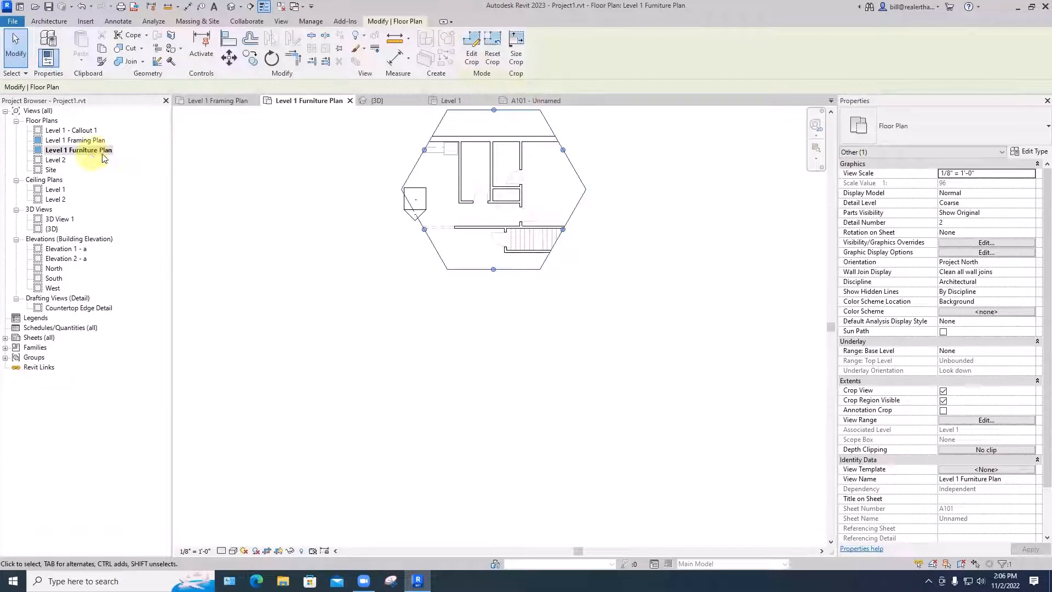
# Step: Turn off Crop Region Visible for the hexagonal furniture plan viewport on sheet A101
pyautogui.click(510, 100)
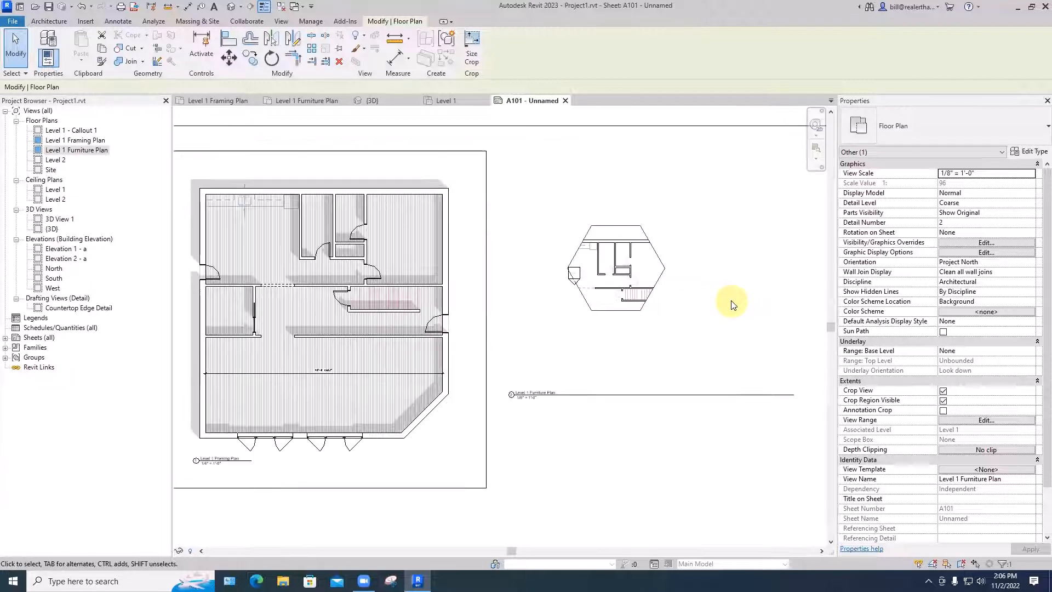
pyautogui.scroll(4, 733, 305)
pyautogui.scroll(-3, 733, 305)
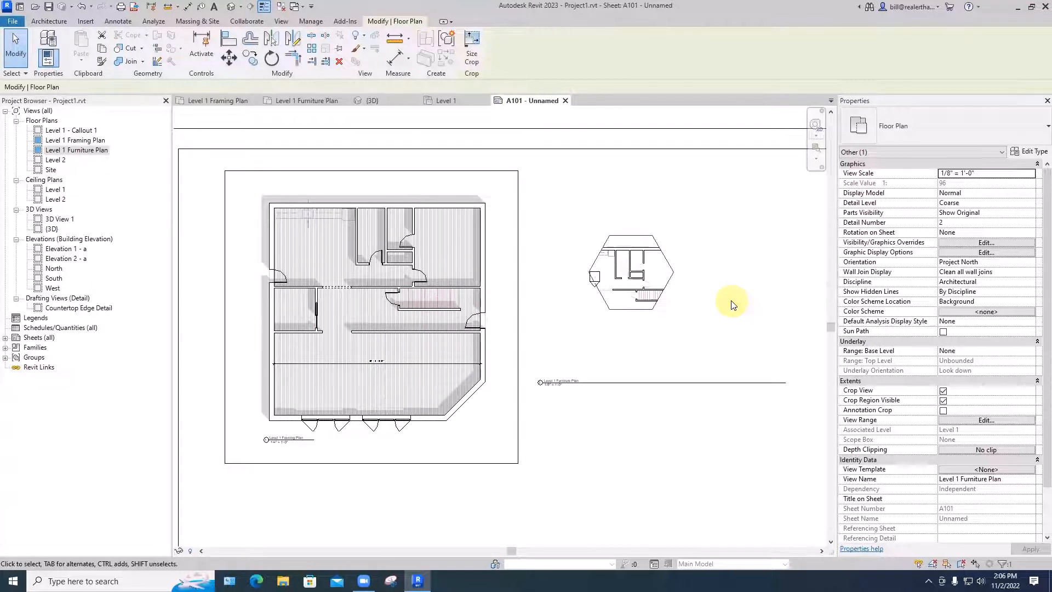
pyautogui.click(673, 271)
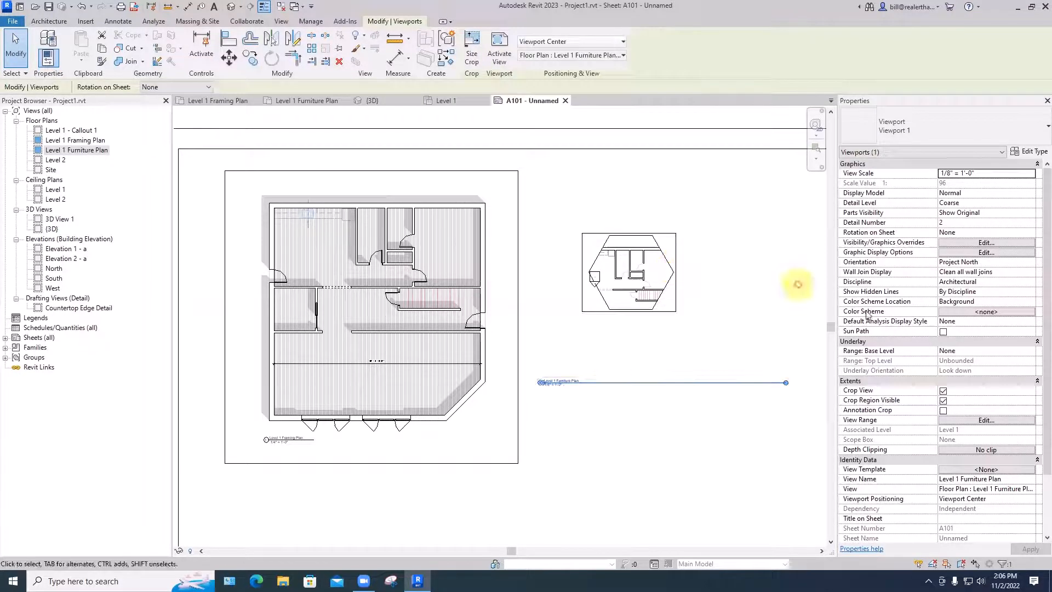
pyautogui.click(942, 402)
pyautogui.click(753, 436)
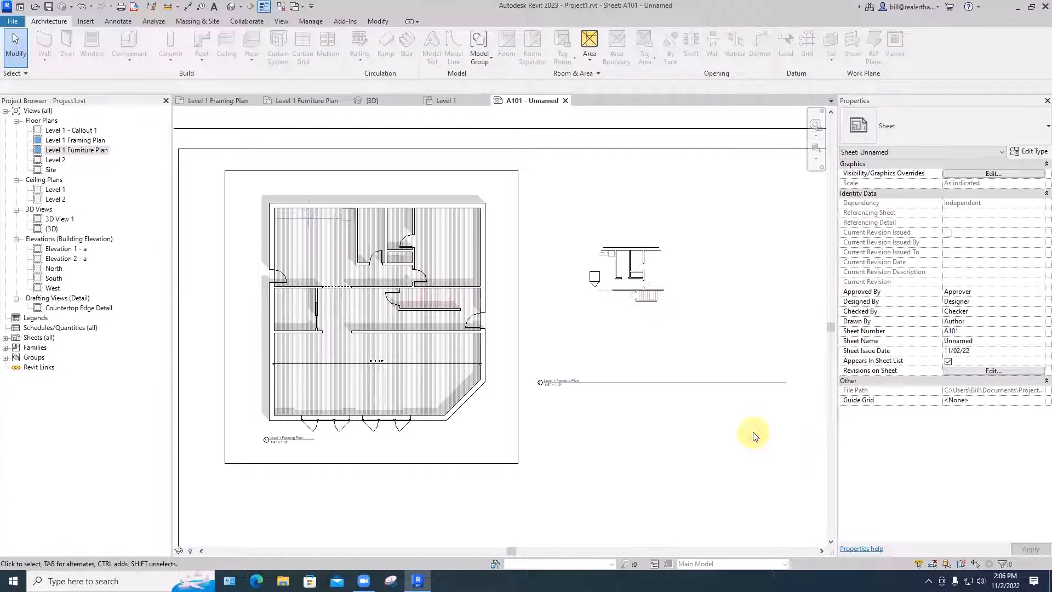
# Step: Turn Crop View off for the furniture plan viewport to see the uncropped plan on the sheet, and turn it back on
pyautogui.click(646, 287)
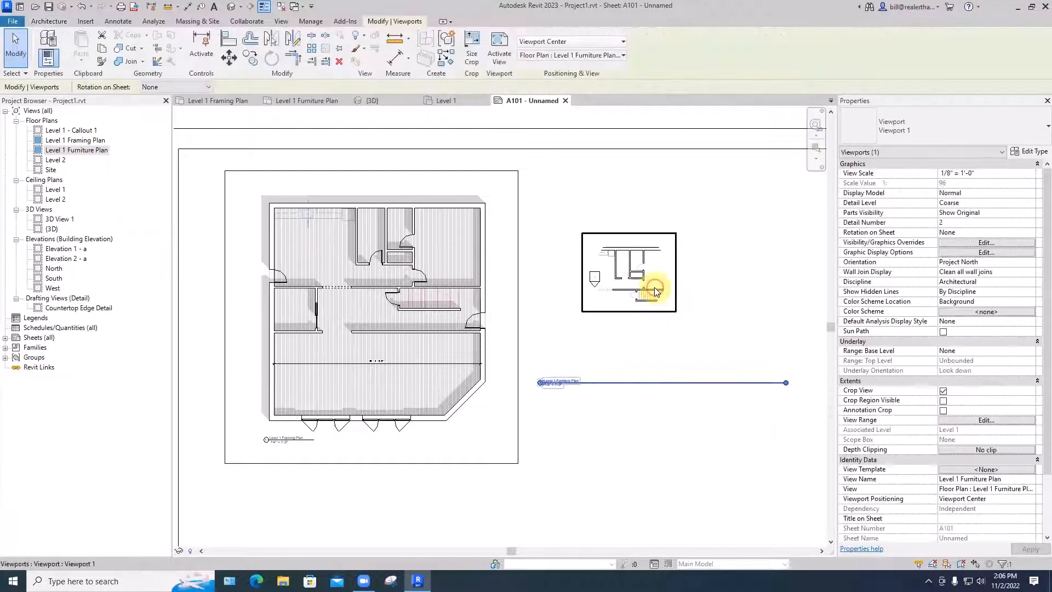
pyautogui.click(943, 392)
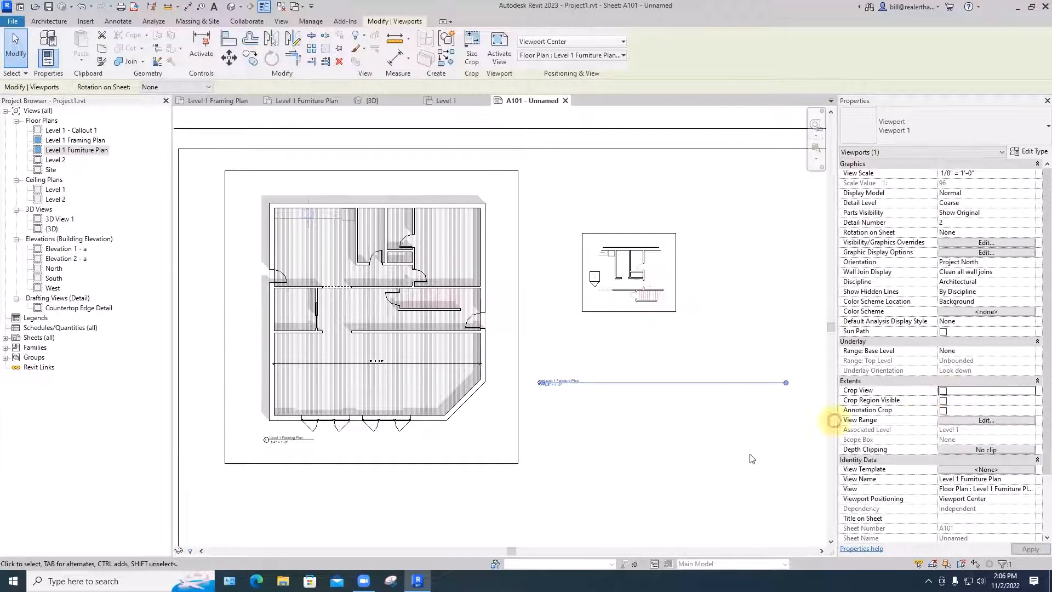
pyautogui.scroll(-3, 742, 425)
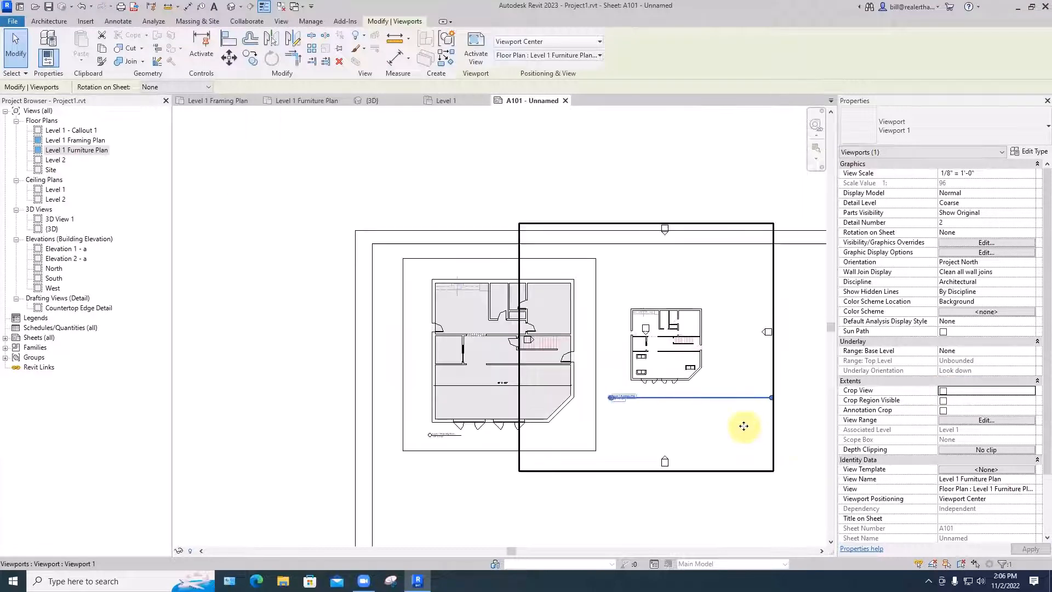
pyautogui.click(943, 391)
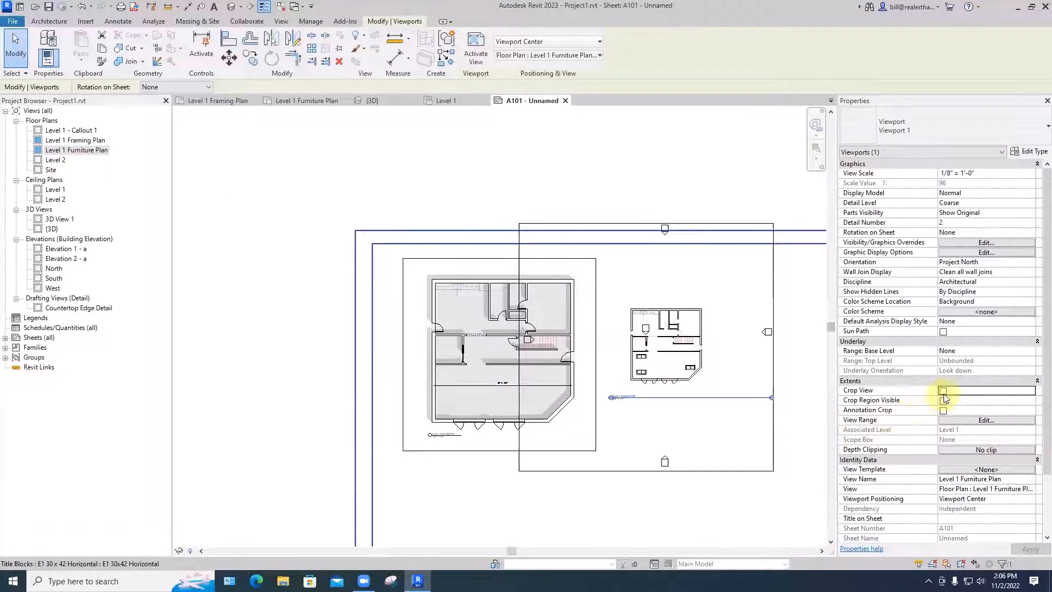
pyautogui.click(787, 437)
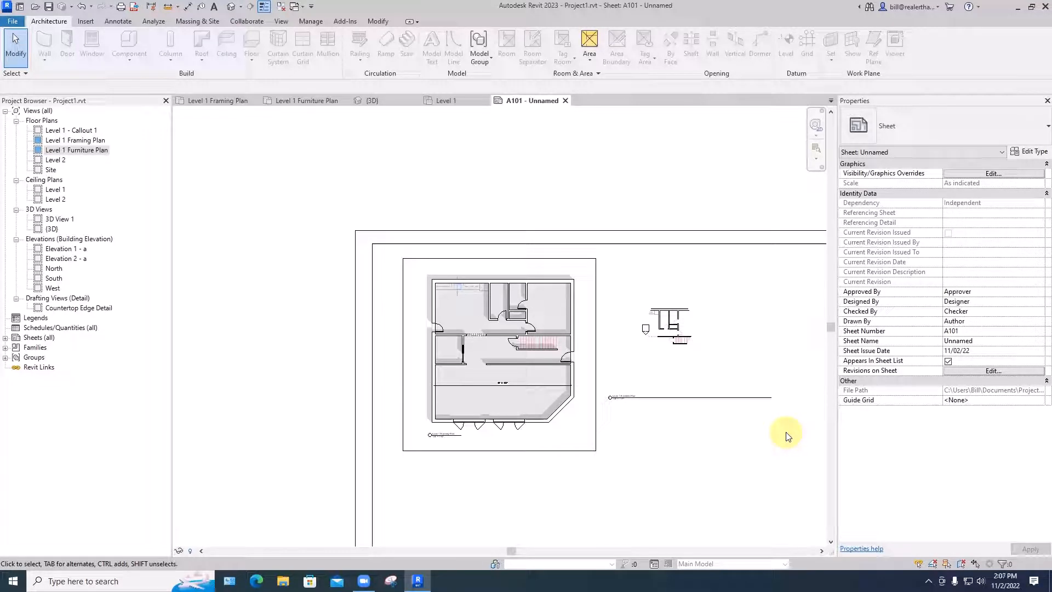
# Step: Open the Level 1 Furniture Plan view and rename it as 1 Furn
pyautogui.scroll(4, 606, 446)
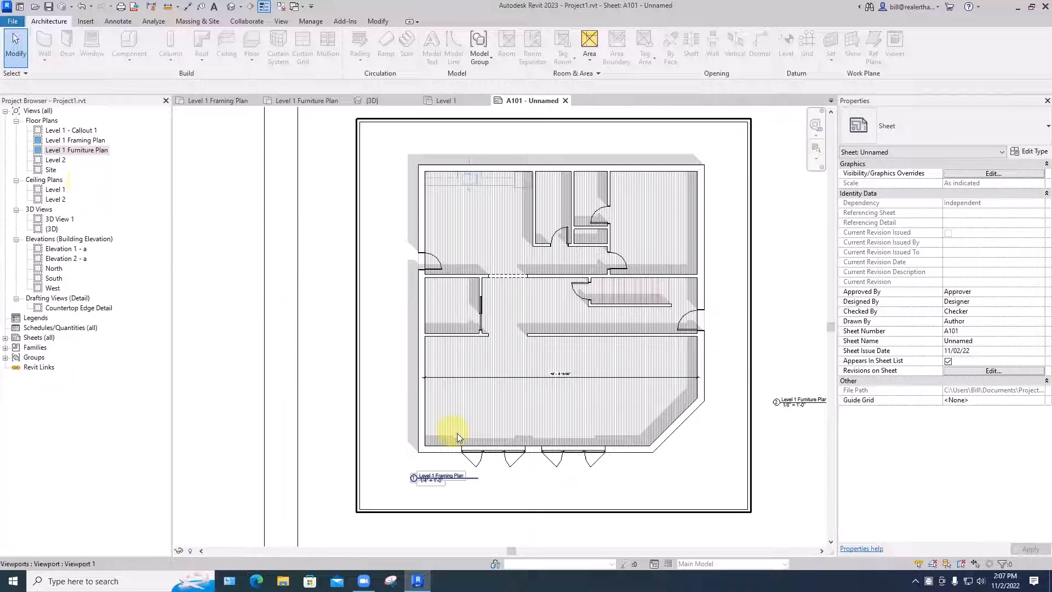
pyautogui.click(447, 470)
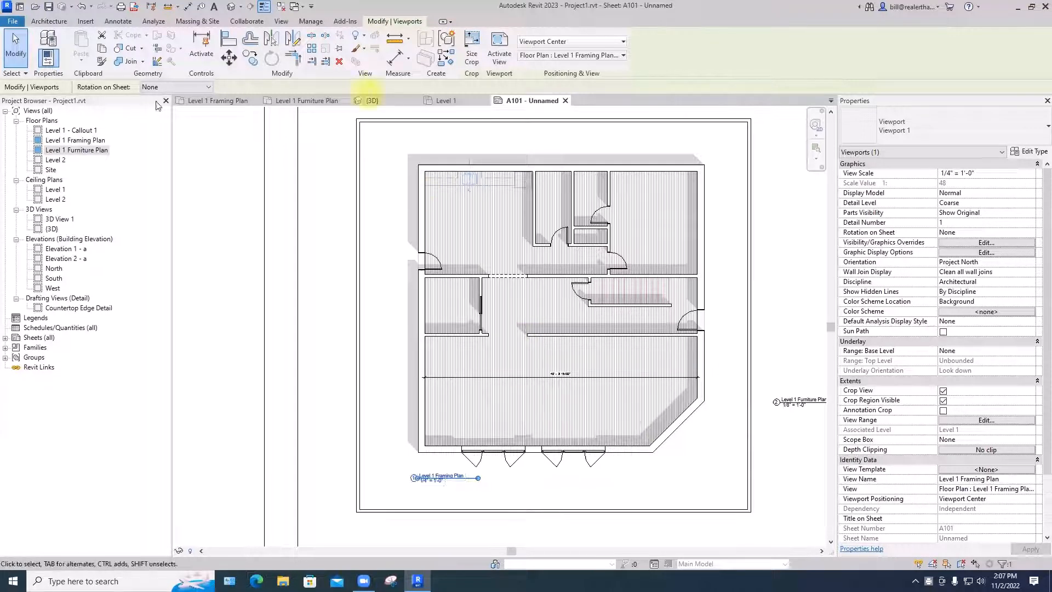
pyautogui.doubleClick(81, 149)
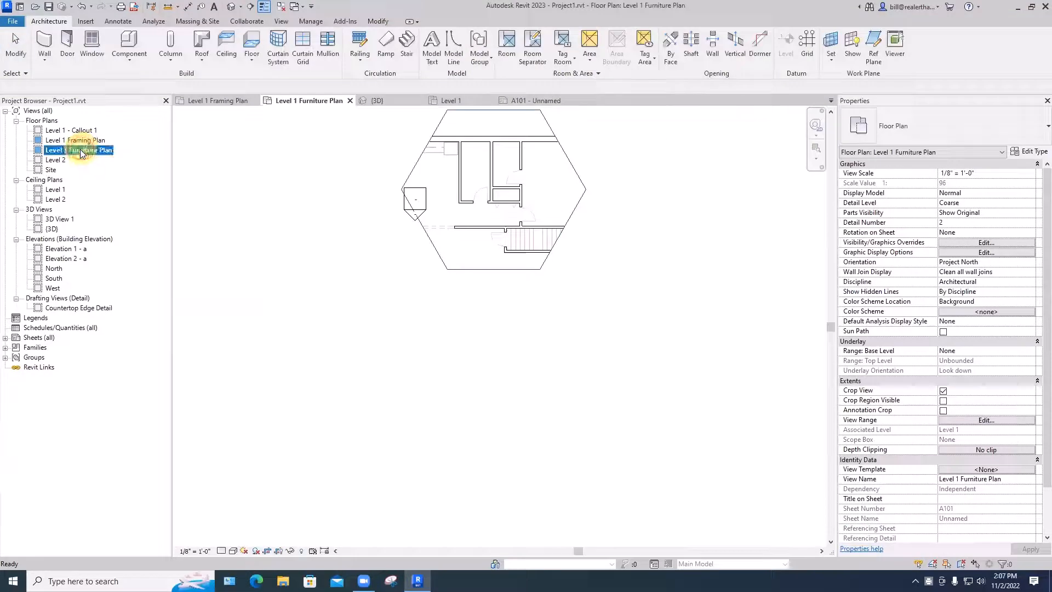
pyautogui.click(74, 150)
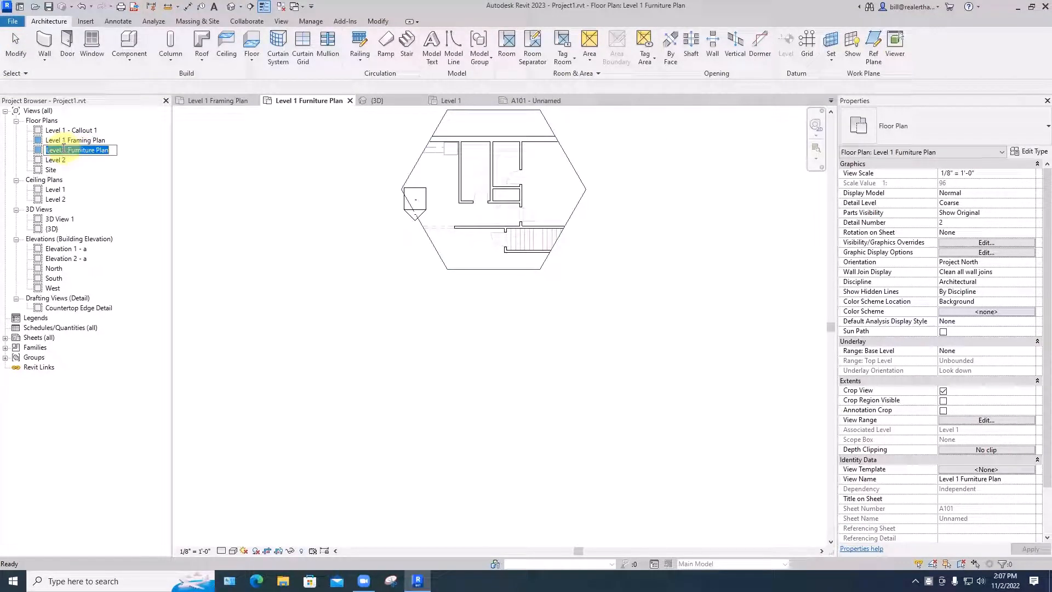
pyautogui.moveTo(63, 149); pyautogui.dragTo(46, 150)
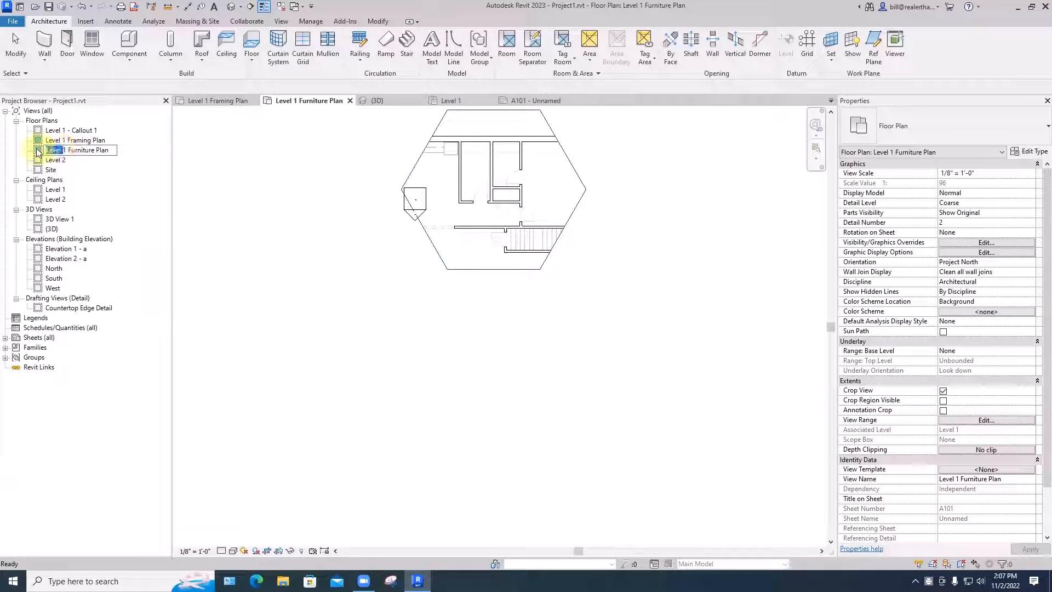
pyautogui.press('BackSpace')
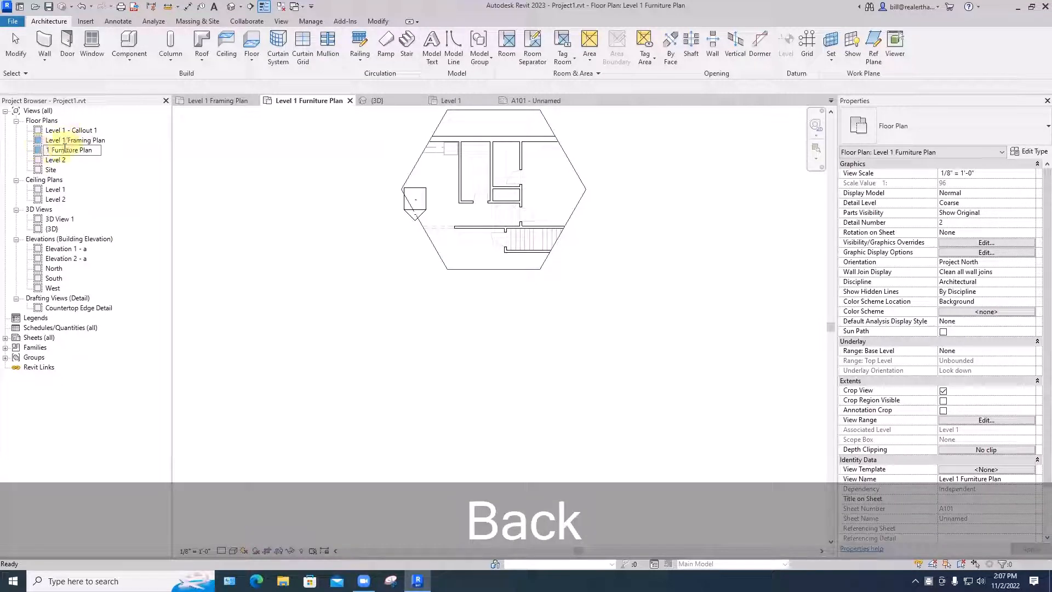
pyautogui.moveTo(63, 151); pyautogui.dragTo(94, 150)
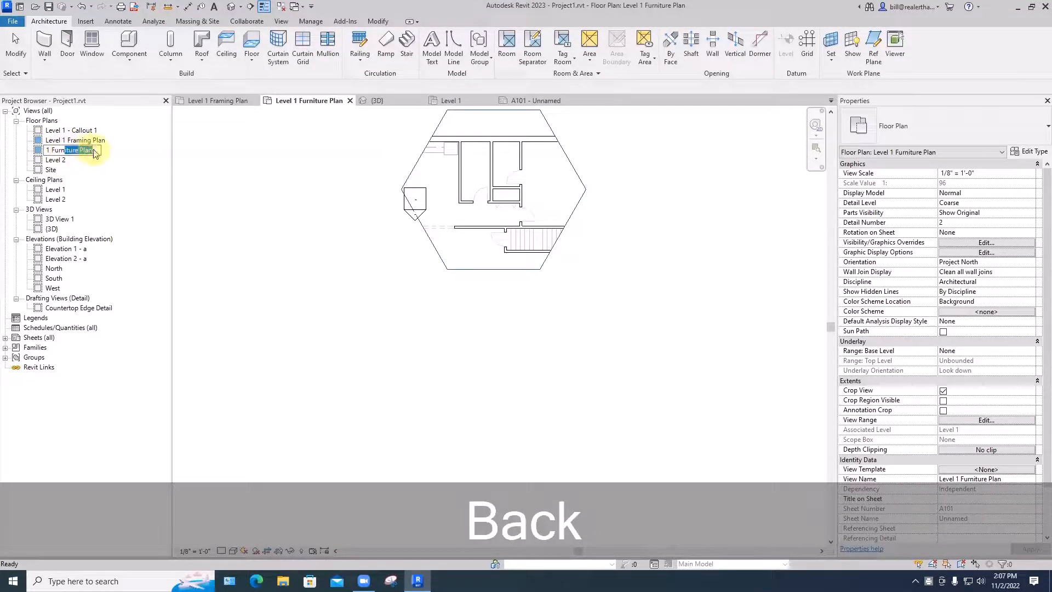
pyautogui.press('BackSpace')
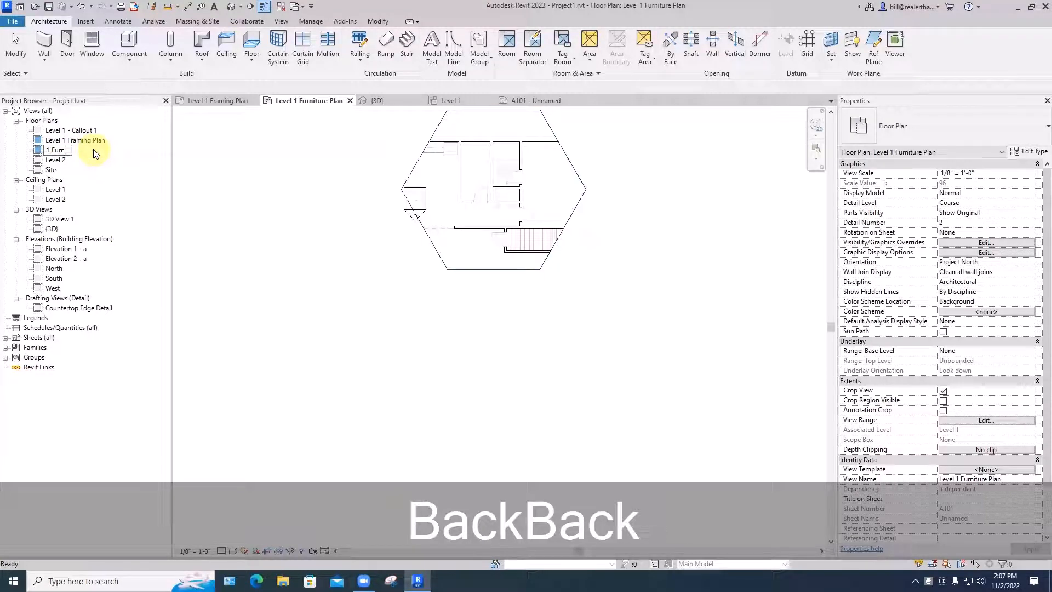
pyautogui.click(94, 151)
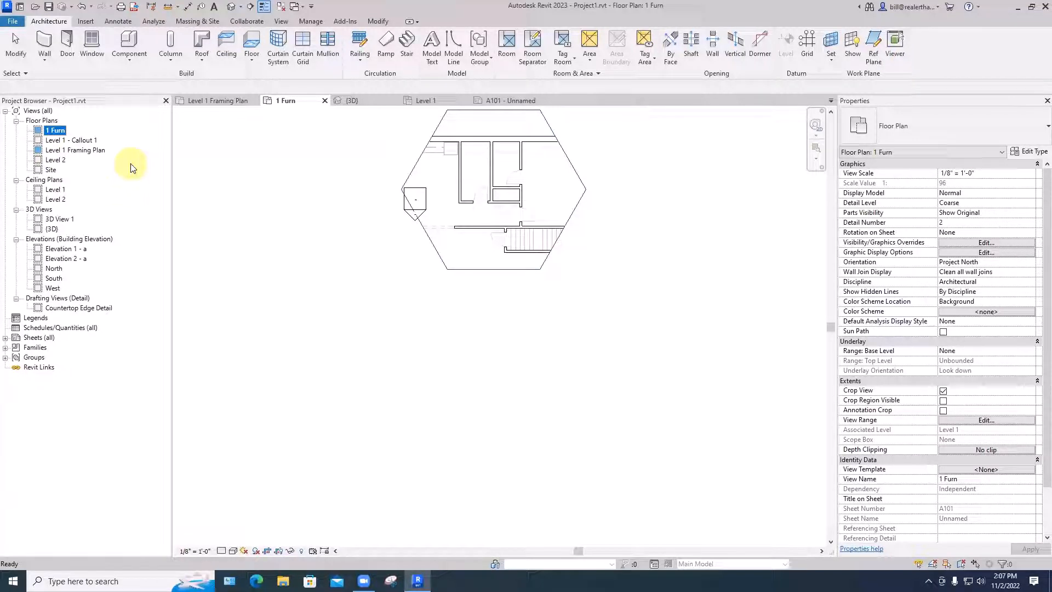
# Step: Return to sheet A101 and compare the framing plan's viewport title with its view name and title properties
pyautogui.click(500, 101)
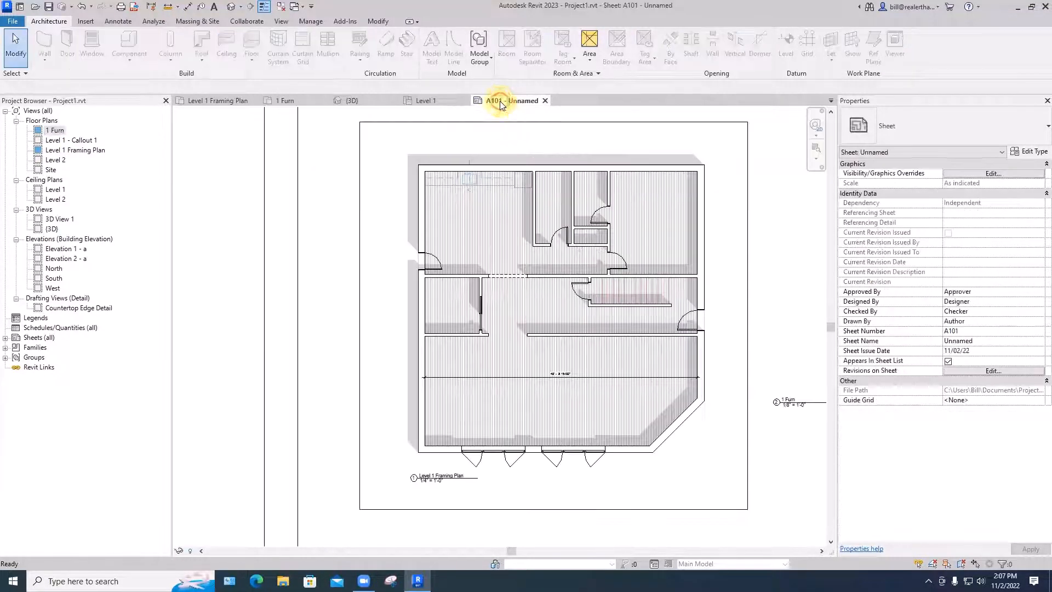
pyautogui.click(476, 478)
pyautogui.scroll(2, 412, 471)
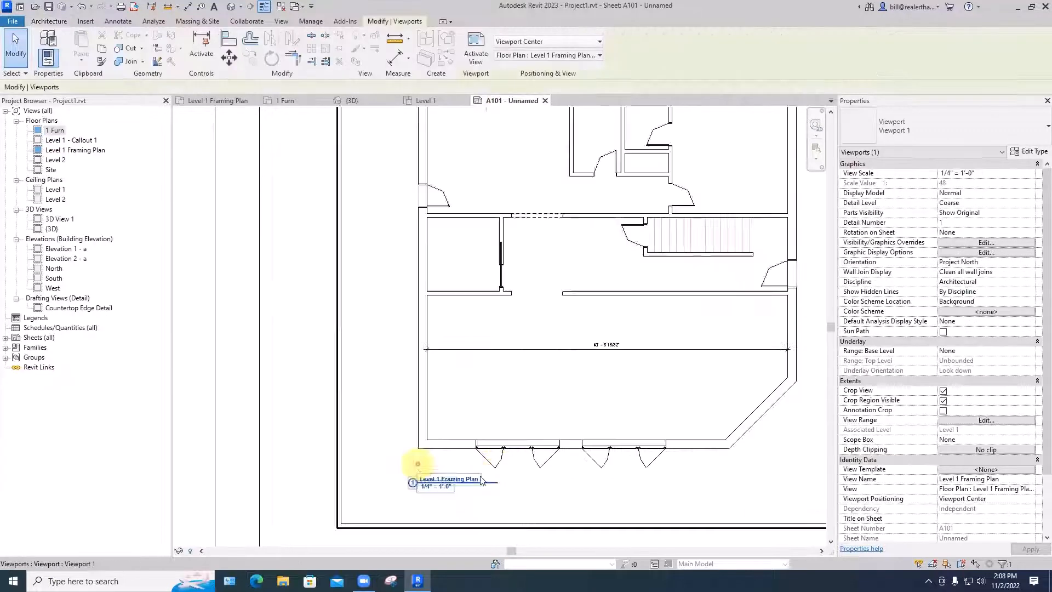
pyautogui.moveTo(436, 464); pyautogui.dragTo(467, 317, button='middle')
pyautogui.scroll(1, 461, 337)
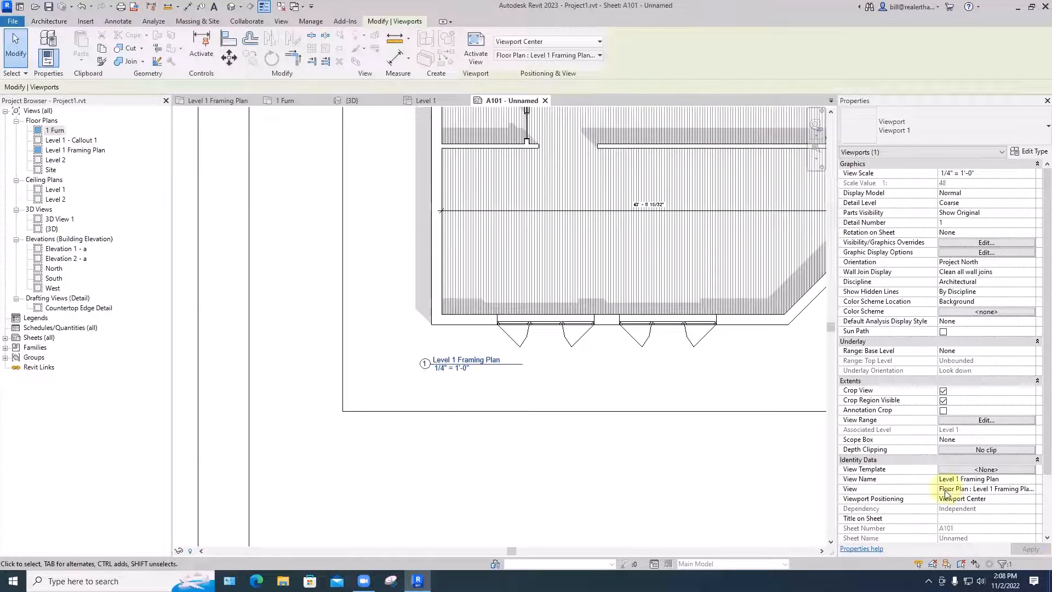
pyautogui.click(562, 444)
pyautogui.scroll(-4, 535, 340)
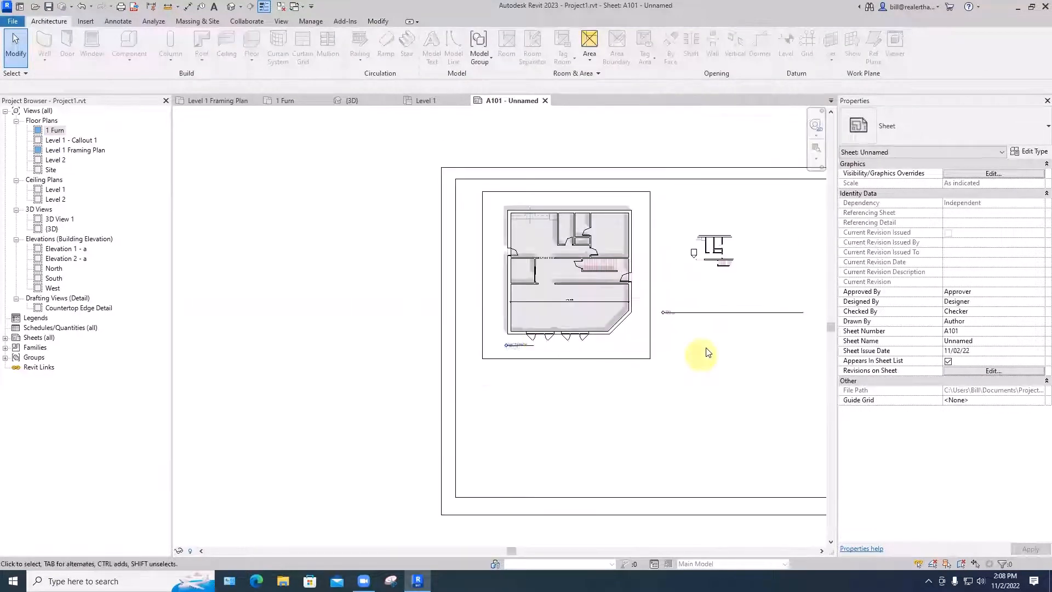
# Step: Move the 1 Furn viewport title up beneath its plan on the sheet, and shorten the title line to about the plan's width
pyautogui.scroll(2, 678, 325)
pyautogui.scroll(1, 678, 324)
pyautogui.moveTo(689, 320); pyautogui.dragTo(517, 500, button='middle')
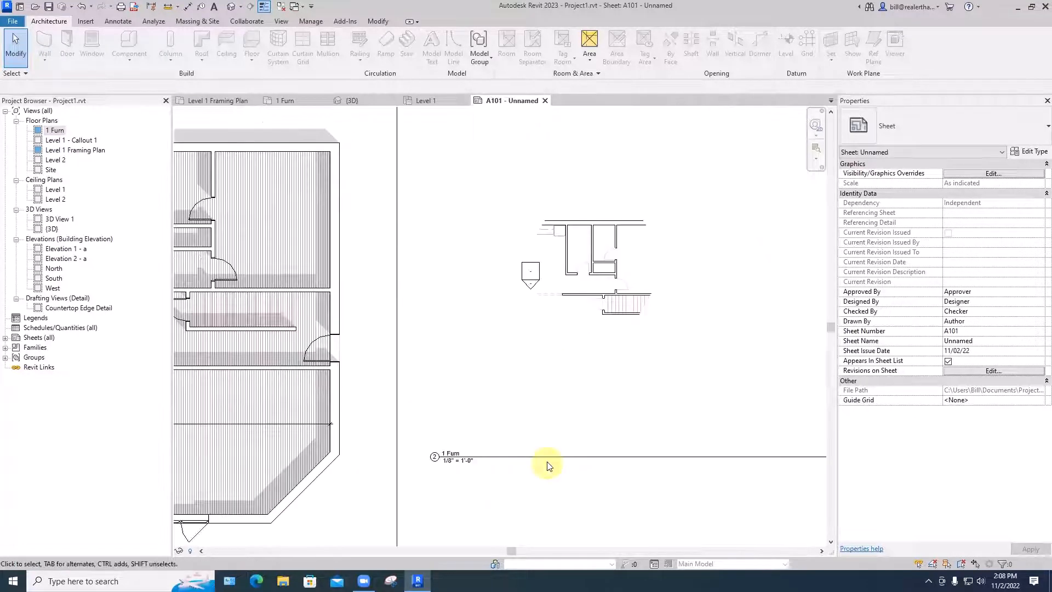
pyautogui.moveTo(551, 456); pyautogui.dragTo(646, 345)
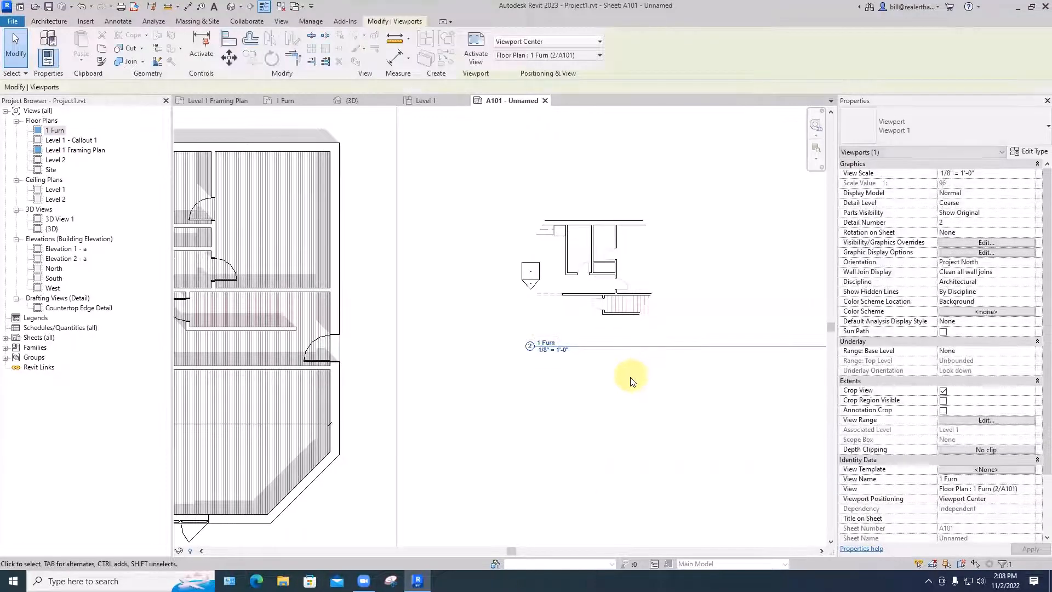
pyautogui.scroll(-3, 633, 378)
pyautogui.click(614, 341)
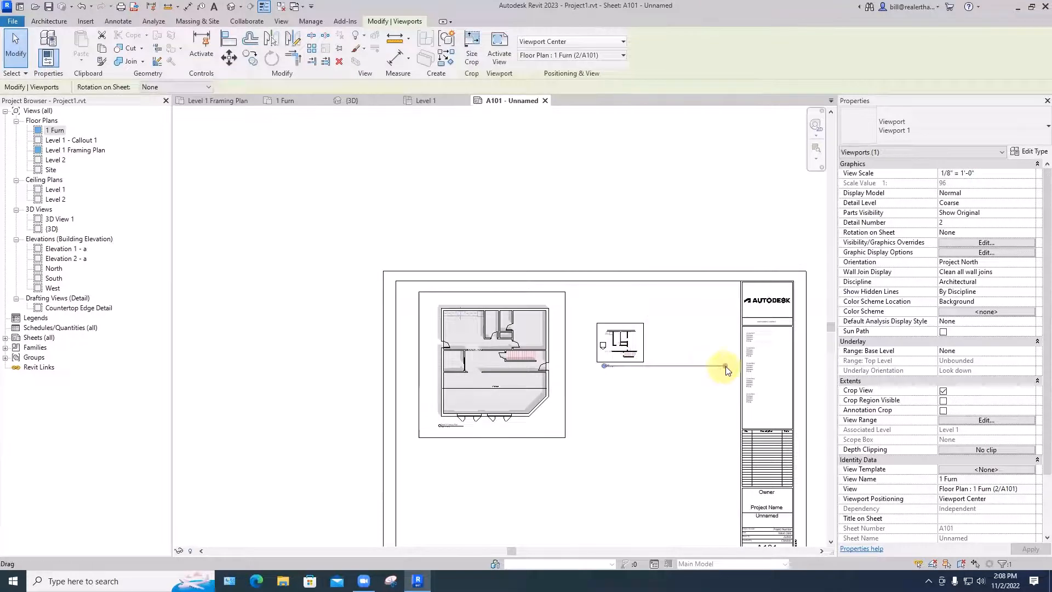
pyautogui.click(630, 397)
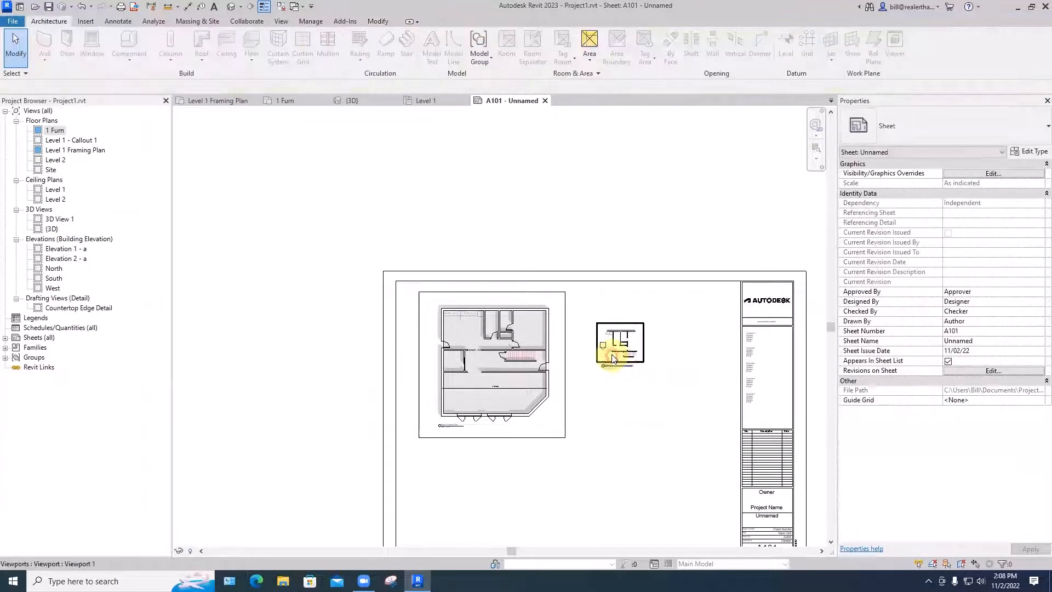
# Step: Set the 1 Furn viewport's Title on Sheet to First Floor Furniture Plan
pyautogui.scroll(2, 614, 356)
pyautogui.scroll(2, 621, 375)
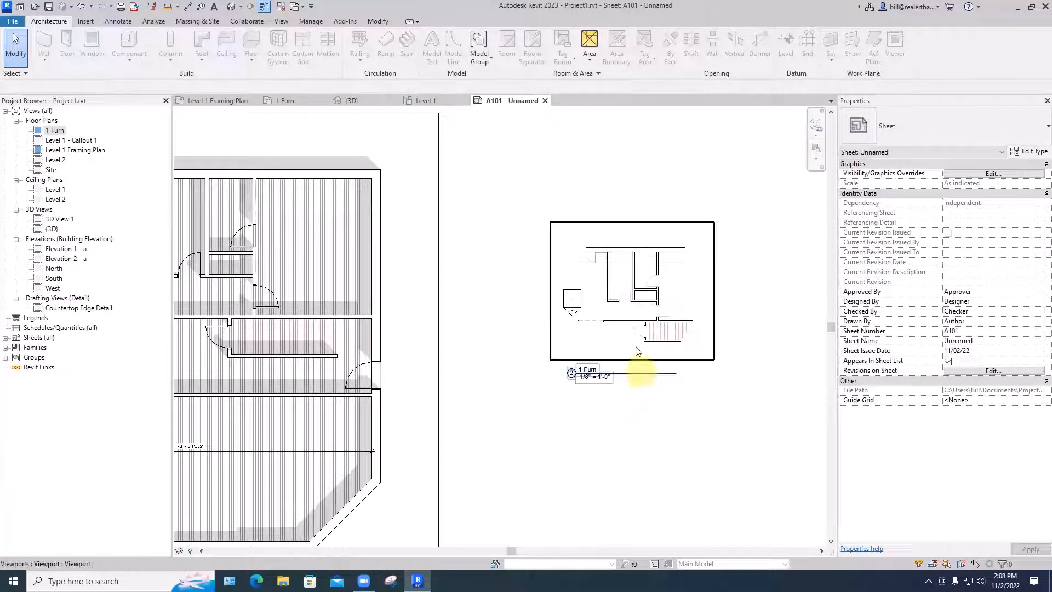
pyautogui.click(592, 337)
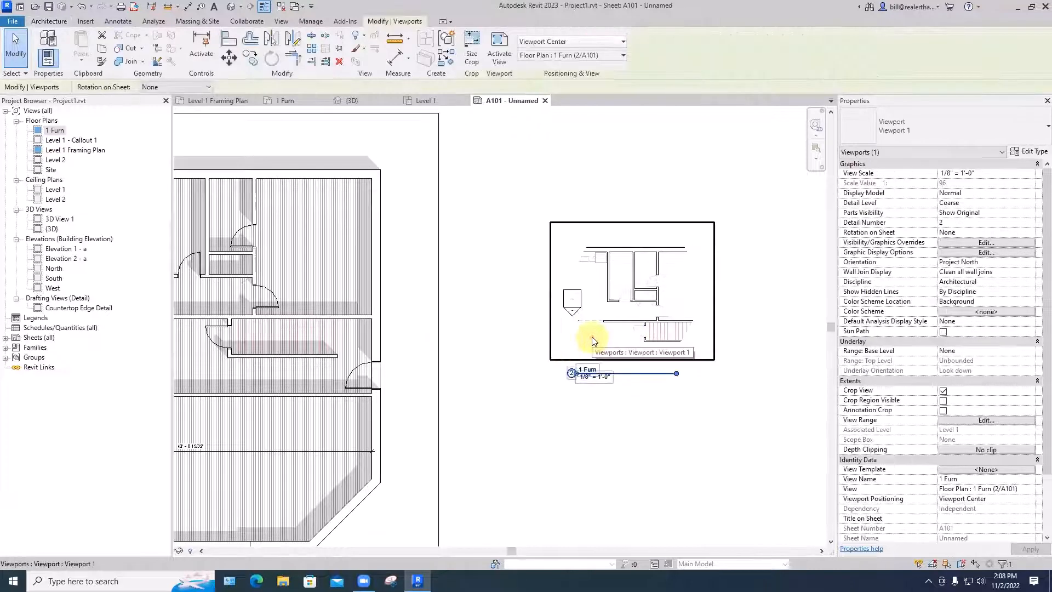
pyautogui.click(943, 518)
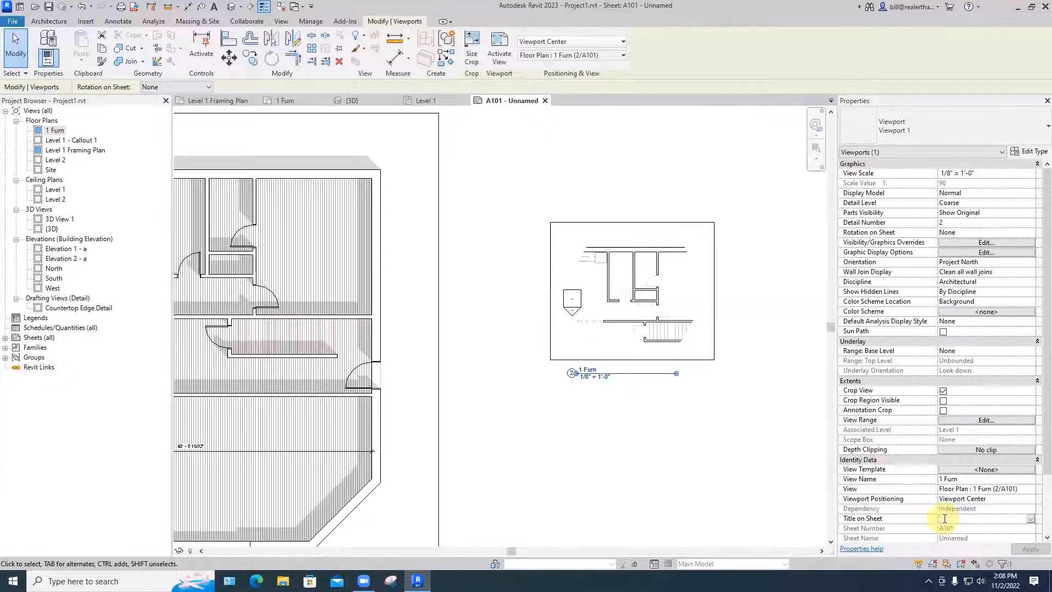
pyautogui.press('capslock')
pyautogui.press('capslock')
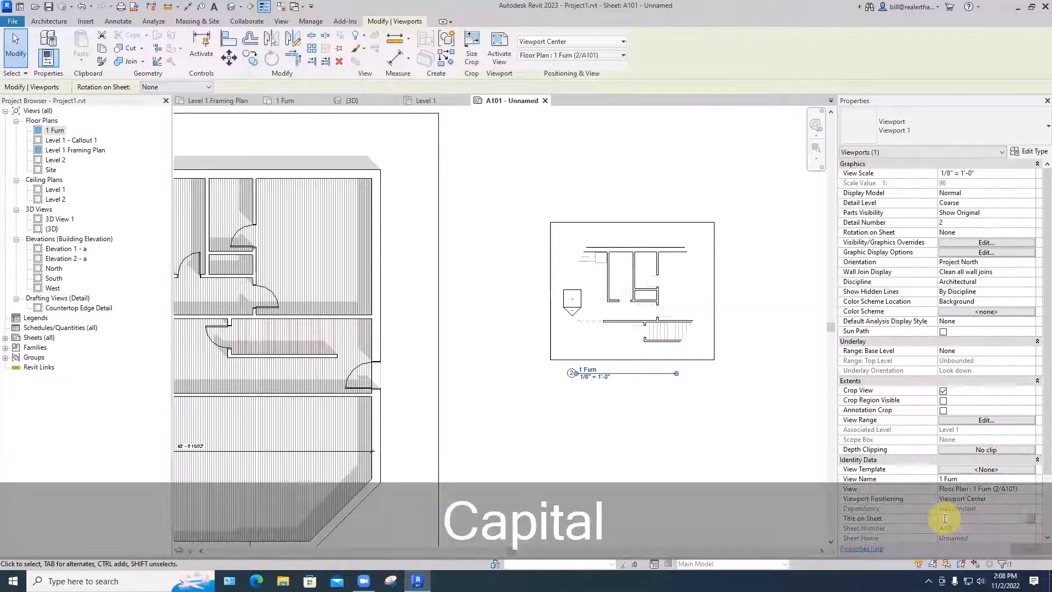
pyautogui.write('FIRst Floor ')
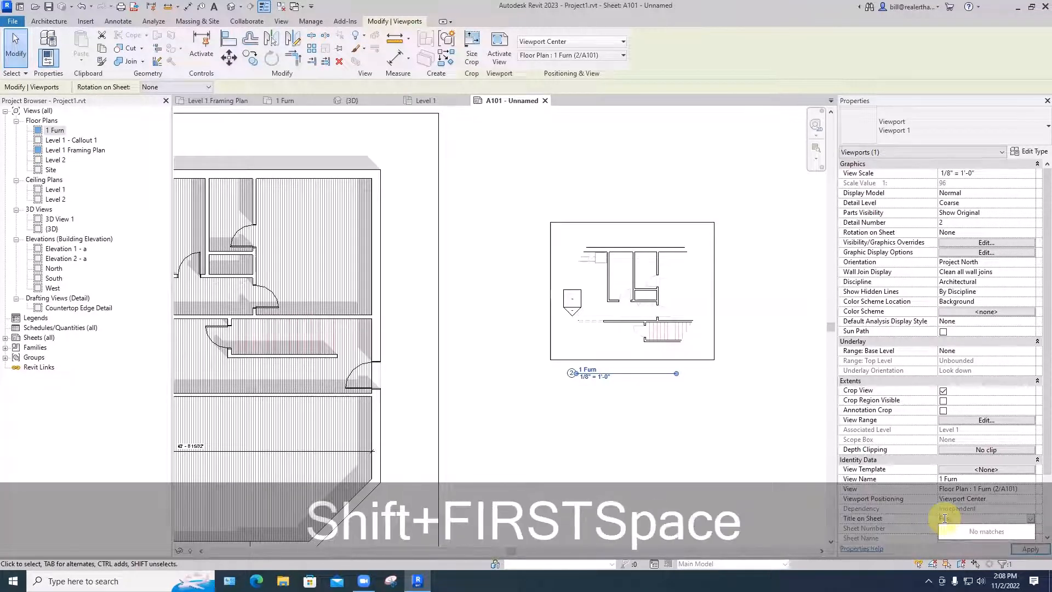
pyautogui.write('F')
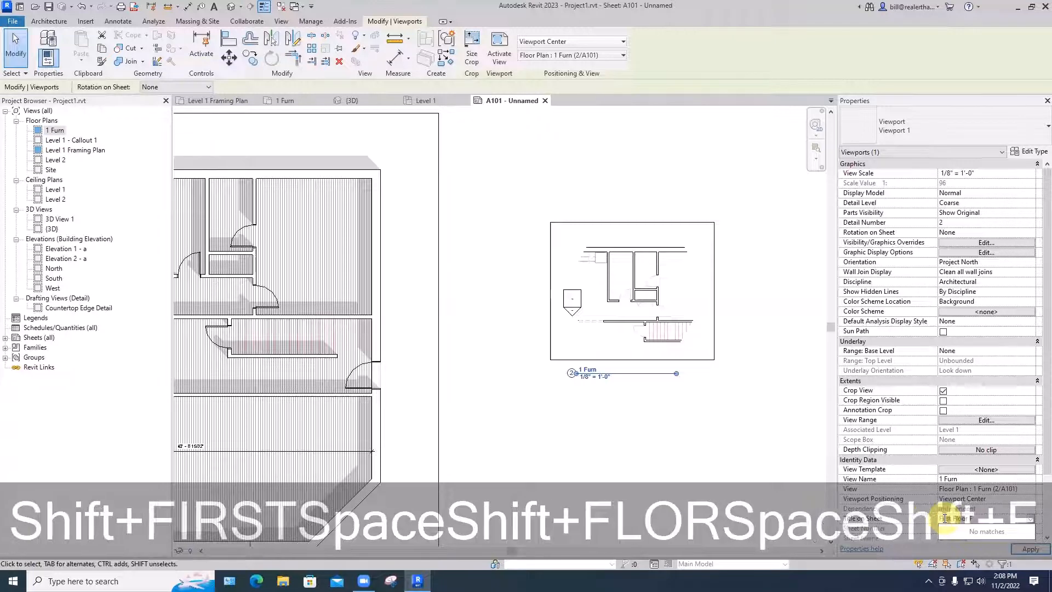
pyautogui.write('urniture Plan')
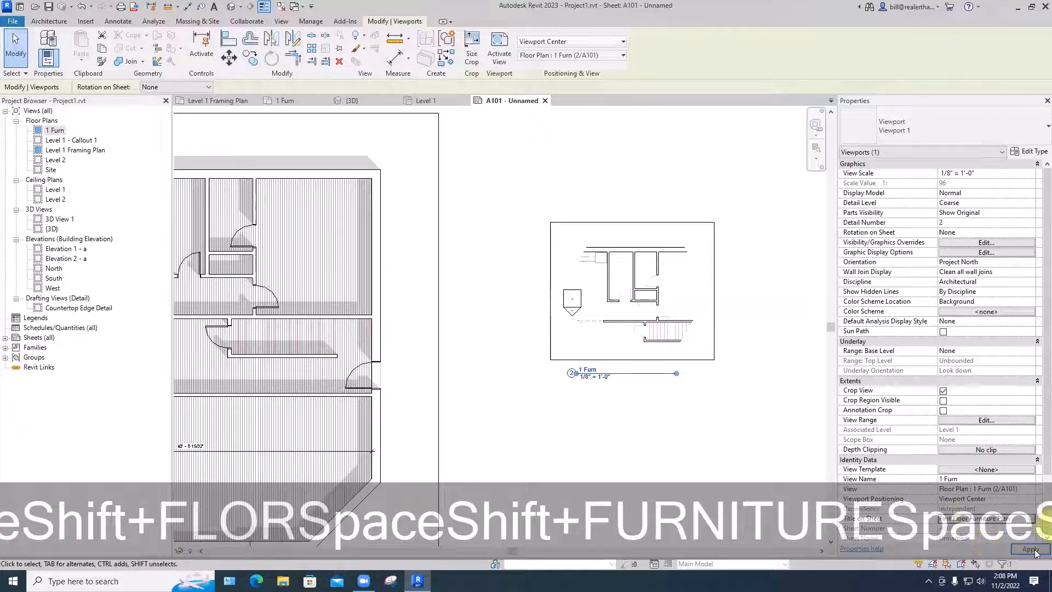
pyautogui.click(645, 456)
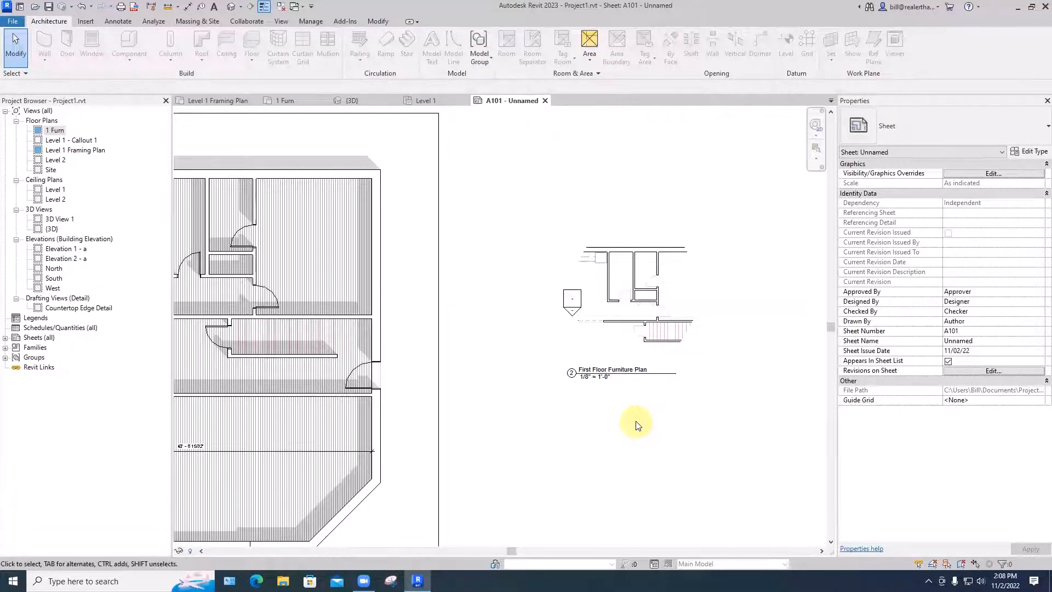
# Step: Open the Level 1 Framing Plan view and turn off Crop Region Visible
pyautogui.scroll(-3, 637, 426)
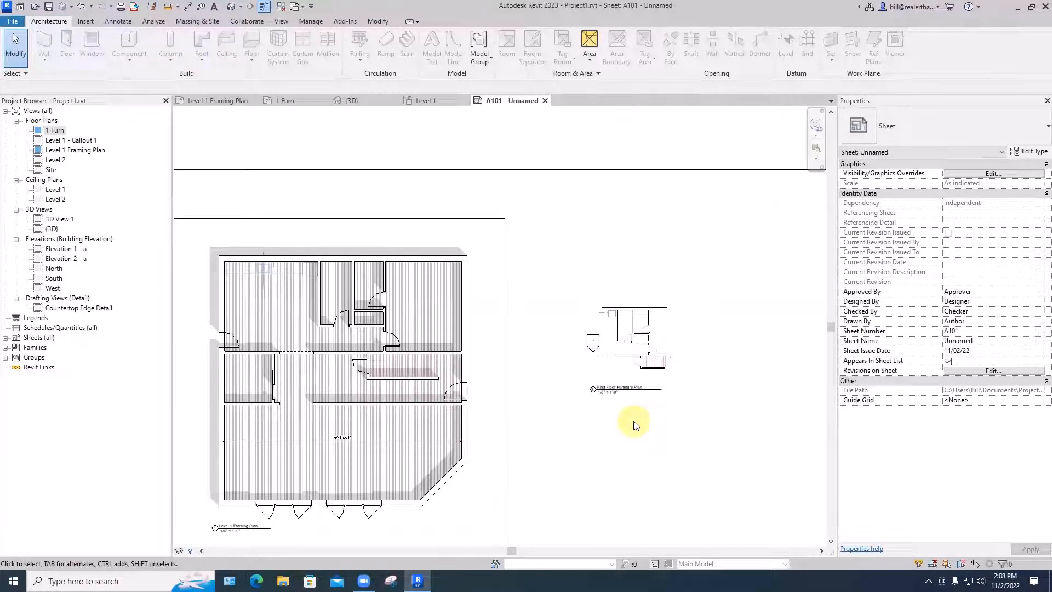
pyautogui.click(653, 361)
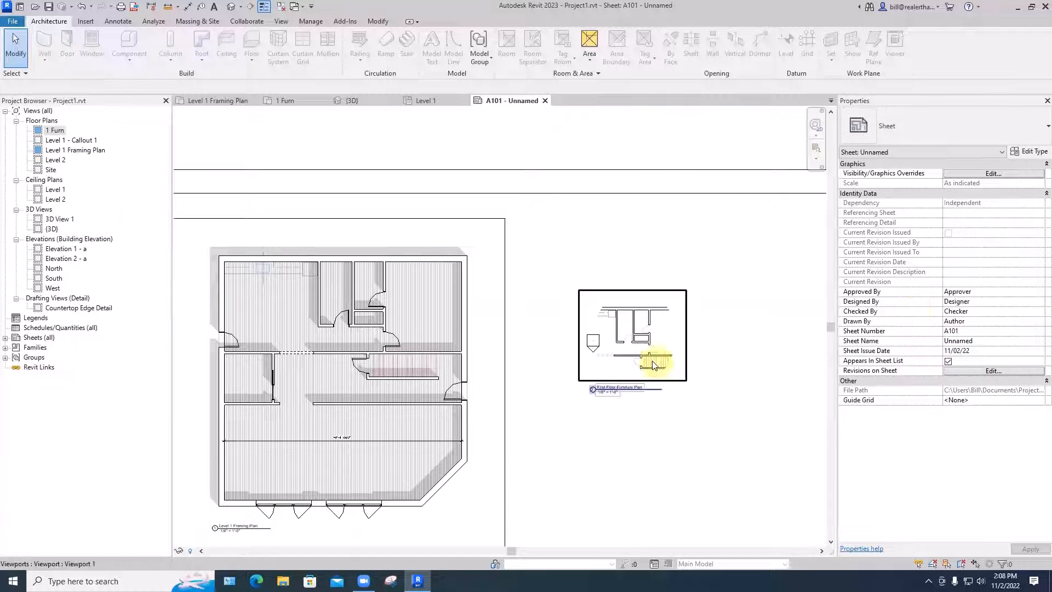
pyautogui.scroll(-2, 923, 365)
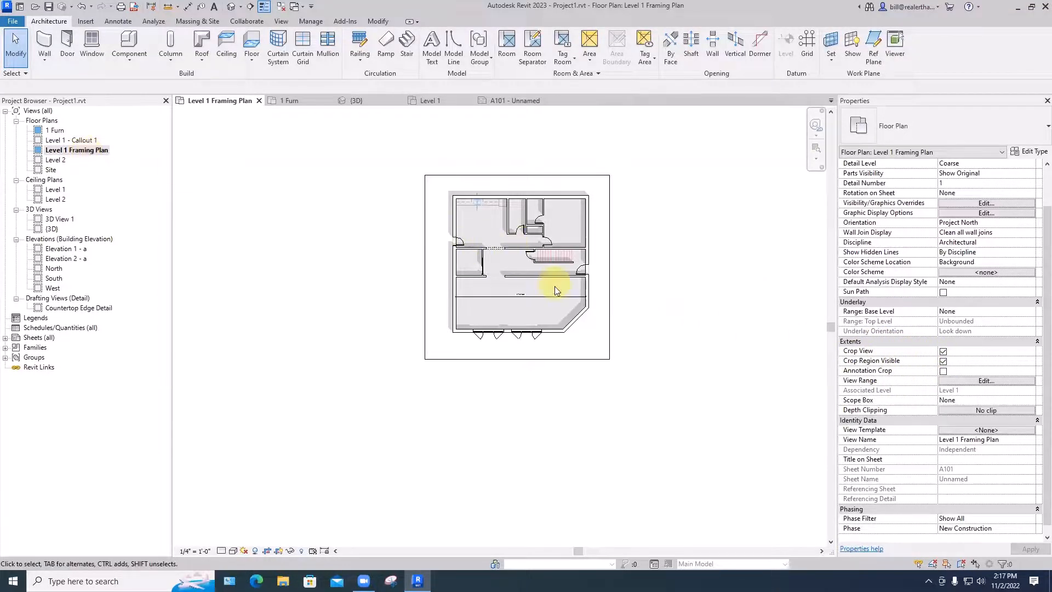
pyautogui.click(942, 363)
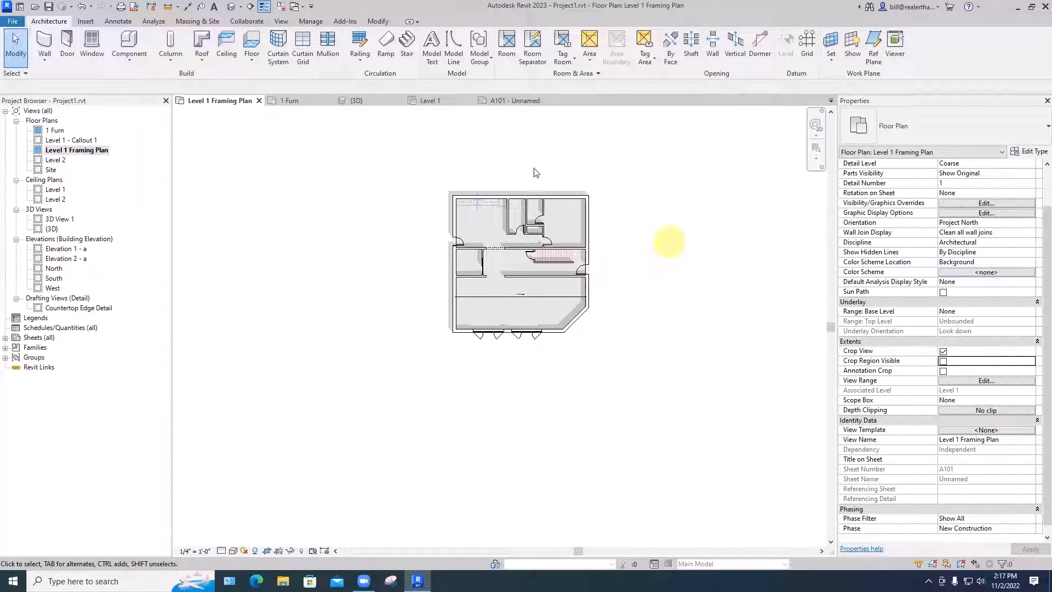
# Step: Place a Chair-Corbu chair east of the building, outside the framing plan's hidden crop region
pyautogui.click(133, 65)
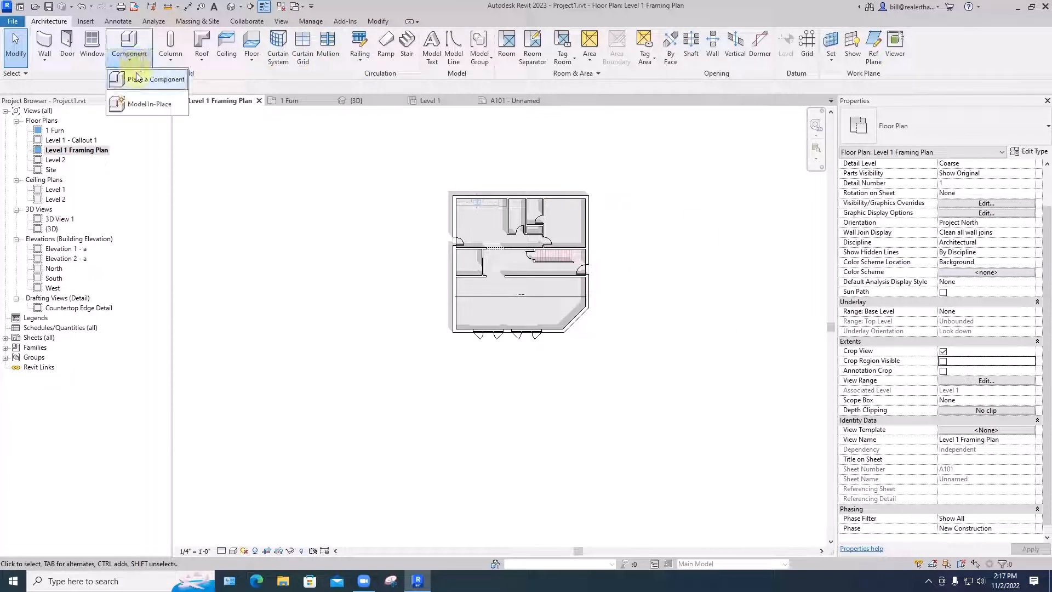
pyautogui.click(136, 72)
pyautogui.click(866, 126)
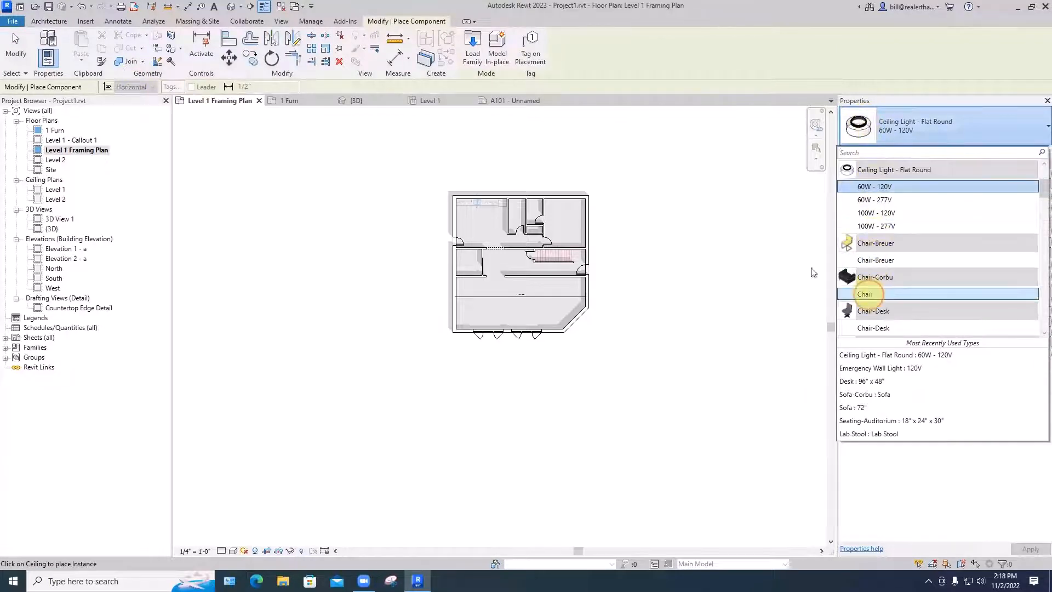
pyautogui.click(866, 294)
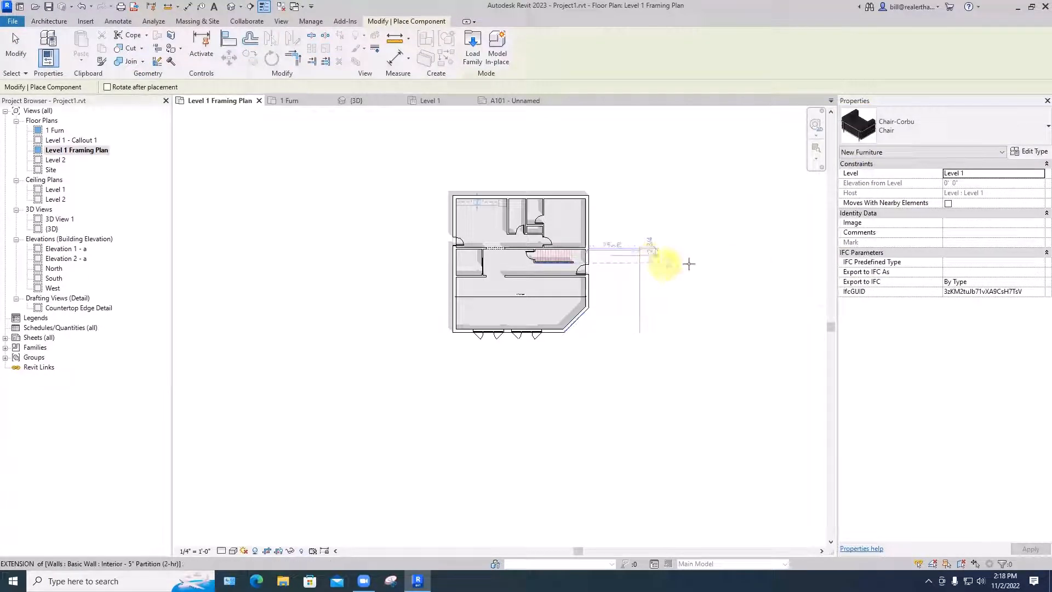
pyautogui.click(646, 264)
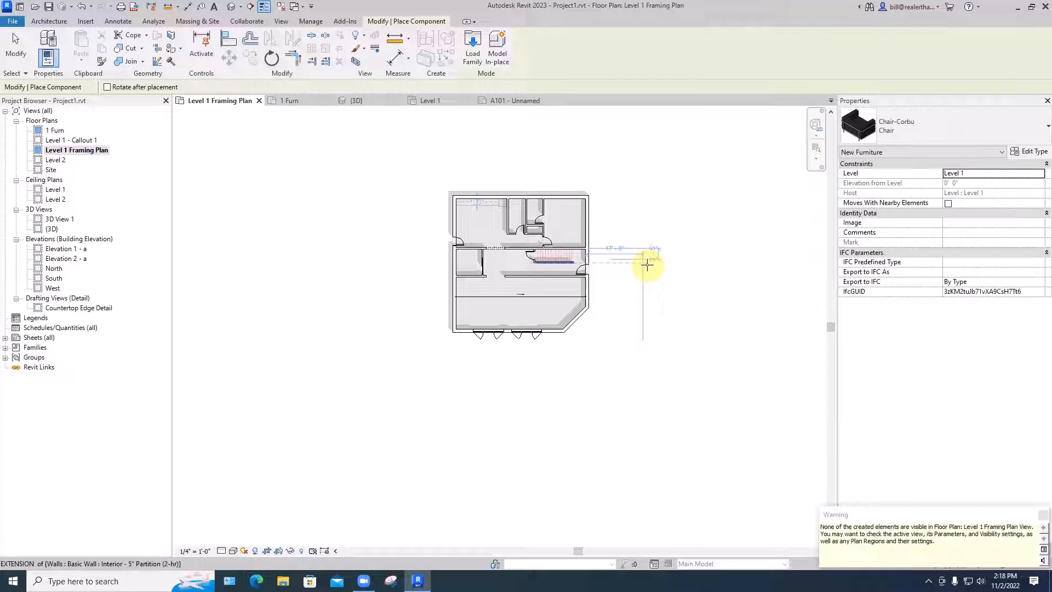
pyautogui.press('Escape')
pyautogui.press('Escape')
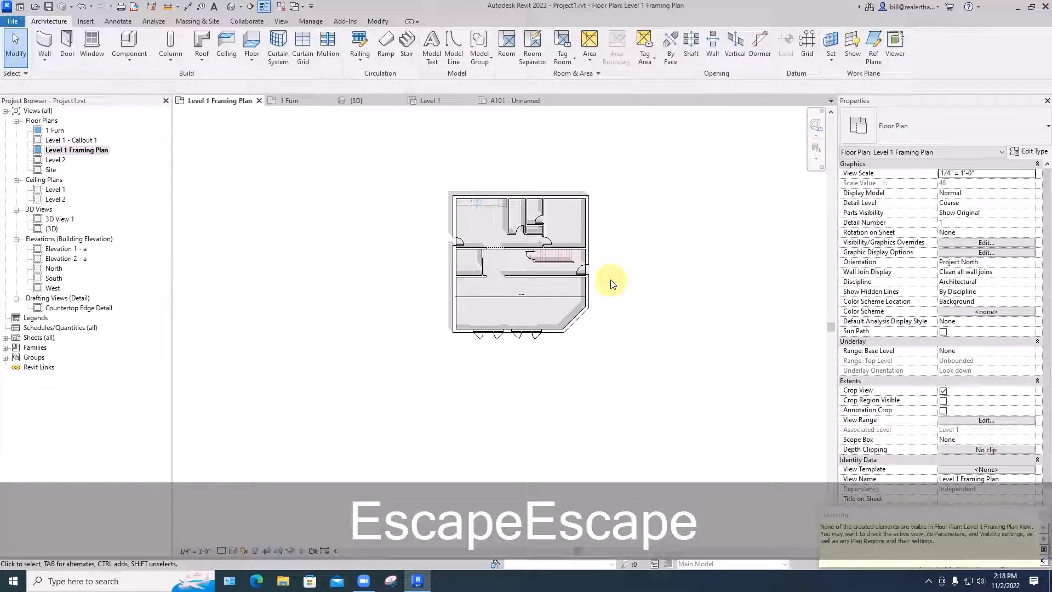
# Step: Draw a detail line in Thin Lines from beside the building's east wall out past the framing plan's hidden crop region
pyautogui.press('d')
pyautogui.press('l')
pyautogui.press('space')
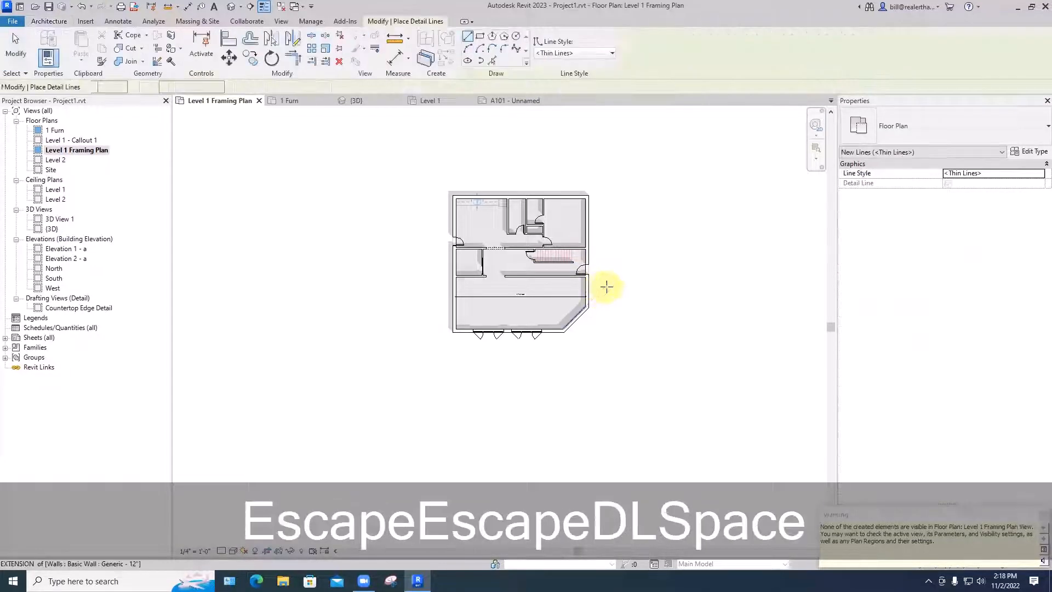
pyautogui.click(607, 286)
pyautogui.click(671, 302)
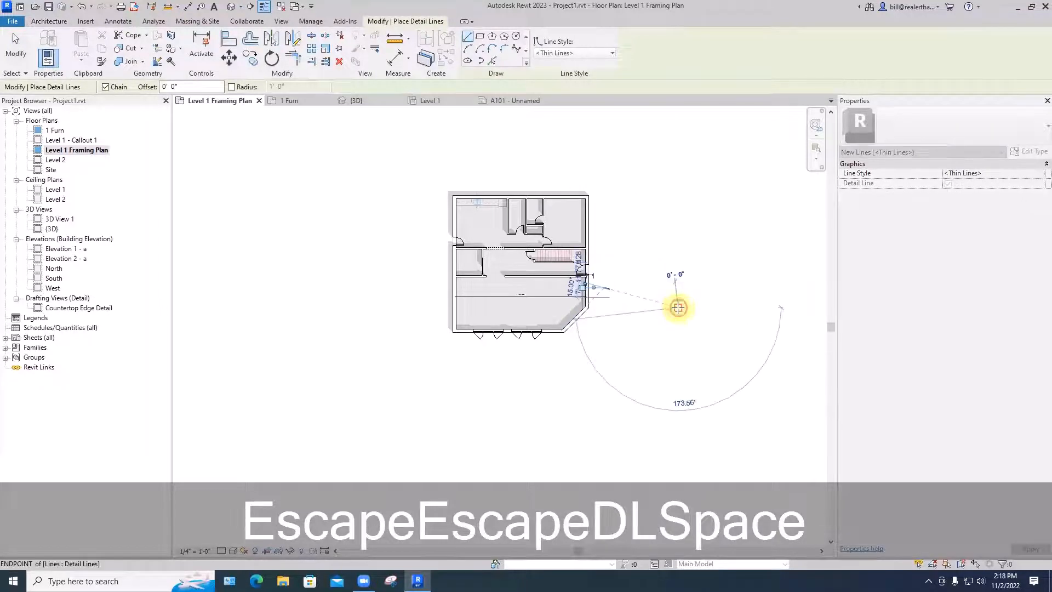
pyautogui.press('Escape')
pyautogui.press('Escape')
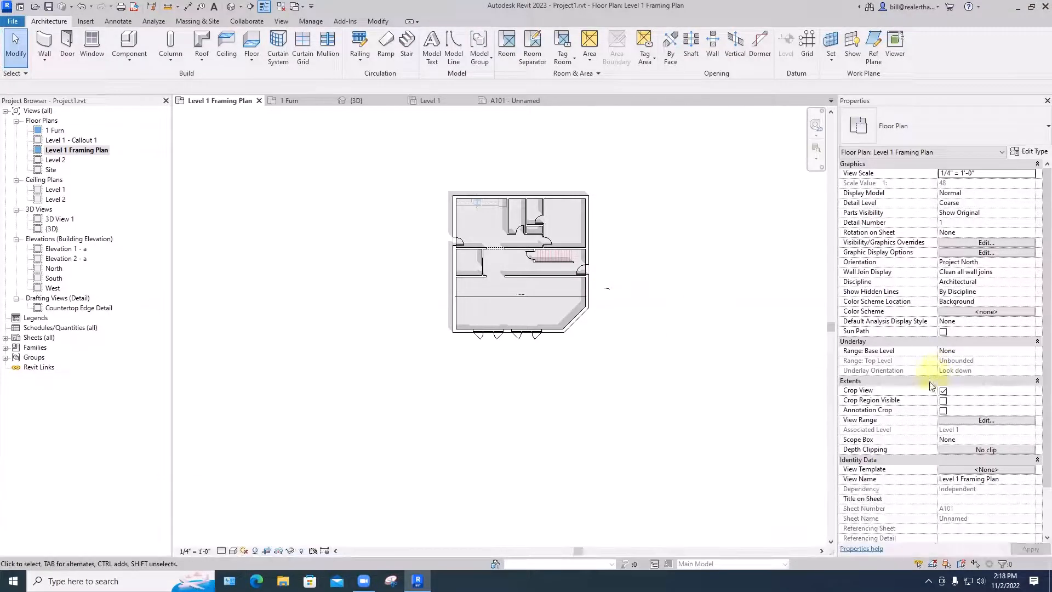
# Step: Turn on Crop Region Visible for the framing plan, and switch Crop View off and back on to compare the display
pyautogui.click(942, 400)
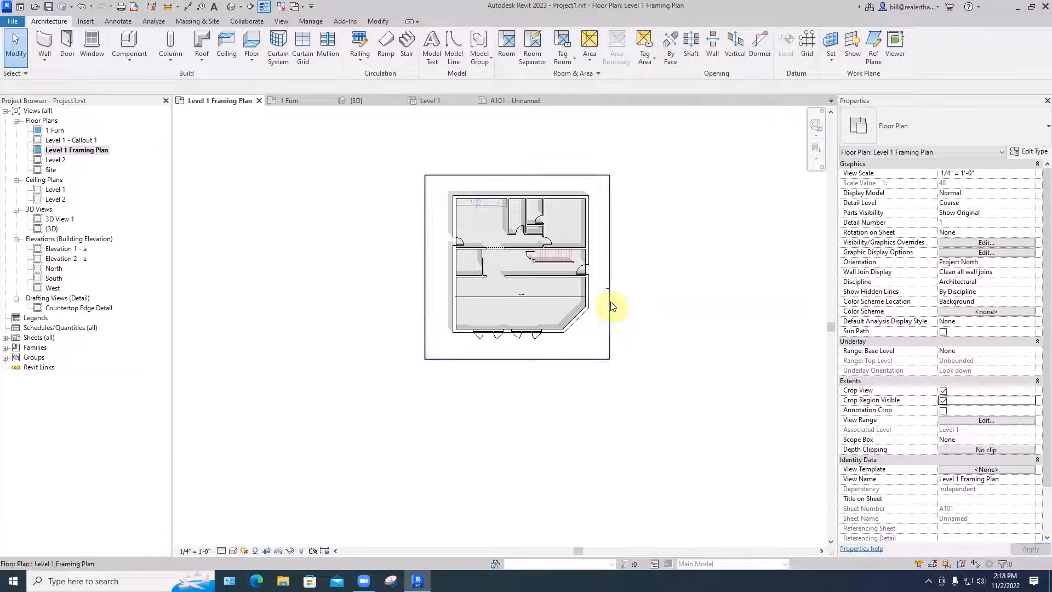
pyautogui.click(943, 400)
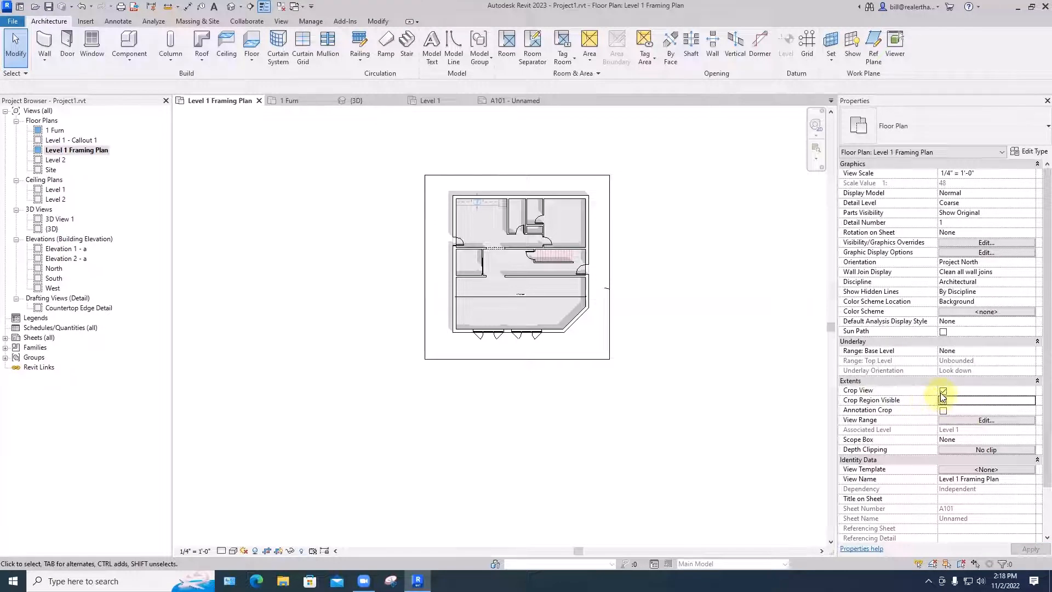
pyautogui.click(942, 392)
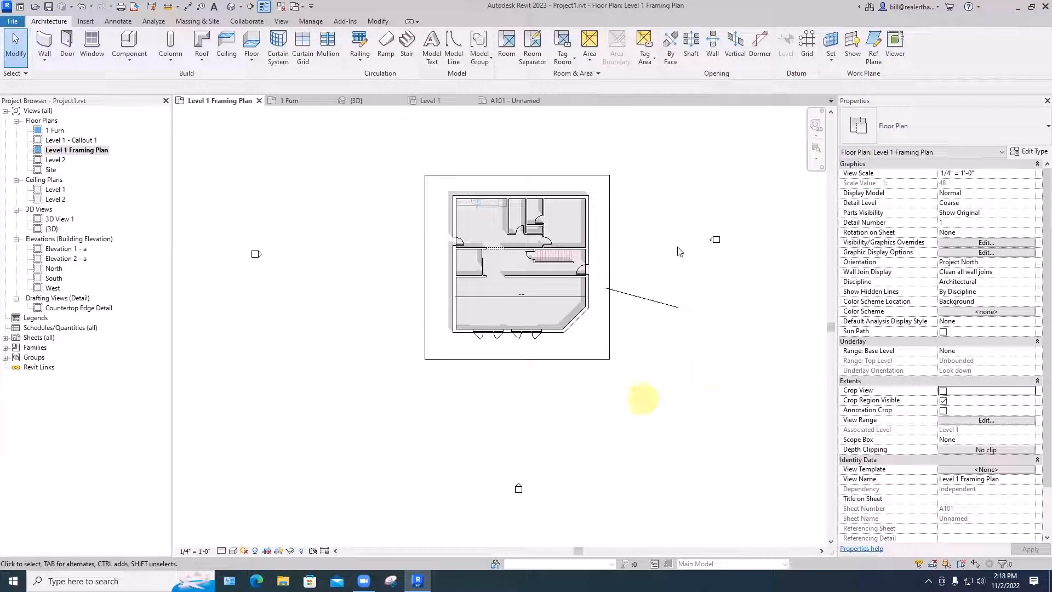
pyautogui.click(943, 390)
pyautogui.click(943, 400)
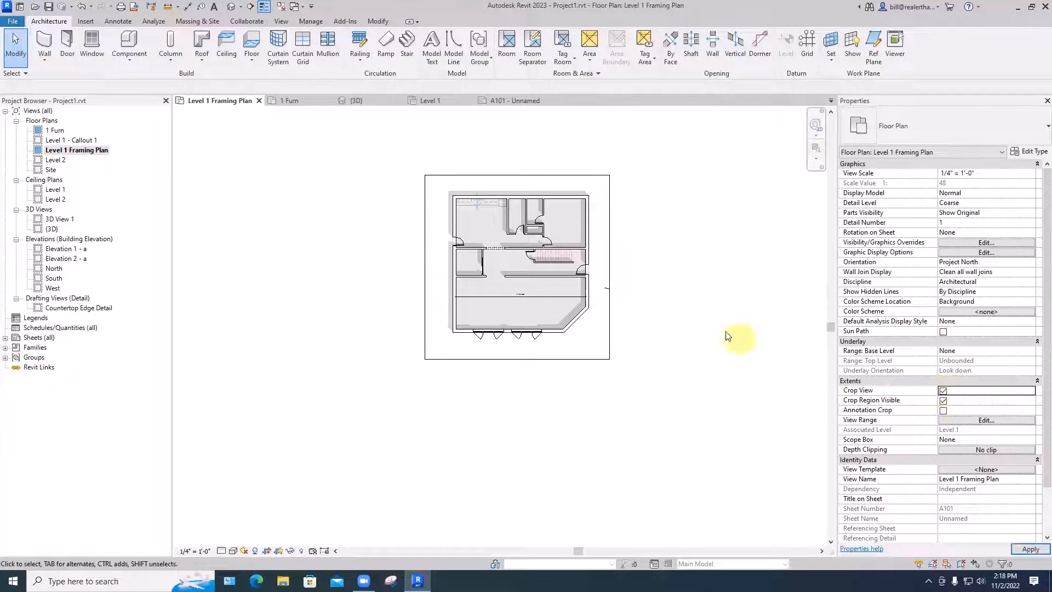
# Step: Delete the detail line crossing the east edge of the crop region
pyautogui.click(602, 287)
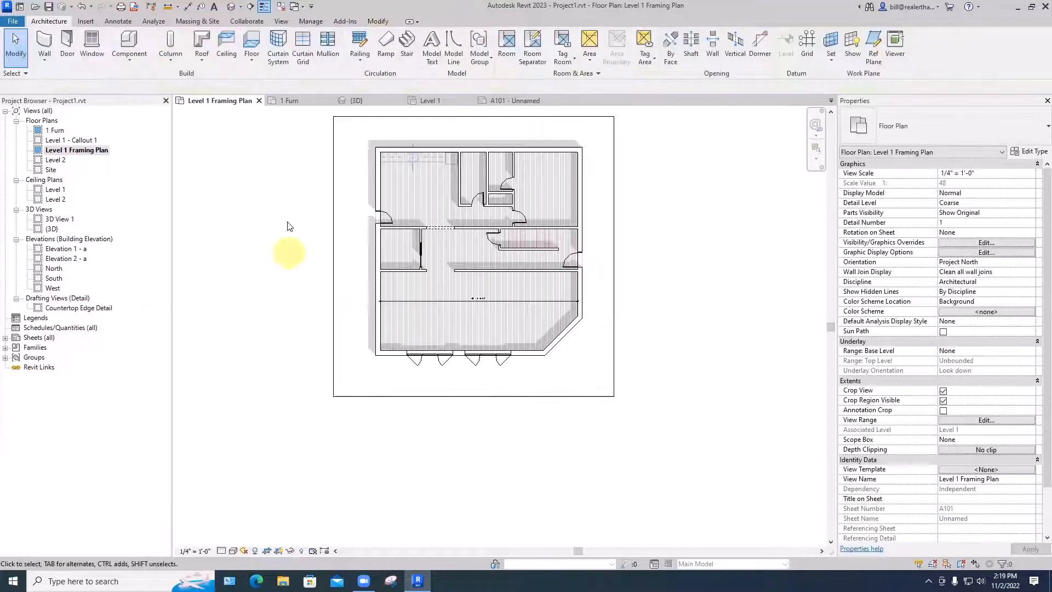
# Step: Close the A101 sheet, {3D} and 1 Furn views, leaving the framing plan and the Level 1 ceiling plan open
pyautogui.click(547, 101)
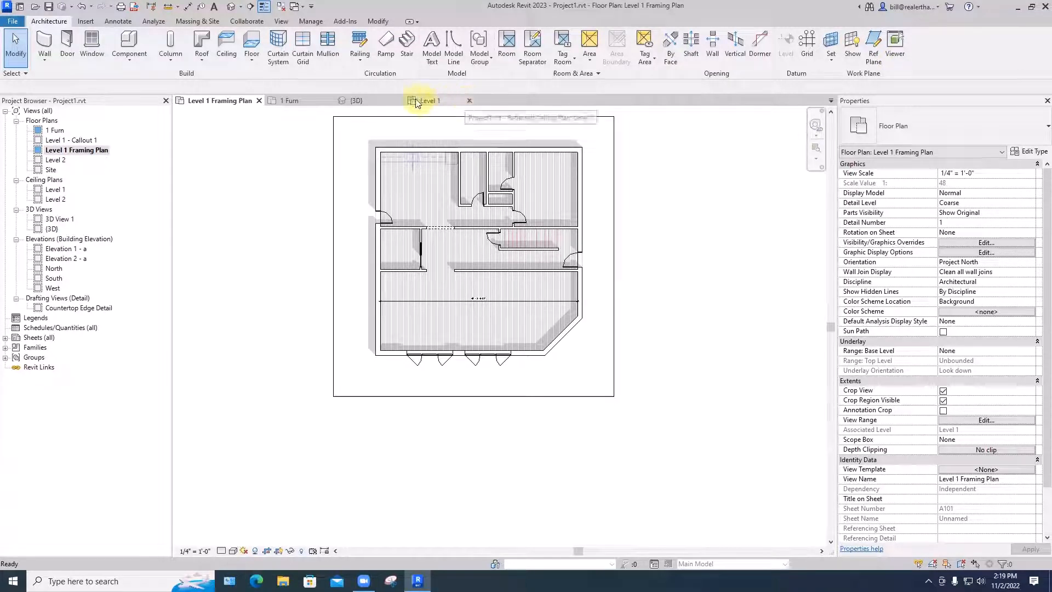
pyautogui.click(398, 101)
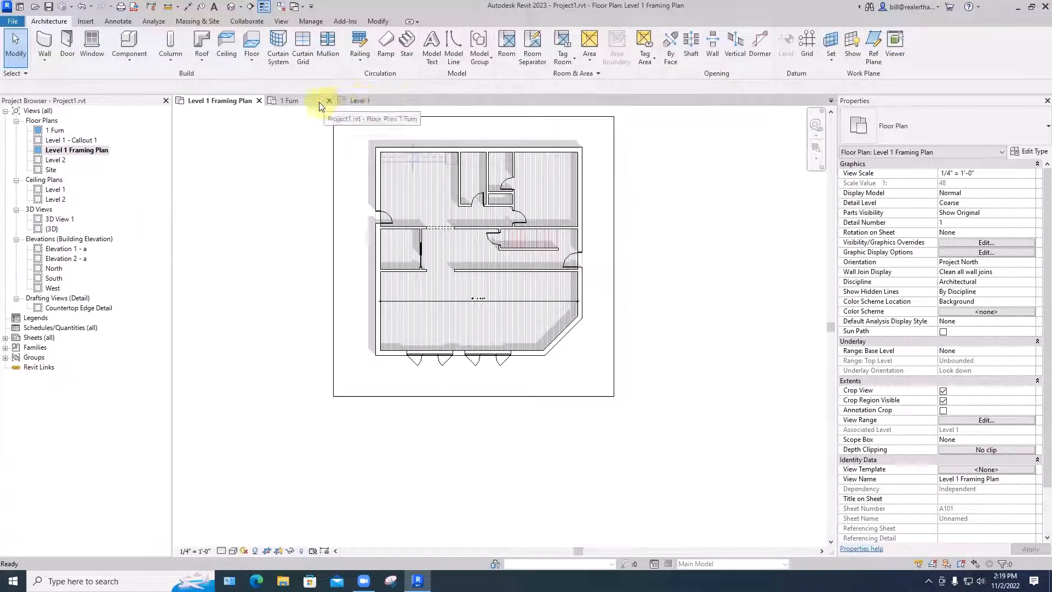
pyautogui.click(328, 100)
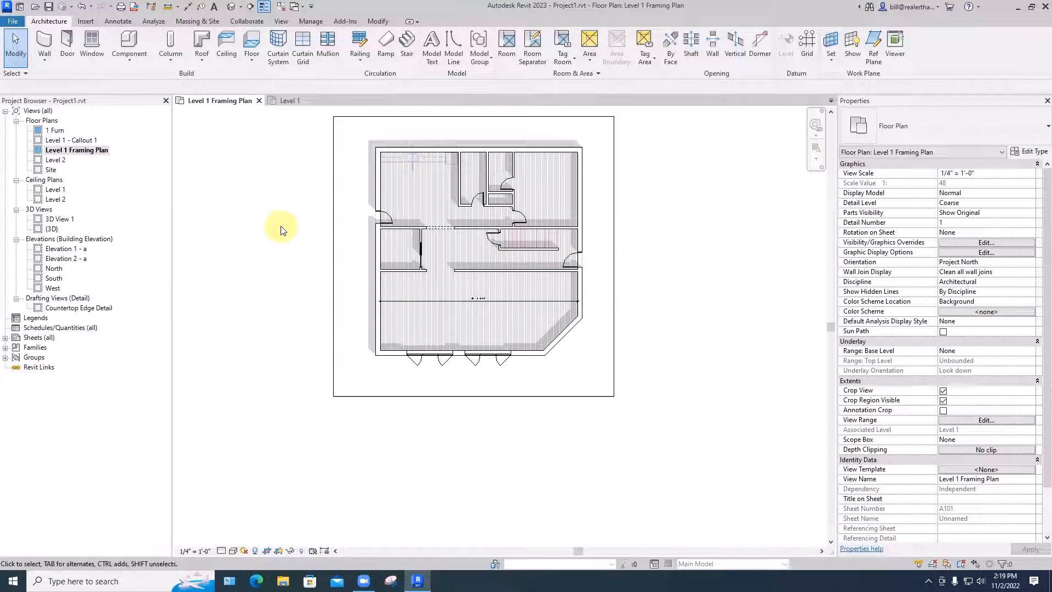
# Step: Tile the Level 1 Framing Plan beside the Level 1 ceiling plan and fit both plans in their windows
pyautogui.press('w')
pyautogui.press('t')
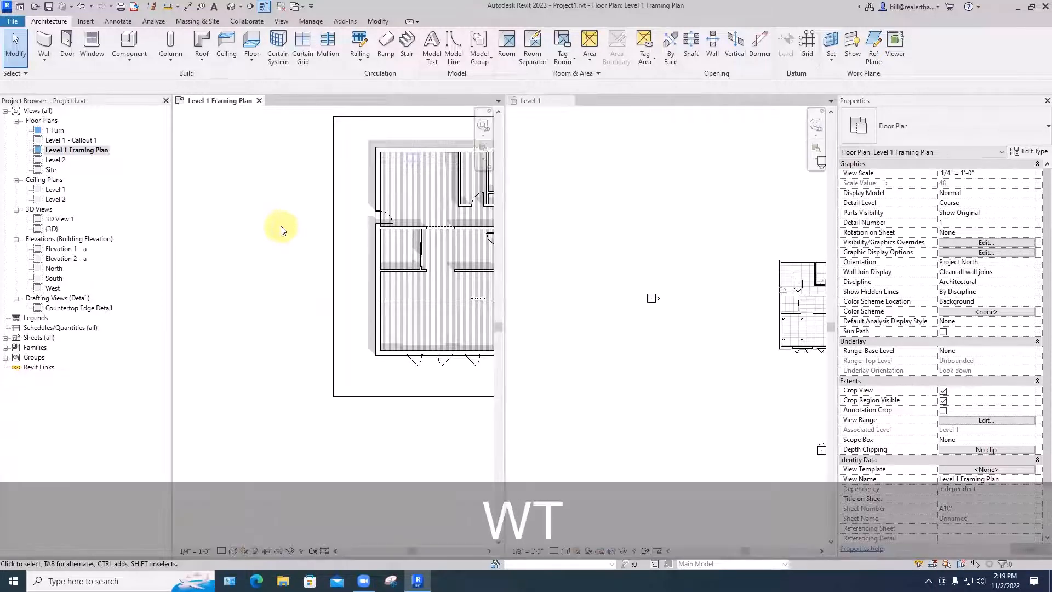
pyautogui.press('z')
pyautogui.press('a')
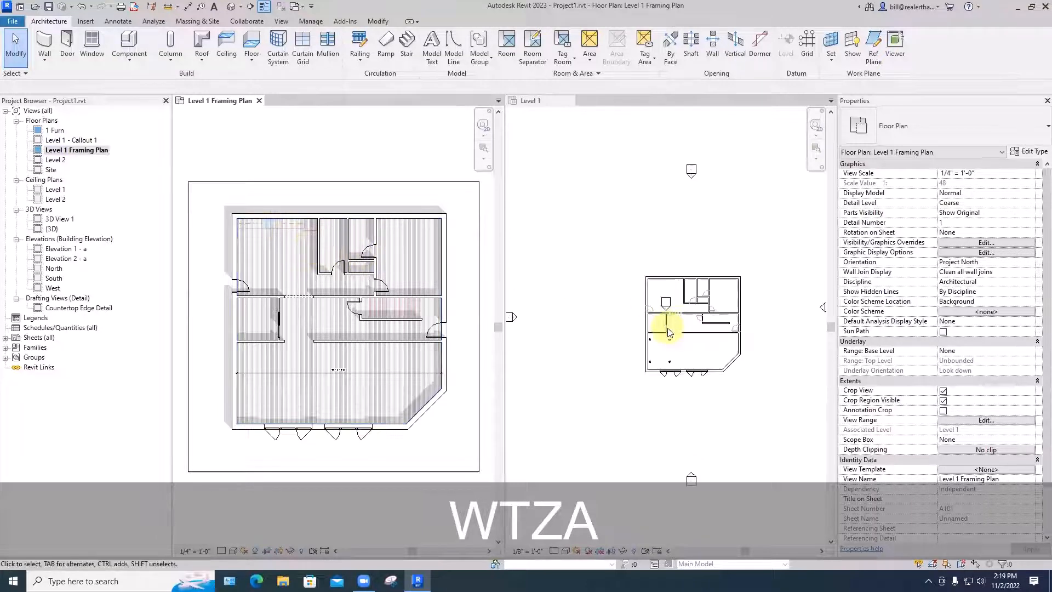
pyautogui.scroll(3, 668, 326)
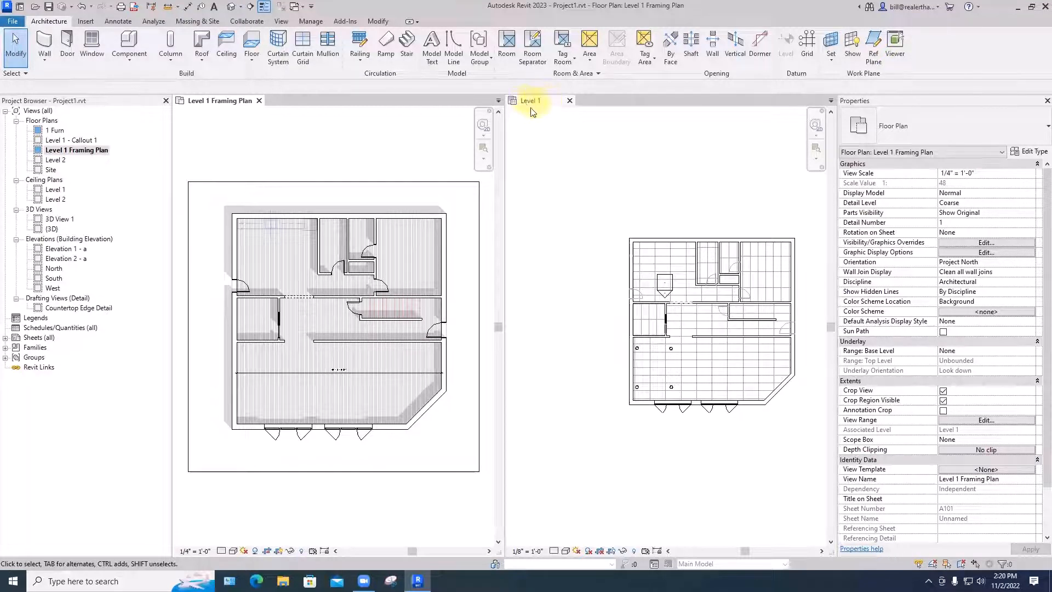
# Step: Rename the Level 1 ceiling plan as Level 1Clng, declining to rename the corresponding level and views
pyautogui.click(55, 189)
pyautogui.rightClick(55, 190)
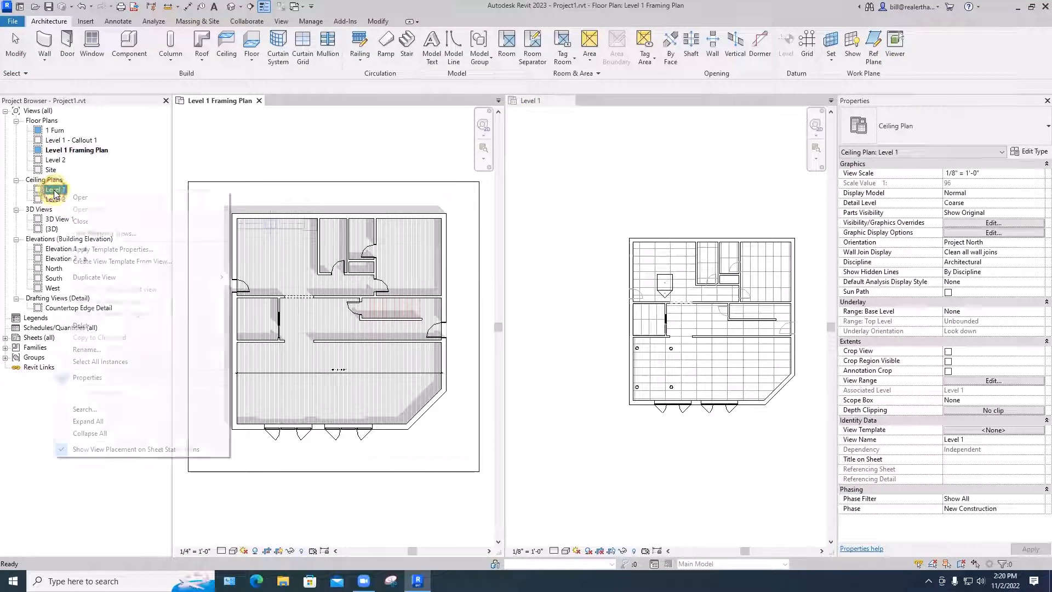
pyautogui.click(77, 349)
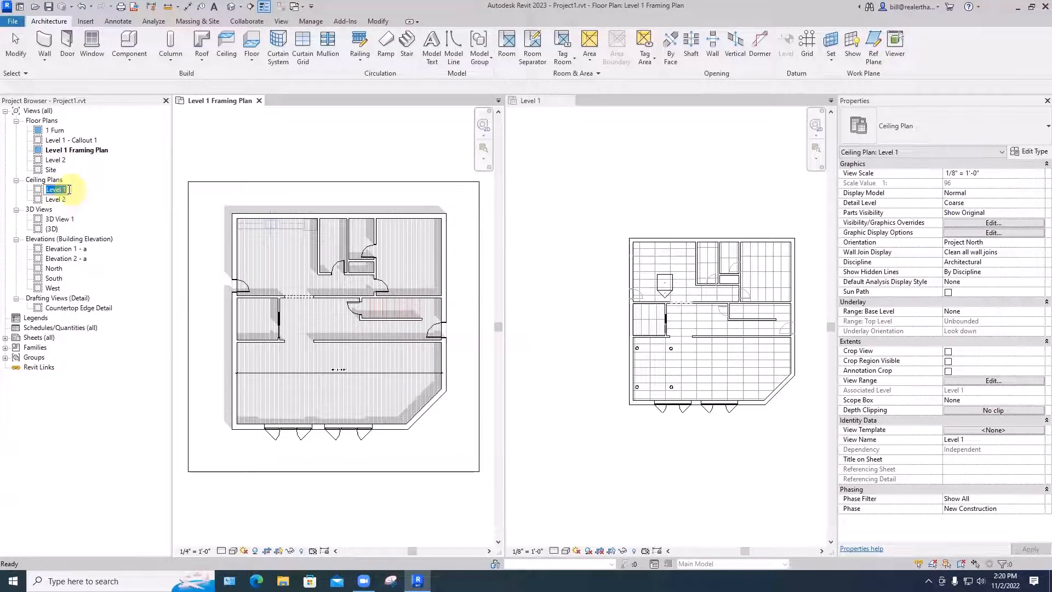
pyautogui.click(69, 189)
pyautogui.write('C')
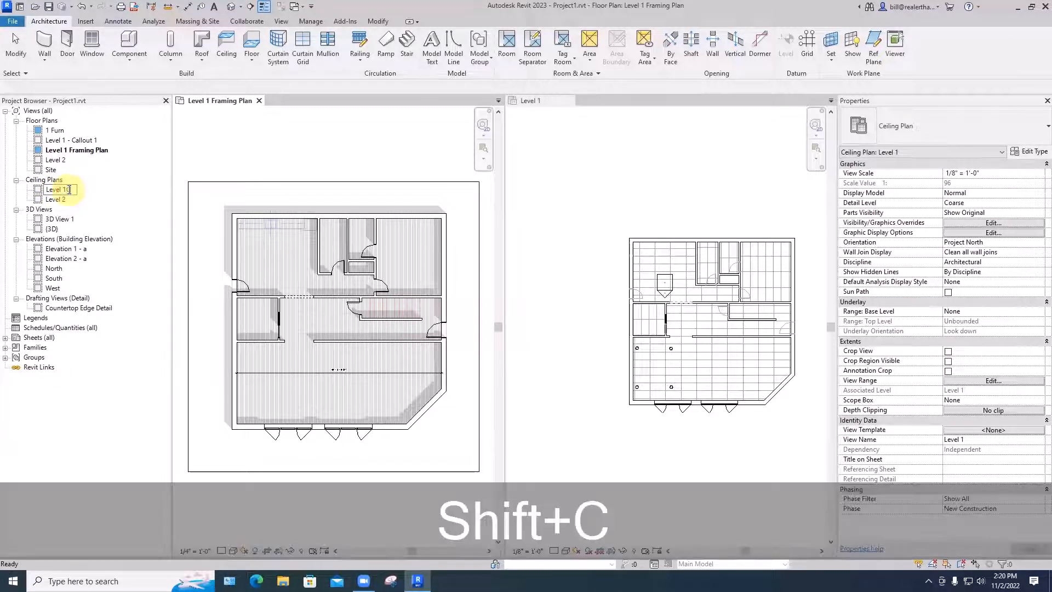
pyautogui.write('lng')
pyautogui.press('Return')
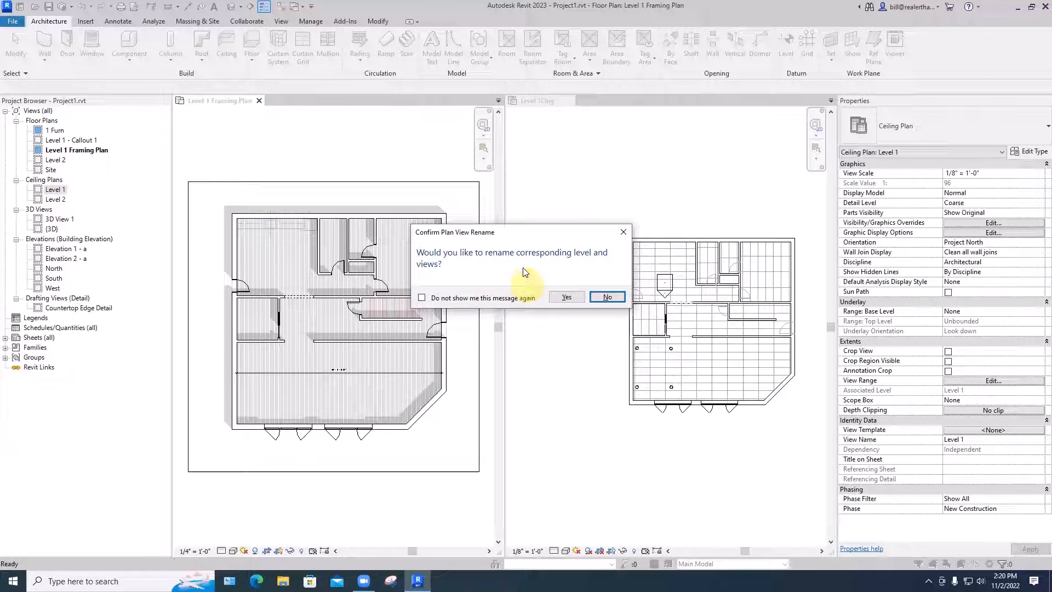
pyautogui.click(606, 299)
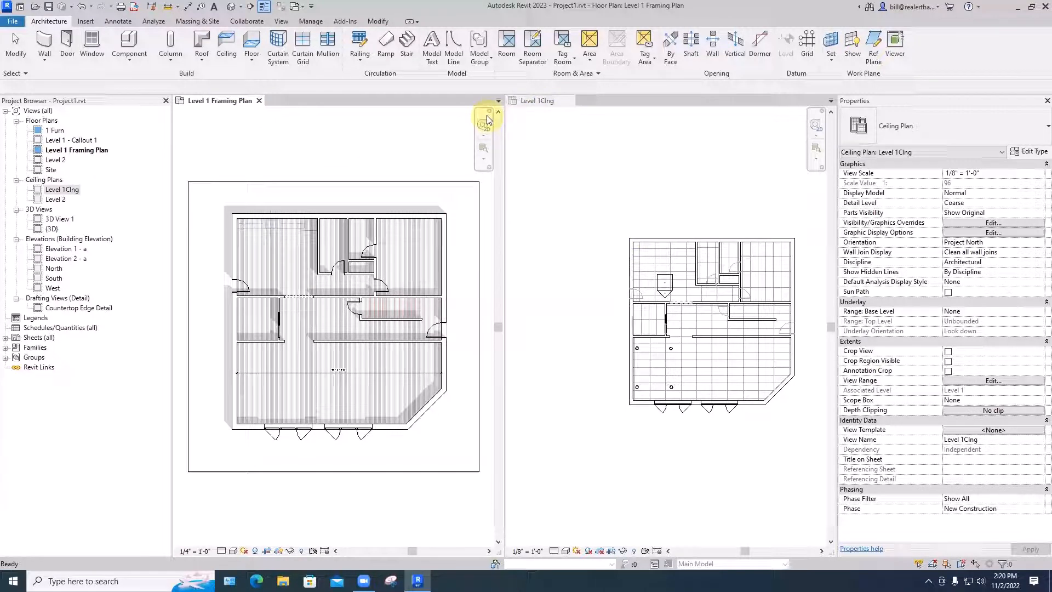
# Step: Open the renamed ceiling plan and correct its name to Level 1 Clng
pyautogui.click(63, 190)
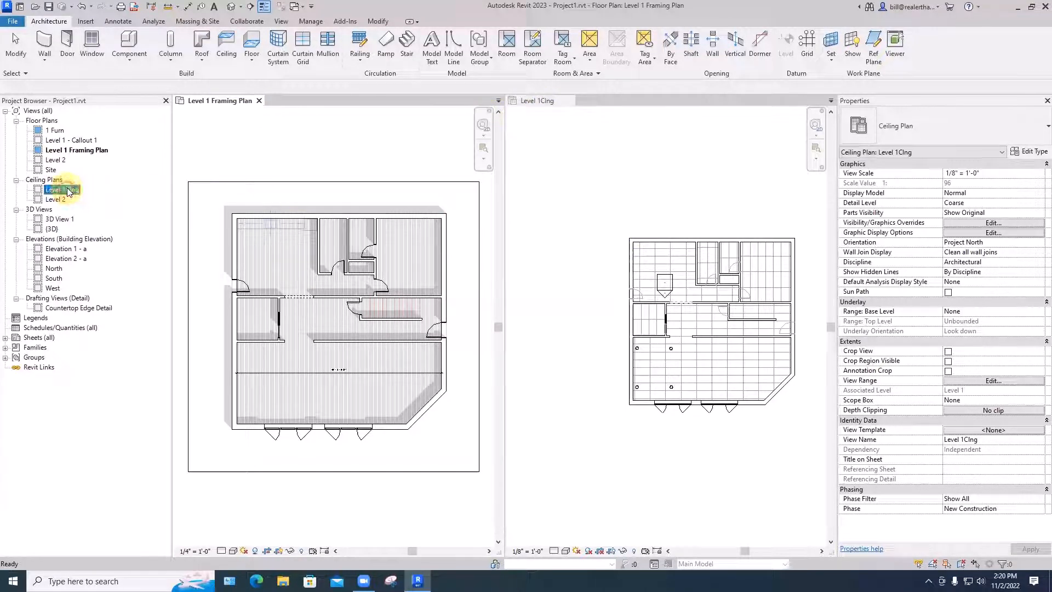
pyautogui.doubleClick(67, 190)
pyautogui.click(66, 189)
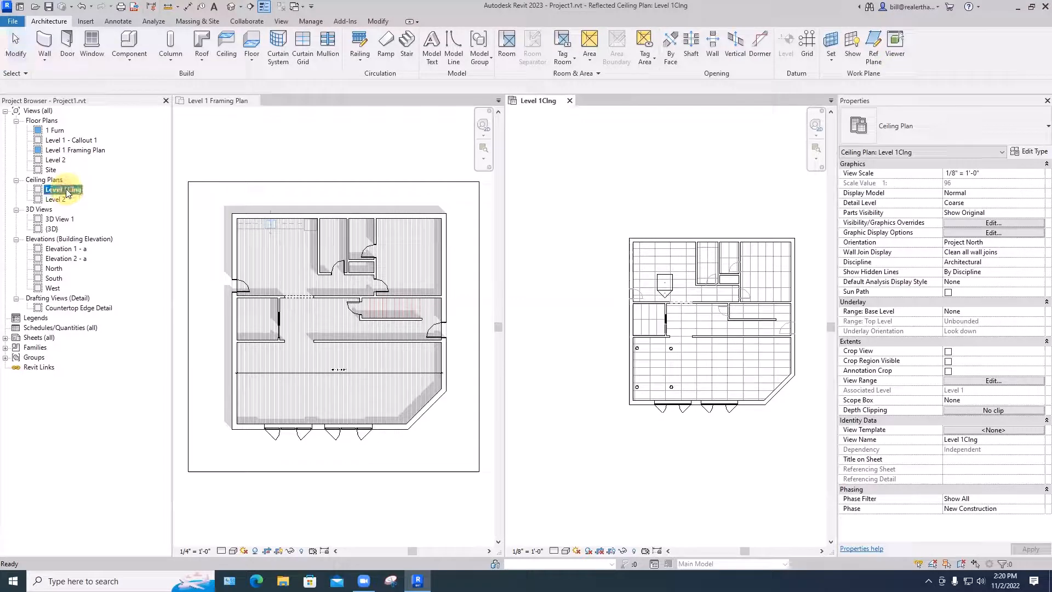
pyautogui.click(66, 189)
pyautogui.click(68, 189)
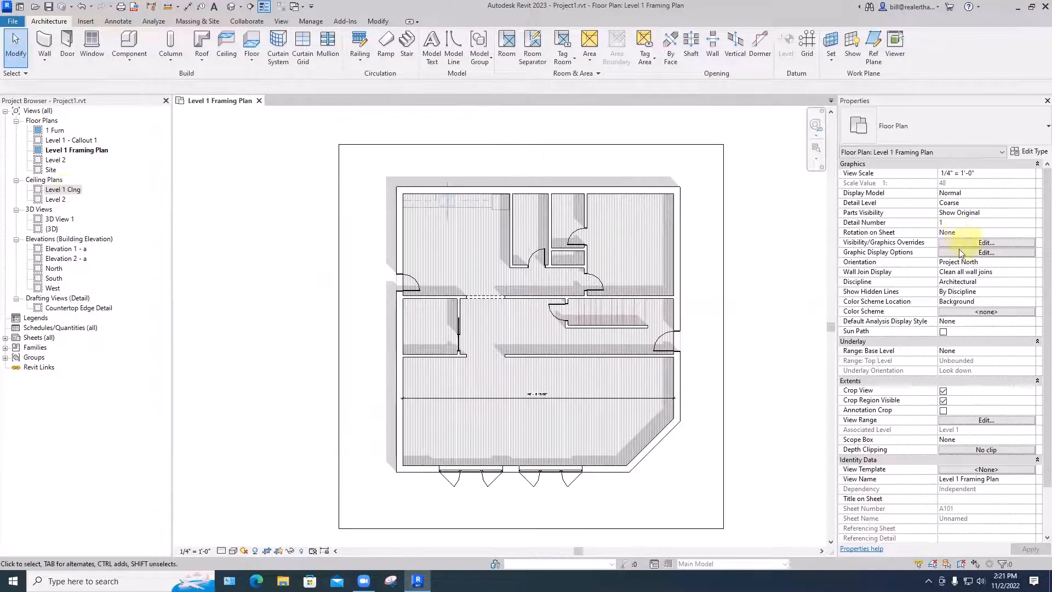
# Step: Look at the framing plan's Graphic Display Options and close them without making changes
pyautogui.click(960, 252)
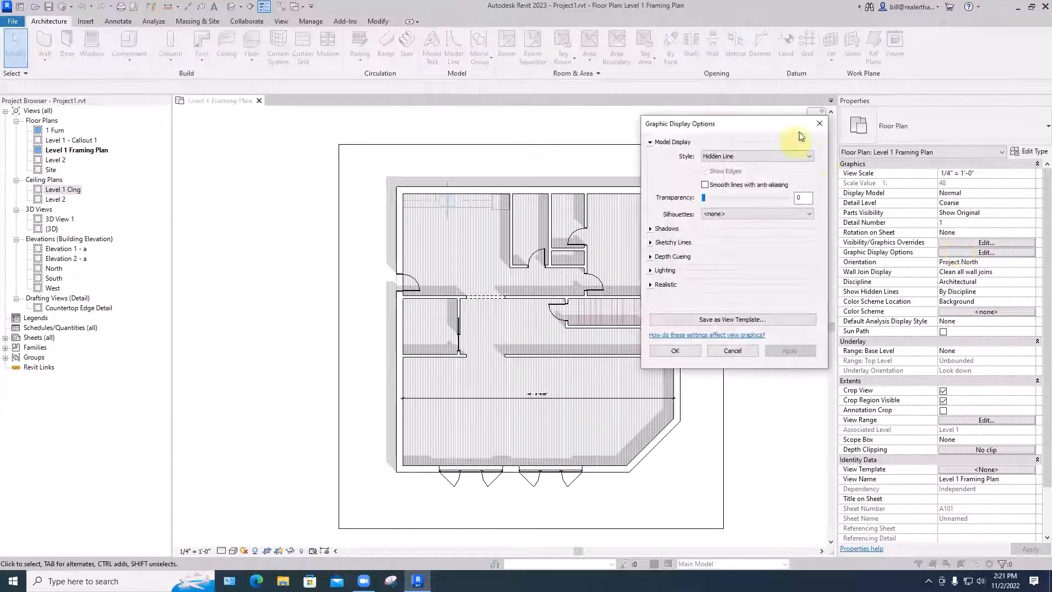
pyautogui.click(820, 125)
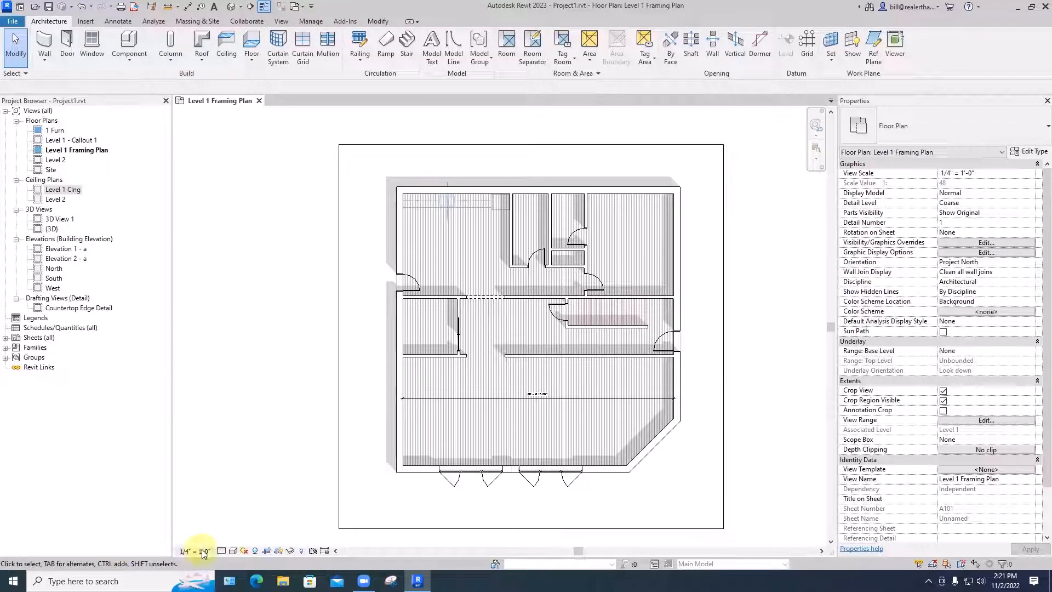
# Step: Open the Level 1 - Callout 1 view, tile it beside the Level 1 Framing Plan, and bring the whole callout into view
pyautogui.doubleClick(67, 141)
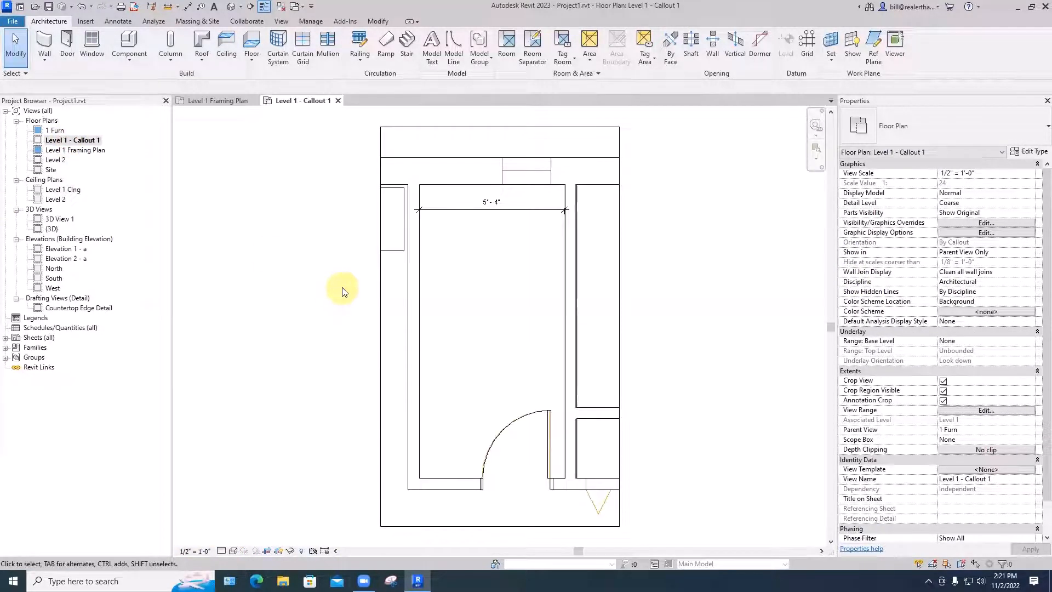
pyautogui.press('w')
pyautogui.press('t')
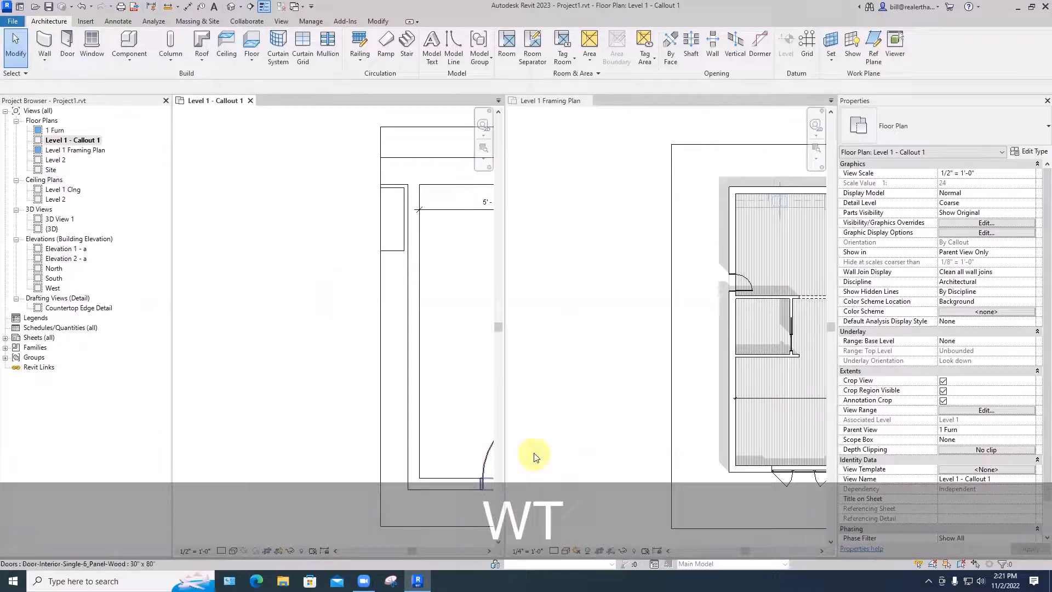
pyautogui.click(535, 456)
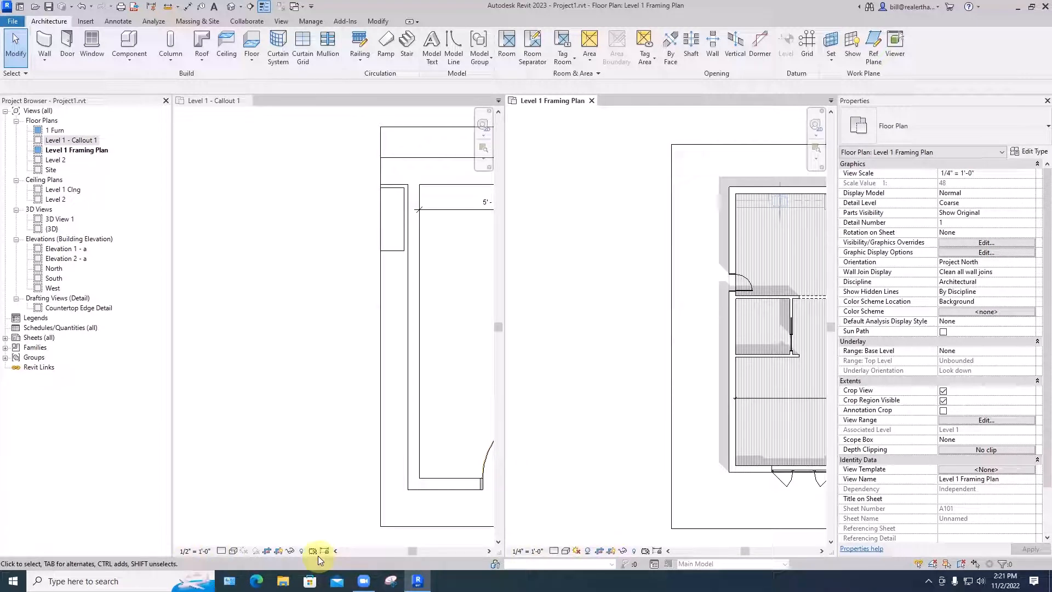
pyautogui.scroll(-1, 335, 432)
pyautogui.click(391, 415)
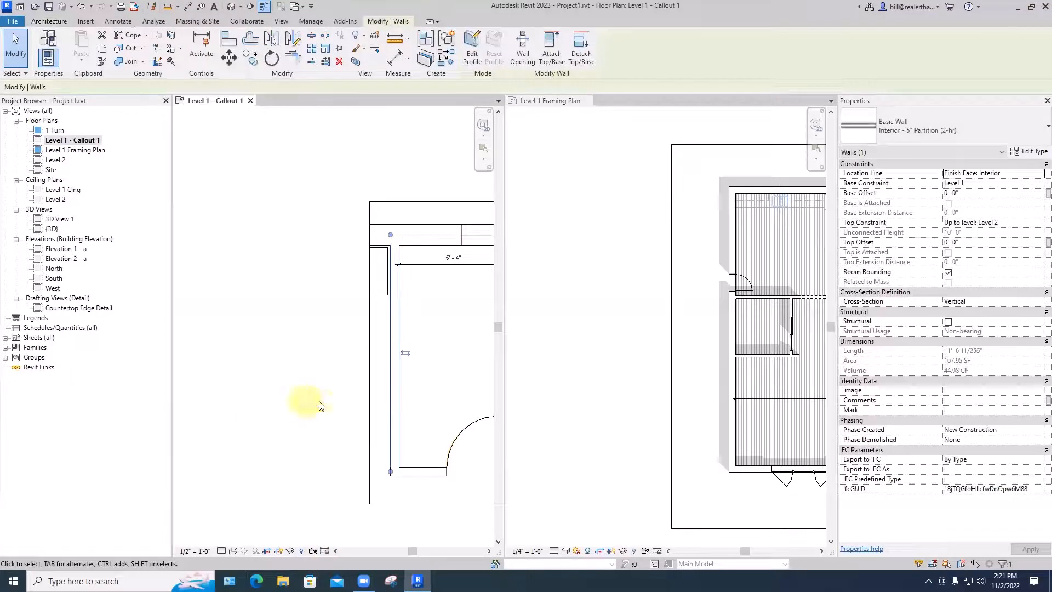
pyautogui.scroll(-1, 319, 402)
pyautogui.moveTo(320, 402); pyautogui.dragTo(211, 376, button='middle')
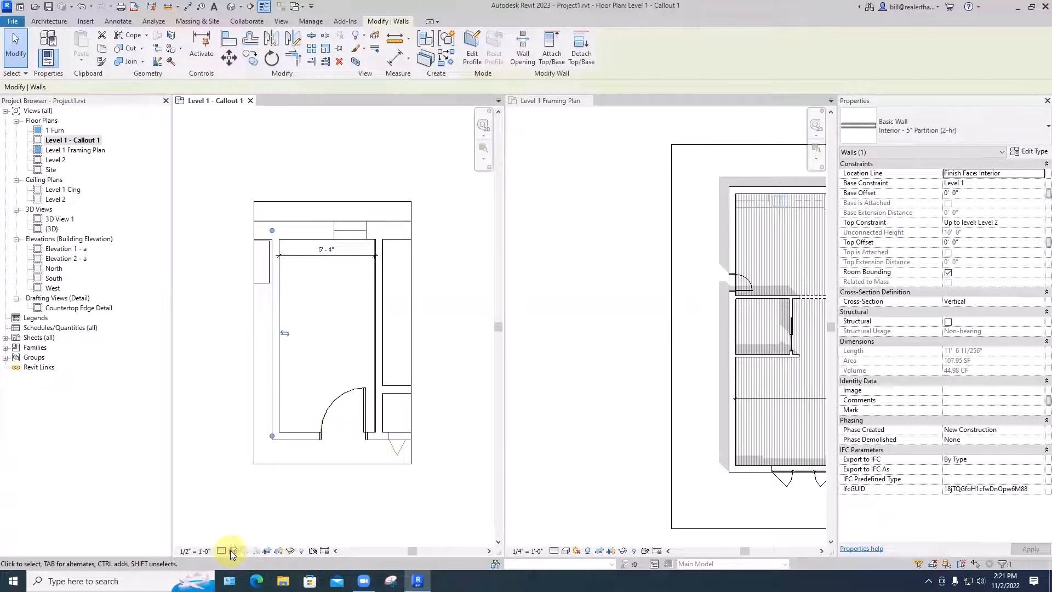
# Step: Apply the Wireframe visual style to the Level 1 - Callout 1 view, replace it with Hidden Line, and deselect the wall
pyautogui.click(231, 550)
pyautogui.click(254, 495)
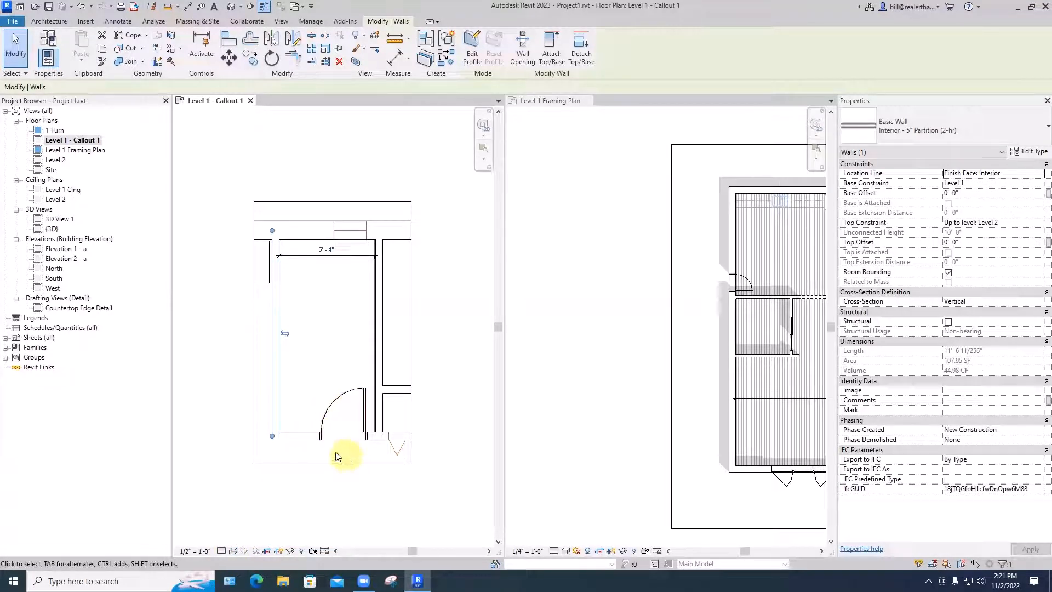
pyautogui.click(233, 550)
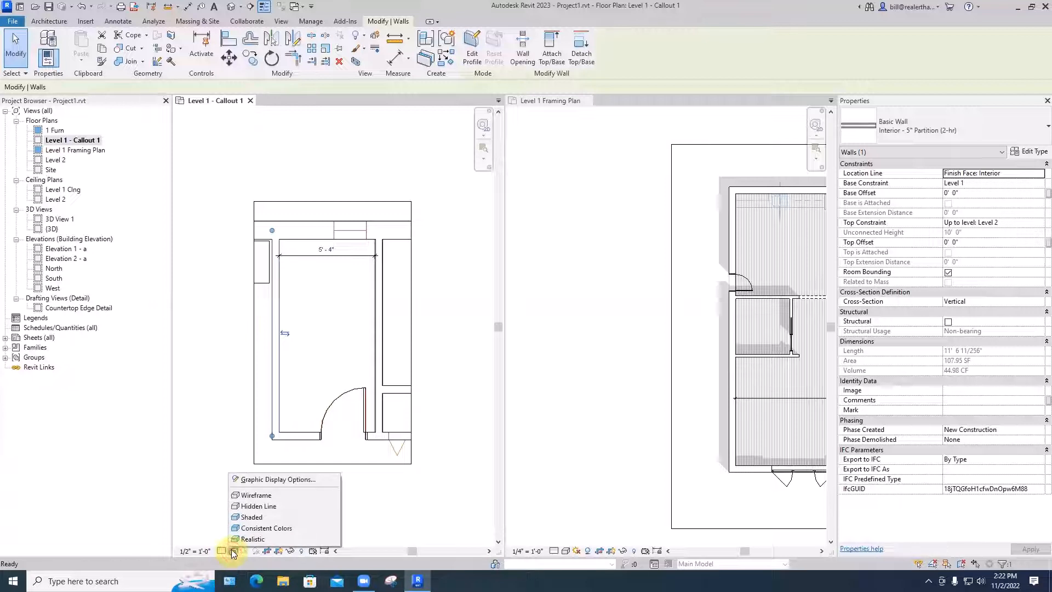
pyautogui.click(259, 505)
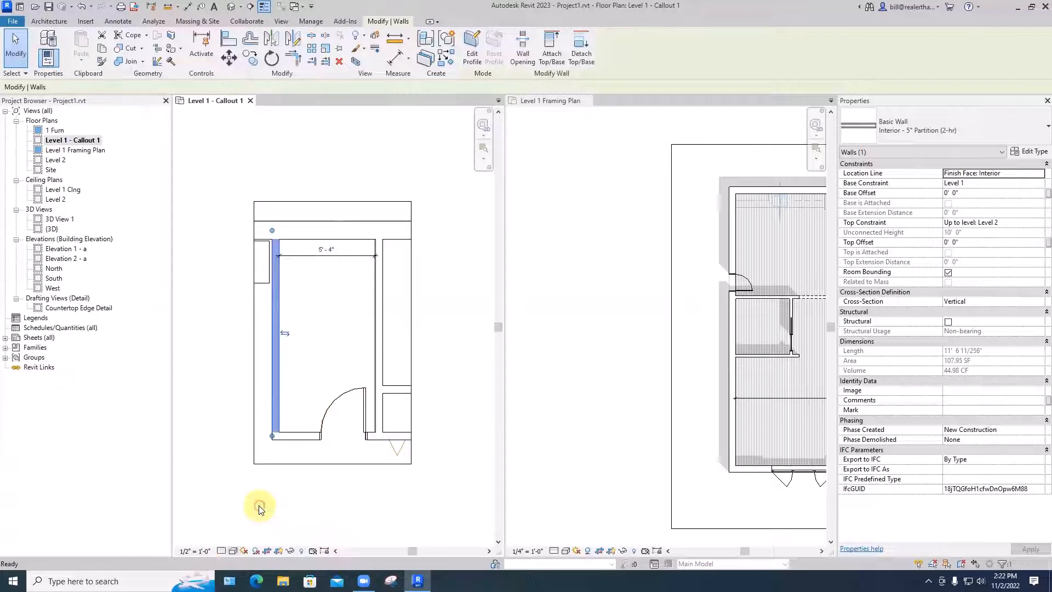
pyautogui.click(433, 417)
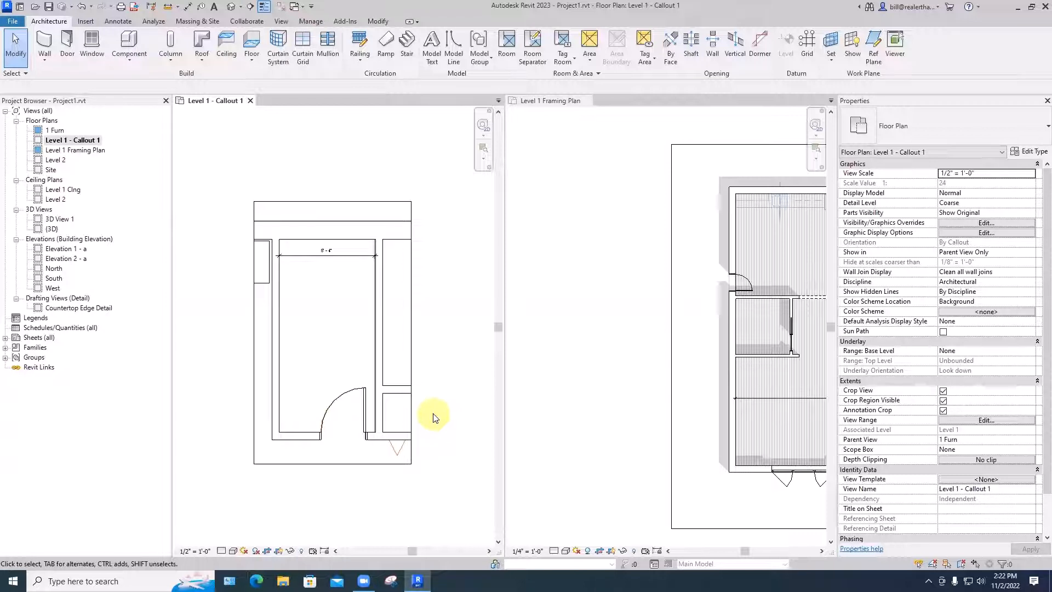
# Step: Toggle shadows on and off repeatedly in the Level 1 - Callout 1 view, leaving them off
pyautogui.click(256, 551)
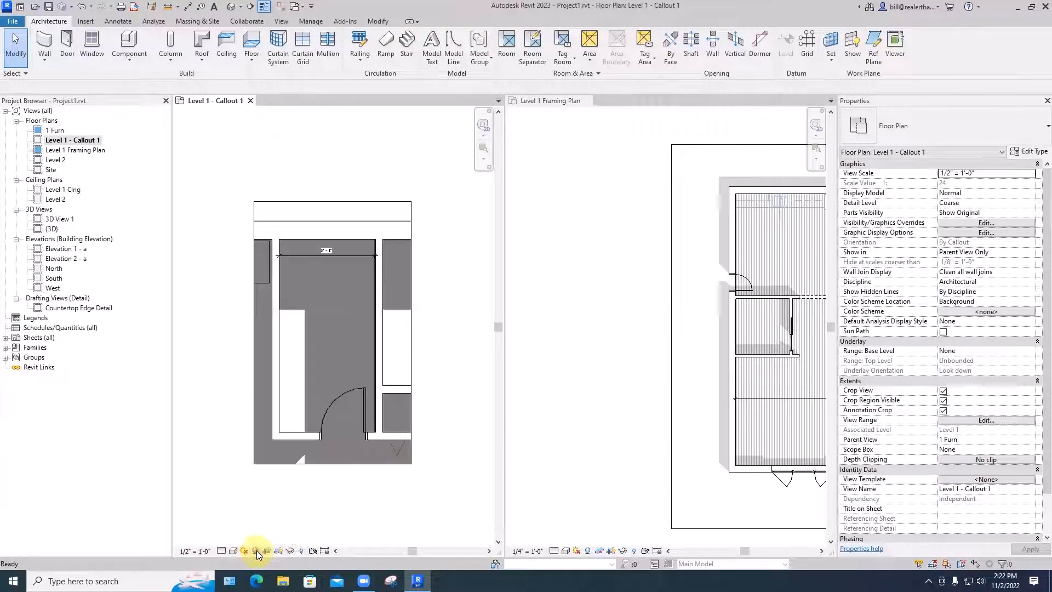
pyautogui.click(257, 550)
pyautogui.click(256, 550)
pyautogui.click(257, 550)
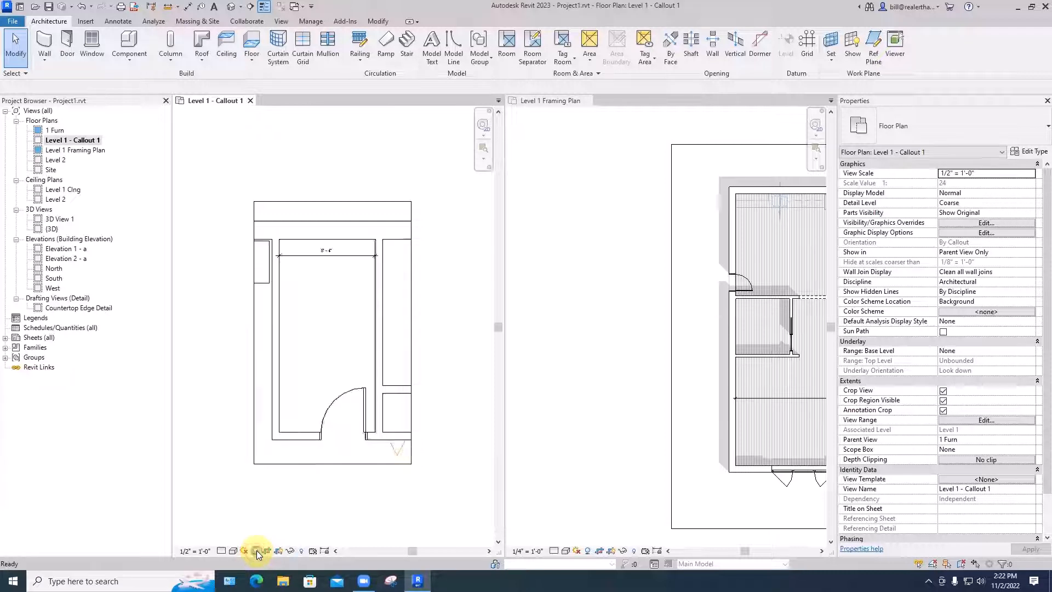
# Step: Turn shadows on in the Level 1 - Callout 1 view and apply the Hidden Line visual style
pyautogui.click(257, 550)
pyautogui.click(234, 551)
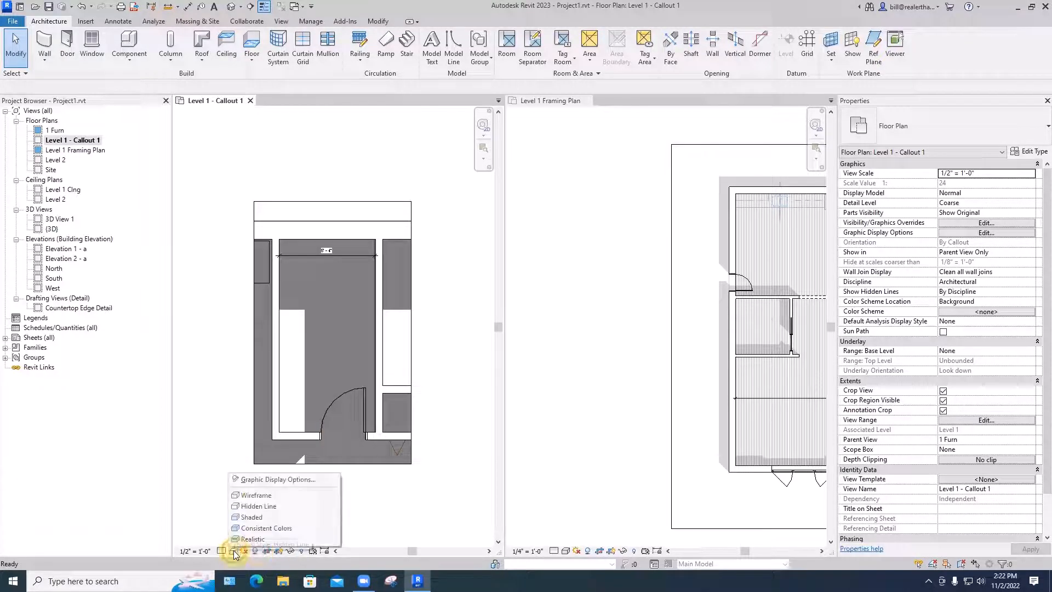
pyautogui.click(255, 507)
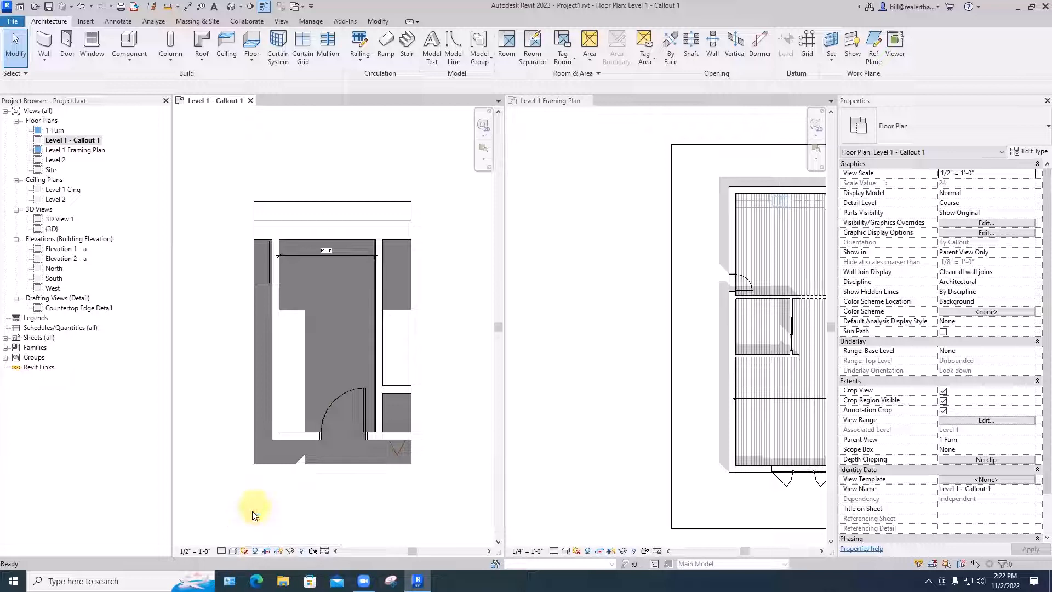
# Step: Lower the shadow intensity of the Level 1 - Callout 1 view to 19 in its Graphic Display Options and apply it
pyautogui.click(233, 551)
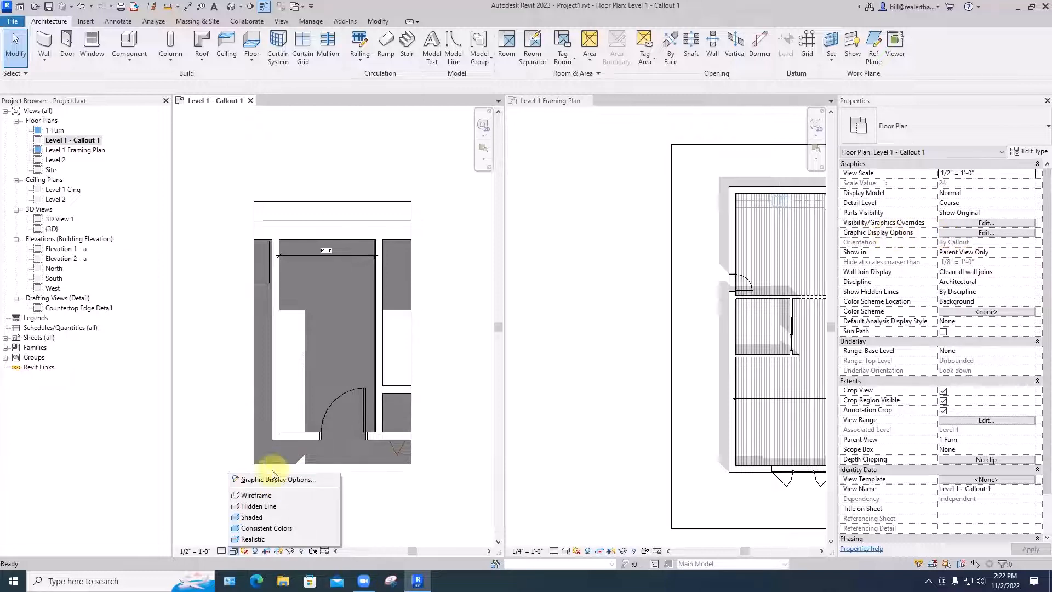
pyautogui.click(270, 478)
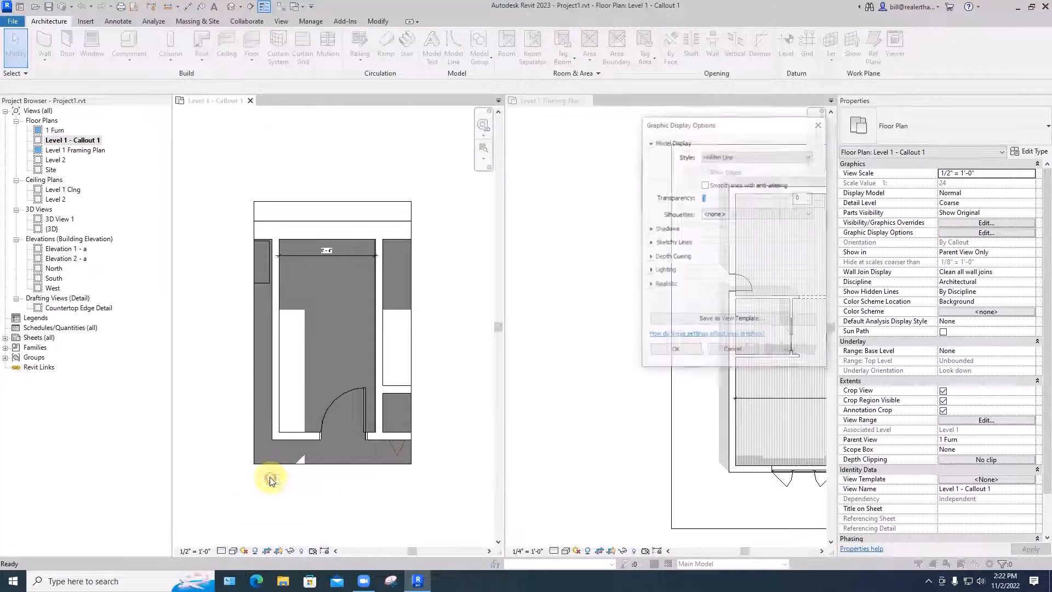
pyautogui.click(650, 229)
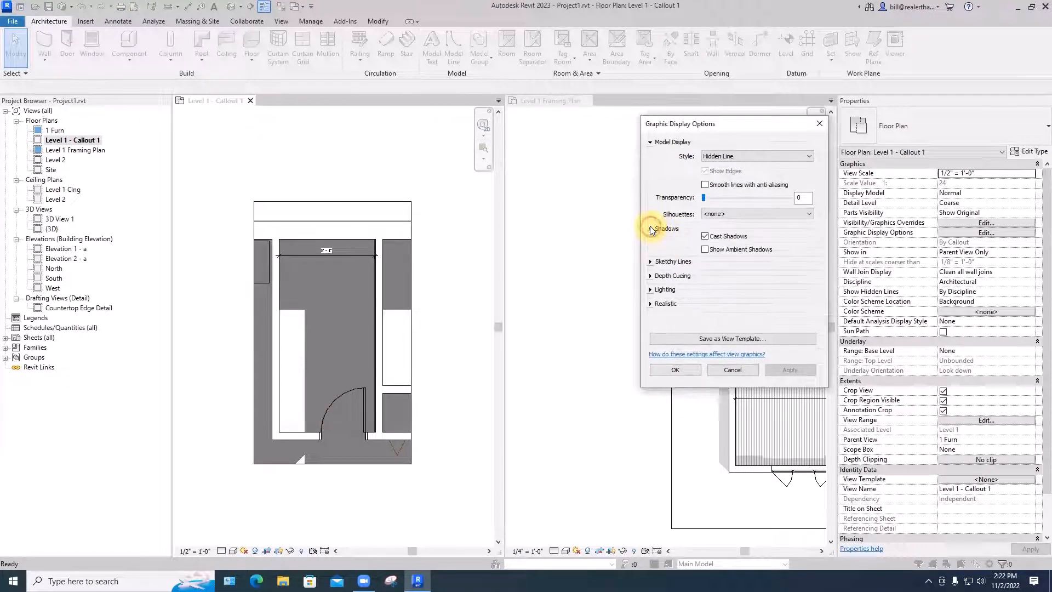
pyautogui.click(705, 235)
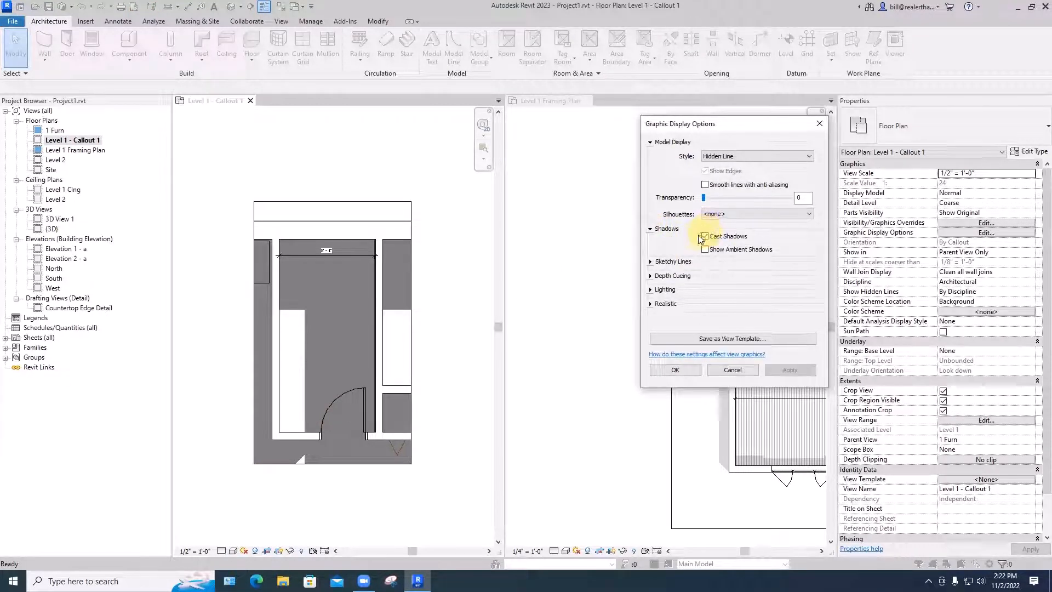
pyautogui.click(651, 289)
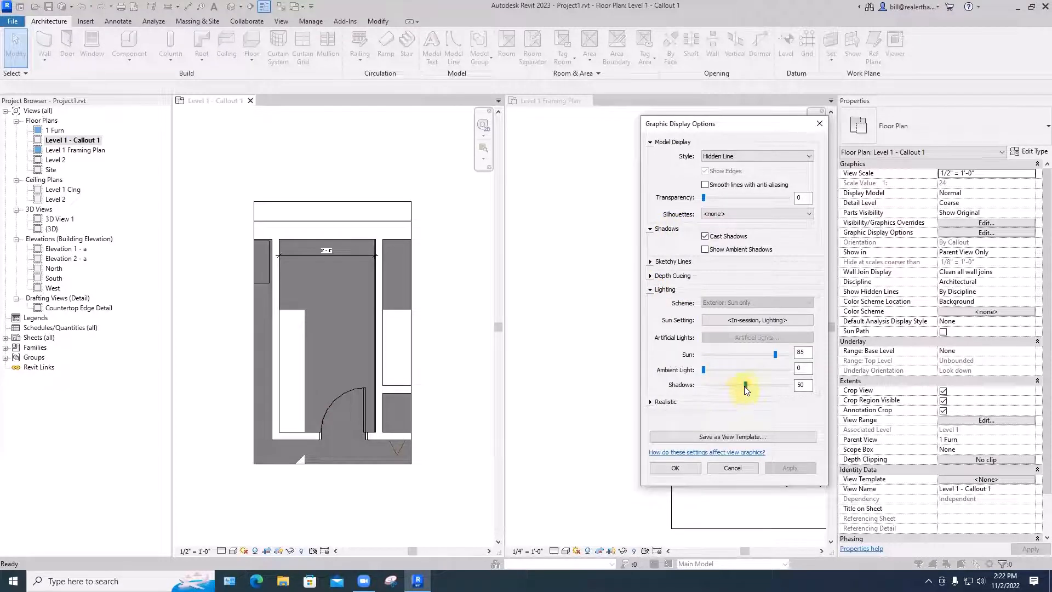
pyautogui.moveTo(744, 386); pyautogui.dragTo(719, 388)
pyautogui.click(777, 469)
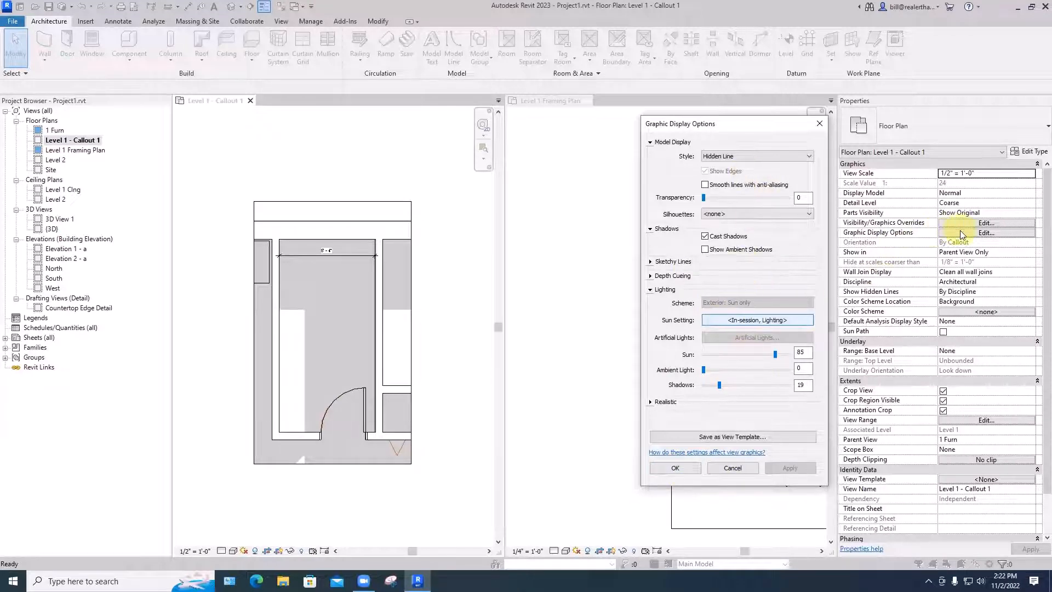
pyautogui.click(819, 126)
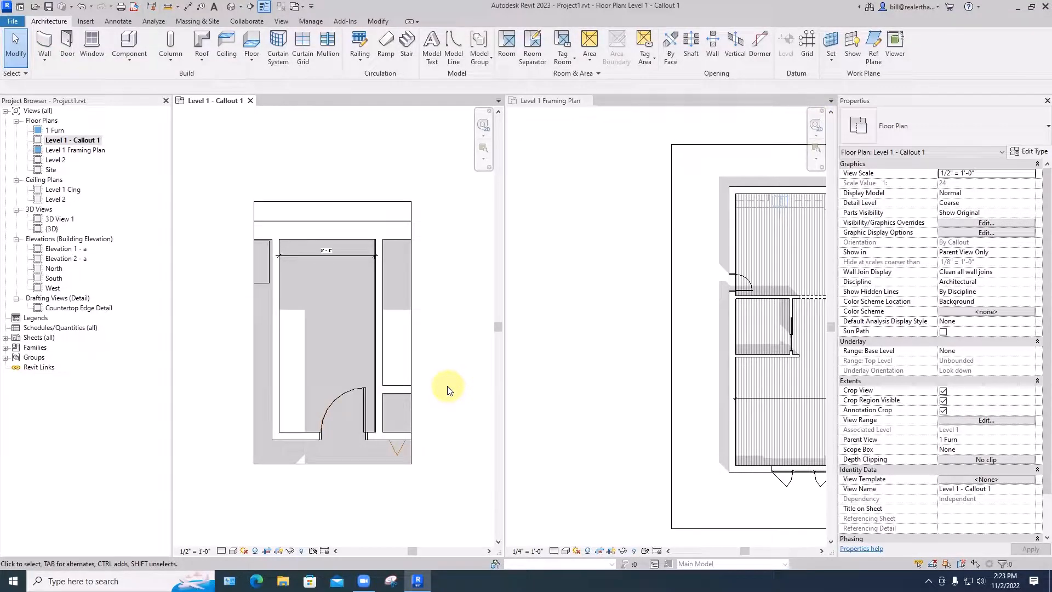
# Step: Hide the category of the Wood Joist 10" - Wood Finish floor in the Level 1 Framing Plan view
pyautogui.click(542, 395)
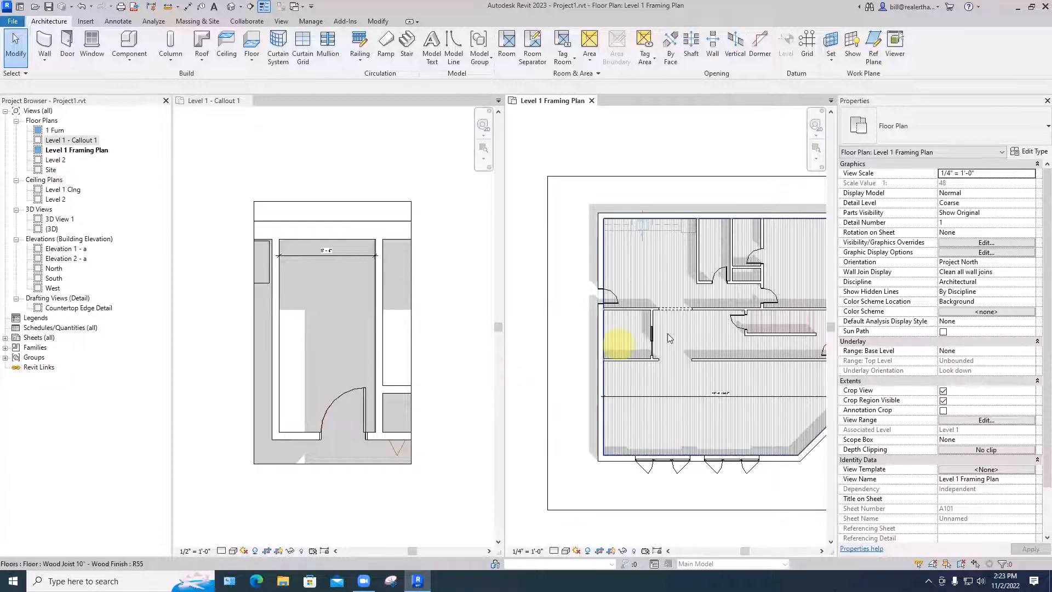
pyautogui.scroll(5, 662, 345)
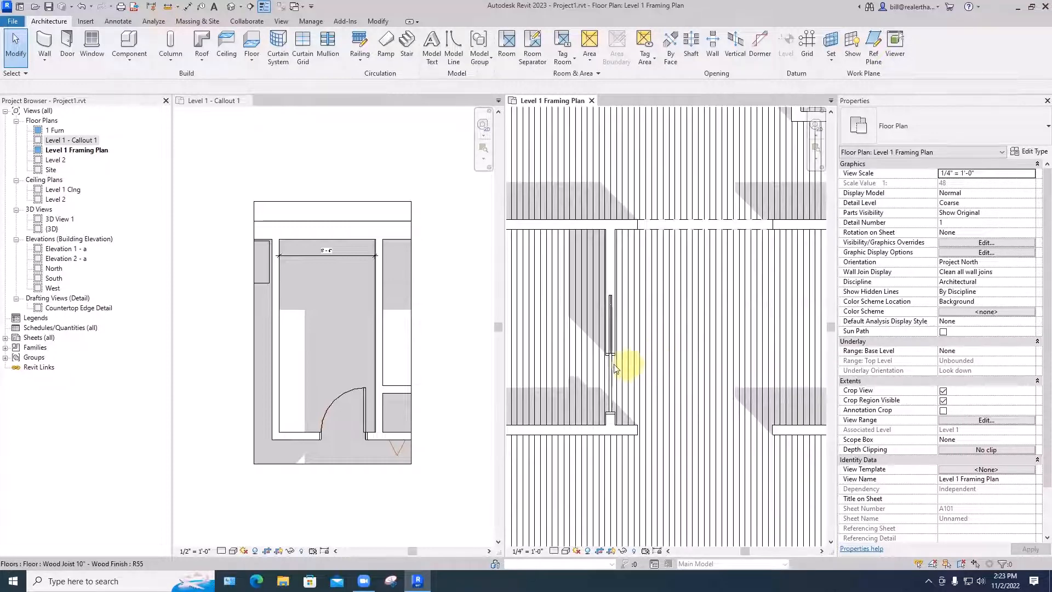
pyautogui.click(673, 330)
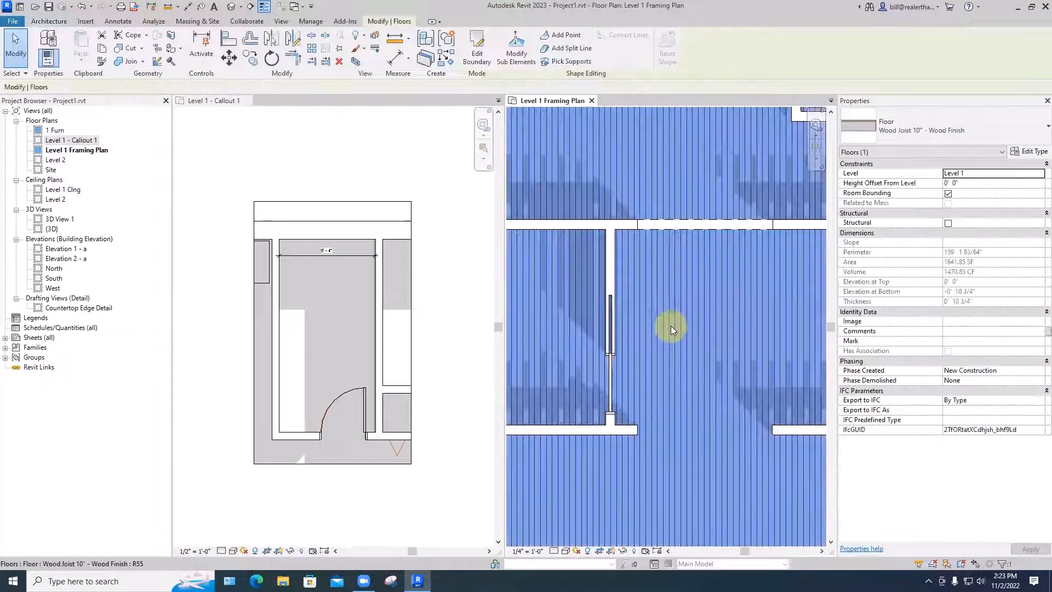
pyautogui.rightClick(672, 327)
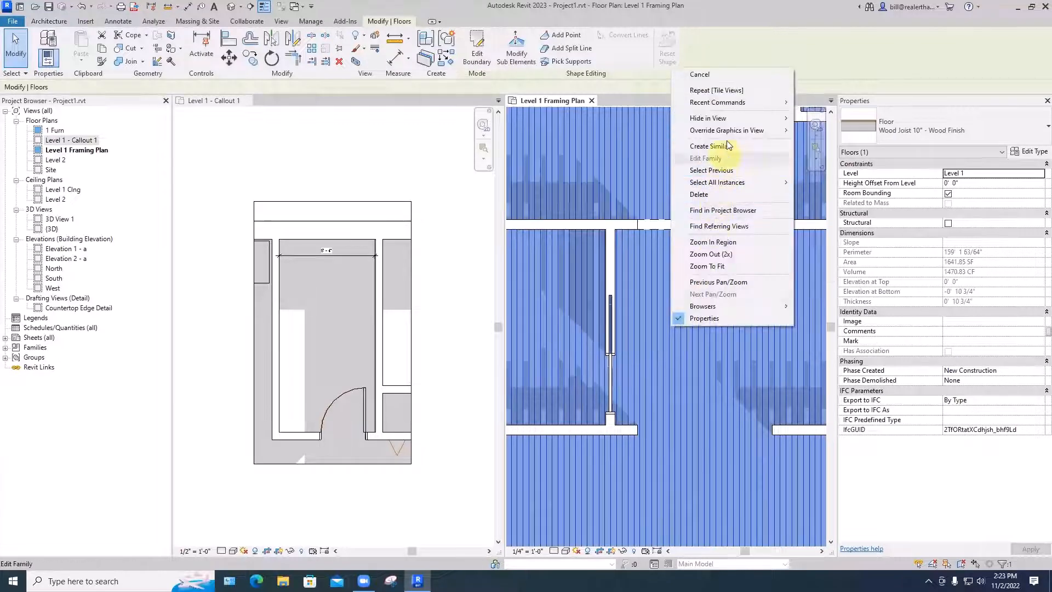
pyautogui.moveTo(731, 120)
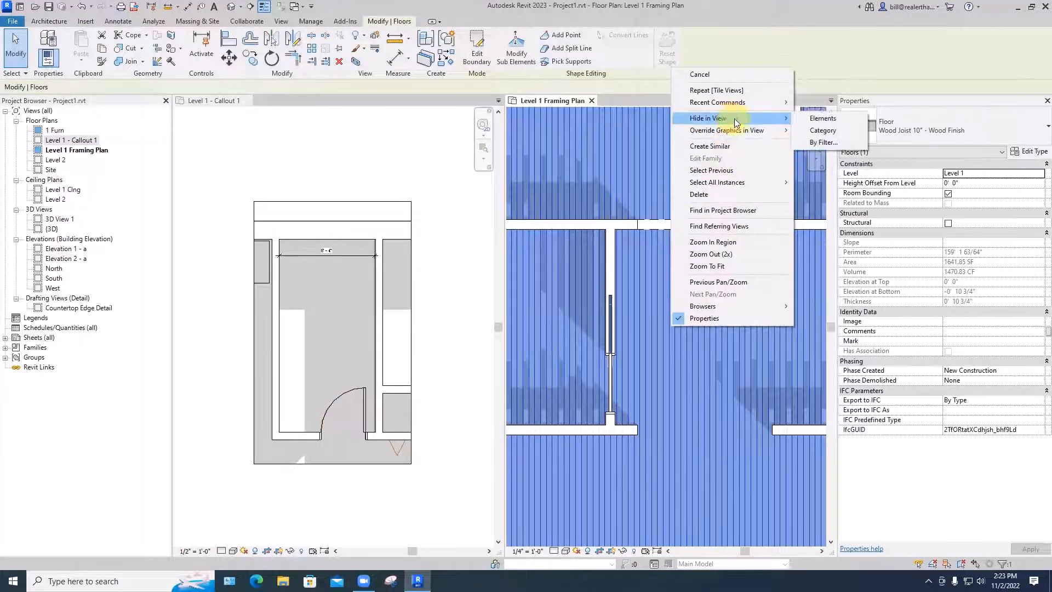
pyautogui.click(809, 130)
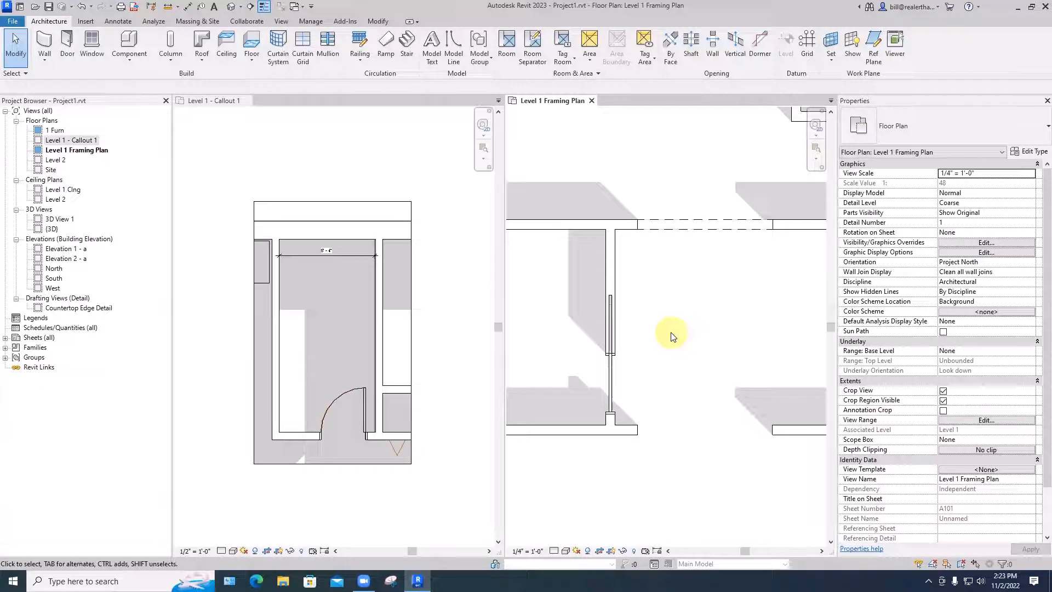
pyautogui.scroll(-3, 673, 336)
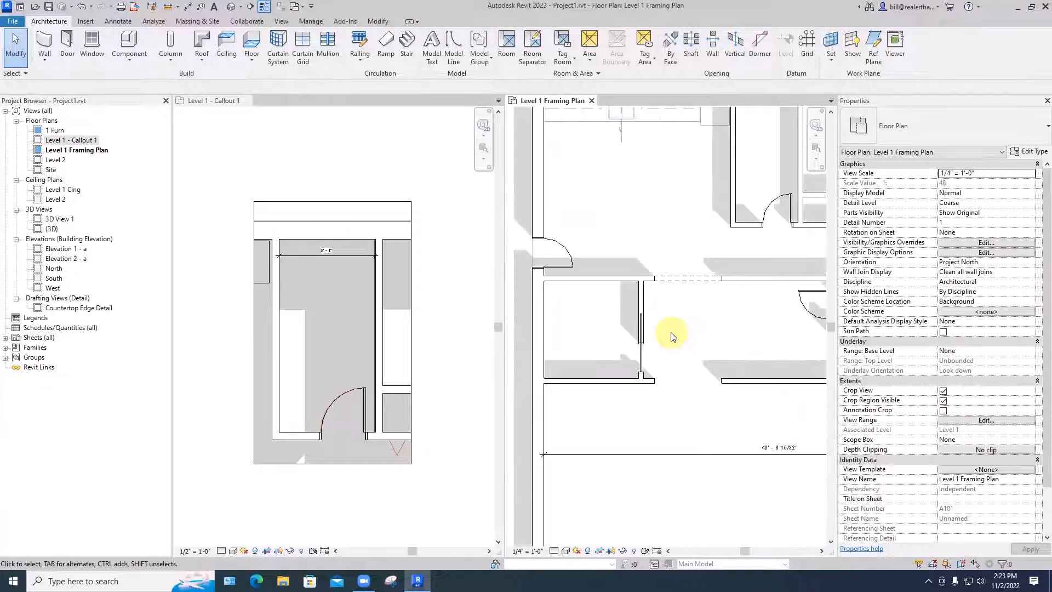
pyautogui.scroll(-1, 672, 337)
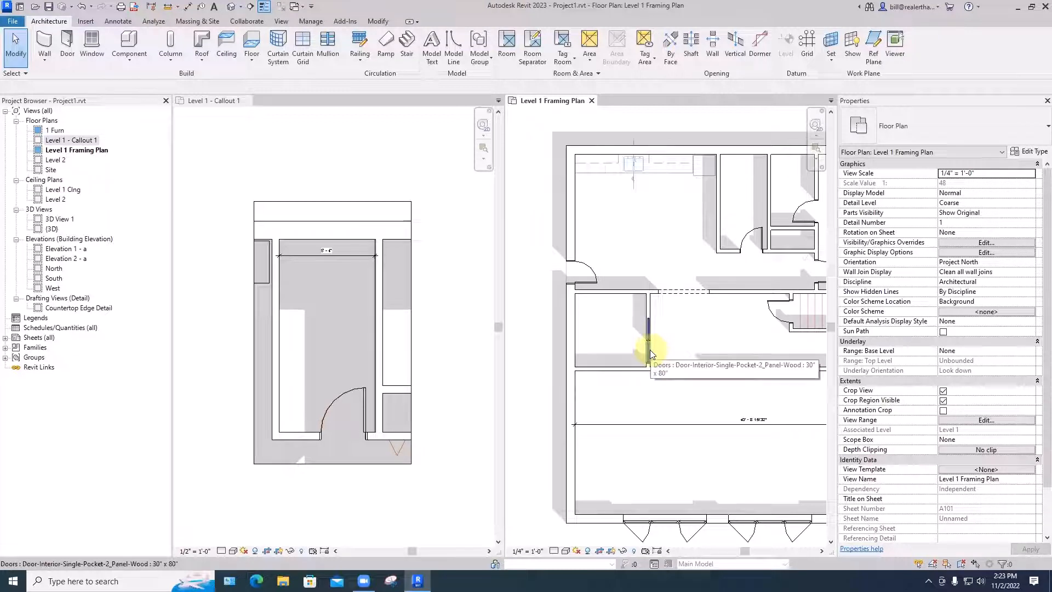
pyautogui.click(650, 350)
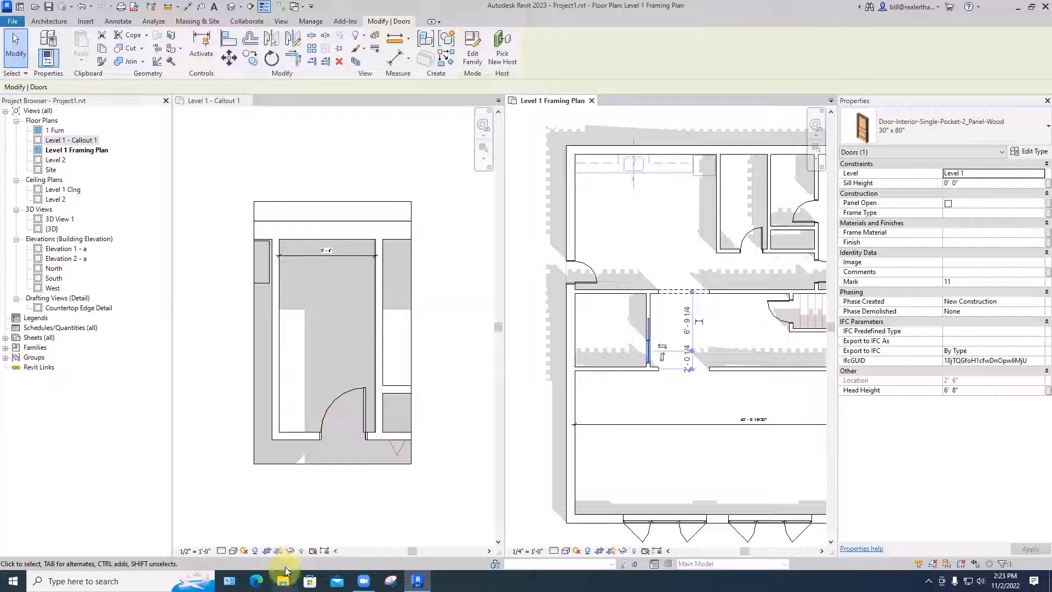
pyautogui.click(289, 551)
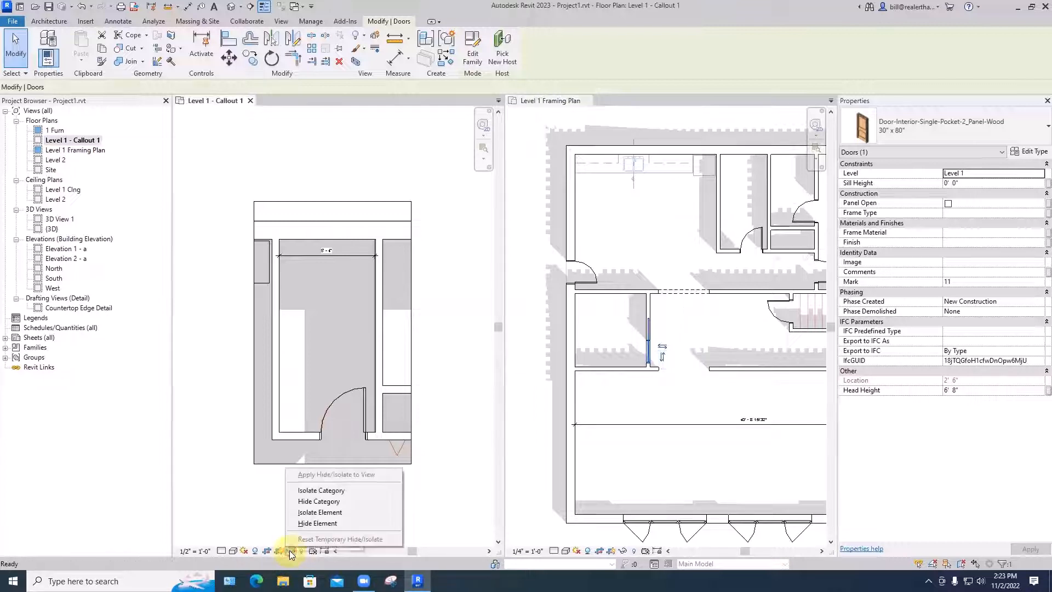
pyautogui.click(331, 512)
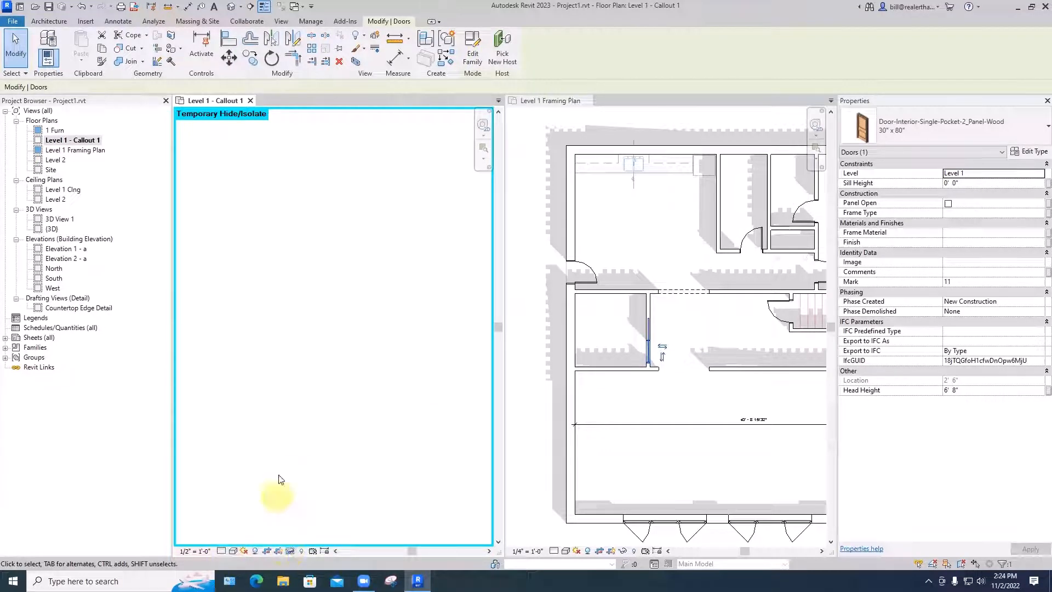
pyautogui.click(290, 551)
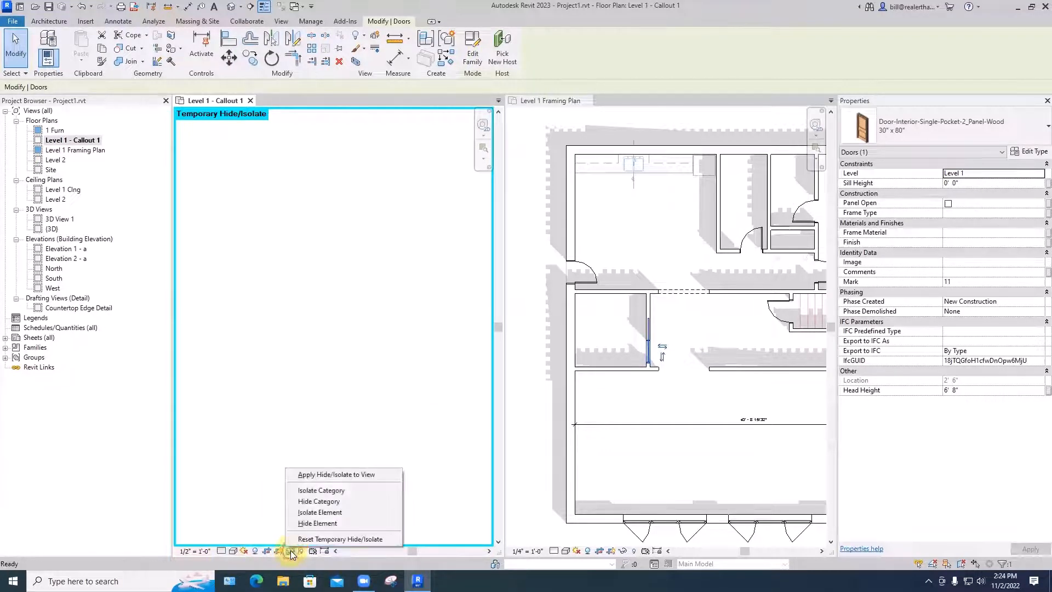
pyautogui.click(318, 540)
pyautogui.click(697, 471)
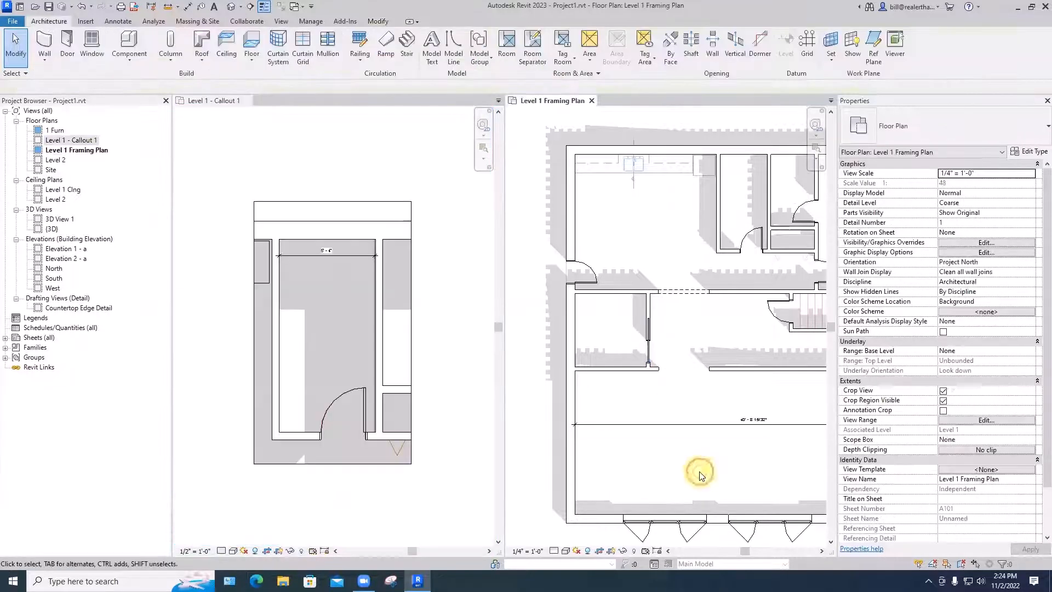
# Step: Temporarily isolate the 30" x 80" pocket door element in the Level 1 Framing Plan, and reset the temporary isolation
pyautogui.click(650, 358)
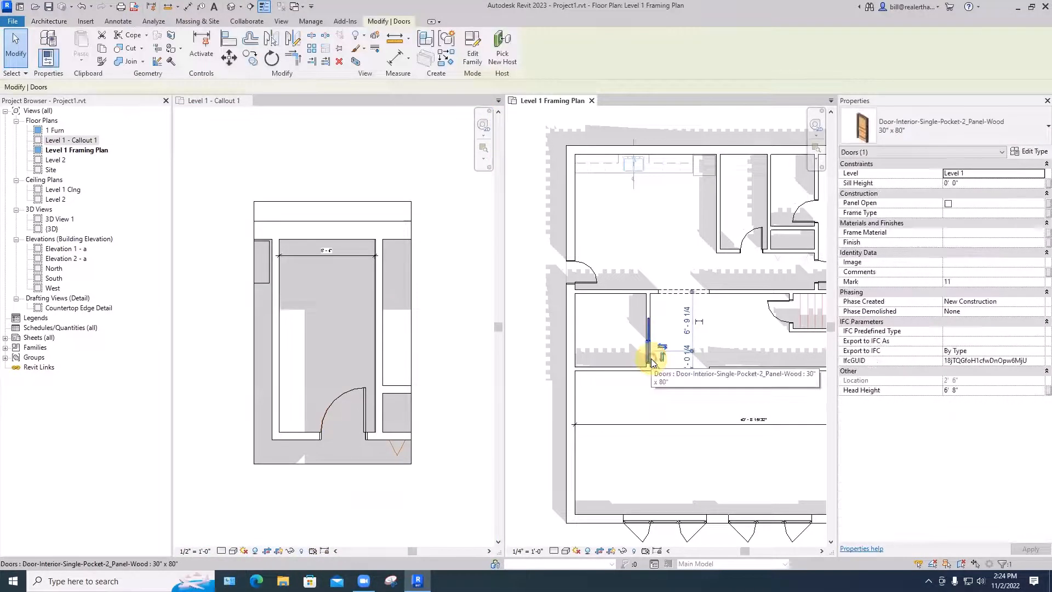
pyautogui.click(624, 551)
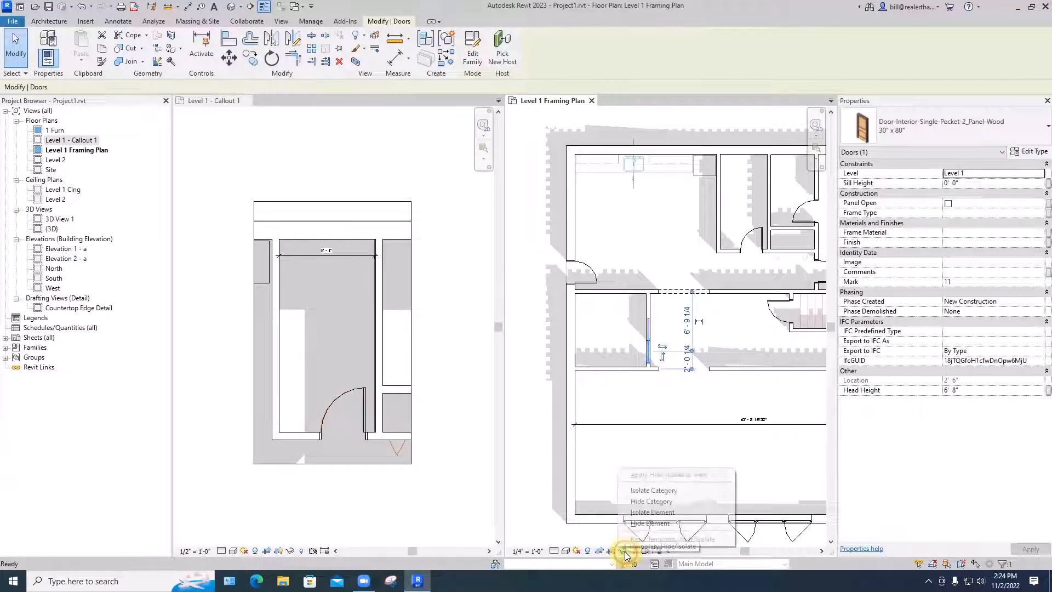
pyautogui.click(651, 514)
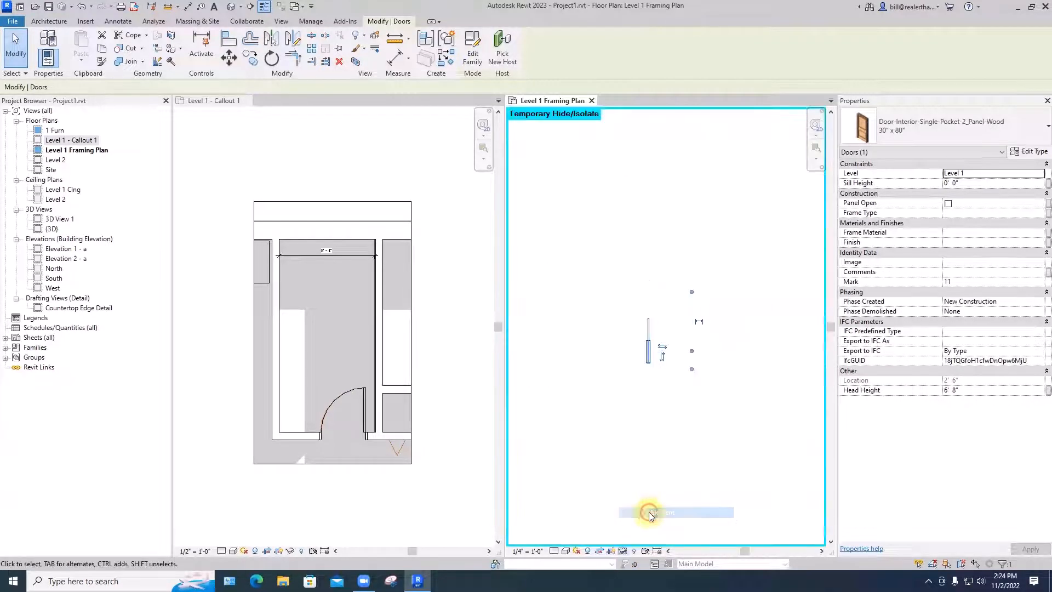
pyautogui.scroll(5, 659, 358)
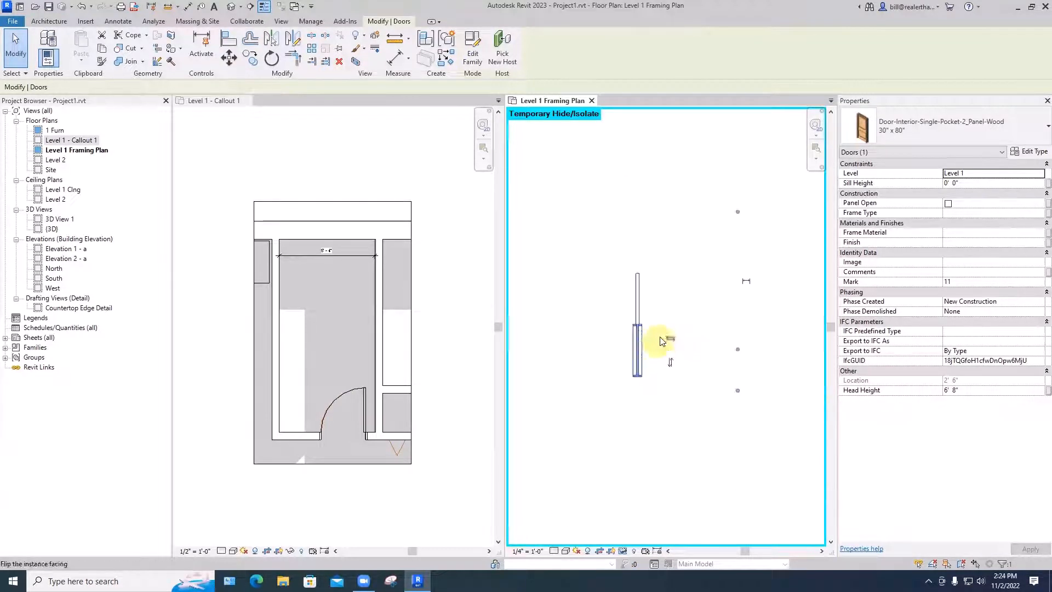
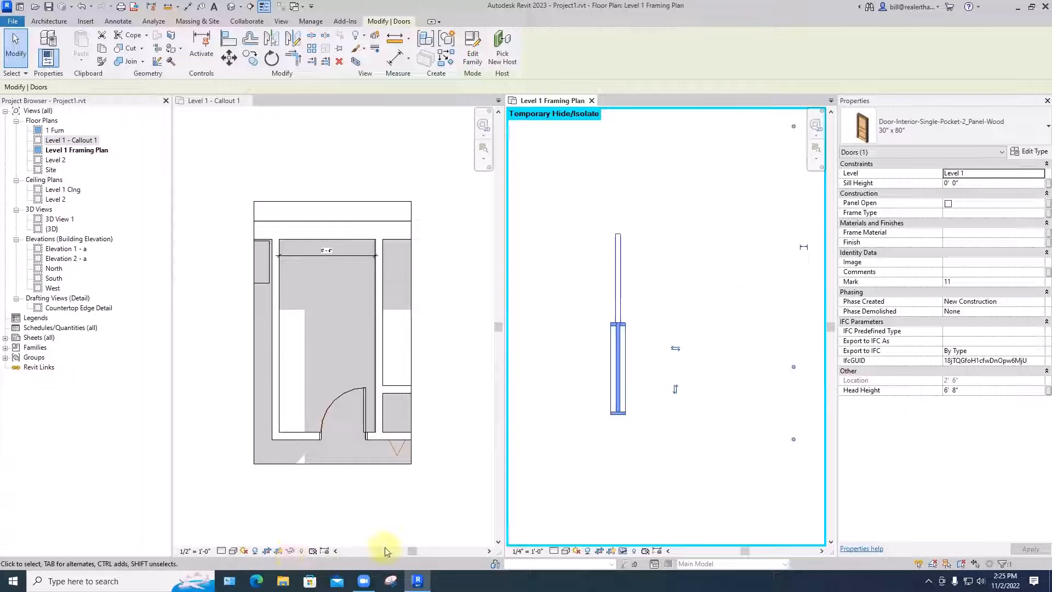
pyautogui.click(623, 554)
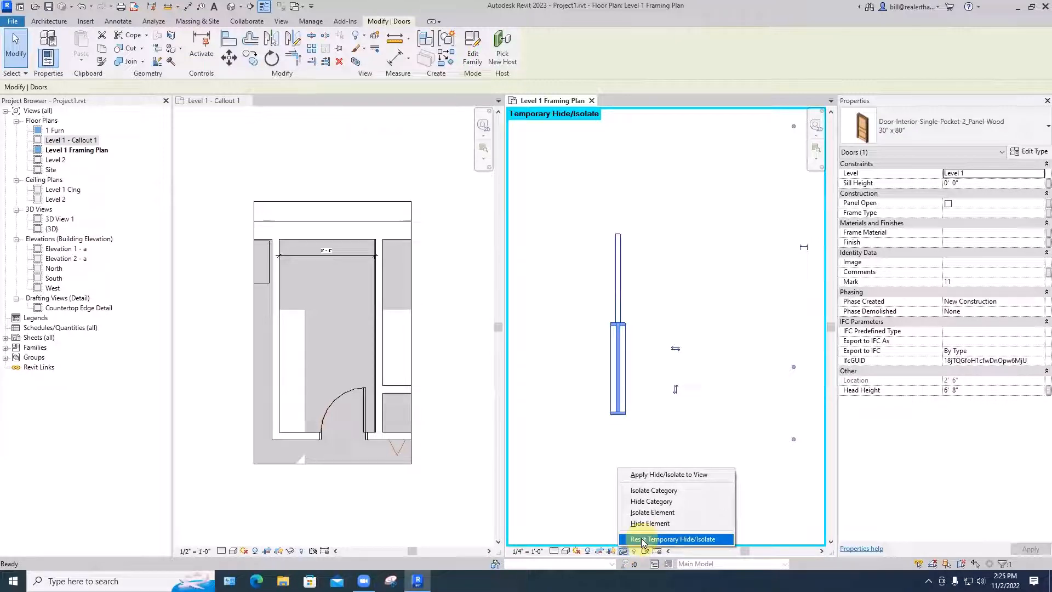
pyautogui.click(643, 540)
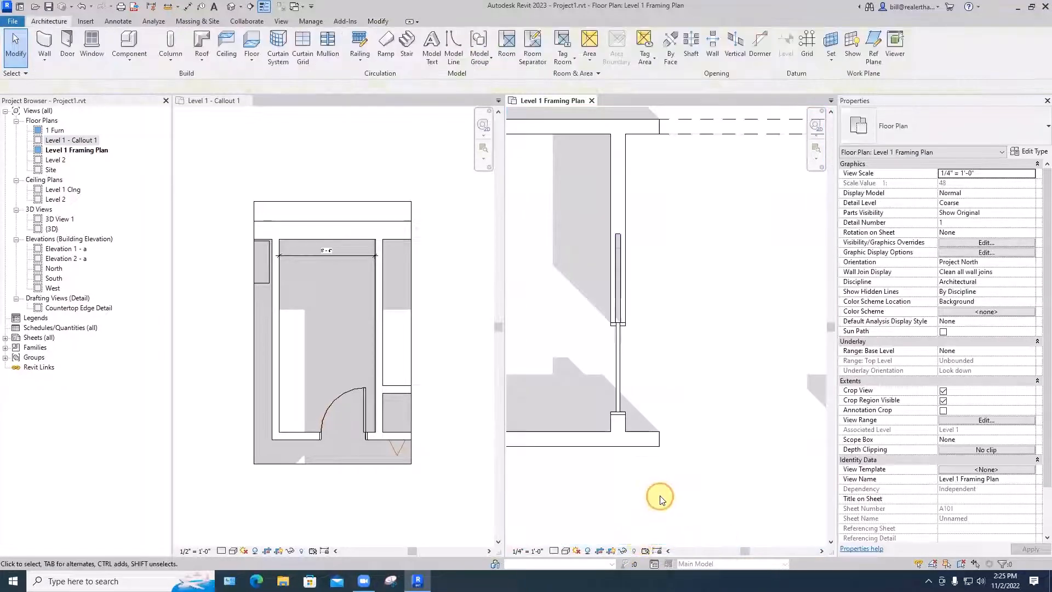
pyautogui.scroll(-5, 661, 500)
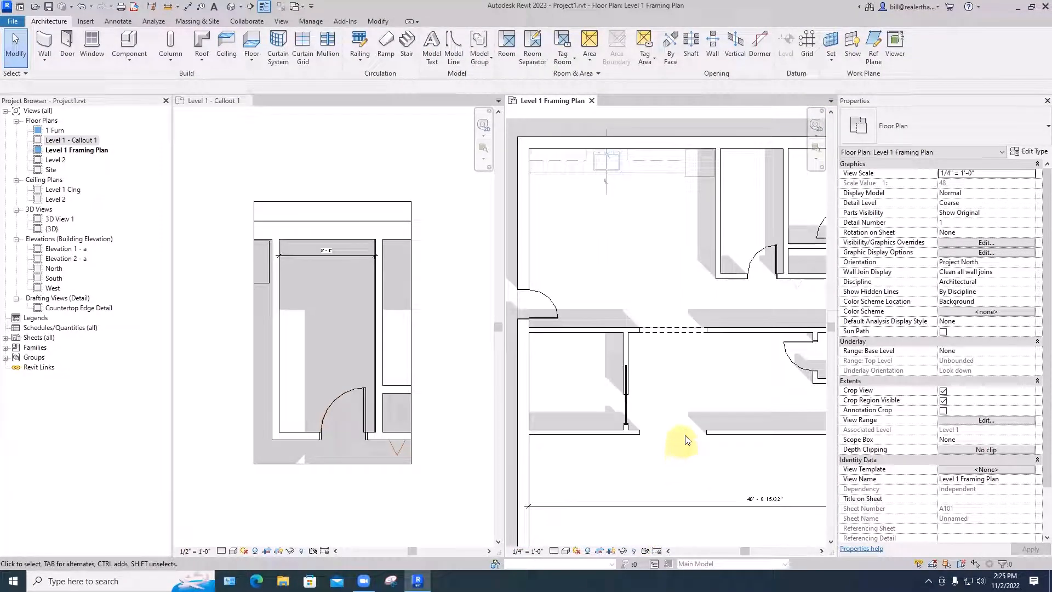
# Step: Look at the Hide in View choices for the pocket door in the Level 1 Framing Plan, and deselect the door
pyautogui.click(626, 395)
pyautogui.rightClick(626, 394)
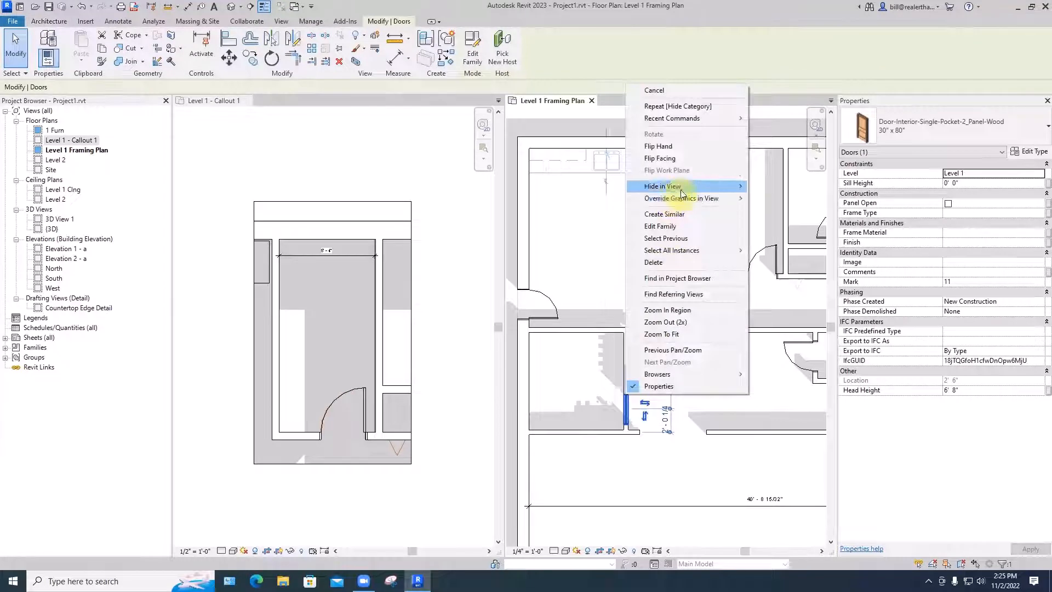
pyautogui.moveTo(681, 187)
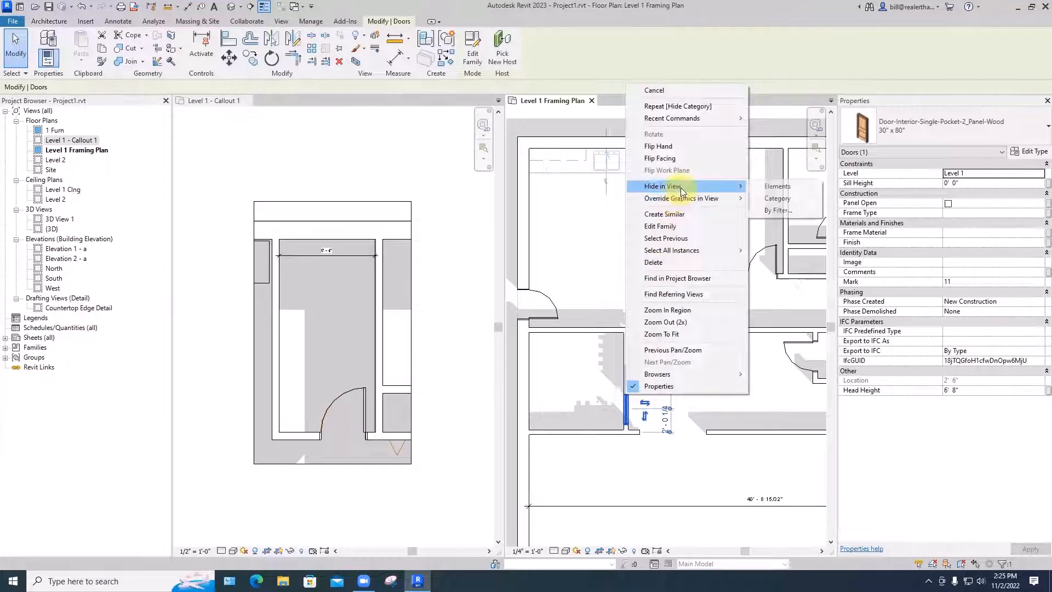
pyautogui.click(774, 199)
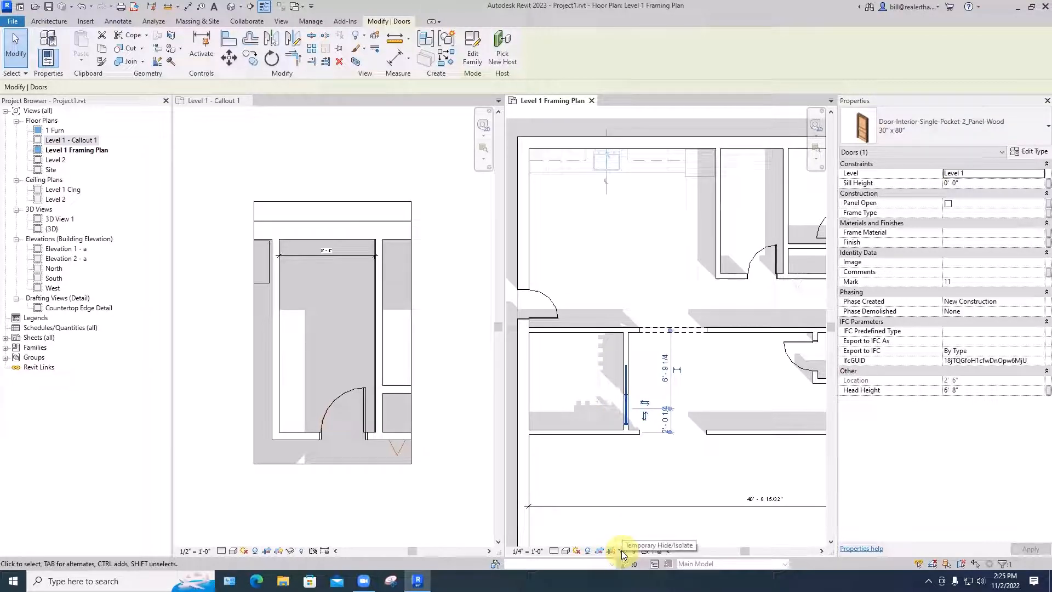
pyautogui.click(658, 528)
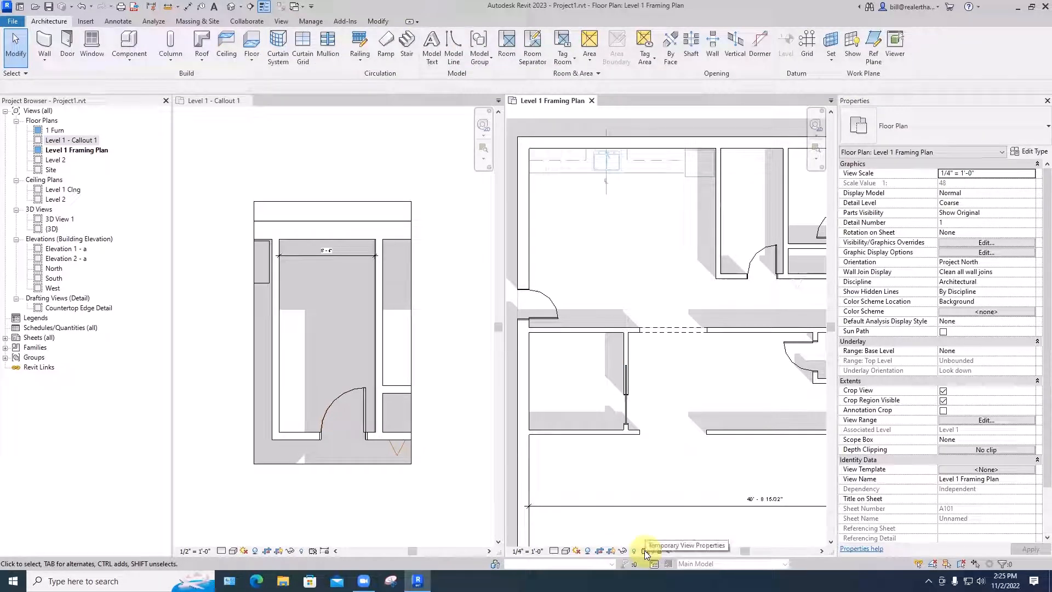
# Step: Look at the Temporary View Properties options of the Level 1 Framing Plan, and switch Reveal Constraints on and off
pyautogui.click(645, 551)
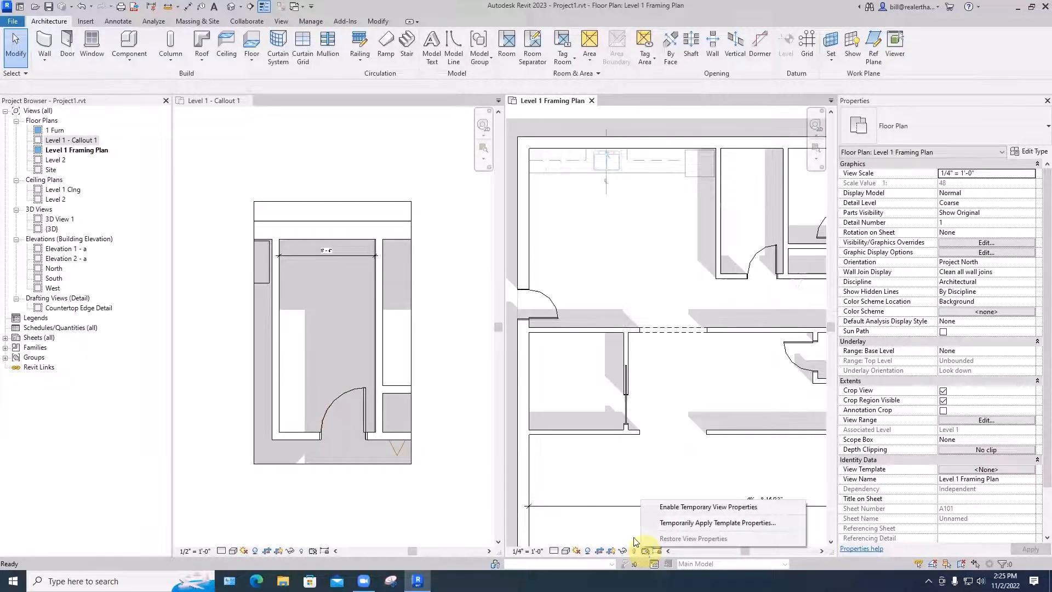
pyautogui.click(623, 524)
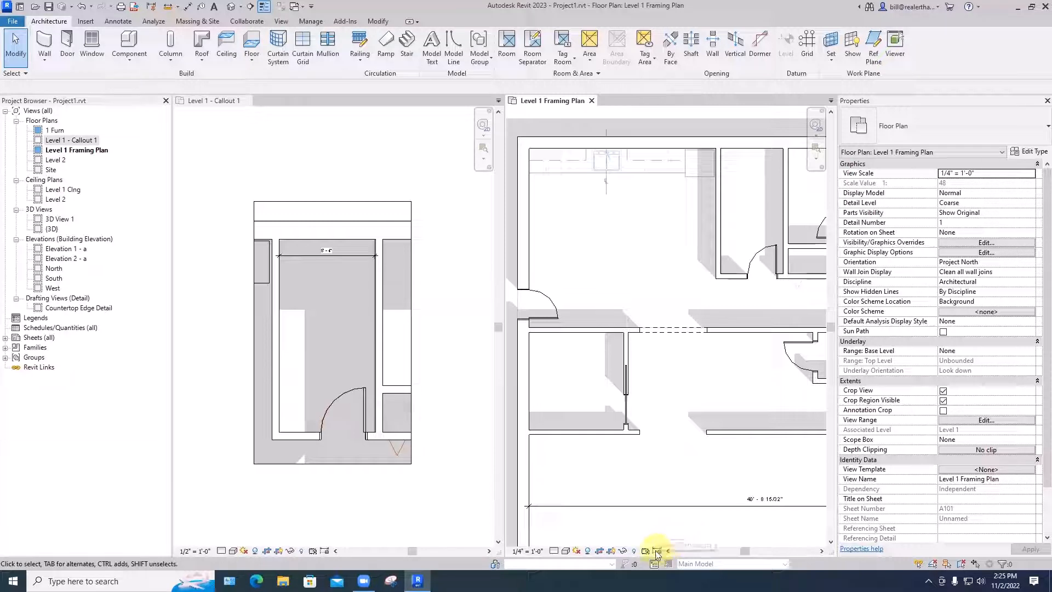
pyautogui.click(656, 550)
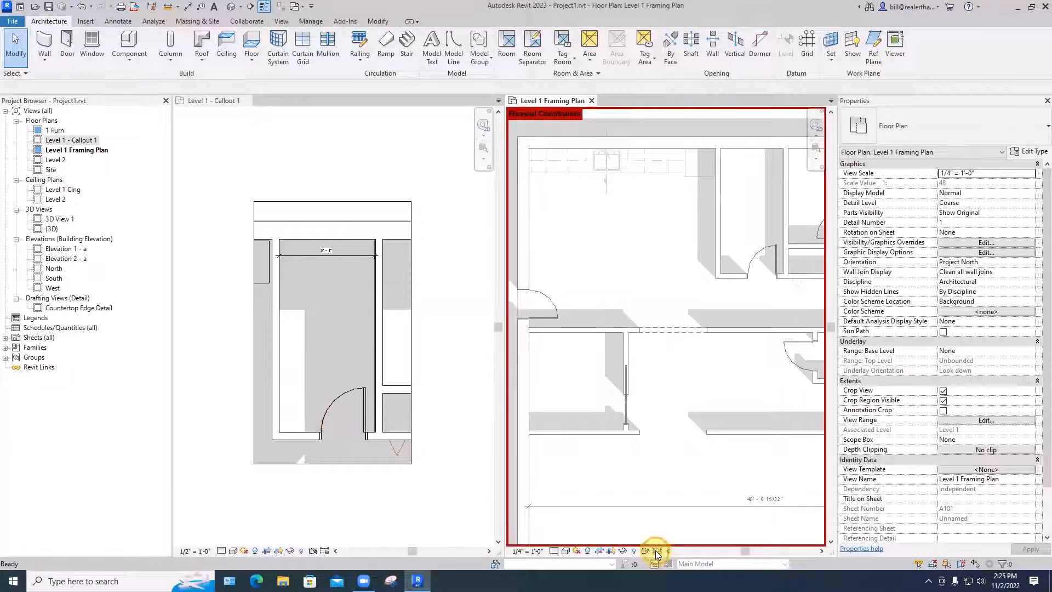
pyautogui.click(656, 550)
# Step: Open the 1 Furn floor plan view
pyautogui.scroll(-5, 671, 476)
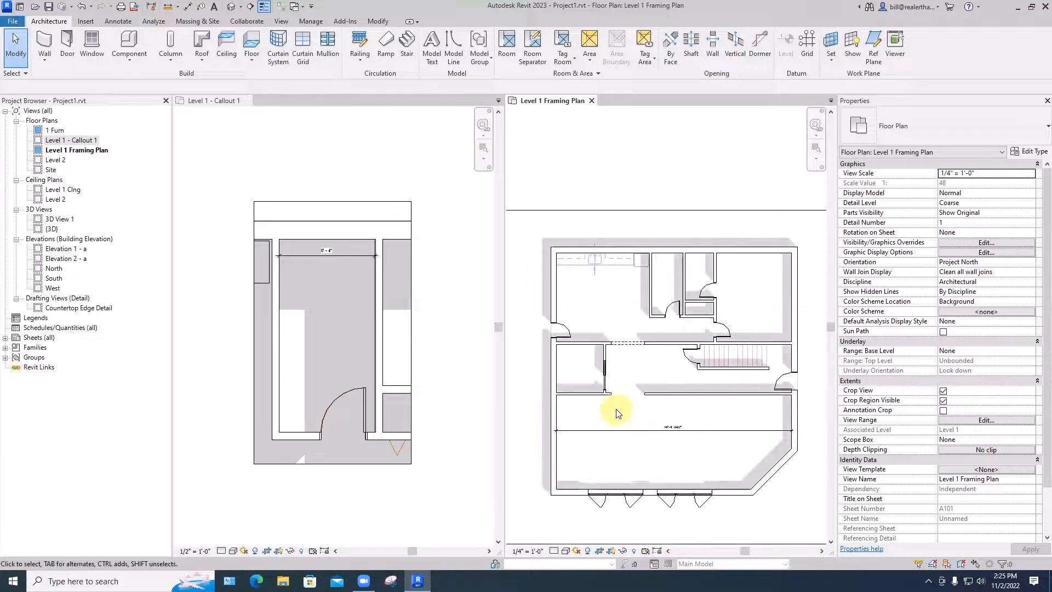
pyautogui.scroll(-1, 615, 409)
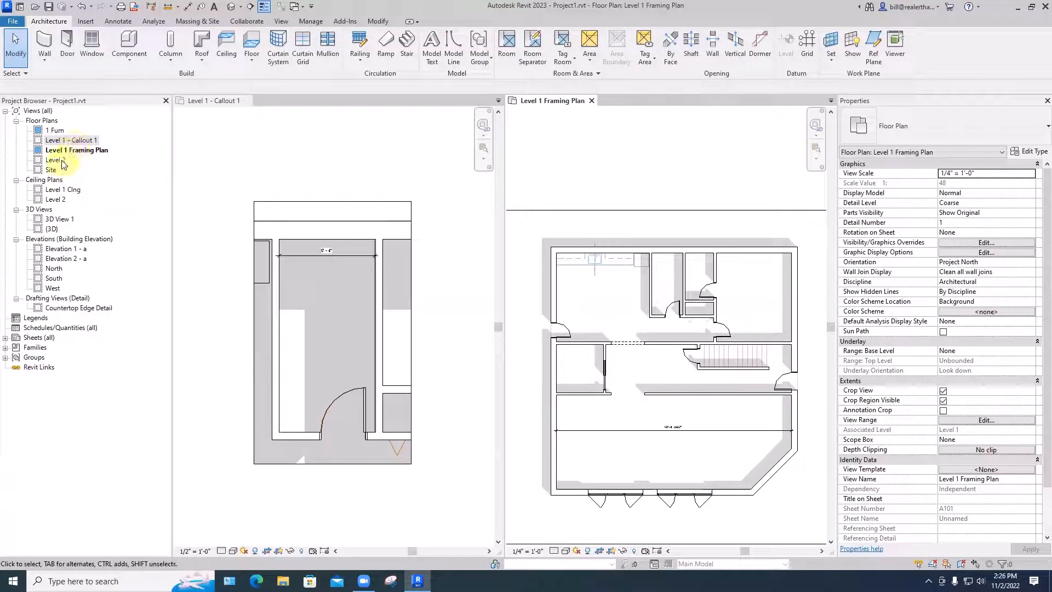
pyautogui.doubleClick(55, 130)
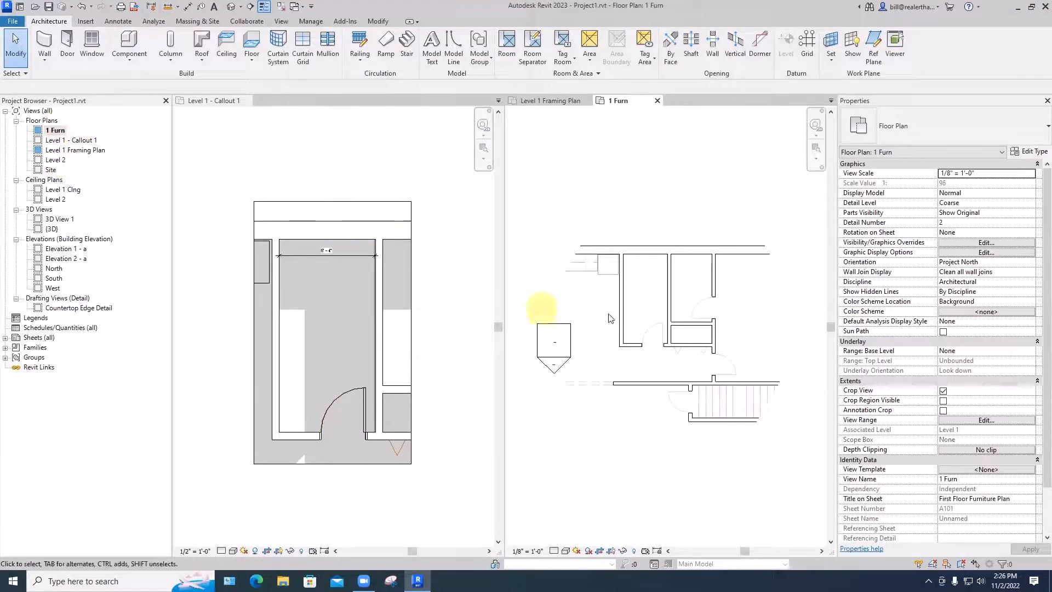
# Step: Turn off Crop View for the 1 Furn floor plan
pyautogui.click(667, 334)
pyautogui.click(659, 420)
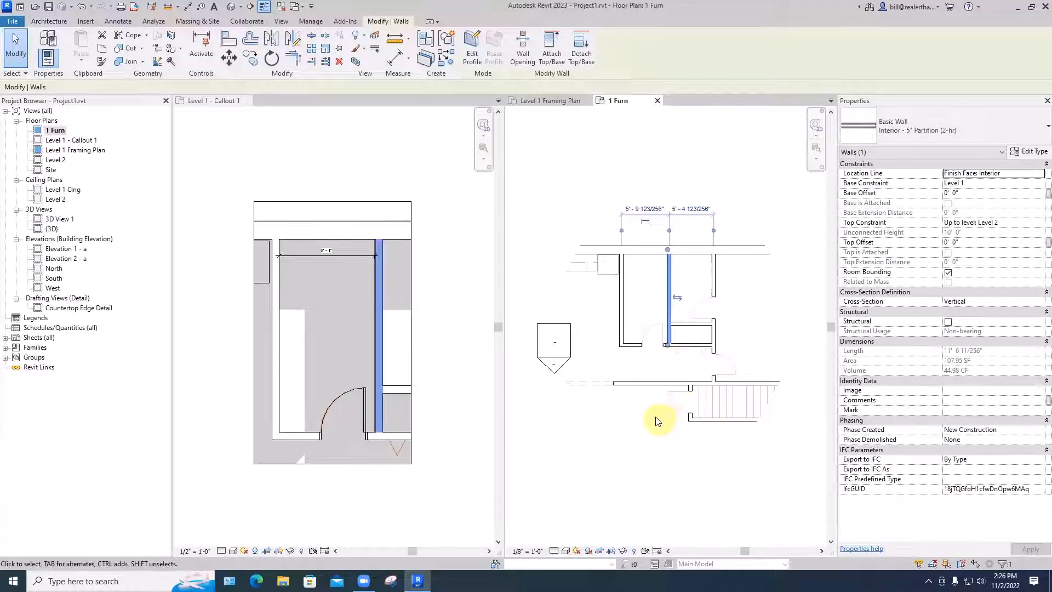
pyautogui.click(948, 393)
pyautogui.click(944, 391)
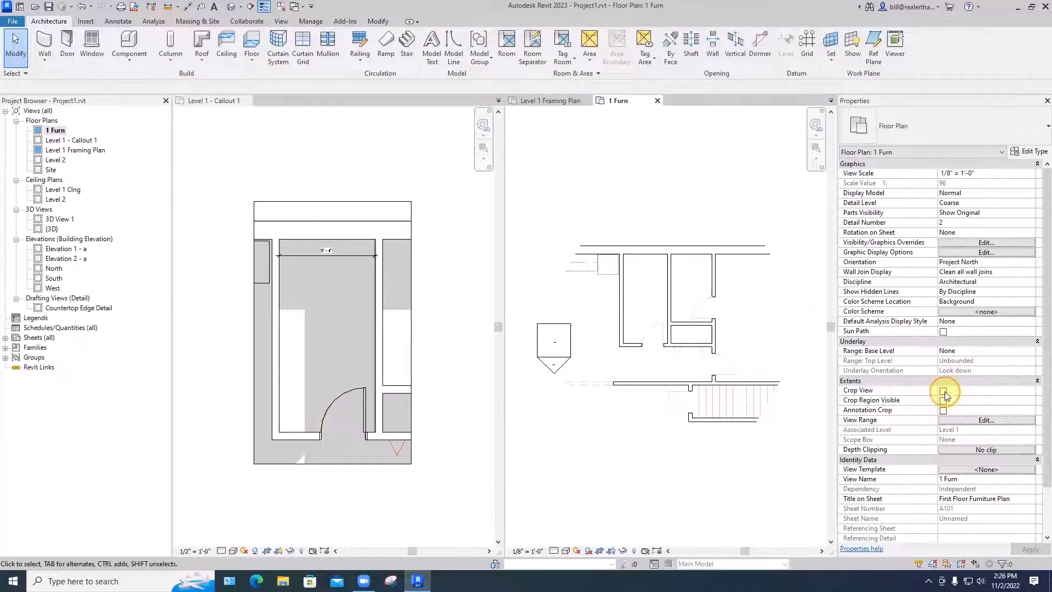
# Step: Place an aligned dimension between the facing edges of the two sofas and lock it
pyautogui.moveTo(653, 442); pyautogui.dragTo(745, 327, button='middle')
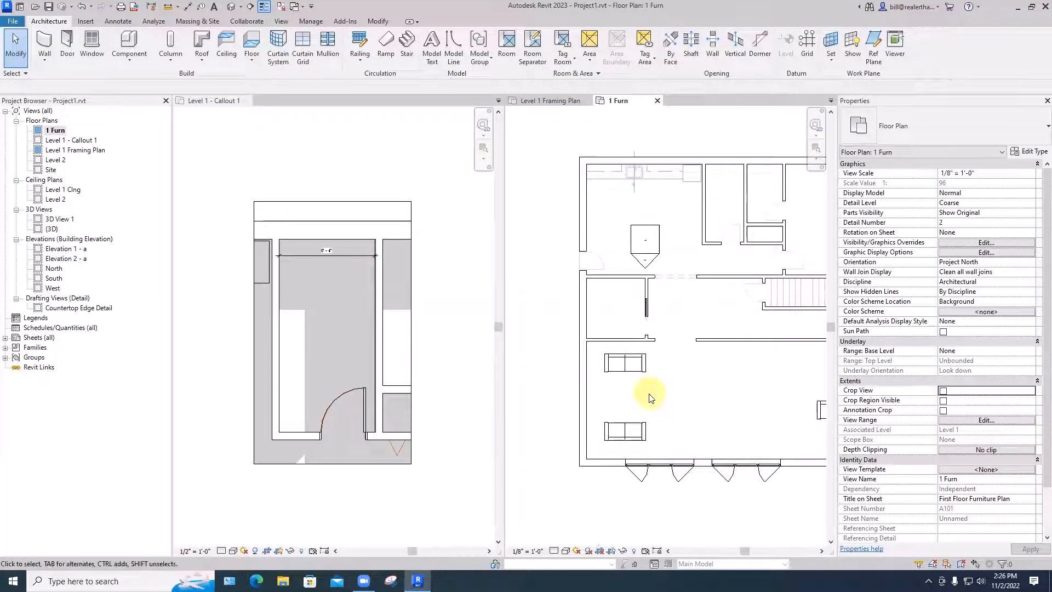
pyautogui.scroll(2, 649, 393)
pyautogui.moveTo(649, 388)
pyautogui.mouseDown(button='middle')
pyautogui.moveTo(656, 394)
pyautogui.moveTo(650, 385)
pyautogui.mouseUp(button='middle')
pyautogui.scroll(1, 651, 386)
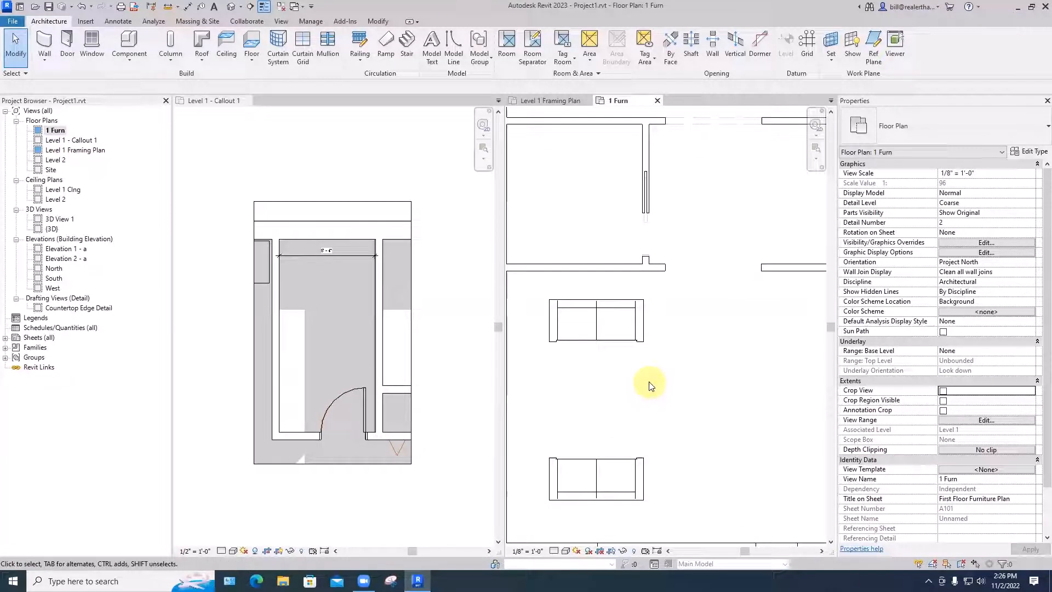
pyautogui.press('d')
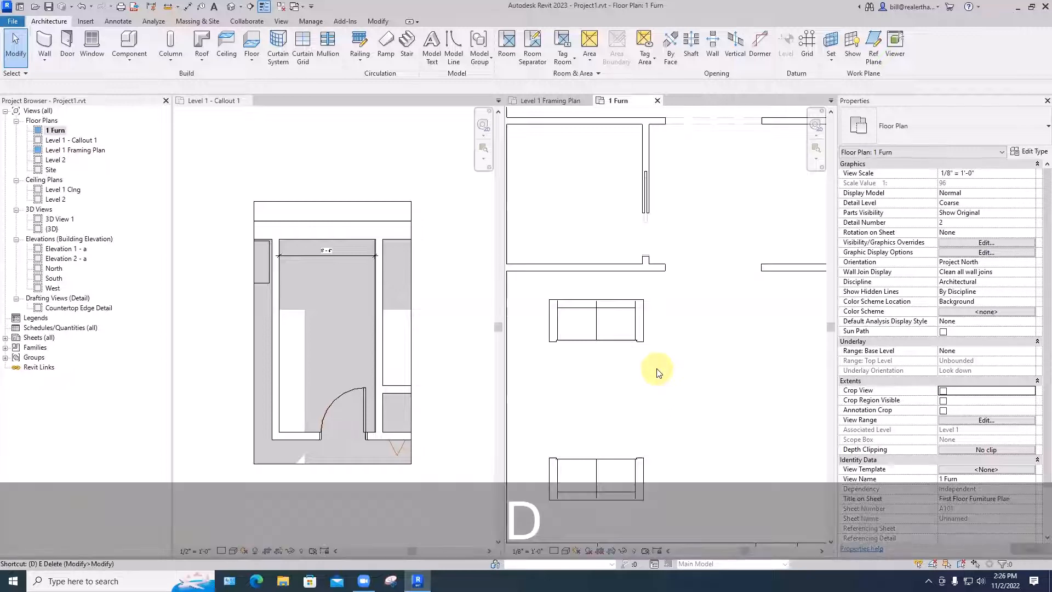
pyautogui.press('i')
pyautogui.click(617, 344)
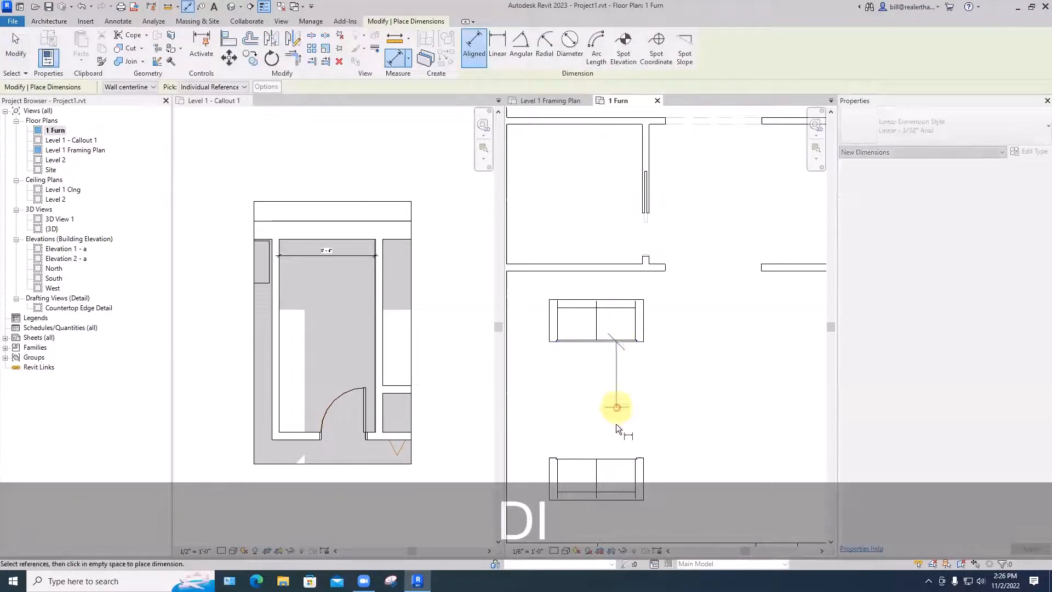
pyautogui.click(614, 458)
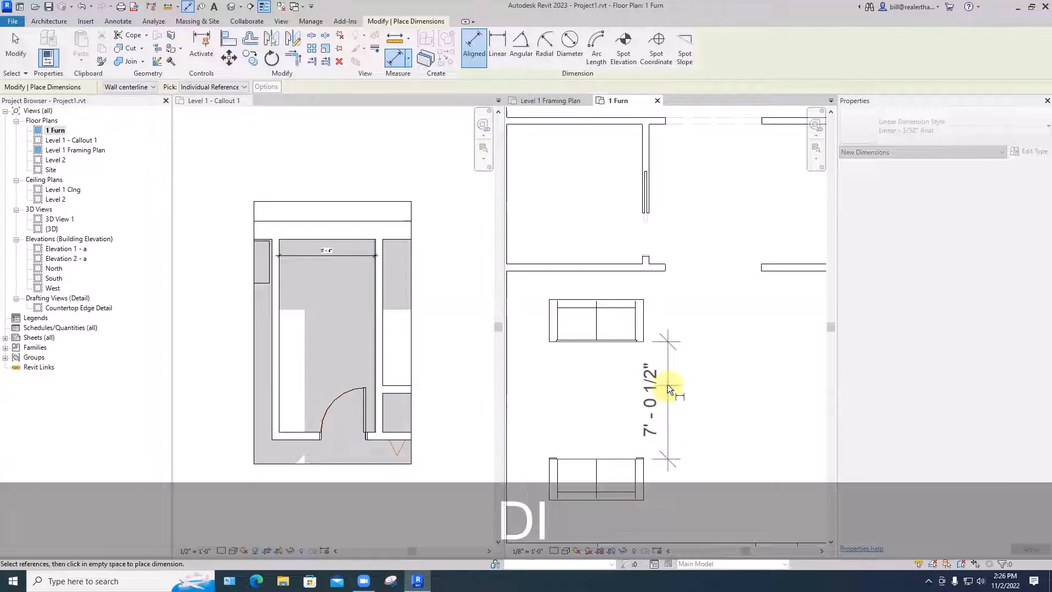
pyautogui.click(667, 383)
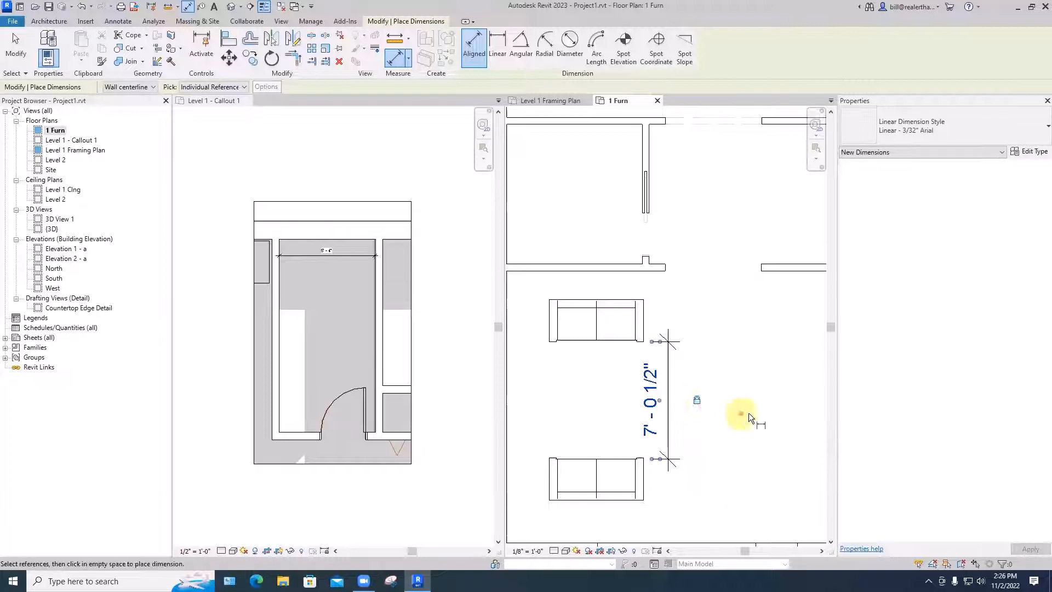
pyautogui.click(748, 413)
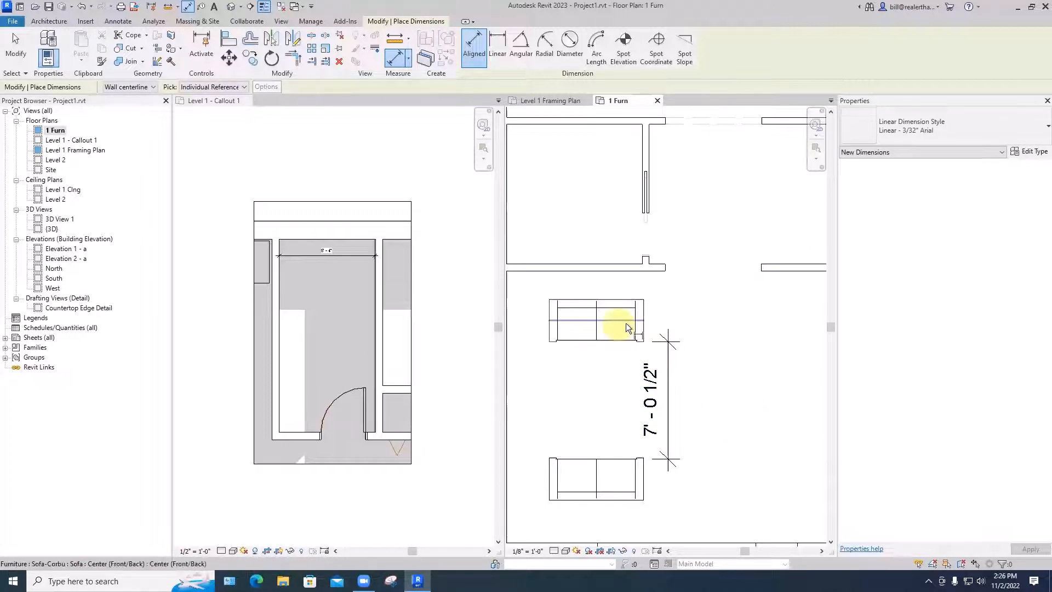
pyautogui.press('Escape')
pyautogui.press('Escape')
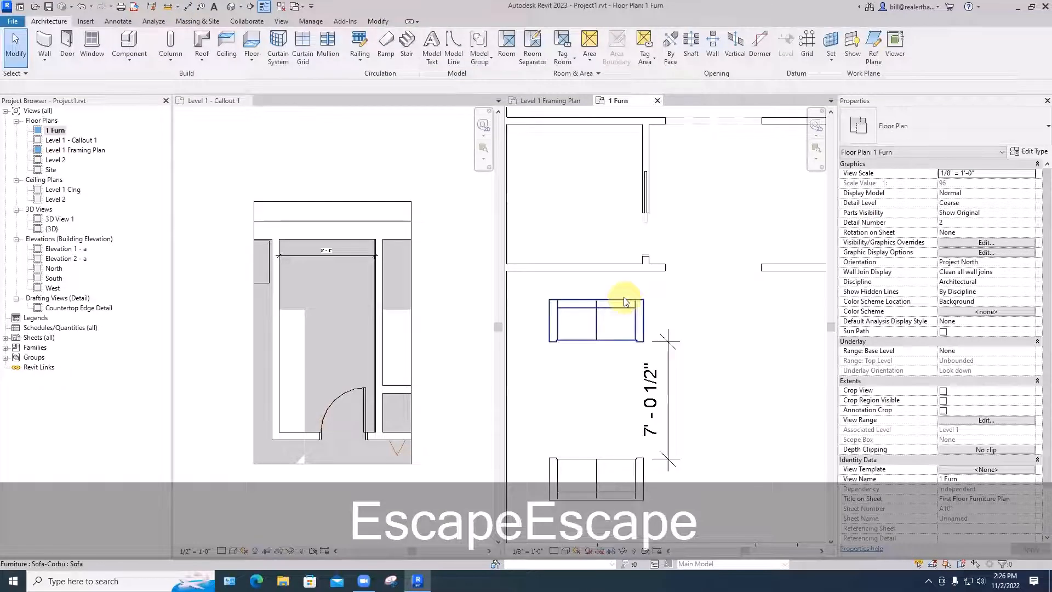
# Step: Test the locked dimension by shifting the upper sofa down and sideways, and undo the last sideways move
pyautogui.click(625, 304)
pyautogui.moveTo(629, 315); pyautogui.dragTo(696, 319)
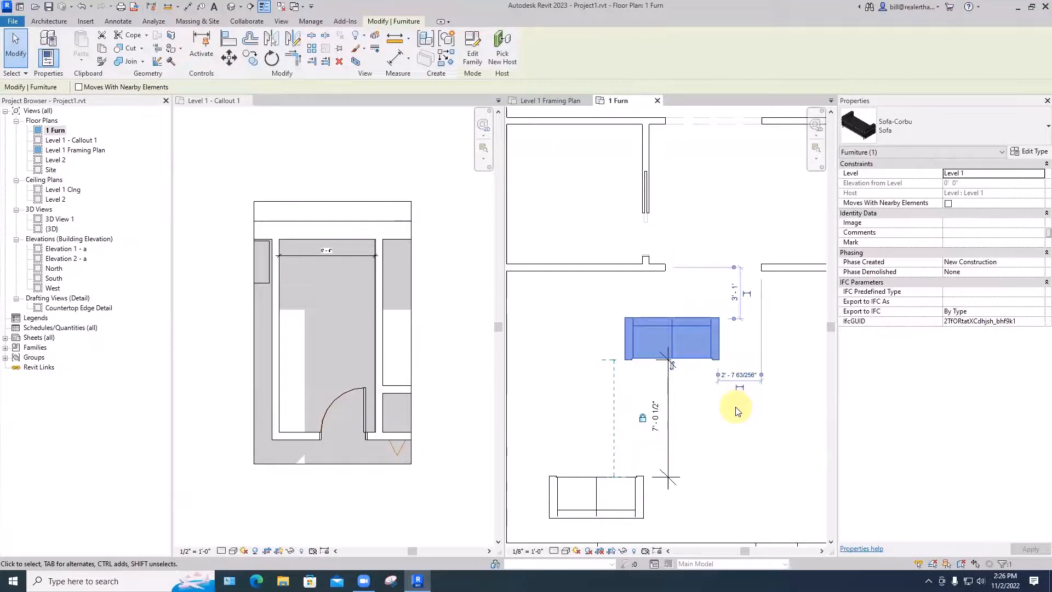
pyautogui.hotkey('ctrl', 'z')
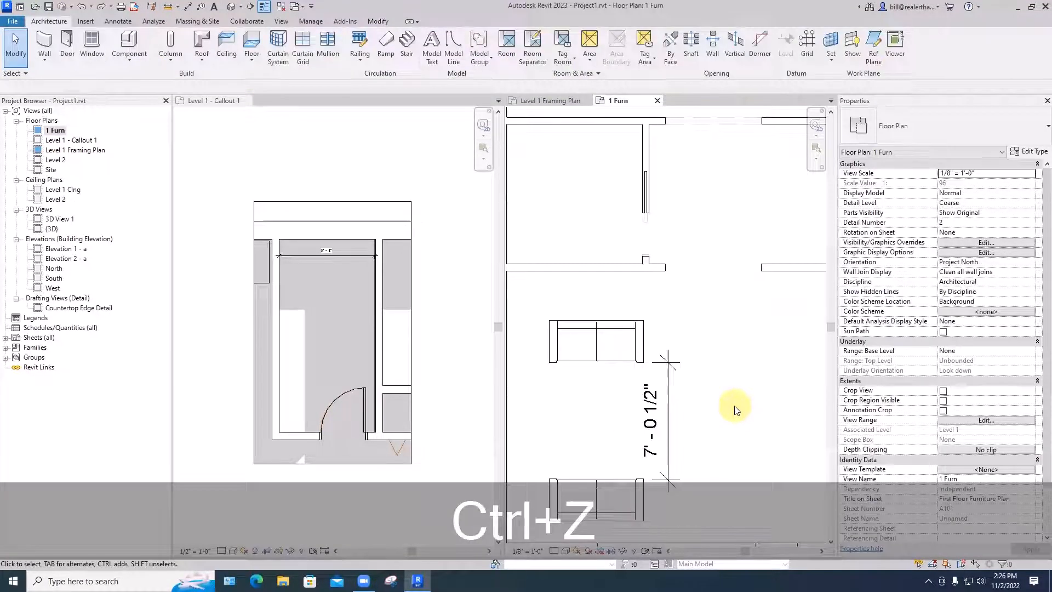
# Step: Reveal the constraints in the Level 1 - Callout 1 view and return to the 1 Furn plan
pyautogui.scroll(-3, 735, 409)
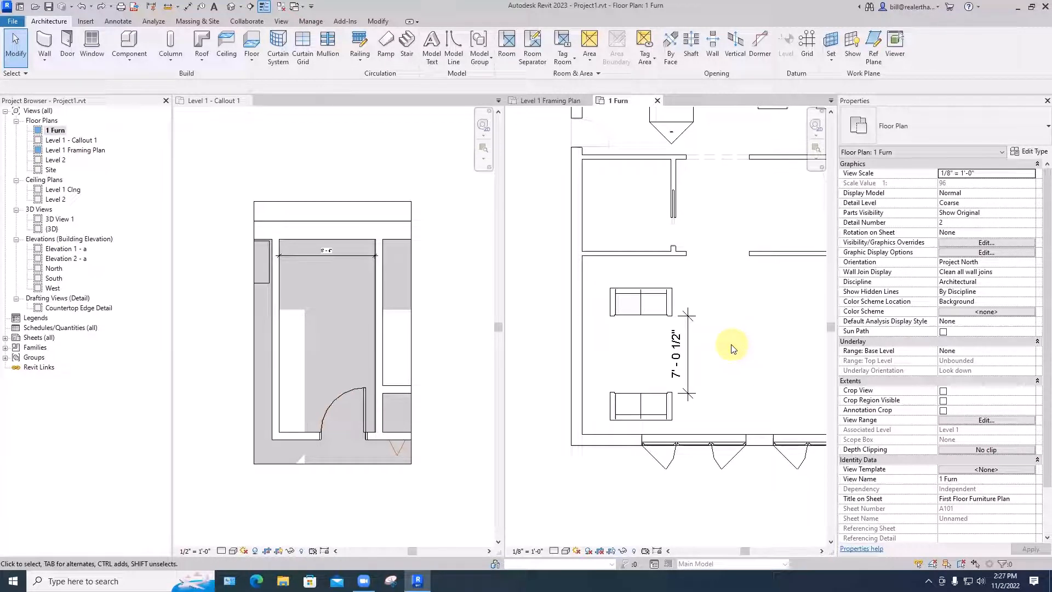
pyautogui.click(324, 550)
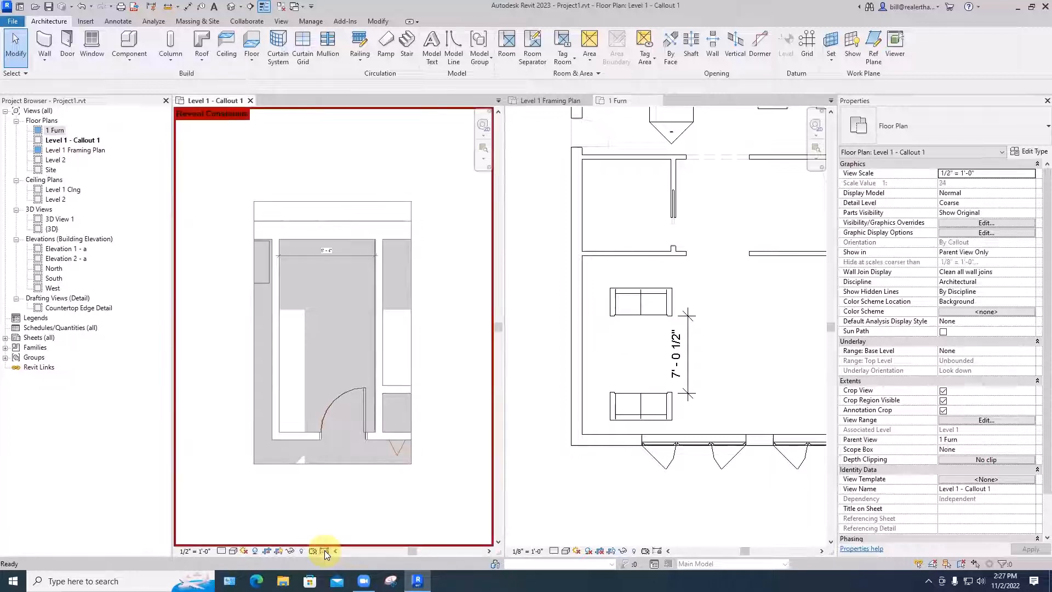
pyautogui.click(730, 408)
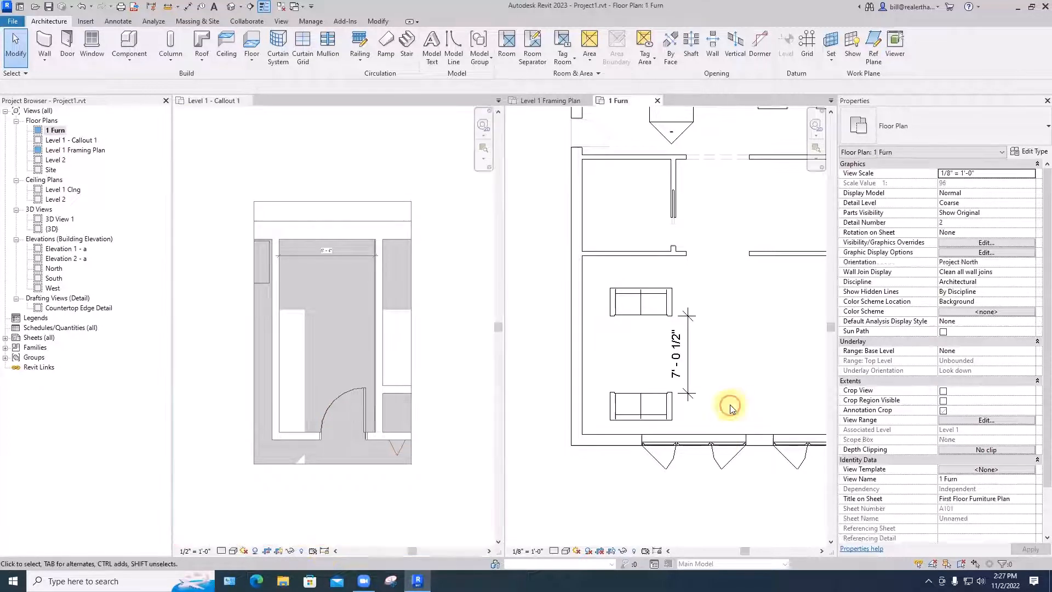
# Step: Toggle Reveal Constraints in the 1 Furn plan to examine the sofa constraint, leaving the mode off
pyautogui.click(656, 551)
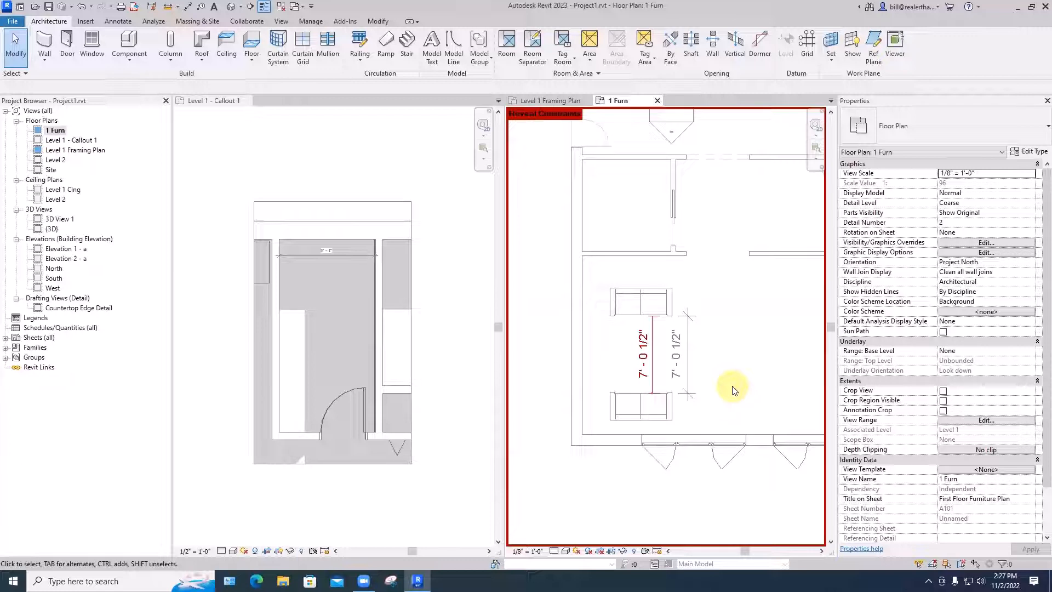
pyautogui.click(657, 550)
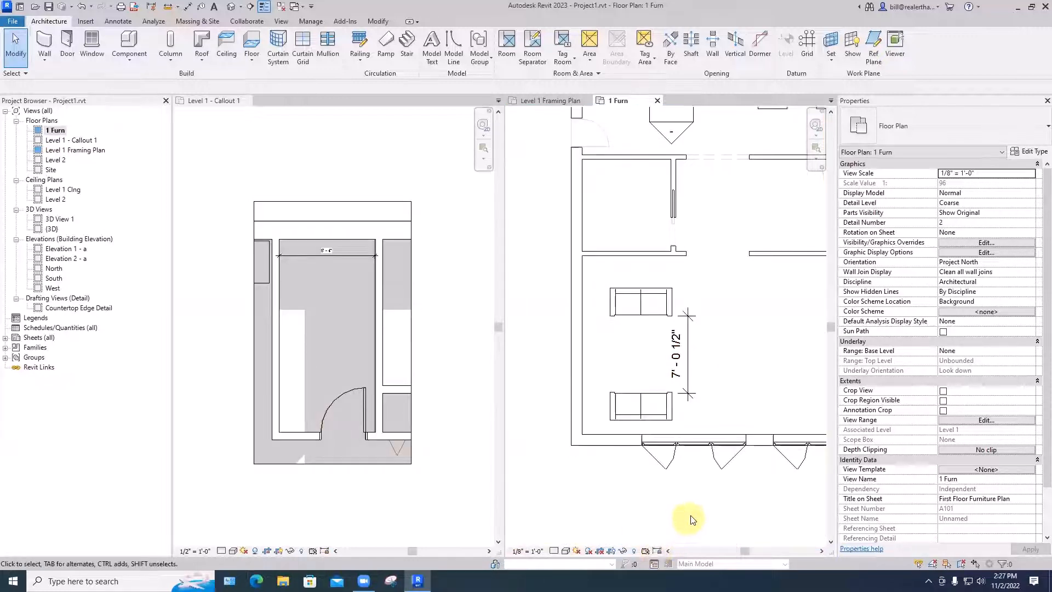
pyautogui.click(657, 551)
pyautogui.click(657, 551)
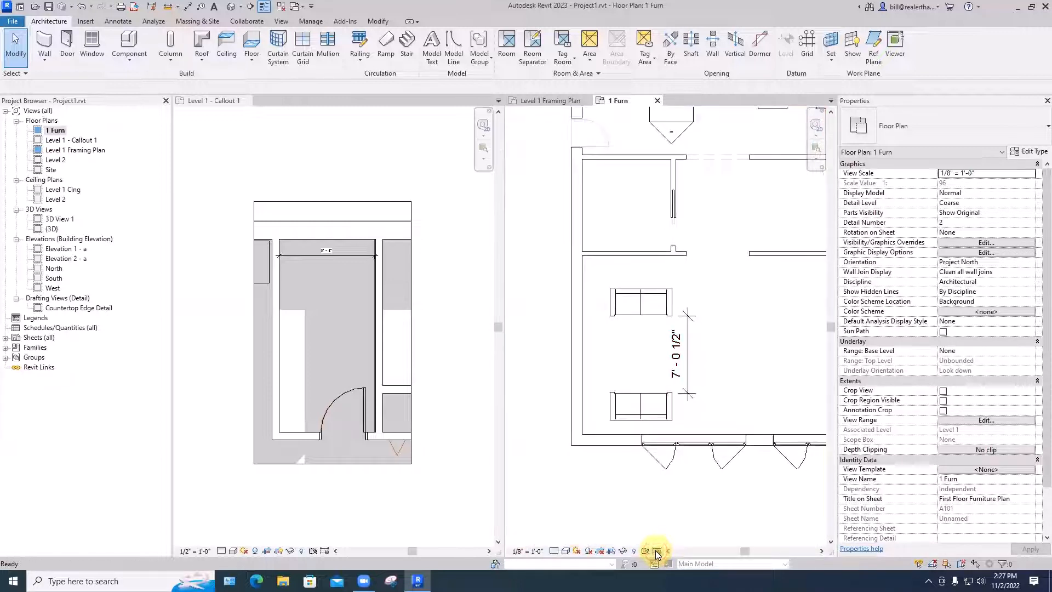
pyautogui.click(658, 551)
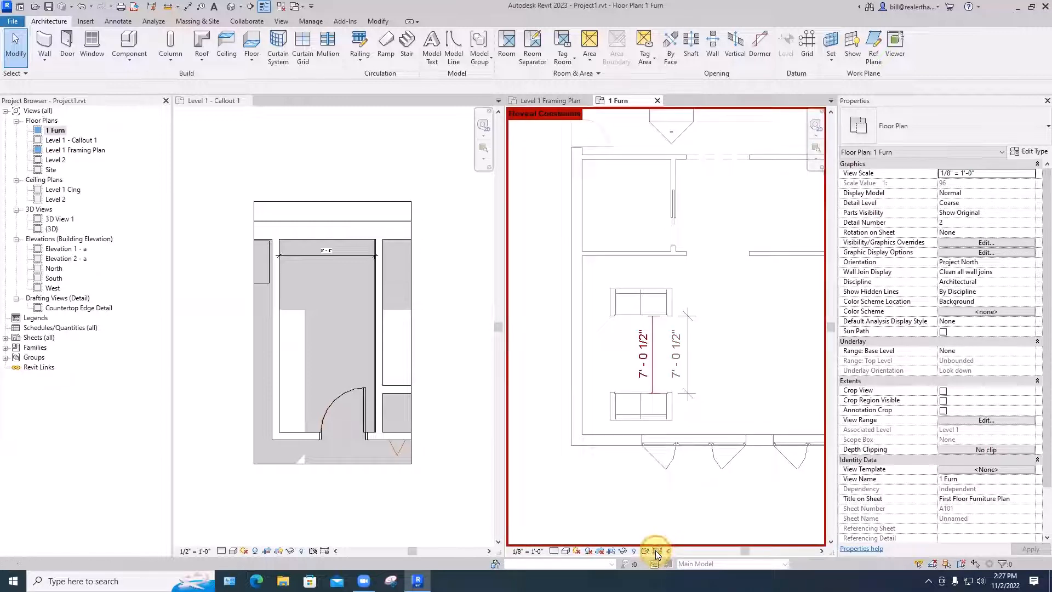
pyautogui.click(657, 551)
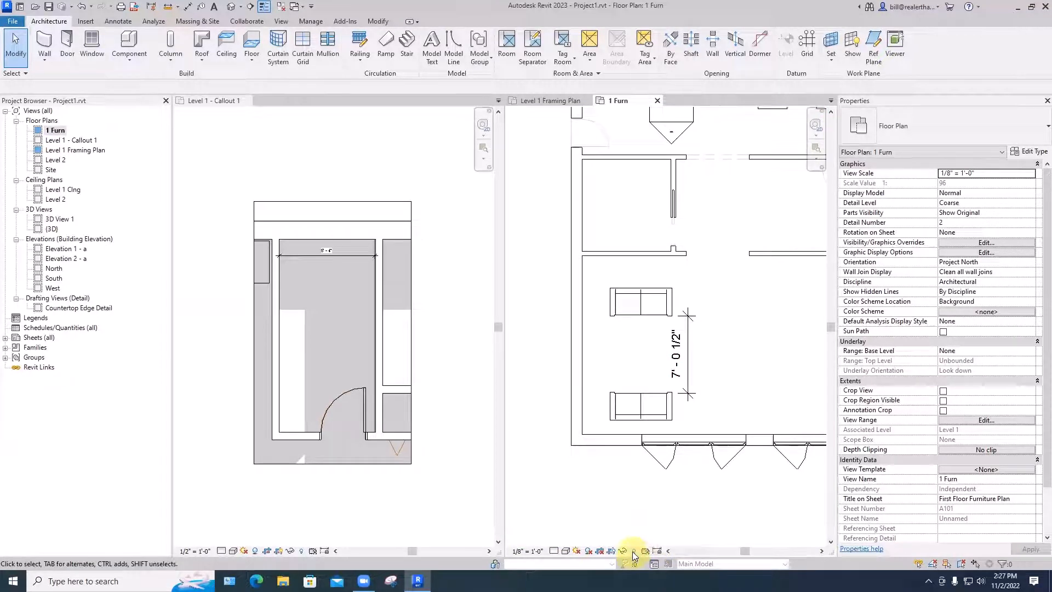
# Step: Reveal the hidden elements in the 1 Furn plan and return to the normal display
pyautogui.click(633, 551)
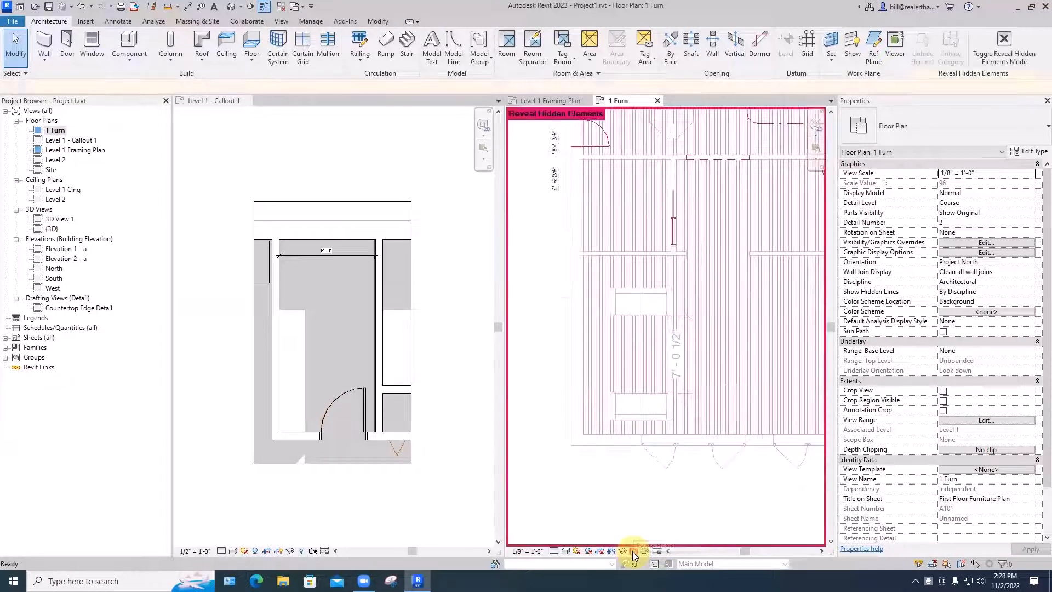
pyautogui.click(633, 551)
pyautogui.click(633, 551)
pyautogui.click(633, 551)
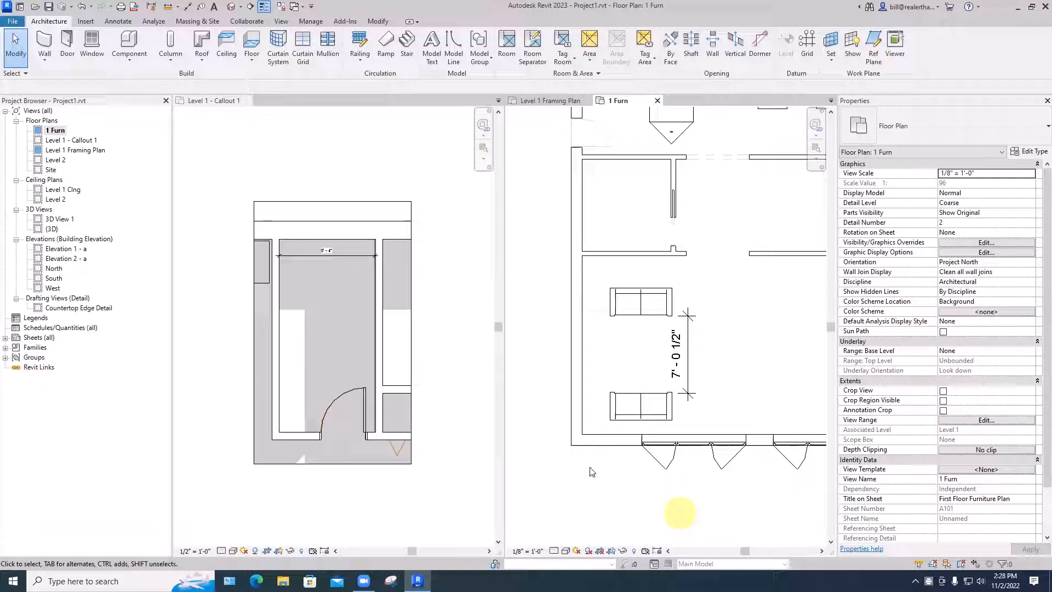
# Step: Close the 1 Furn plan and open the Level 2 ceiling plan, Level 1 Framing Plan, Level 1 - Callout 1, Elevation 2 - a and South views
pyautogui.click(657, 101)
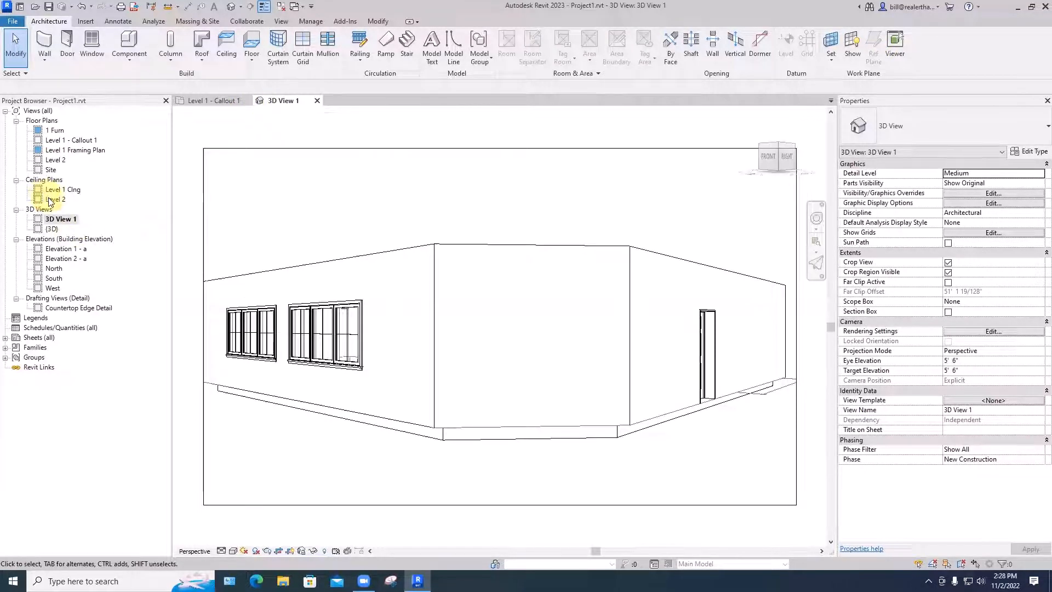
pyautogui.doubleClick(55, 200)
pyautogui.doubleClick(71, 150)
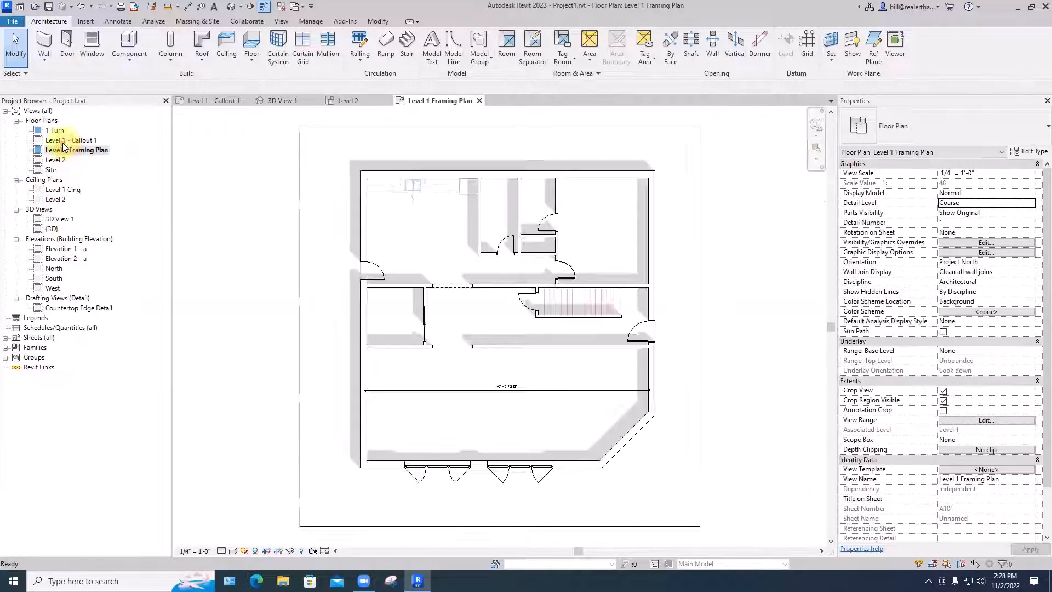
pyautogui.doubleClick(71, 141)
pyautogui.doubleClick(62, 258)
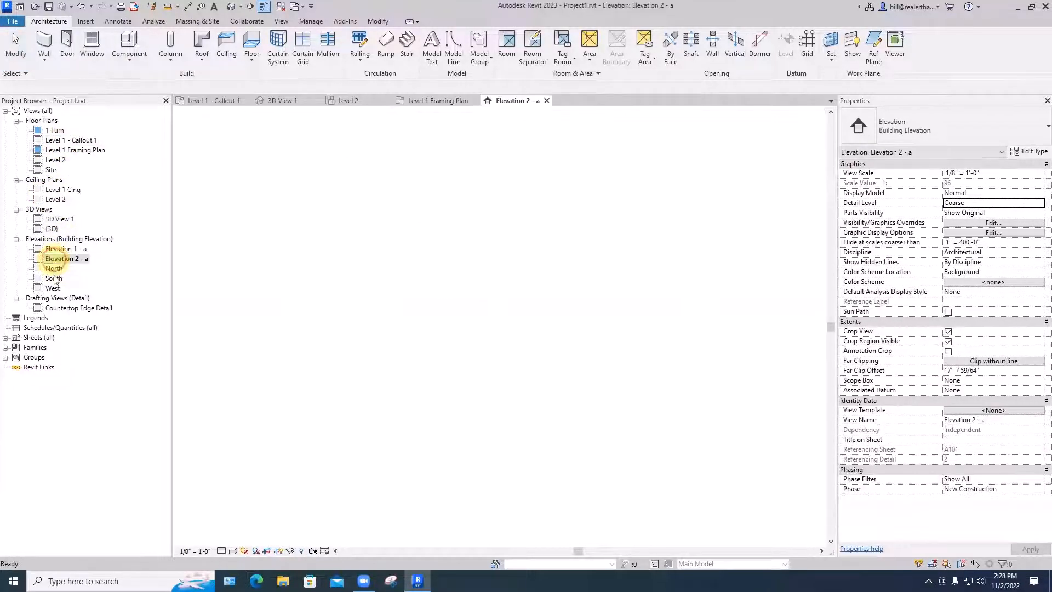
pyautogui.doubleClick(55, 278)
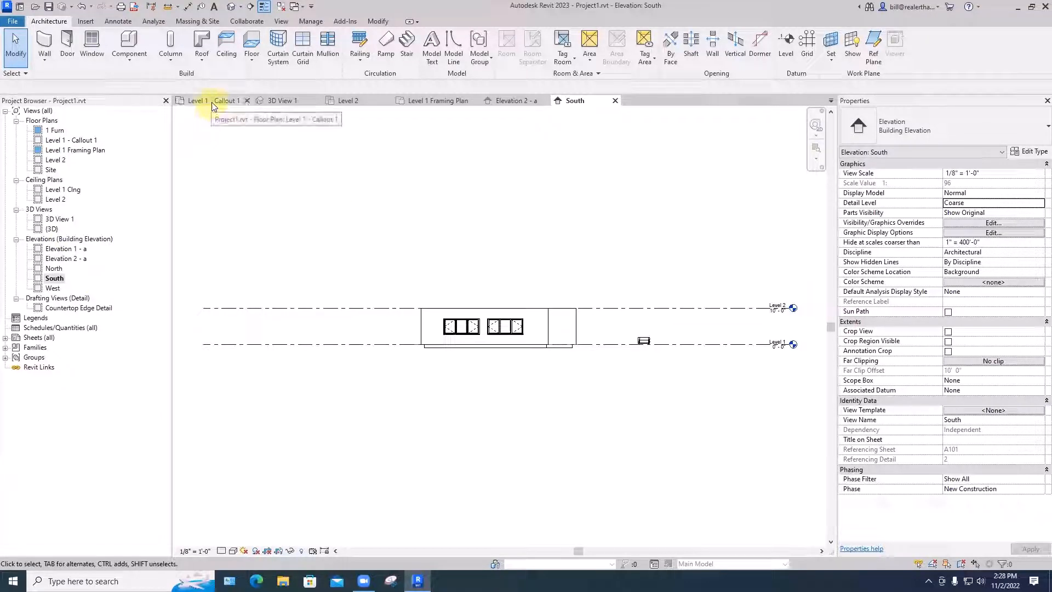
# Step: Open the default {3D} view and close all inactive views
pyautogui.click(271, 104)
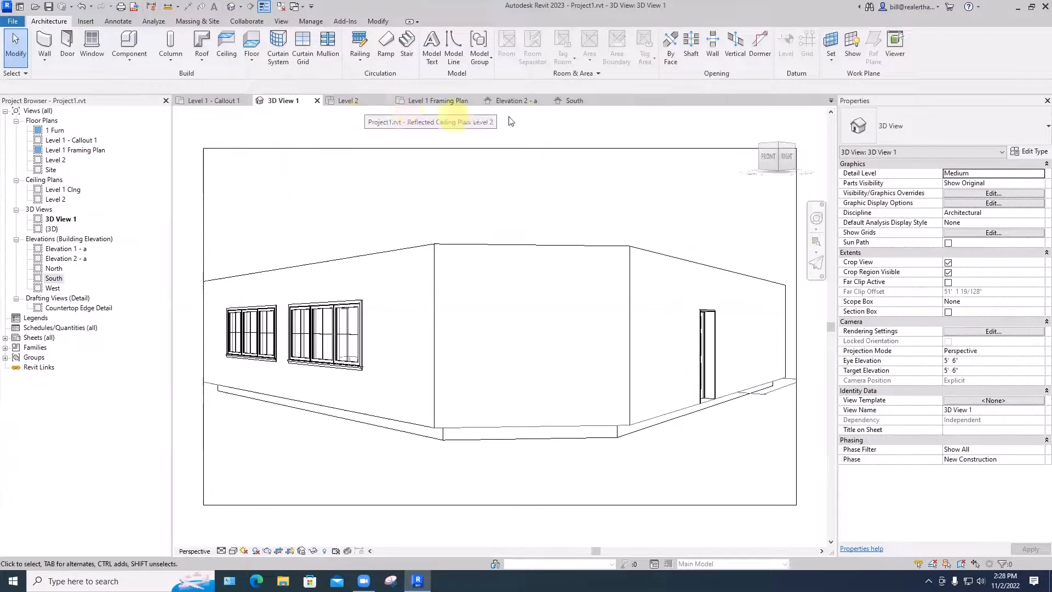
pyautogui.doubleClick(51, 228)
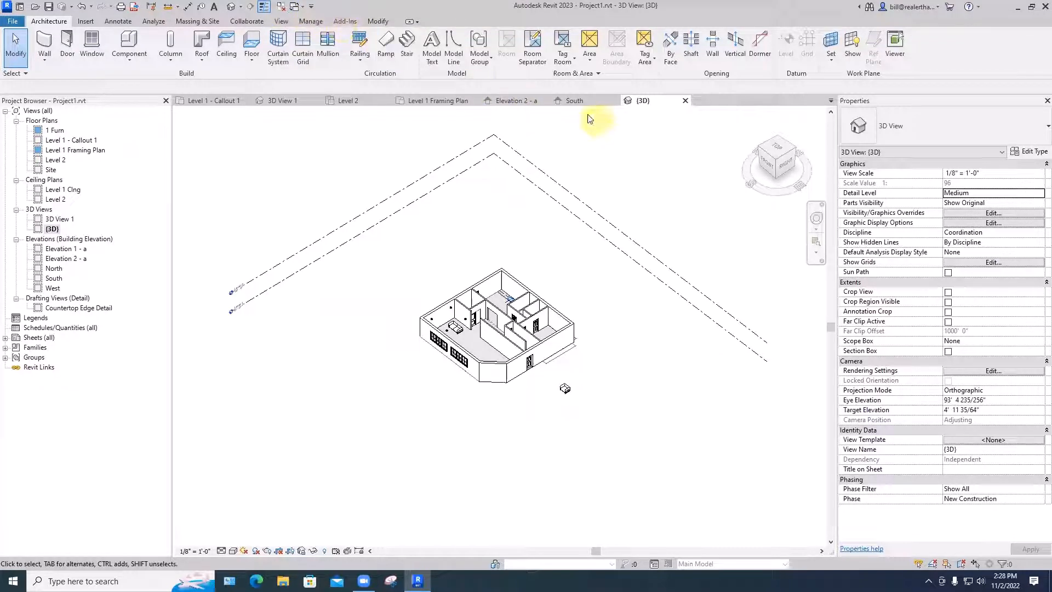
pyautogui.click(283, 8)
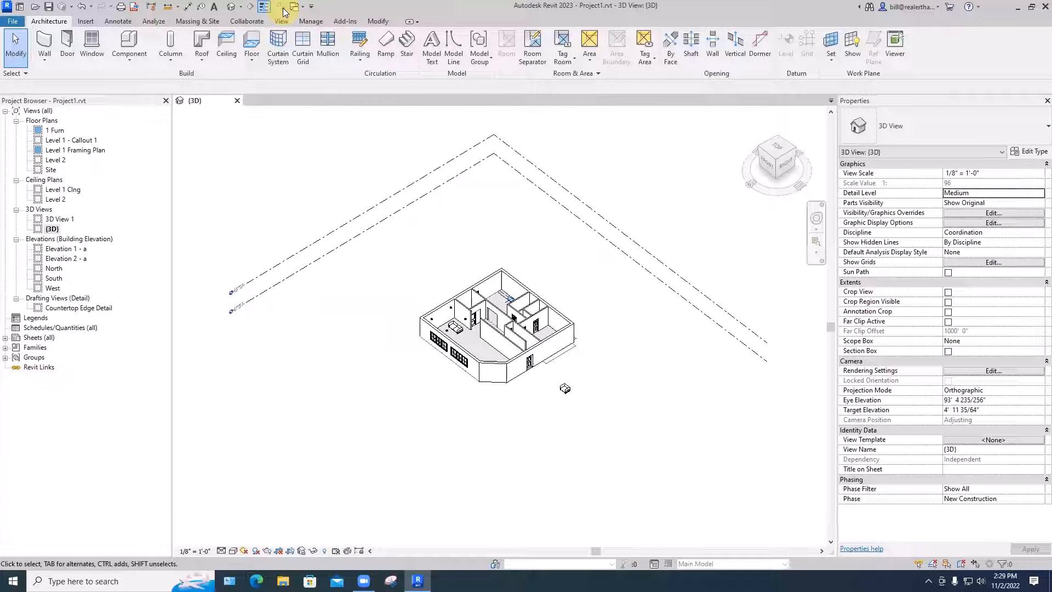
# Step: Set the scale of the {3D} view to 1/4" = 1'-0"
pyautogui.scroll(5, 494, 353)
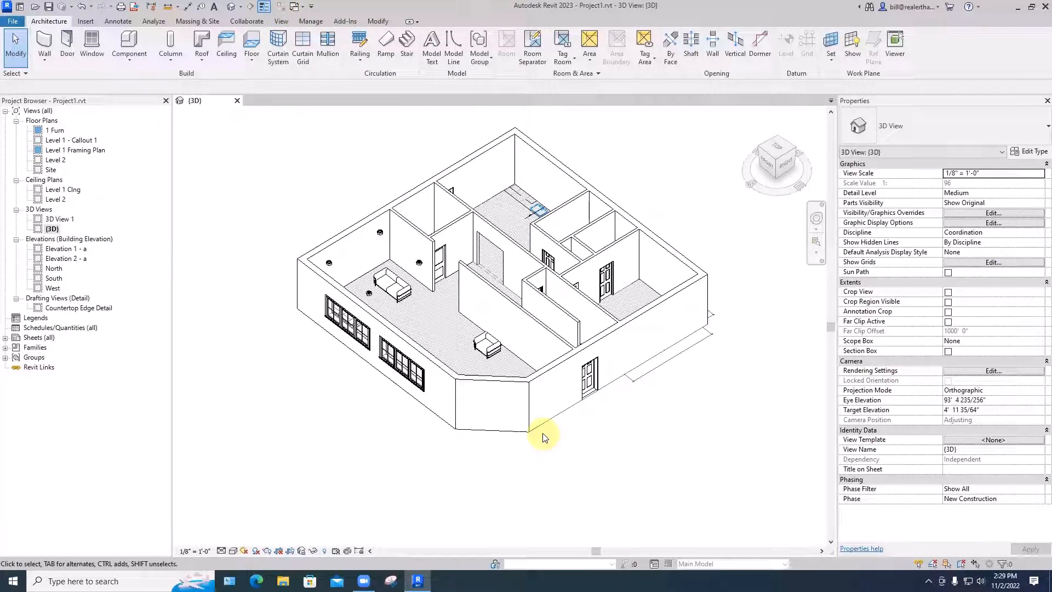
pyautogui.click(194, 550)
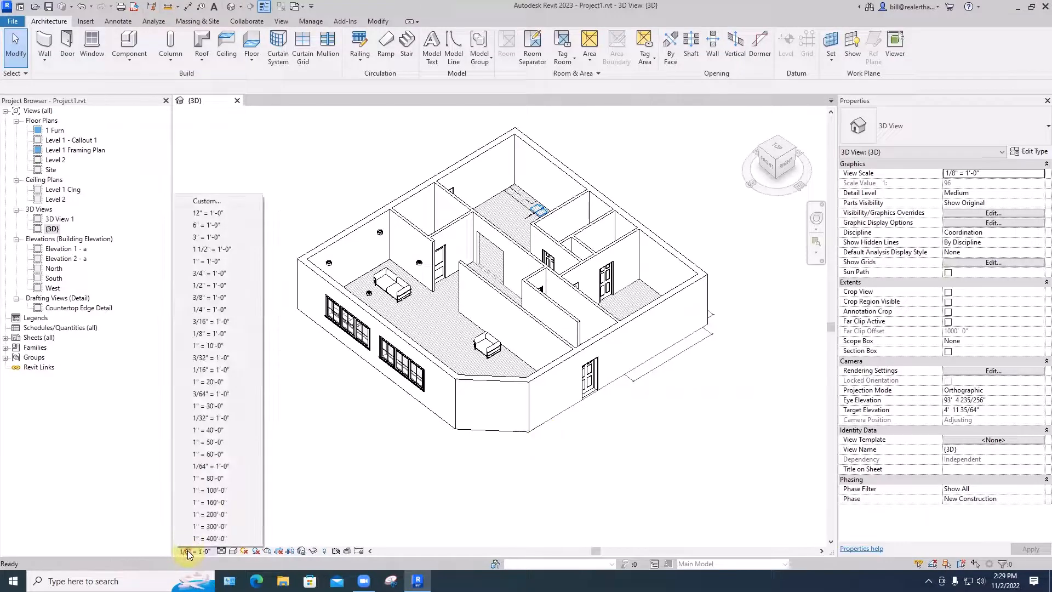
pyautogui.click(212, 310)
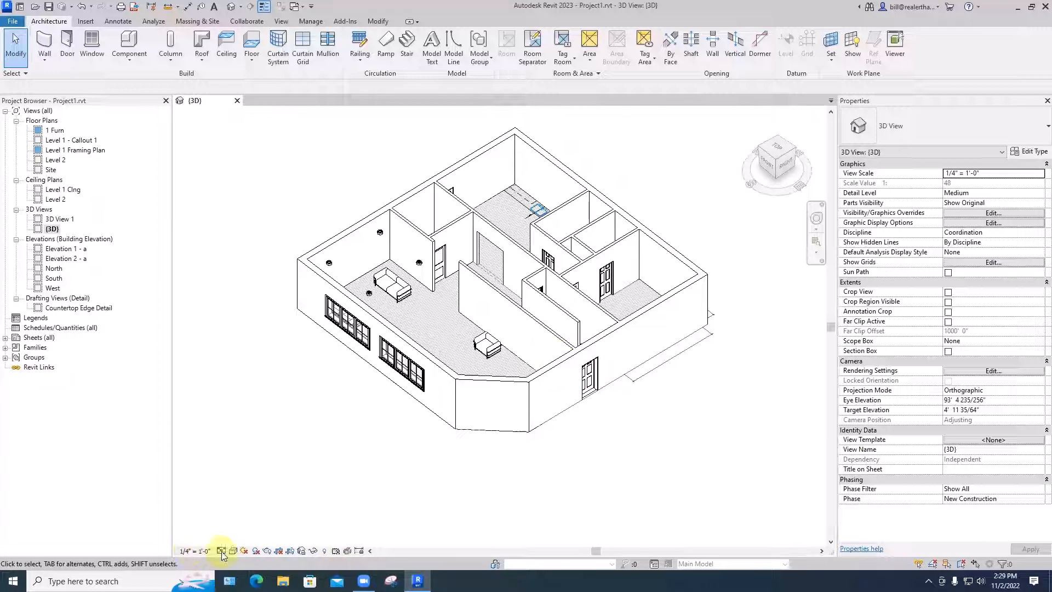
# Step: Set the detail level of the {3D} view to Coarse
pyautogui.scroll(5, 480, 398)
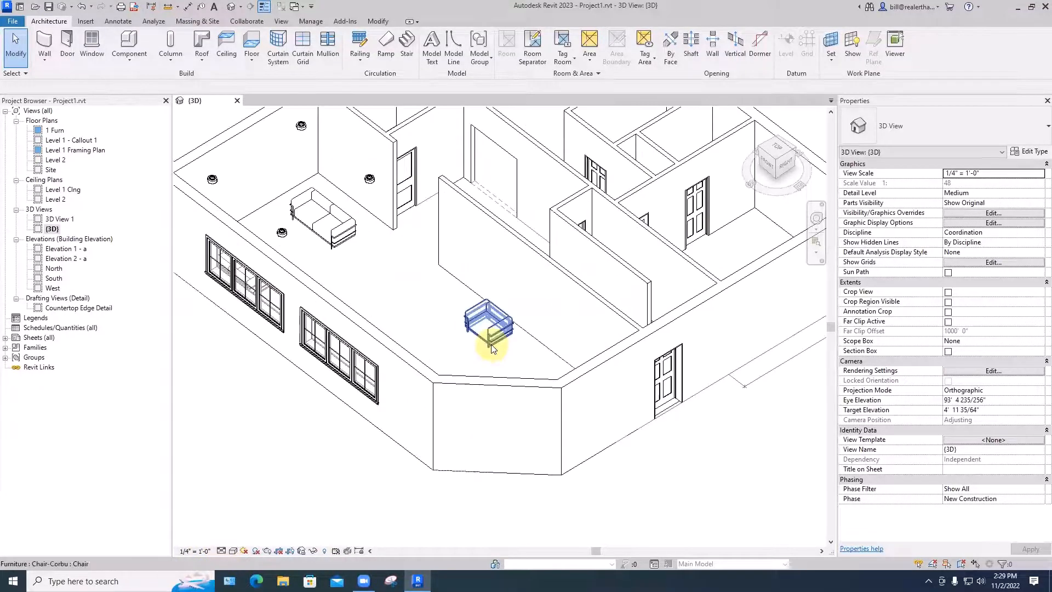
pyautogui.click(221, 550)
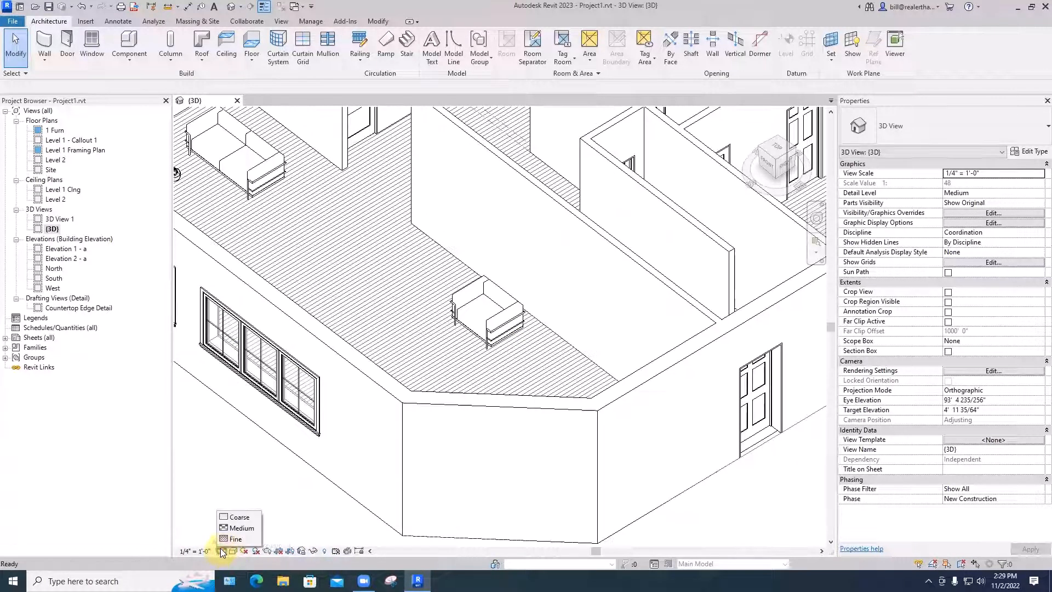
pyautogui.click(237, 517)
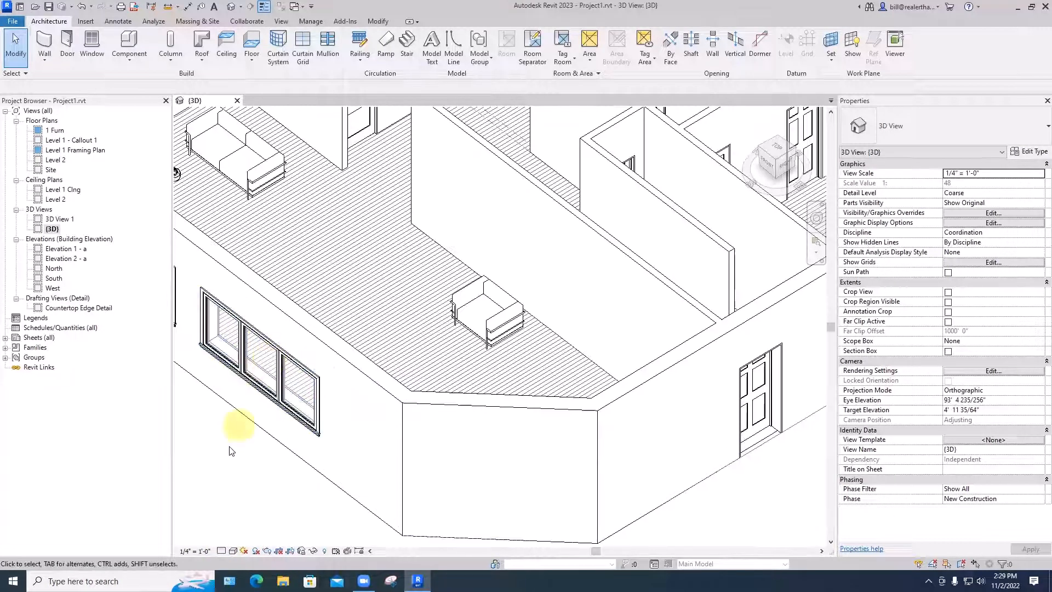
# Step: Switch the detail level of the {3D} view to Fine, return it to Coarse, and set it to Fine again
pyautogui.click(222, 550)
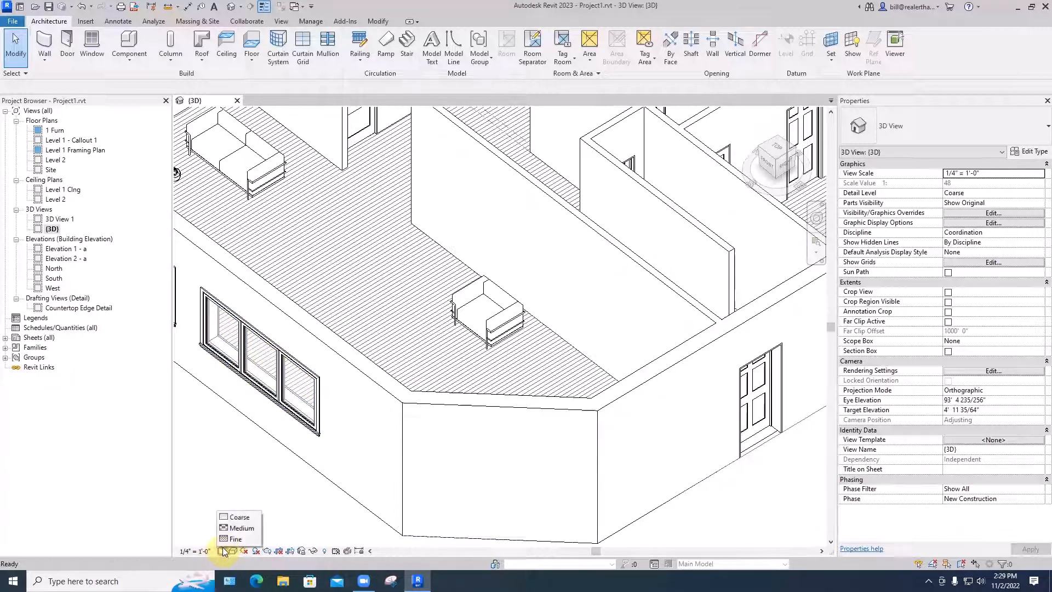
pyautogui.click(228, 540)
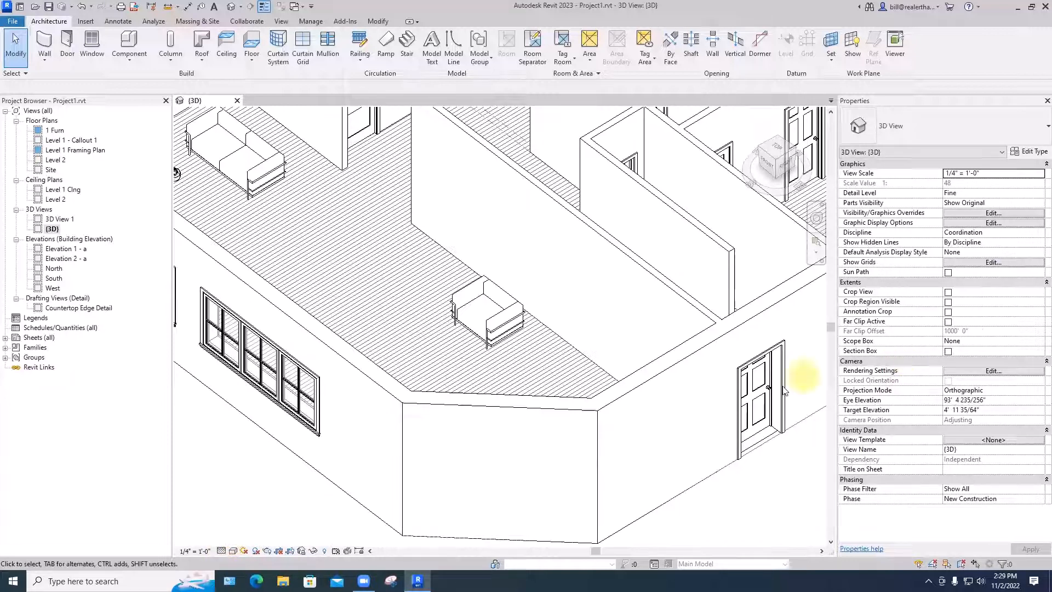
pyautogui.click(221, 550)
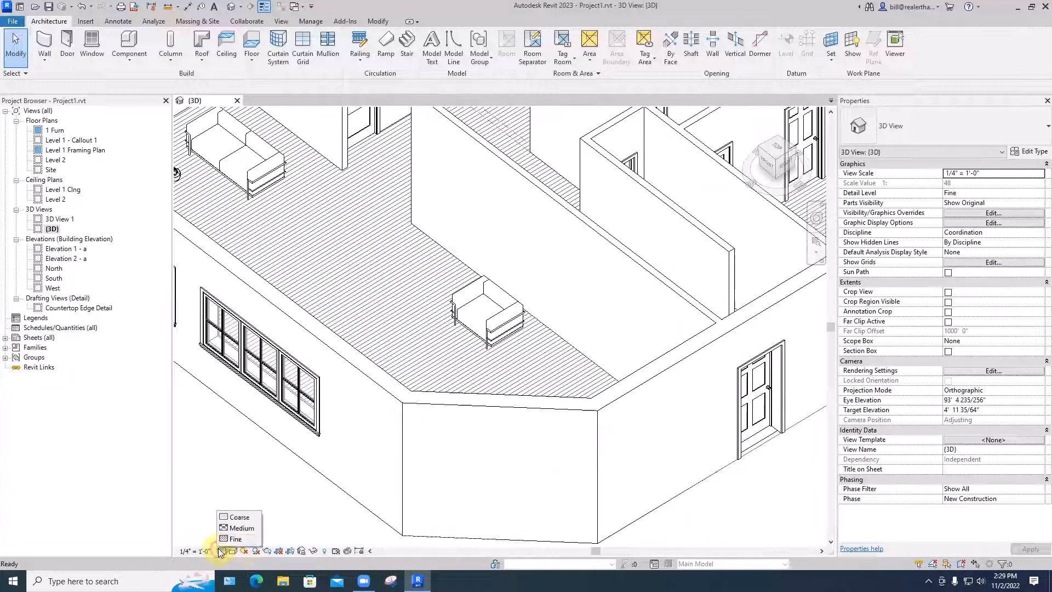
pyautogui.click(230, 517)
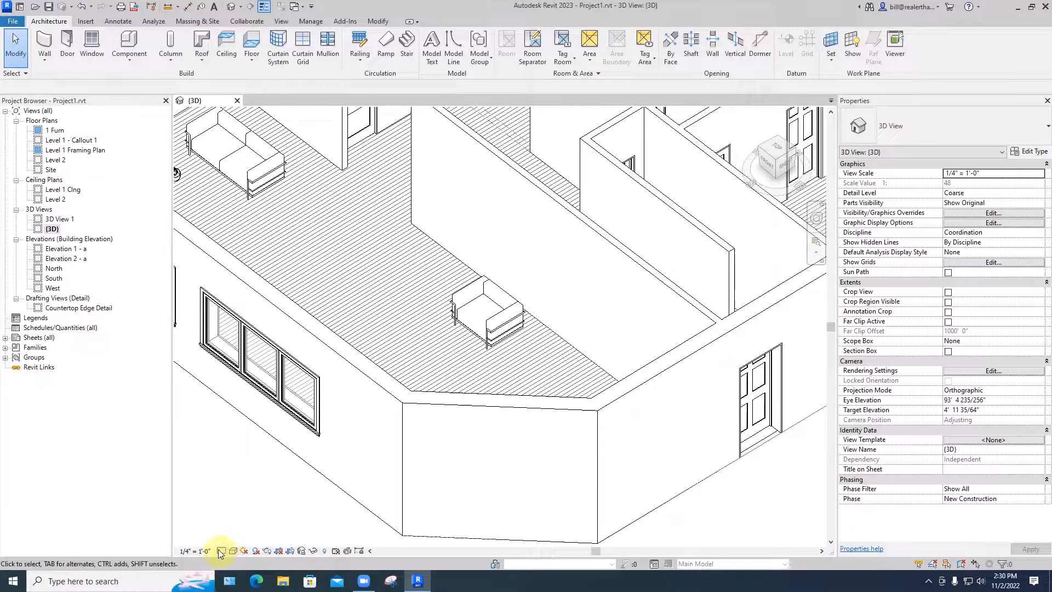
pyautogui.click(221, 551)
pyautogui.click(231, 540)
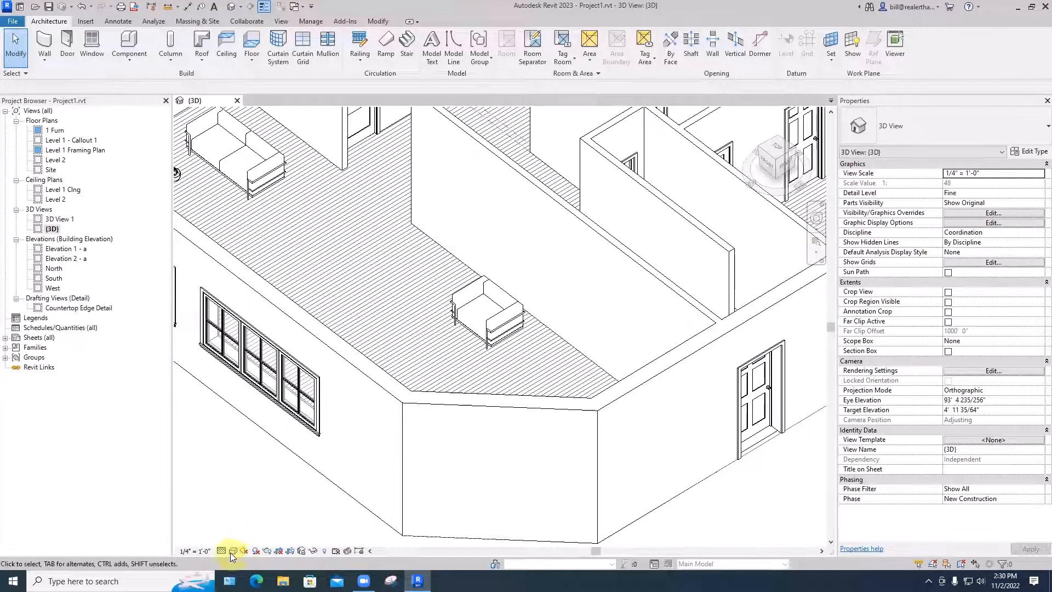
# Step: Display the {3D} view in the Wireframe visual style, orbit around the whole building, and return the style to Hidden Line
pyautogui.click(232, 551)
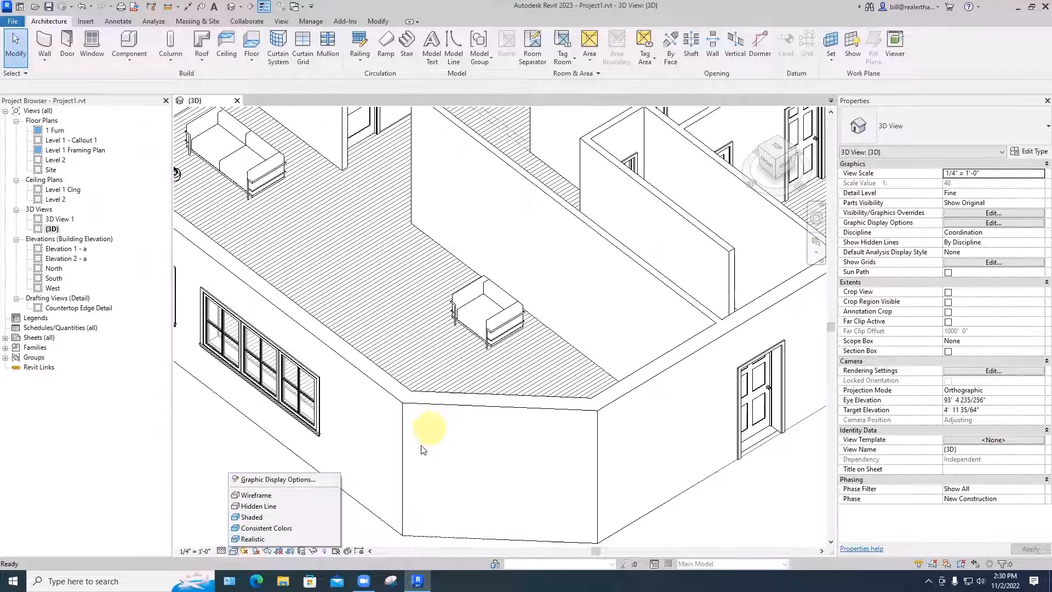
pyautogui.click(256, 494)
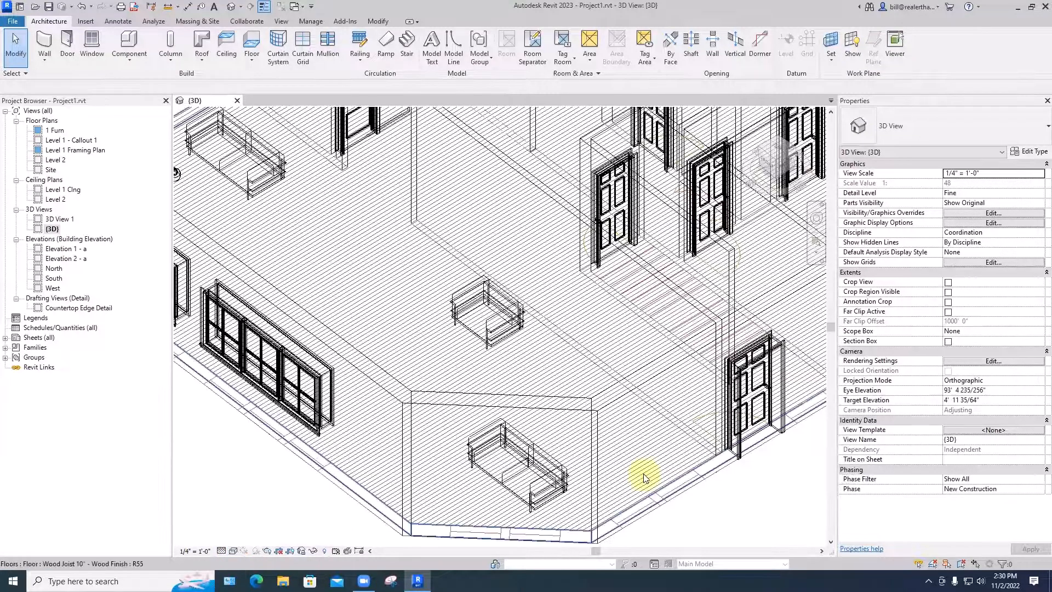
pyautogui.scroll(-5, 645, 478)
pyautogui.moveTo(674, 493); pyautogui.dragTo(665, 469, button='middle')
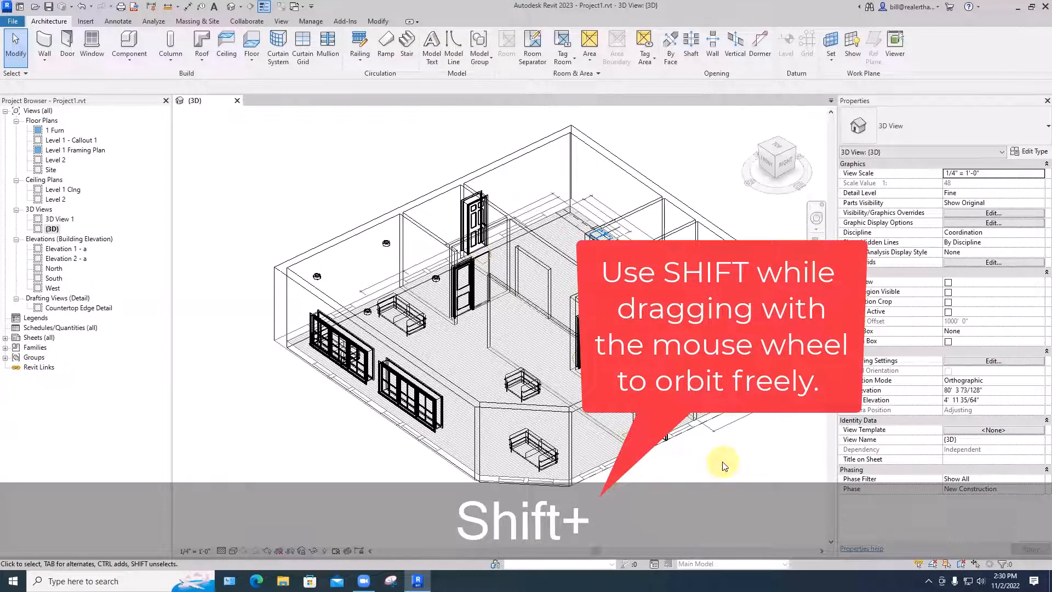
pyautogui.keyDown('shift'); pyautogui.moveTo(724, 465); pyautogui.dragTo(711, 447, button='middle'); pyautogui.keyUp('shift')
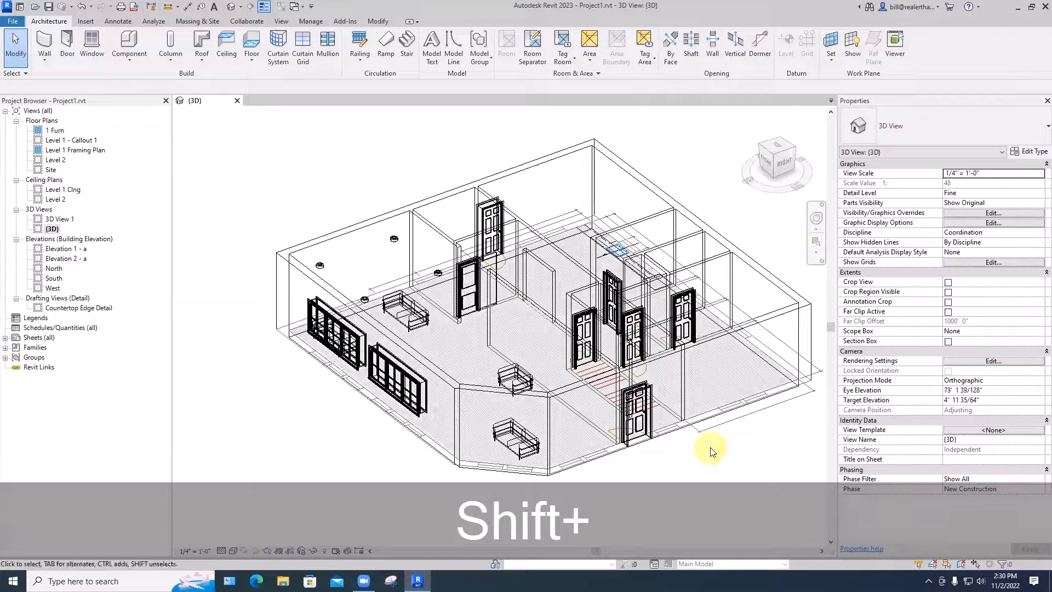
pyautogui.click(236, 551)
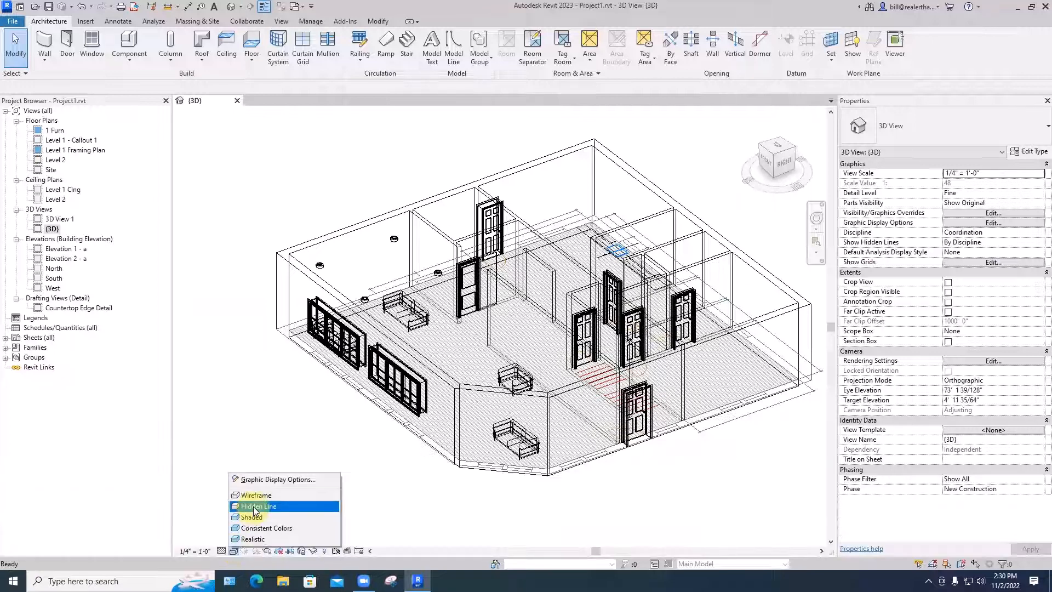
pyautogui.click(255, 507)
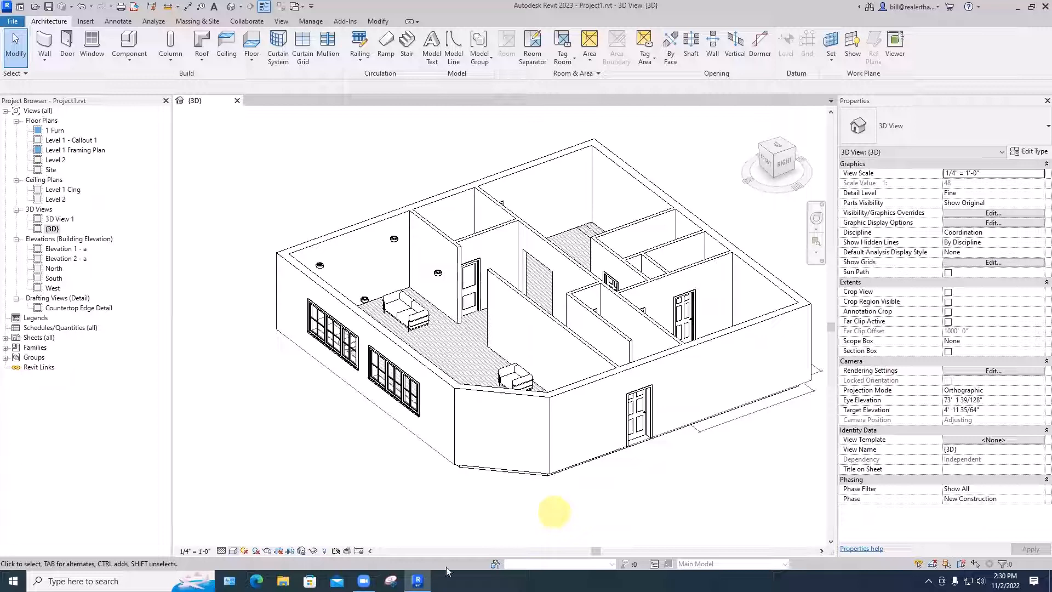
# Step: Apply a transparency of 42 in the {3D} view's graphic display options and orbit around the see-through model
pyautogui.click(233, 551)
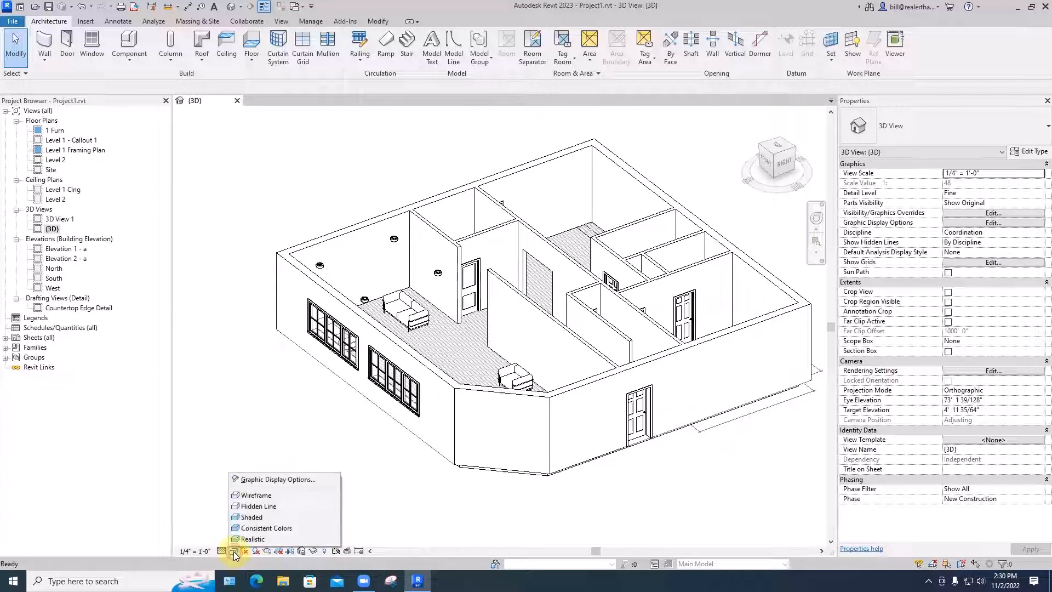
pyautogui.click(254, 480)
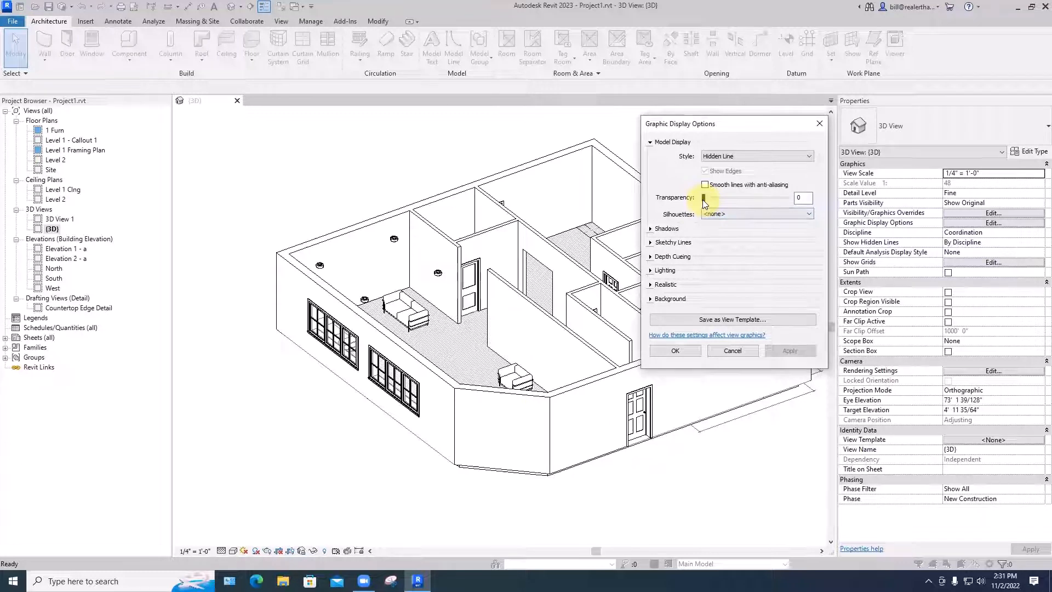
pyautogui.moveTo(703, 199); pyautogui.dragTo(738, 198)
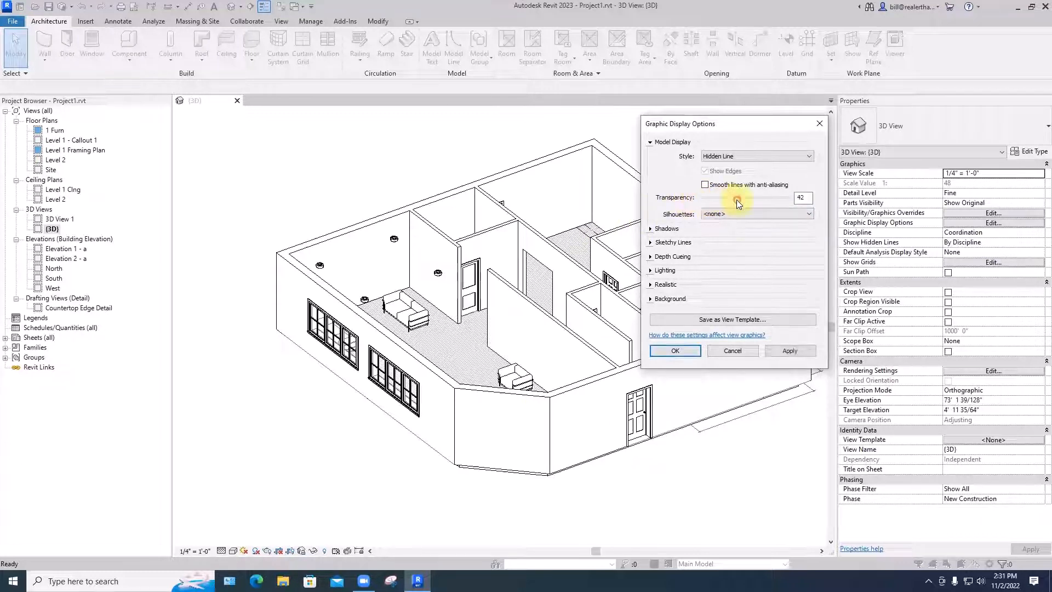
pyautogui.click(790, 350)
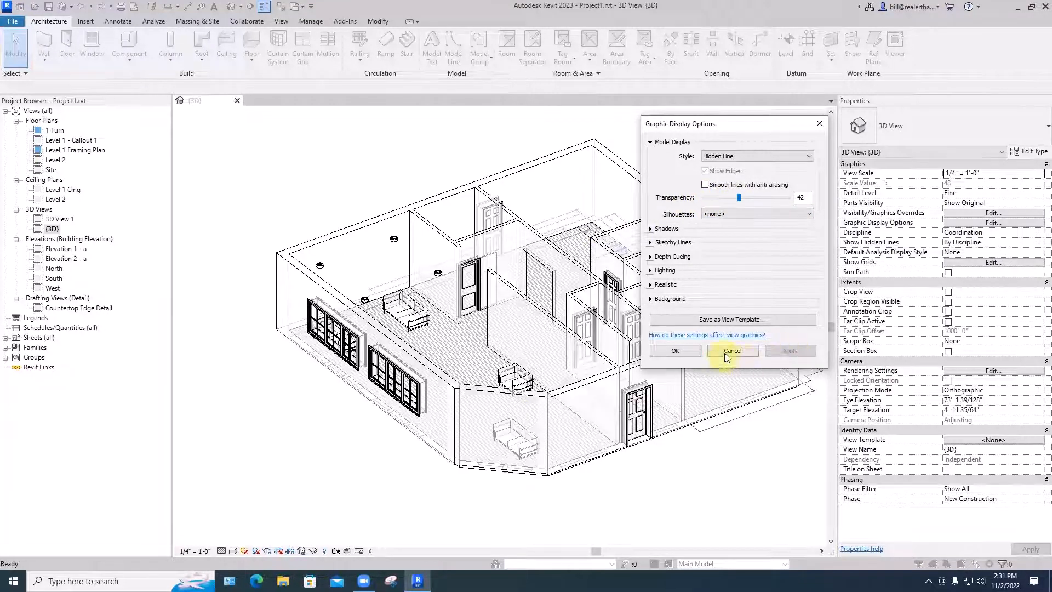
pyautogui.click(678, 350)
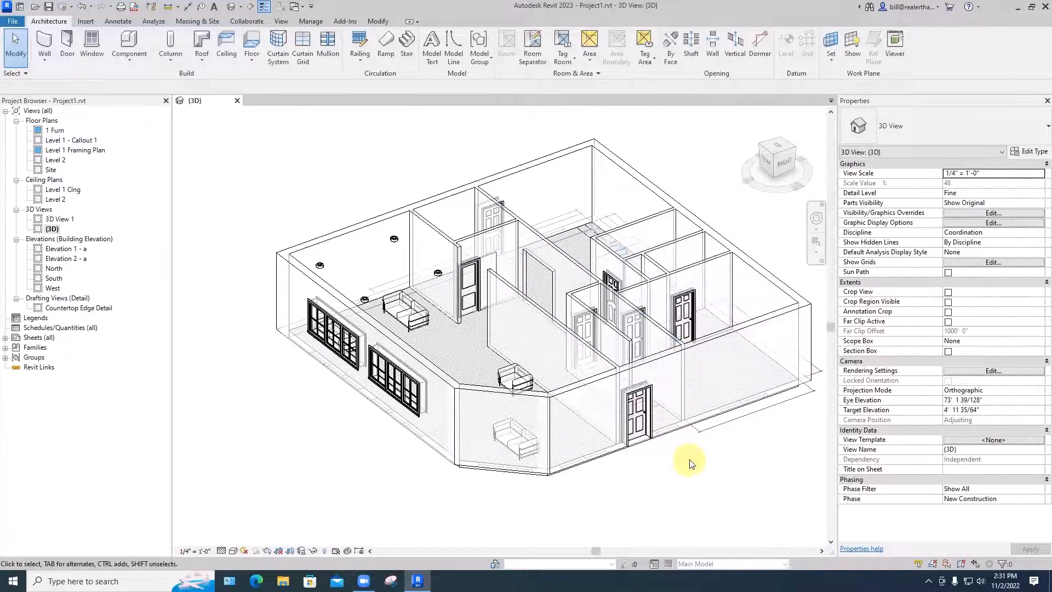
pyautogui.moveTo(688, 459)
pyautogui.keyDown('shift'); pyautogui.mouseDown(button='middle')
pyautogui.moveTo(636, 474)
pyautogui.moveTo(688, 461)
pyautogui.moveTo(697, 469)
pyautogui.mouseUp(button='middle'); pyautogui.keyUp('shift')
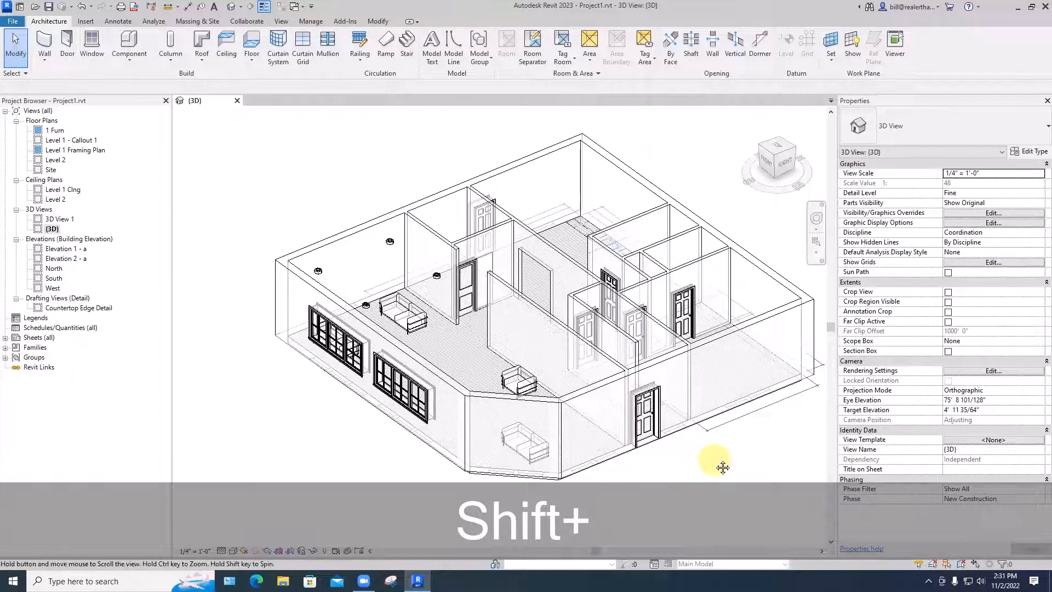
pyautogui.moveTo(722, 464); pyautogui.dragTo(759, 442, button='middle')
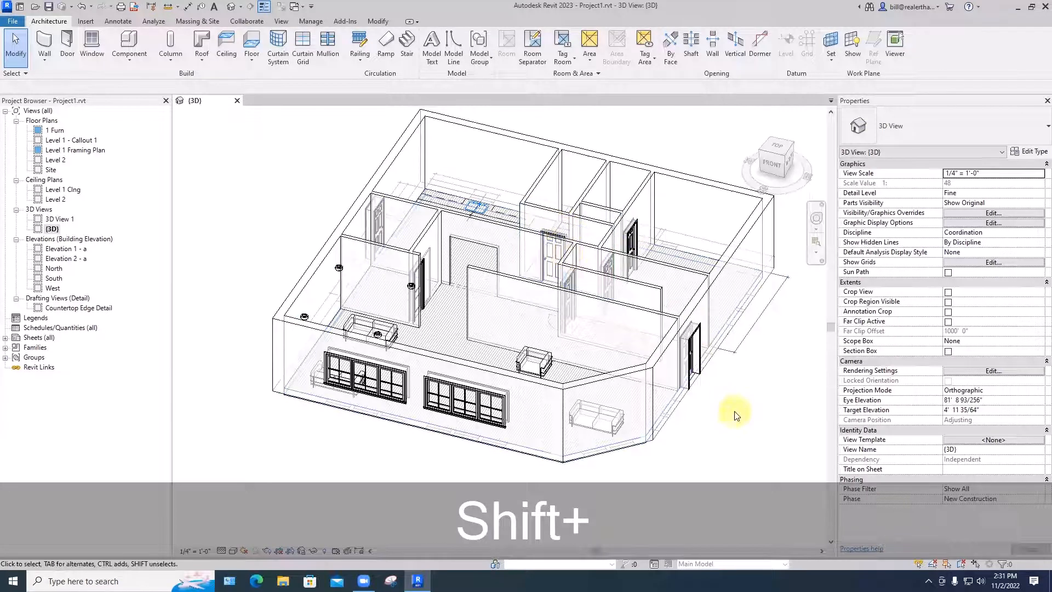
pyautogui.keyDown('shift'); pyautogui.moveTo(746, 418); pyautogui.dragTo(611, 474, button='middle'); pyautogui.keyUp('shift')
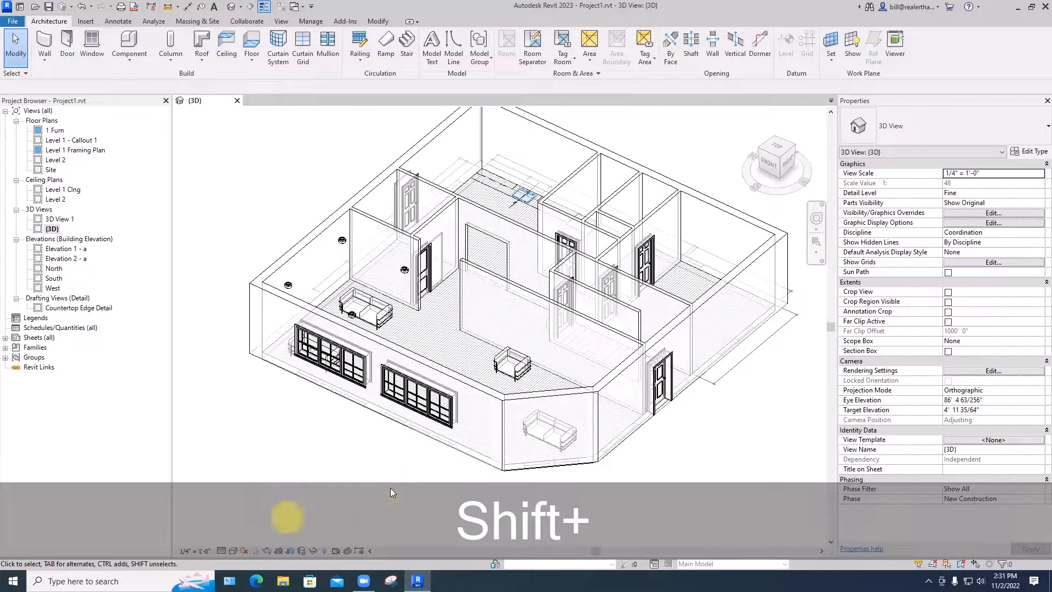
# Step: Reset the {3D} view's transparency to 0 and apply Cast Shadows in the graphic display options
pyautogui.click(233, 551)
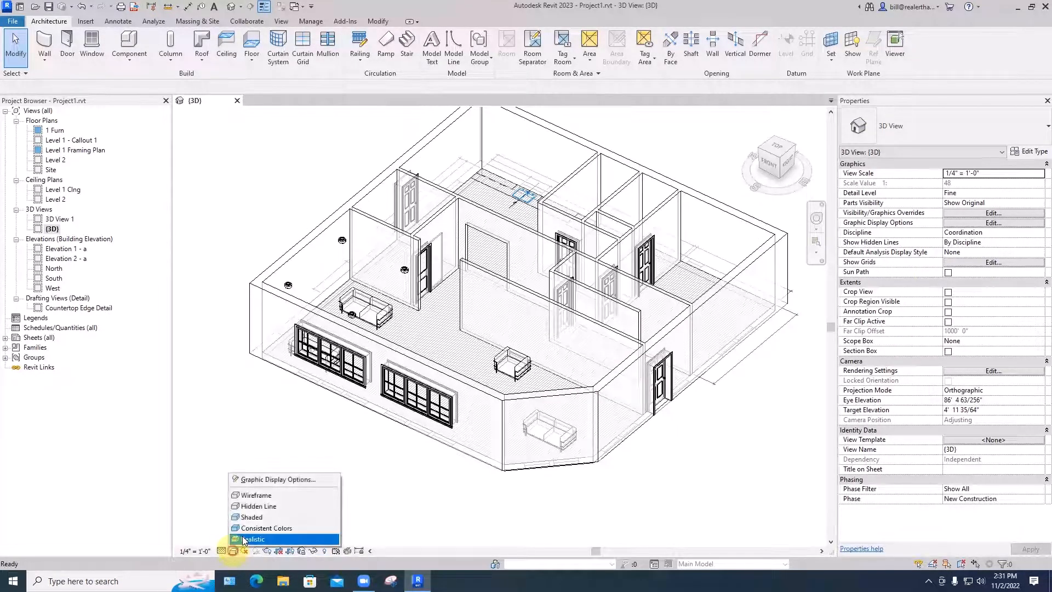
pyautogui.click(266, 480)
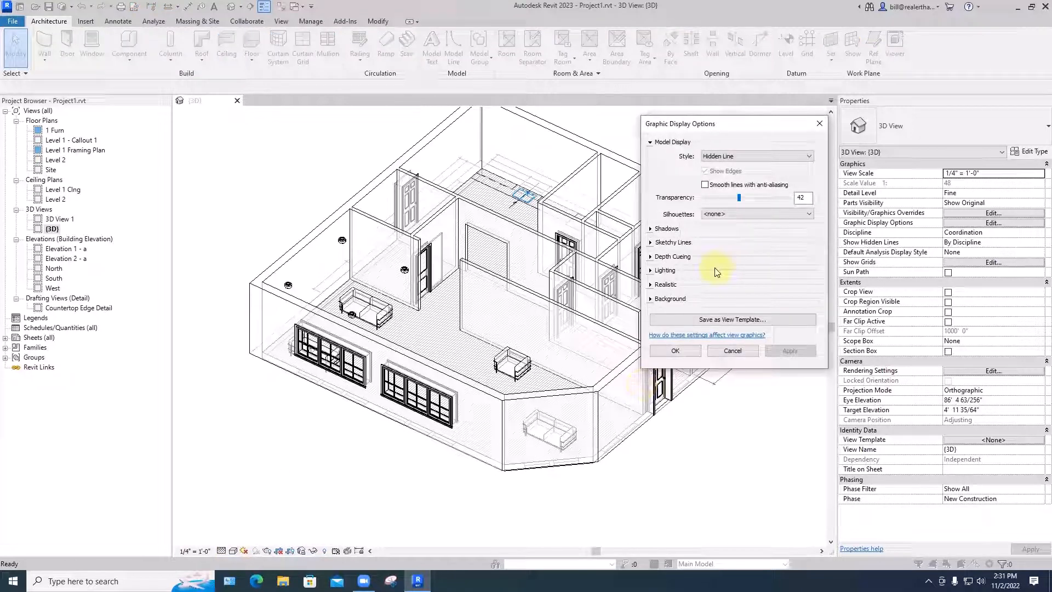
pyautogui.click(651, 228)
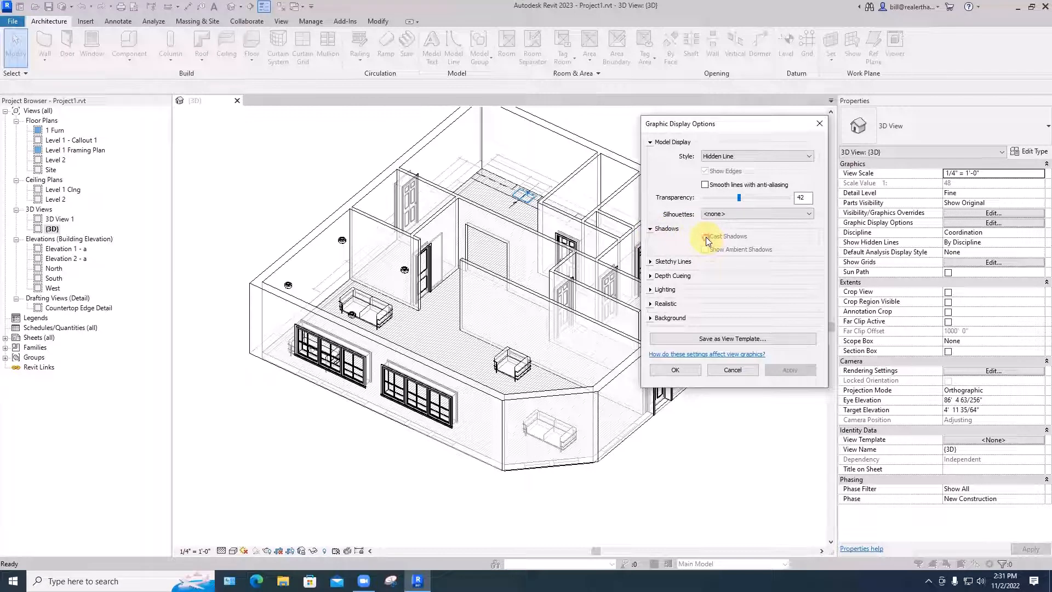
pyautogui.click(651, 290)
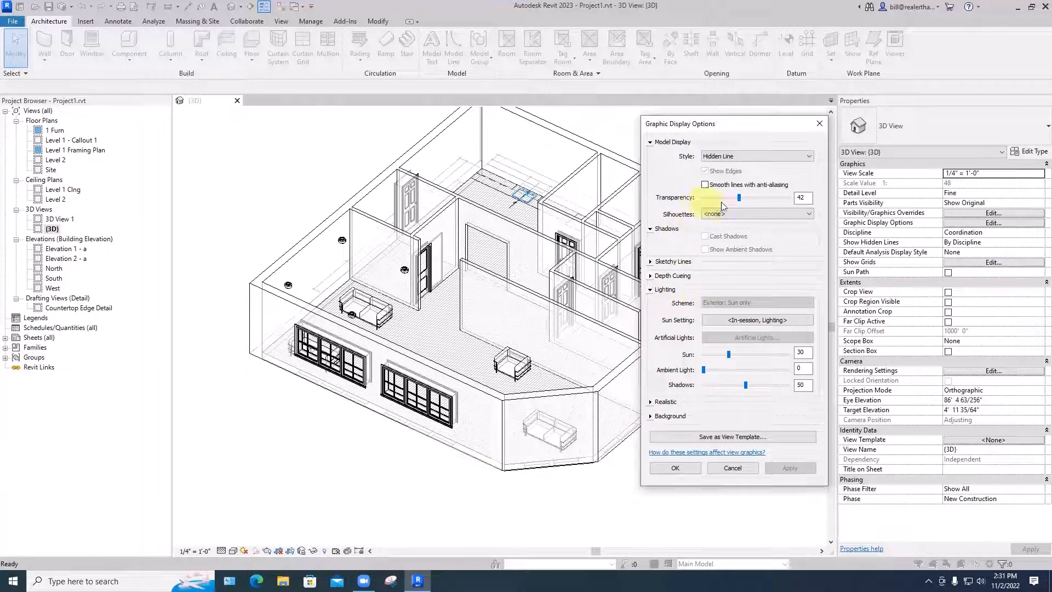
pyautogui.moveTo(736, 198); pyautogui.dragTo(704, 198)
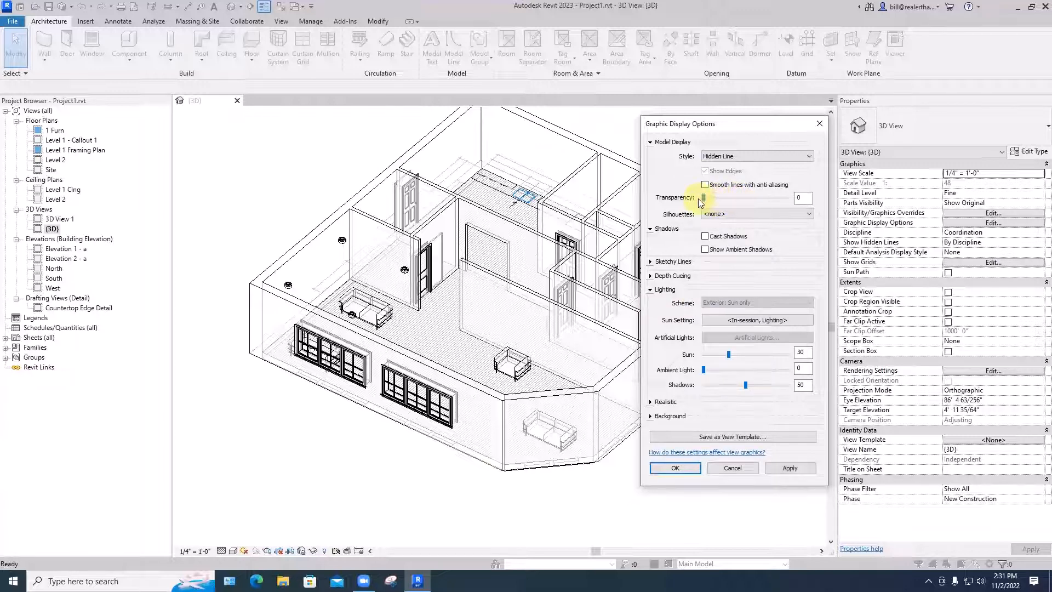
pyautogui.click(705, 237)
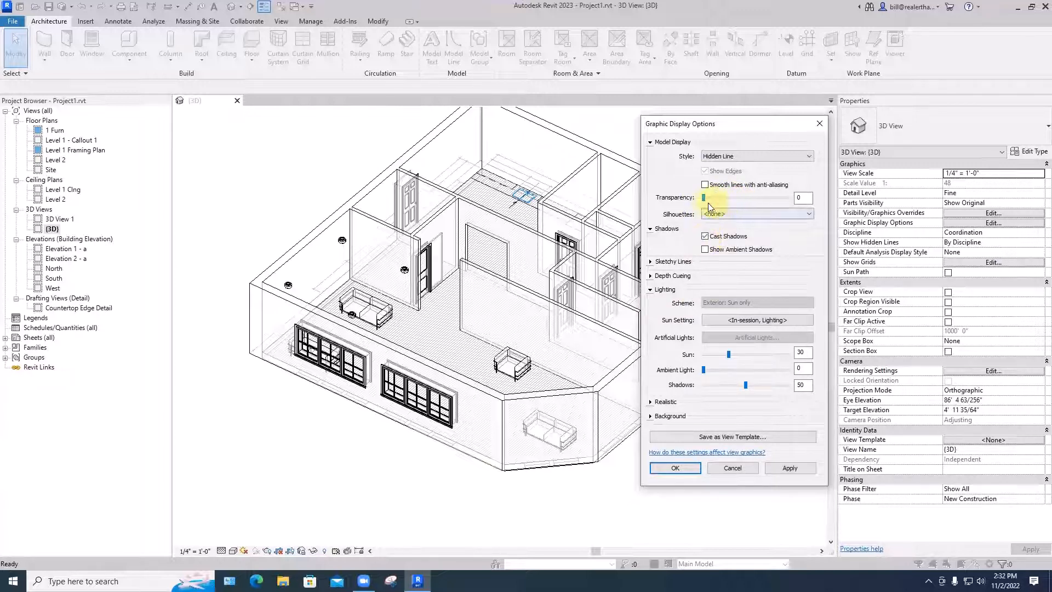
pyautogui.moveTo(705, 199)
pyautogui.mouseDown()
pyautogui.moveTo(737, 199)
pyautogui.moveTo(699, 206)
pyautogui.mouseUp()
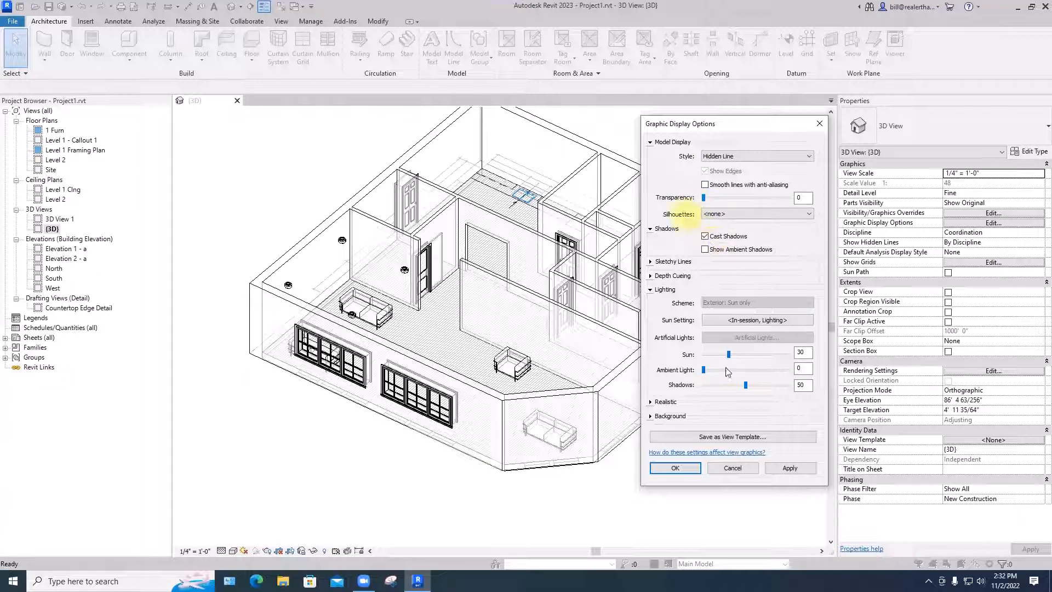
pyautogui.click(789, 467)
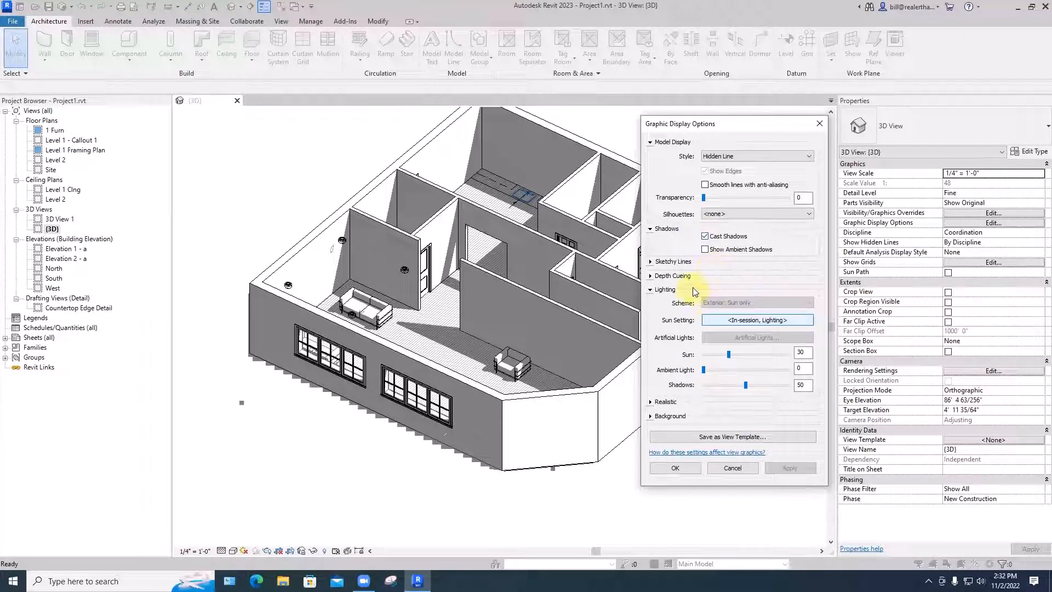
# Step: Turn off Cast Shadows and apply Show Ambient Shadows to the {3D} view, closing the graphic display options
pyautogui.click(705, 236)
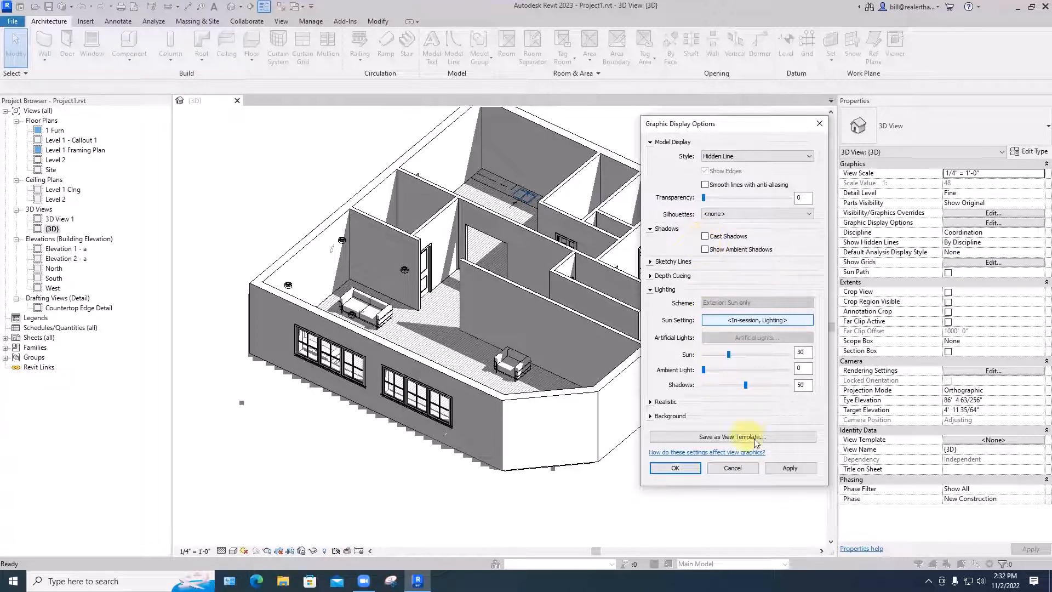
pyautogui.click(788, 468)
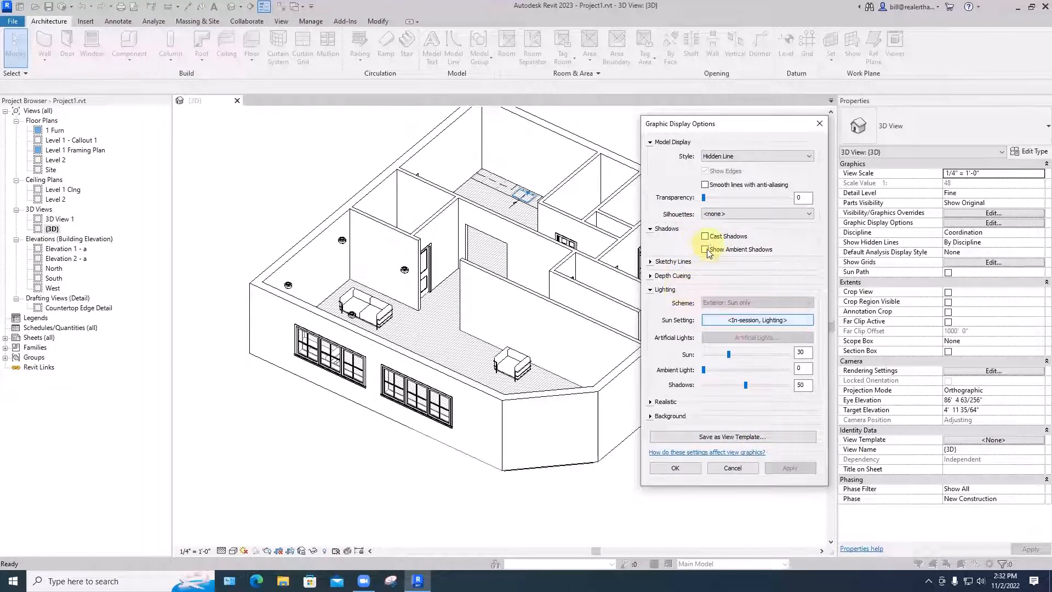
pyautogui.click(705, 250)
pyautogui.click(797, 467)
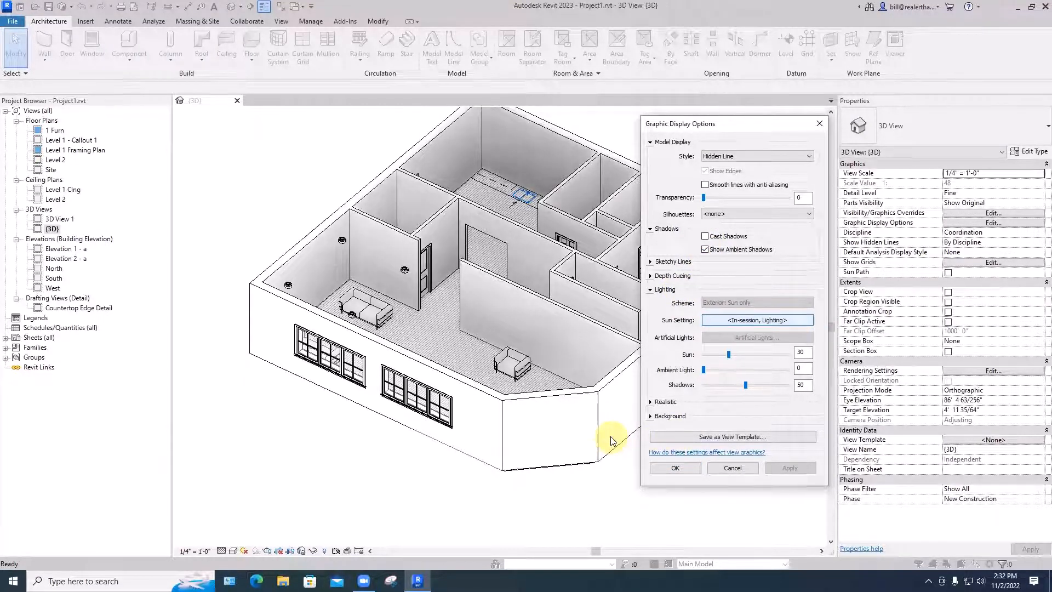
pyautogui.press('Return')
pyautogui.moveTo(563, 415)
pyautogui.keyDown('ctrl'); pyautogui.mouseDown(button='middle')
pyautogui.moveTo(698, 404)
pyautogui.moveTo(606, 432)
pyautogui.moveTo(617, 439)
pyautogui.mouseUp(button='middle'); pyautogui.keyUp('ctrl')
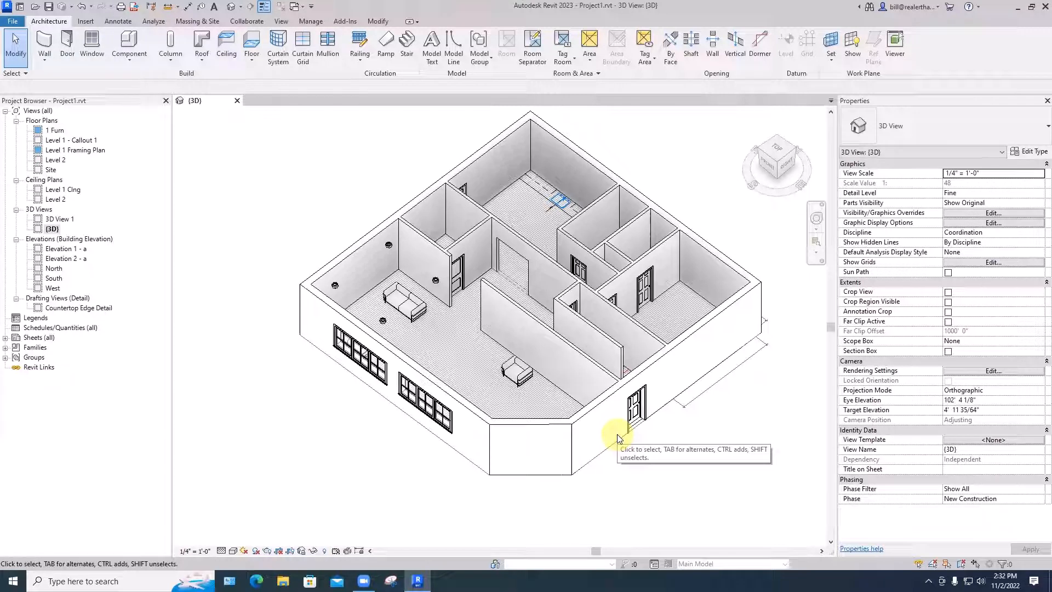
# Step: Reopen the {3D} view's graphic display options and apply Cast Shadows together with the ambient shadows
pyautogui.click(234, 551)
pyautogui.click(265, 480)
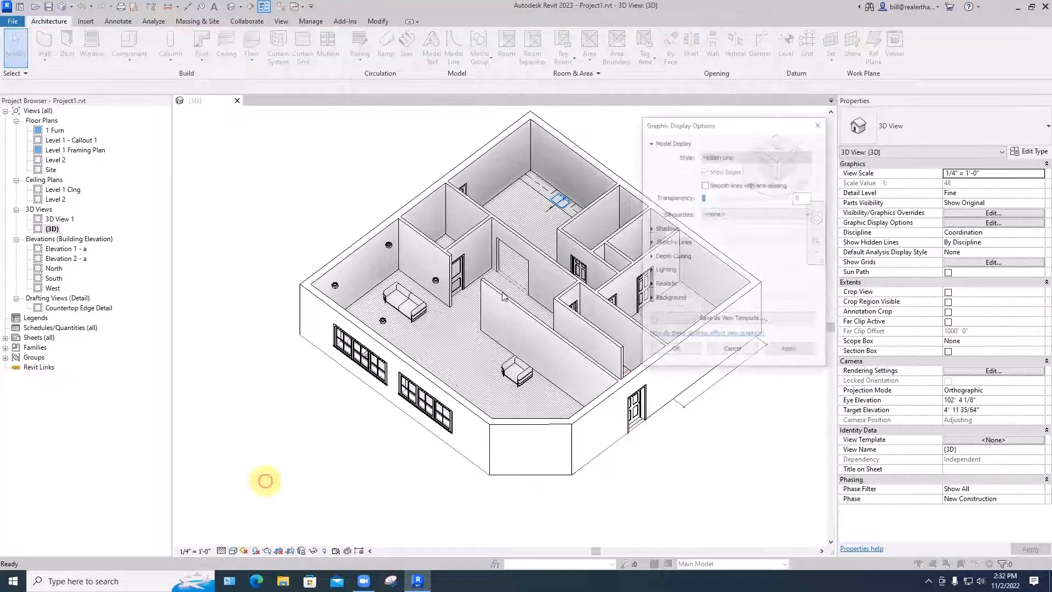
pyautogui.click(657, 229)
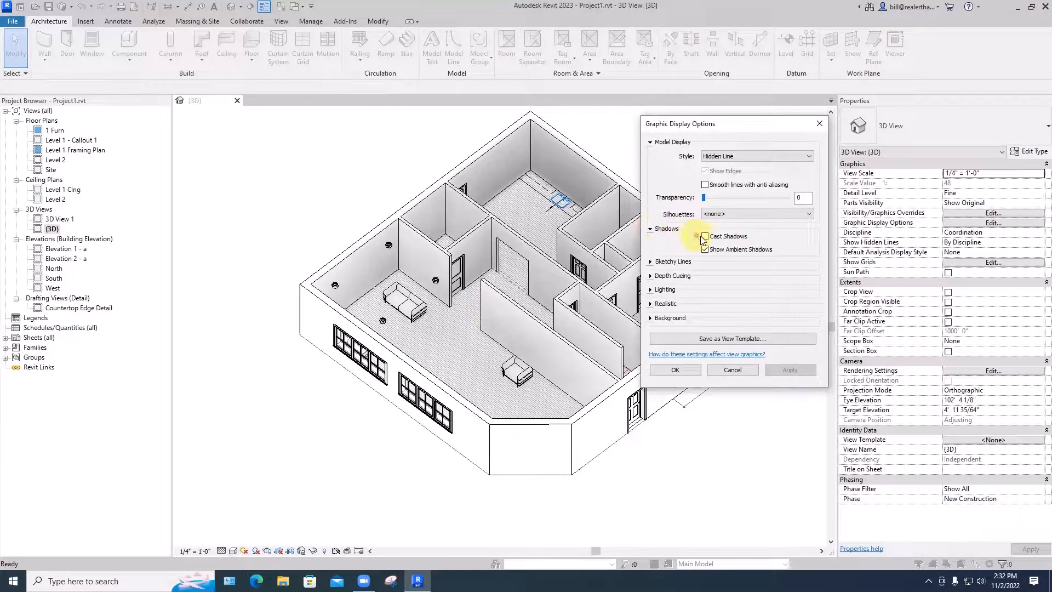
pyautogui.click(703, 238)
pyautogui.click(779, 371)
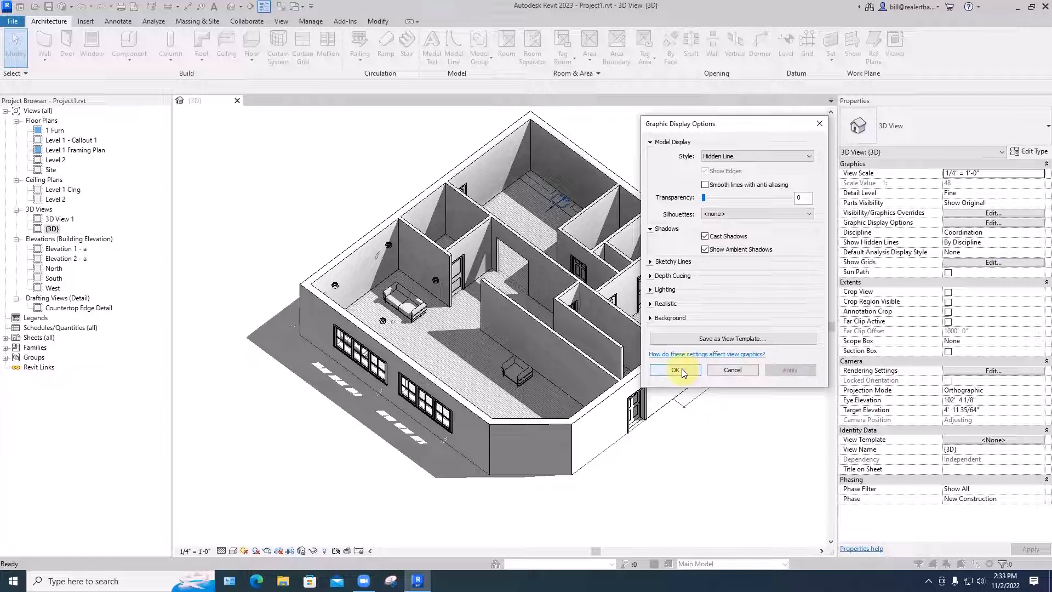
# Step: Set the shadow intensity in the {3D} view's lighting options to 12 and apply it
pyautogui.click(651, 290)
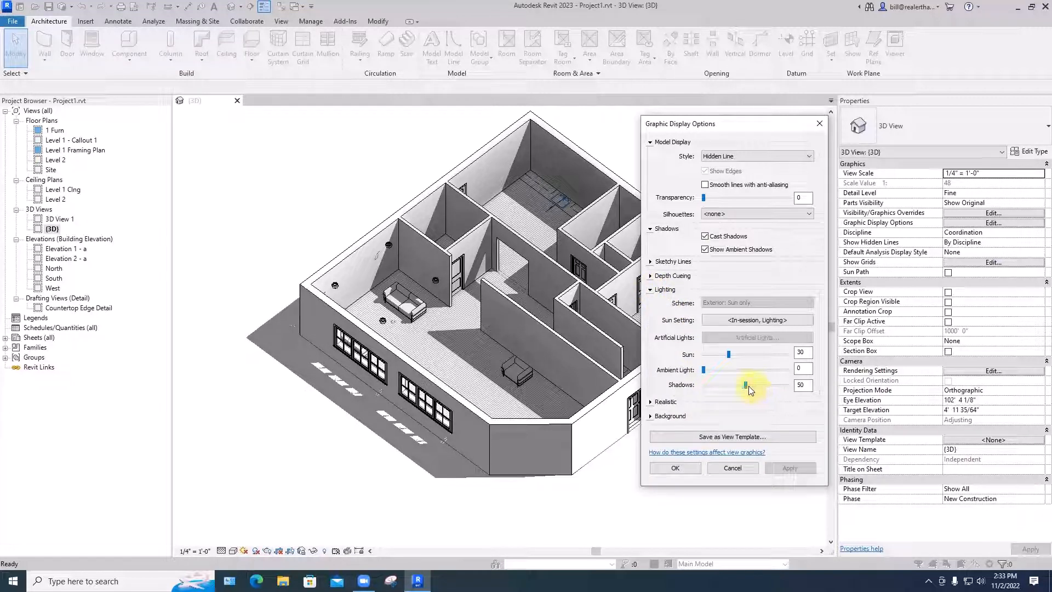
pyautogui.moveTo(737, 388); pyautogui.dragTo(712, 386)
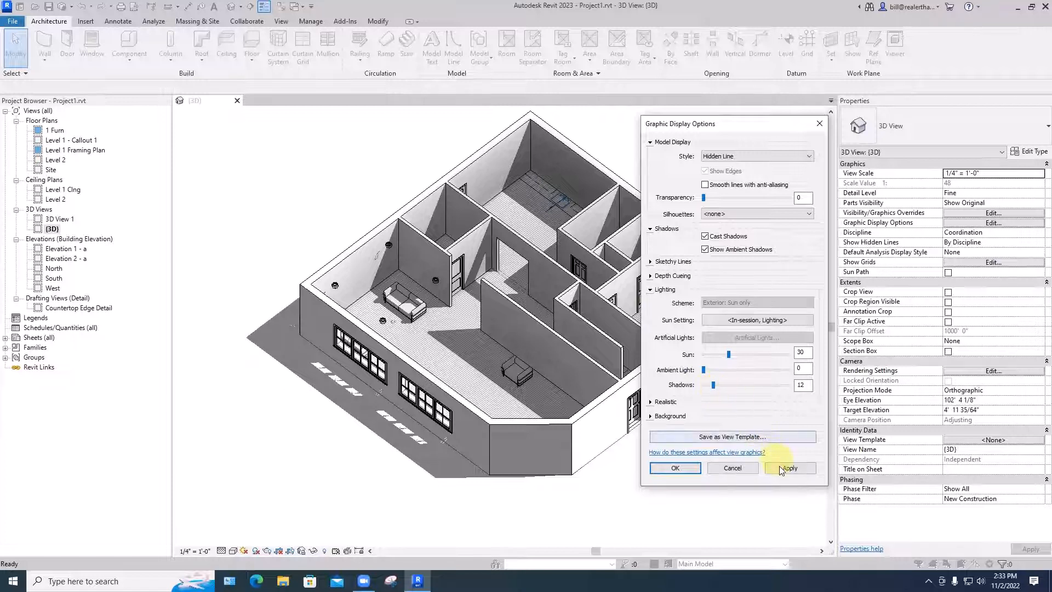
pyautogui.click(780, 467)
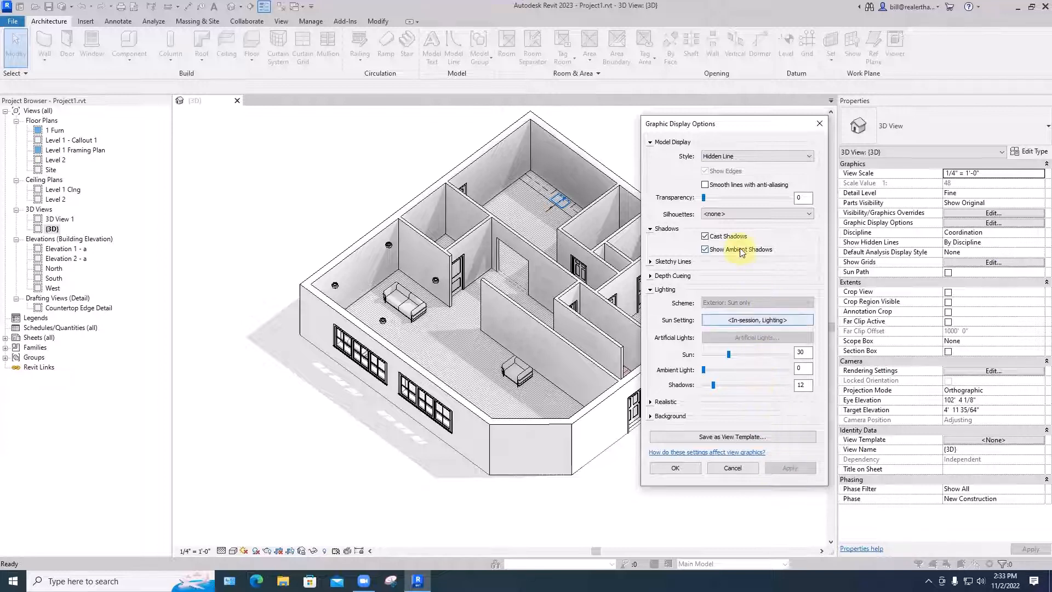
# Step: Enable sketchy lines with a jitter of 2 and an extension of 2, apply them and close the graphic display options
pyautogui.click(651, 263)
pyautogui.click(705, 274)
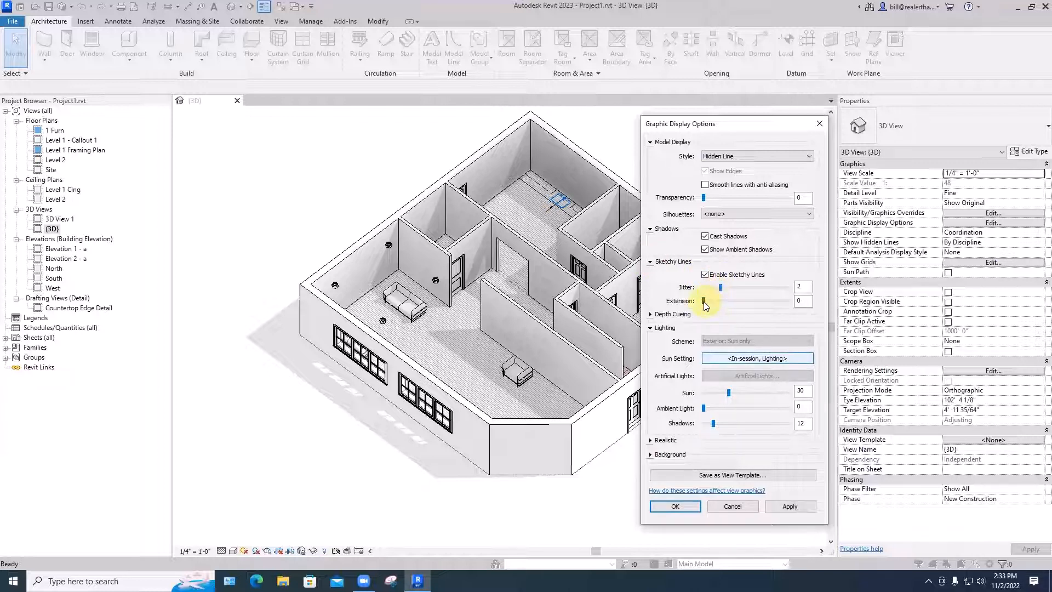
pyautogui.moveTo(704, 302); pyautogui.dragTo(721, 302)
pyautogui.click(779, 505)
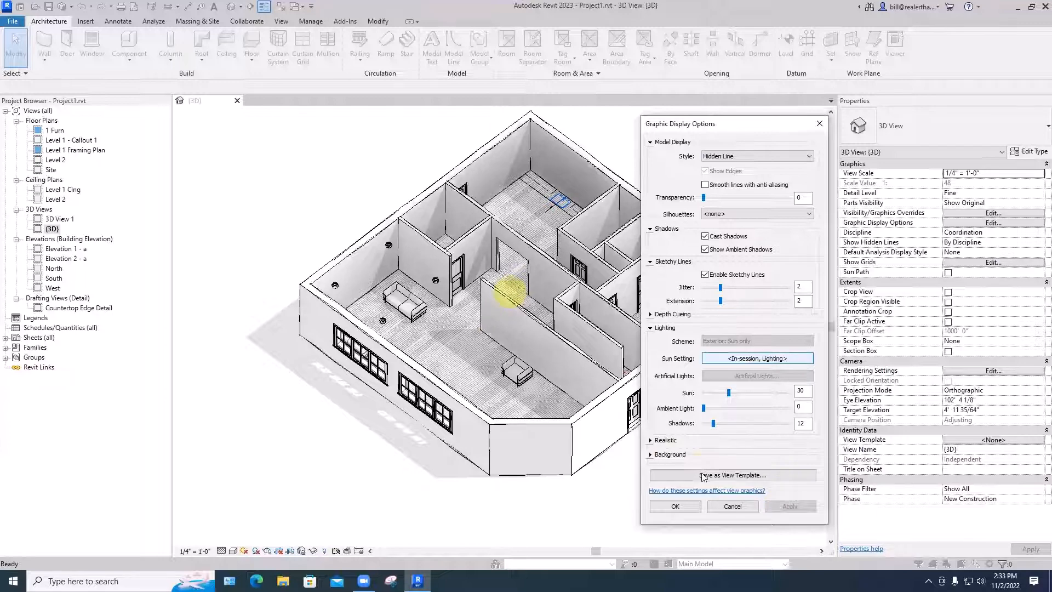
pyautogui.click(678, 504)
# Step: Examine the sketchy linework on the walls, floor and doors up close in the {3D} view
pyautogui.scroll(10, 514, 287)
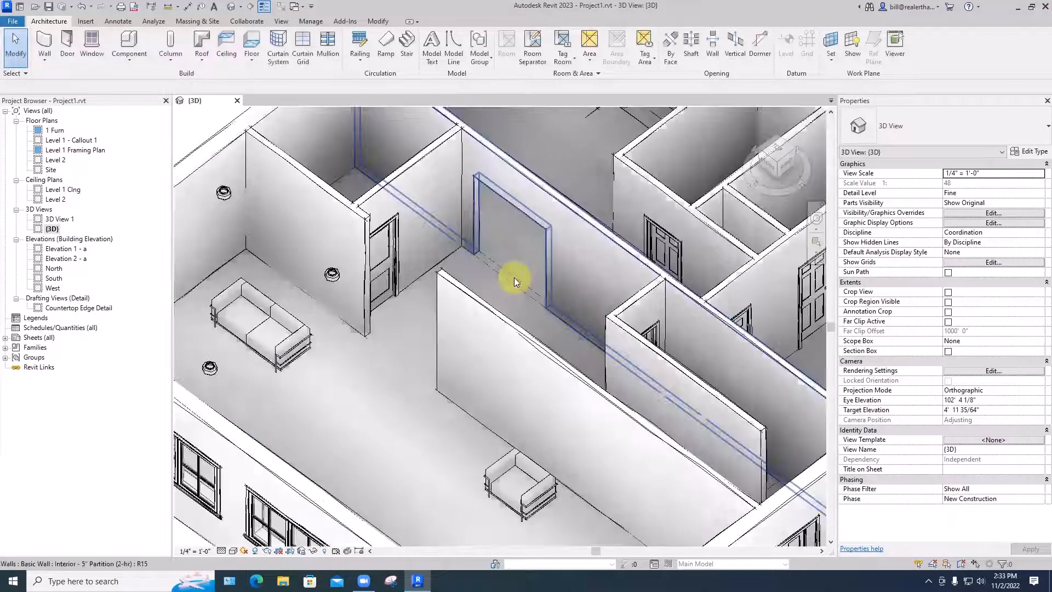
pyautogui.scroll(-8, 537, 281)
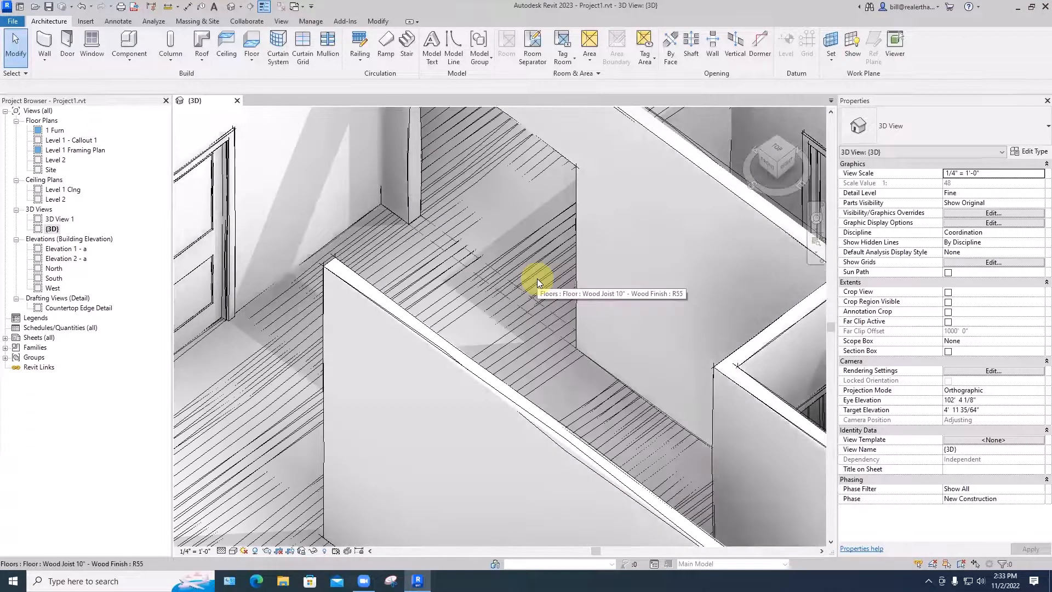
pyautogui.scroll(-3, 537, 282)
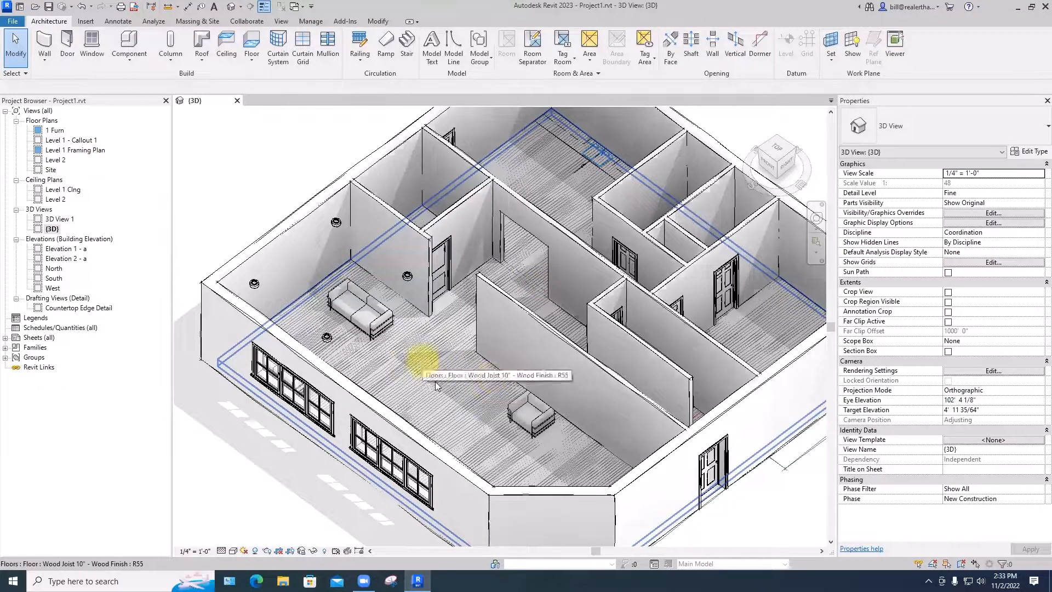
pyautogui.scroll(-2, 784, 507)
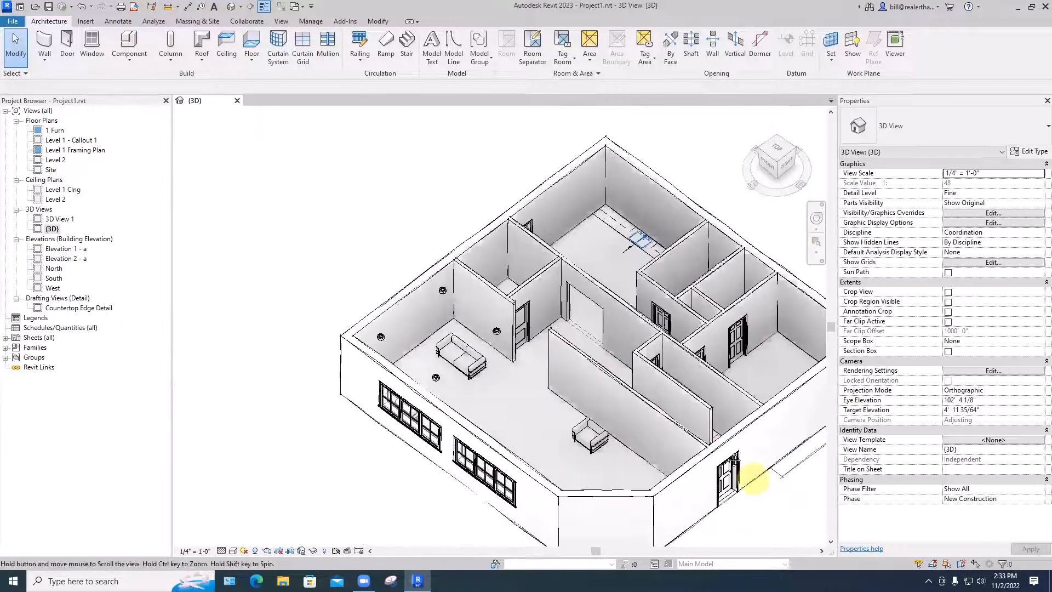
pyautogui.scroll(5, 646, 387)
pyautogui.scroll(4, 643, 355)
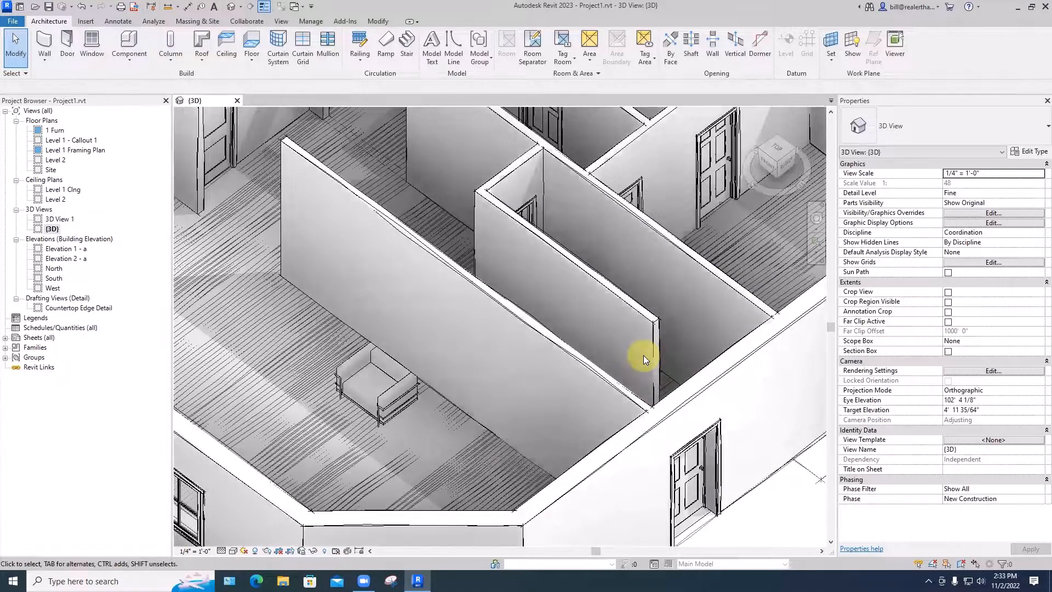
pyautogui.scroll(-6, 643, 355)
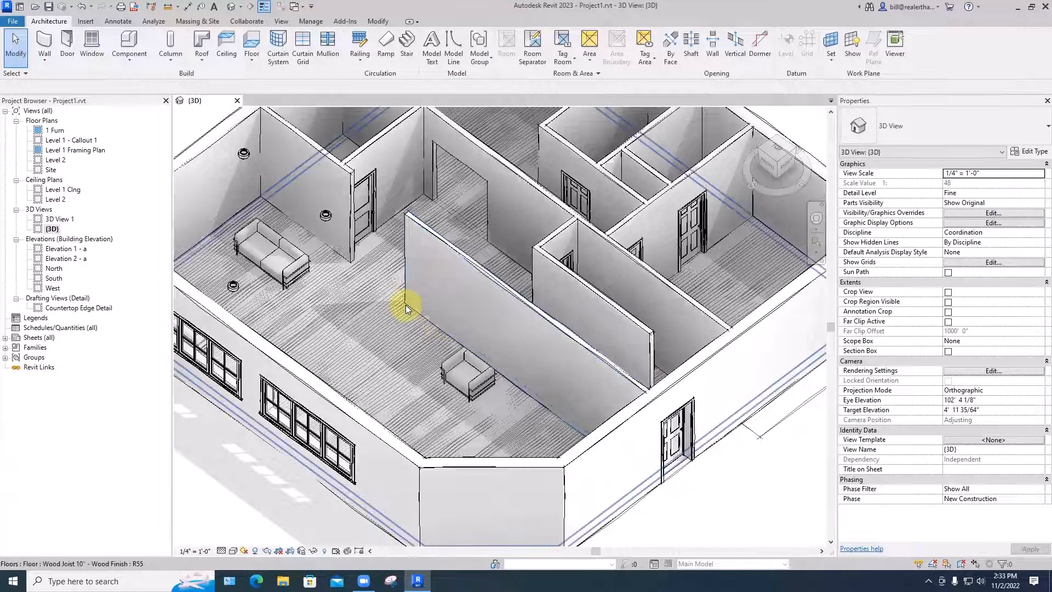
# Step: Stretch the free end of the long interior partition behind the armchair to a wall length of about 27' 7", and deselect it
pyautogui.click(407, 302)
pyautogui.moveTo(398, 296); pyautogui.dragTo(388, 293)
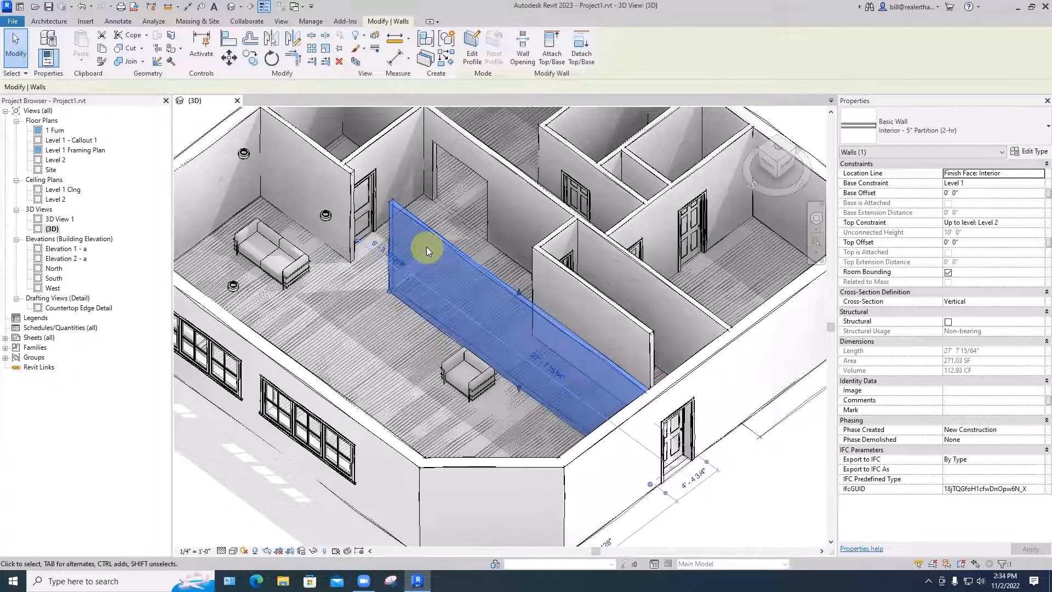
pyautogui.click(776, 502)
pyautogui.scroll(-5, 772, 500)
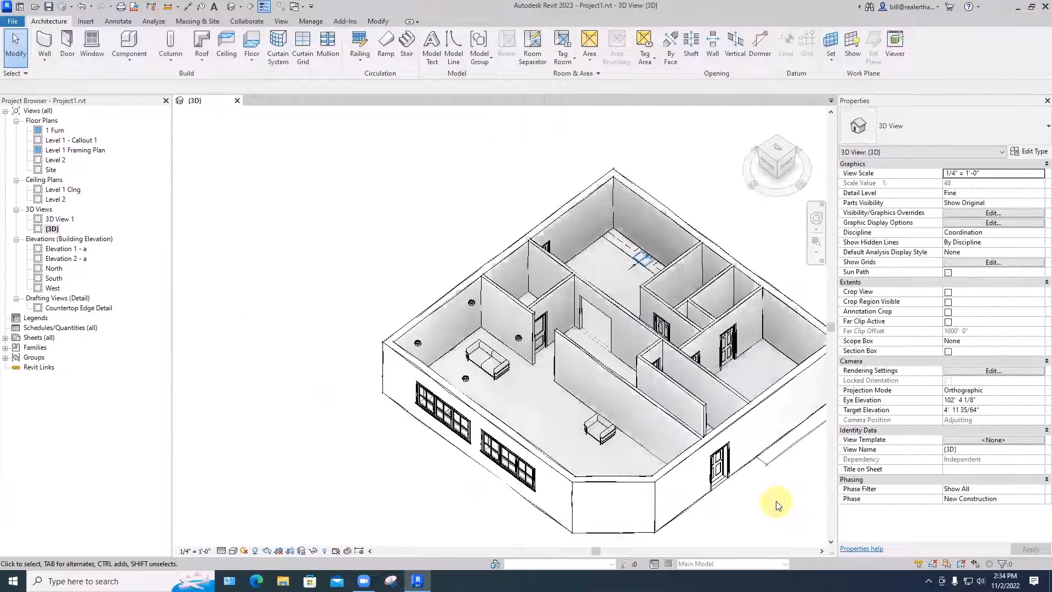
pyautogui.moveTo(770, 494); pyautogui.dragTo(656, 404, button='middle')
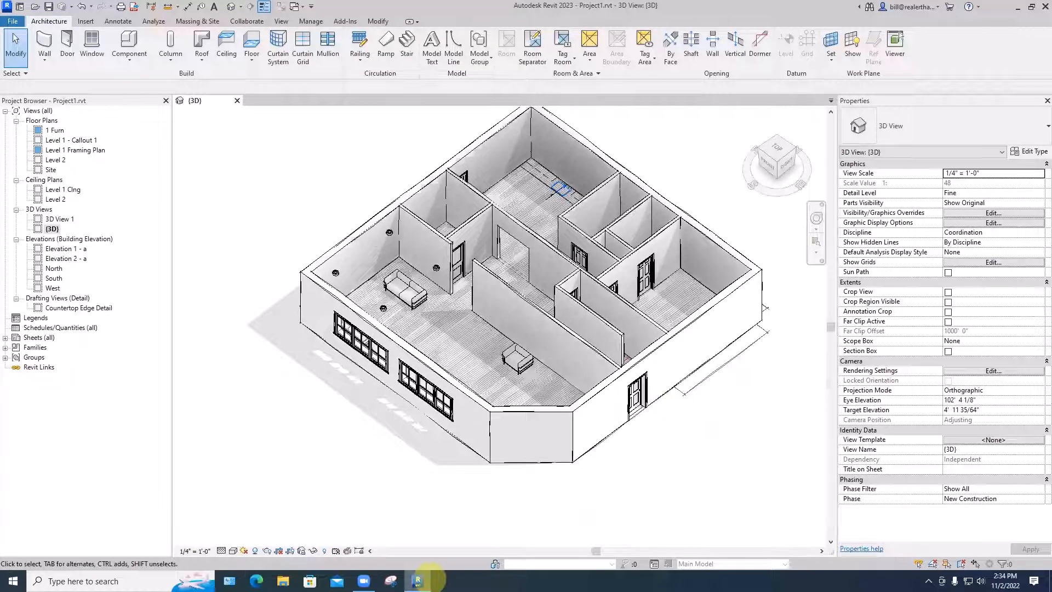
# Step: Look up the depth cueing settings in the {3D} view's graphic display options
pyautogui.click(234, 553)
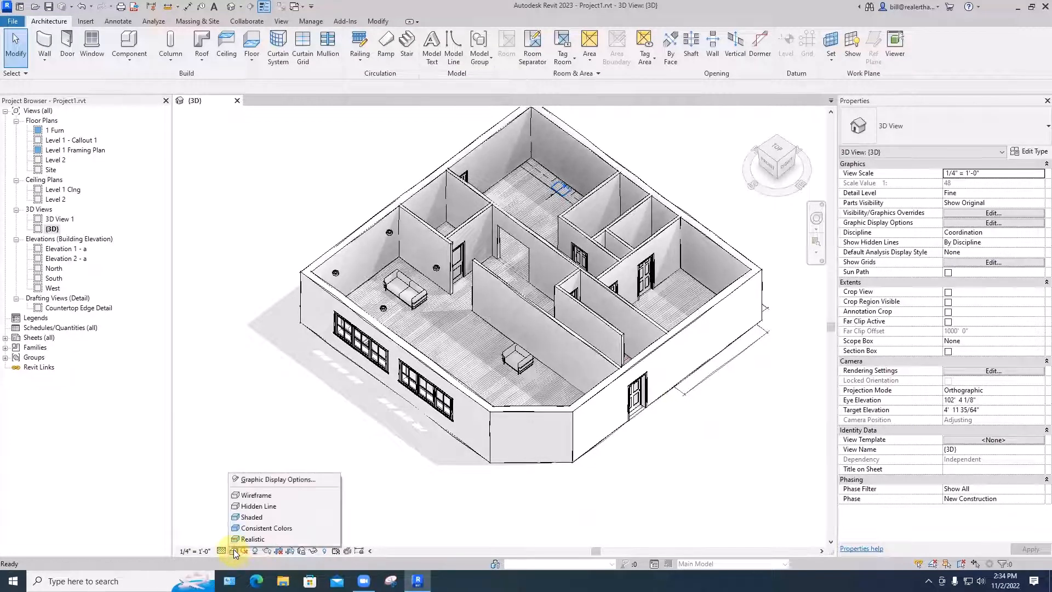
pyautogui.click(270, 481)
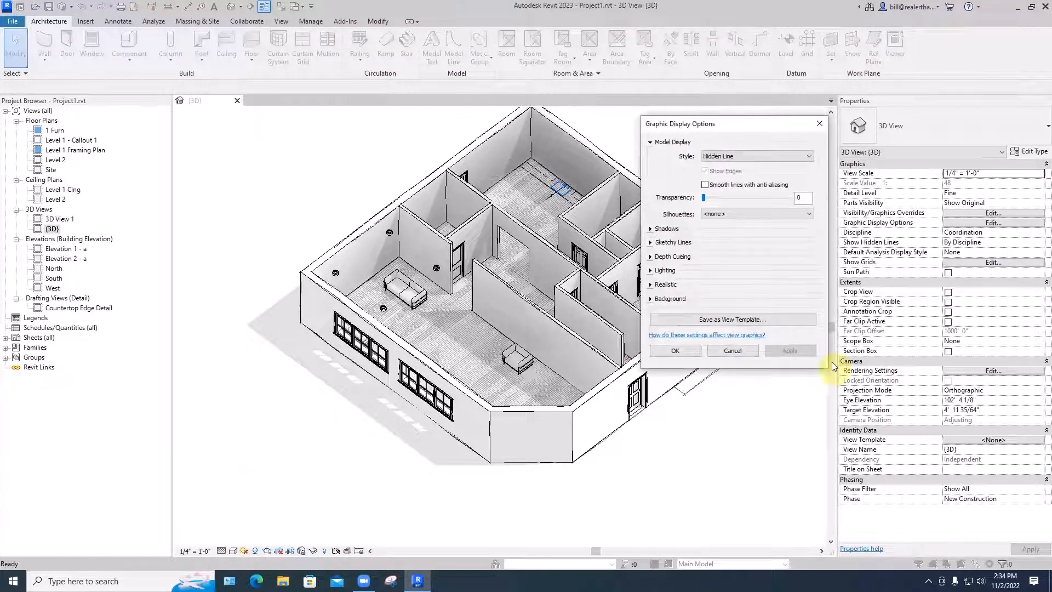
pyautogui.click(652, 259)
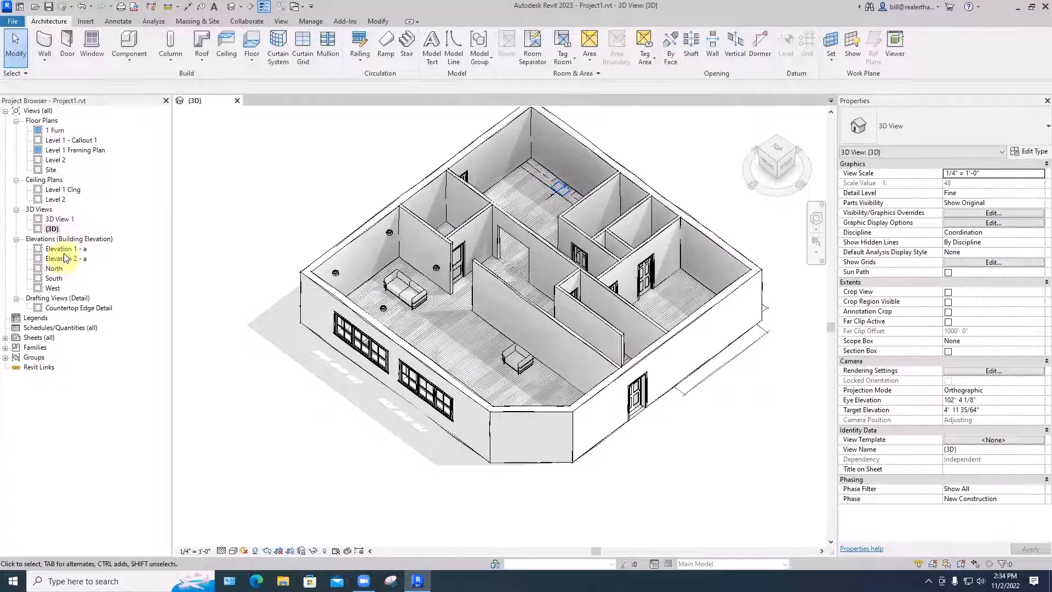
# Step: Compare the Elevation 1 - a and Elevation 2 - a views, returning to Elevation 1 - a
pyautogui.doubleClick(63, 249)
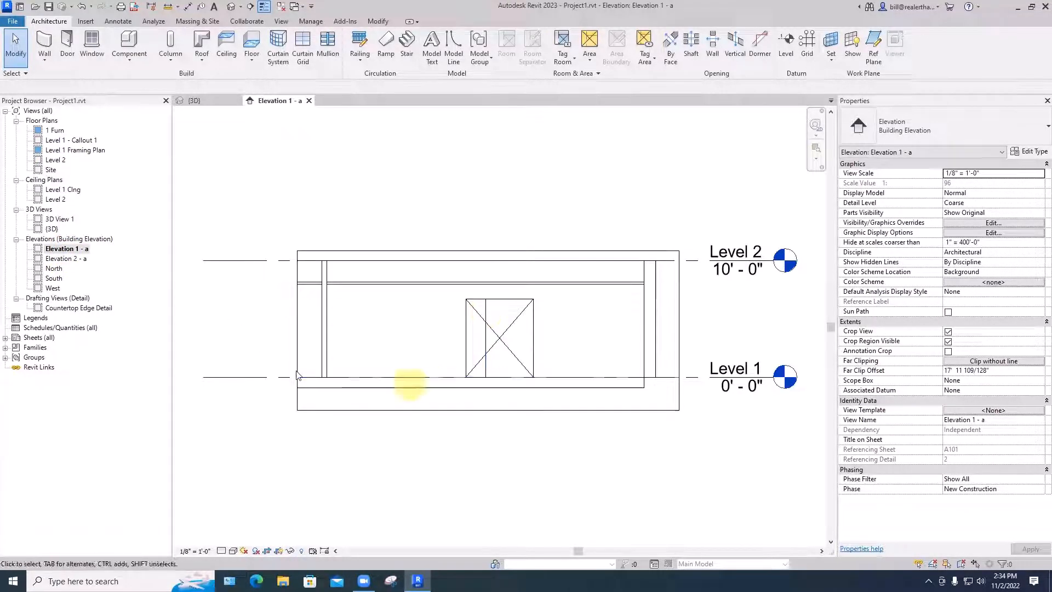
pyautogui.doubleClick(63, 258)
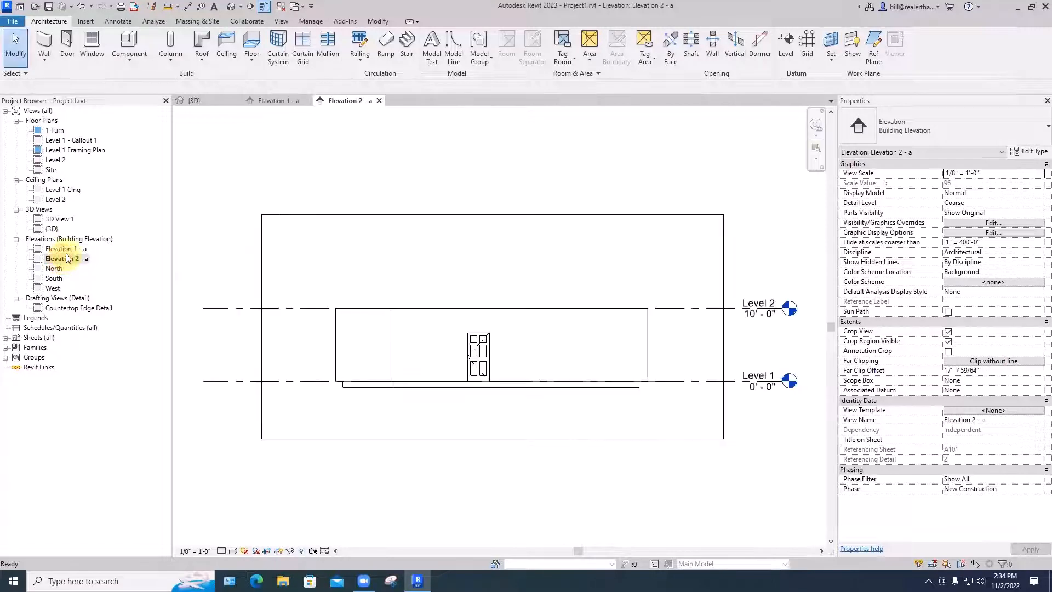
pyautogui.doubleClick(65, 249)
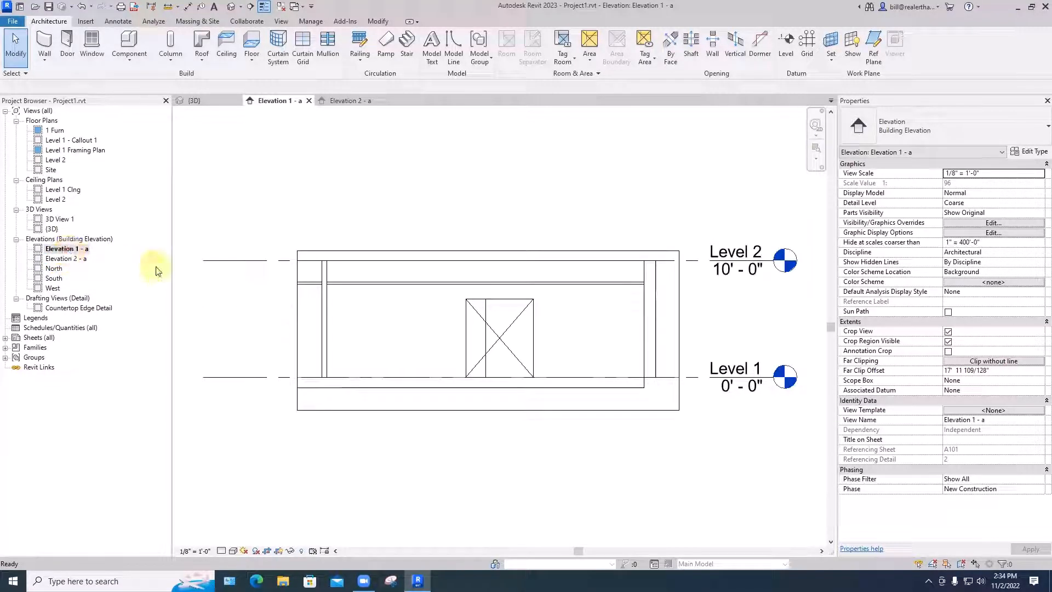
# Step: In the 1 Furn floor plan, extend Elevation 1 - a's far clip past the front wall, to an offset of about 35' 4"
pyautogui.doubleClick(56, 131)
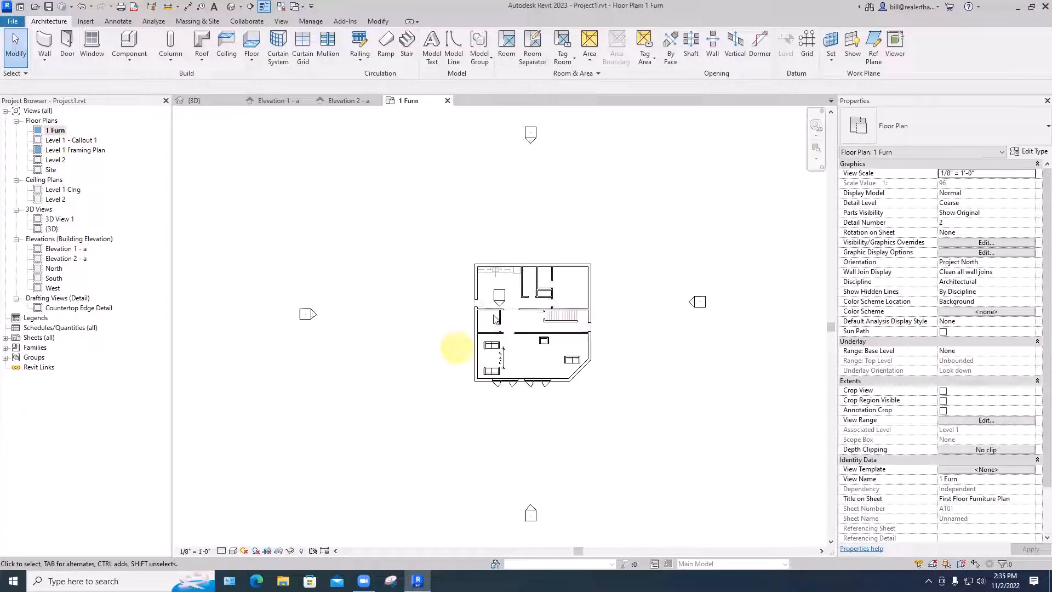
pyautogui.click(499, 301)
pyautogui.scroll(2, 499, 301)
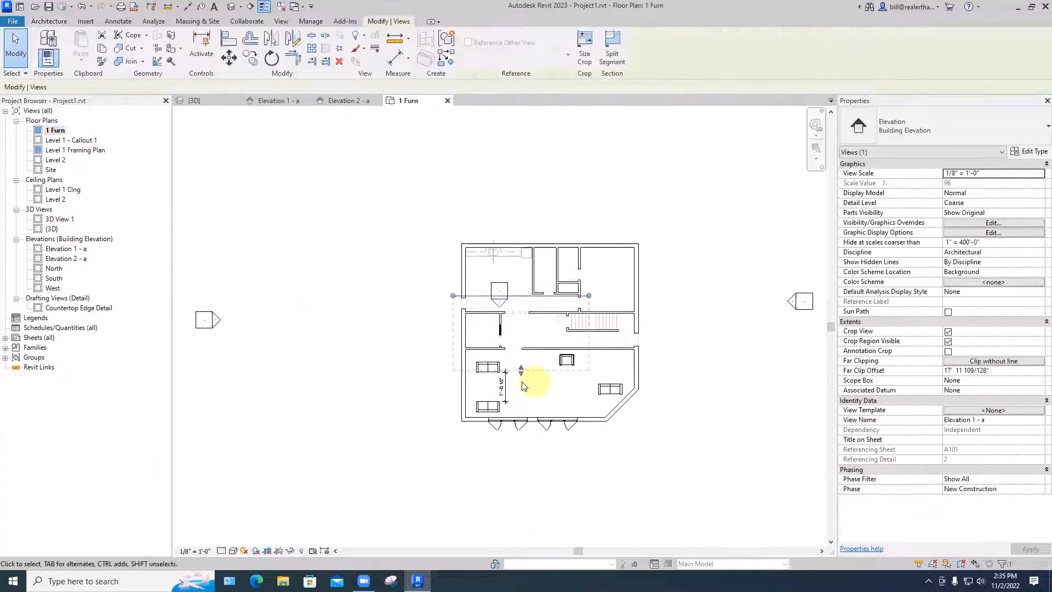
pyautogui.moveTo(520, 372); pyautogui.dragTo(521, 438)
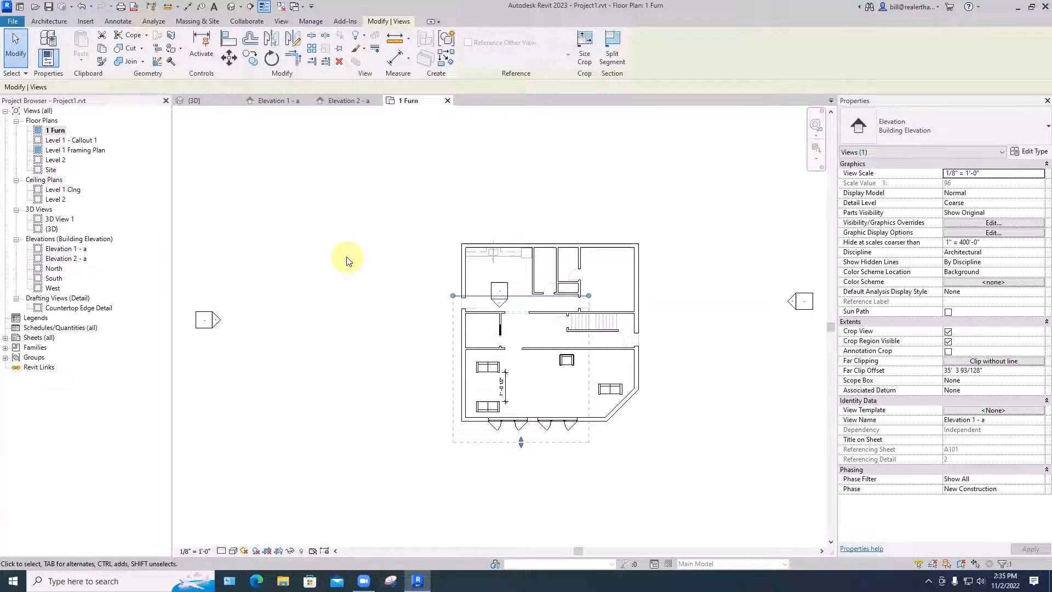
pyautogui.click(361, 242)
# Step: Turn on Show Depth for Elevation 1 - a, applying a fade end location of 29 and a fade limit of 42%
pyautogui.doubleClick(66, 248)
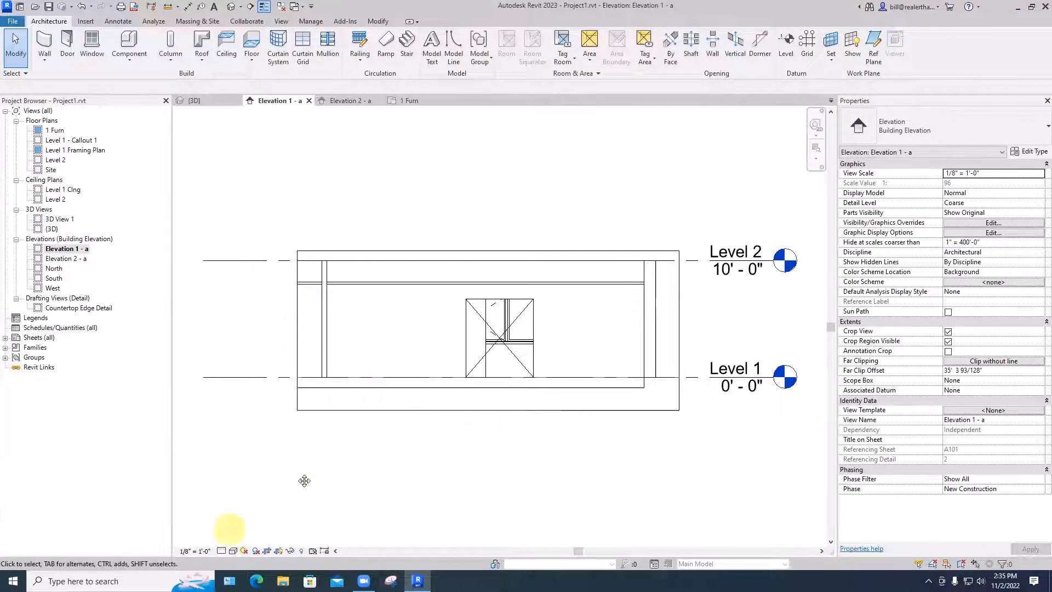
pyautogui.click(230, 551)
pyautogui.click(270, 477)
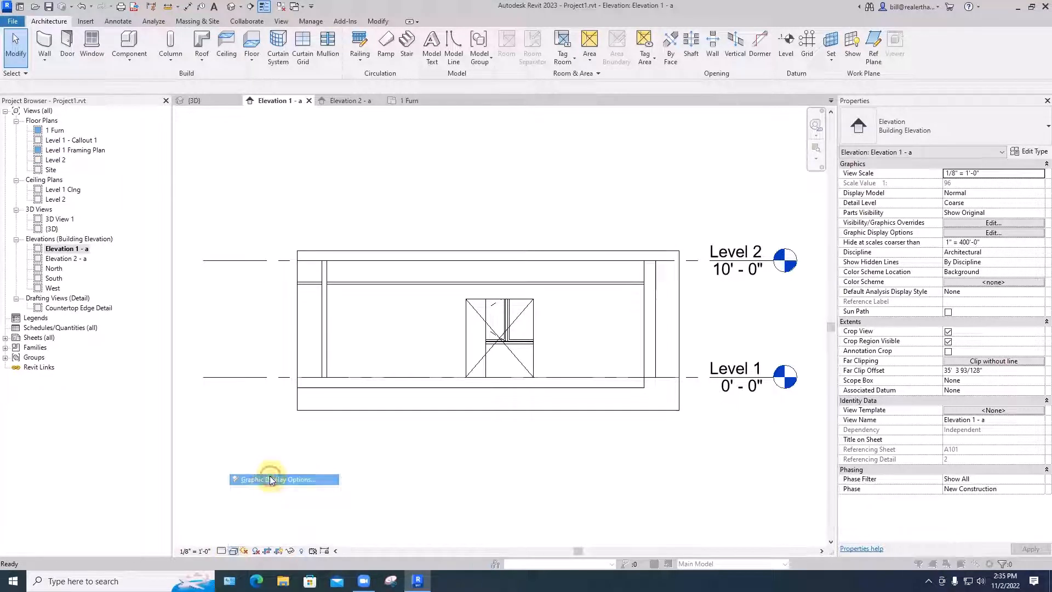
pyautogui.click(652, 257)
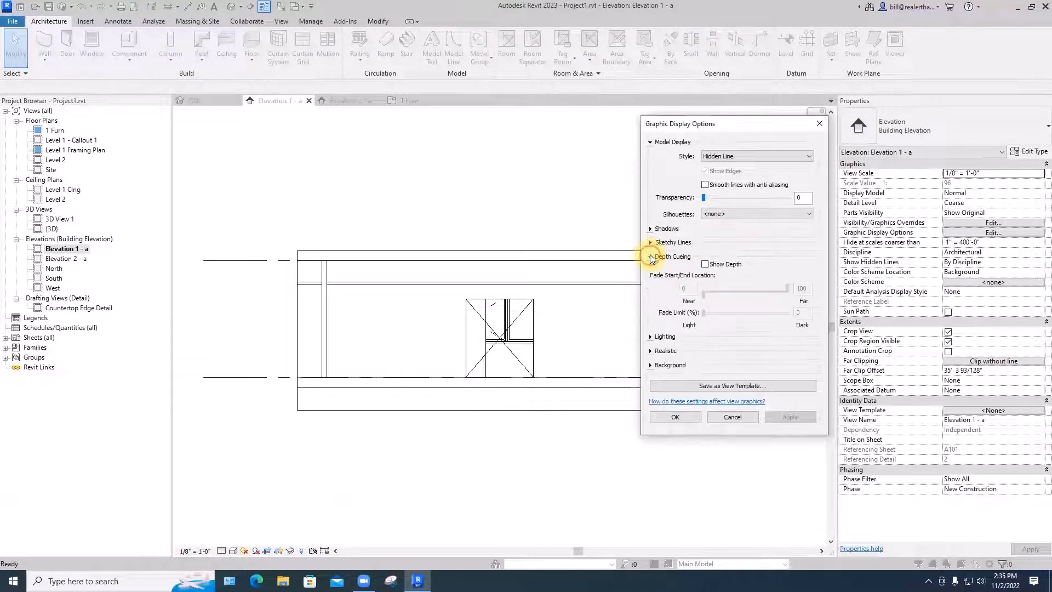
pyautogui.click(705, 264)
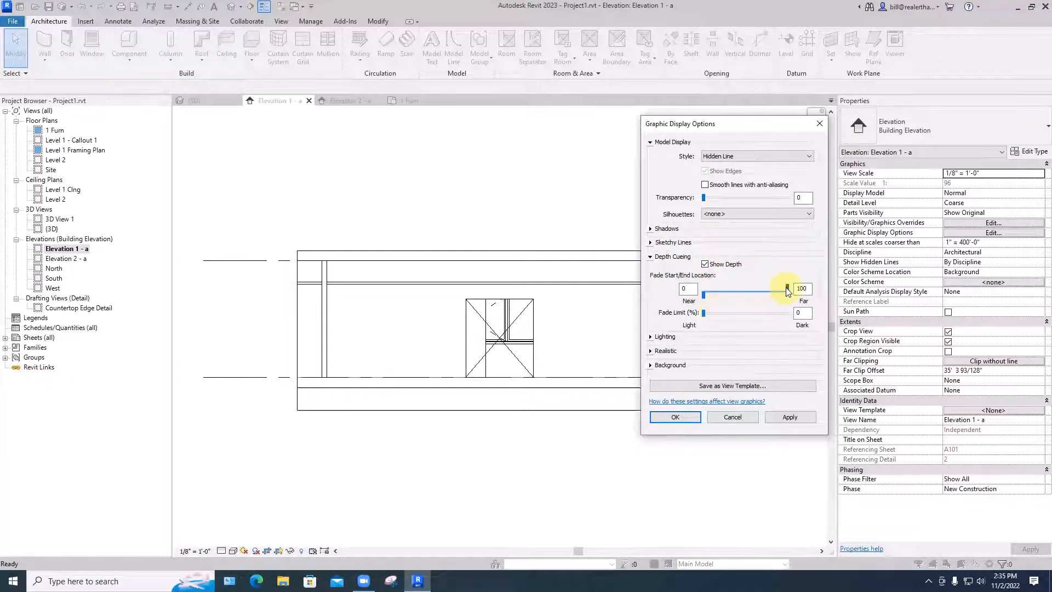
pyautogui.moveTo(787, 290); pyautogui.dragTo(750, 291)
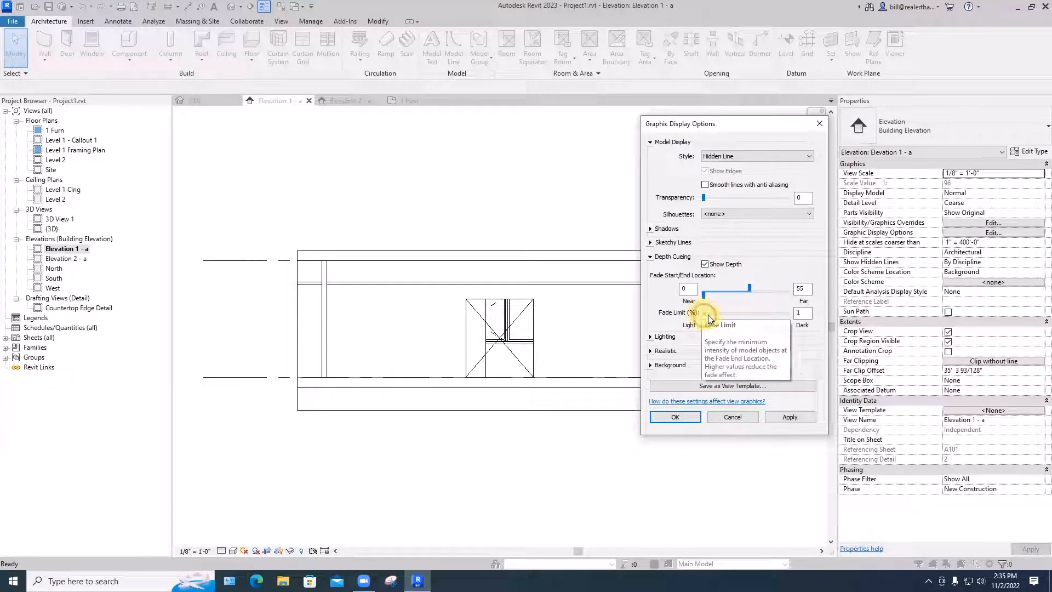
pyautogui.moveTo(705, 313); pyautogui.dragTo(735, 295)
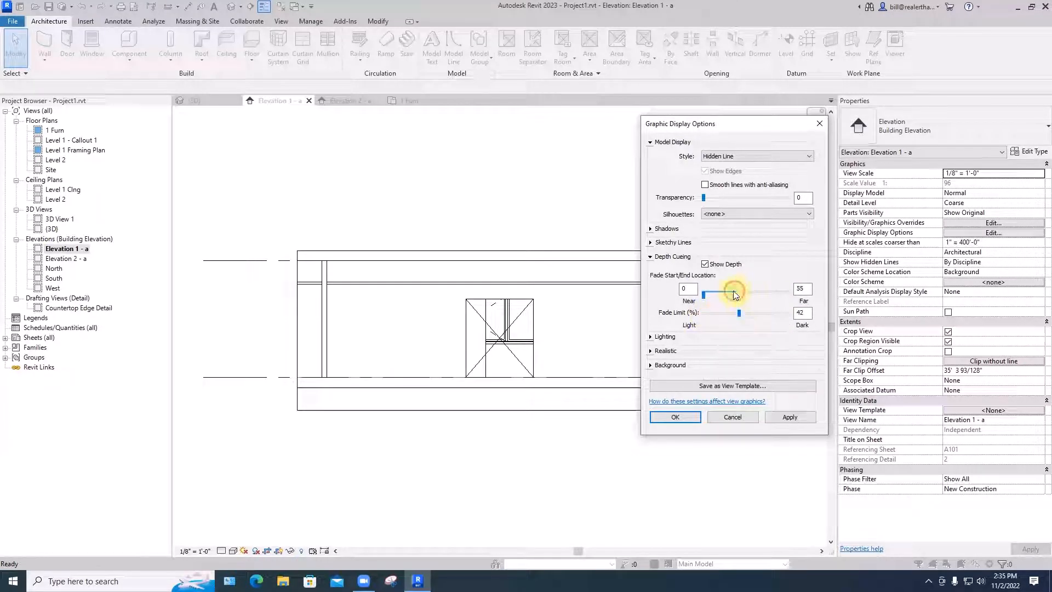
pyautogui.click(792, 415)
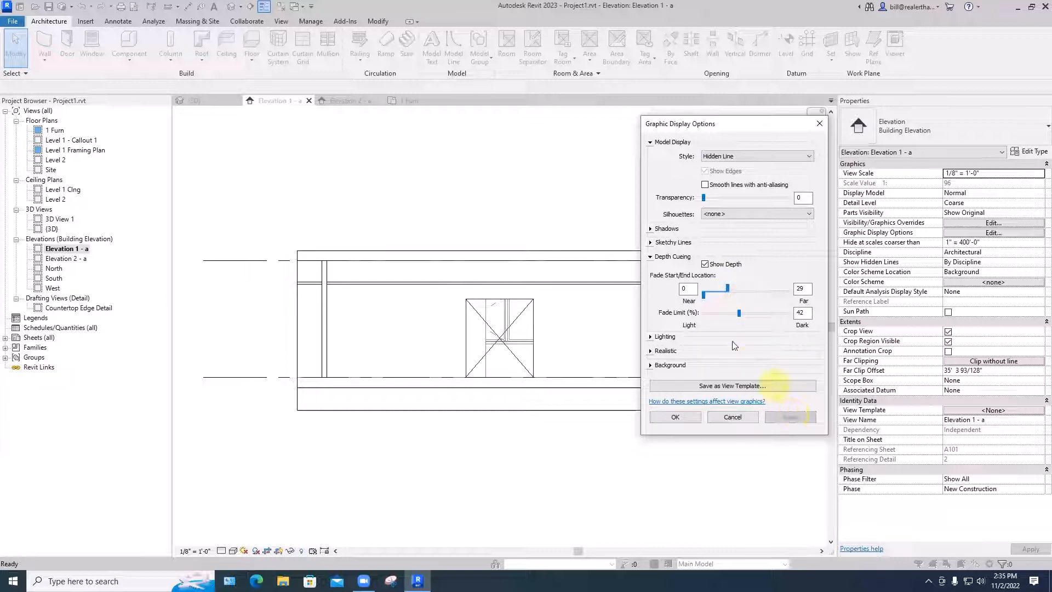
# Step: Try depth cueing fade limits of 5% and 14% on Elevation 1 - a, applying each
pyautogui.moveTo(738, 312); pyautogui.dragTo(707, 315)
pyautogui.click(781, 418)
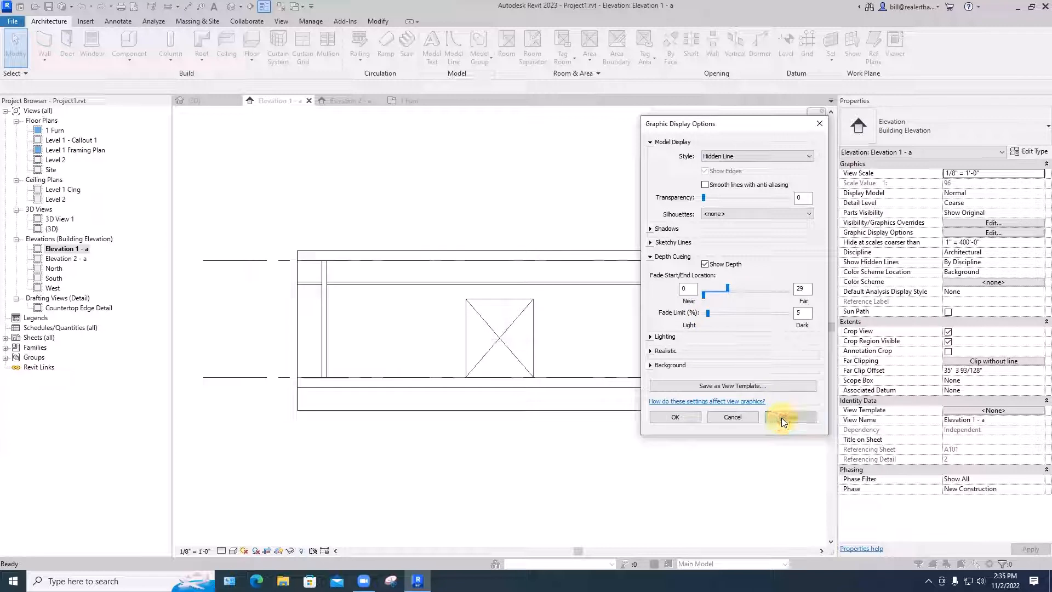
pyautogui.moveTo(708, 314); pyautogui.dragTo(715, 312)
pyautogui.click(787, 418)
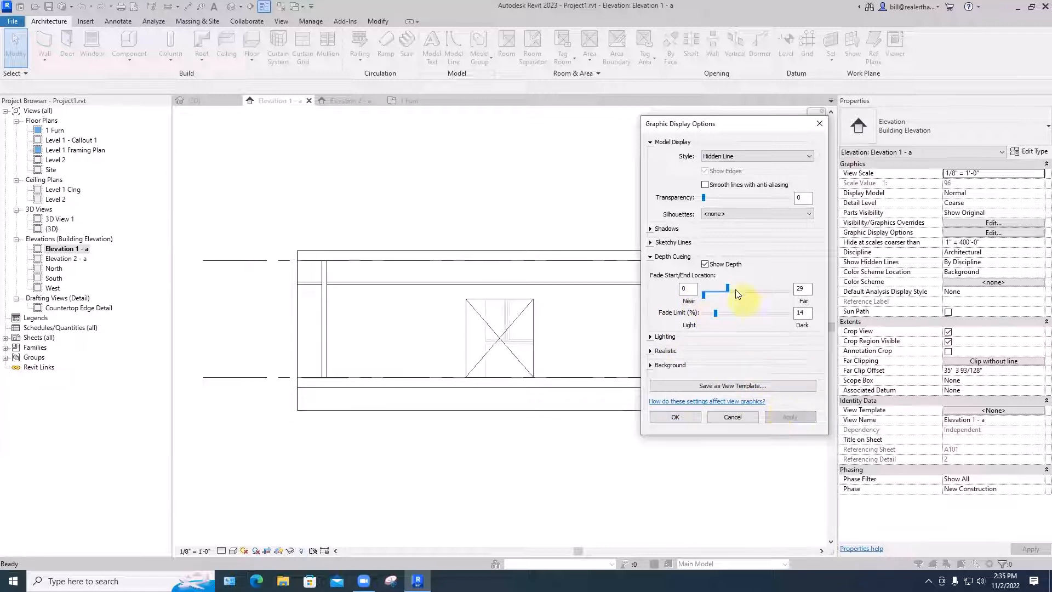
# Step: Apply a fade end location of 54 and a fade limit of 5% to Elevation 1 - a's depth cueing
pyautogui.moveTo(729, 289); pyautogui.dragTo(750, 288)
pyautogui.click(792, 418)
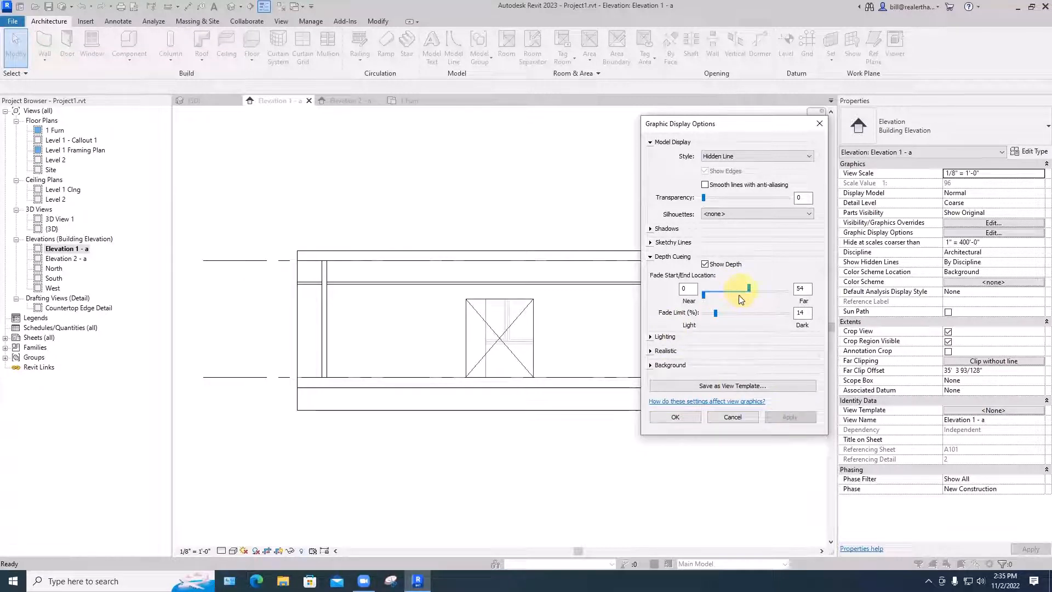
pyautogui.moveTo(716, 315); pyautogui.dragTo(708, 313)
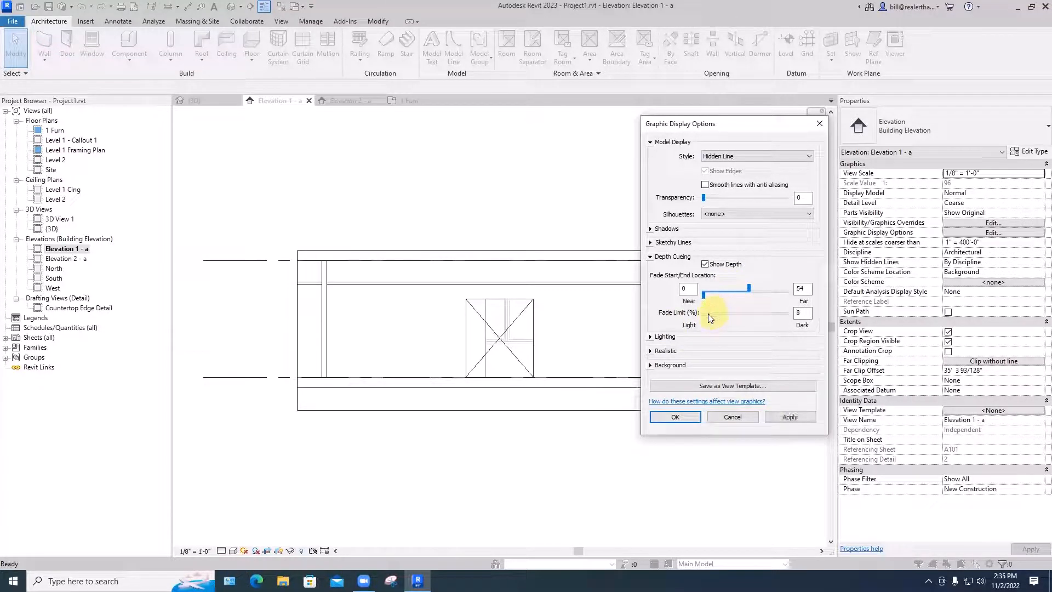
pyautogui.click(792, 418)
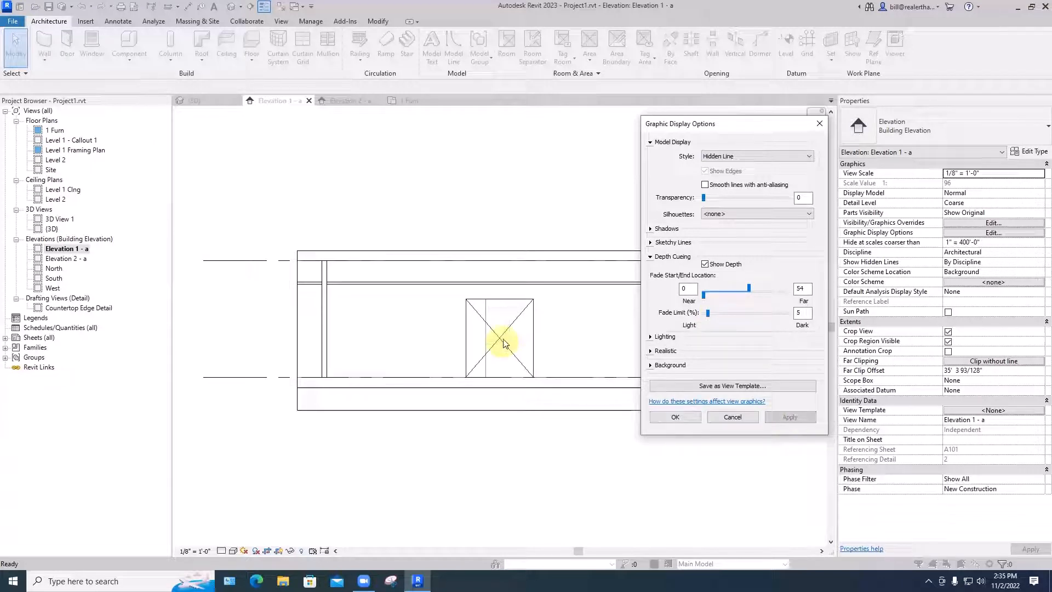
# Step: Accept Elevation 1 - a's depth cueing settings and inspect the door opening in the elevation up close
pyautogui.click(674, 417)
pyautogui.scroll(4, 501, 326)
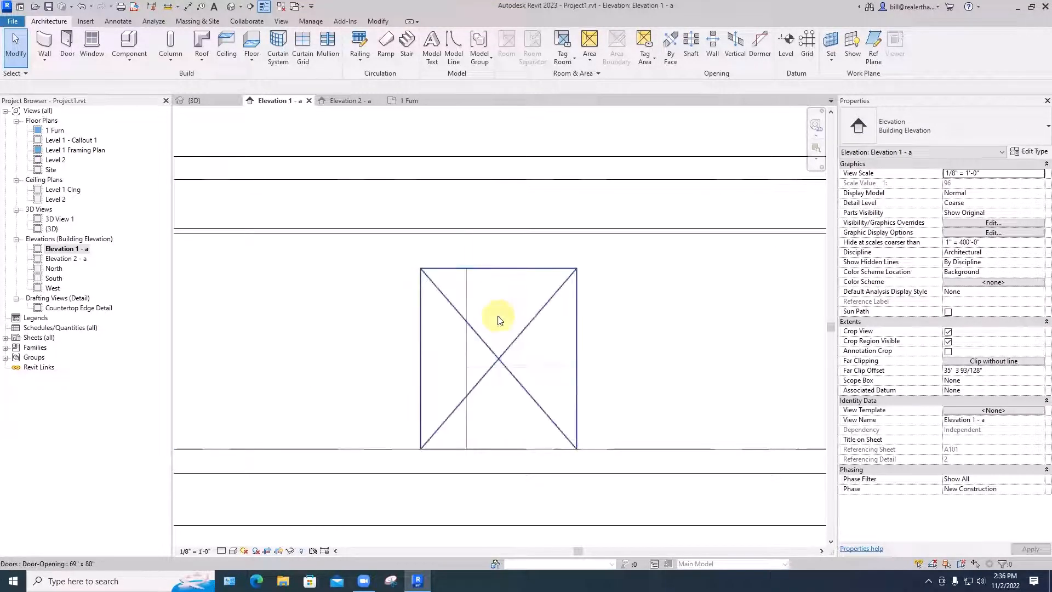
pyautogui.scroll(-1, 583, 504)
pyautogui.scroll(-1, 583, 504)
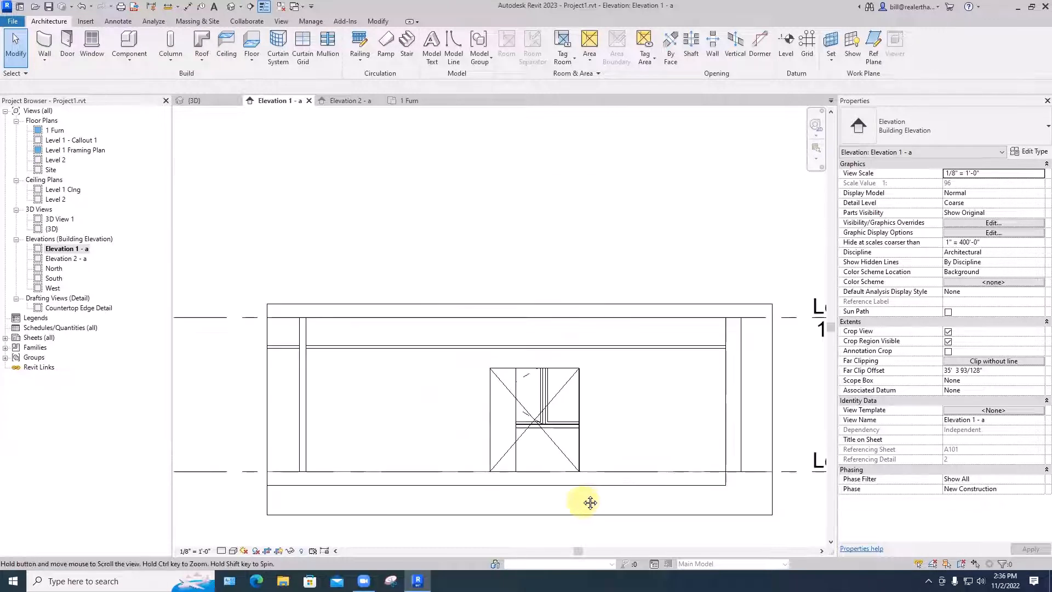
pyautogui.moveTo(586, 501); pyautogui.dragTo(571, 465, button='middle')
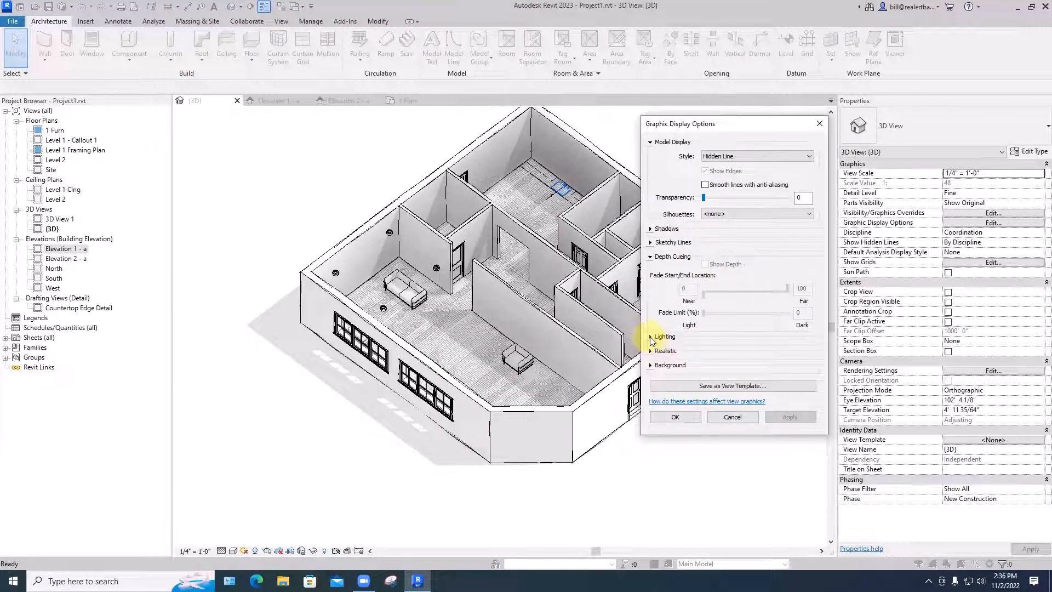
# Step: Review the lighting options and sun settings in the {3D} view's graphic display options
pyautogui.click(650, 337)
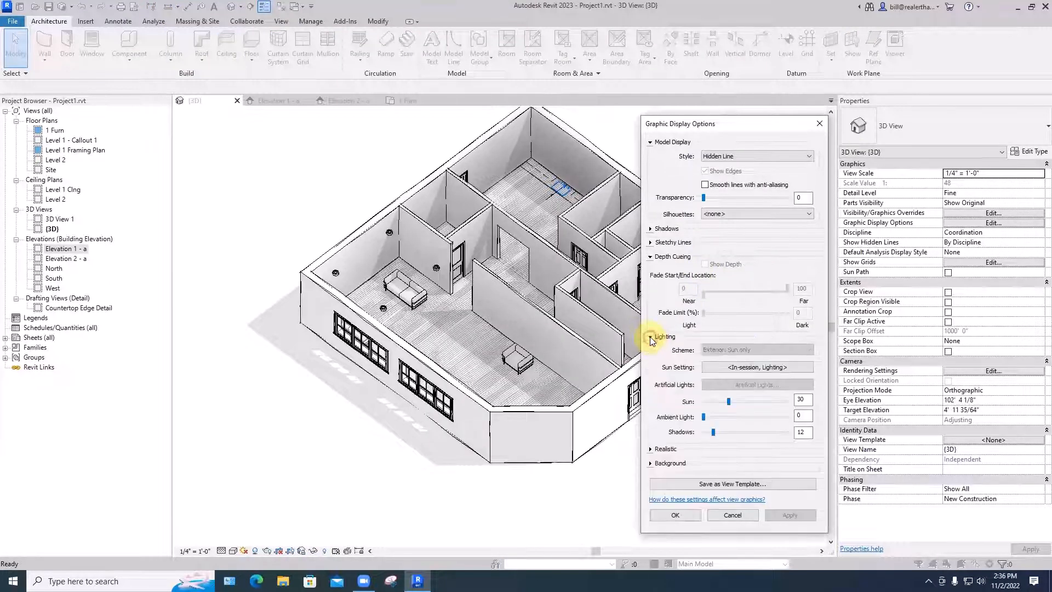
pyautogui.click(747, 367)
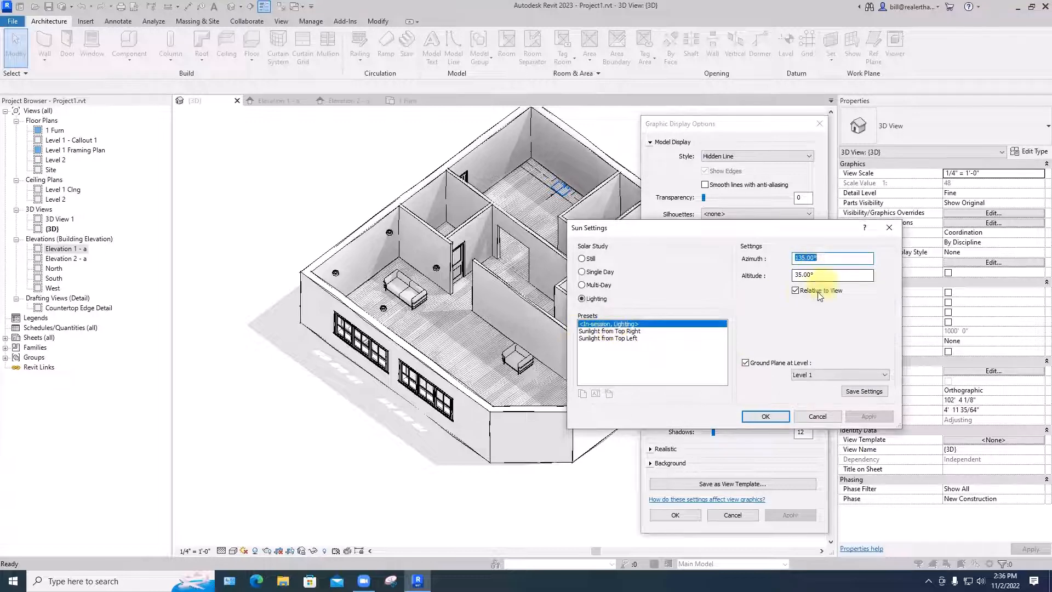
pyautogui.click(766, 416)
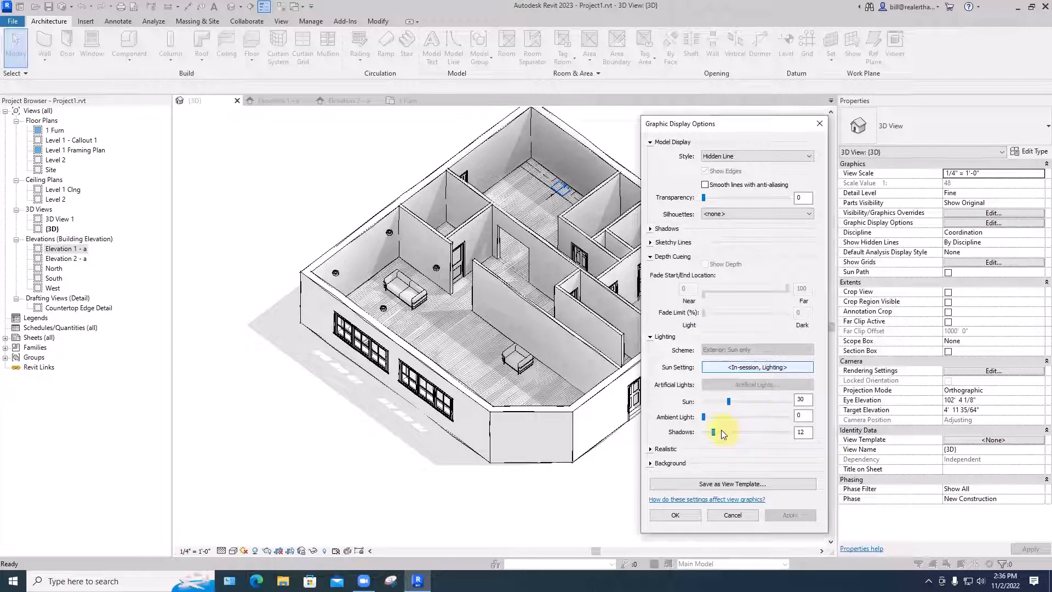
# Step: Set the {3D} view's background to the image fireplace - before.JPG from the Desktop, stretched to fit, and apply it
pyautogui.click(652, 463)
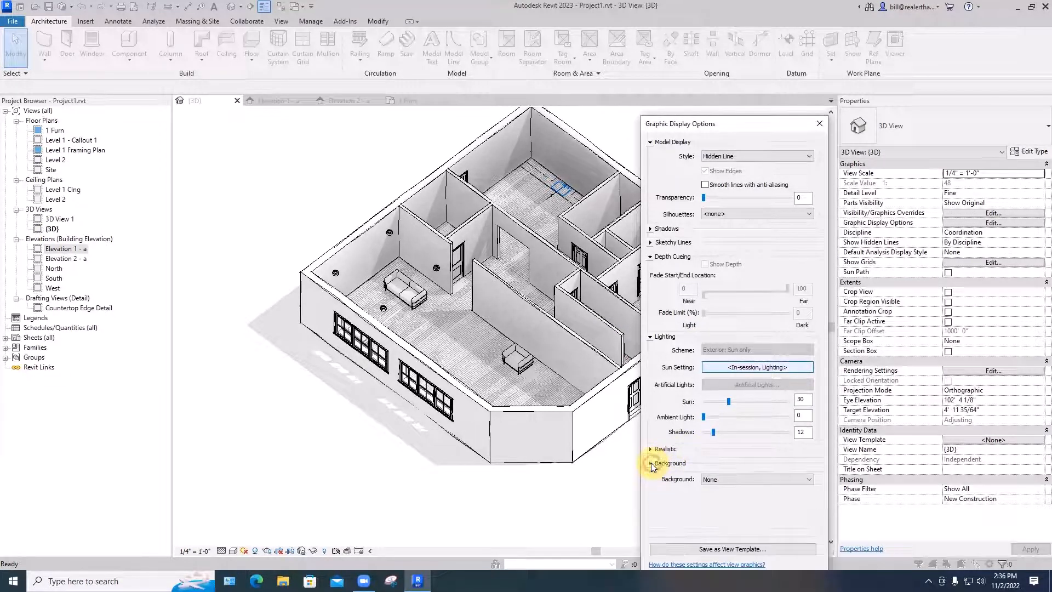
pyautogui.click(717, 480)
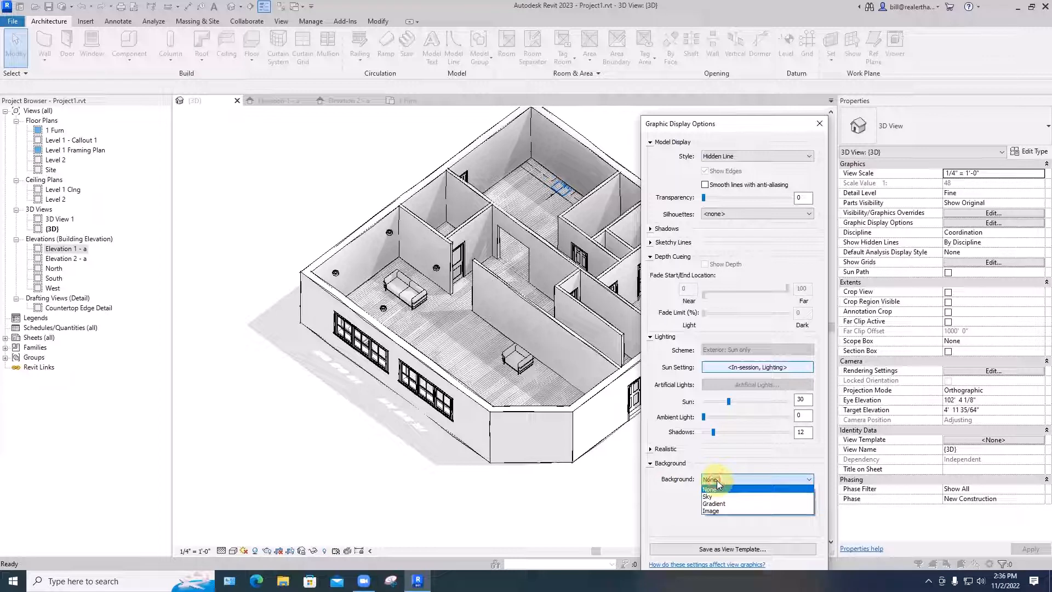
pyautogui.click(715, 509)
pyautogui.click(734, 521)
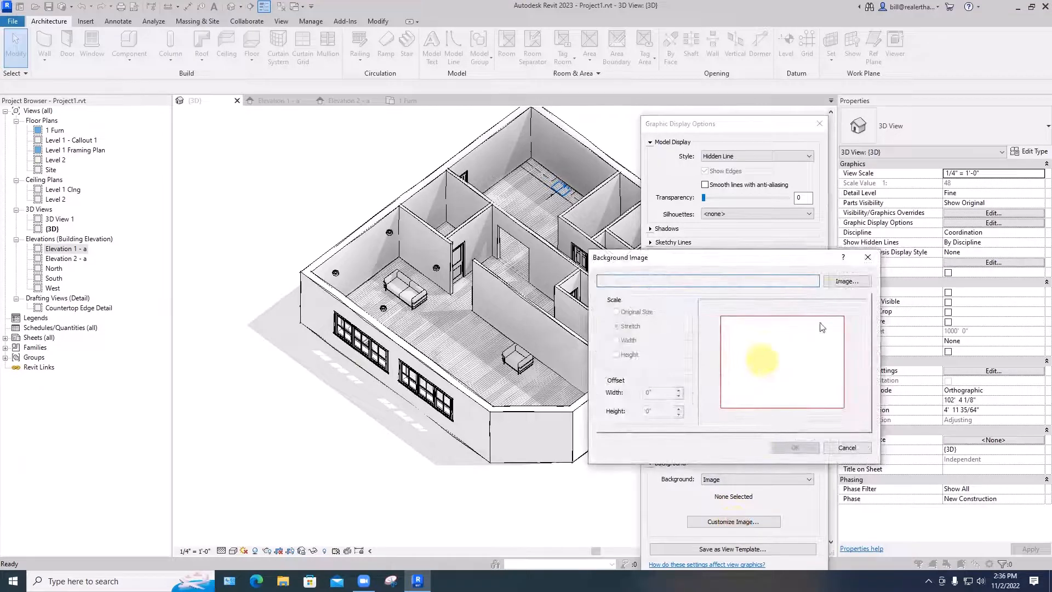
pyautogui.click(844, 280)
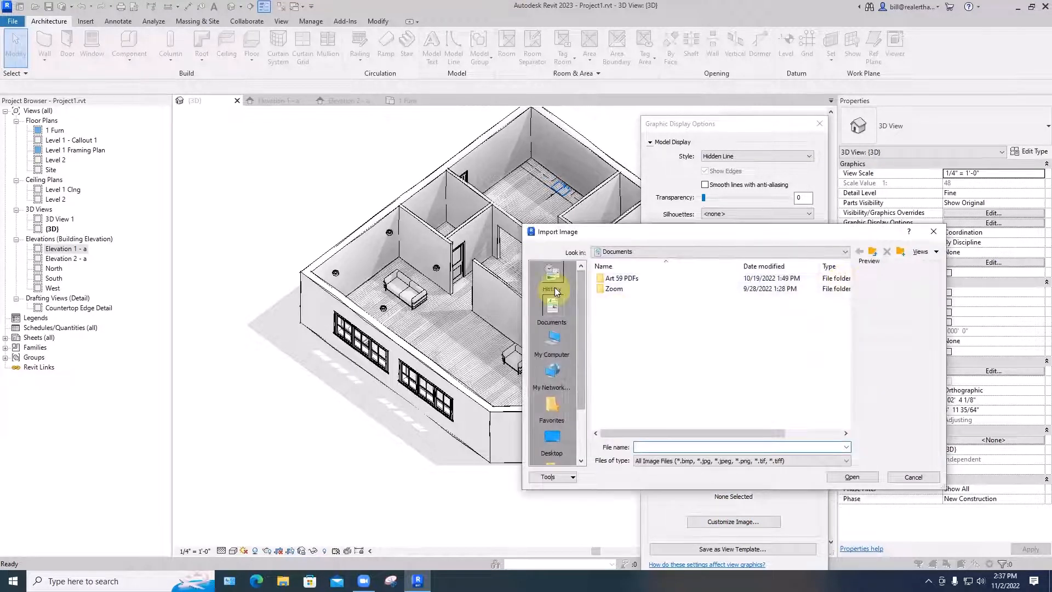
pyautogui.click(552, 438)
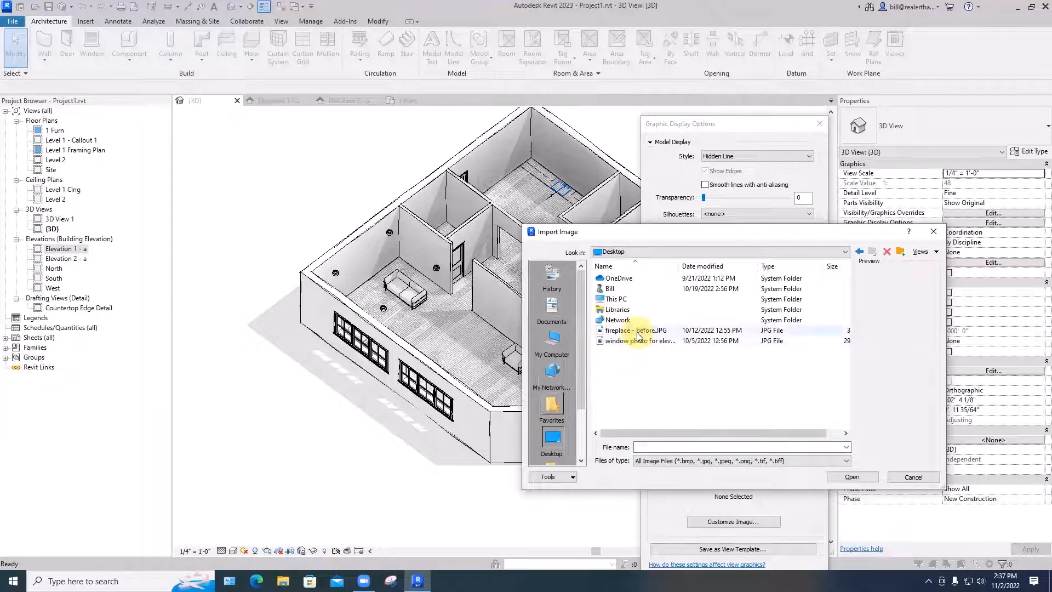
pyautogui.click(853, 477)
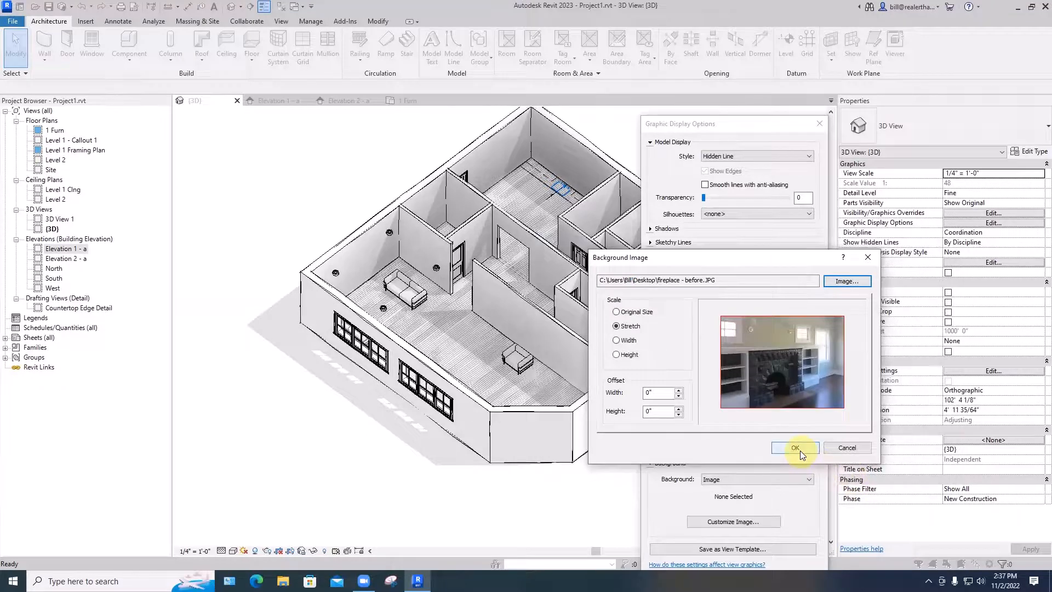
pyautogui.click(795, 447)
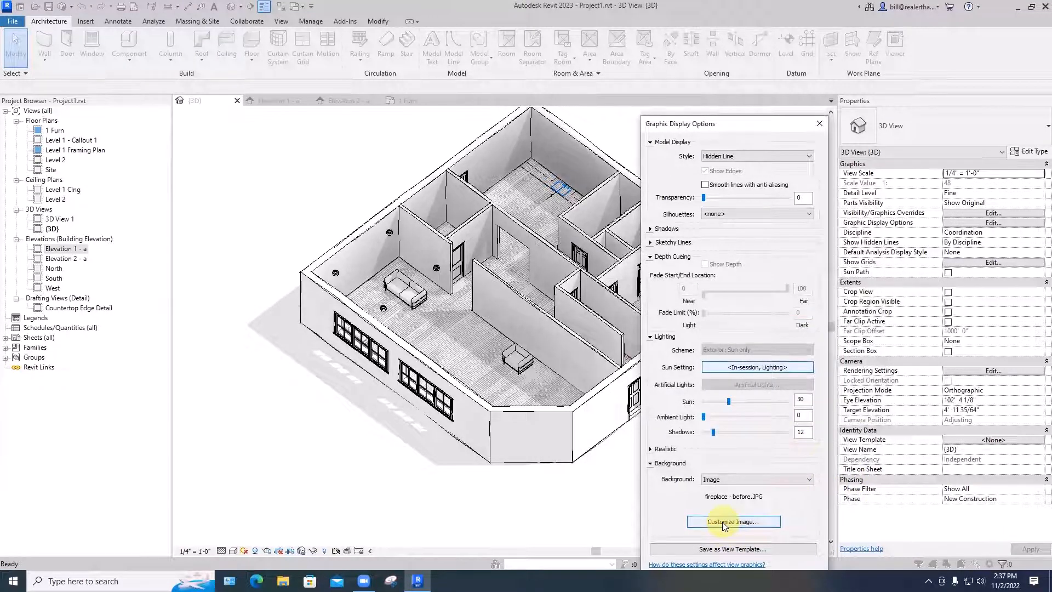
pyautogui.moveTo(783, 124); pyautogui.dragTo(848, 36)
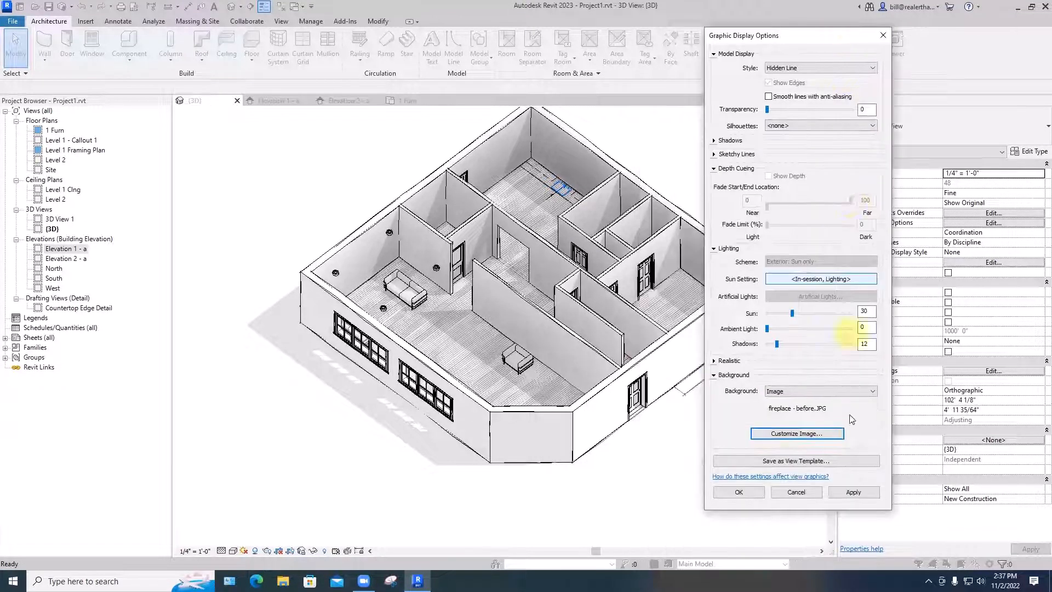
pyautogui.click(852, 492)
pyautogui.click(737, 492)
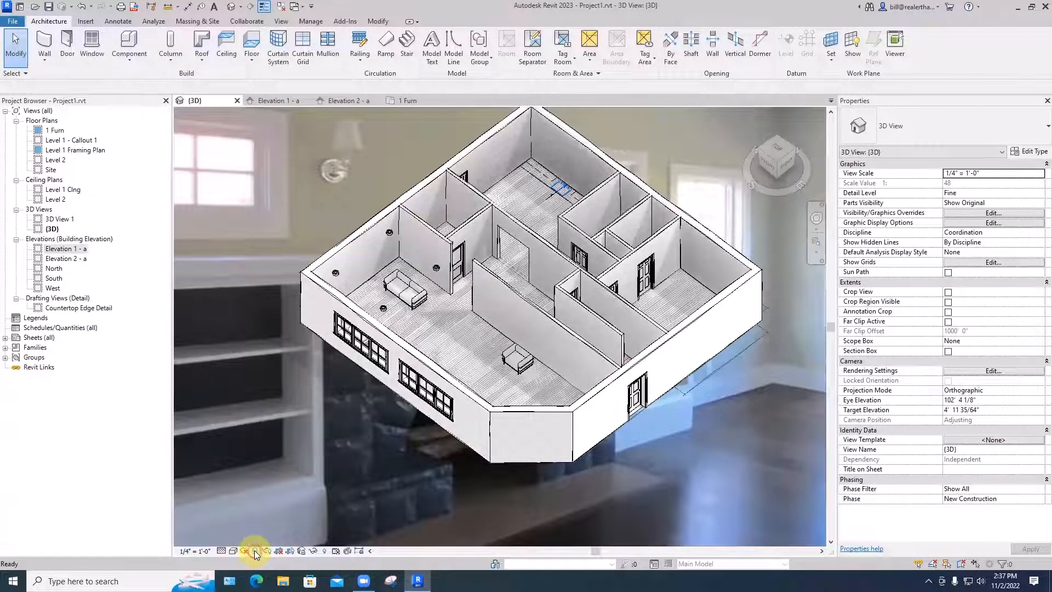
# Step: Apply a Gradient background to the {3D} view and orbit to a lower view of the building's front
pyautogui.click(234, 551)
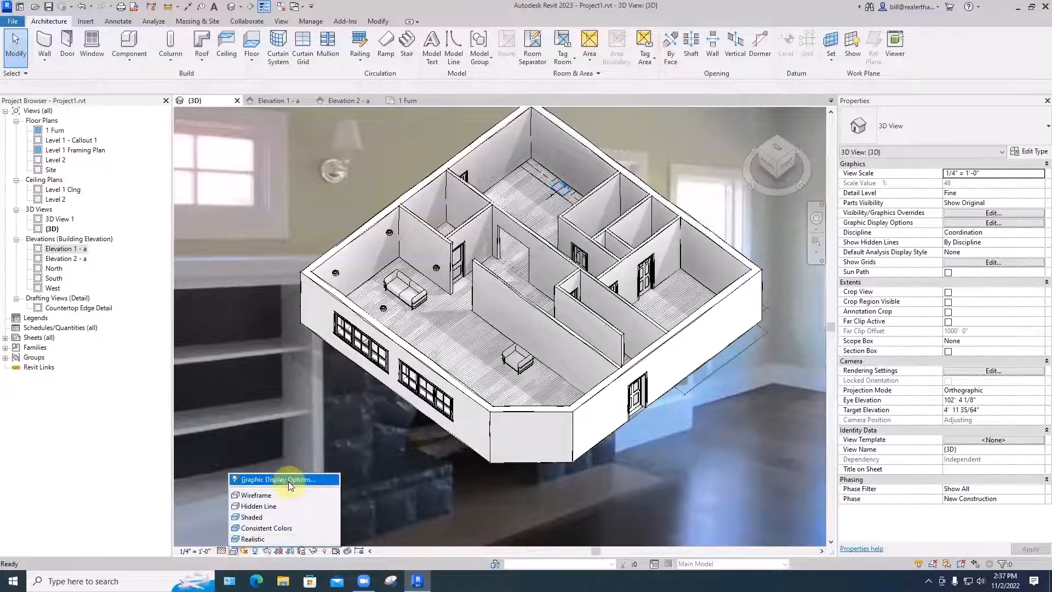
pyautogui.click(288, 481)
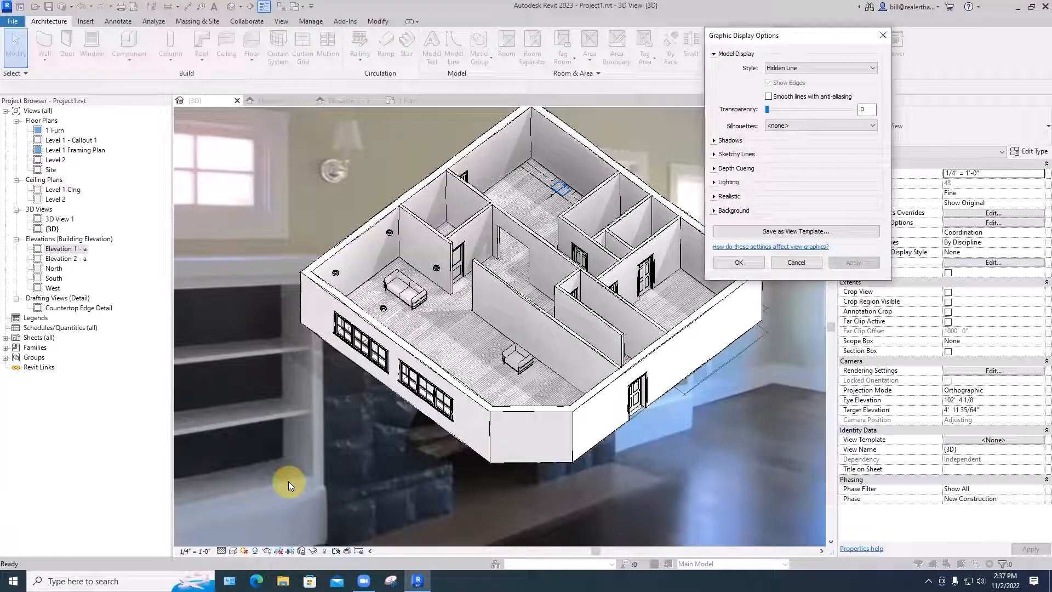
pyautogui.click(714, 211)
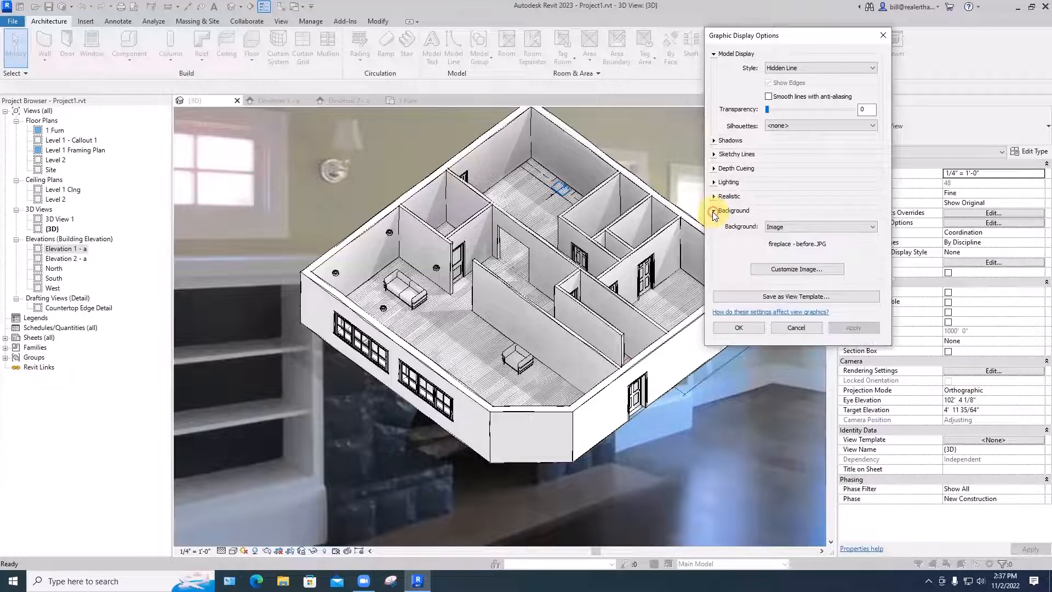
pyautogui.click(789, 230)
pyautogui.click(789, 238)
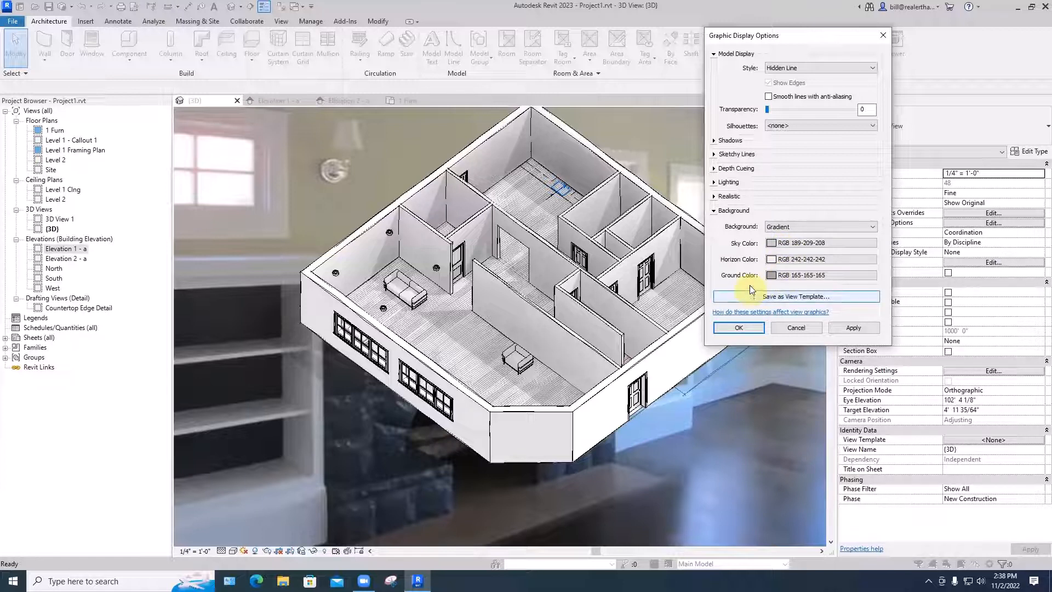
pyautogui.click(854, 328)
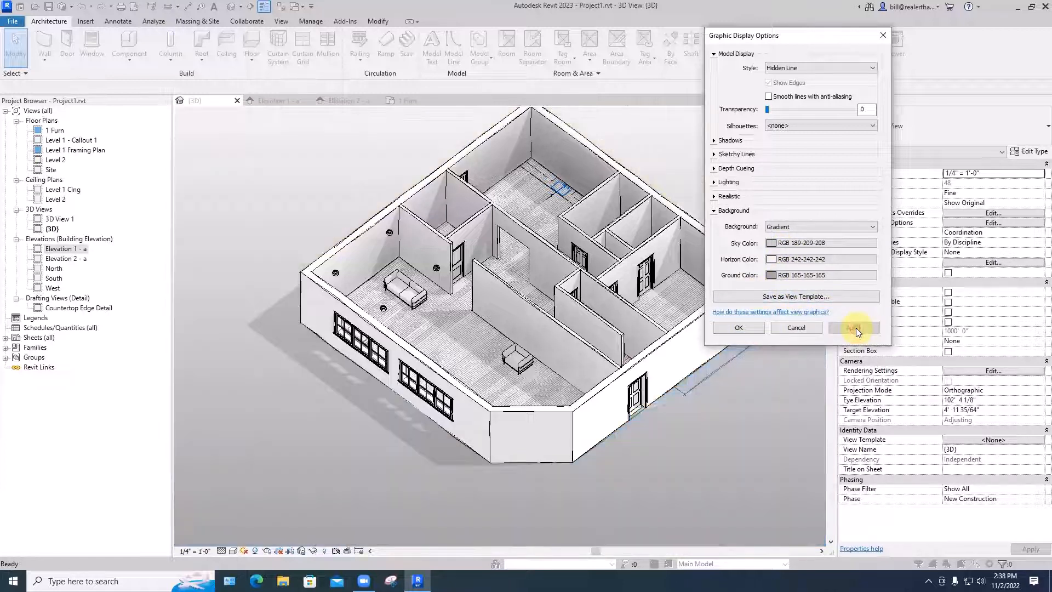
pyautogui.click(739, 327)
pyautogui.keyDown('shift'); pyautogui.moveTo(697, 423); pyautogui.dragTo(763, 395, button='middle'); pyautogui.keyUp('shift')
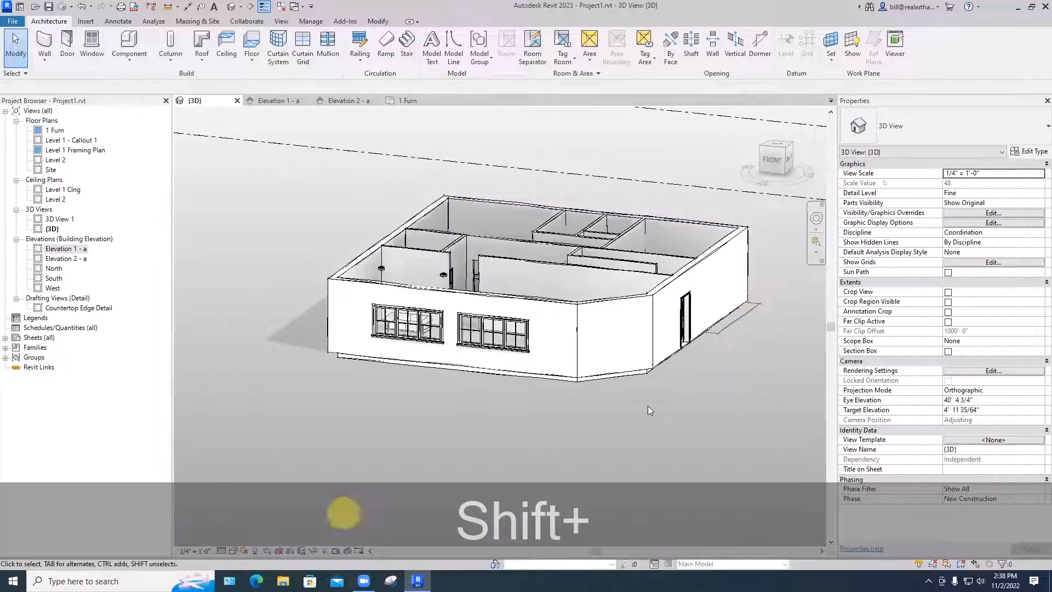
# Step: Change the {3D} view's background to Sky, apply it and check it while orbiting around the building
pyautogui.click(253, 551)
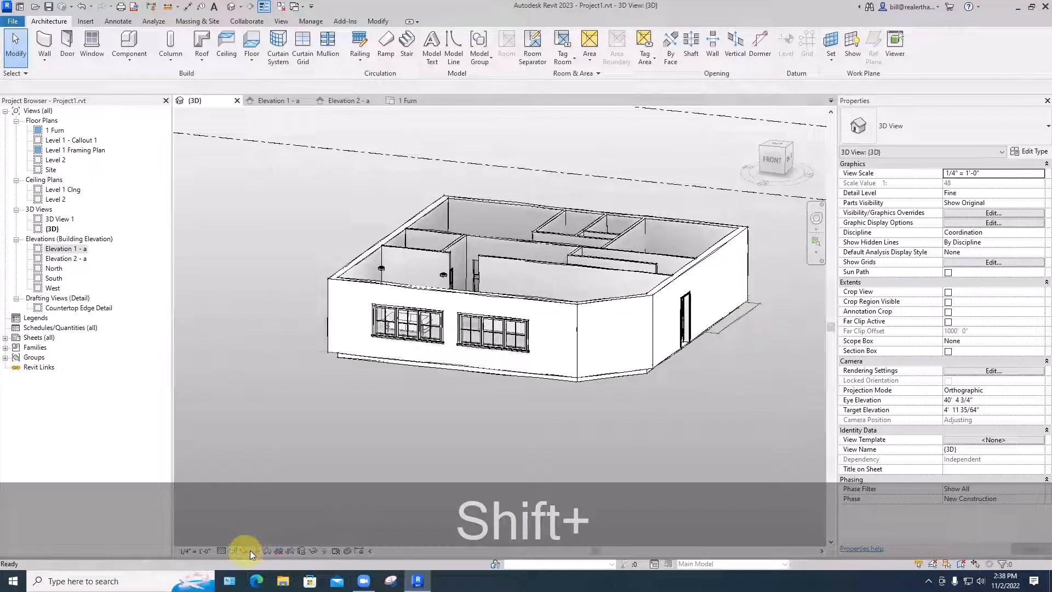
pyautogui.click(233, 551)
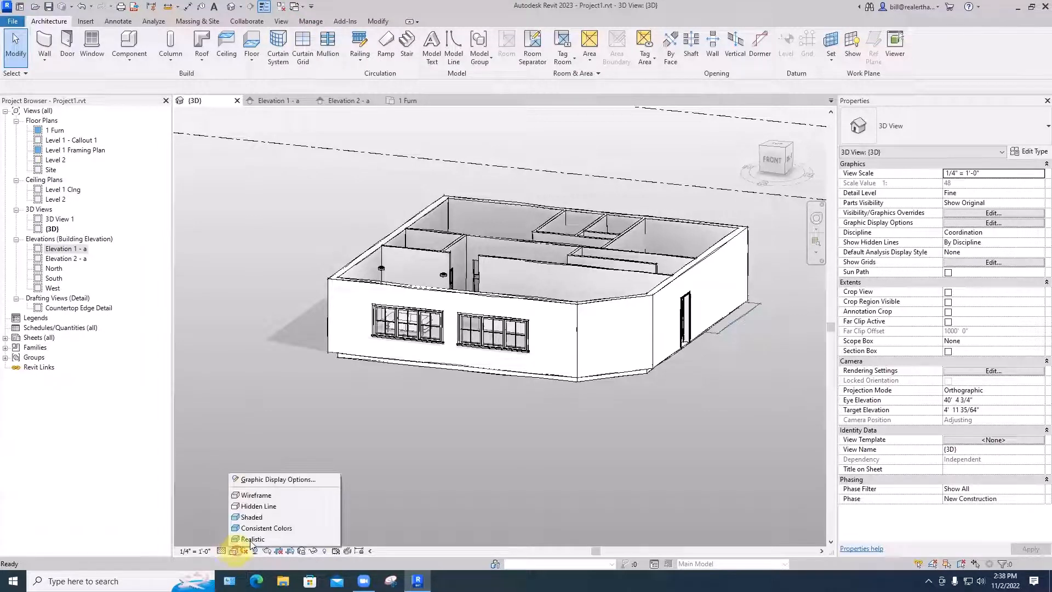
pyautogui.click(279, 480)
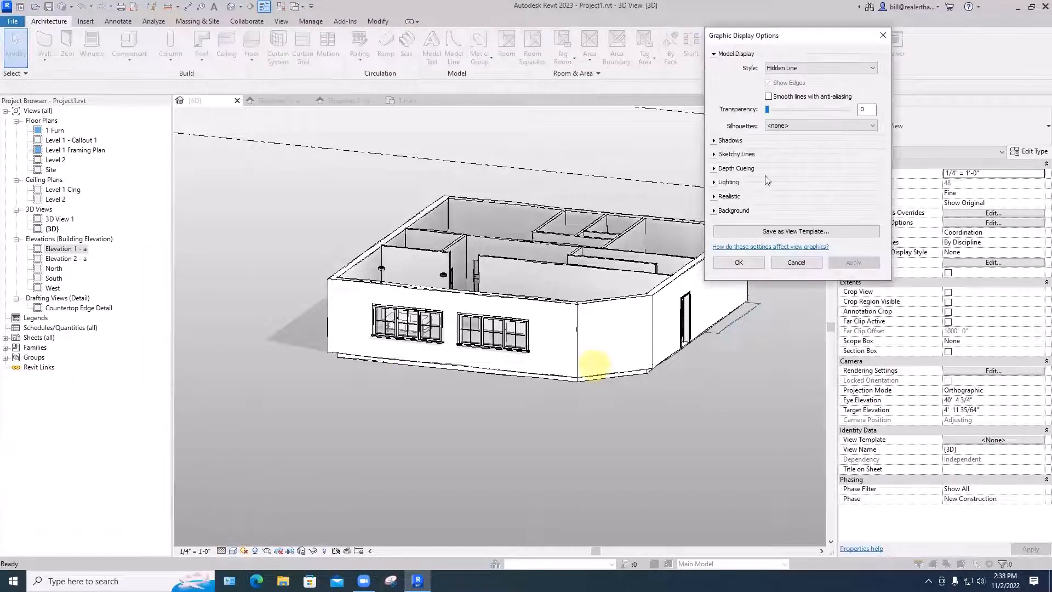
pyautogui.click(715, 211)
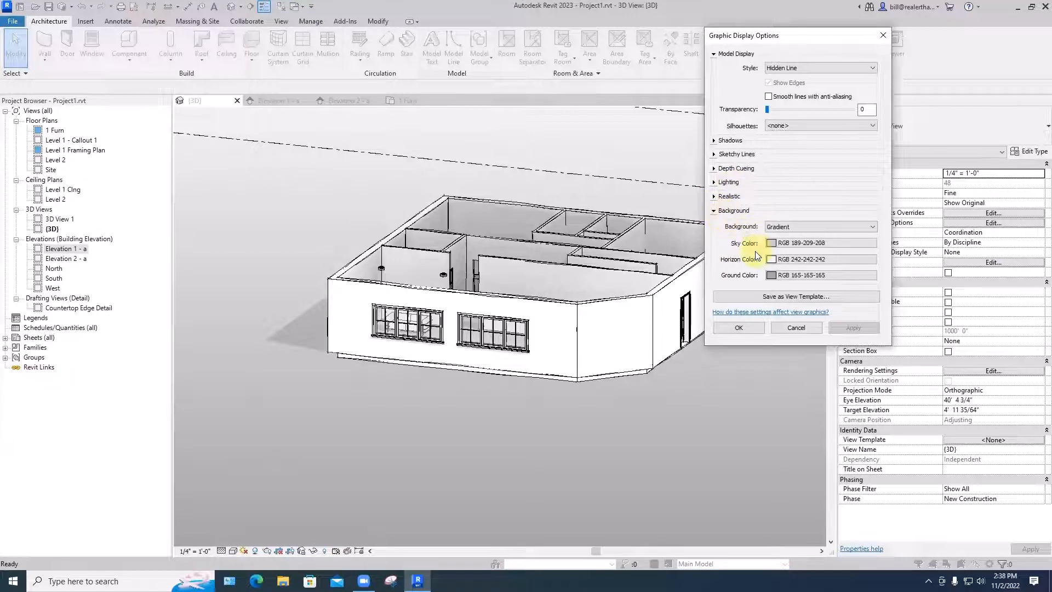
pyautogui.click(786, 229)
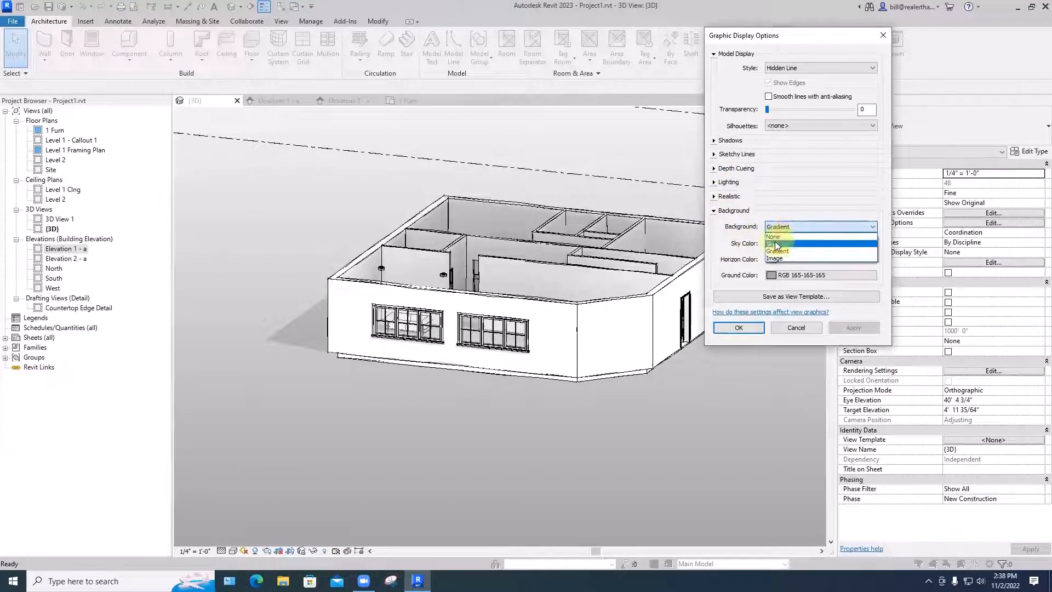
pyautogui.click(775, 244)
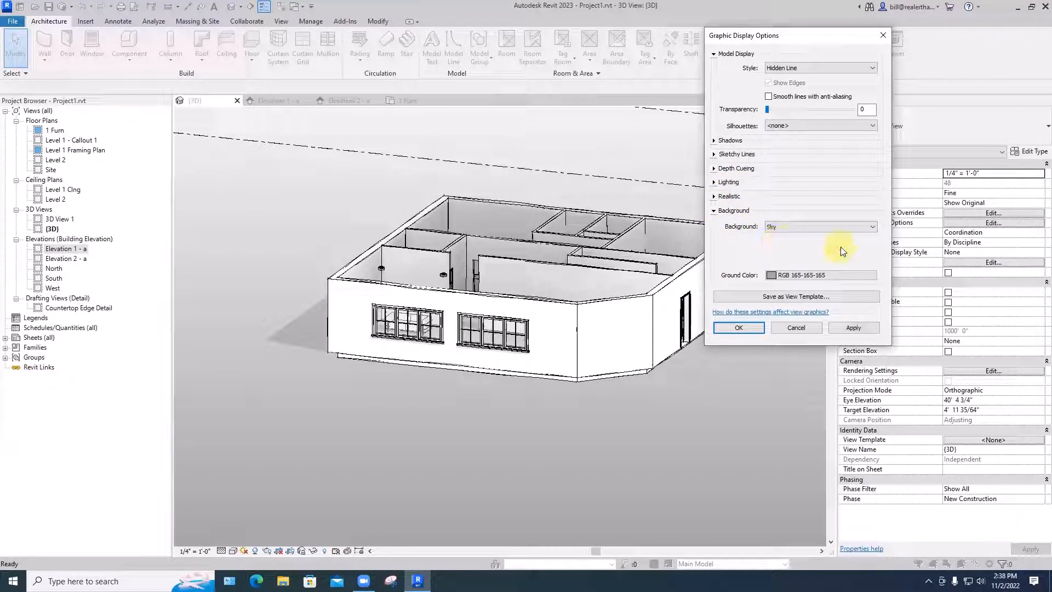
pyautogui.click(852, 327)
pyautogui.click(751, 328)
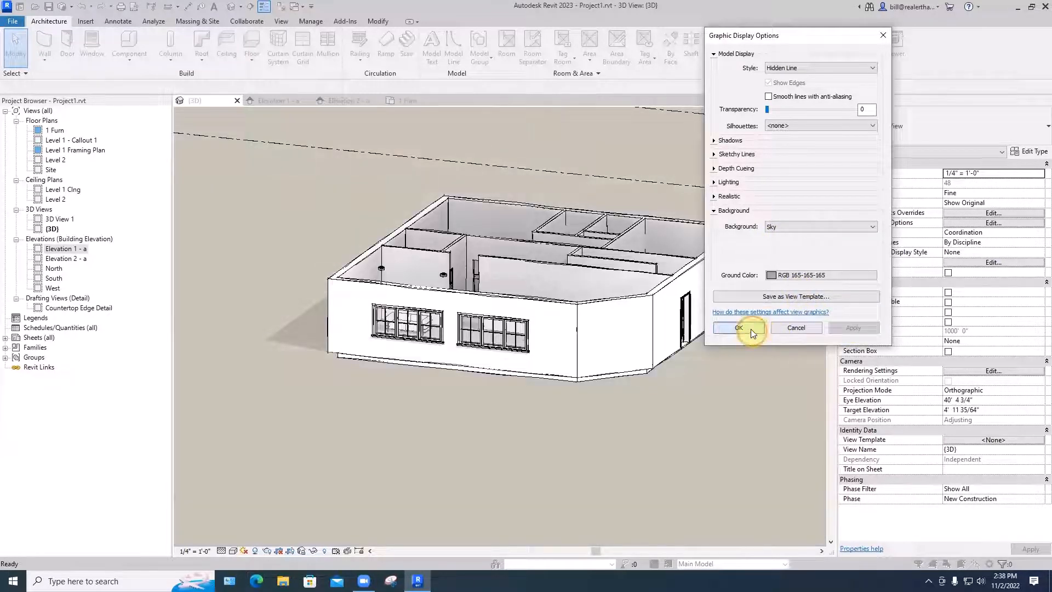
pyautogui.keyDown('shift'); pyautogui.moveTo(736, 357); pyautogui.dragTo(751, 278, button='middle'); pyautogui.keyUp('shift')
pyautogui.keyDown('shift'); pyautogui.moveTo(729, 384); pyautogui.dragTo(700, 444, button='middle'); pyautogui.keyUp('shift')
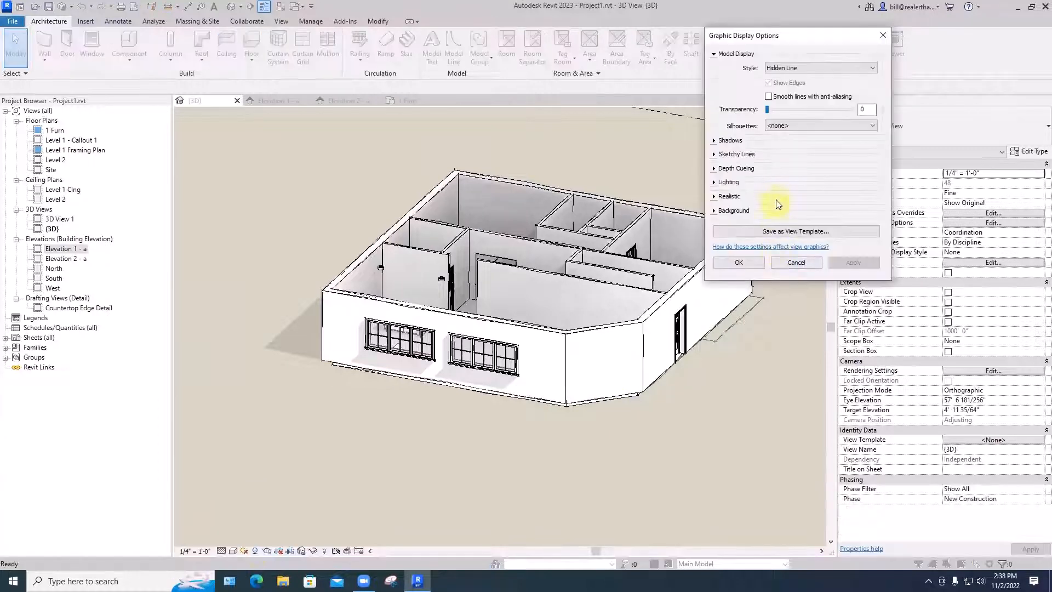
# Step: Set the {3D} view's model display style to Shaded, apply it and inspect the walls and doors up close
pyautogui.click(715, 155)
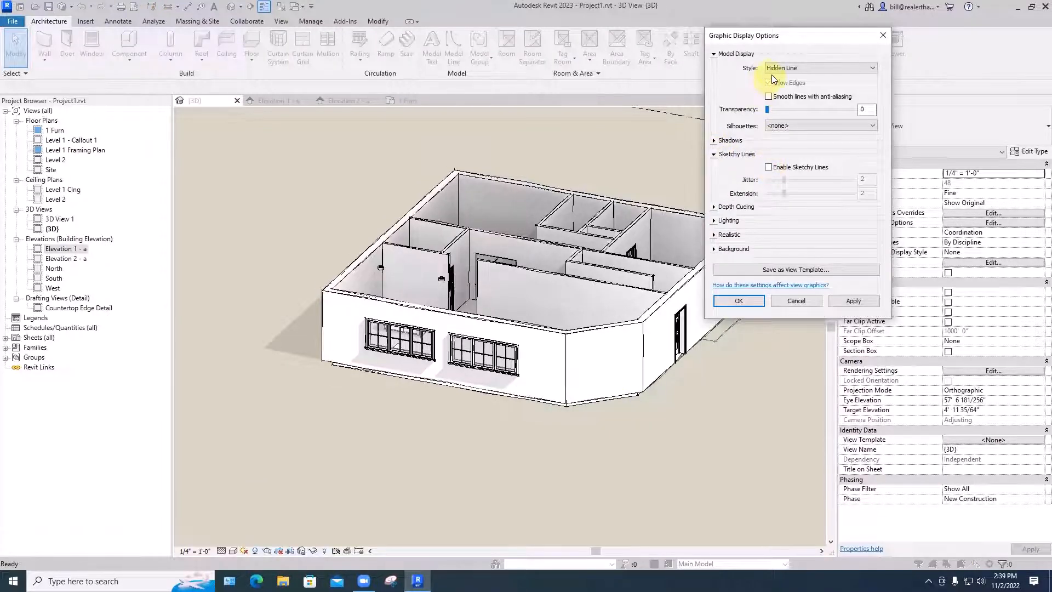
pyautogui.click(795, 68)
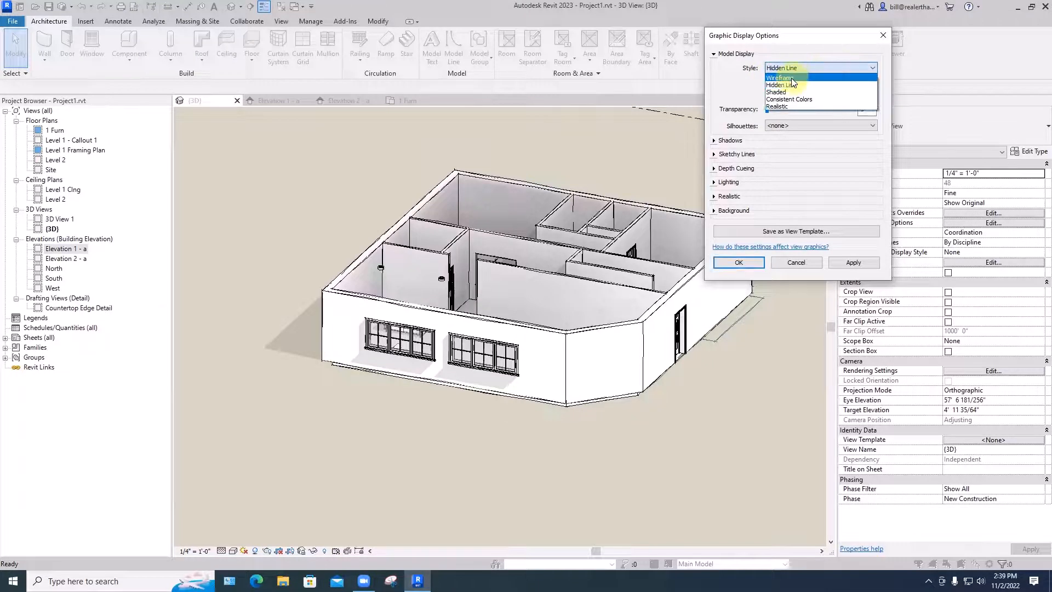
pyautogui.click(782, 92)
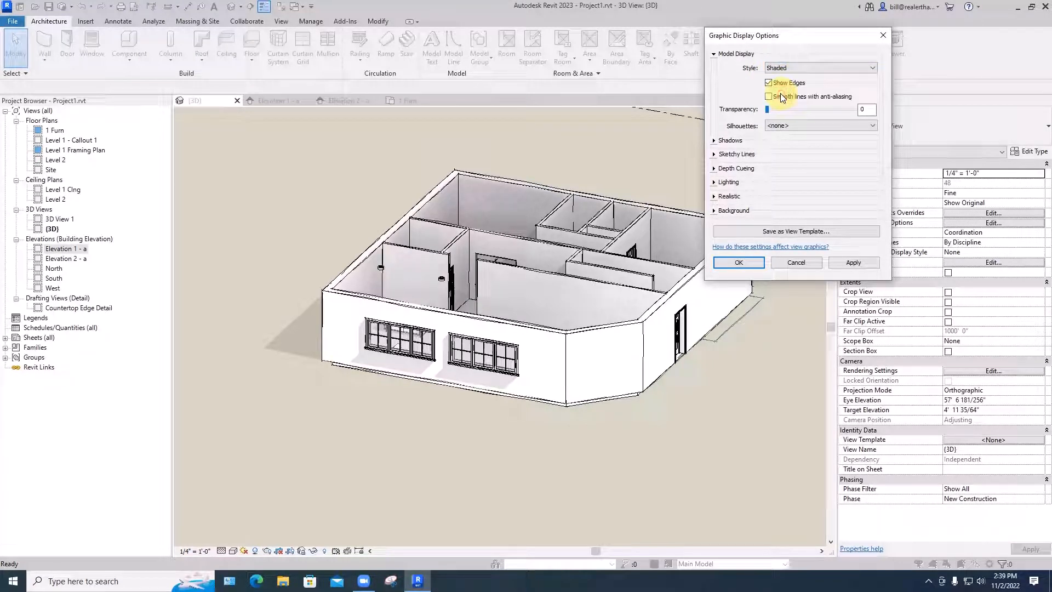
pyautogui.click(852, 263)
pyautogui.click(738, 262)
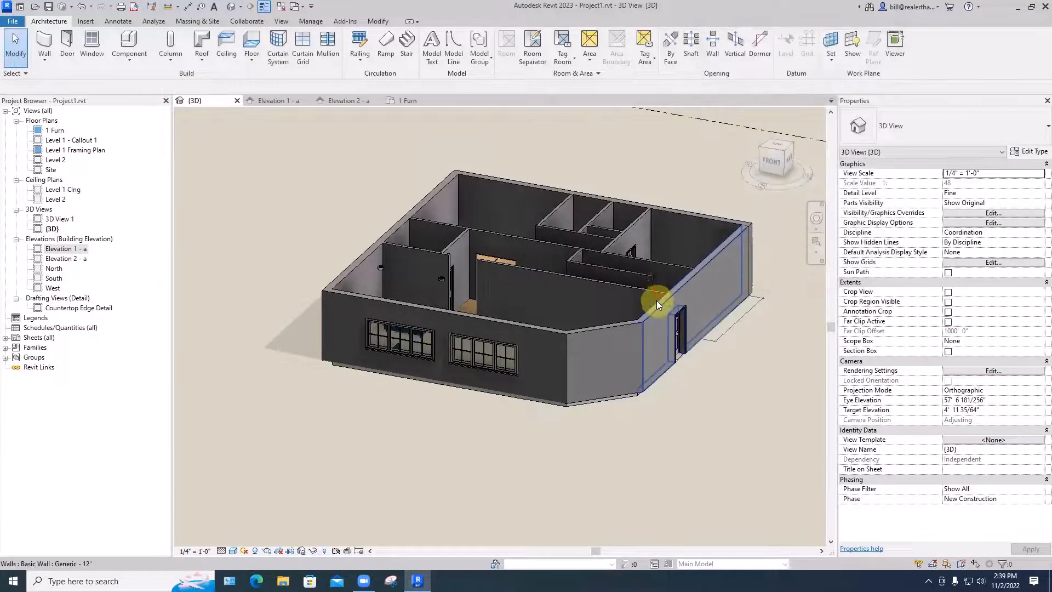
pyautogui.scroll(5, 656, 301)
pyautogui.scroll(-5, 699, 300)
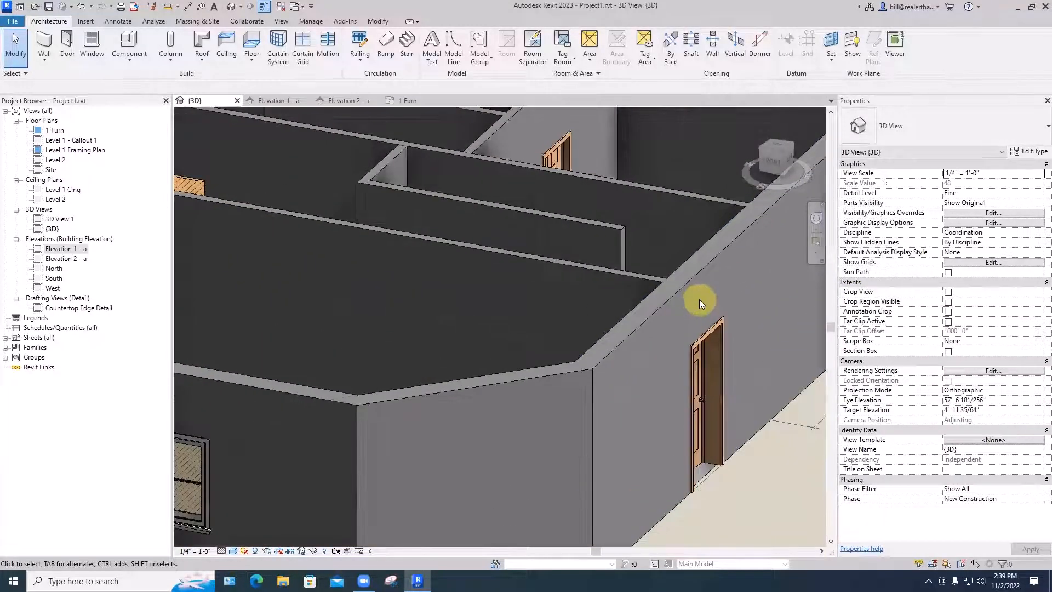
pyautogui.keyDown('shift'); pyautogui.moveTo(699, 299); pyautogui.dragTo(667, 330, button='middle'); pyautogui.keyUp('shift')
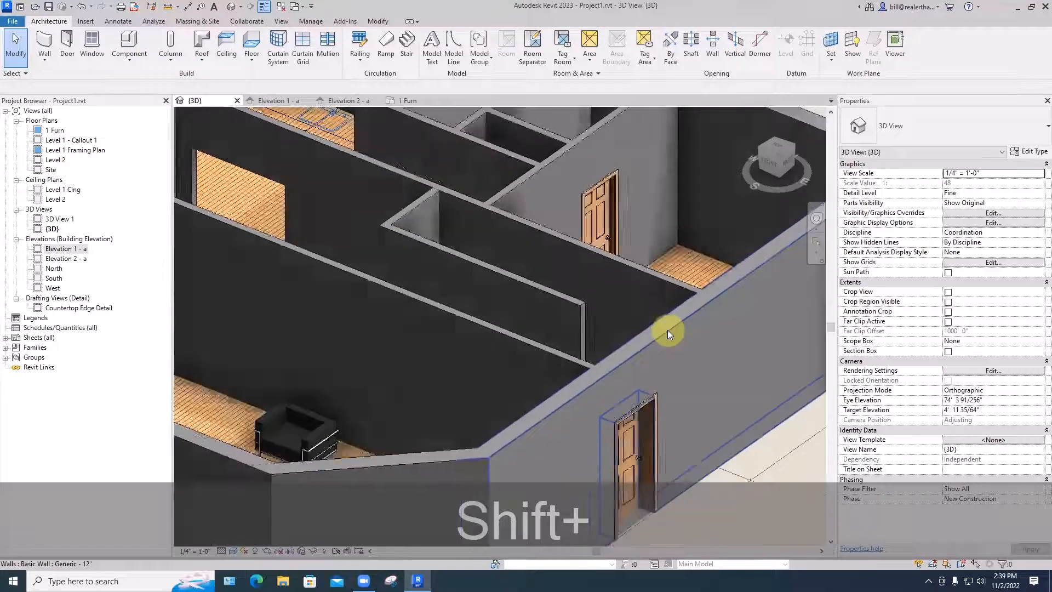
# Step: Turn off Show Edges for the {3D} view's Shaded display style and apply it, framing the interior walls and door
pyautogui.scroll(4, 668, 330)
pyautogui.scroll(-4, 595, 261)
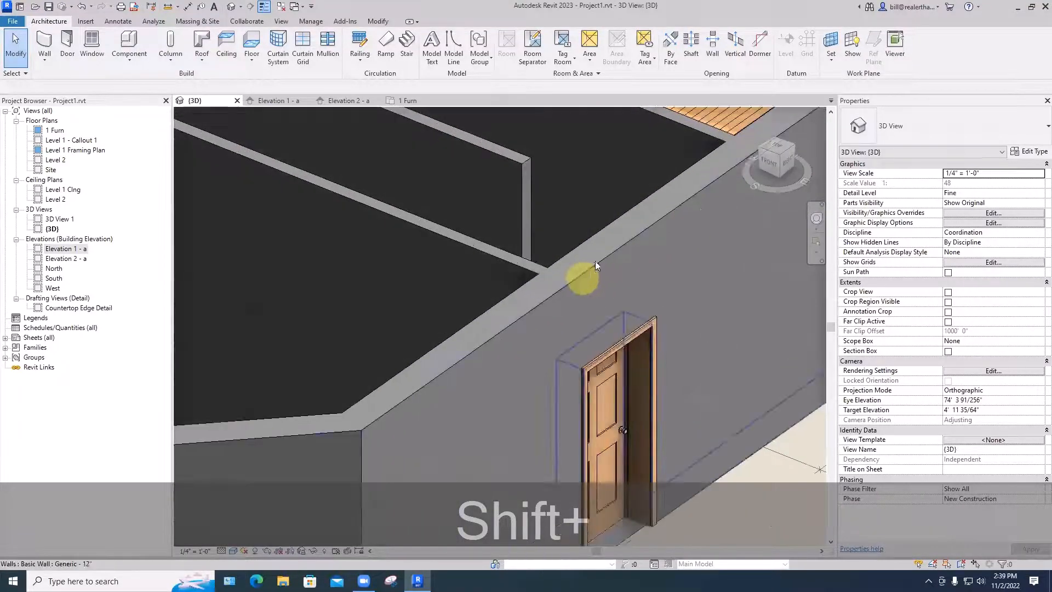
pyautogui.moveTo(596, 255); pyautogui.dragTo(895, 374, button='middle')
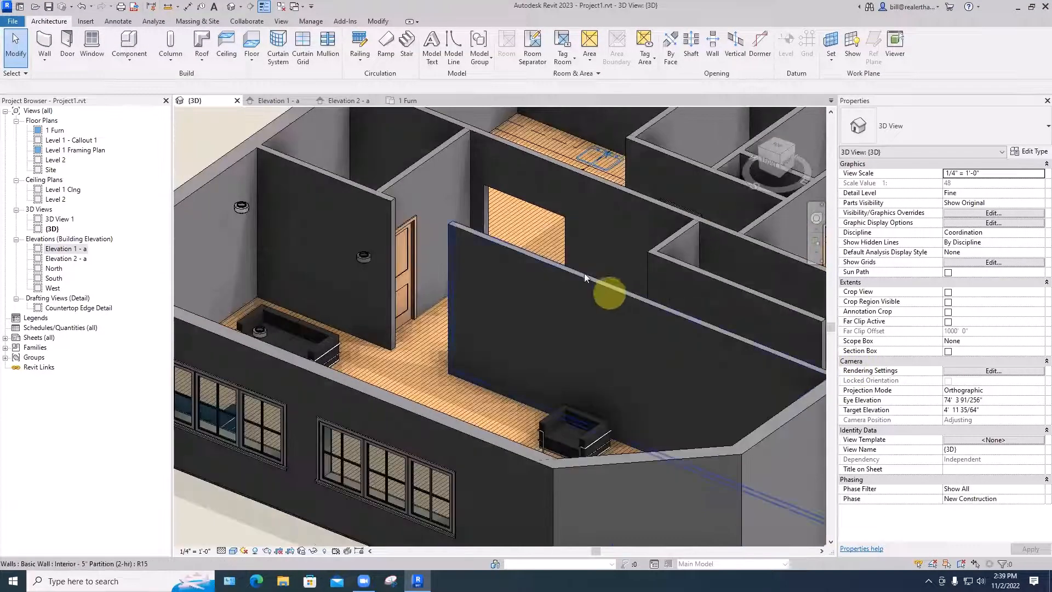
pyautogui.scroll(2, 425, 203)
pyautogui.moveTo(420, 203); pyautogui.dragTo(622, 334, button='middle')
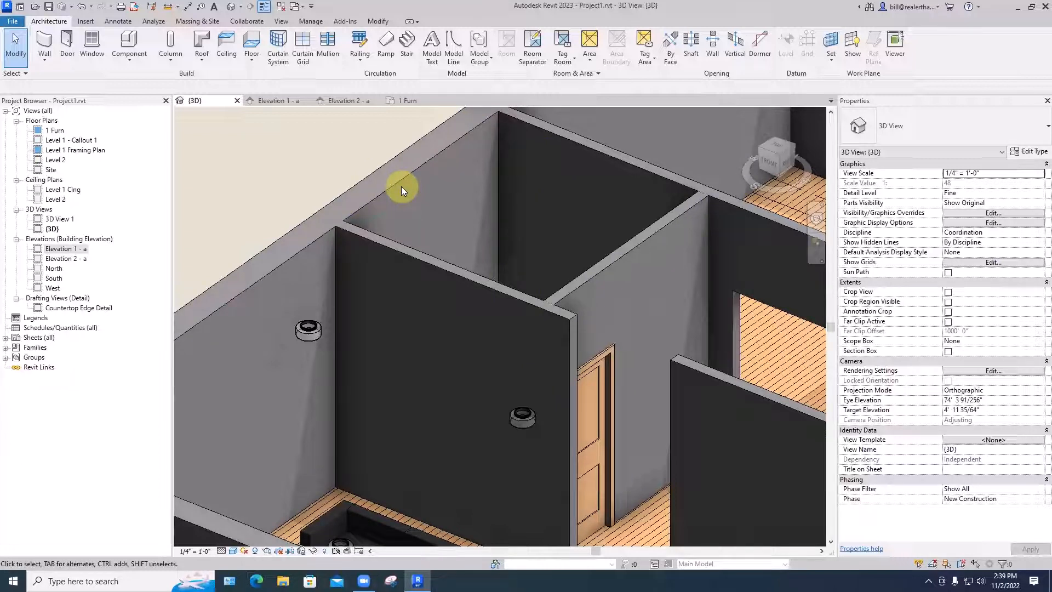
pyautogui.click(233, 551)
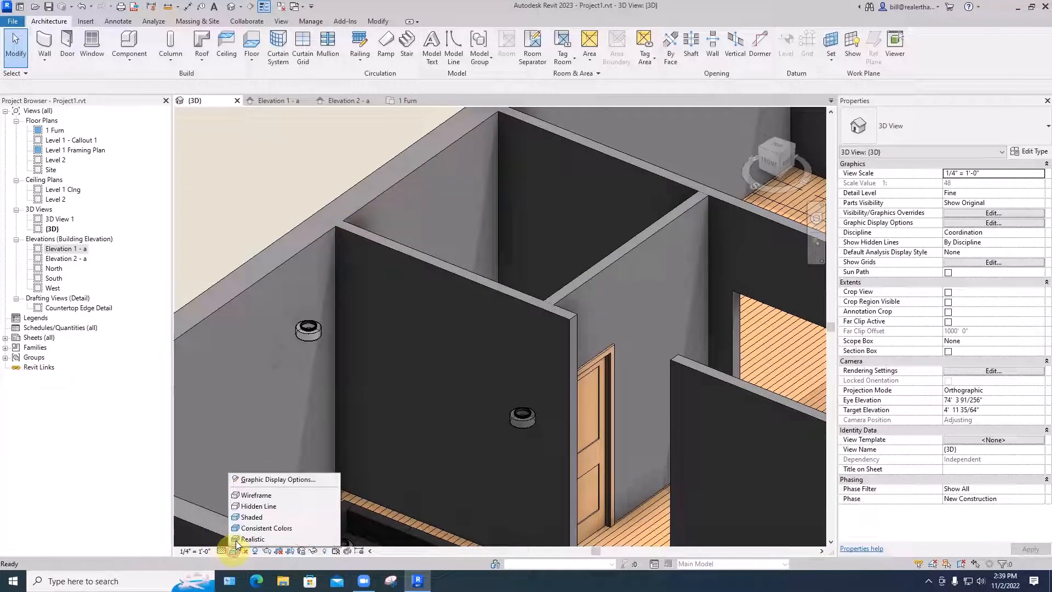
pyautogui.click(265, 479)
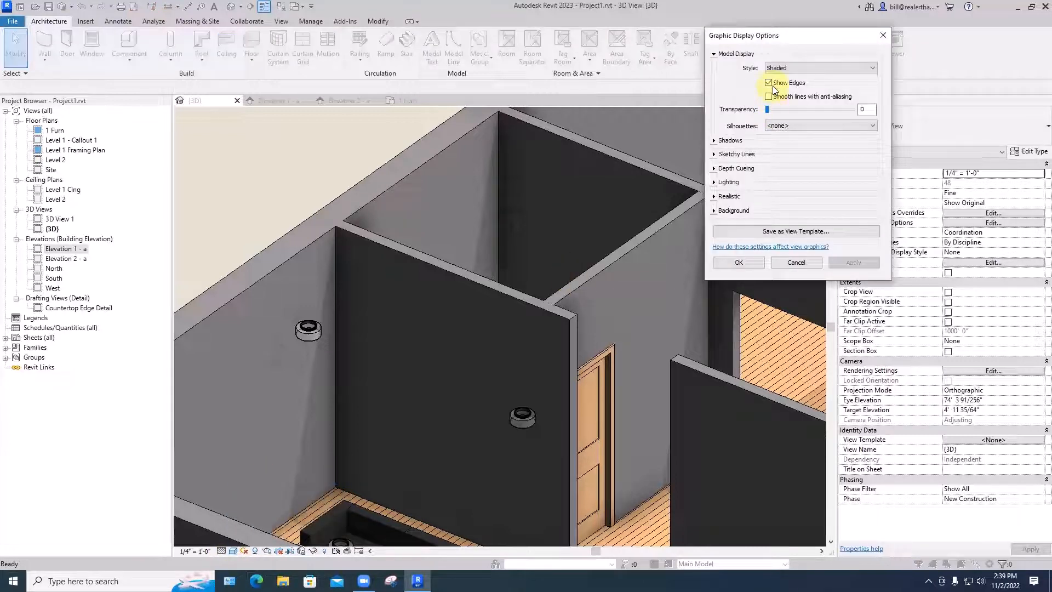
pyautogui.click(769, 82)
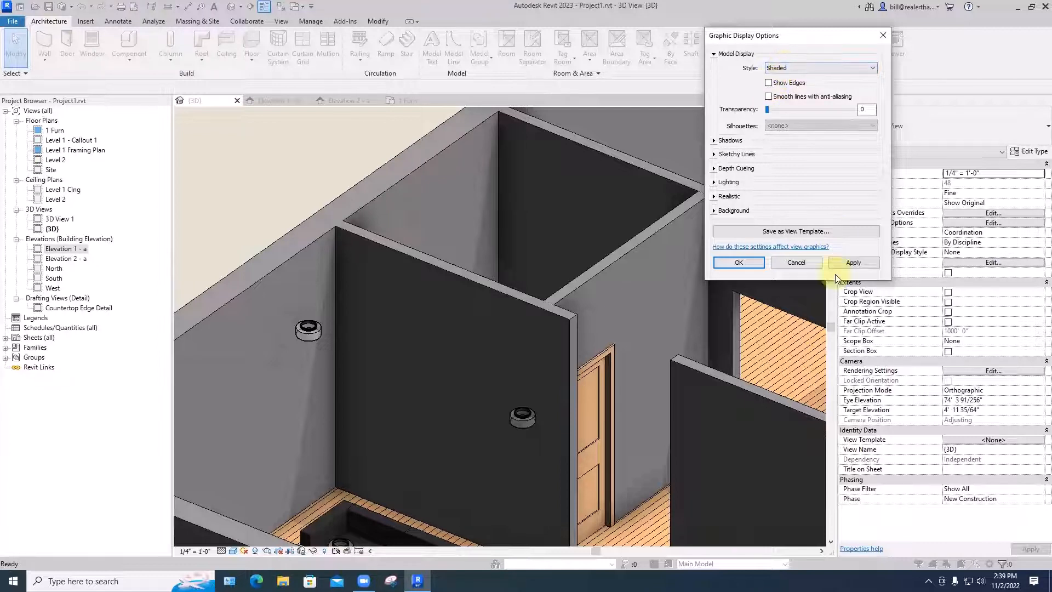
pyautogui.click(854, 263)
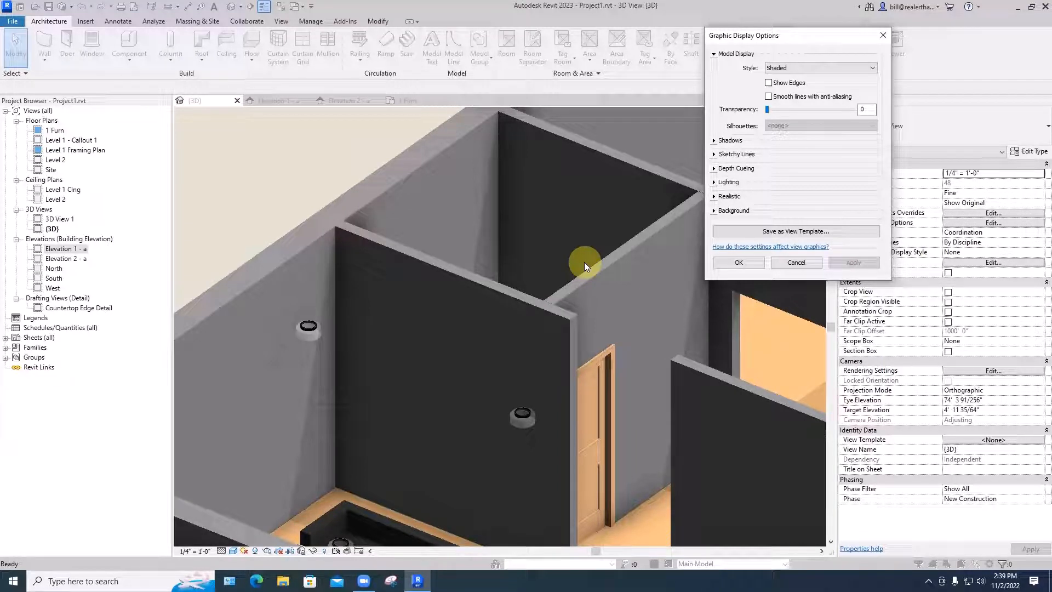
# Step: Change the {3D} view's model display style to Consistent Colors and apply it
pyautogui.click(778, 68)
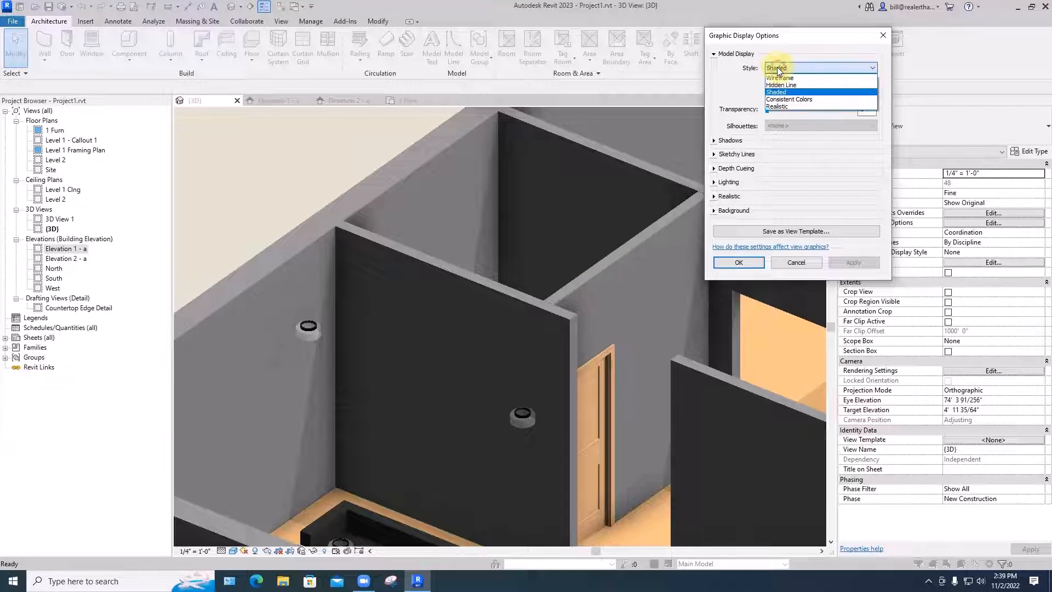
pyautogui.click(782, 99)
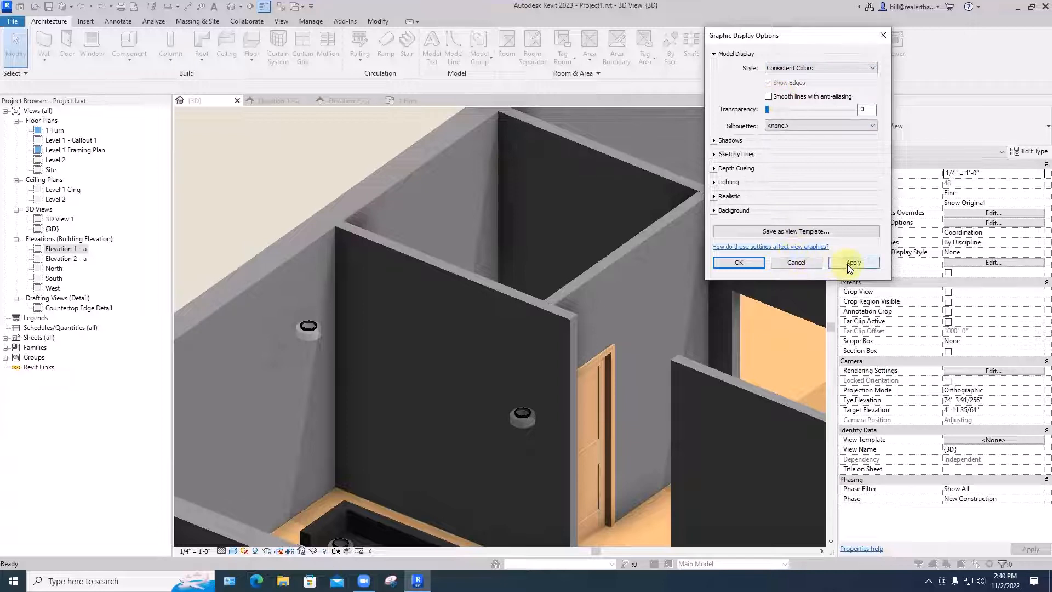
pyautogui.click(847, 264)
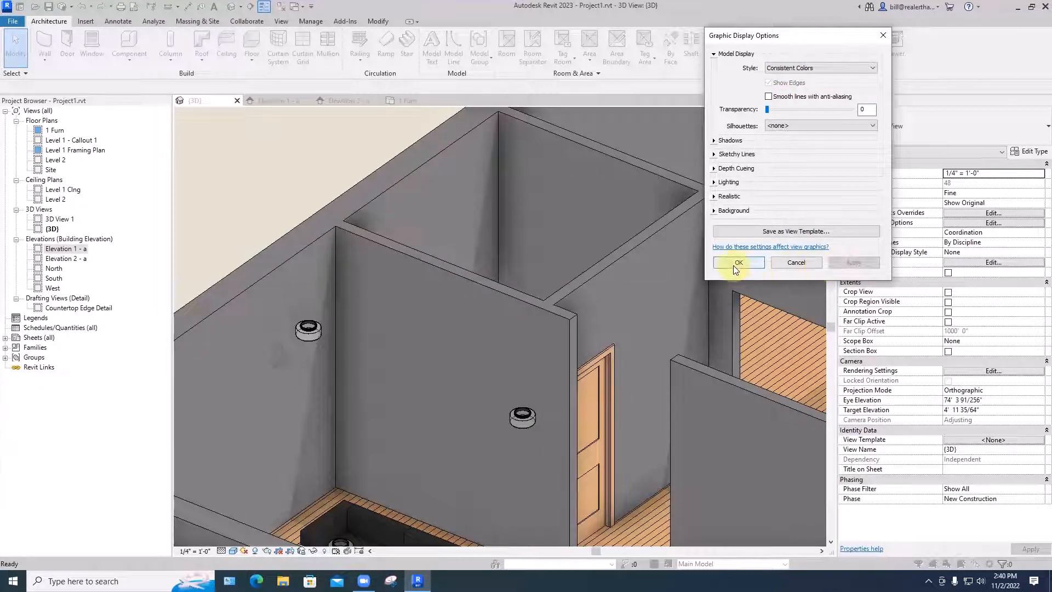
# Step: Set the {3D} view's model display style to Realistic, accept it and inspect the wood floor and the whole building
pyautogui.click(801, 67)
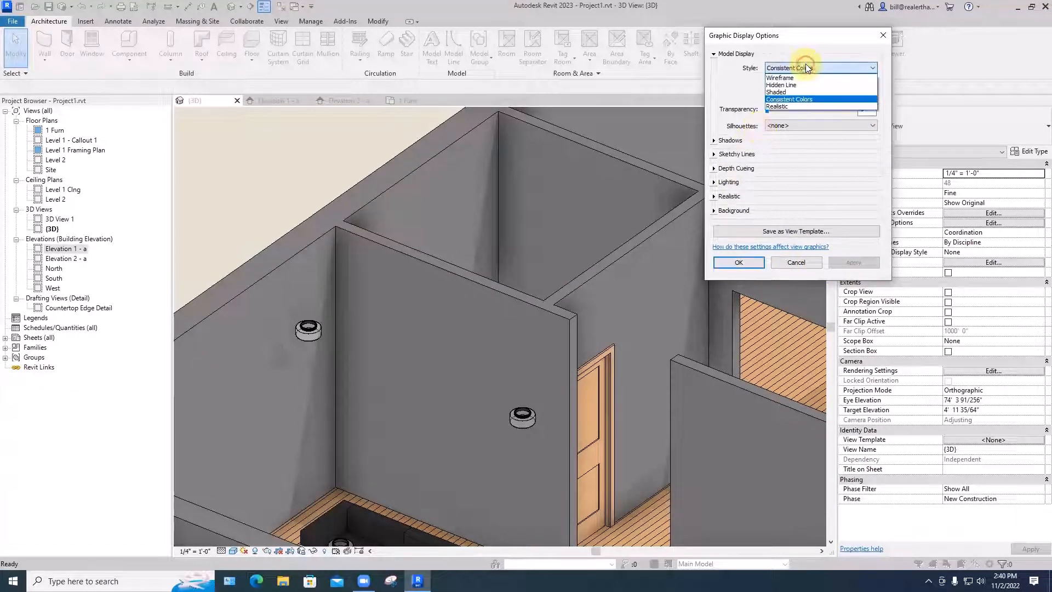
pyautogui.click(784, 107)
pyautogui.click(853, 270)
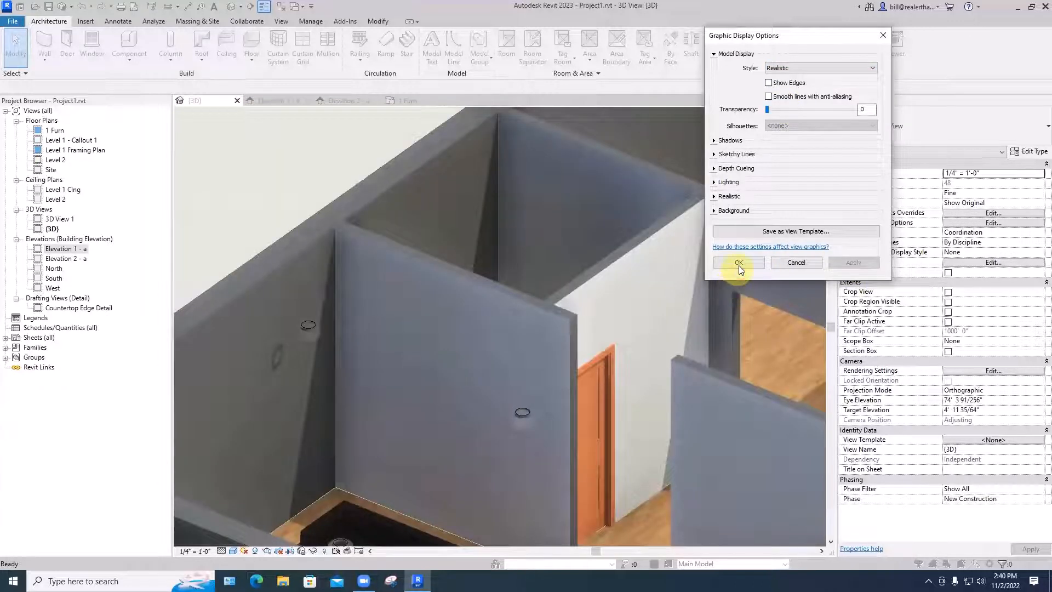
pyautogui.click(739, 263)
pyautogui.scroll(-5, 729, 360)
pyautogui.scroll(8, 559, 379)
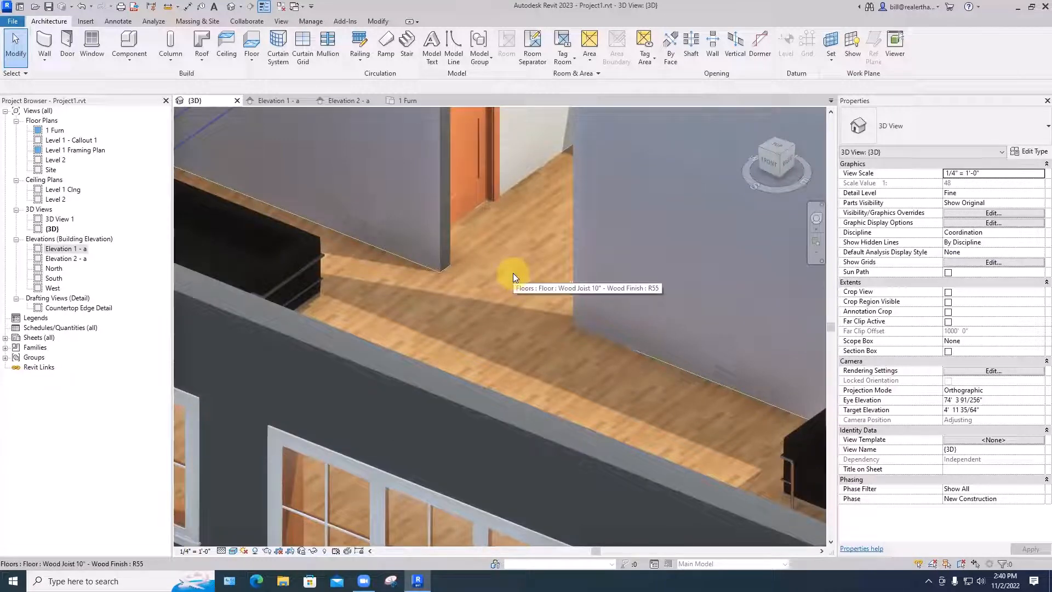
pyautogui.press('Escape')
pyautogui.press('Escape')
pyautogui.scroll(-6, 545, 259)
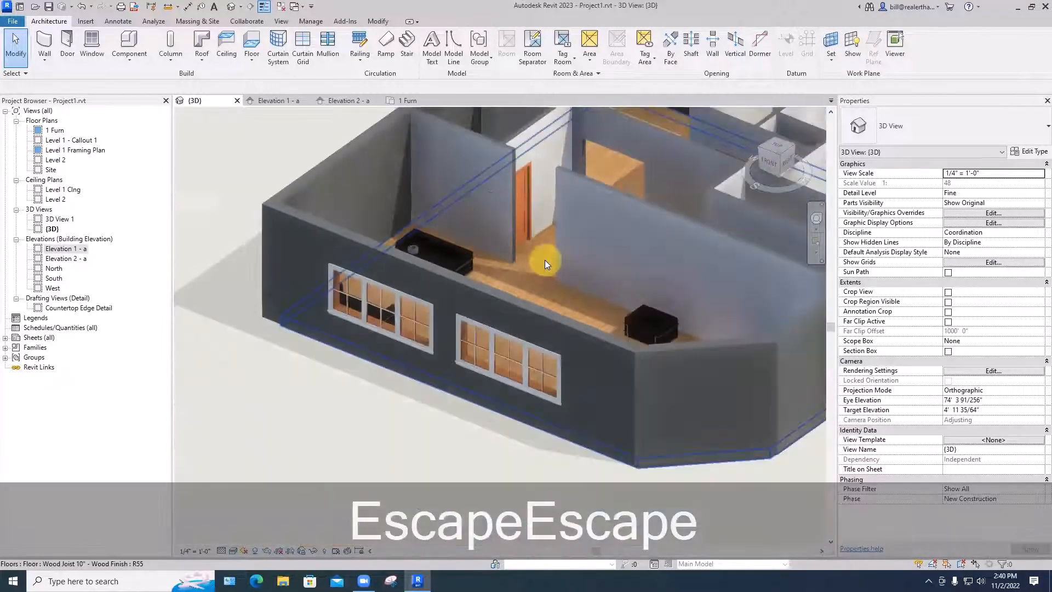
pyautogui.scroll(-5, 564, 277)
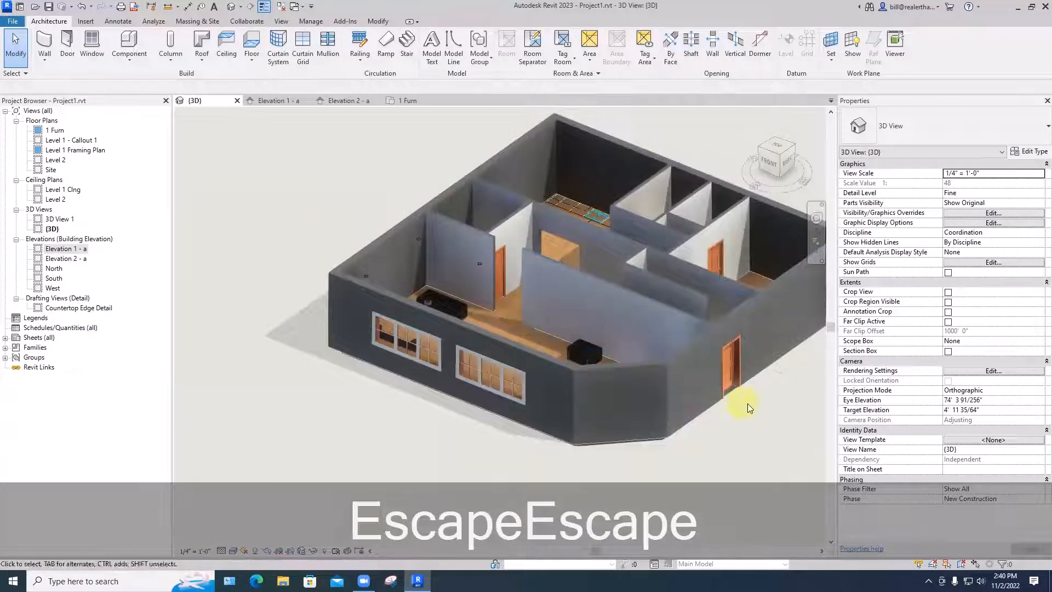
pyautogui.moveTo(740, 404); pyautogui.dragTo(716, 413, button='middle')
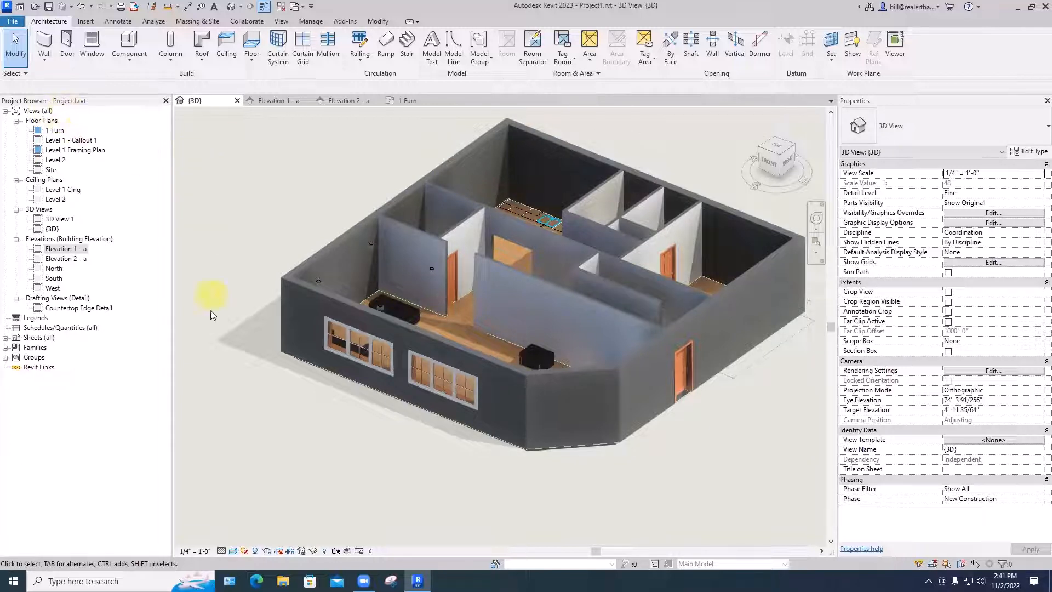
pyautogui.click(232, 550)
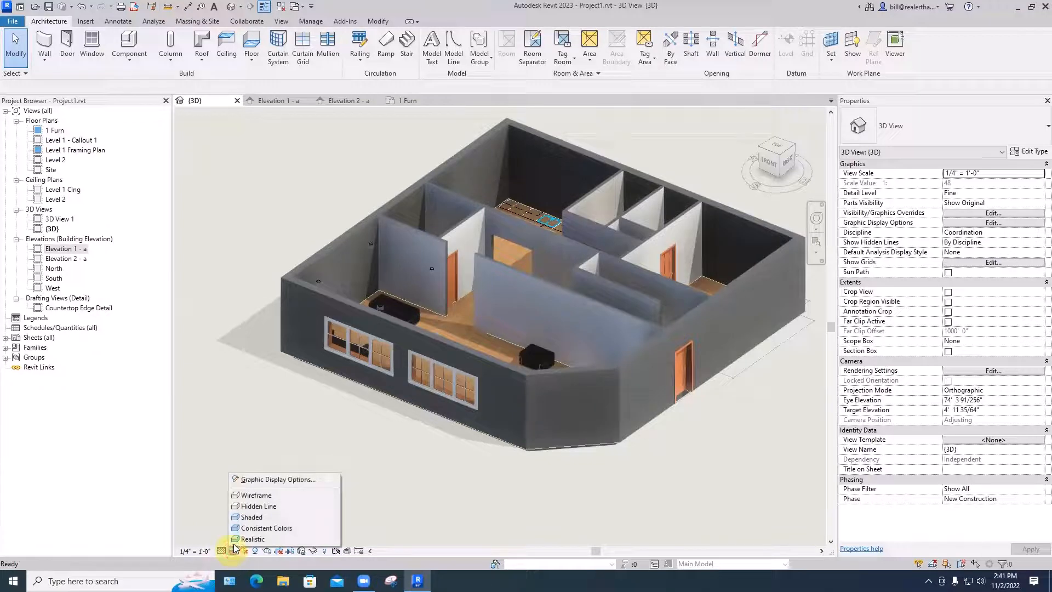
pyautogui.click(386, 433)
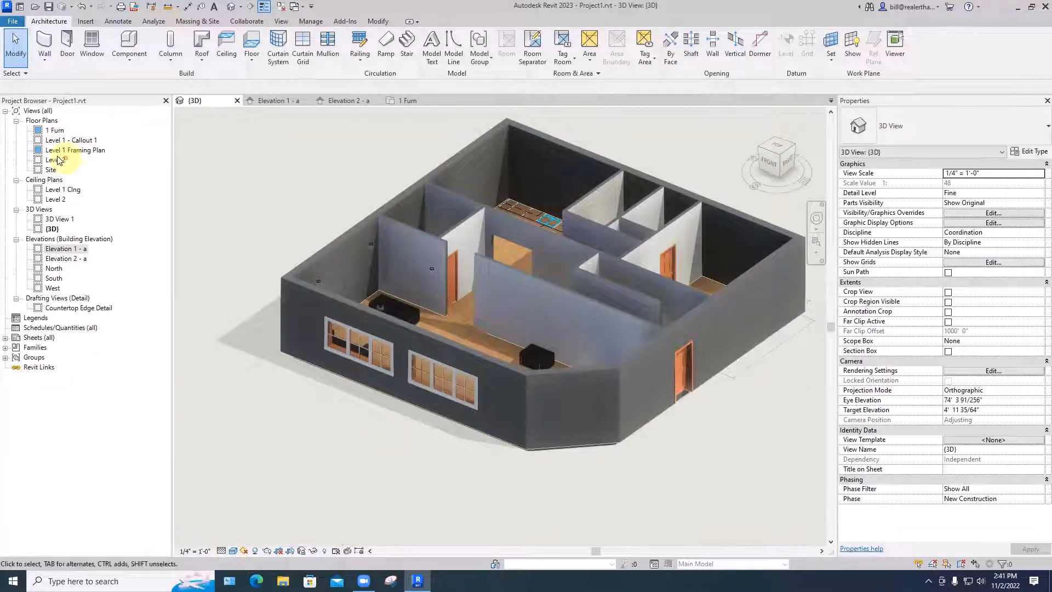
# Step: Open the 1 Furn floor plan and move the living room armchair east, directly above the sofa near the angled wall
pyautogui.doubleClick(55, 130)
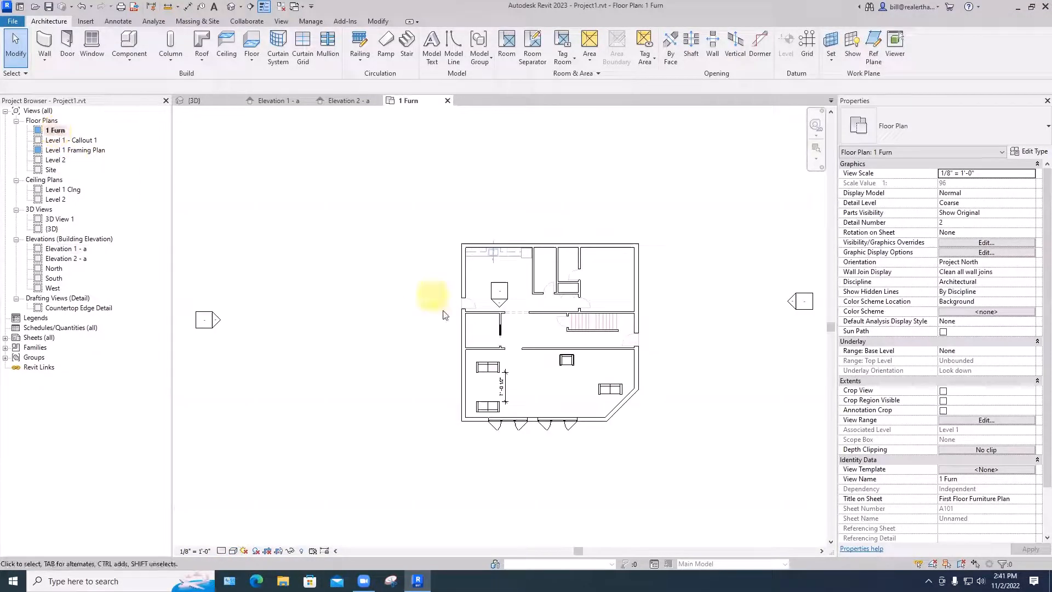
pyautogui.scroll(3, 530, 385)
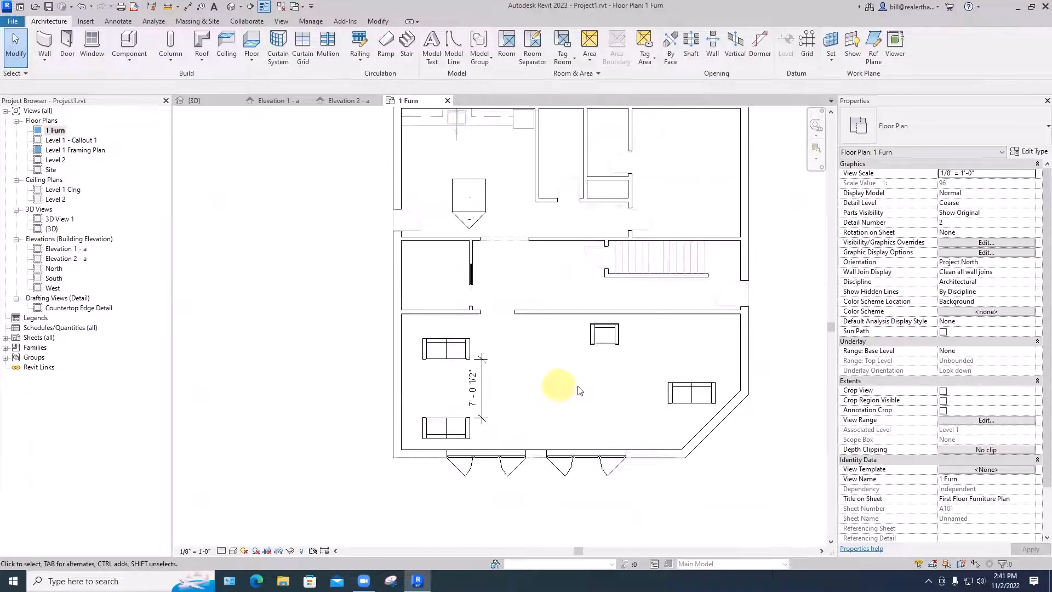
pyautogui.moveTo(608, 337); pyautogui.dragTo(694, 336)
# Step: Rotate the sofa near the angled wall 180 degrees about its center and deselect it
pyautogui.click(693, 399)
pyautogui.press('r')
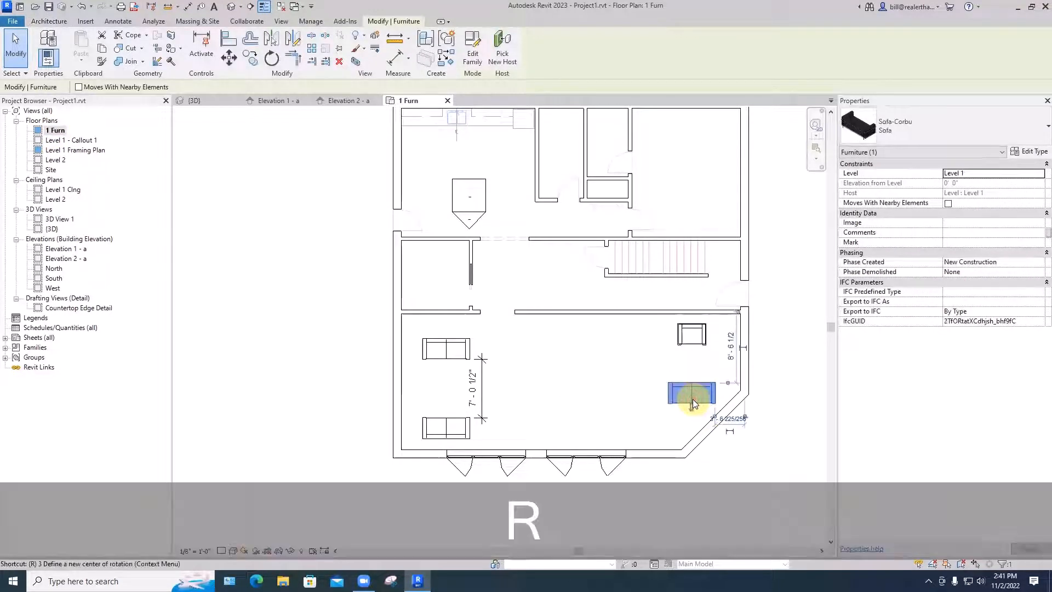
pyautogui.press('o')
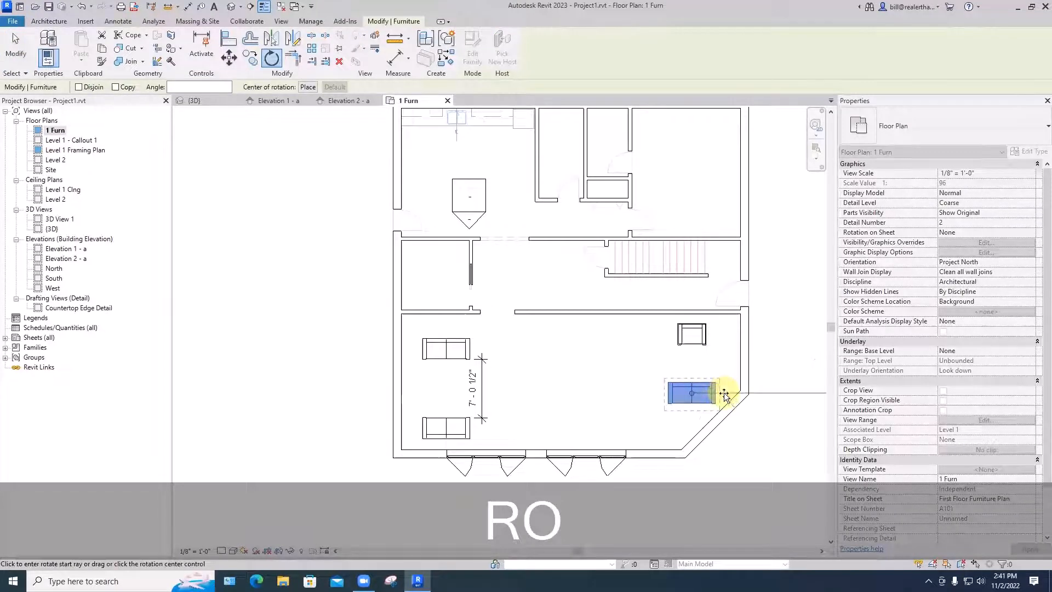
pyautogui.click(724, 395)
pyautogui.click(638, 393)
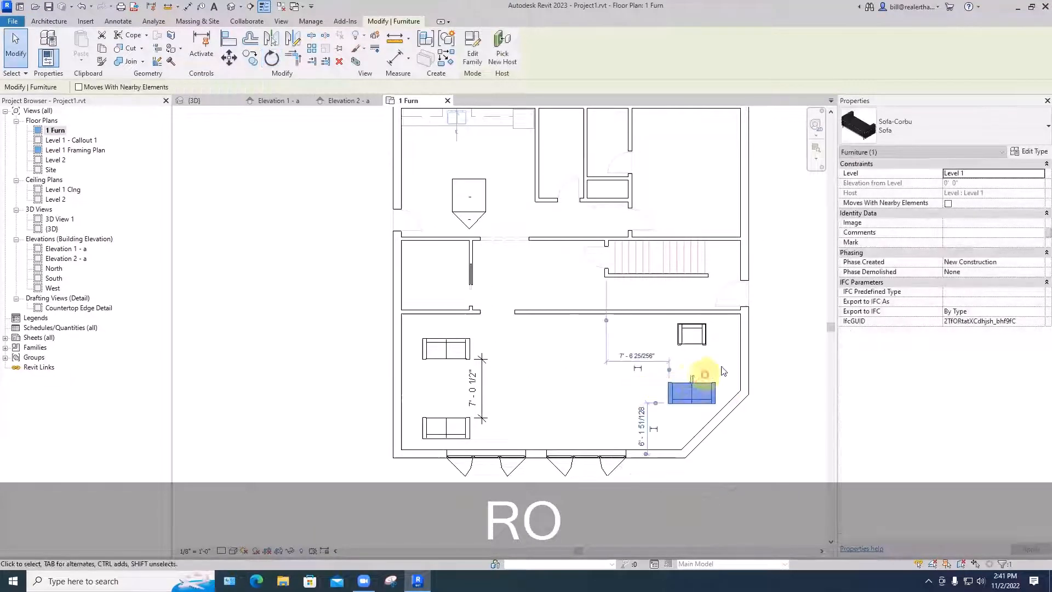
pyautogui.click(719, 368)
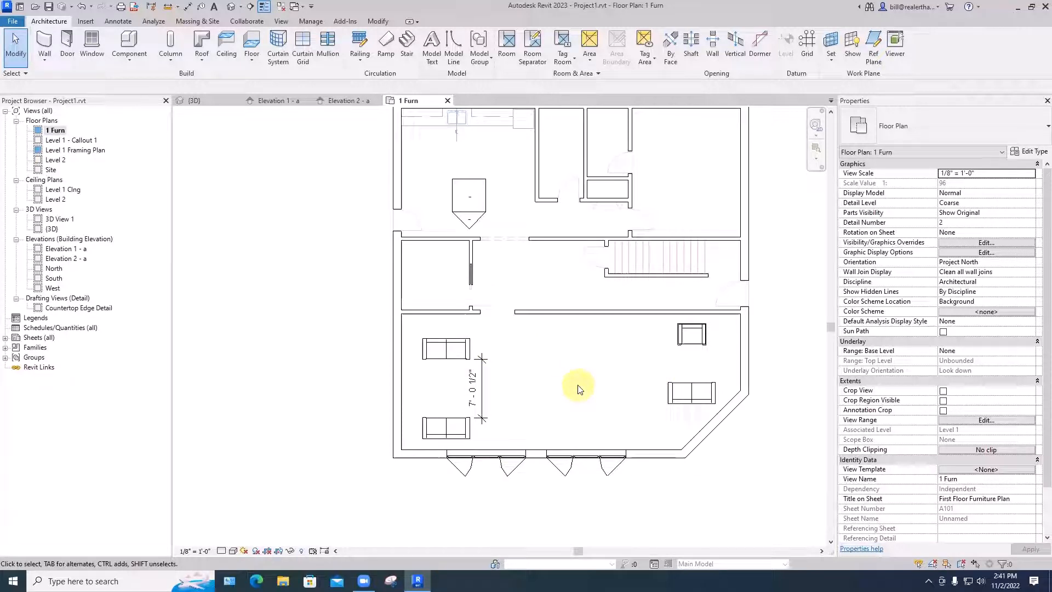
# Step: Place a perspective camera at the middle of the living room in 1 Furn, aimed west between the two facing sofas
pyautogui.click(282, 21)
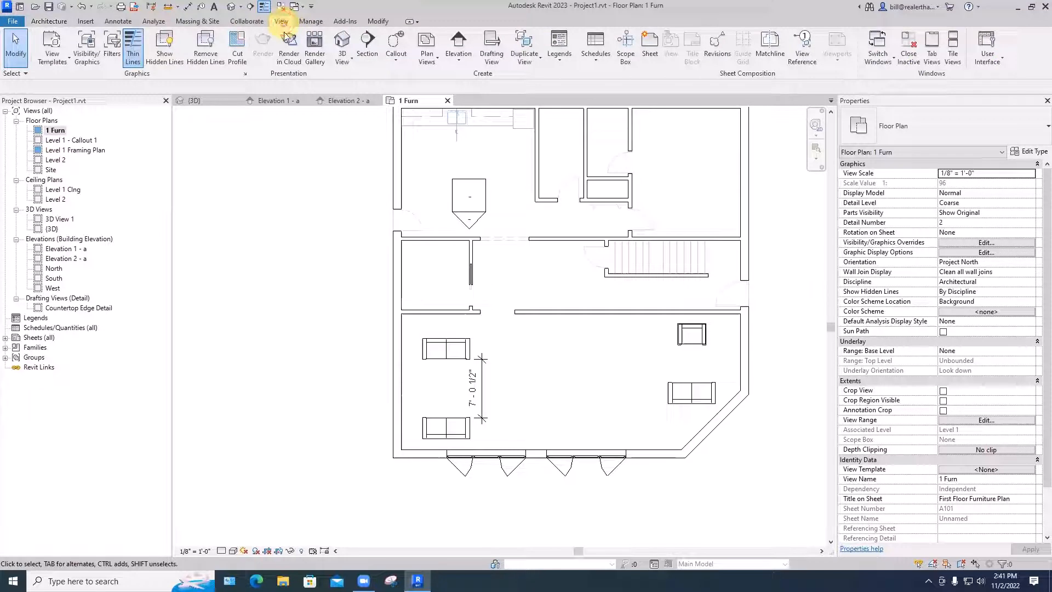
pyautogui.click(341, 64)
pyautogui.click(351, 101)
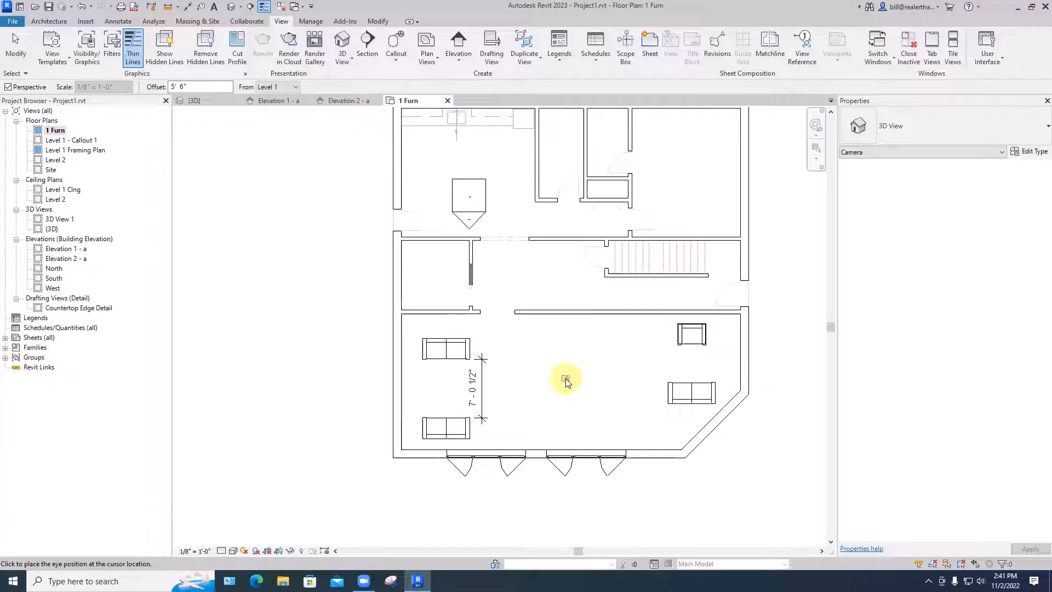
pyautogui.click(571, 379)
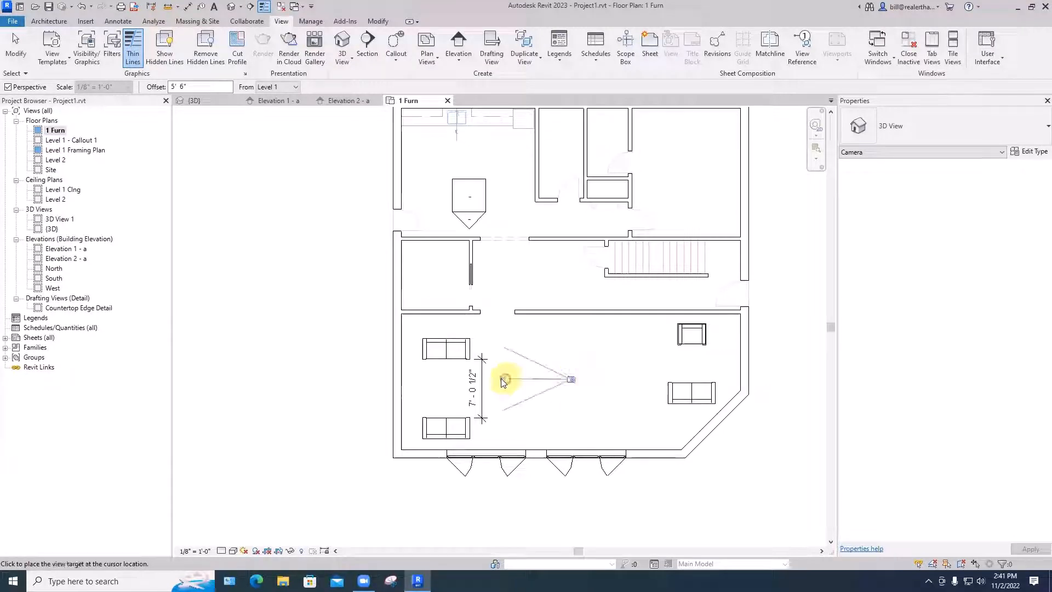
pyautogui.click(412, 385)
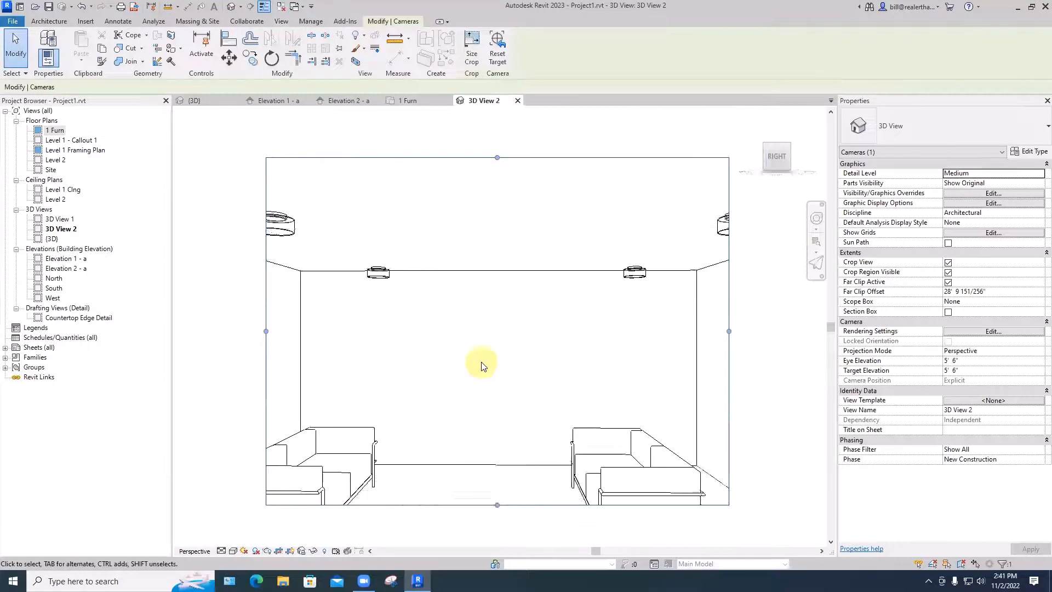
# Step: Enlarge the crop region of 3D View 2 on both sides and downward to take in more walls, windows and floor
pyautogui.scroll(-2, 481, 366)
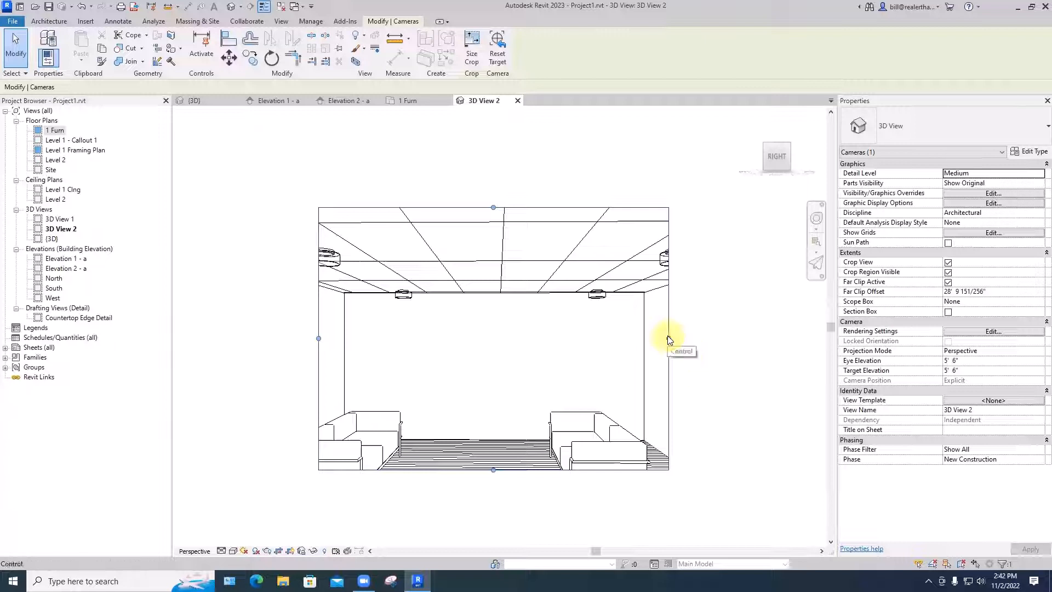
pyautogui.moveTo(667, 338); pyautogui.dragTo(806, 338)
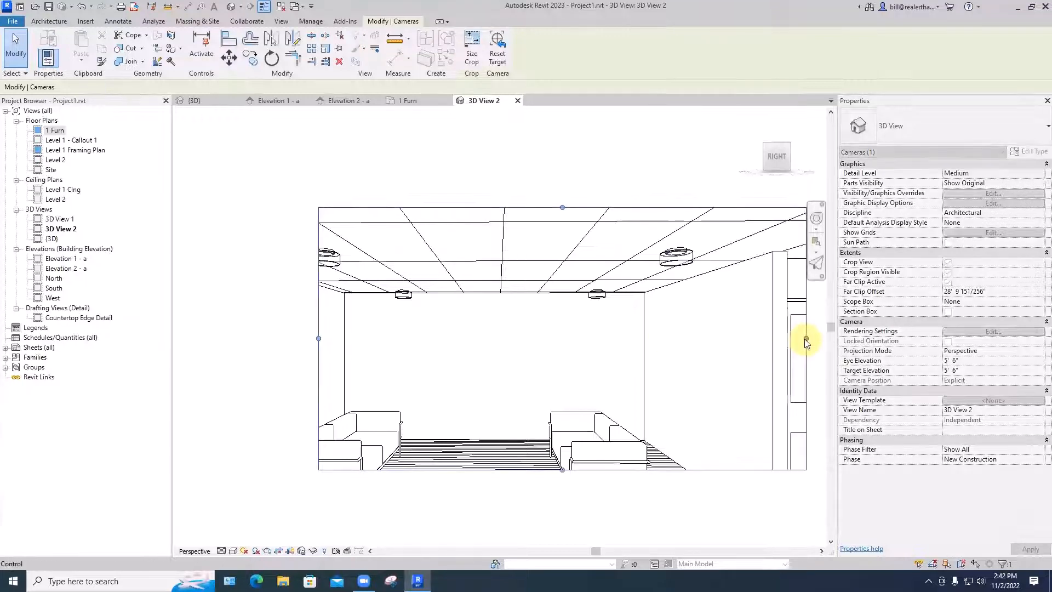
pyautogui.moveTo(319, 338); pyautogui.dragTo(190, 340)
pyautogui.scroll(-3, 392, 348)
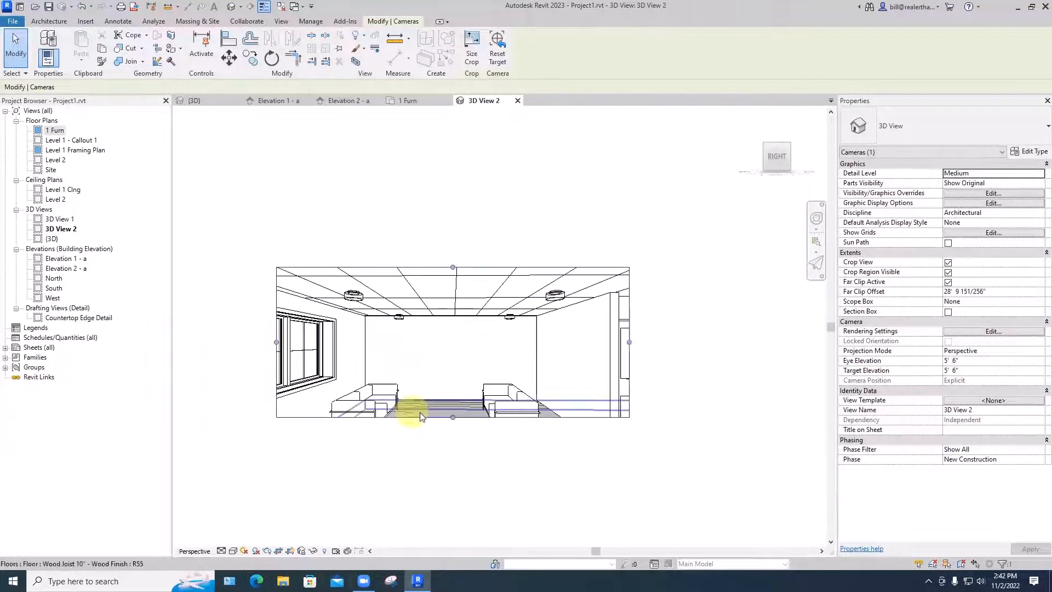
pyautogui.moveTo(453, 418); pyautogui.dragTo(453, 466)
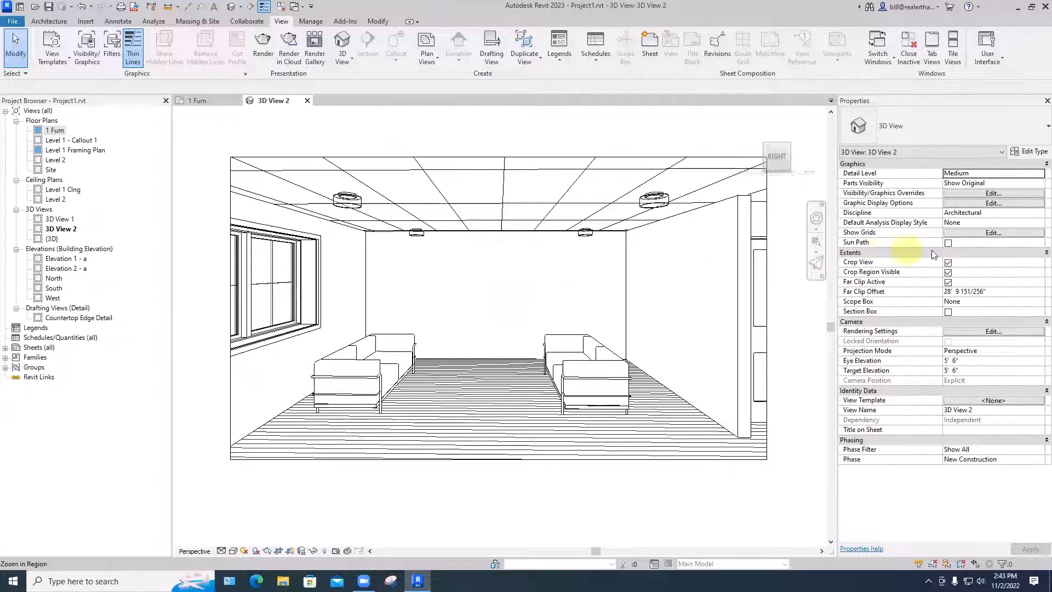
# Step: Compare how the floor and ceiling surface patterns display in 3D View 2 at different zoom levels
pyautogui.scroll(-5, 557, 276)
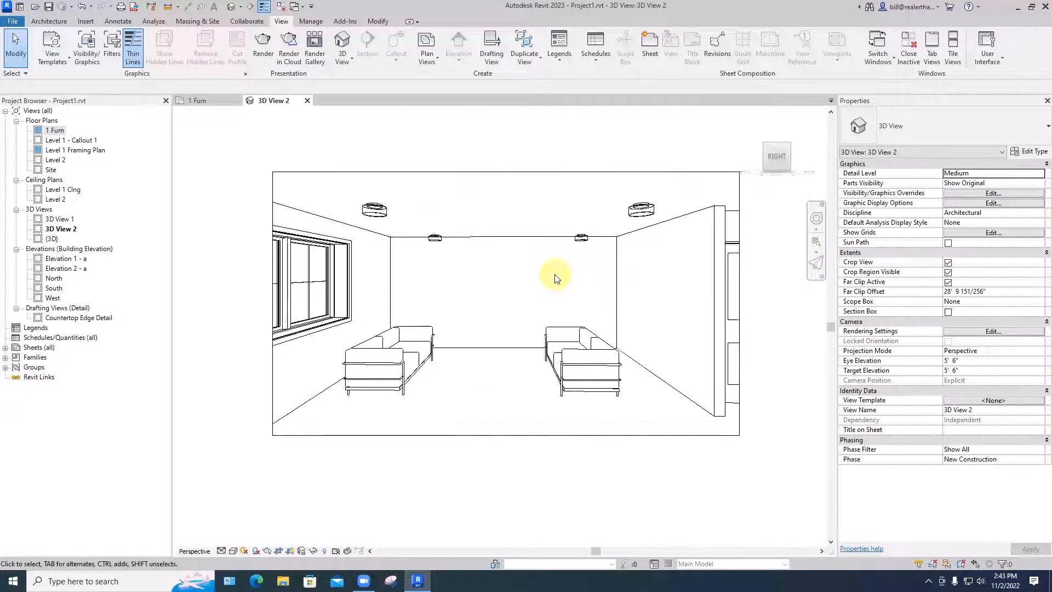
pyautogui.scroll(3, 557, 276)
pyautogui.scroll(-2, 557, 276)
pyautogui.scroll(2, 557, 277)
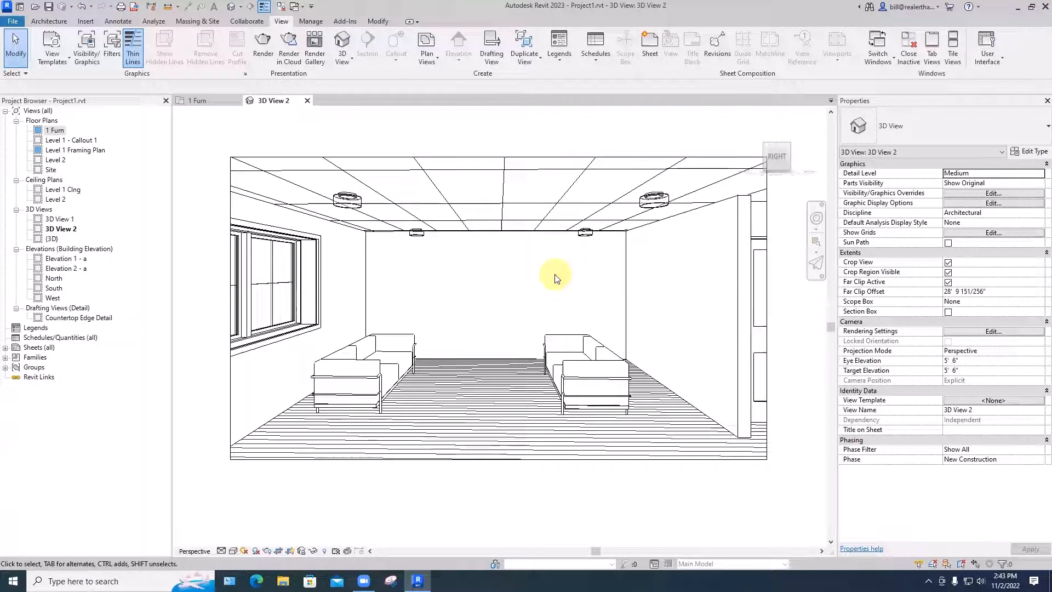
pyautogui.scroll(-2, 554, 291)
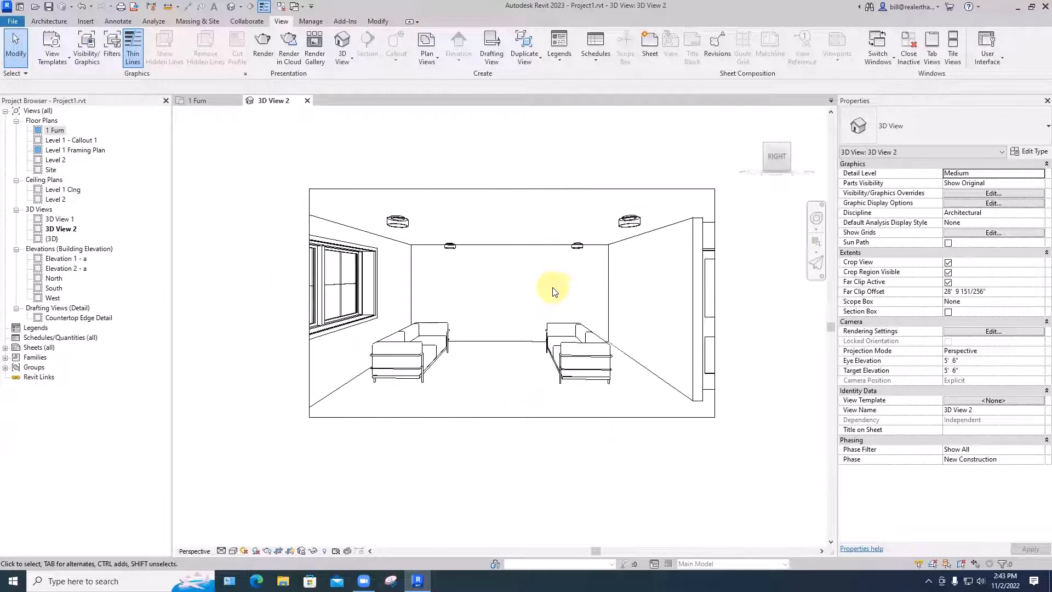
# Step: Orbit the perspective camera slightly in 3D View 2 and check the Navigation Bar's visibility setting for the user interface
pyautogui.moveTo(569, 296)
pyautogui.mouseDown(button='middle')
pyautogui.moveTo(469, 298)
pyautogui.moveTo(616, 300)
pyautogui.moveTo(521, 298)
pyautogui.moveTo(568, 304)
pyautogui.mouseUp(button='middle')
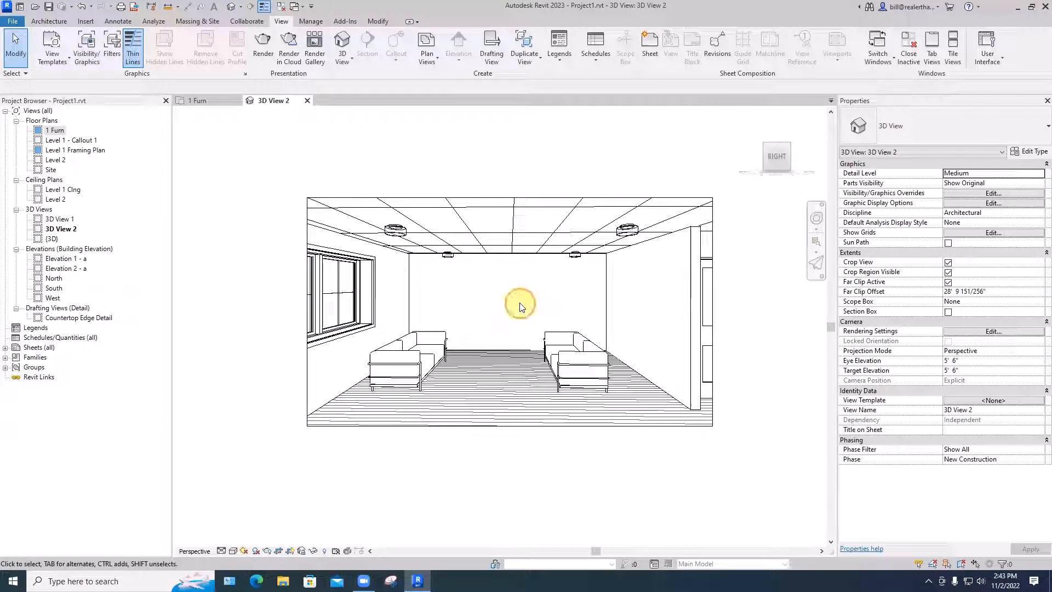
pyautogui.keyDown('shift'); pyautogui.moveTo(521, 306); pyautogui.dragTo(611, 318, button='middle'); pyautogui.keyUp('shift')
pyautogui.moveTo(552, 318)
pyautogui.keyDown('shift'); pyautogui.mouseDown(button='middle')
pyautogui.moveTo(488, 309)
pyautogui.moveTo(745, 320)
pyautogui.moveTo(501, 307)
pyautogui.moveTo(531, 311)
pyautogui.mouseUp(button='middle'); pyautogui.keyUp('shift')
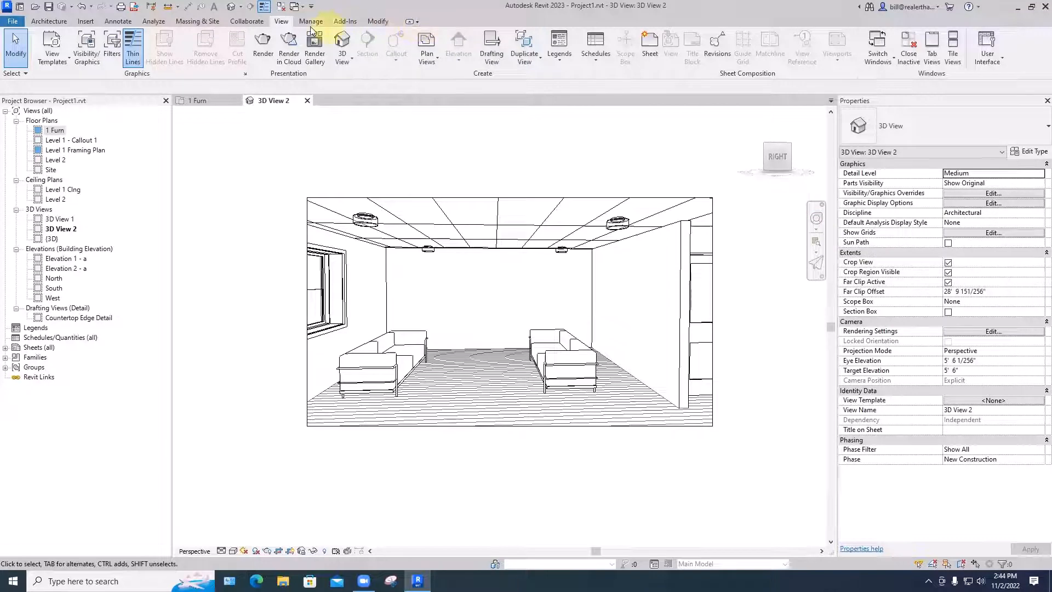
pyautogui.click(984, 59)
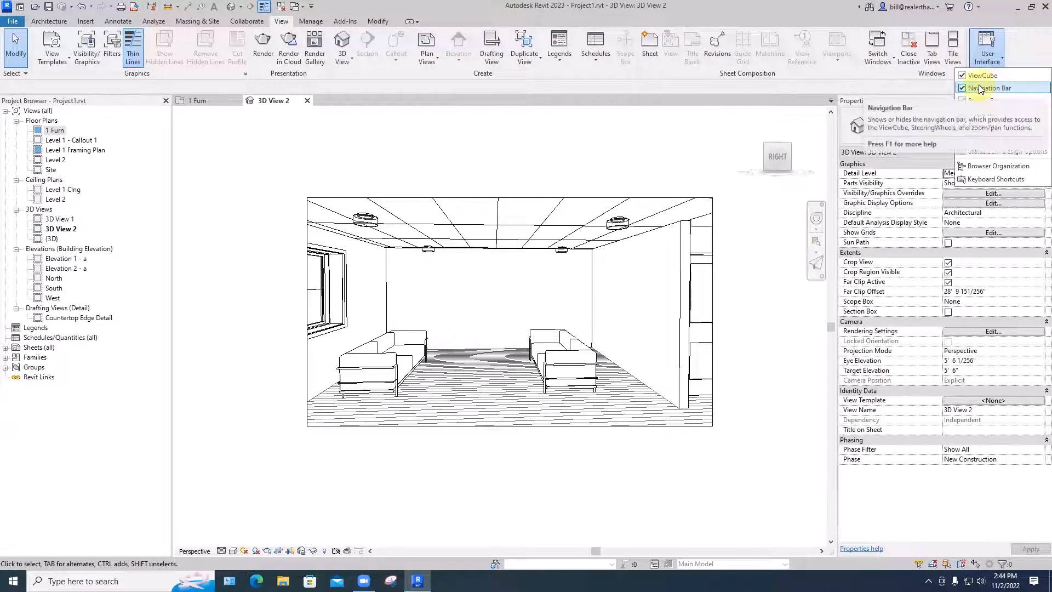
pyautogui.click(773, 274)
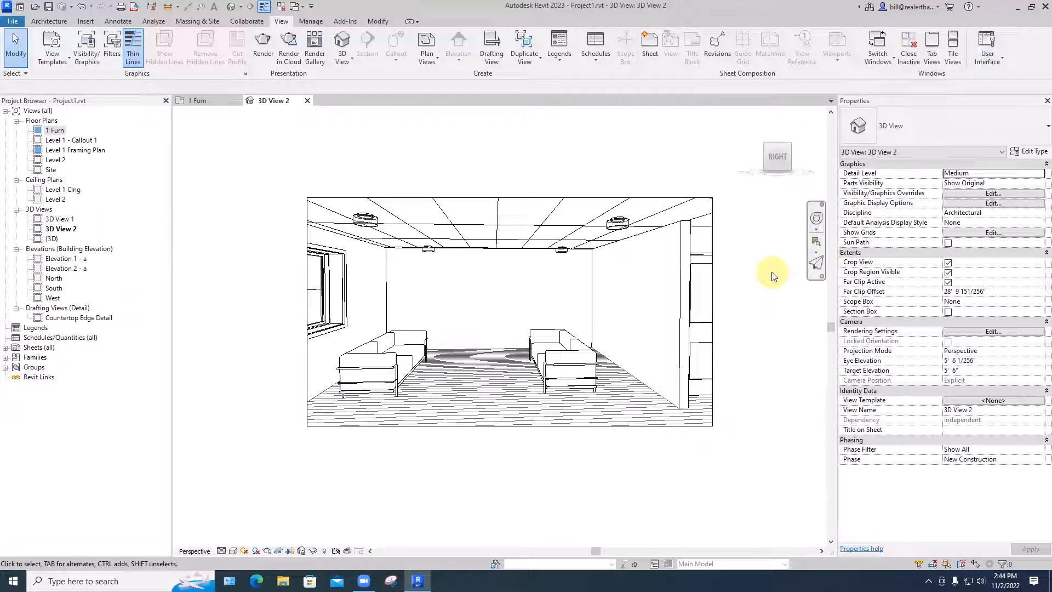
# Step: Activate the Full Navigation Wheel and try its Look and Pan tools on the camera in 3D View 2
pyautogui.click(817, 232)
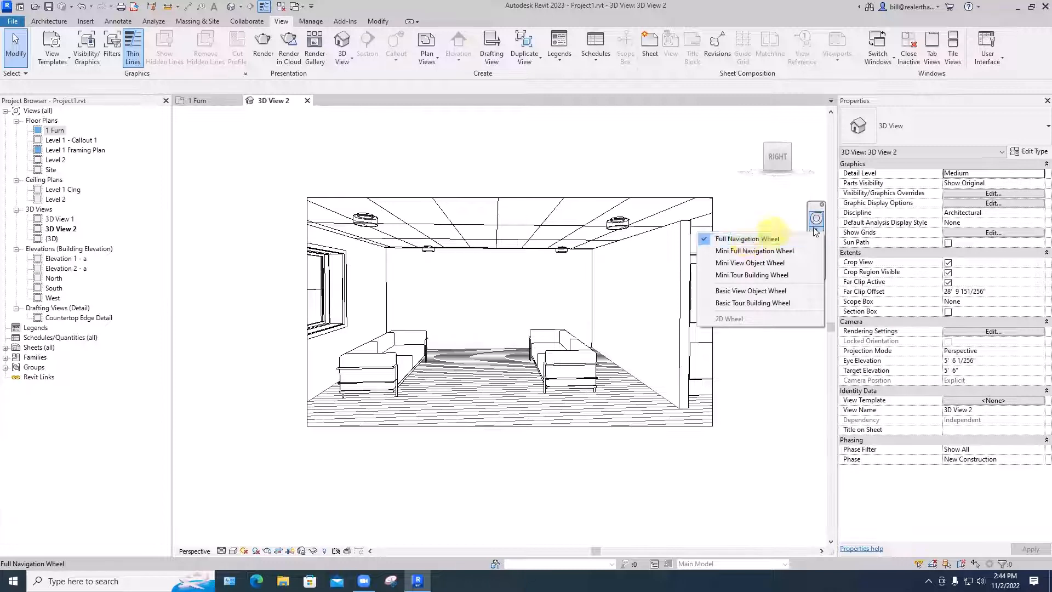
pyautogui.click(747, 241)
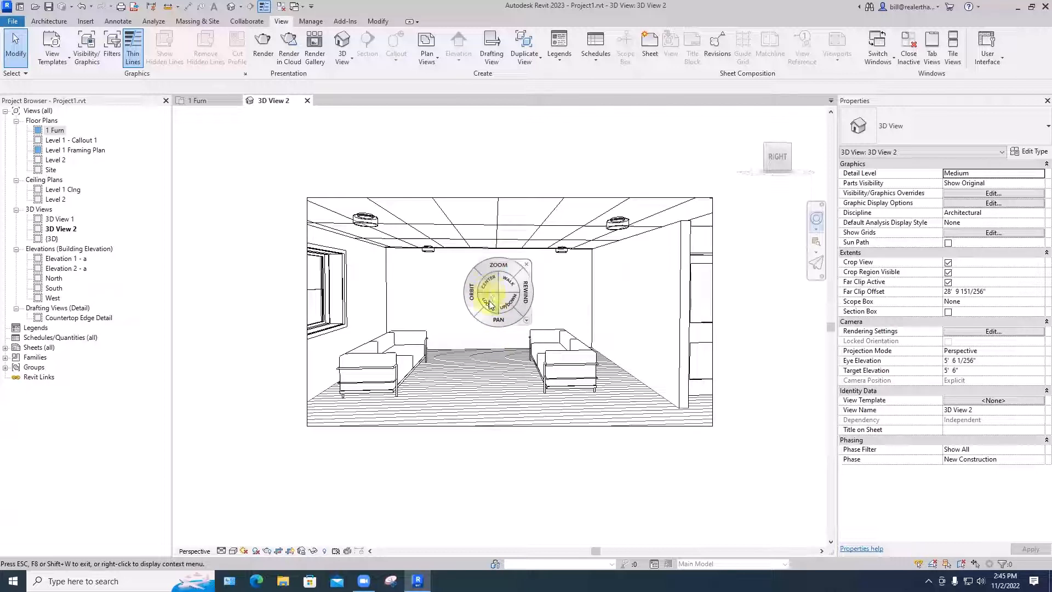
pyautogui.click(489, 303)
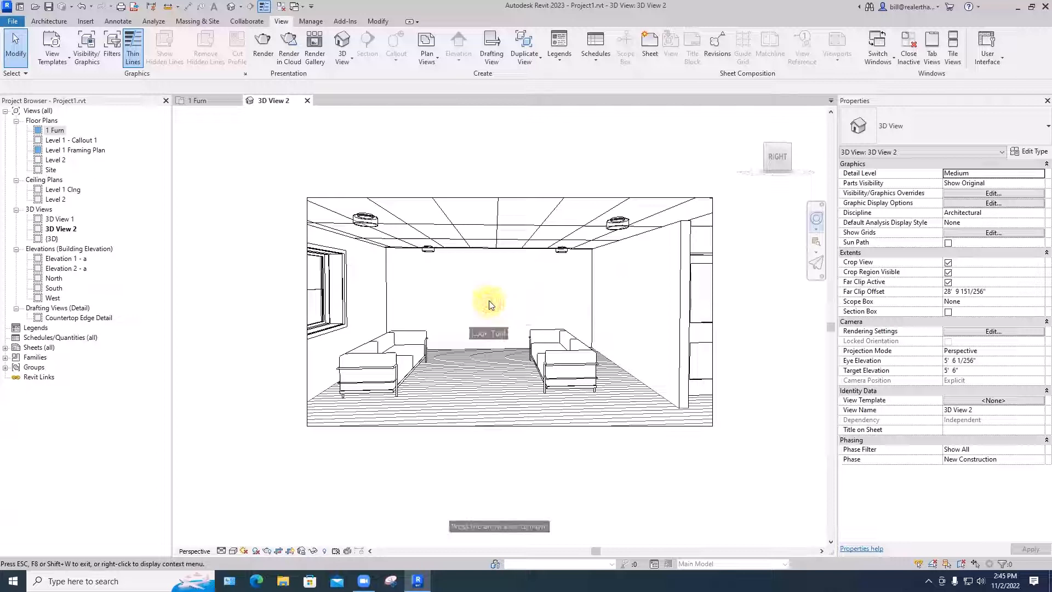
pyautogui.moveTo(489, 303)
pyautogui.mouseDown()
pyautogui.moveTo(437, 298)
pyautogui.moveTo(774, 308)
pyautogui.moveTo(14, 312)
pyautogui.moveTo(244, 301)
pyautogui.moveTo(486, 307)
pyautogui.moveTo(479, 298)
pyautogui.moveTo(470, 308)
pyautogui.mouseUp()
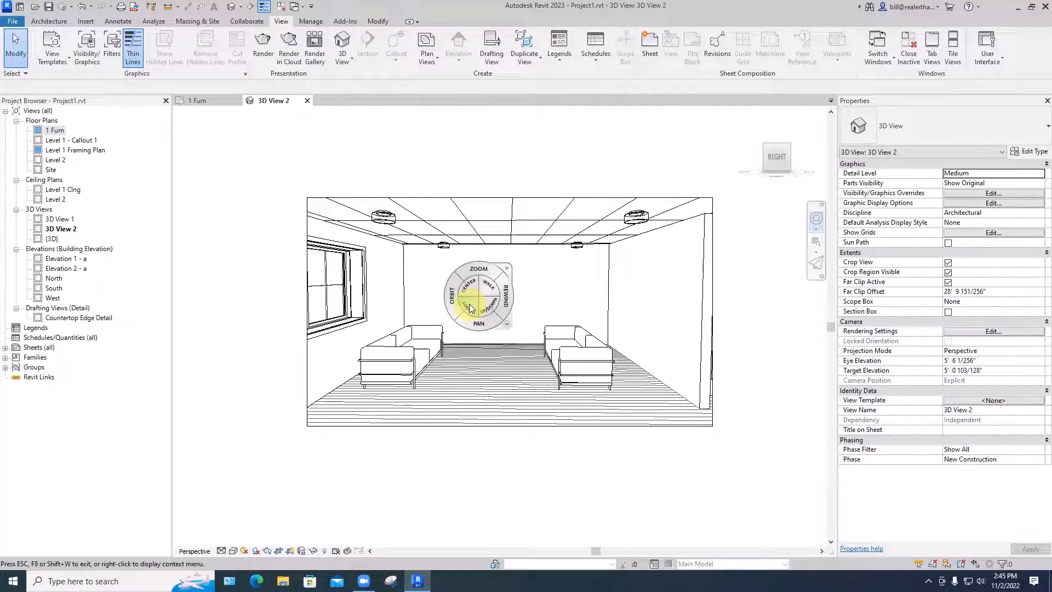
pyautogui.moveTo(470, 304)
pyautogui.mouseDown()
pyautogui.moveTo(462, 294)
pyautogui.moveTo(458, 306)
pyautogui.moveTo(428, 304)
pyautogui.moveTo(486, 307)
pyautogui.mouseUp()
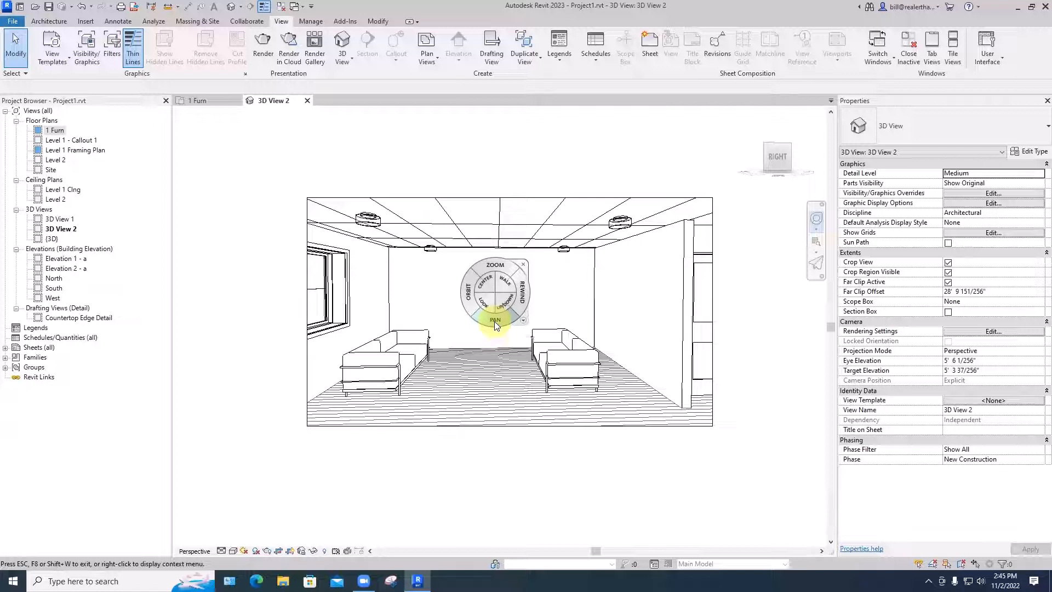
pyautogui.moveTo(495, 323)
pyautogui.mouseDown()
pyautogui.moveTo(389, 329)
pyautogui.moveTo(599, 337)
pyautogui.moveTo(258, 329)
pyautogui.moveTo(811, 329)
pyautogui.moveTo(200, 340)
pyautogui.moveTo(764, 341)
pyautogui.moveTo(540, 338)
pyautogui.mouseUp()
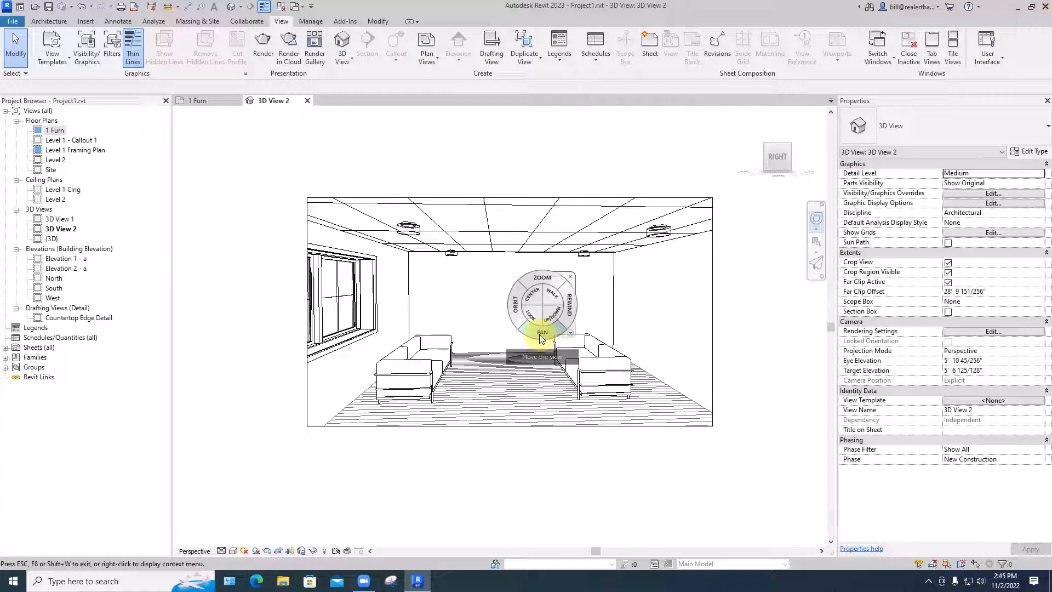
pyautogui.moveTo(541, 338)
pyautogui.mouseDown()
pyautogui.moveTo(540, 313)
pyautogui.moveTo(545, 355)
pyautogui.moveTo(555, 131)
pyautogui.moveTo(548, 469)
pyautogui.moveTo(592, 102)
pyautogui.moveTo(583, 292)
pyautogui.moveTo(566, 295)
pyautogui.moveTo(573, 283)
pyautogui.moveTo(571, 404)
pyautogui.moveTo(571, 212)
pyautogui.moveTo(564, 223)
pyautogui.moveTo(577, 310)
pyautogui.moveTo(573, 513)
pyautogui.moveTo(607, 282)
pyautogui.moveTo(509, 306)
pyautogui.moveTo(510, 332)
pyautogui.moveTo(521, 307)
pyautogui.moveTo(566, 305)
pyautogui.moveTo(545, 311)
pyautogui.mouseUp()
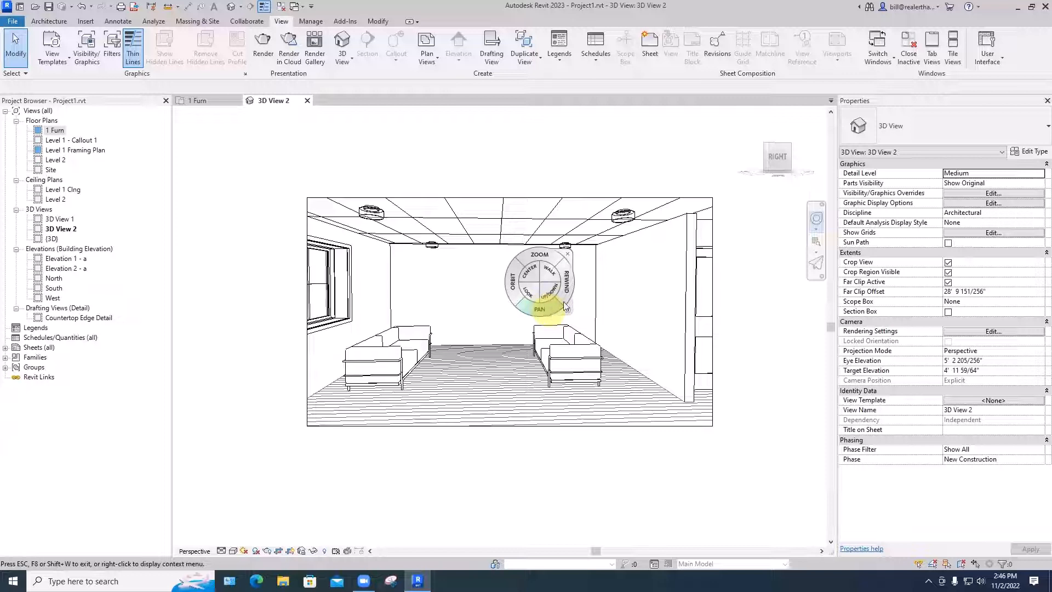
# Step: Rewind the camera to its initial straight view between the sofas and walk it forward into the room
pyautogui.click(567, 284)
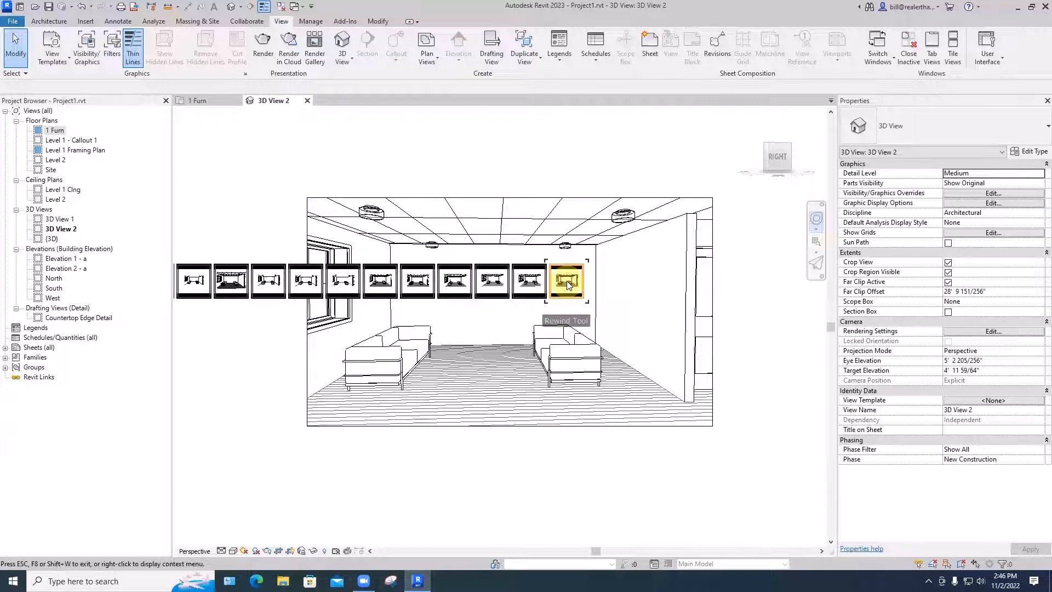
pyautogui.moveTo(566, 283); pyautogui.dragTo(311, 303)
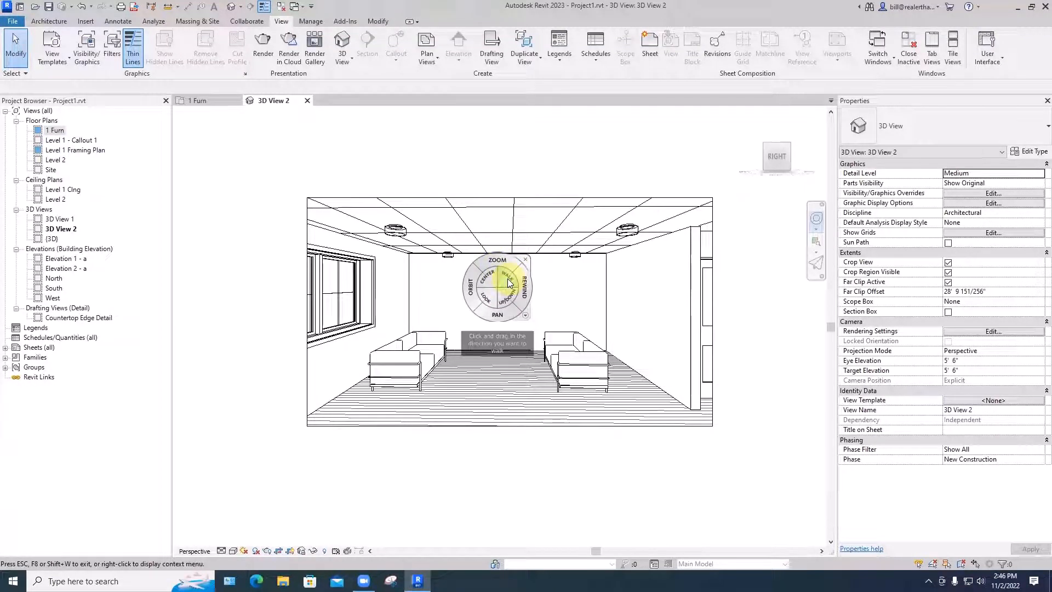
pyautogui.moveTo(509, 279); pyautogui.dragTo(499, 459)
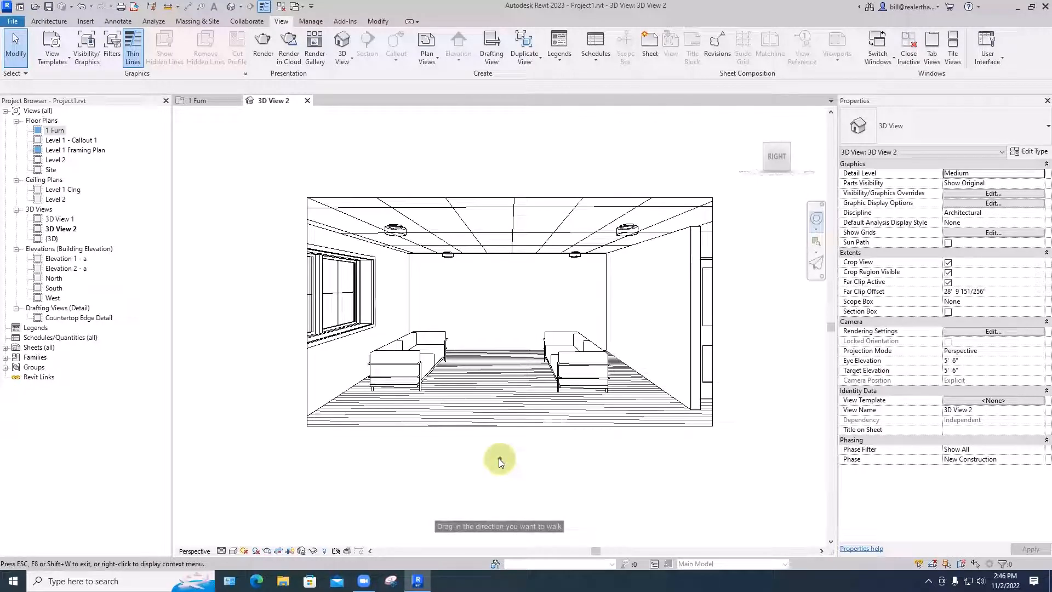
pyautogui.moveTo(502, 451)
pyautogui.mouseDown()
pyautogui.moveTo(501, 417)
pyautogui.moveTo(497, 510)
pyautogui.moveTo(507, 405)
pyautogui.moveTo(500, 501)
pyautogui.moveTo(508, 421)
pyautogui.moveTo(630, 406)
pyautogui.moveTo(592, 410)
pyautogui.moveTo(634, 422)
pyautogui.moveTo(601, 444)
pyautogui.moveTo(493, 460)
pyautogui.moveTo(486, 484)
pyautogui.moveTo(430, 476)
pyautogui.moveTo(512, 474)
pyautogui.moveTo(498, 458)
pyautogui.moveTo(408, 479)
pyautogui.mouseUp()
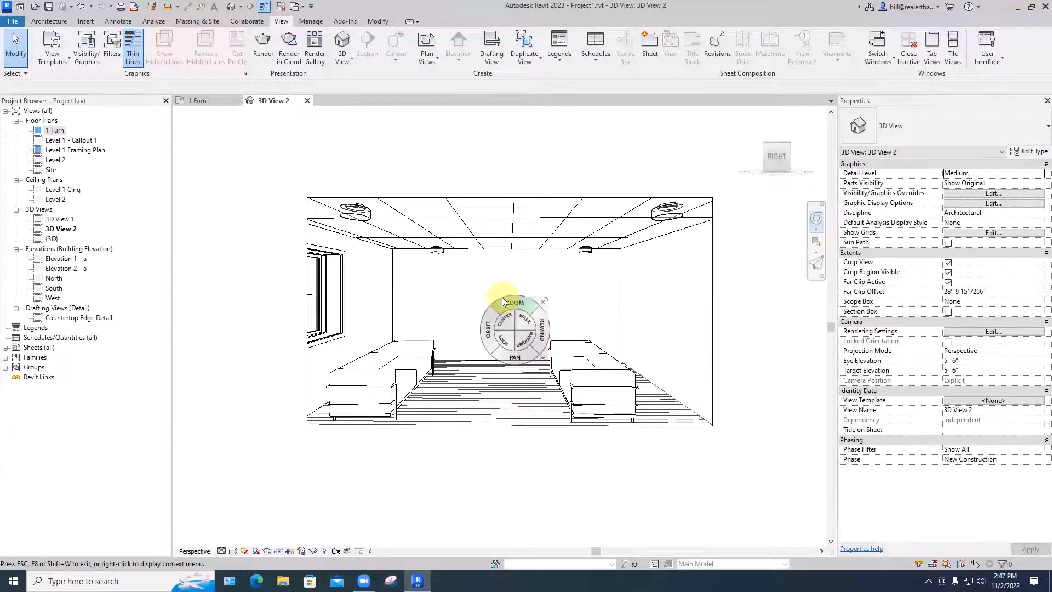
pyautogui.moveTo(503, 463)
pyautogui.mouseDown()
pyautogui.moveTo(504, 437)
pyautogui.moveTo(498, 500)
pyautogui.moveTo(494, 467)
pyautogui.moveTo(492, 496)
pyautogui.moveTo(493, 482)
pyautogui.mouseUp()
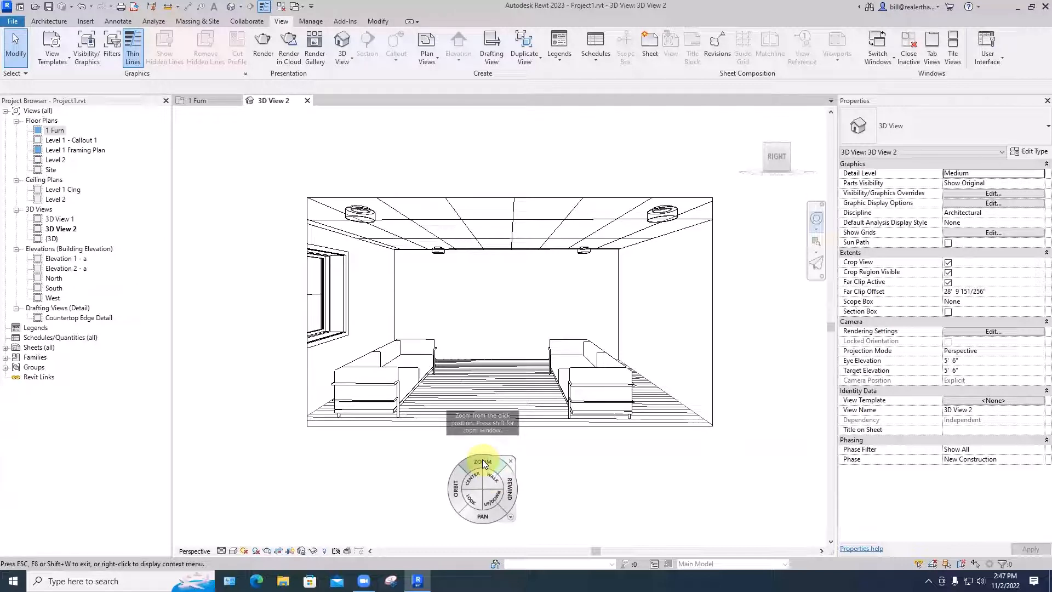
# Step: Try the navigation wheel's Zoom and Orbit tools in 3D View 2 and close the wheel
pyautogui.click(483, 461)
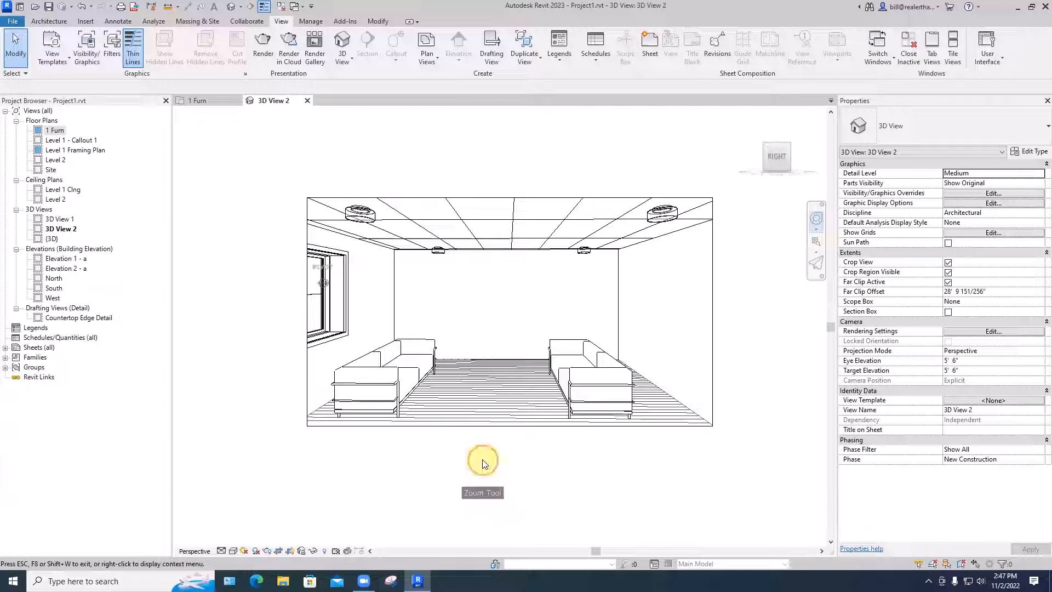
pyautogui.moveTo(482, 463)
pyautogui.mouseDown()
pyautogui.moveTo(522, 139)
pyautogui.moveTo(373, 208)
pyautogui.moveTo(383, 307)
pyautogui.mouseUp()
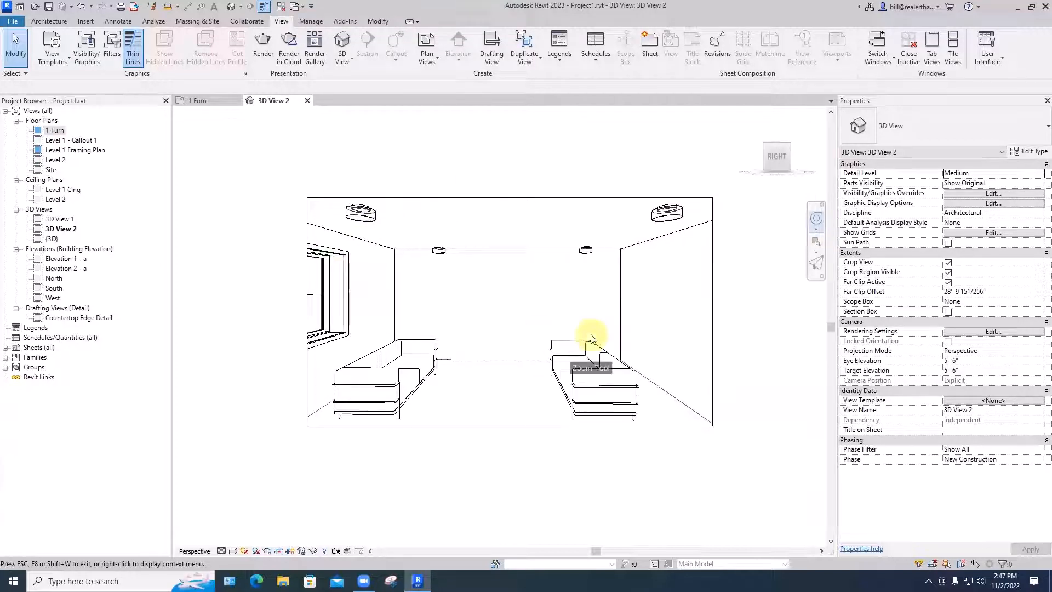
pyautogui.moveTo(510, 449)
pyautogui.mouseDown()
pyautogui.moveTo(534, 143)
pyautogui.moveTo(441, 287)
pyautogui.moveTo(460, 493)
pyautogui.moveTo(461, 113)
pyautogui.moveTo(564, 317)
pyautogui.moveTo(566, 145)
pyautogui.moveTo(453, 212)
pyautogui.moveTo(445, 485)
pyautogui.moveTo(366, 475)
pyautogui.moveTo(487, 350)
pyautogui.mouseUp()
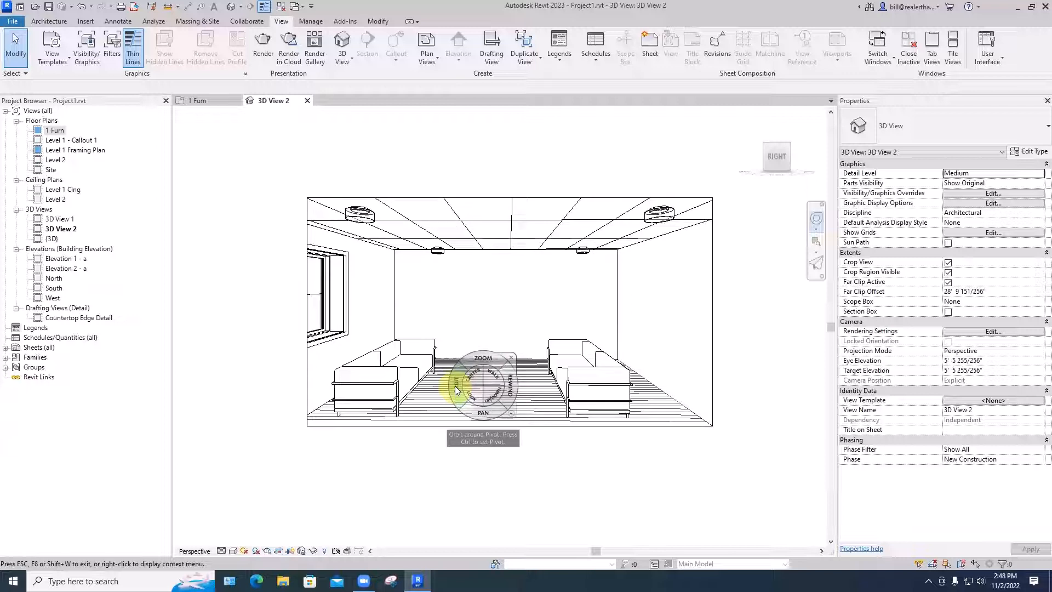
pyautogui.moveTo(455, 386)
pyautogui.mouseDown()
pyautogui.moveTo(484, 378)
pyautogui.moveTo(669, 395)
pyautogui.moveTo(450, 385)
pyautogui.mouseUp()
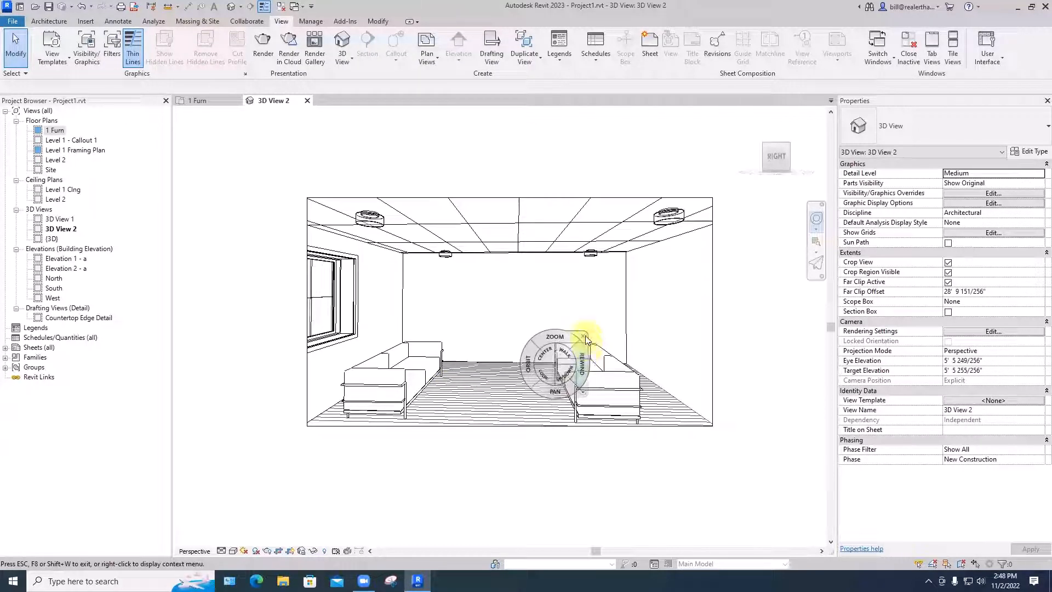
pyautogui.click(580, 338)
pyautogui.click(587, 344)
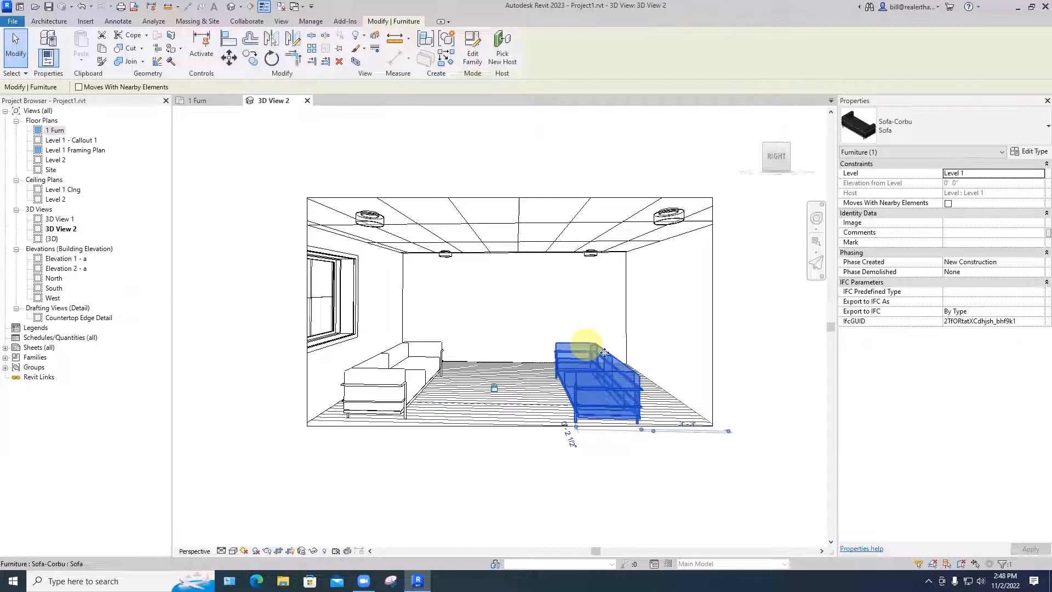
# Step: Reopen the navigation wheel to shift the camera slightly, close it and clear the sofa selection
pyautogui.click(816, 219)
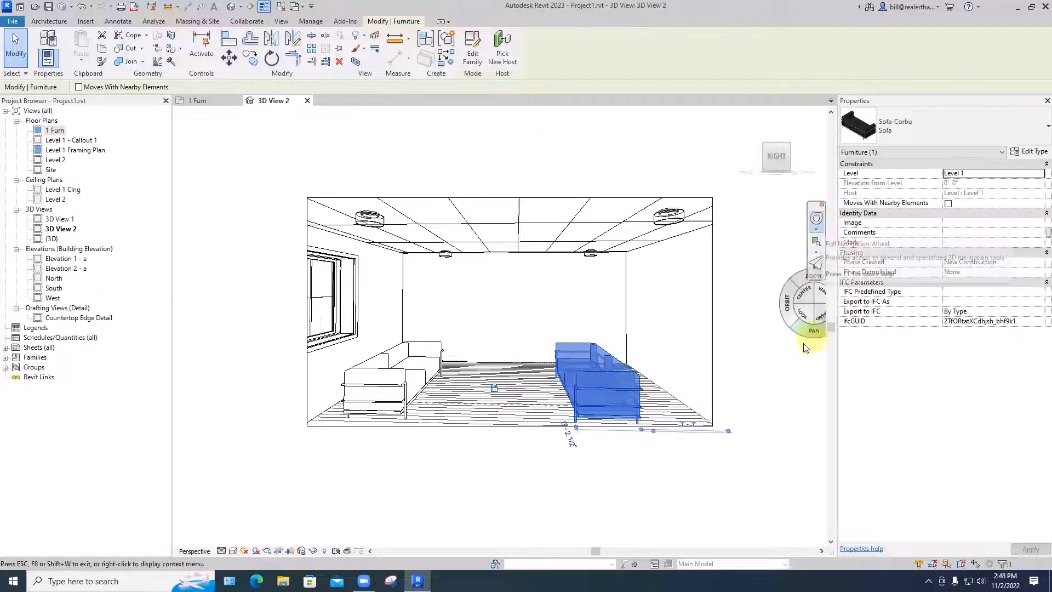
pyautogui.moveTo(764, 311)
pyautogui.mouseDown()
pyautogui.moveTo(652, 320)
pyautogui.moveTo(627, 301)
pyautogui.moveTo(751, 312)
pyautogui.moveTo(182, 311)
pyautogui.moveTo(244, 301)
pyautogui.moveTo(254, 307)
pyautogui.moveTo(202, 307)
pyautogui.moveTo(822, 311)
pyautogui.moveTo(536, 312)
pyautogui.moveTo(797, 320)
pyautogui.moveTo(776, 314)
pyautogui.mouseUp()
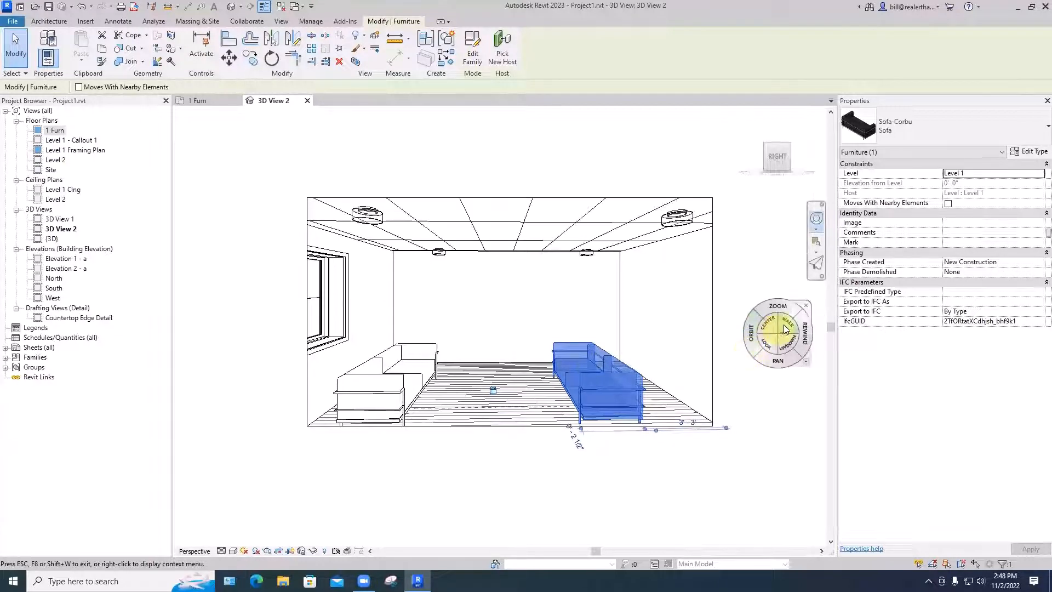
pyautogui.press('Escape')
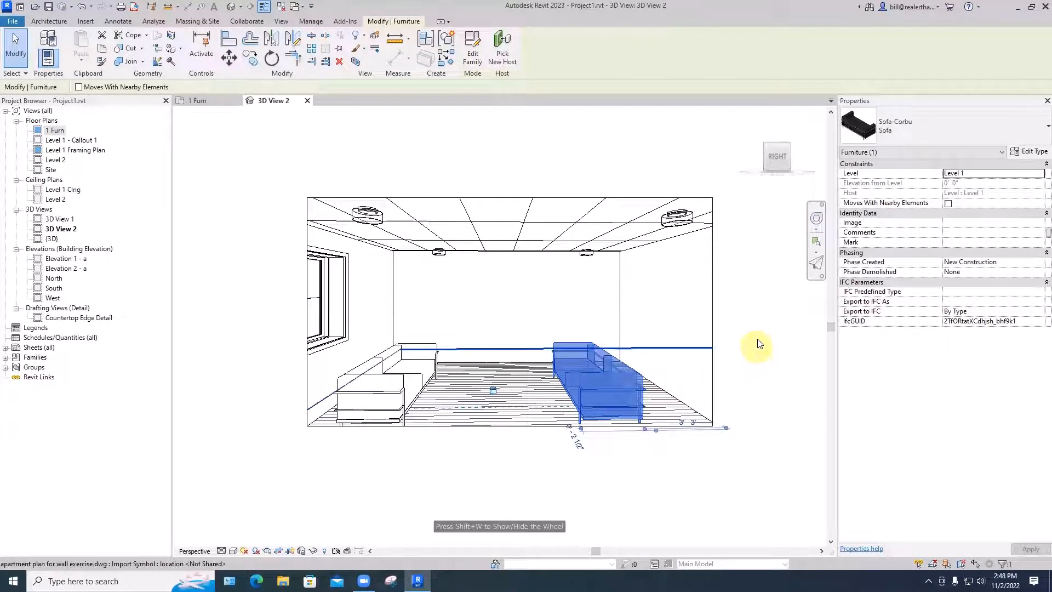
pyautogui.click(679, 329)
pyautogui.click(583, 328)
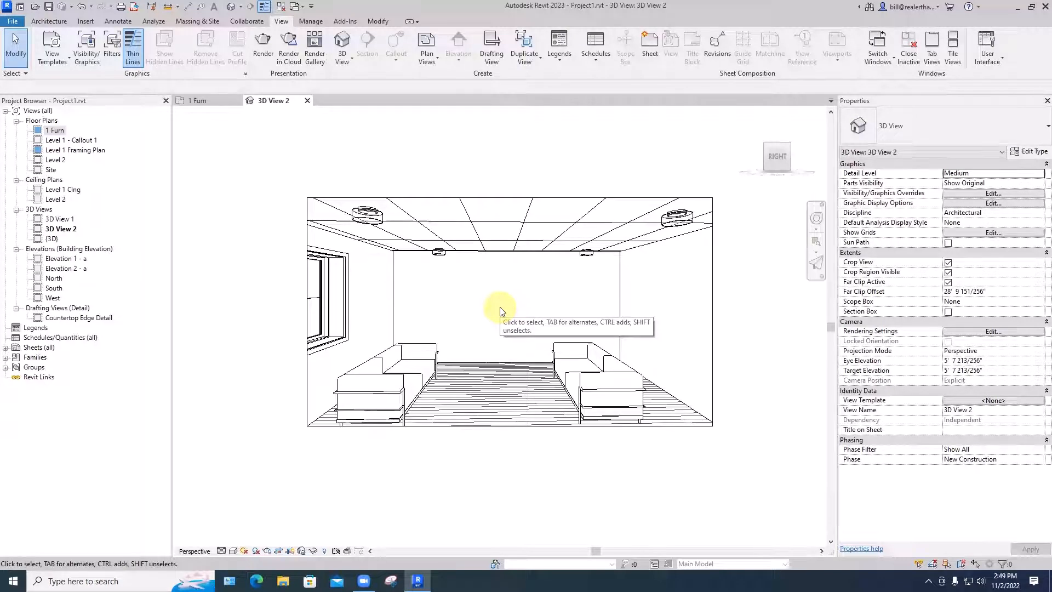
# Step: Show the navigation wheel again, try its Pan tool and rewind the camera to the earlier walked-forward view
pyautogui.hotkey('shift', 'w')
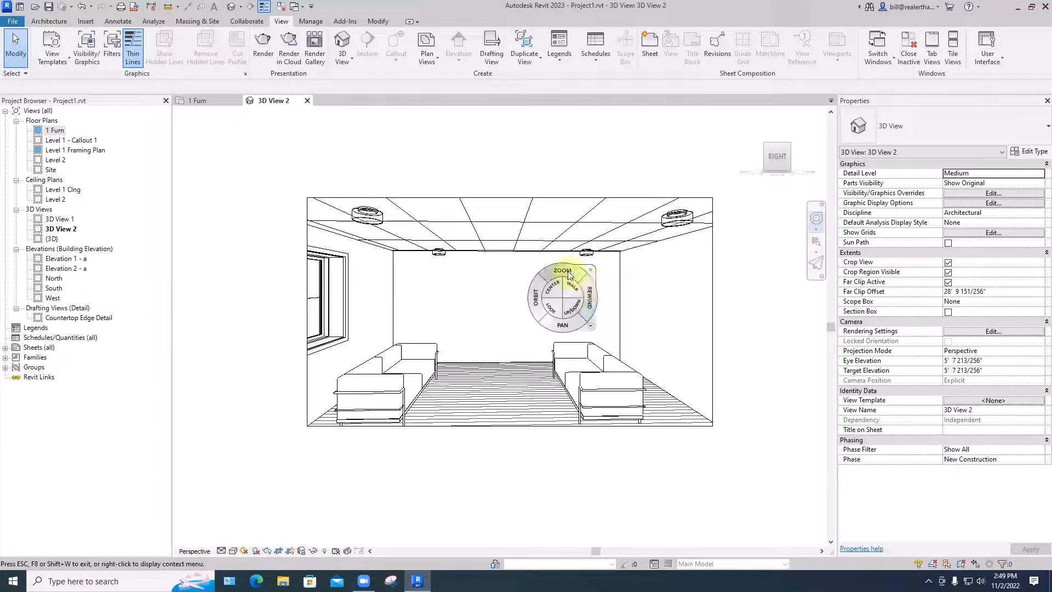
pyautogui.moveTo(563, 330); pyautogui.dragTo(455, 329)
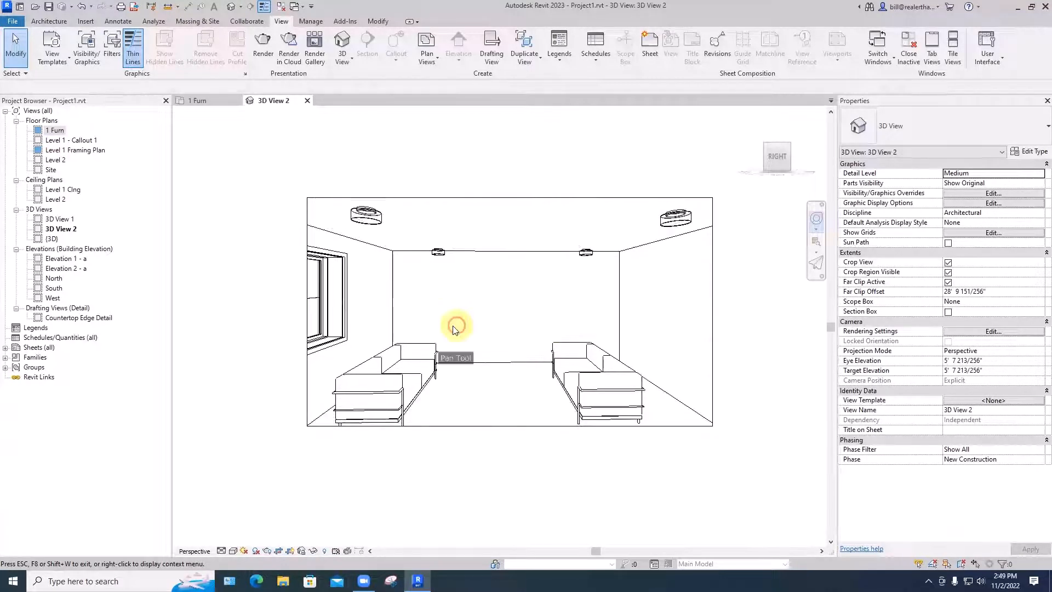
pyautogui.click(590, 291)
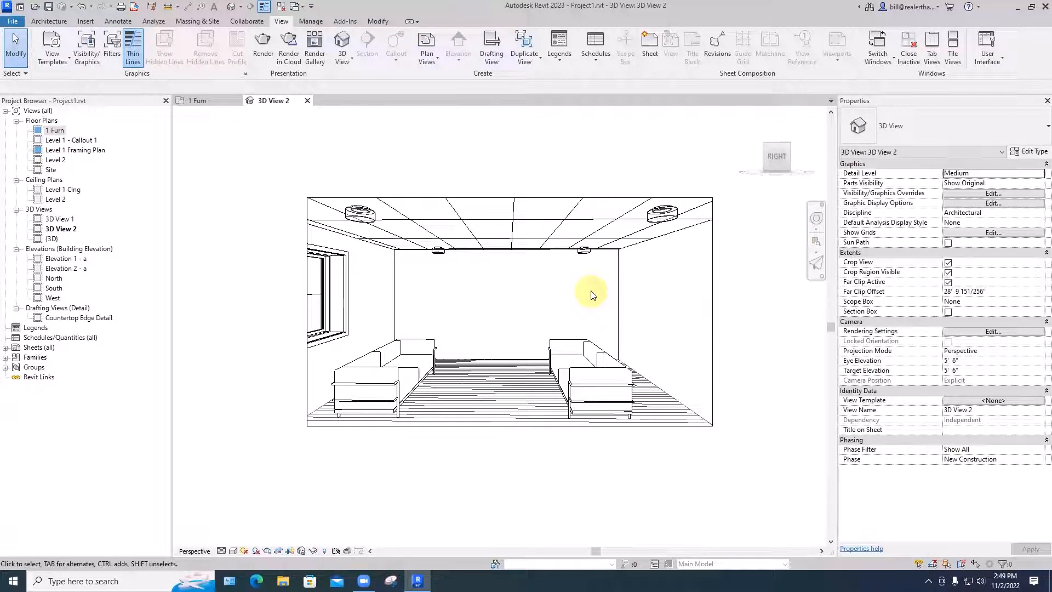
# Step: Change the visual style of 3D View 2 to Realistic and save the project
pyautogui.click(233, 551)
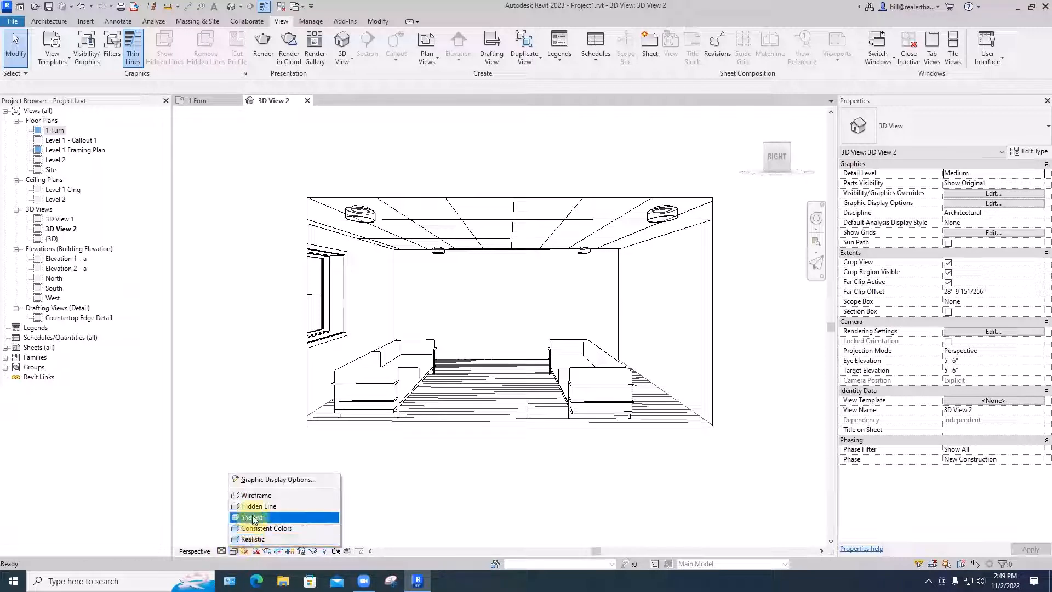
pyautogui.click(255, 539)
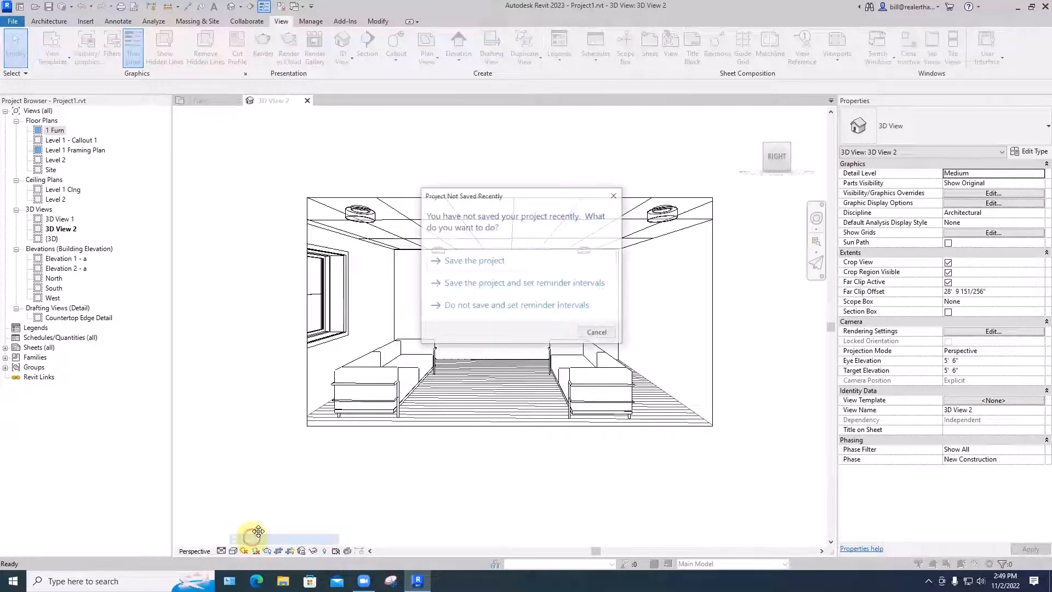
pyautogui.click(493, 261)
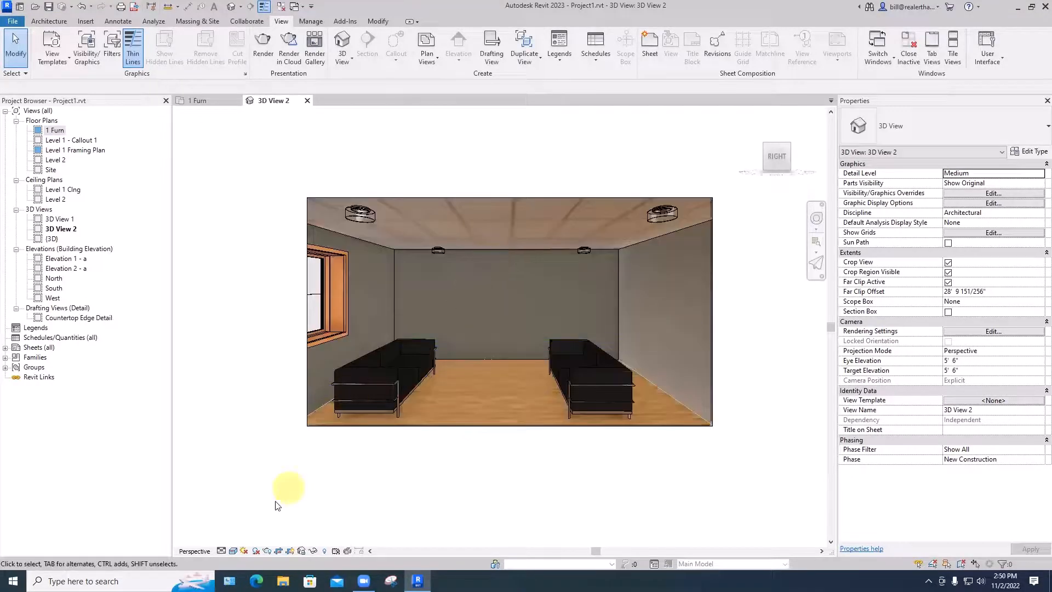
# Step: Enable Cast Shadows in the Graphic Display Options of 3D View 2 and apply the setting
pyautogui.click(233, 551)
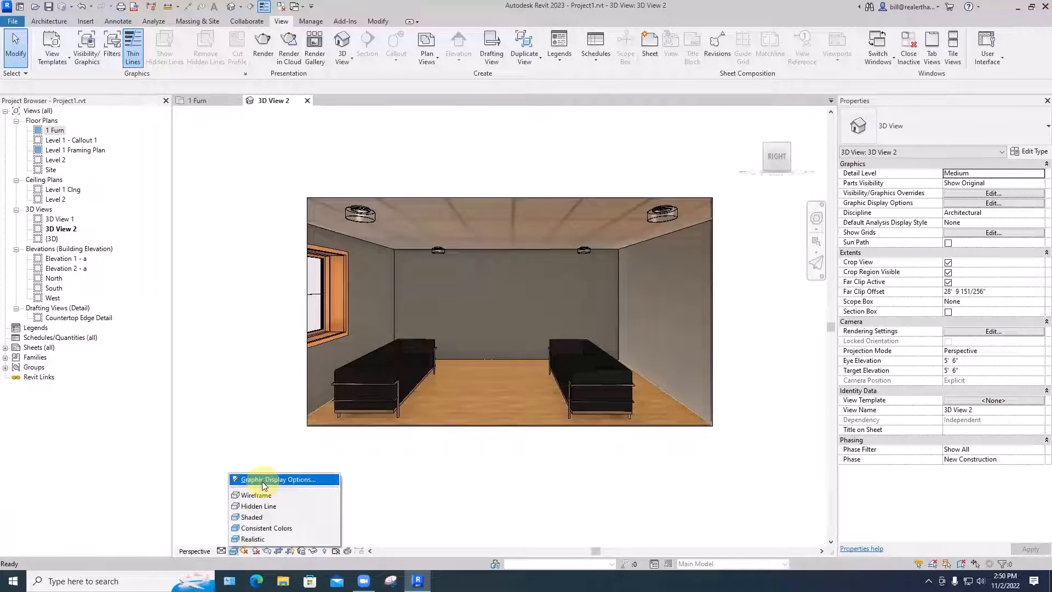
pyautogui.click(262, 480)
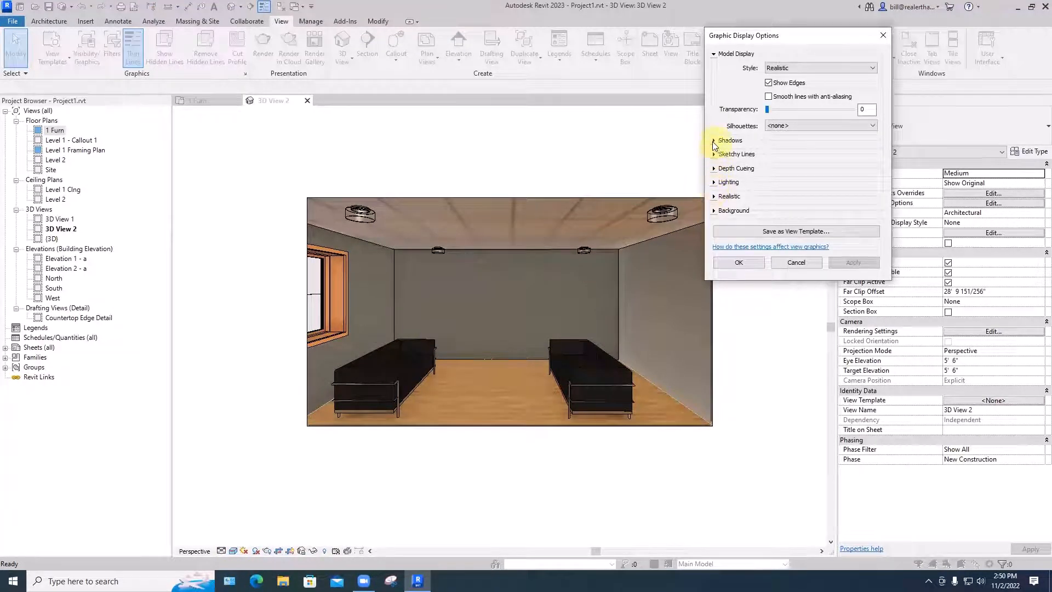
pyautogui.click(713, 141)
pyautogui.click(768, 148)
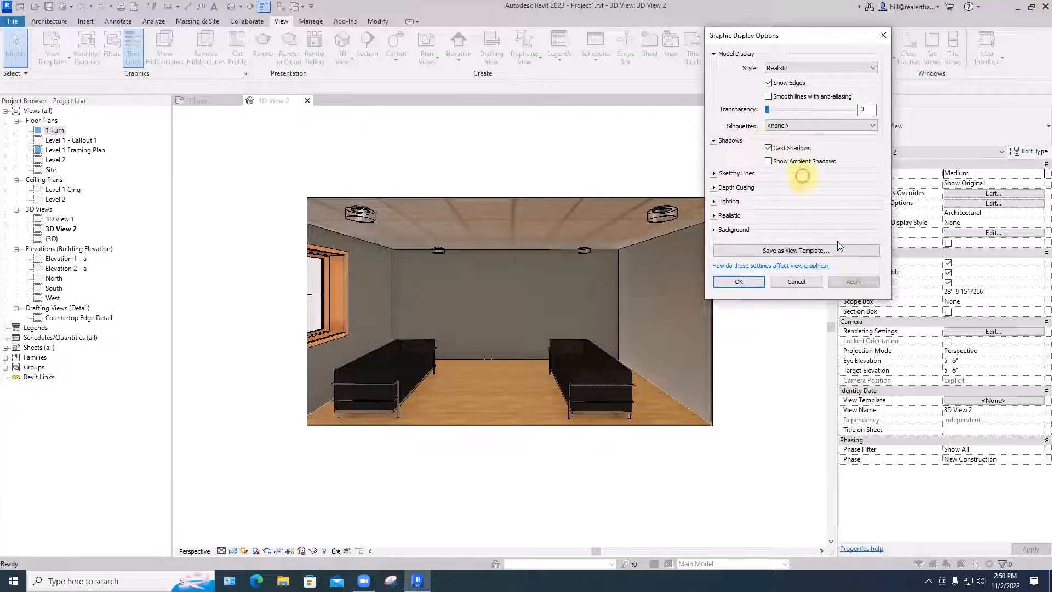
pyautogui.click(854, 283)
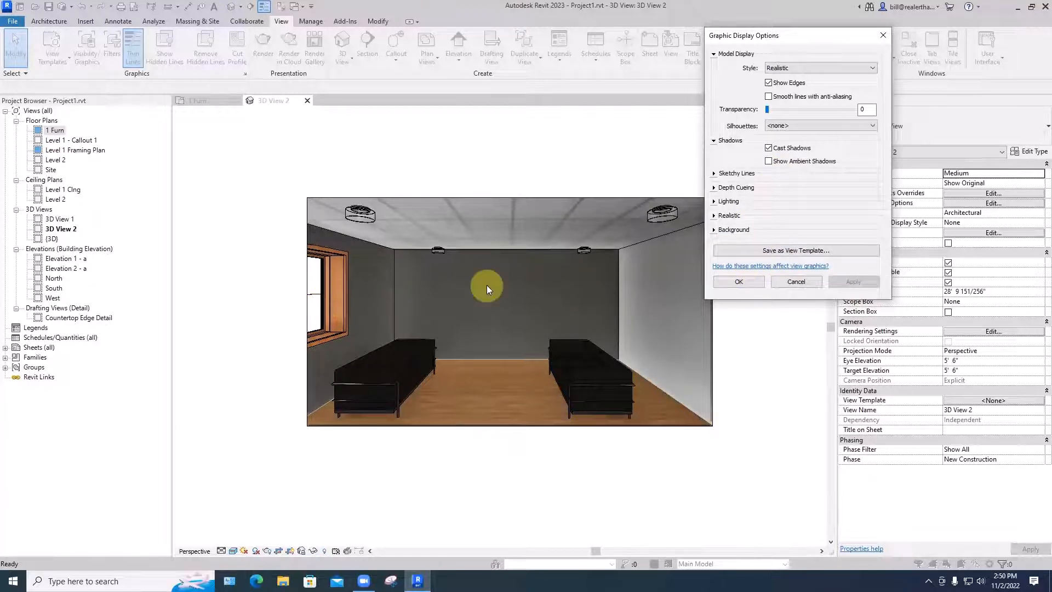
# Step: Check the Lighting section and accept the Graphic Display Options of 3D View 2
pyautogui.click(716, 201)
pyautogui.click(717, 201)
pyautogui.click(744, 283)
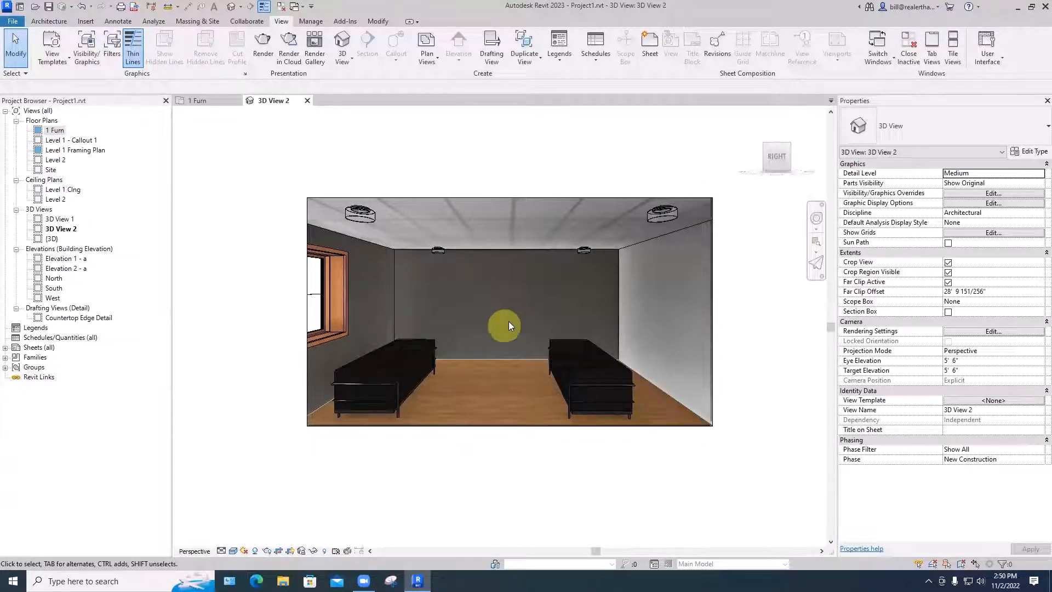
# Step: Turn the camera toward the orange door using the navigation wheel's Look tool, and close the wheel
pyautogui.hotkey('shift', 'w')
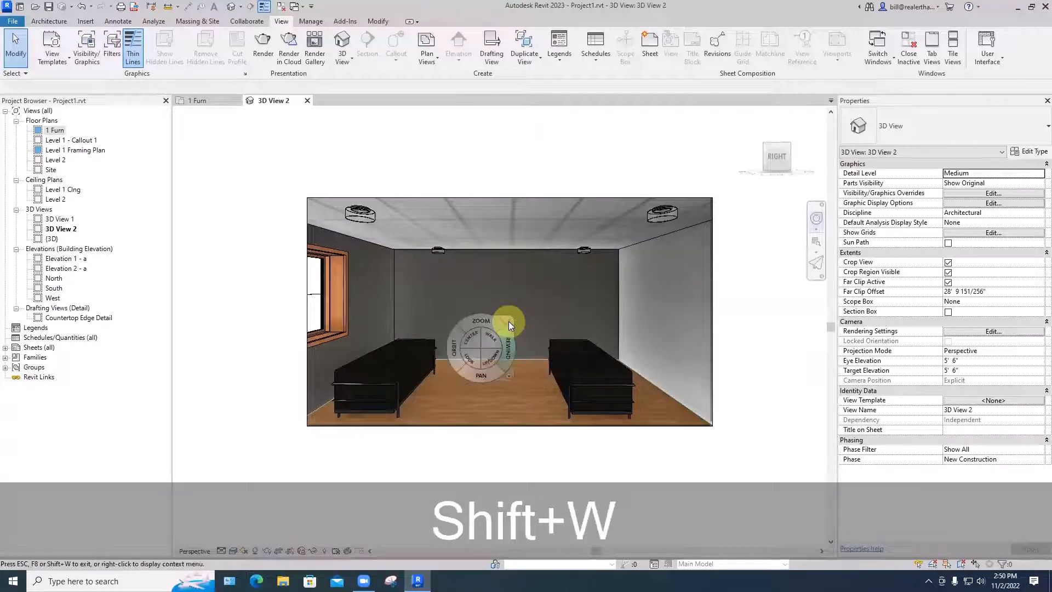
pyautogui.moveTo(475, 357); pyautogui.dragTo(611, 354)
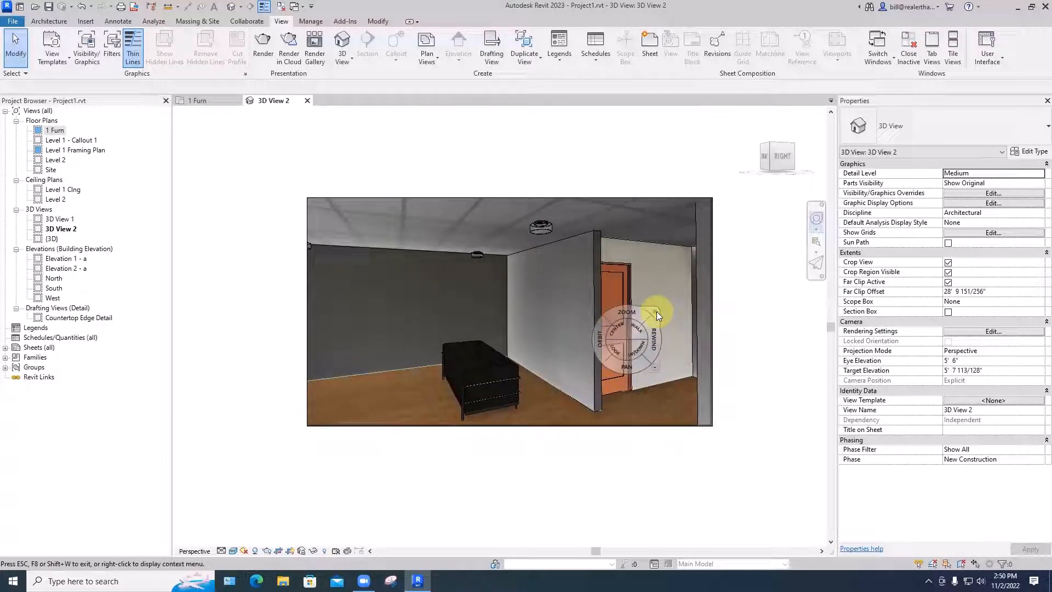
pyautogui.click(656, 311)
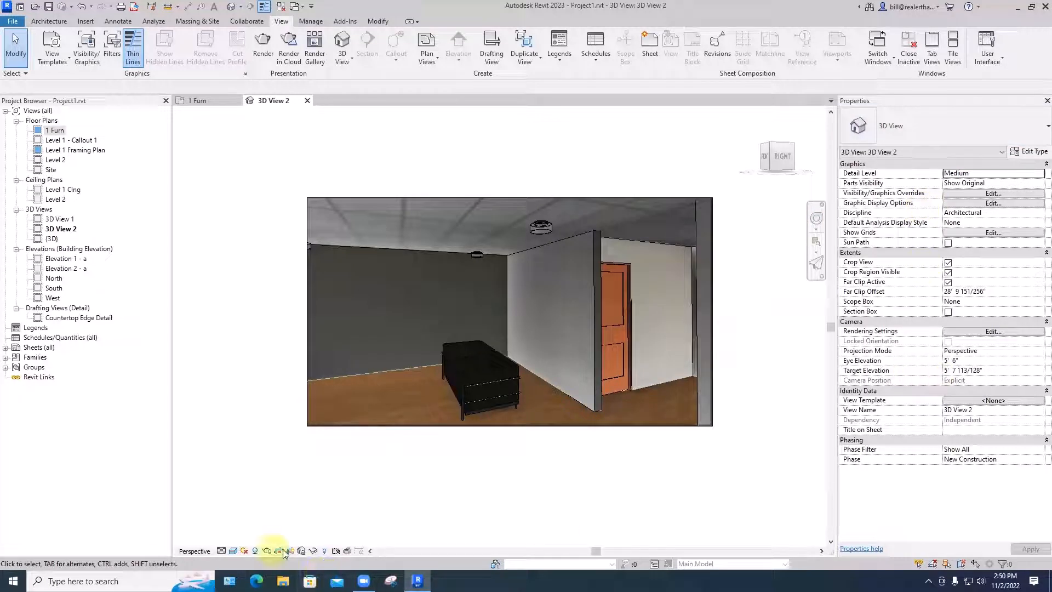
# Step: Set the camera's Eye Elevation to 3' 6" and its Target Elevation to 4' 0" in 3D View 2
pyautogui.click(958, 360)
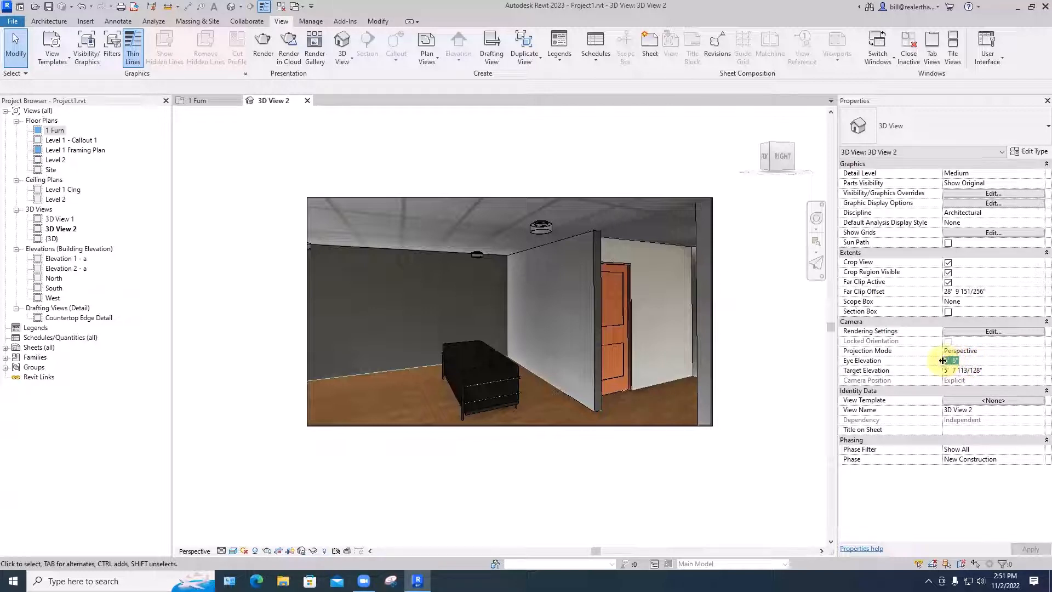
pyautogui.write("3'6")
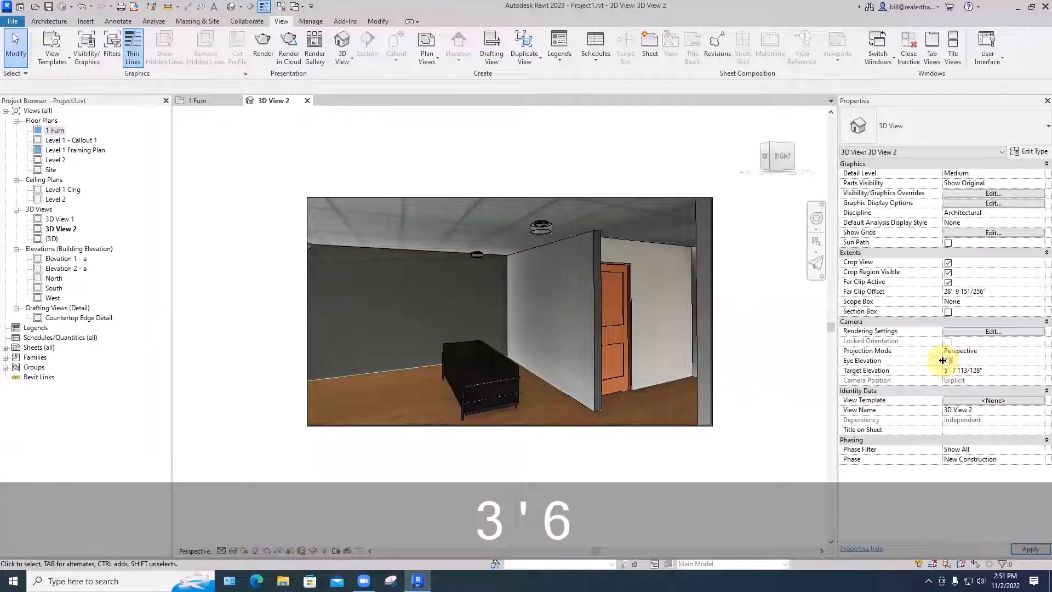
pyautogui.press('Return')
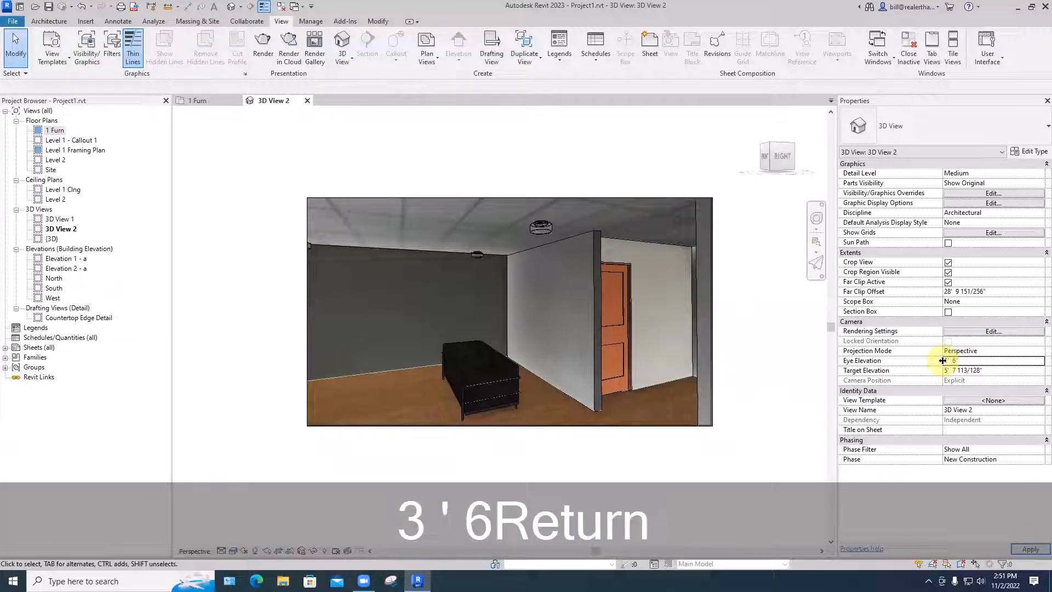
pyautogui.click(961, 370)
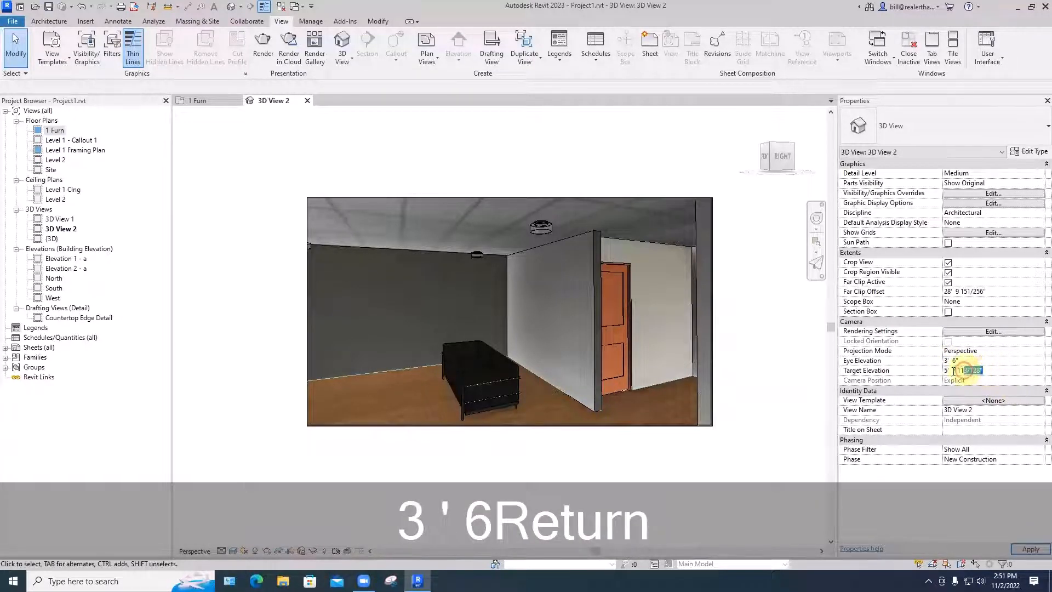
pyautogui.write("4'")
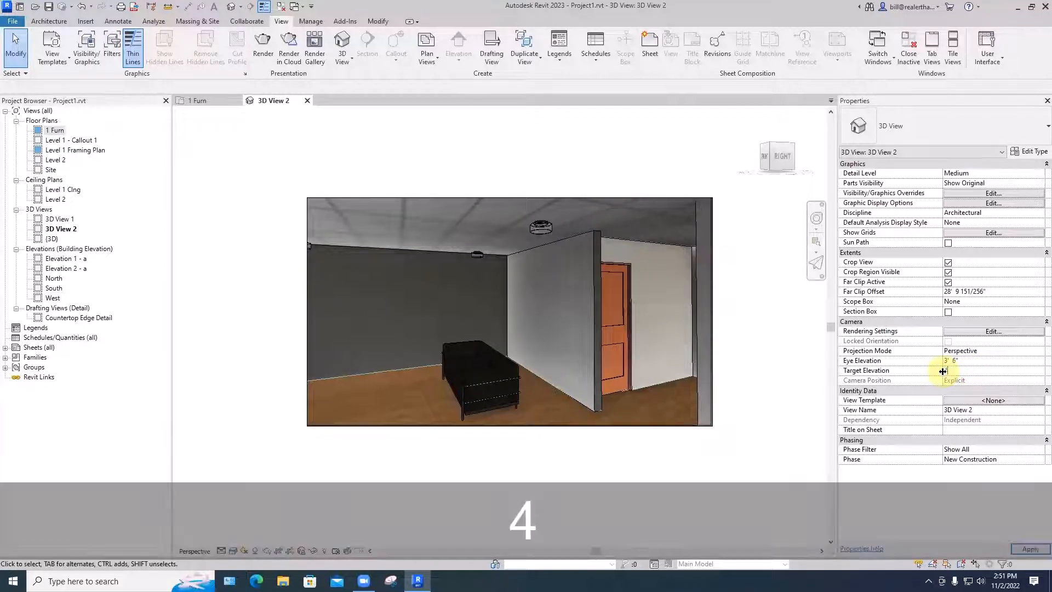
pyautogui.press('Return')
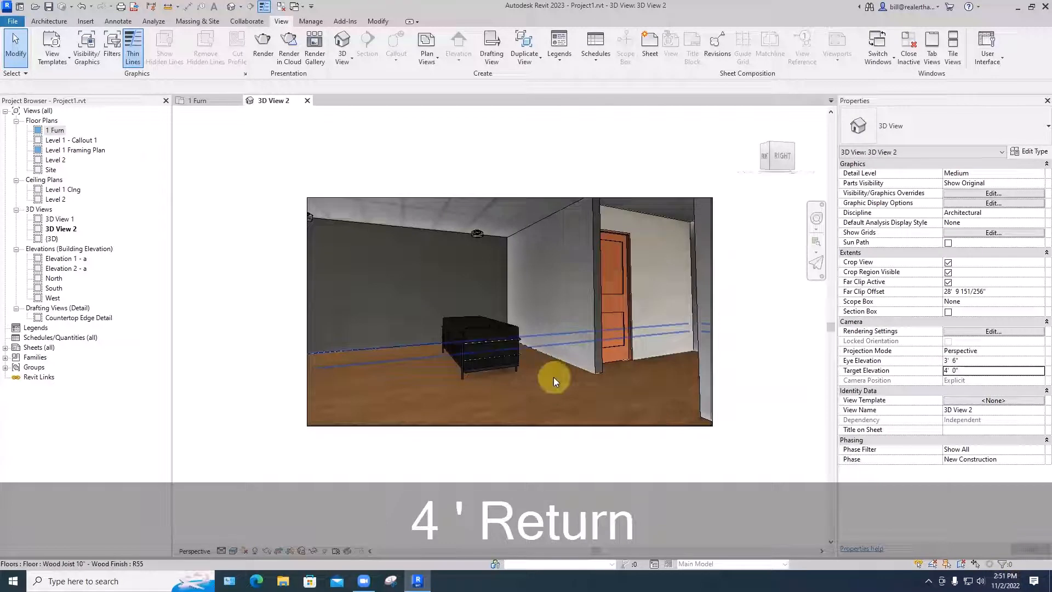
# Step: Raise the camera's Eye Elevation to 6' 6" in 3D View 2
pyautogui.moveTo(540, 377)
pyautogui.mouseDown(button='middle')
pyautogui.moveTo(639, 376)
pyautogui.moveTo(554, 381)
pyautogui.mouseUp(button='middle')
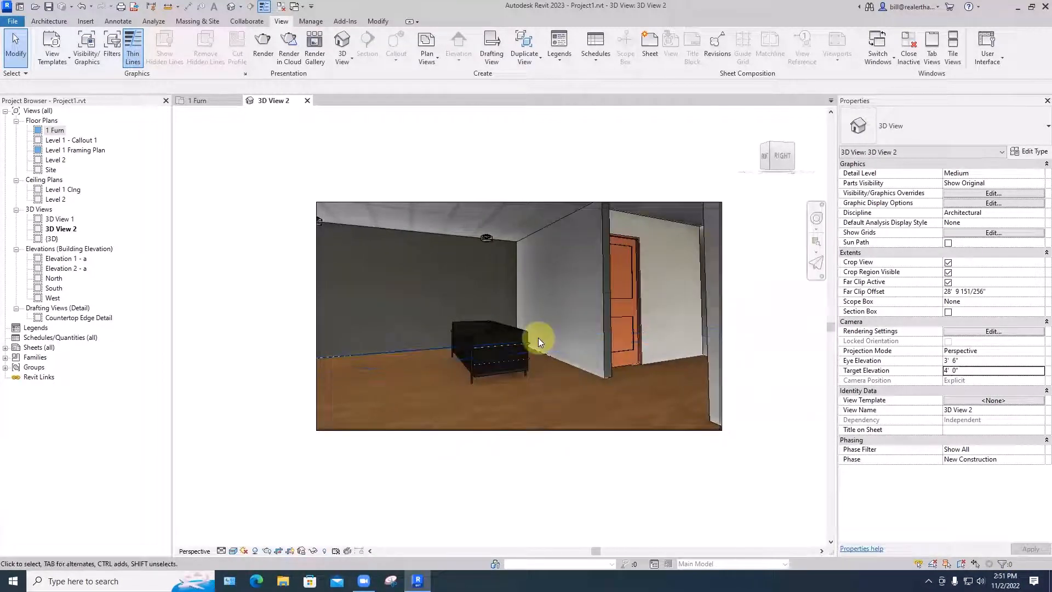
pyautogui.click(952, 361)
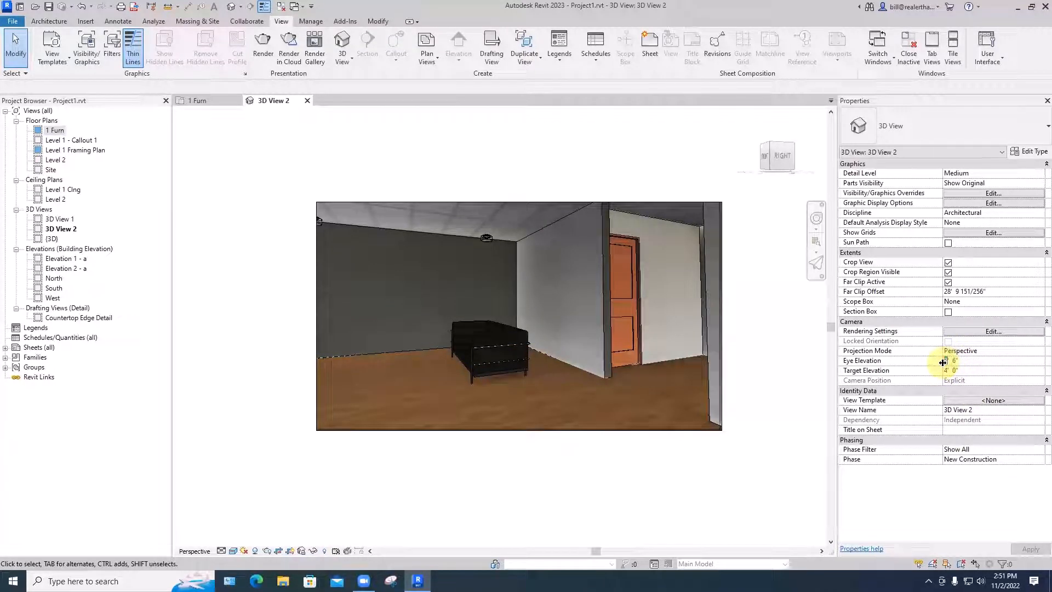
pyautogui.write('6')
pyautogui.press('Return')
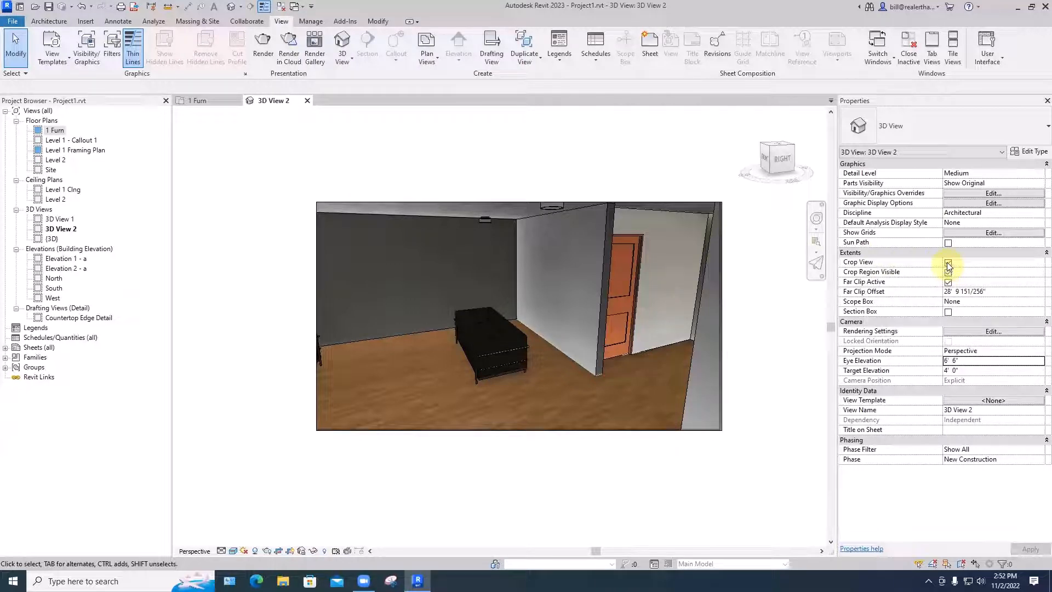
# Step: Turn off Crop View and look around the room with the navigation wheel, ending on the sofas and the sunlit floor beside the window
pyautogui.click(948, 263)
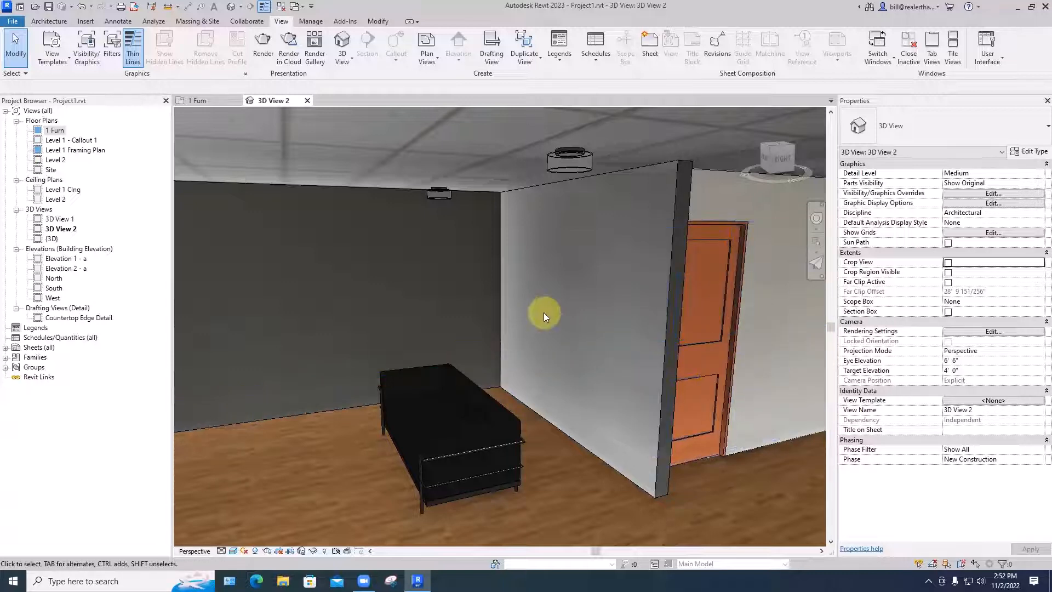
pyautogui.hotkey('shift', 'w')
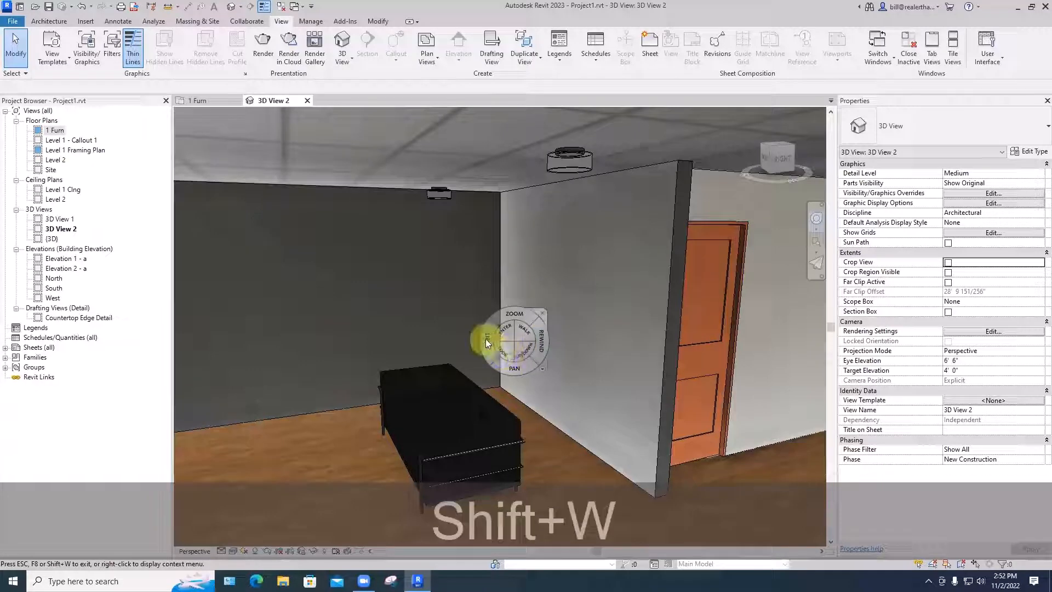
pyautogui.moveTo(507, 349); pyautogui.dragTo(775, 363)
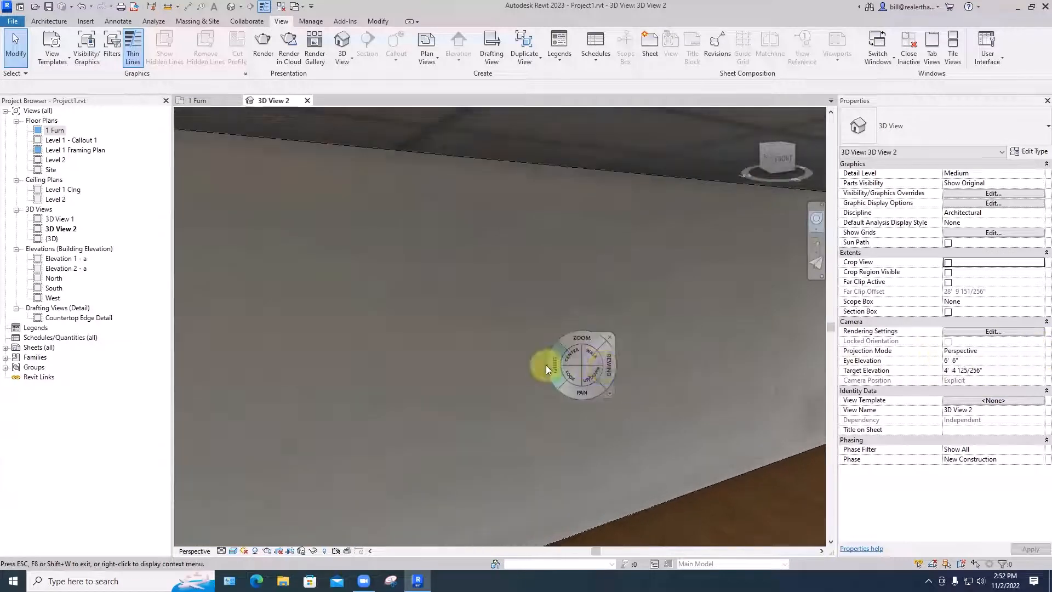
pyautogui.moveTo(569, 372); pyautogui.dragTo(3, 366)
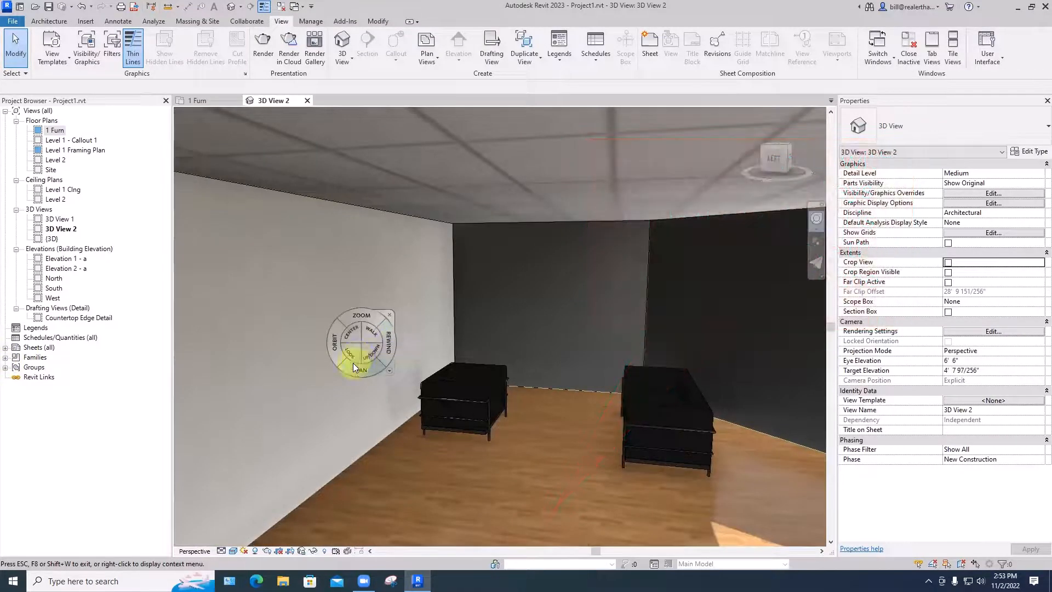
pyautogui.moveTo(351, 351); pyautogui.dragTo(507, 348)
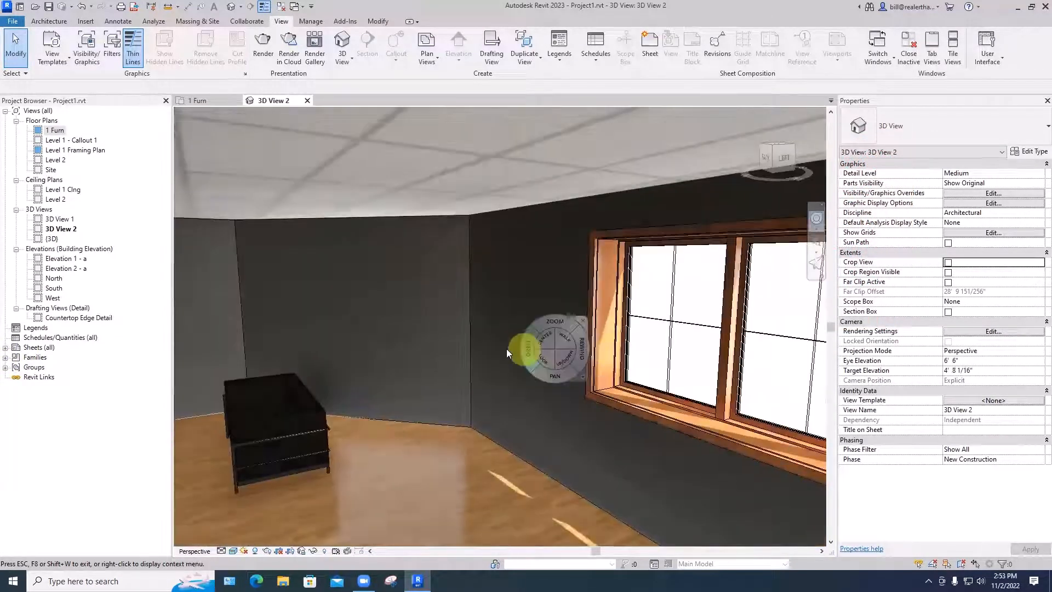
pyautogui.moveTo(420, 355); pyautogui.dragTo(350, 398)
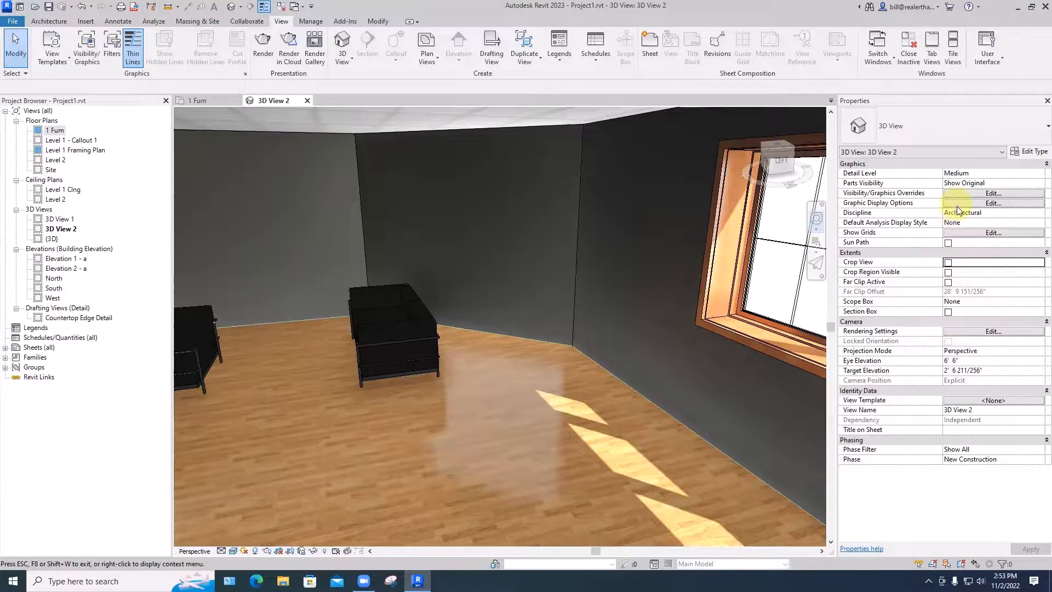
# Step: Turn off Relative to View in the Lighting sun settings of 3D View 2 and accept the Graphic Display Options
pyautogui.click(962, 204)
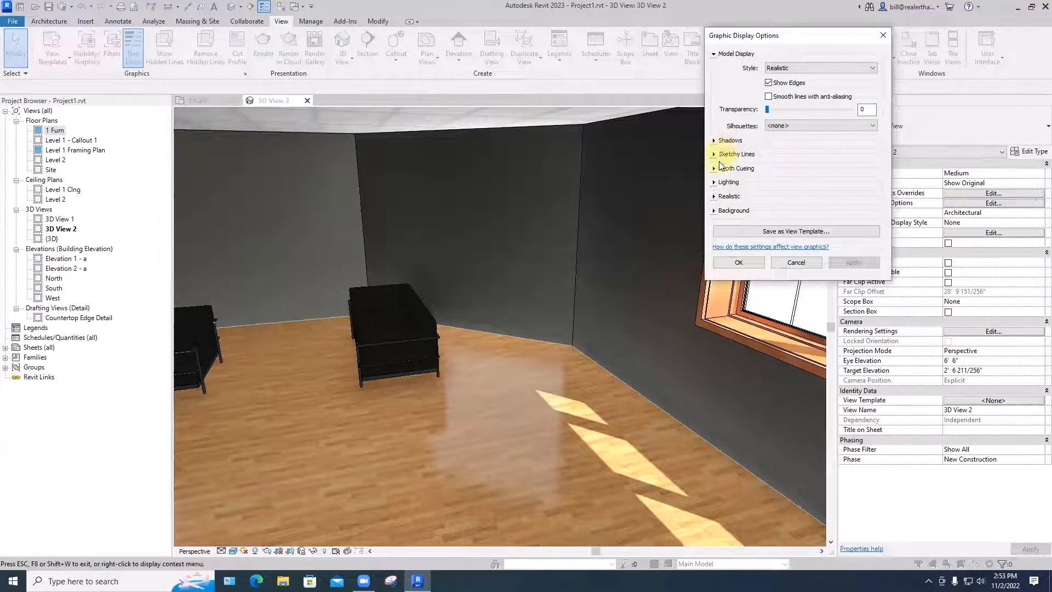
pyautogui.click(713, 182)
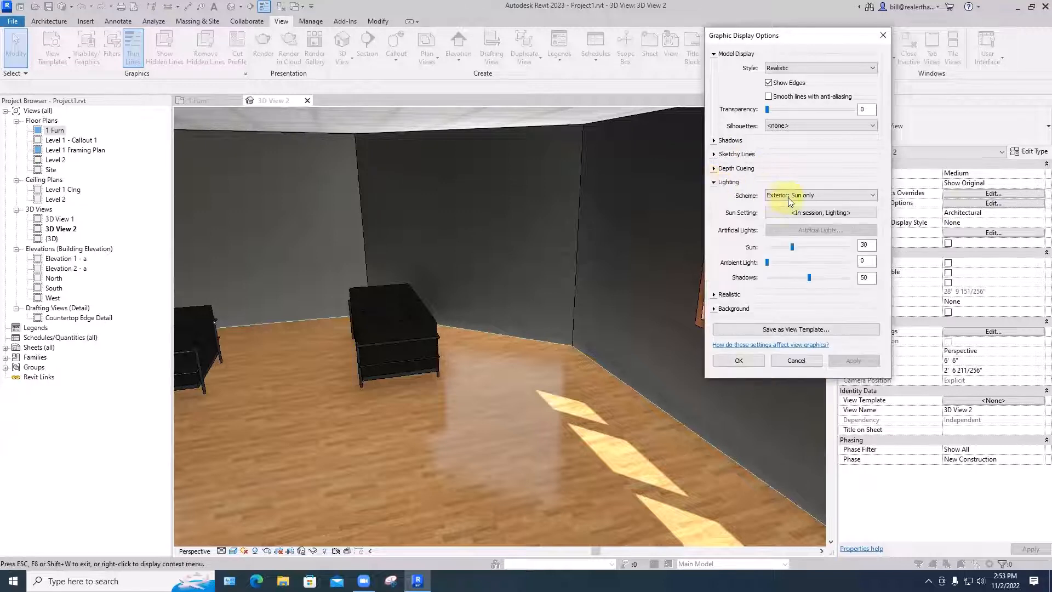
pyautogui.click(802, 212)
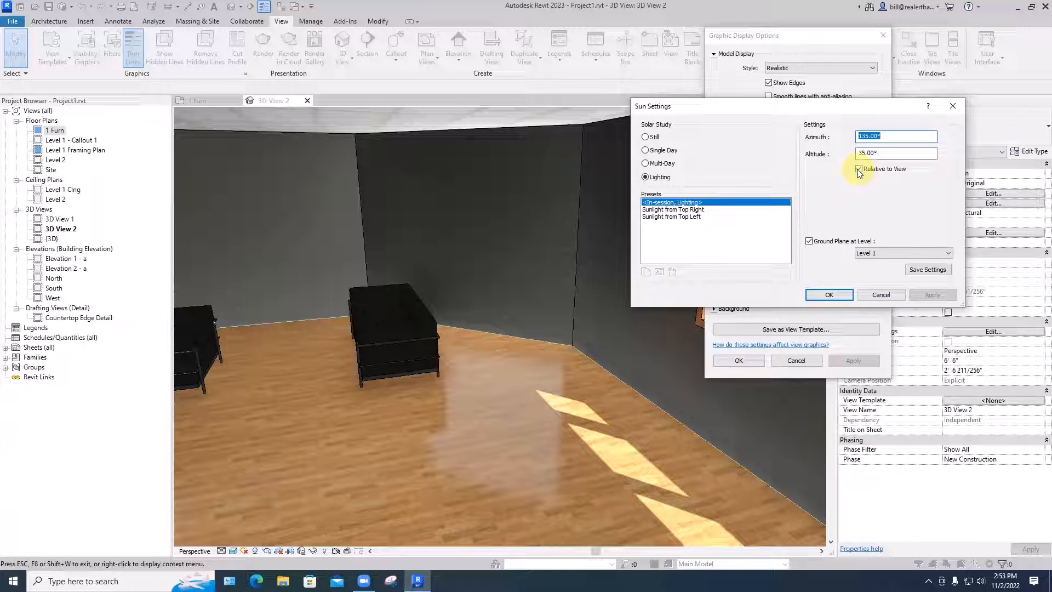
pyautogui.click(859, 170)
pyautogui.click(926, 293)
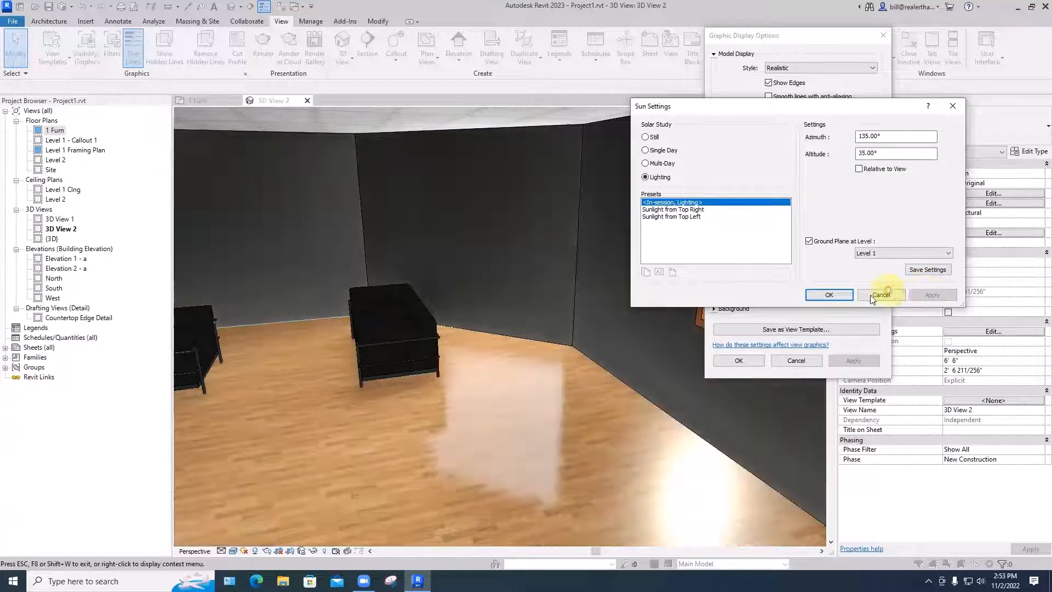
pyautogui.click(829, 295)
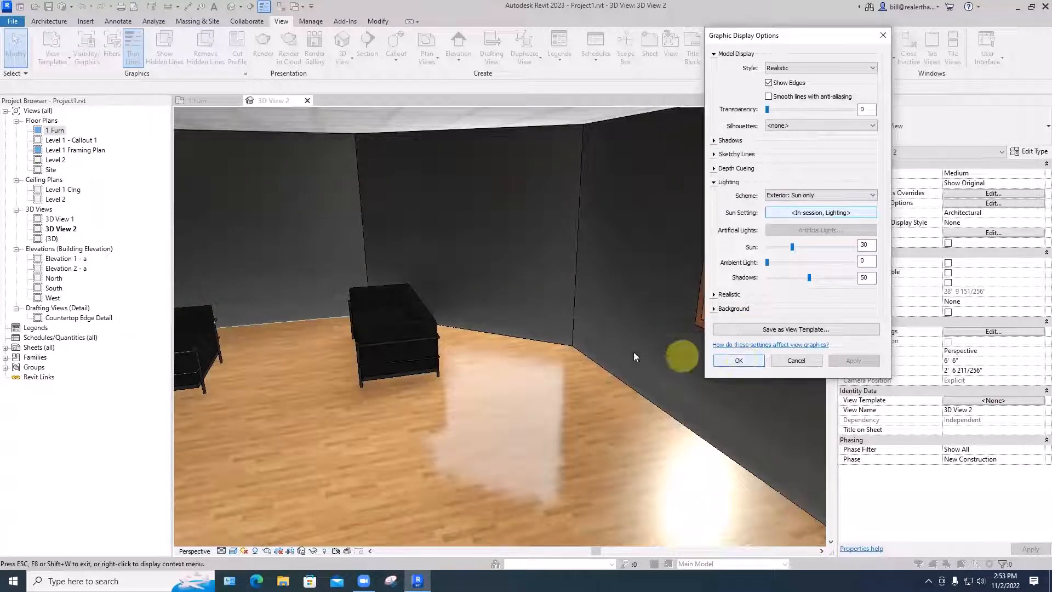
pyautogui.click(739, 361)
# Step: Navigate the camera with the wheel to frame the three-pane window and the sofa in the room corner
pyautogui.keyDown('shift'); pyautogui.moveTo(378, 408); pyautogui.dragTo(752, 382, button='middle'); pyautogui.keyUp('shift')
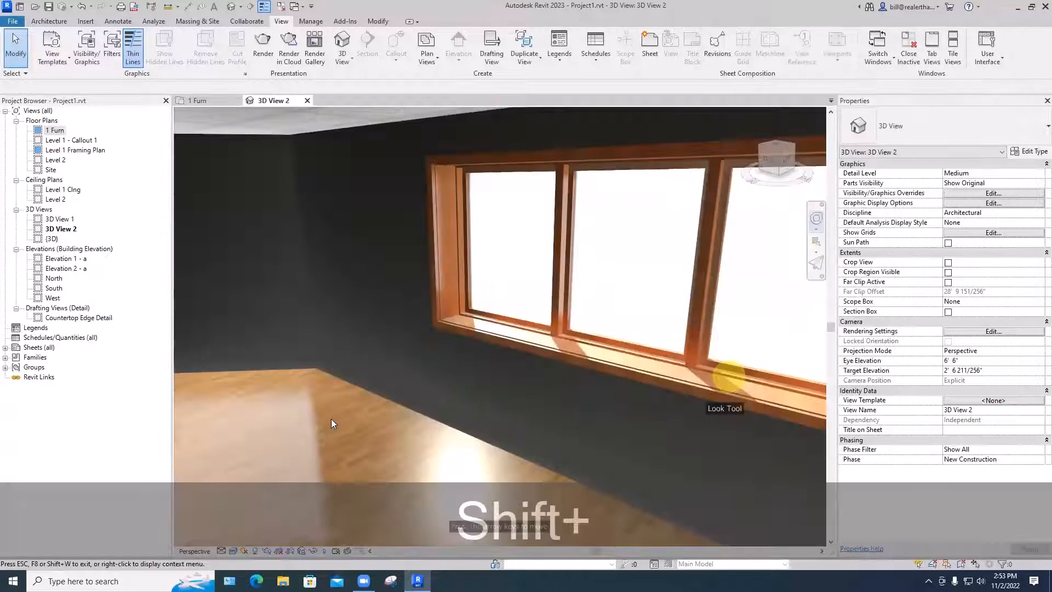
pyautogui.keyDown('shift'); pyautogui.moveTo(366, 417); pyautogui.dragTo(707, 422, button='middle'); pyautogui.keyUp('shift')
pyautogui.moveTo(708, 422); pyautogui.dragTo(585, 383)
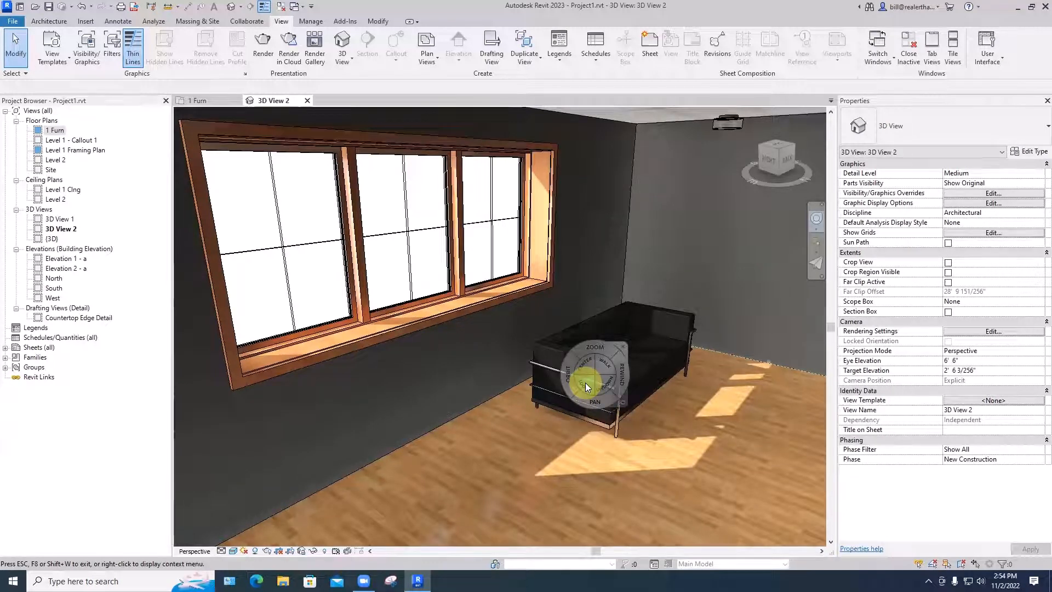
pyautogui.moveTo(585, 382); pyautogui.dragTo(560, 364)
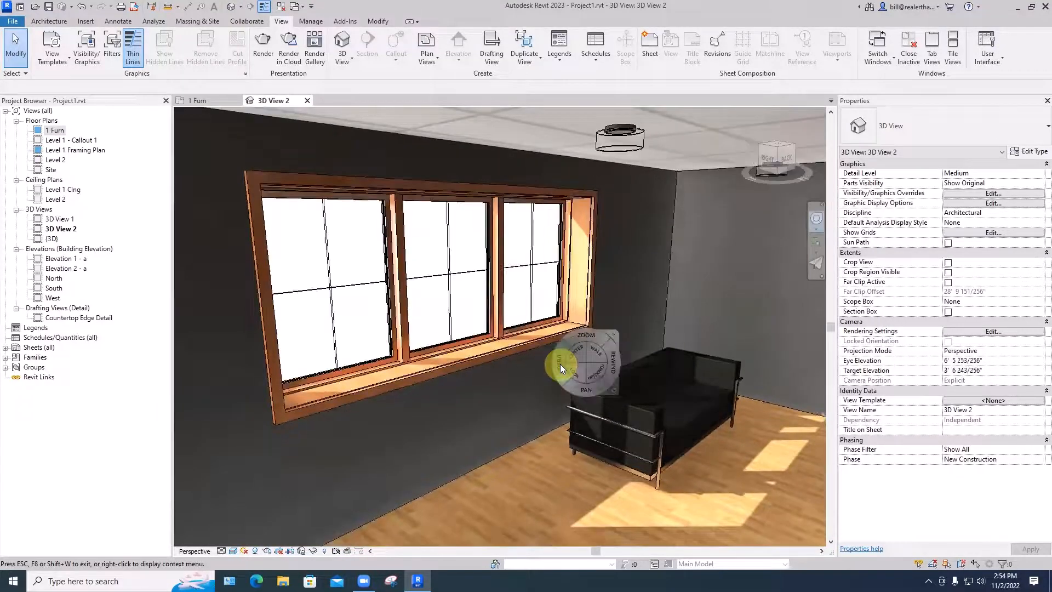
# Step: Turn on Crop View and Crop Region Visible for 3D View 2, clearing the floor selection
pyautogui.click(948, 262)
pyautogui.scroll(-3, 699, 306)
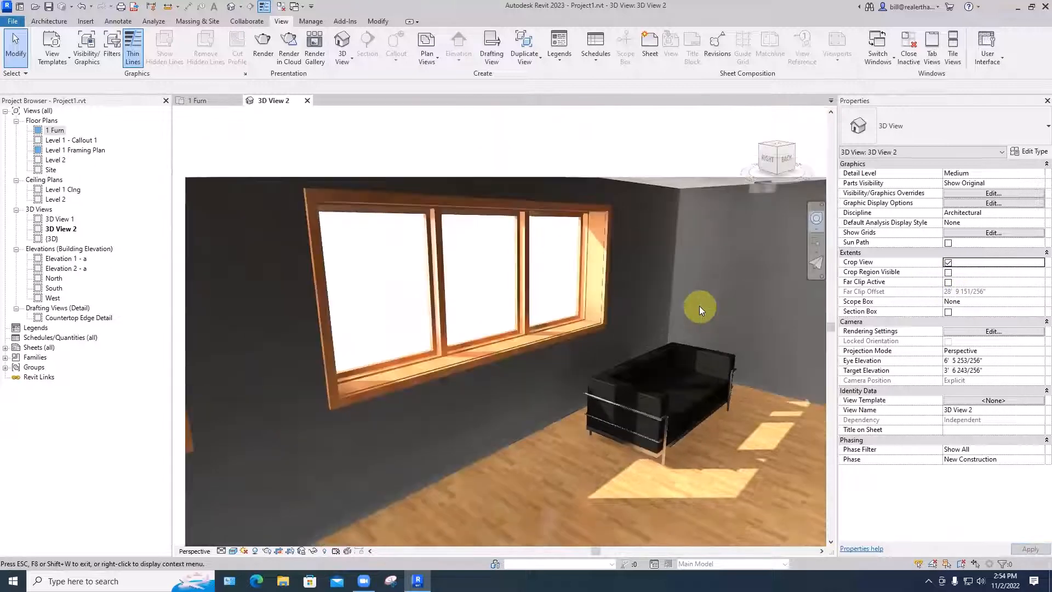
pyautogui.moveTo(704, 533); pyautogui.dragTo(625, 462, button='middle')
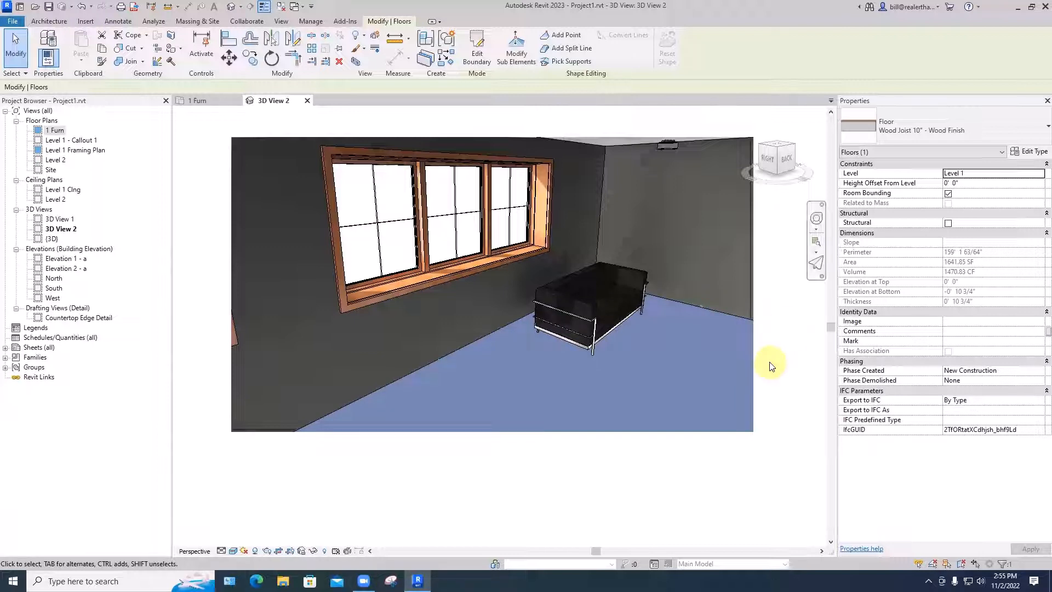
pyautogui.press('Escape')
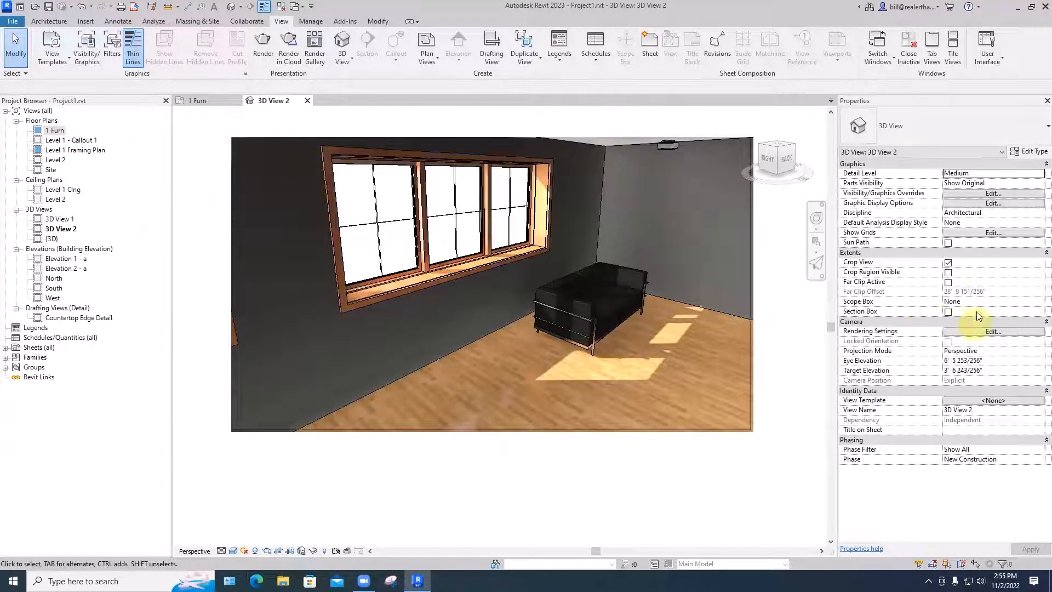
pyautogui.click(948, 272)
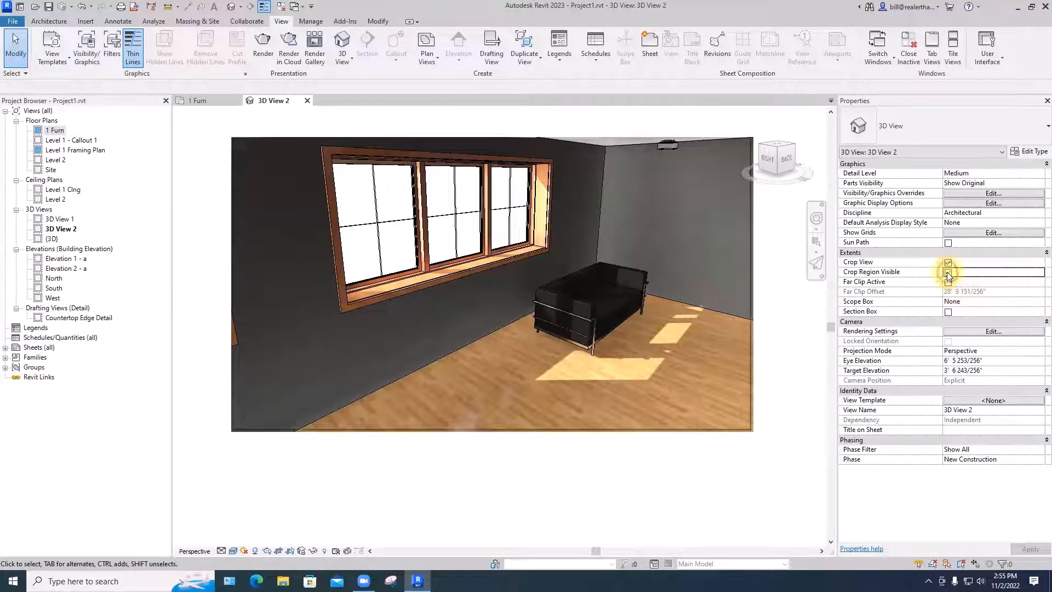
pyautogui.click(947, 272)
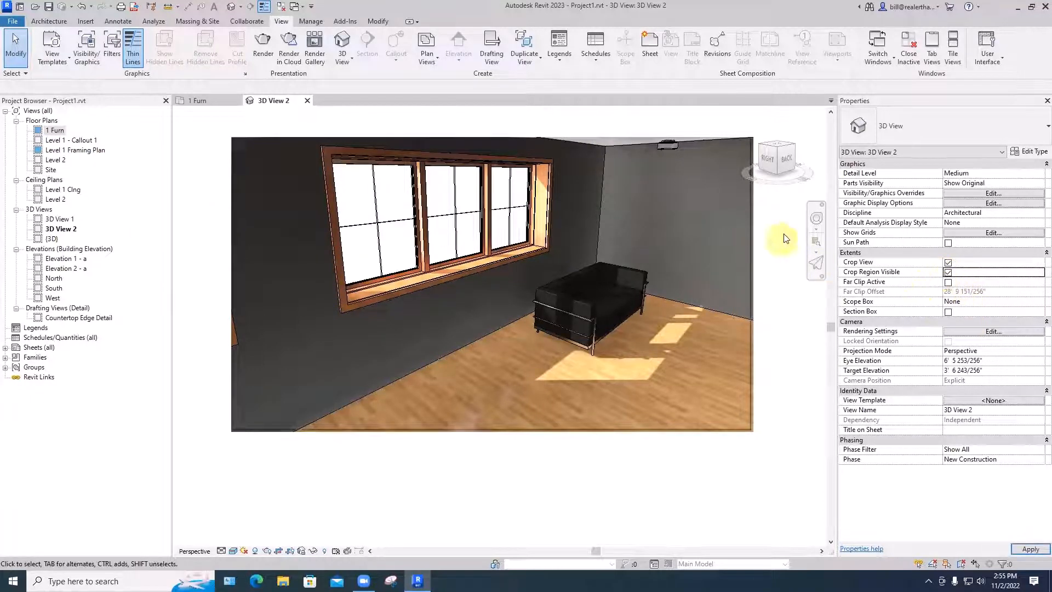
# Step: Save the orientation of 3D View 2 and lock the view
pyautogui.click(604, 139)
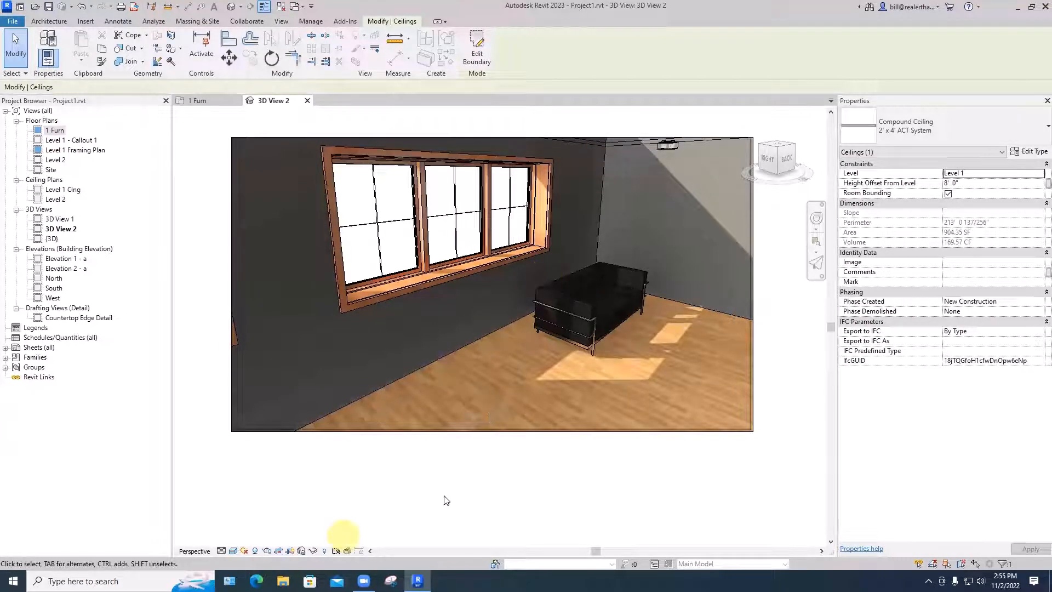
pyautogui.click(301, 551)
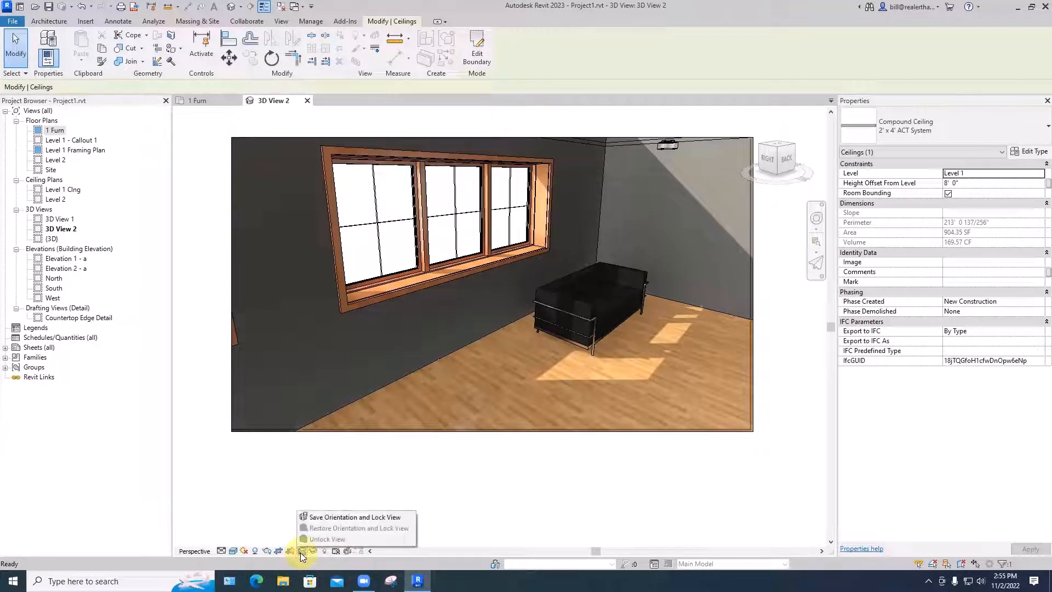
pyautogui.click(333, 517)
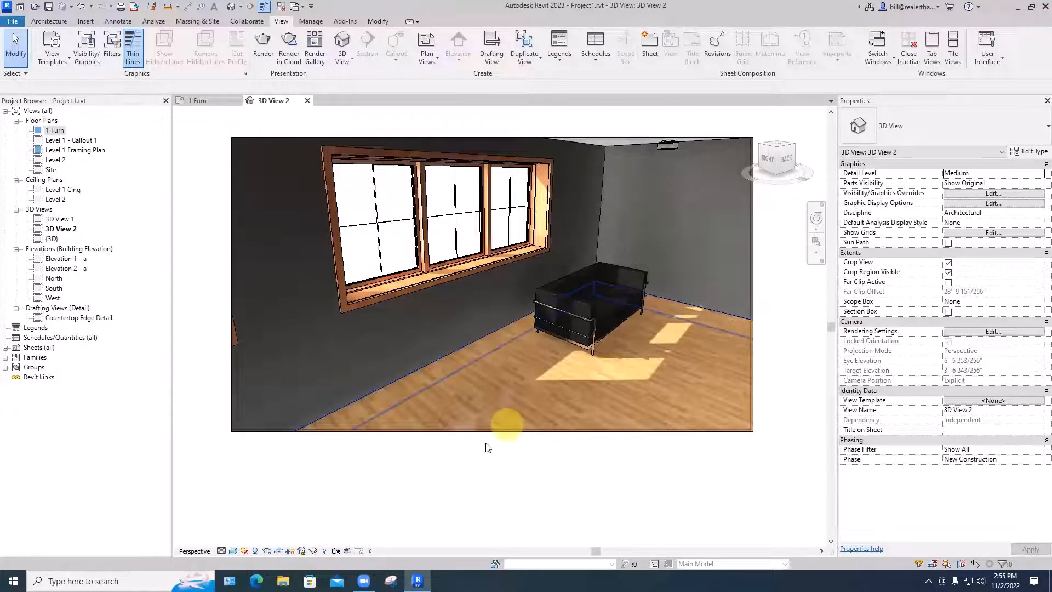
# Step: Expand the project's sheet list, open sheet A101 - Unnamed to view it, and return to 3D View 2
pyautogui.click(301, 552)
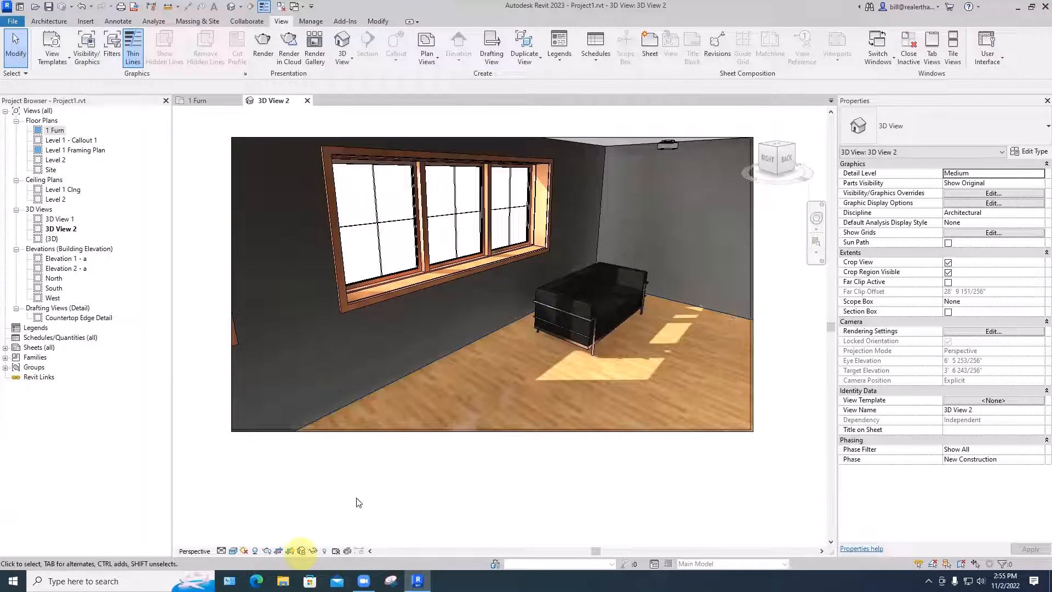
pyautogui.click(8, 355)
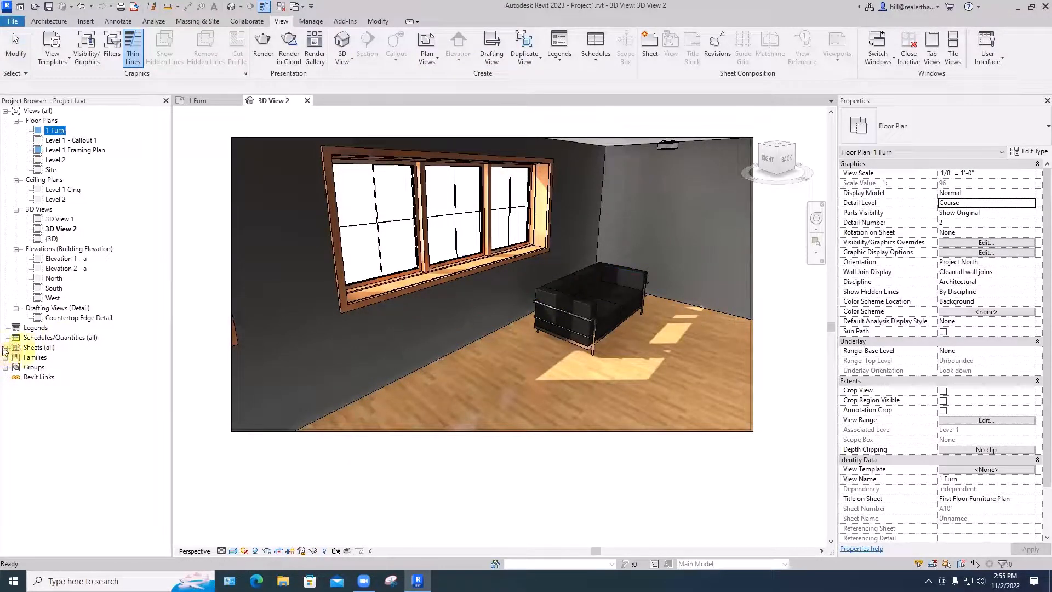
pyautogui.click(5, 348)
pyautogui.click(39, 357)
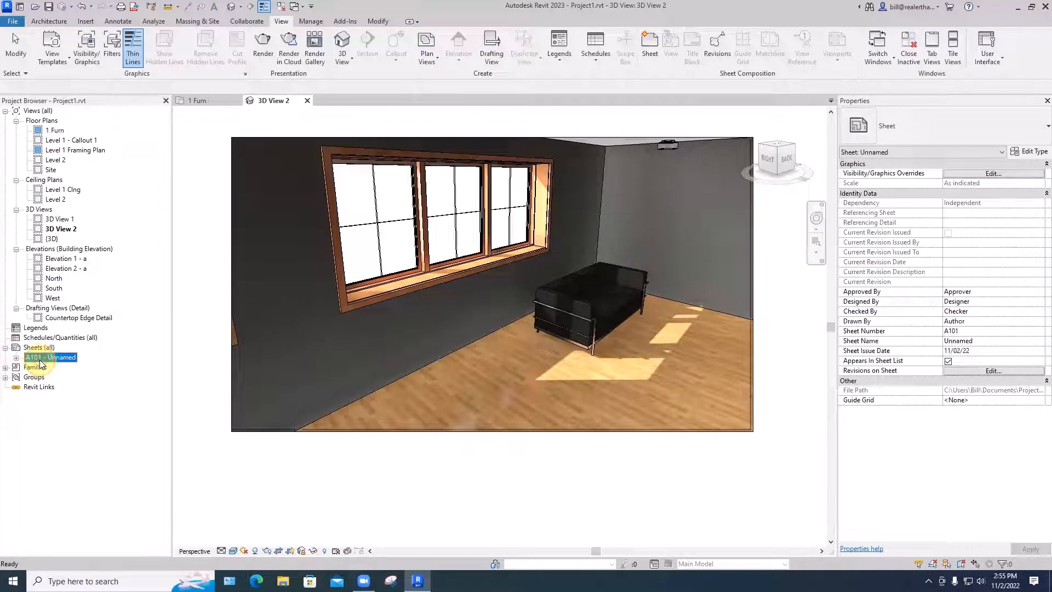
pyautogui.doubleClick(39, 358)
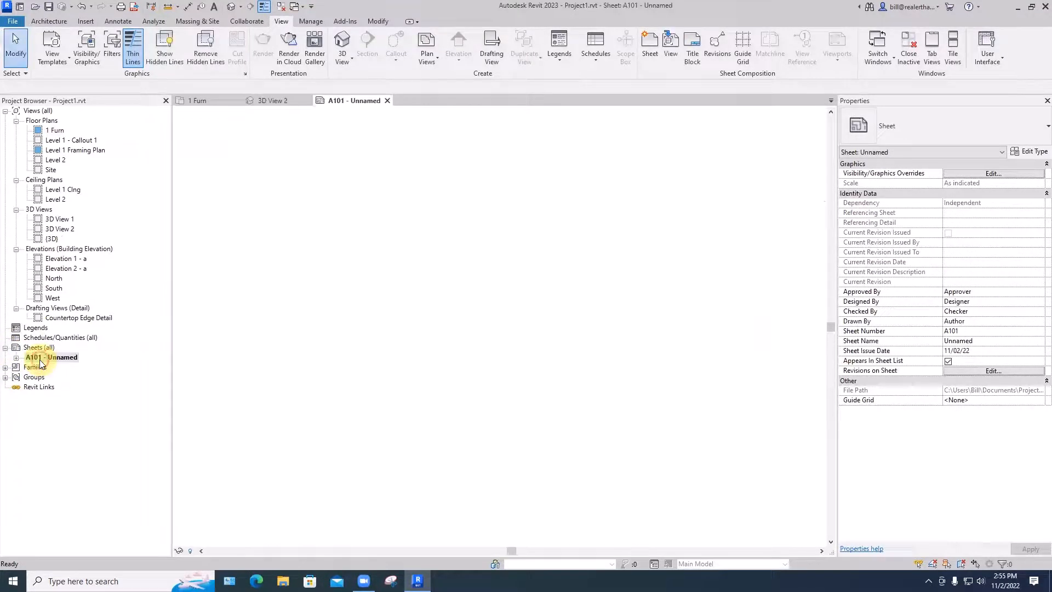
pyautogui.click(56, 219)
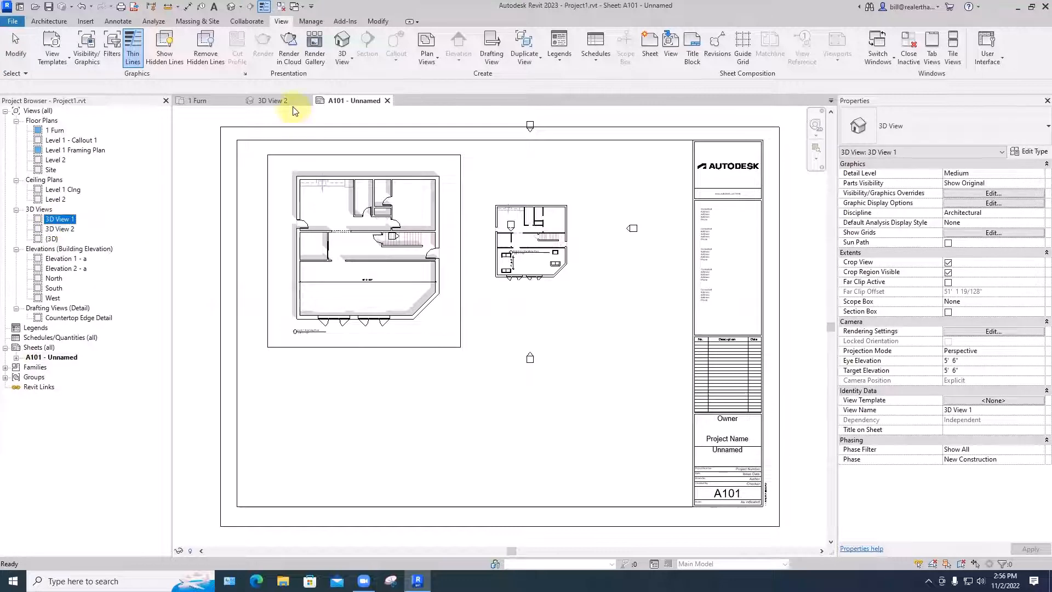
pyautogui.click(286, 104)
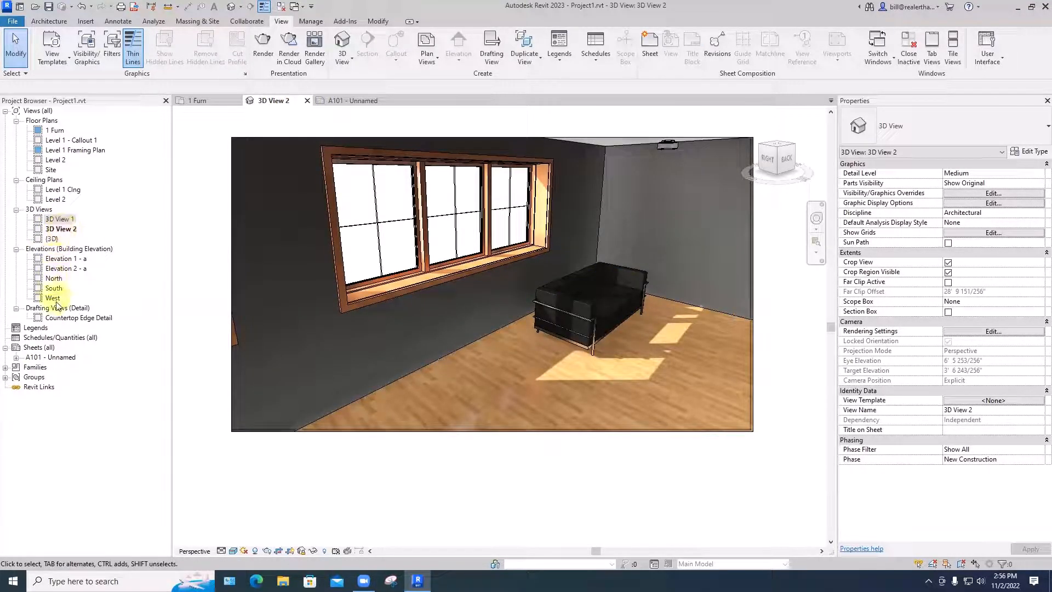
# Step: Open sheet A101 and place 3D View 2 on it in the empty area below the small floor plan
pyautogui.click(53, 358)
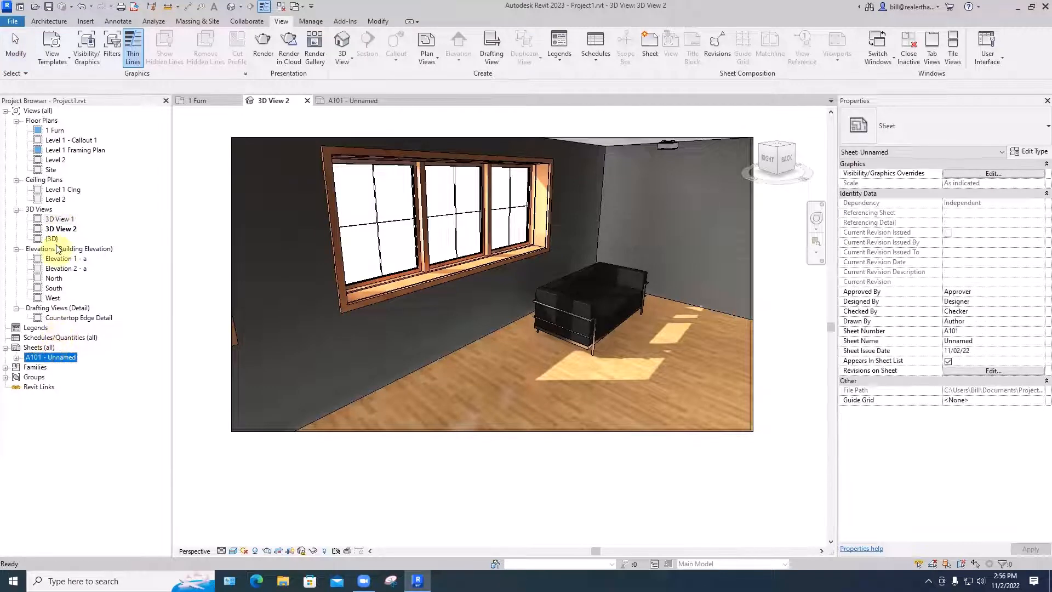
pyautogui.doubleClick(49, 361)
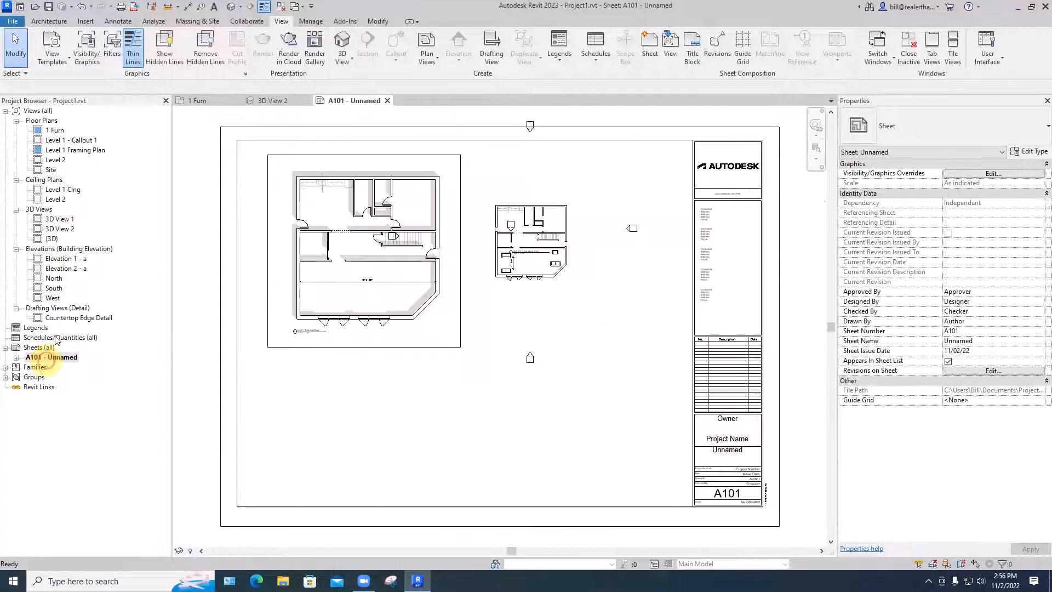
pyautogui.moveTo(60, 229); pyautogui.dragTo(541, 424)
pyautogui.click(542, 425)
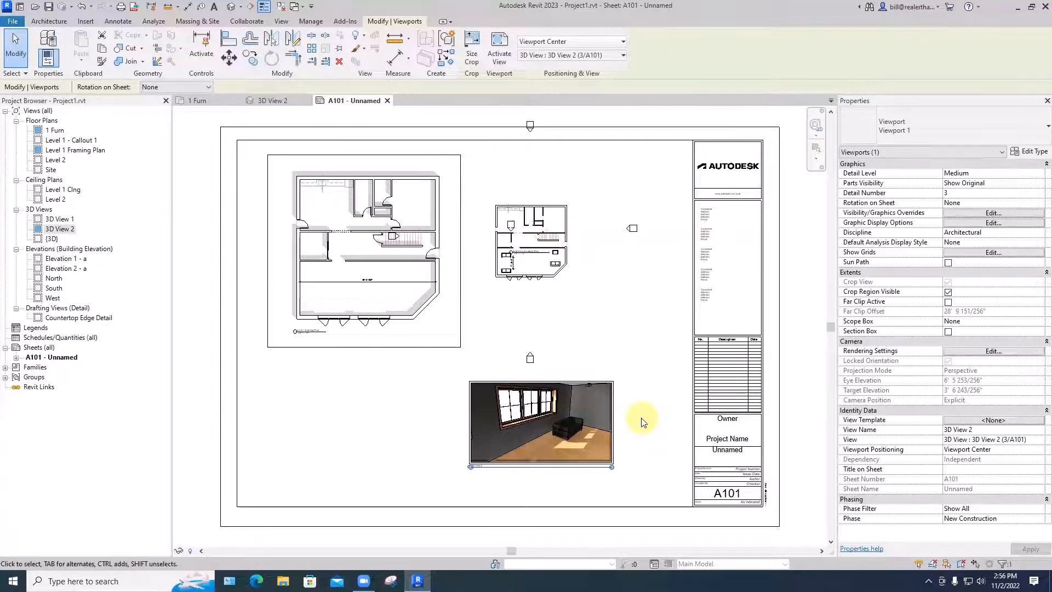
# Step: Open the default {3D} view of the building and rename it "axo with shadows"
pyautogui.doubleClick(52, 238)
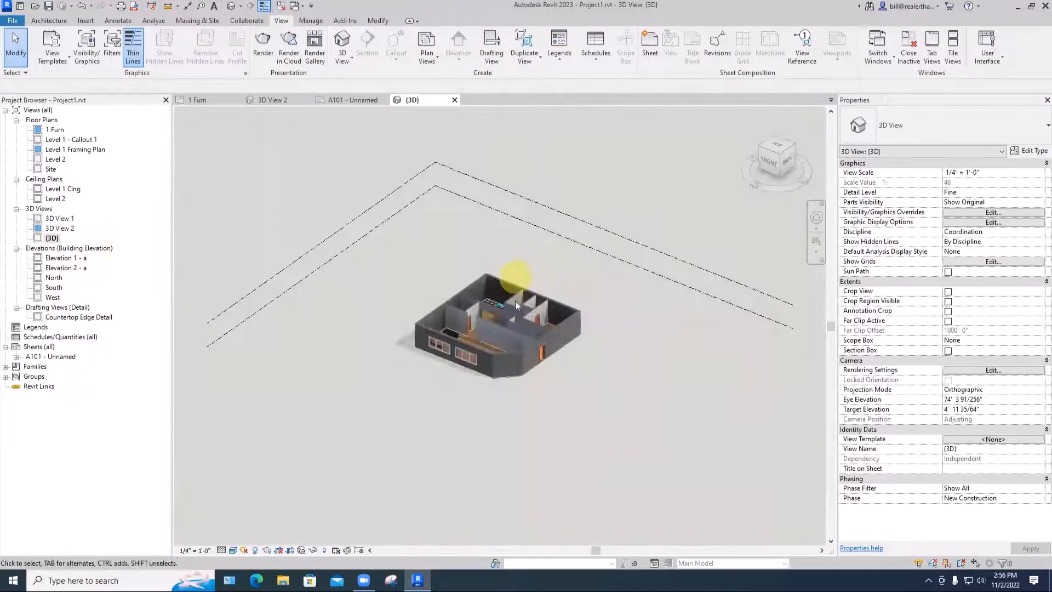
pyautogui.scroll(5, 510, 331)
pyautogui.moveTo(511, 331); pyautogui.dragTo(537, 337, button='middle')
pyautogui.scroll(1, 536, 337)
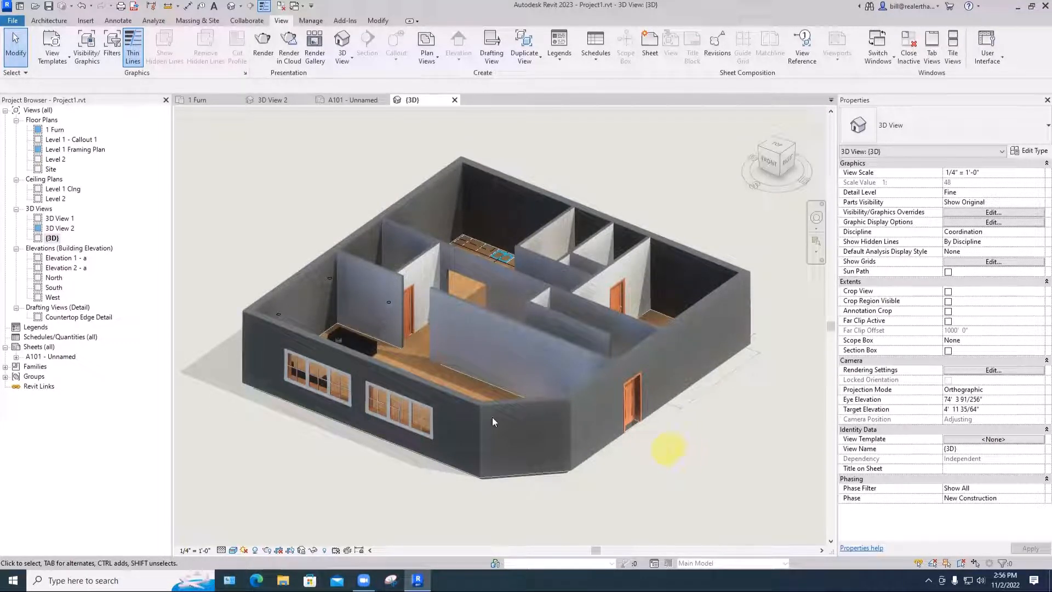
pyautogui.rightClick(52, 238)
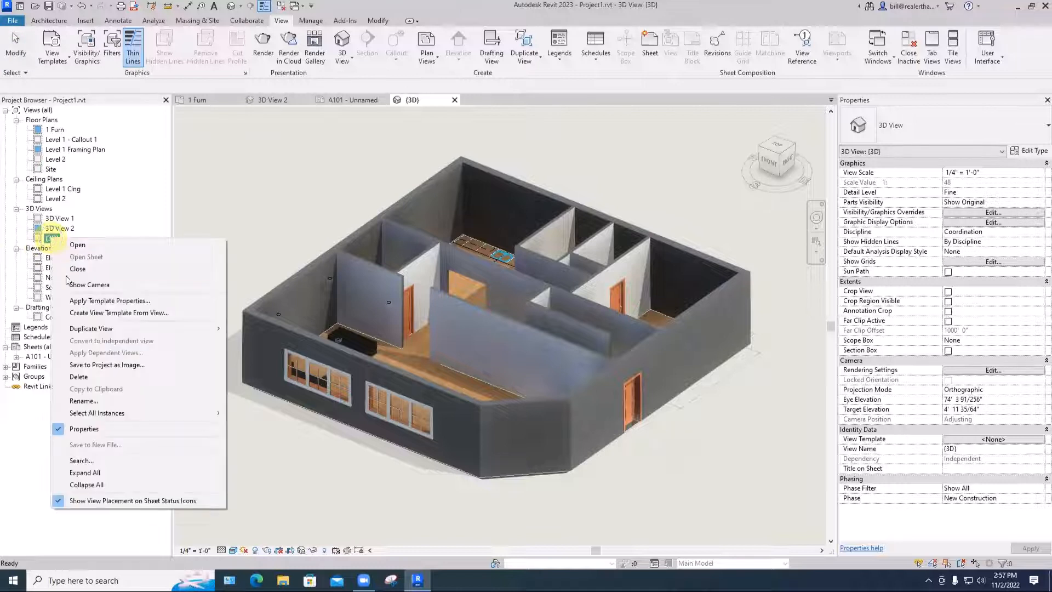
pyautogui.click(88, 401)
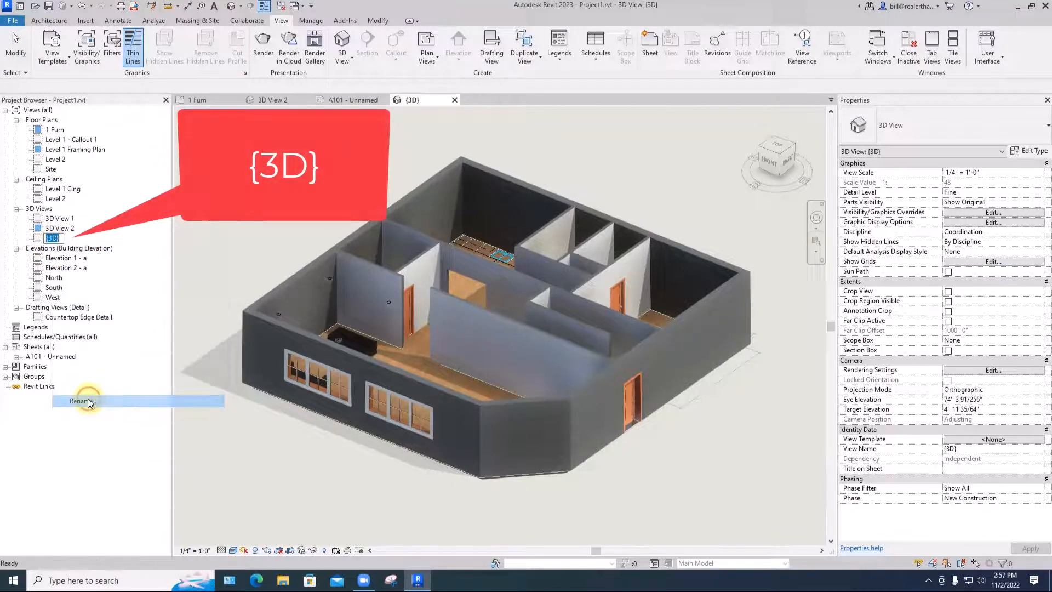
pyautogui.write('ax')
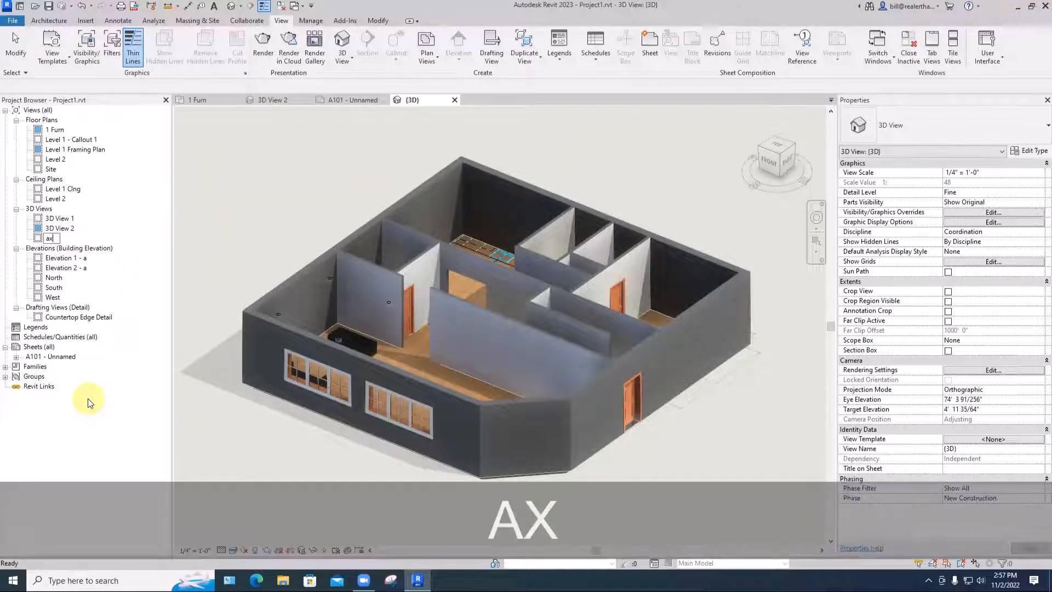
pyautogui.write('o with s')
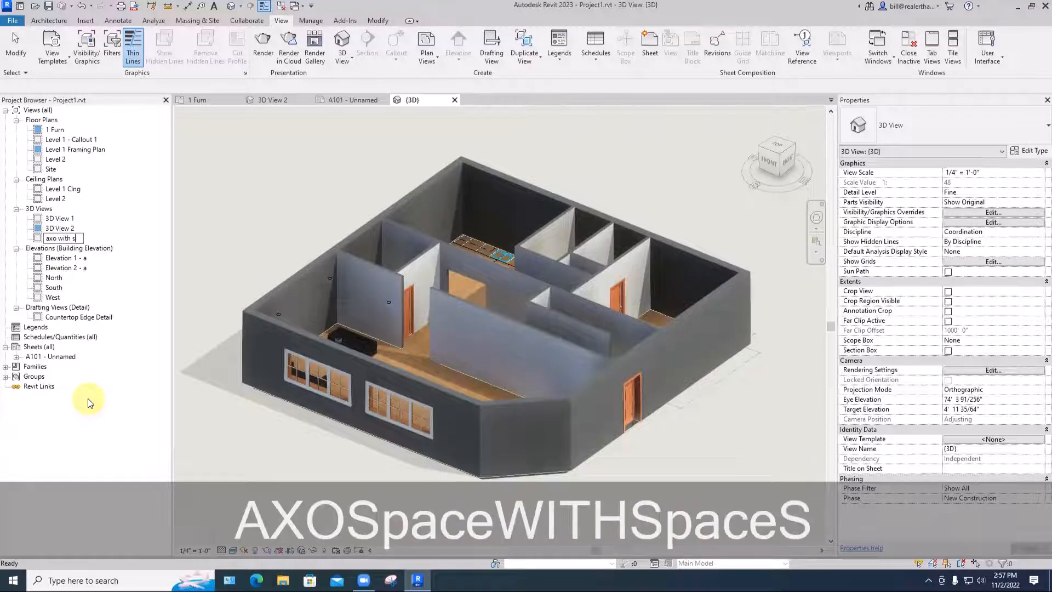
pyautogui.write('hadows')
pyautogui.press('Return')
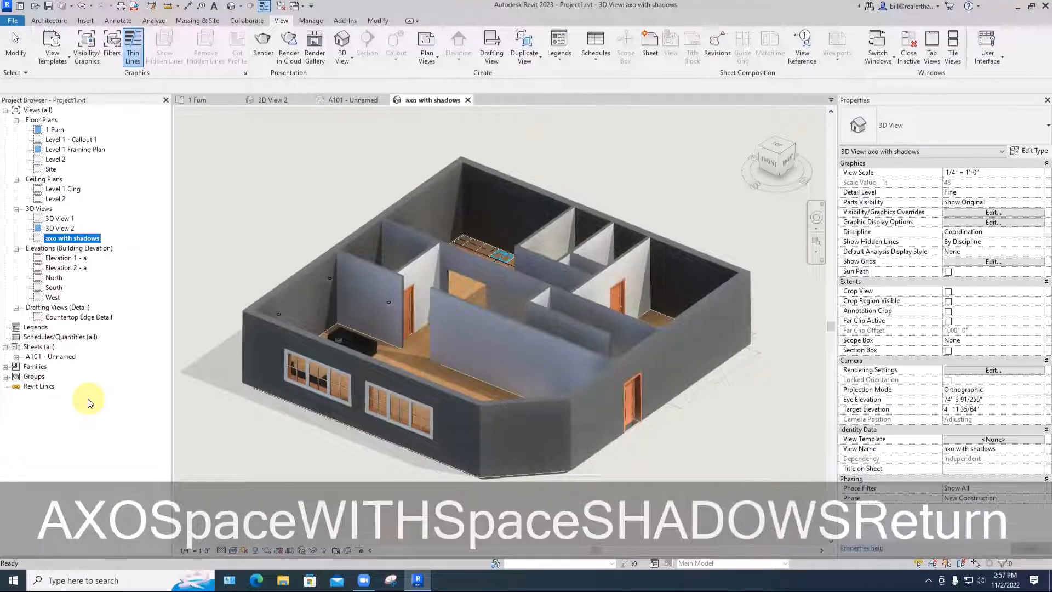
# Step: Create a fresh default 3D view of the model in addition to the axo with shadows view
pyautogui.click(233, 271)
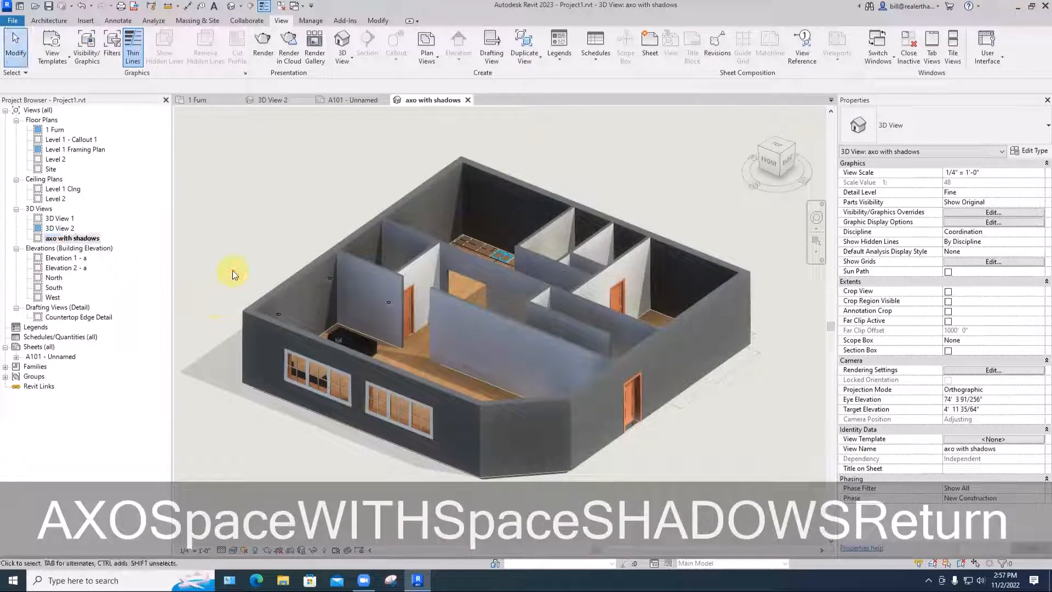
pyautogui.scroll(-1, 311, 221)
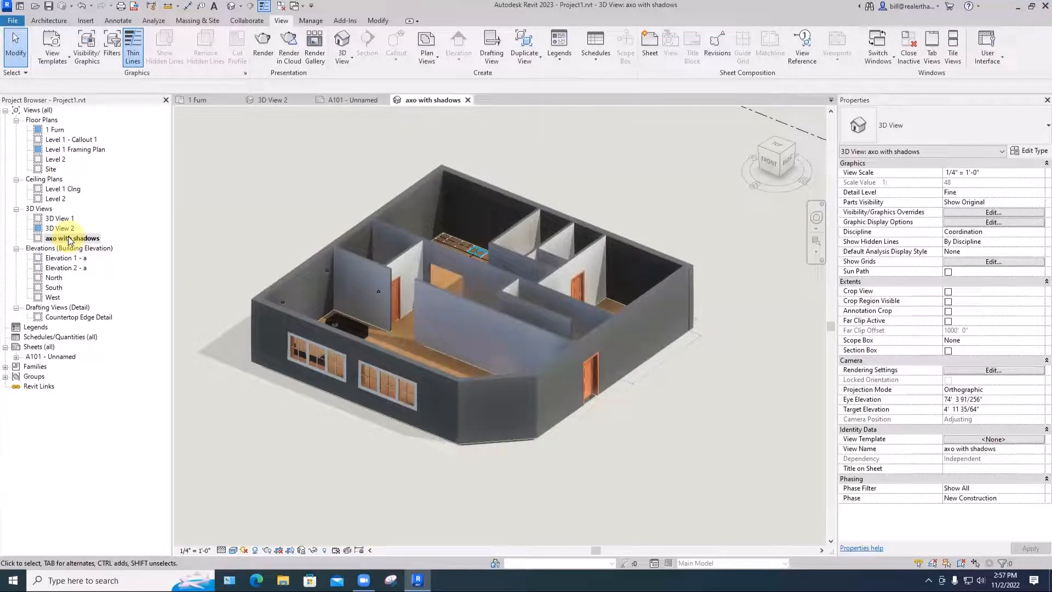
pyautogui.click(343, 44)
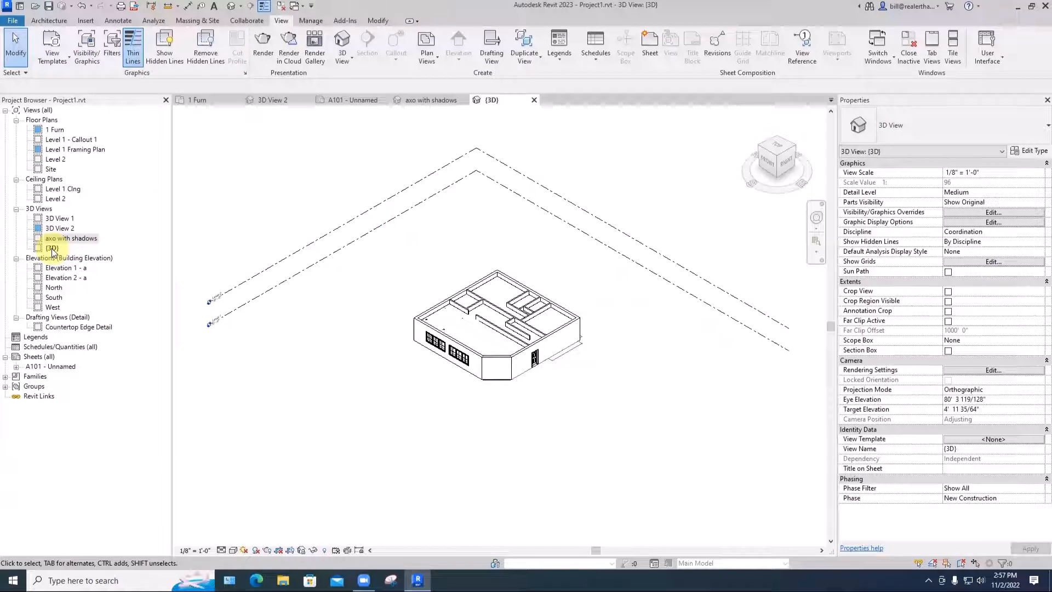
# Step: Open 3D View 1 and try changing its Projection Mode to Orthographic
pyautogui.doubleClick(59, 218)
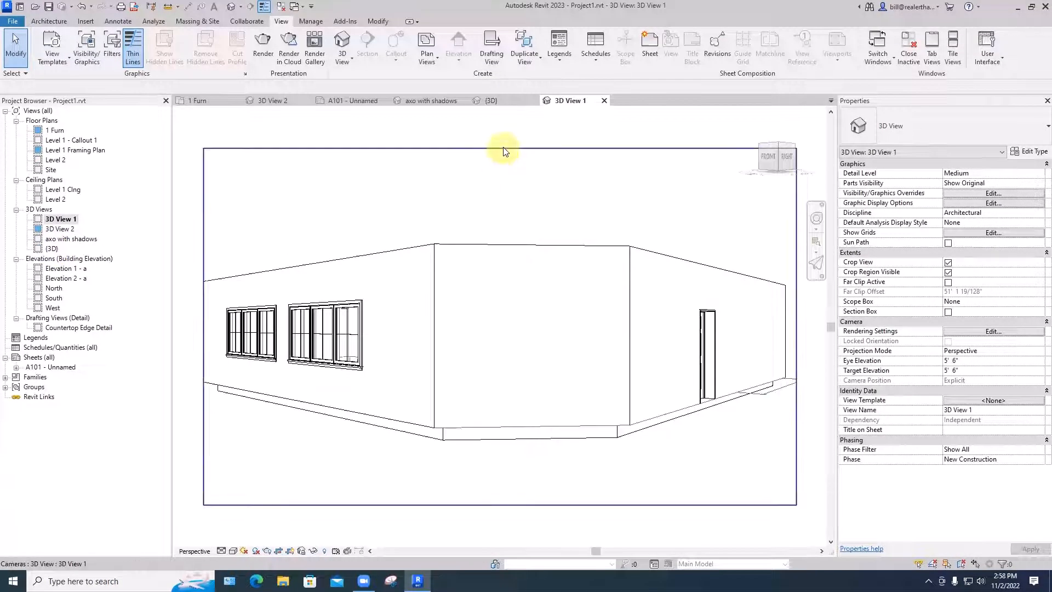
pyautogui.scroll(-2, 501, 172)
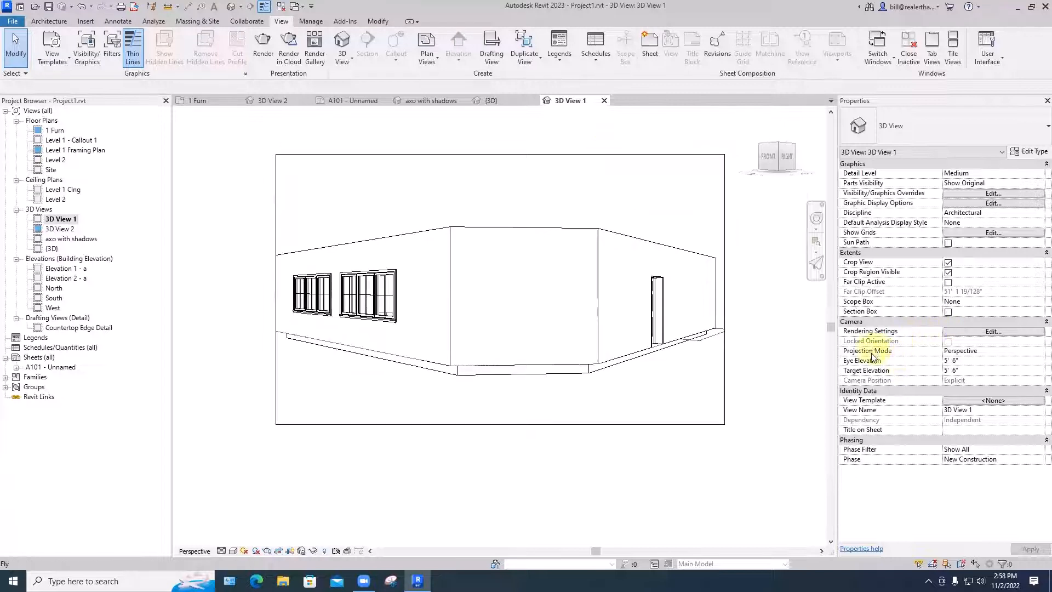
pyautogui.click(968, 355)
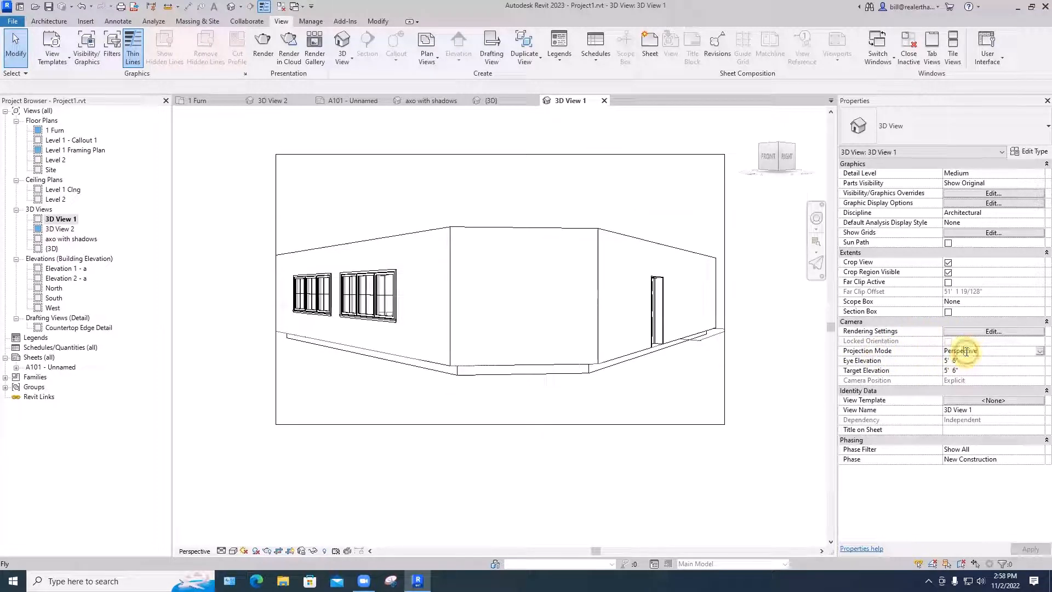
pyautogui.click(1038, 351)
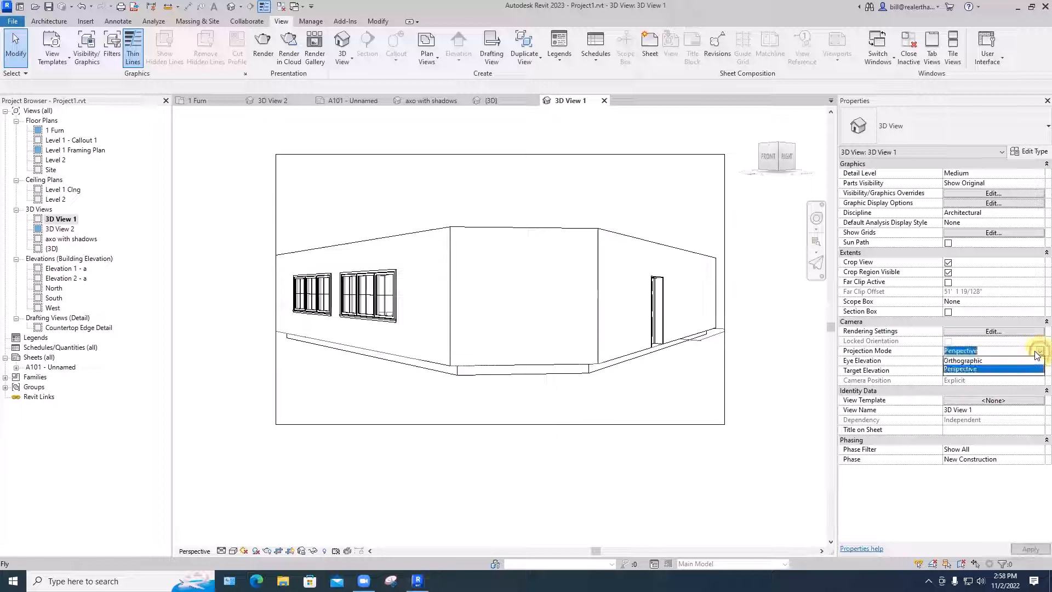
pyautogui.click(964, 361)
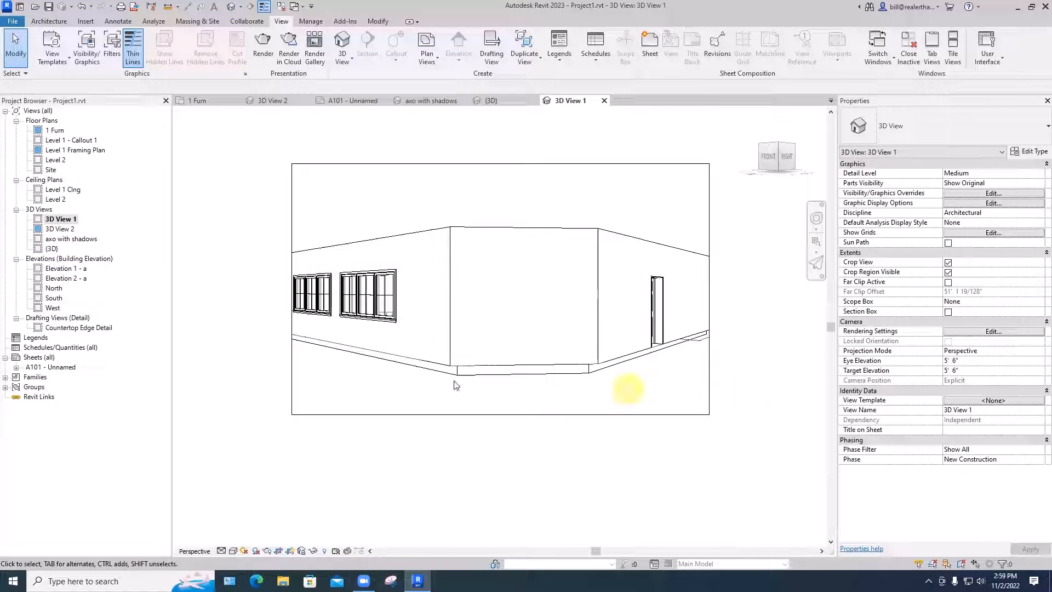
# Step: Switch back to the living room perspective in 3D View 2
pyautogui.doubleClick(59, 229)
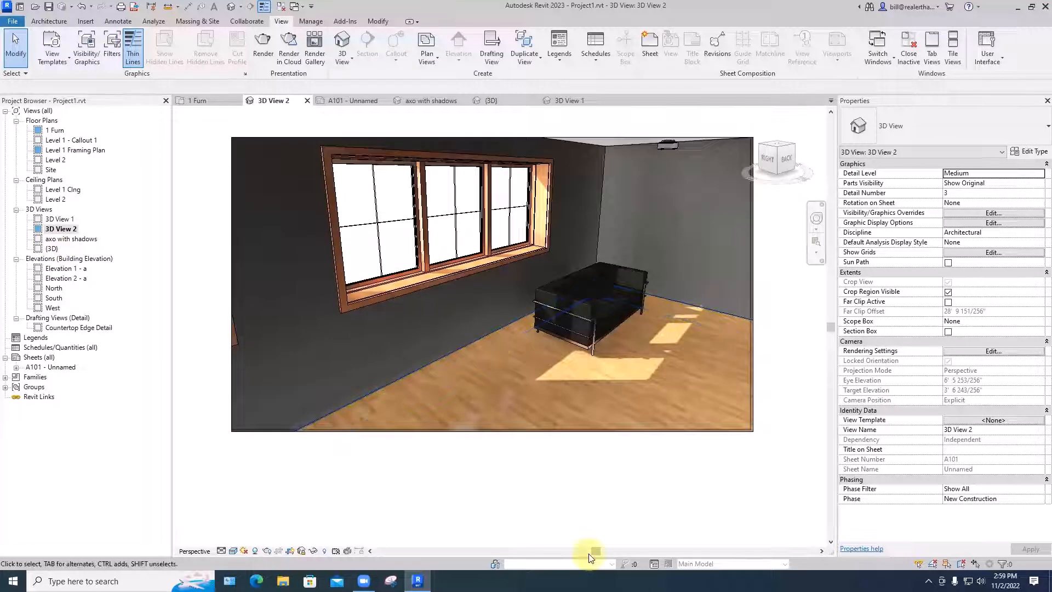